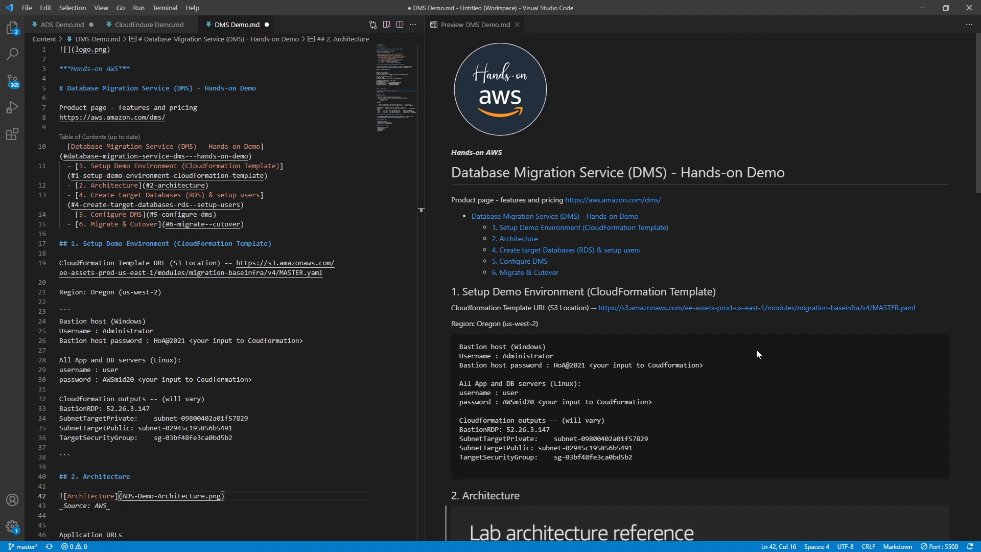
- Scroll through the lab notes in the VS Code markdown preview
{"action": "scroll", "coordinate": [543, 278], "scroll_direction": "down", "scroll_amount": 2}
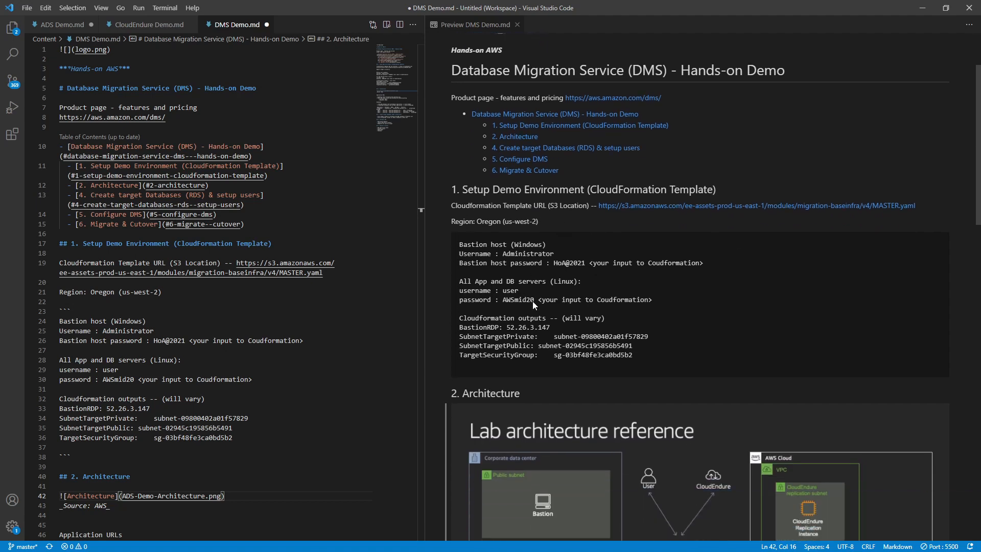
{"action": "scroll", "coordinate": [715, 283], "scroll_direction": "down", "scroll_amount": 4}
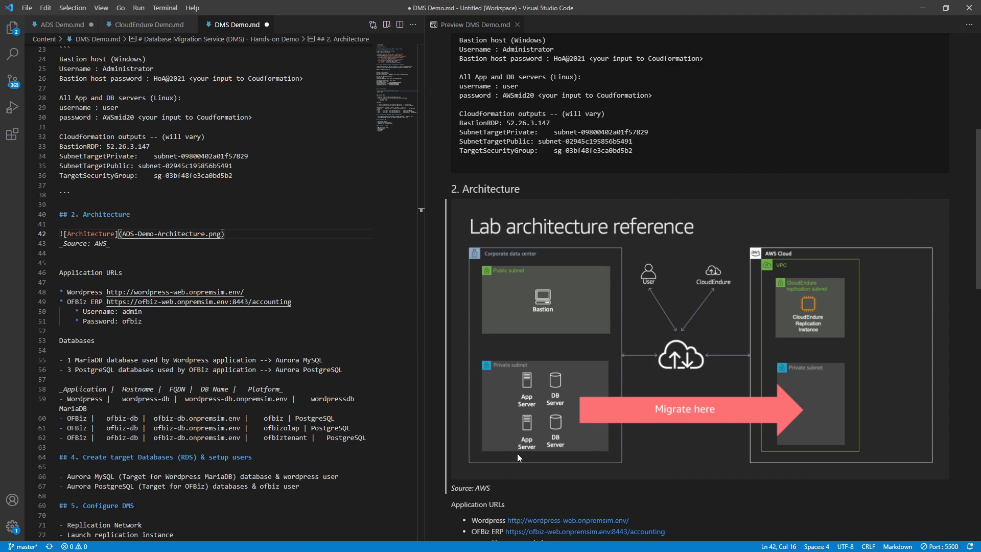
{"action": "scroll", "coordinate": [489, 468], "scroll_direction": "down", "scroll_amount": 1}
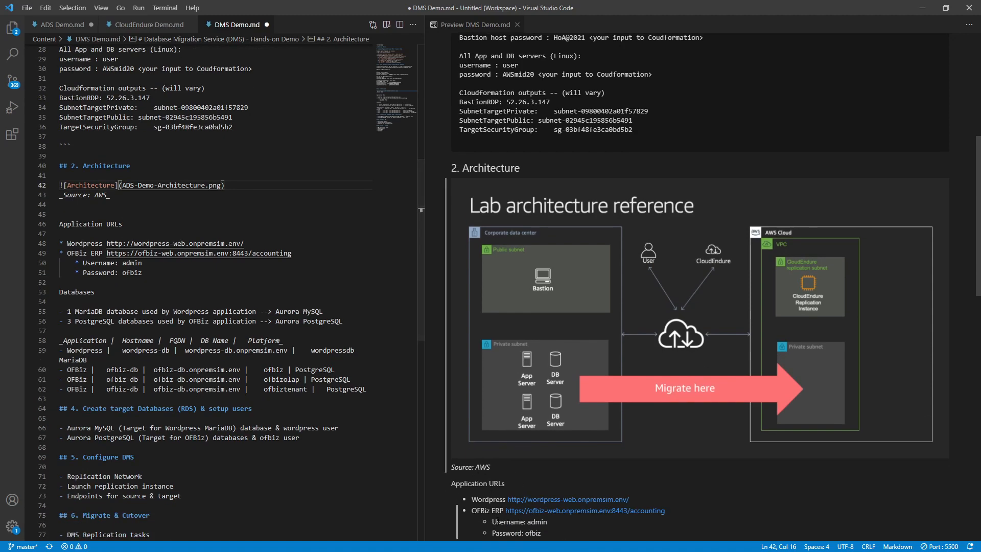
{"action": "scroll", "coordinate": [498, 521], "scroll_direction": "down", "scroll_amount": 2}
{"action": "scroll", "coordinate": [498, 521], "scroll_direction": "down", "scroll_amount": 5}
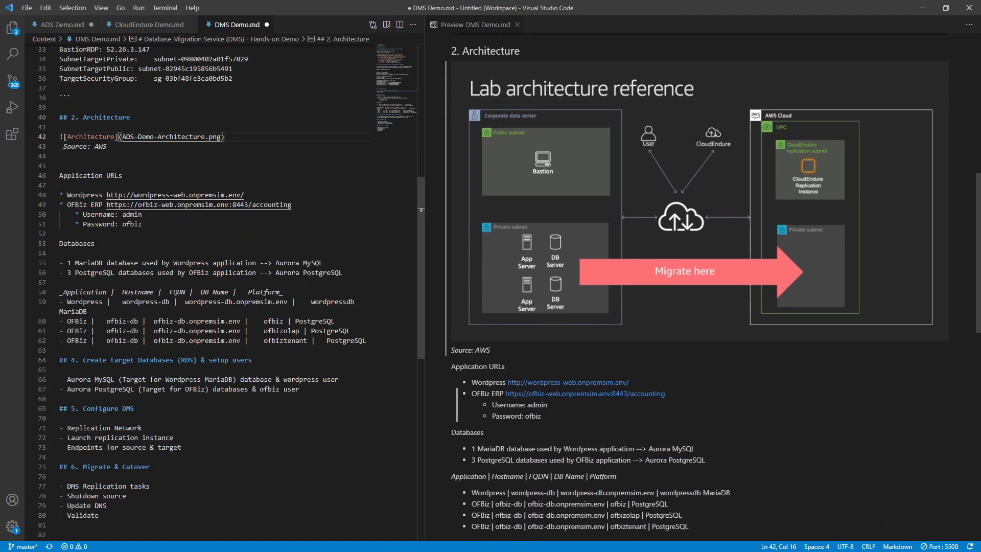
{"action": "scroll", "coordinate": [518, 360], "scroll_direction": "up", "scroll_amount": 4}
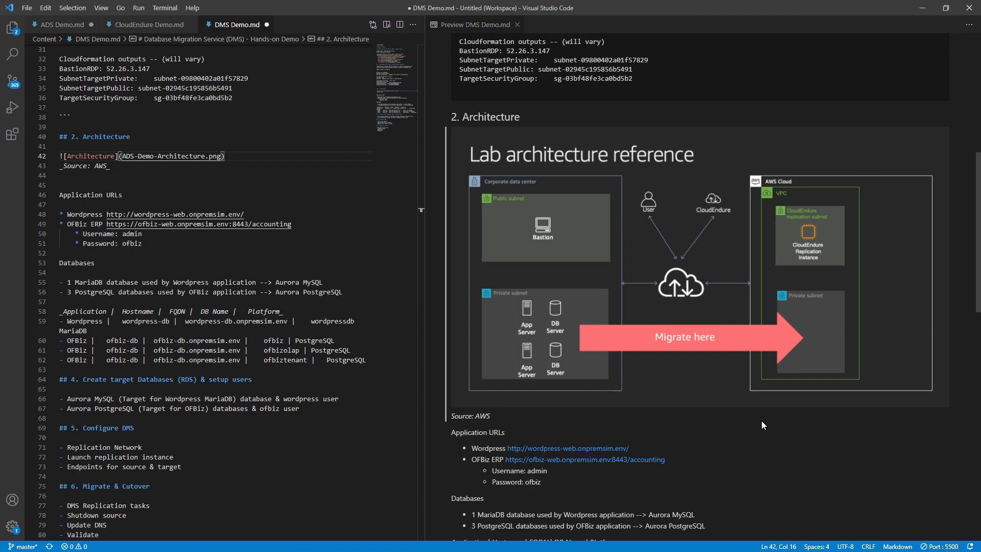
{"action": "scroll", "coordinate": [762, 422], "scroll_direction": "down", "scroll_amount": 2}
{"action": "scroll", "coordinate": [761, 425], "scroll_direction": "up", "scroll_amount": 2}
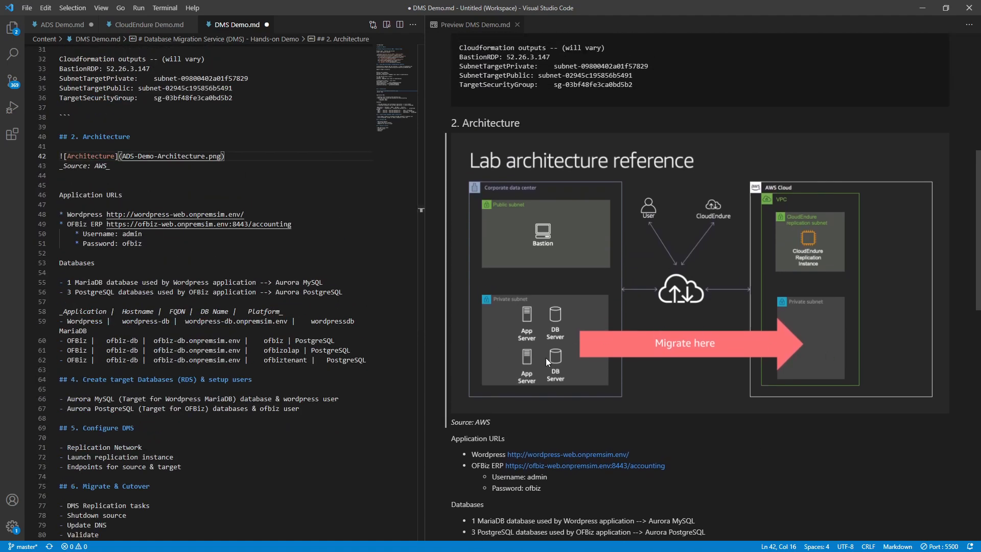
{"action": "scroll", "coordinate": [546, 357], "scroll_direction": "down", "scroll_amount": 1}
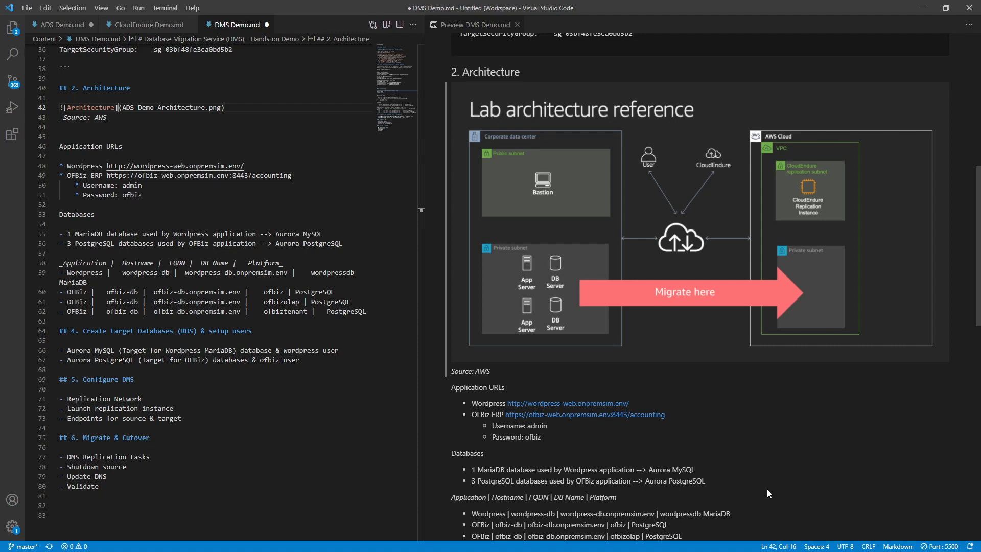
{"action": "scroll", "coordinate": [767, 488], "scroll_direction": "down", "scroll_amount": 2}
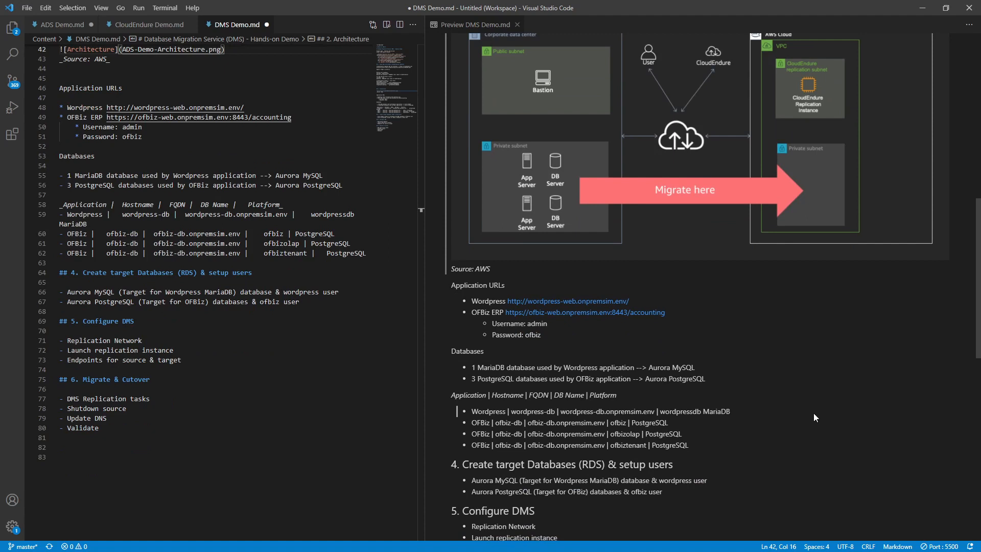
{"action": "scroll", "coordinate": [814, 413], "scroll_direction": "up", "scroll_amount": 1}
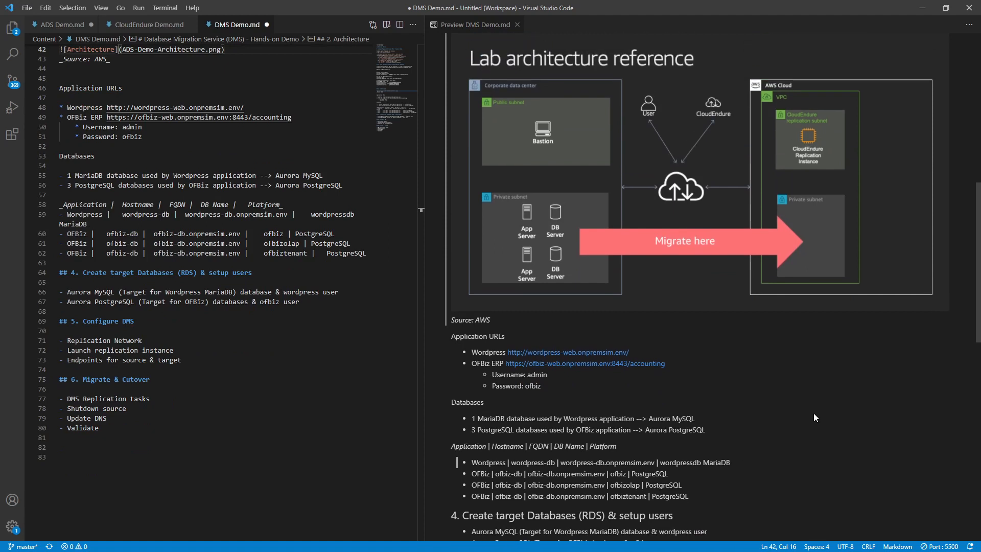
{"action": "scroll", "coordinate": [814, 414], "scroll_direction": "down", "scroll_amount": 2}
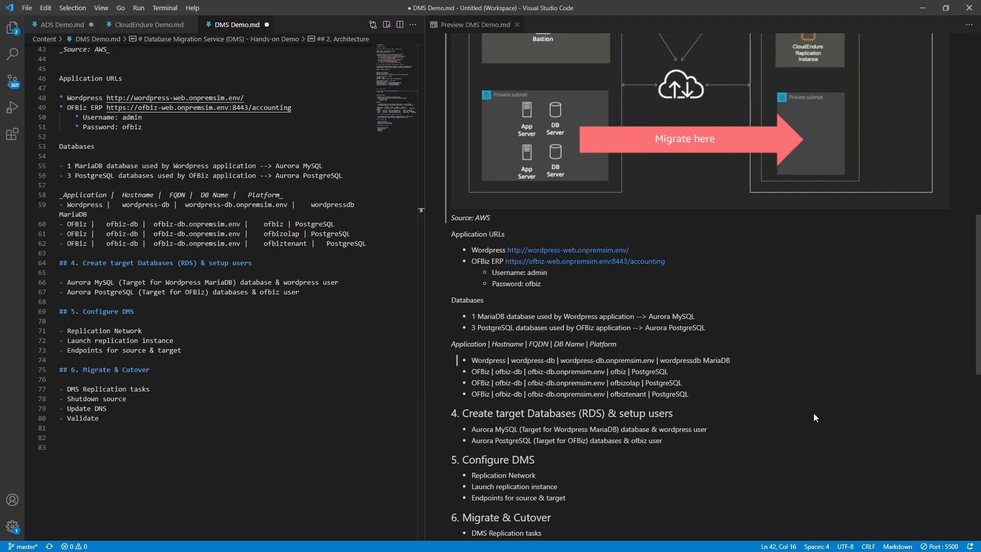
{"action": "scroll", "coordinate": [813, 413], "scroll_direction": "down", "scroll_amount": 2}
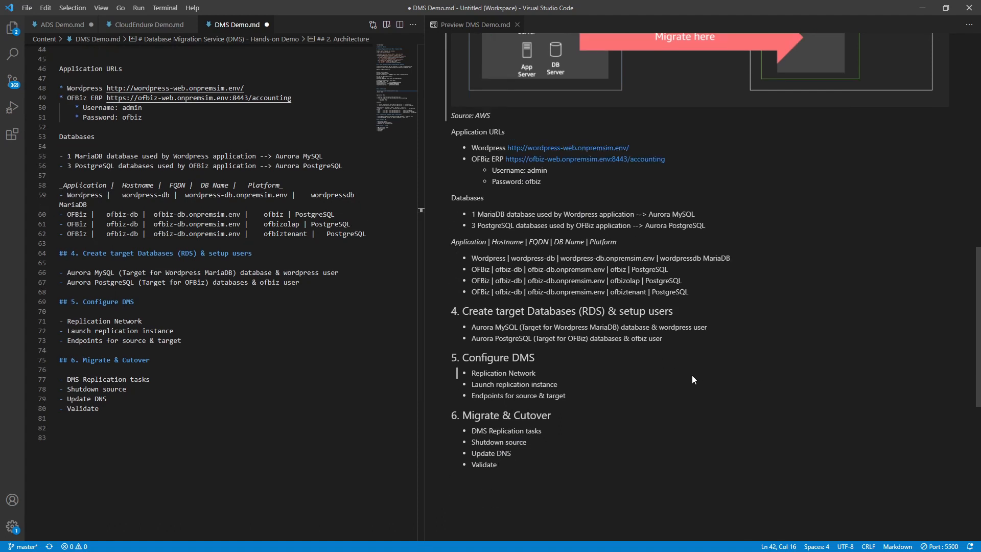
{"action": "scroll", "coordinate": [692, 375], "scroll_direction": "up", "scroll_amount": 1}
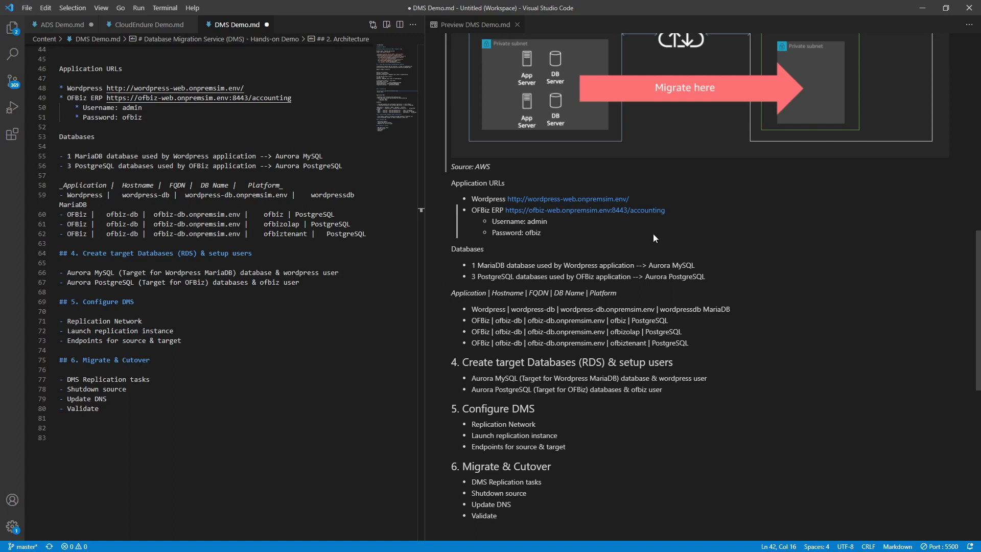
- Leave VS Code, check the Migration-HandsOnAWS stack is CREATE_COMPLETE, and show the Migration Hub dashboard
{"action": "left_click", "coordinate": [578, 513]}
{"action": "scroll", "coordinate": [578, 513], "scroll_direction": "up", "scroll_amount": 3}
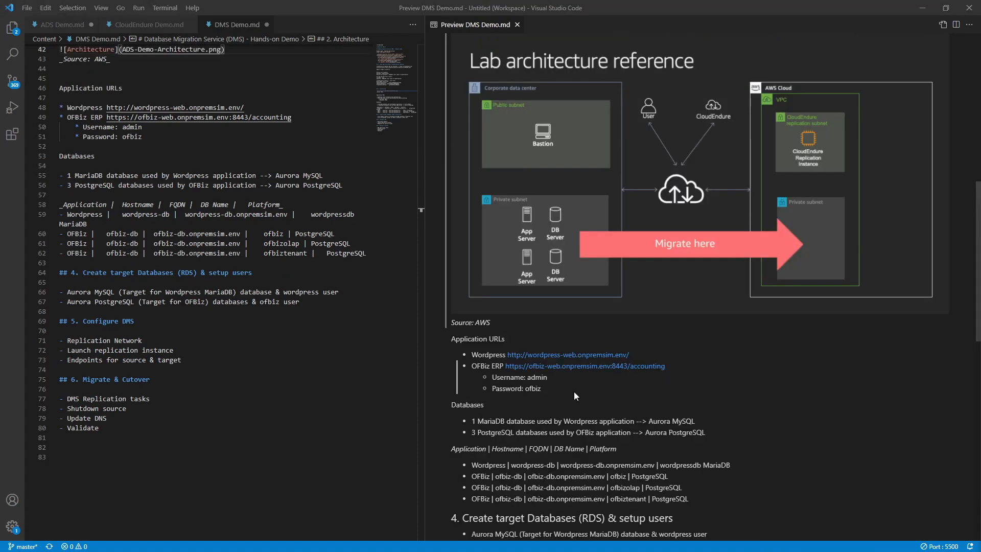
{"action": "left_click", "coordinate": [922, 7]}
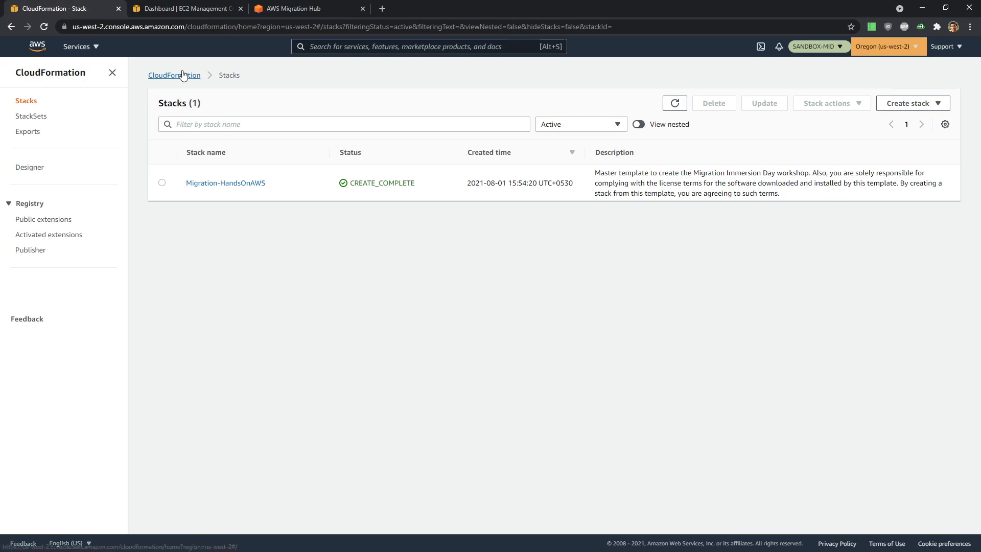
{"action": "left_click", "coordinate": [287, 7]}
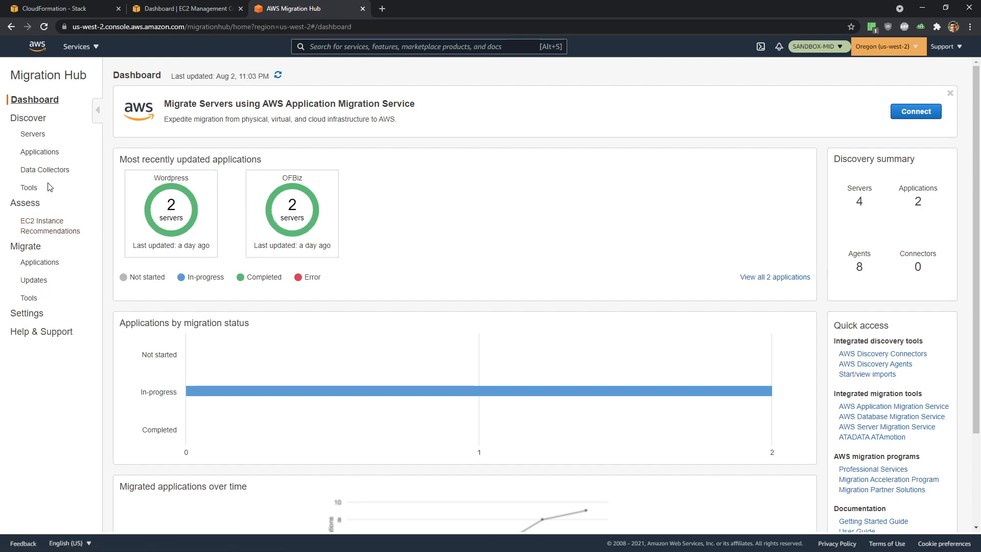
- Check the Migration Hub tools list, where Database Migration Service is not connected, then go to EC2
{"action": "left_click", "coordinate": [30, 298]}
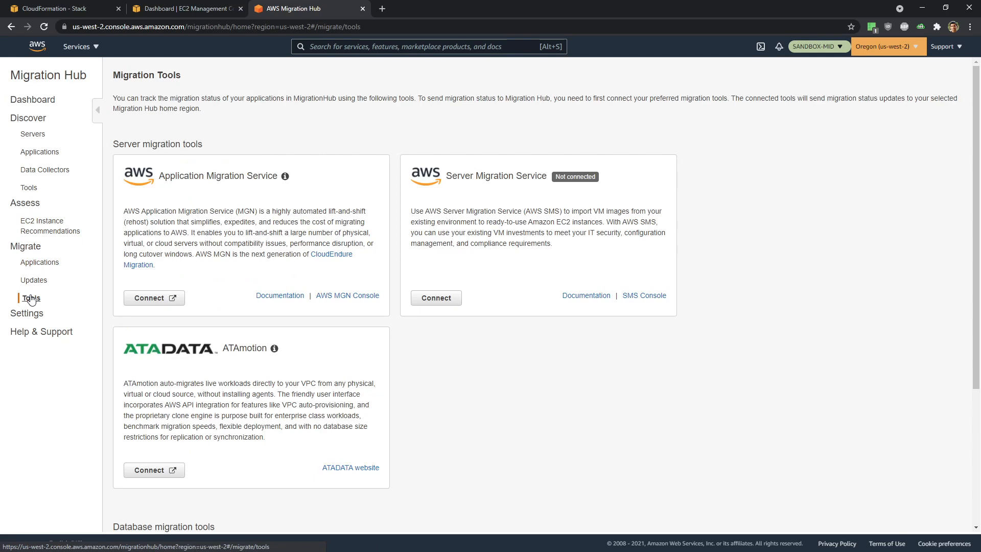
{"action": "scroll", "coordinate": [535, 299], "scroll_direction": "down", "scroll_amount": 4}
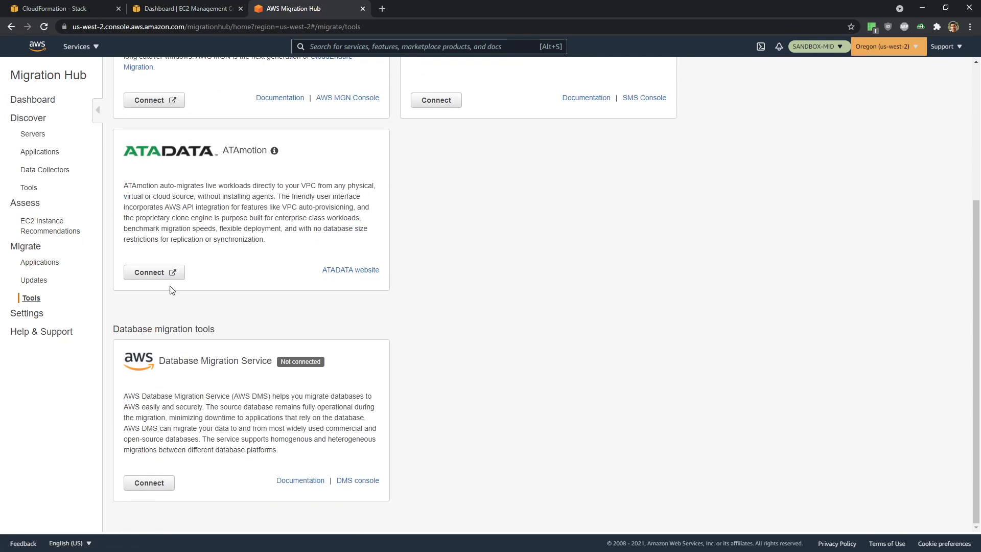
{"action": "left_click", "coordinate": [42, 9]}
{"action": "left_click", "coordinate": [205, 8]}
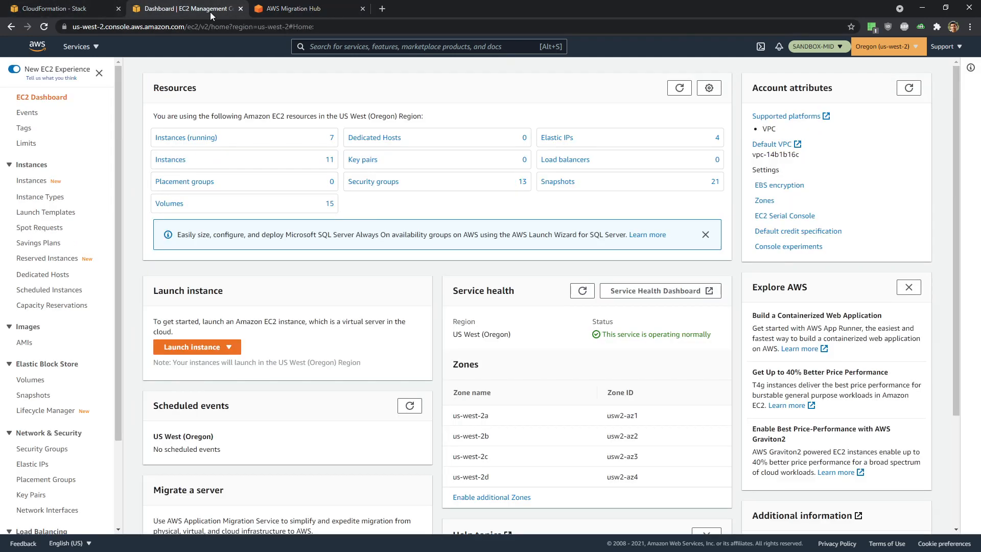
- Filter the running EC2 instances by the copied onpremsim.env domain
{"action": "left_click", "coordinate": [172, 142]}
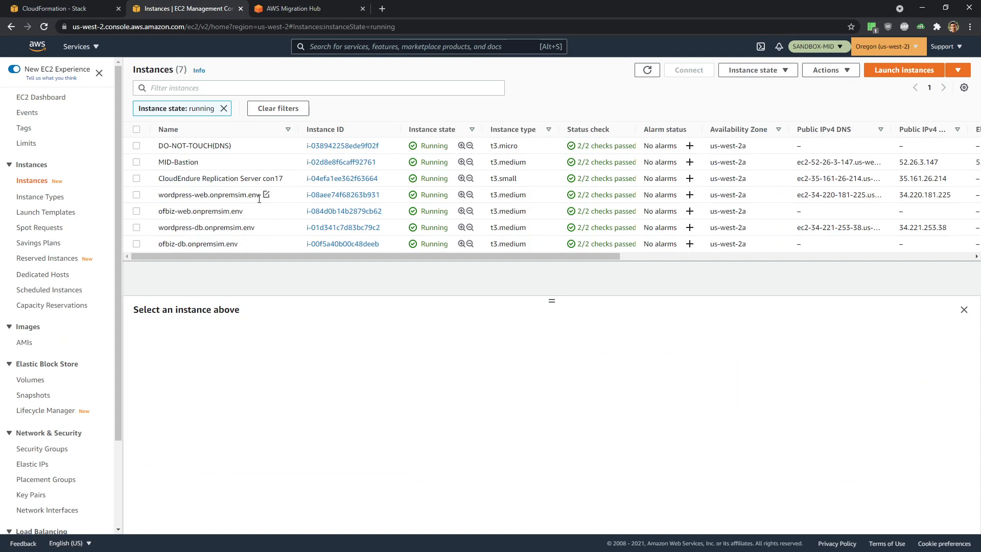
{"action": "left_click_drag", "start_coordinate": [260, 197], "coordinate": [211, 199]}
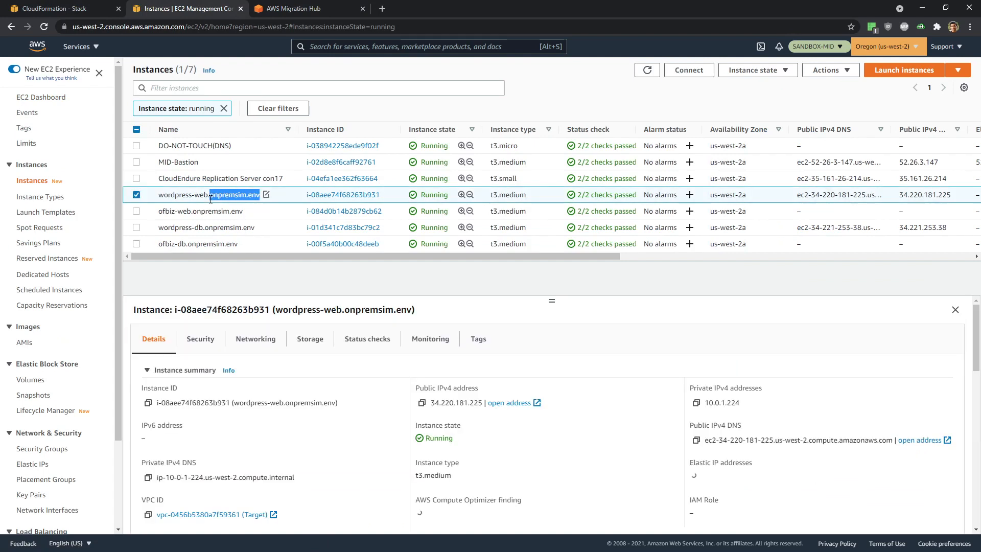
{"action": "key", "text": "ctrl+c"}
{"action": "left_click", "coordinate": [191, 87]}
{"action": "key", "text": "ctrl+v"}
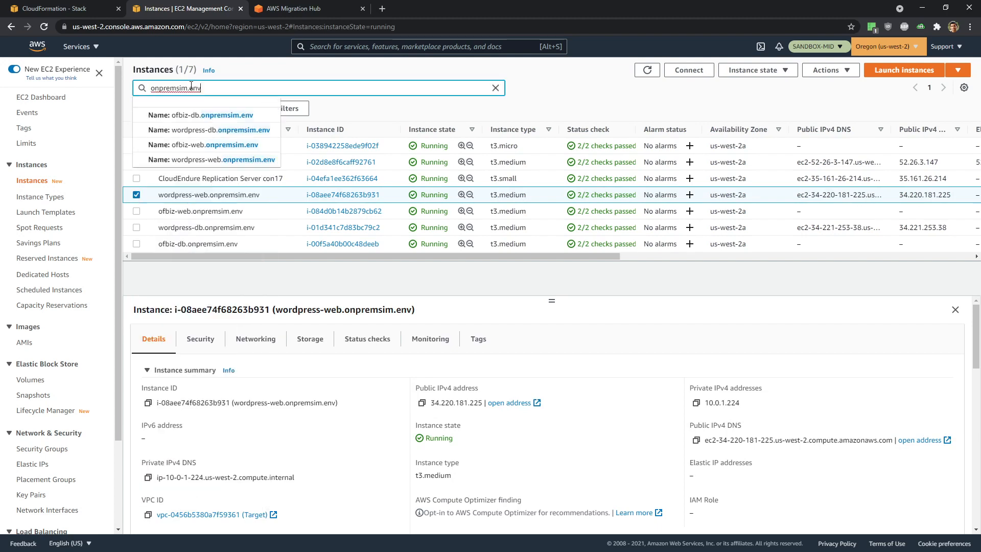
{"action": "key", "text": "Return"}
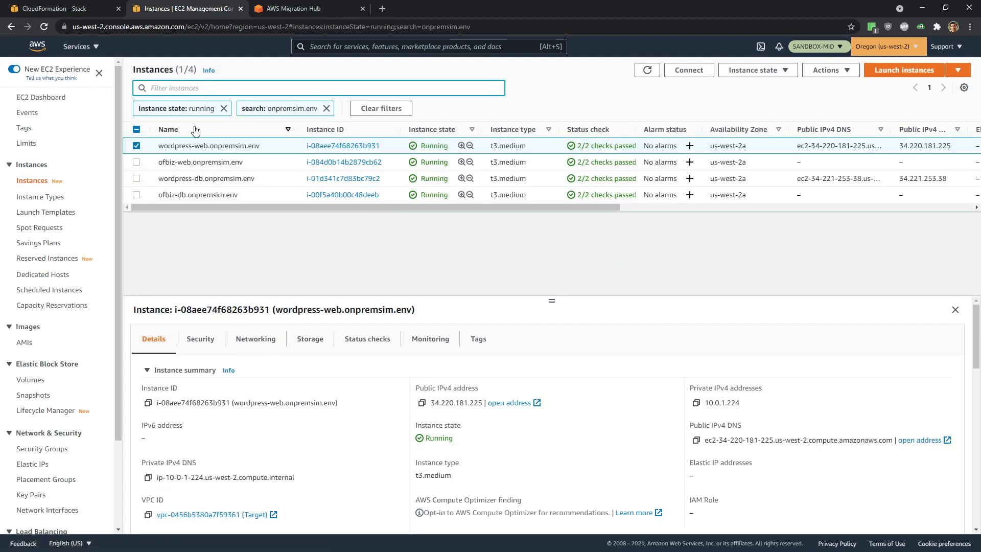
- Inspect networking details for wordpress-web, wordpress-db and ofbiz-db, then return to Migration Hub tools
{"action": "left_click", "coordinate": [137, 146]}
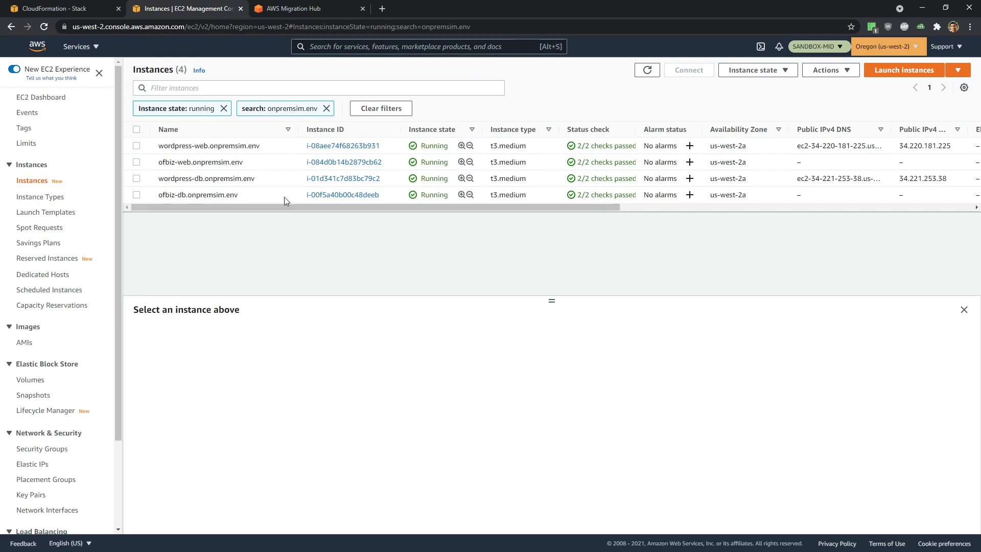
{"action": "left_click", "coordinate": [266, 146]}
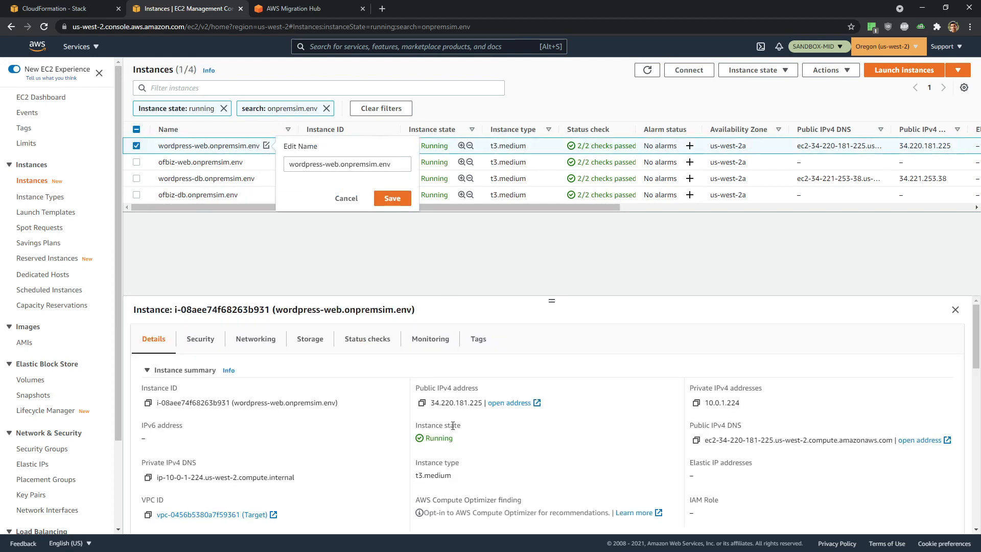
{"action": "left_click", "coordinate": [241, 346]}
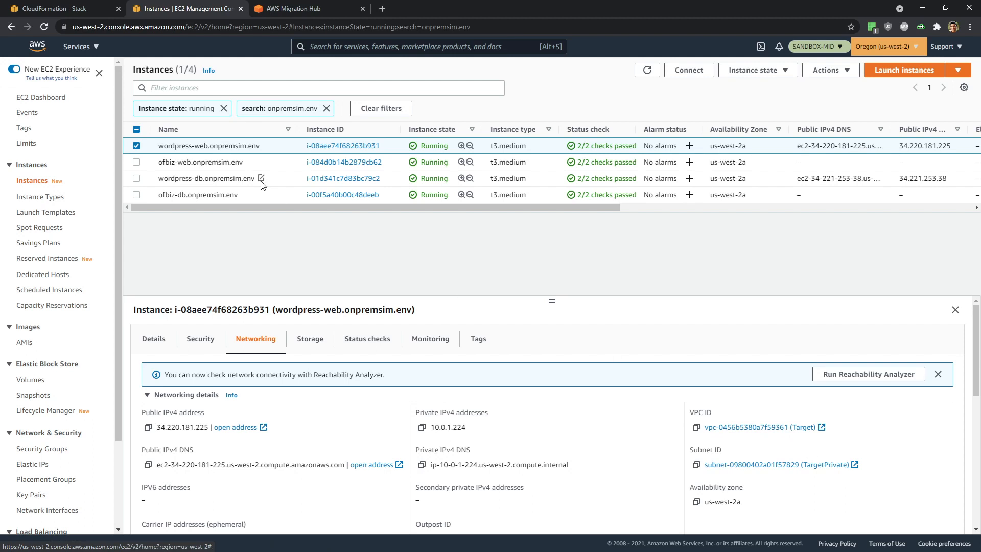
{"action": "left_click", "coordinate": [261, 178]}
{"action": "left_click", "coordinate": [695, 223]}
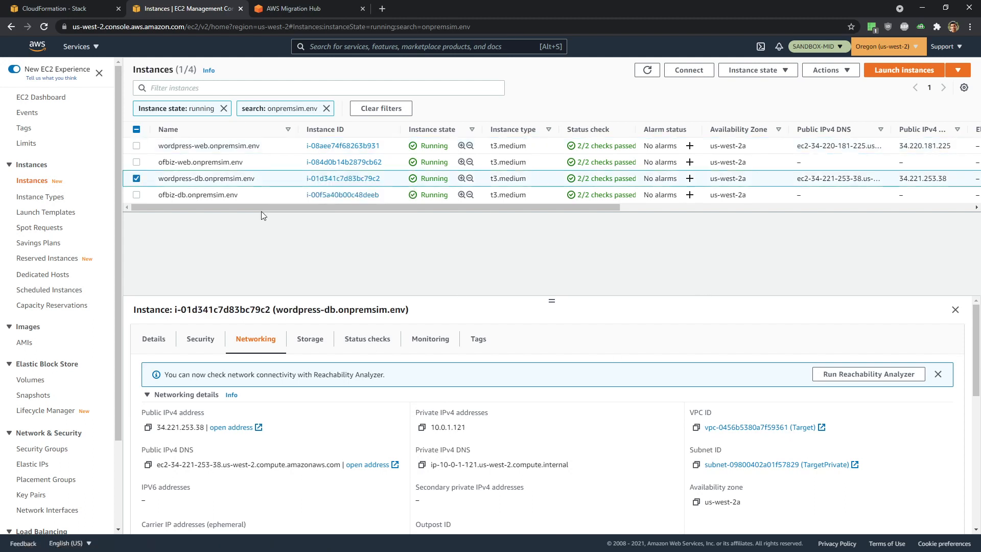
{"action": "left_click", "coordinate": [267, 196]}
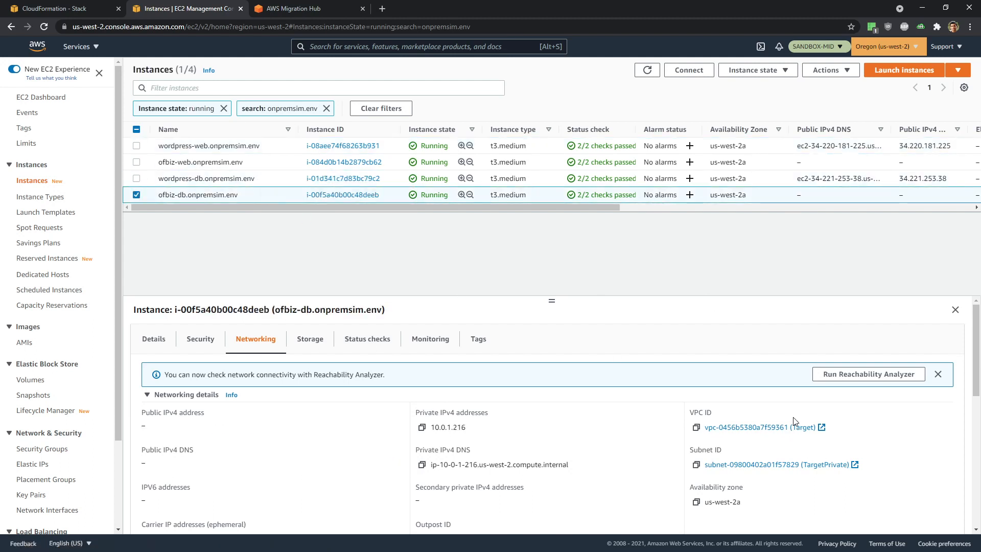
{"action": "left_click", "coordinate": [56, 9]}
{"action": "left_click", "coordinate": [283, 9]}
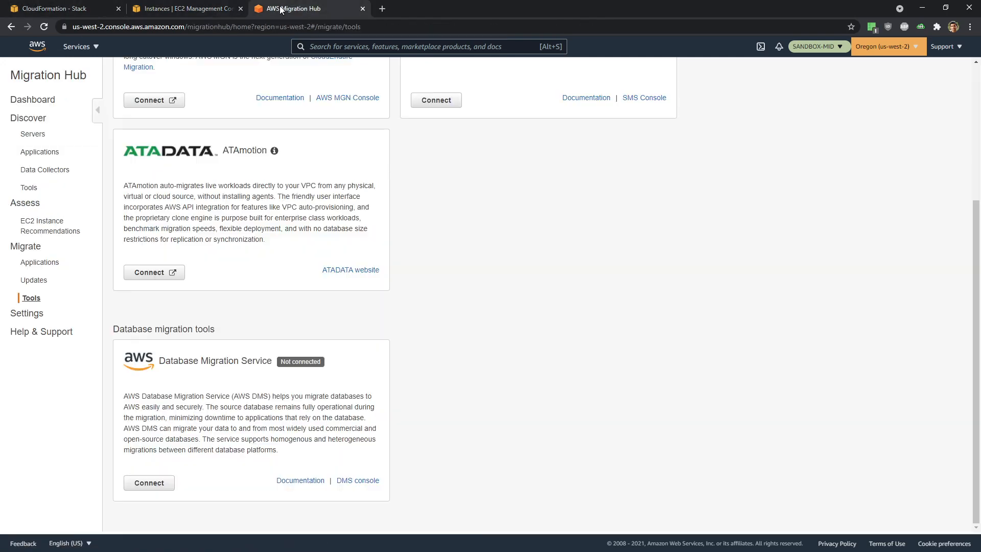
- Search for RDS, open it in a new tab, and start creating an Aurora database
{"action": "scroll", "coordinate": [168, 67], "scroll_direction": "up", "scroll_amount": 4}
{"action": "left_click", "coordinate": [386, 50]}
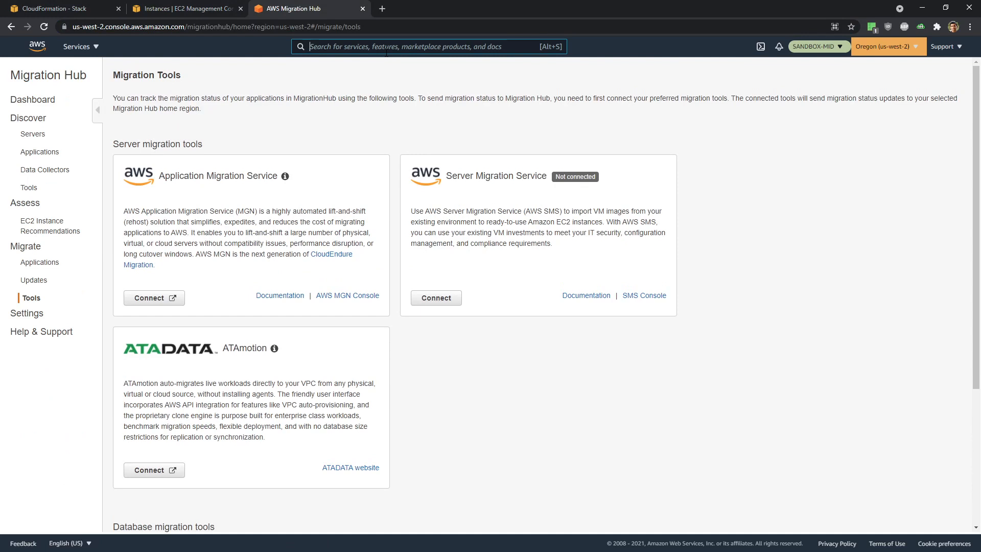
{"action": "type", "text": "rds"}
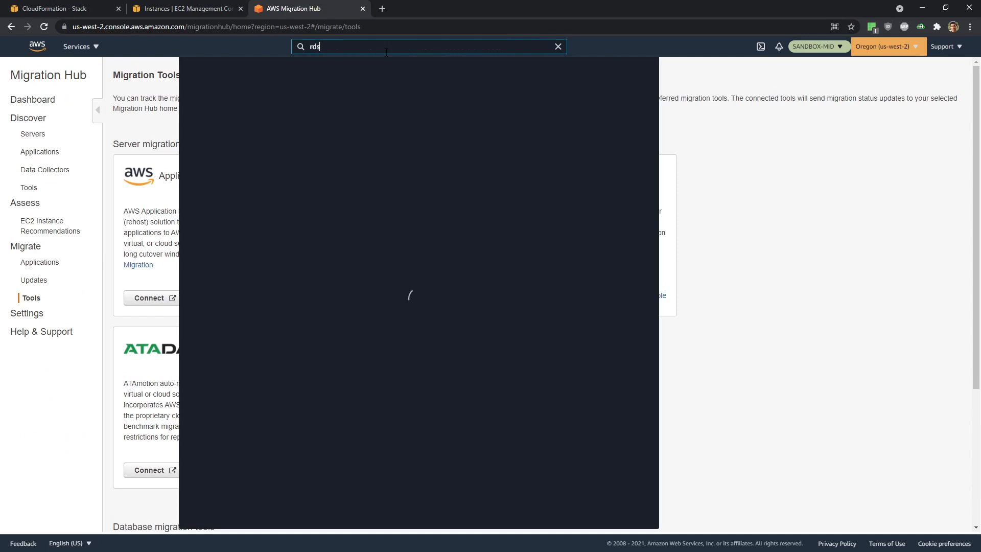
{"action": "middle_click", "coordinate": [369, 139]}
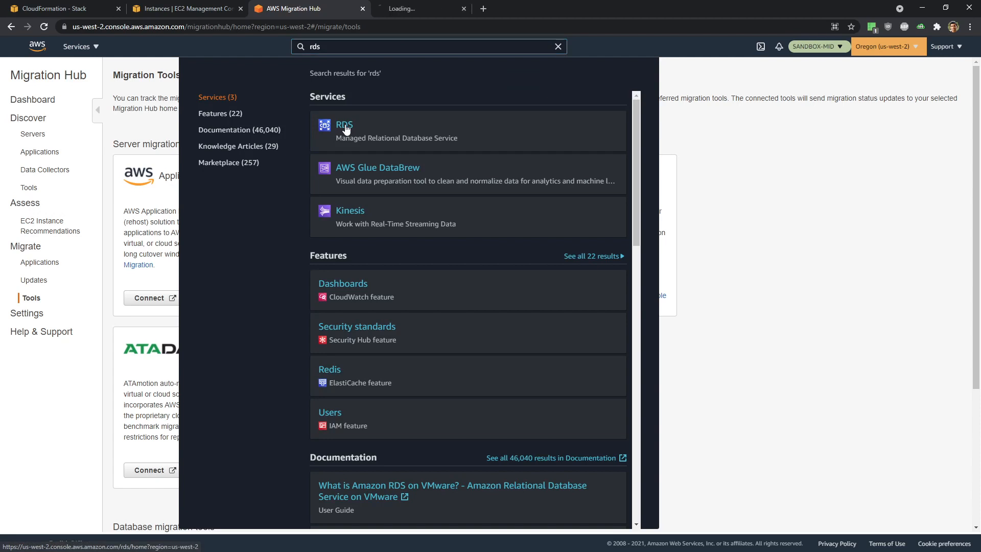
{"action": "left_click", "coordinate": [397, 6]}
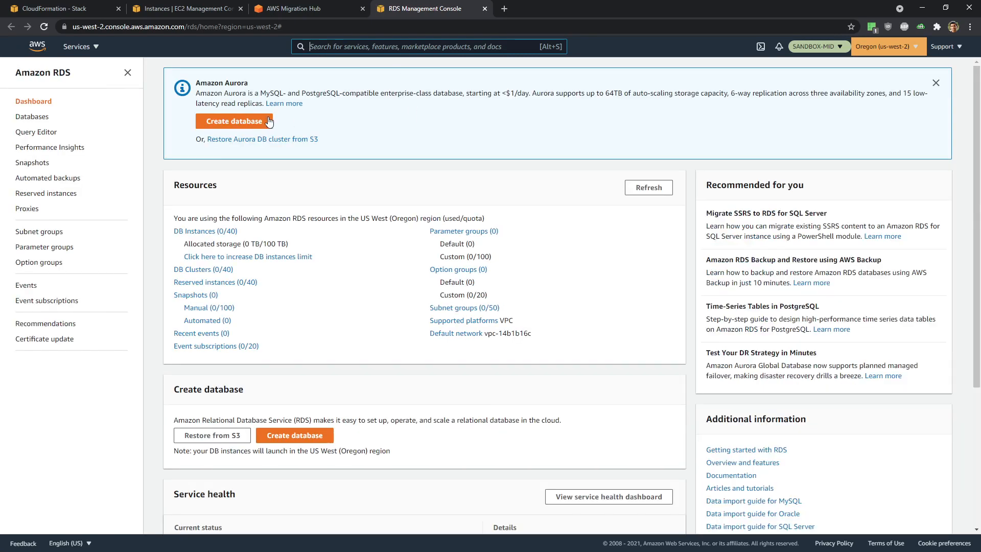
{"action": "left_click", "coordinate": [258, 121]}
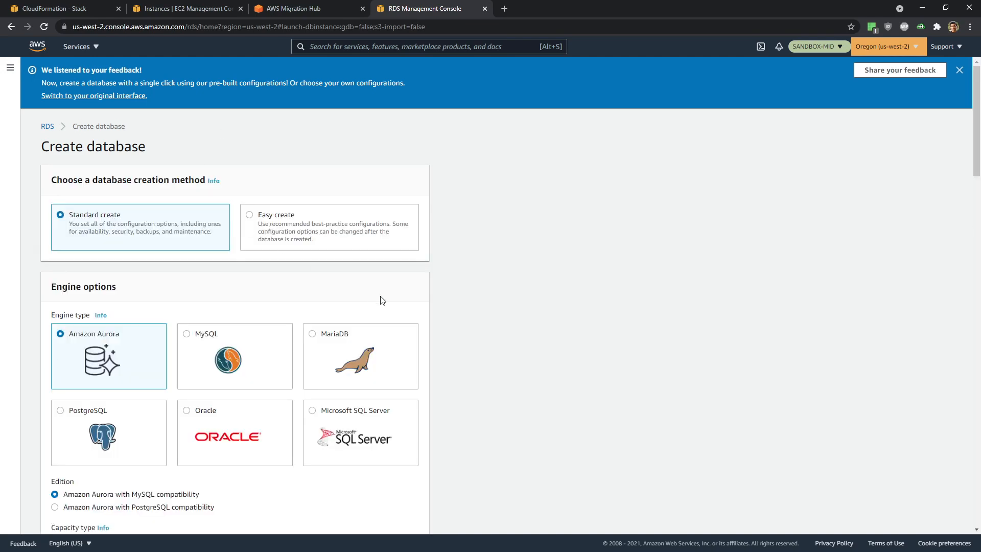
- Choose the Dev/Test template and name the DB cluster MID-Wordpress
{"action": "scroll", "coordinate": [381, 302], "scroll_direction": "down", "scroll_amount": 1}
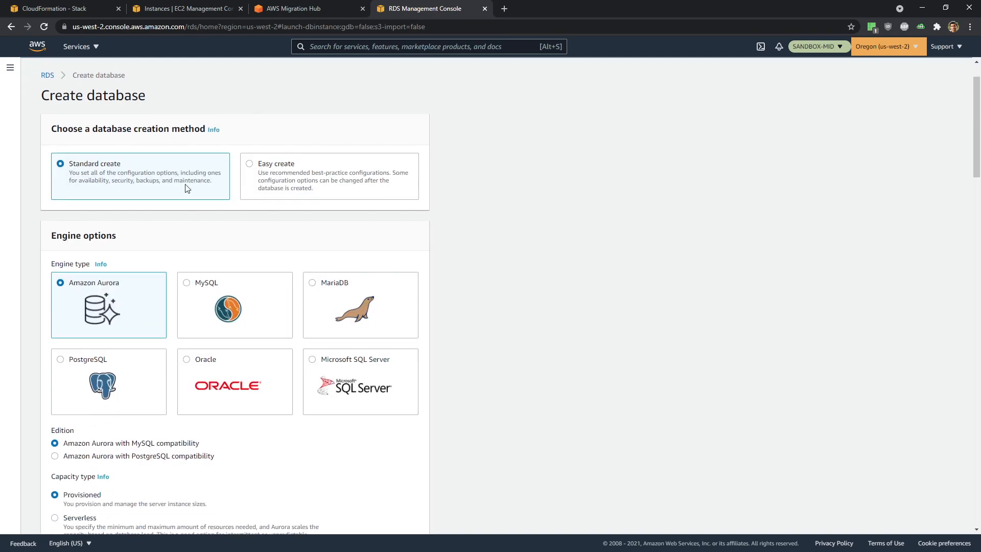
{"action": "scroll", "coordinate": [185, 188], "scroll_direction": "down", "scroll_amount": 1}
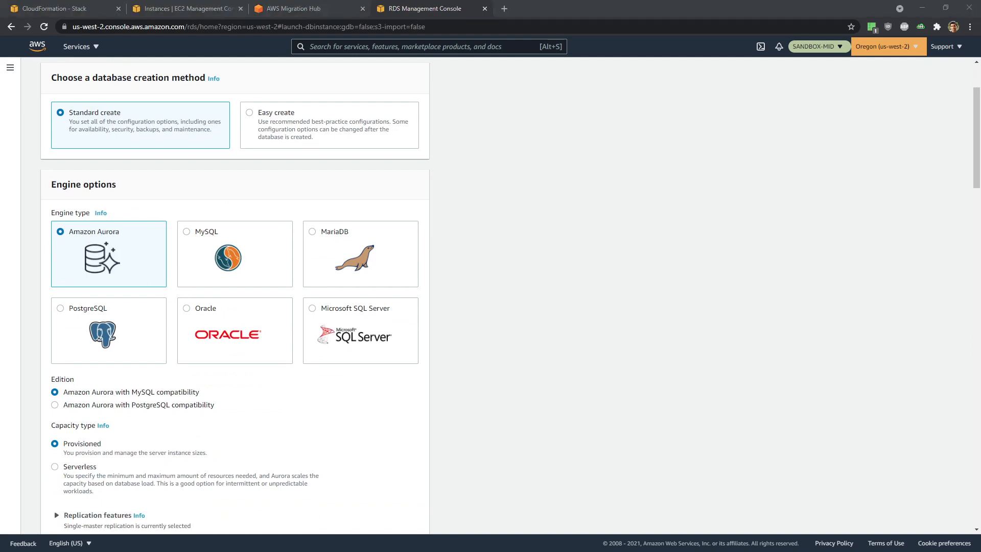
{"action": "scroll", "coordinate": [254, 411], "scroll_direction": "down", "scroll_amount": 3}
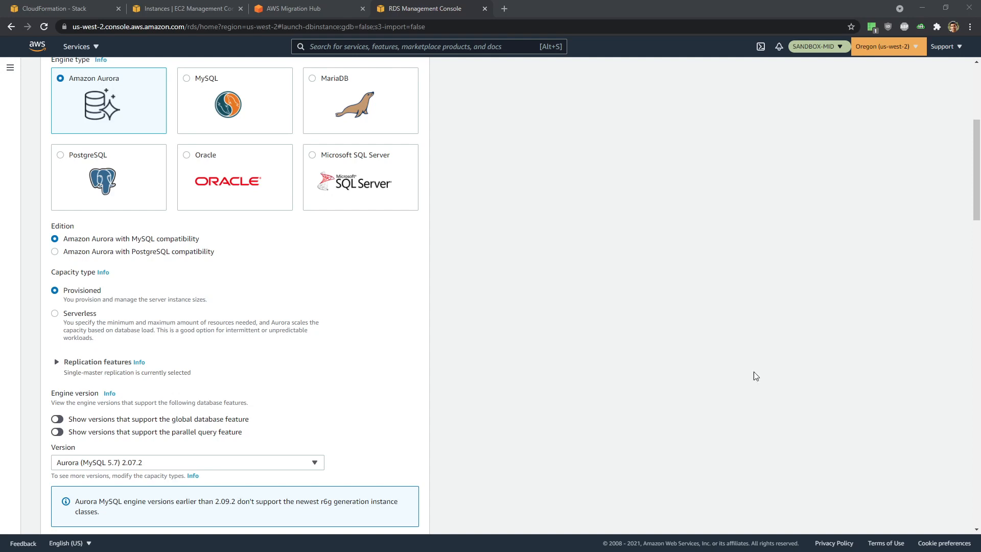
{"action": "scroll", "coordinate": [383, 386], "scroll_direction": "down", "scroll_amount": 2}
{"action": "scroll", "coordinate": [164, 345], "scroll_direction": "down", "scroll_amount": 1}
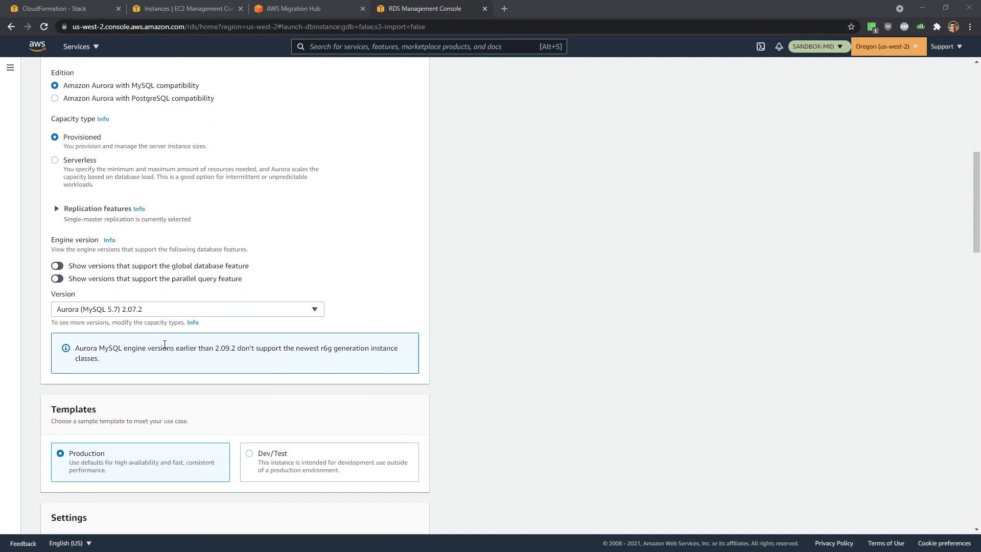
{"action": "scroll", "coordinate": [408, 383], "scroll_direction": "down", "scroll_amount": 4}
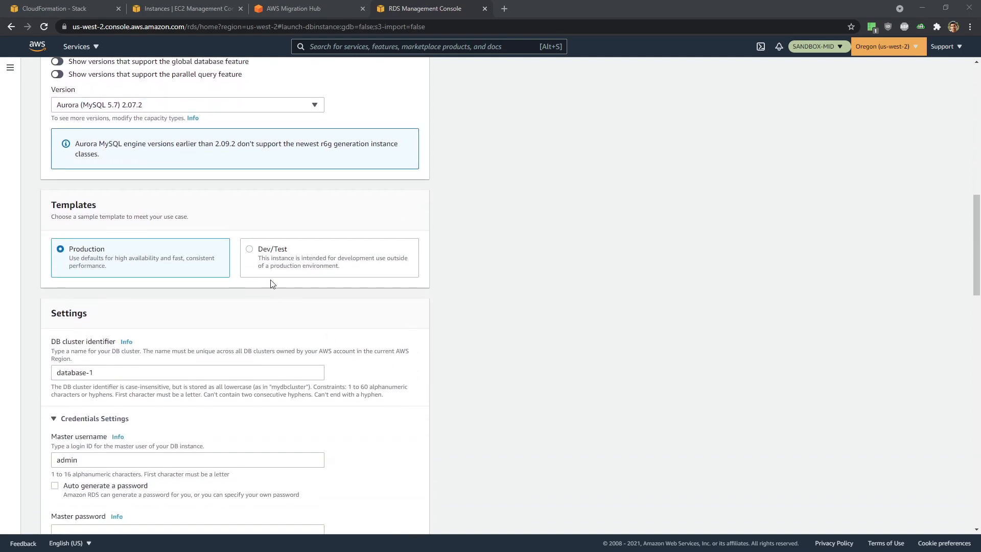
{"action": "left_click", "coordinate": [251, 251]}
{"action": "scroll", "coordinate": [481, 289], "scroll_direction": "down", "scroll_amount": 4}
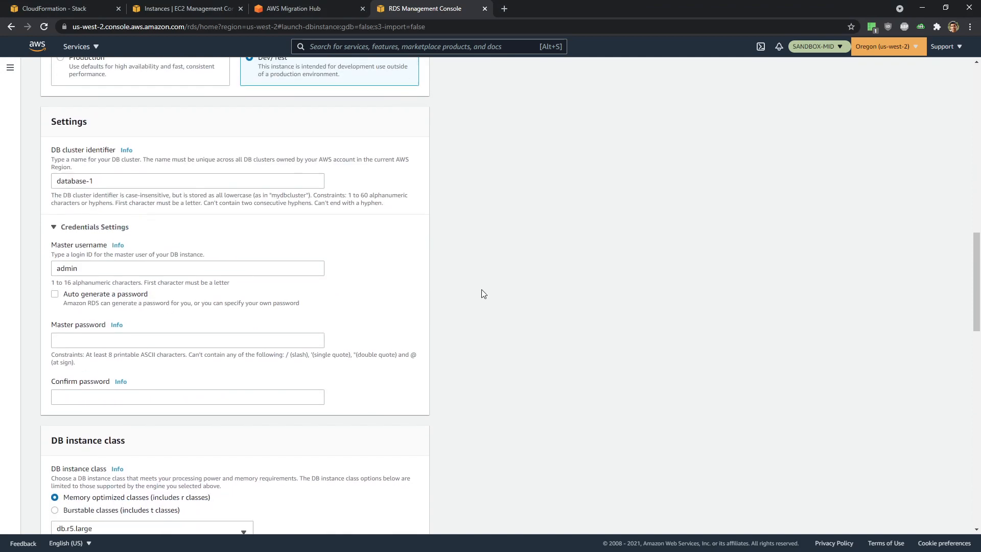
{"action": "left_click_drag", "start_coordinate": [131, 169], "coordinate": [3, 177]}
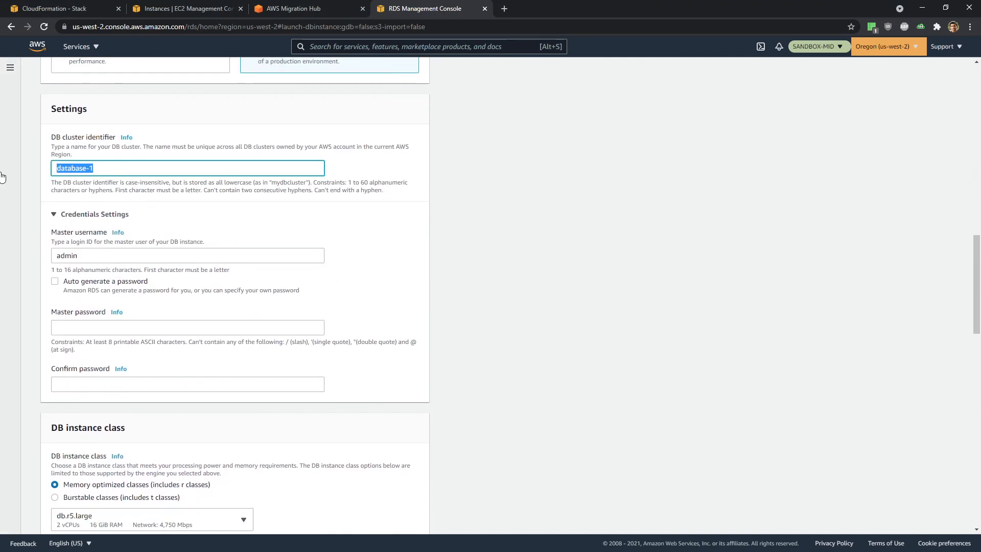
{"action": "type", "text": "MID-Wordpress"}
- Enter and confirm the master password
{"action": "scroll", "coordinate": [118, 203], "scroll_direction": "down", "scroll_amount": 1}
{"action": "scroll", "coordinate": [117, 203], "scroll_direction": "down", "scroll_amount": 1}
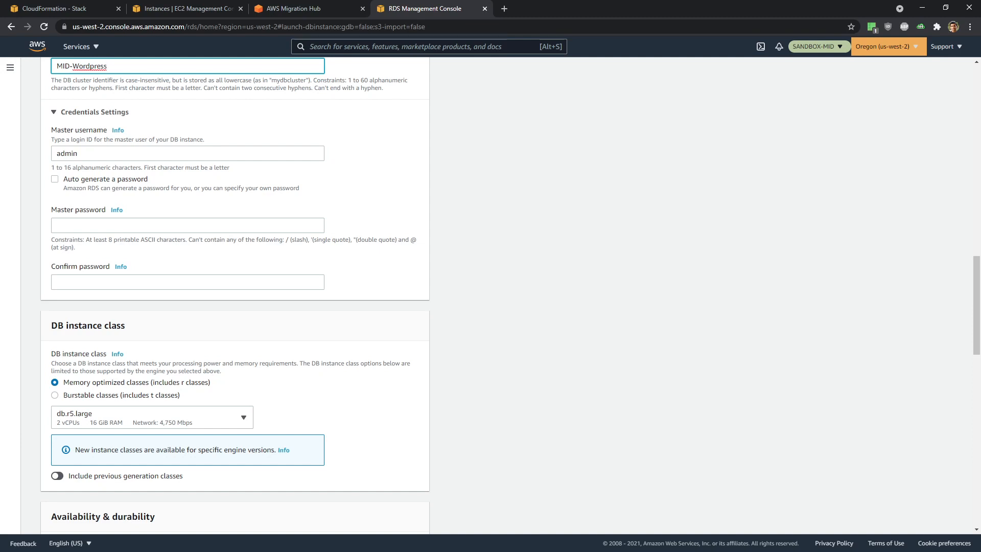
{"action": "left_click", "coordinate": [105, 226]}
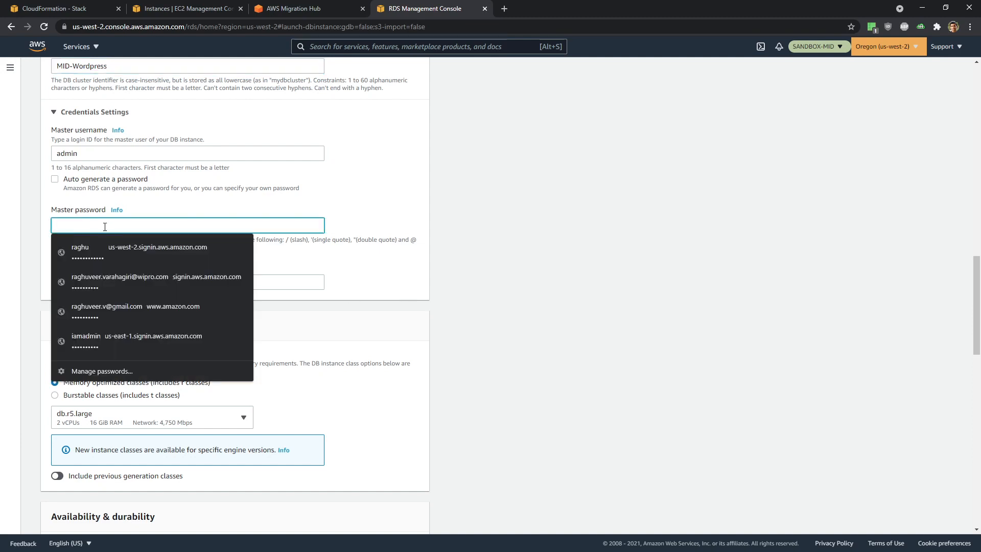
{"action": "type", "text": "***"}
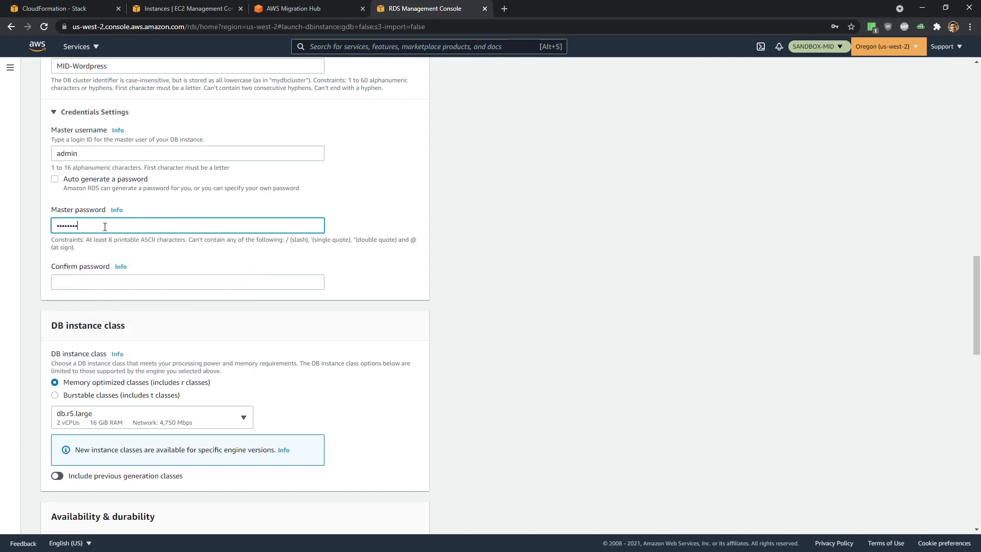
{"action": "left_click", "coordinate": [118, 282]}
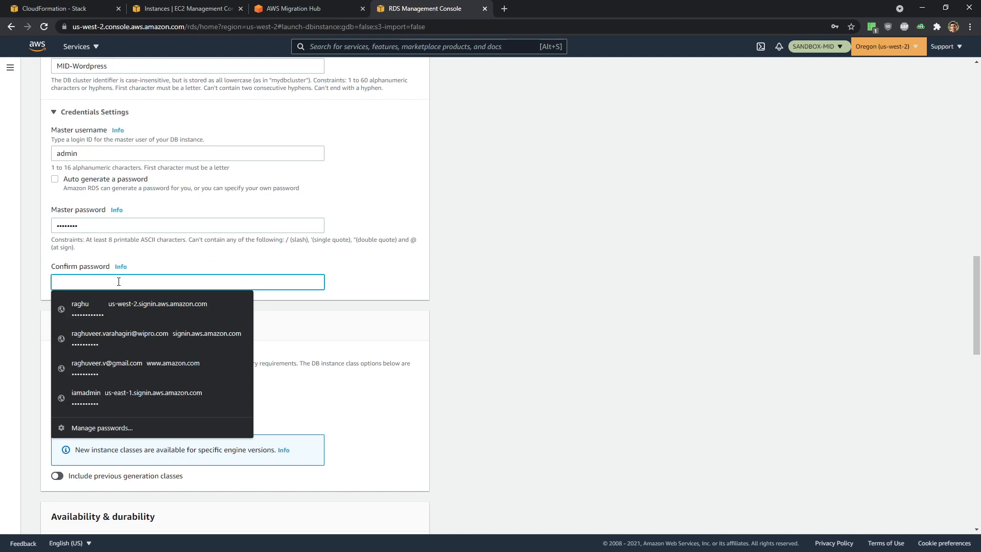
{"action": "type", "text": "******"}
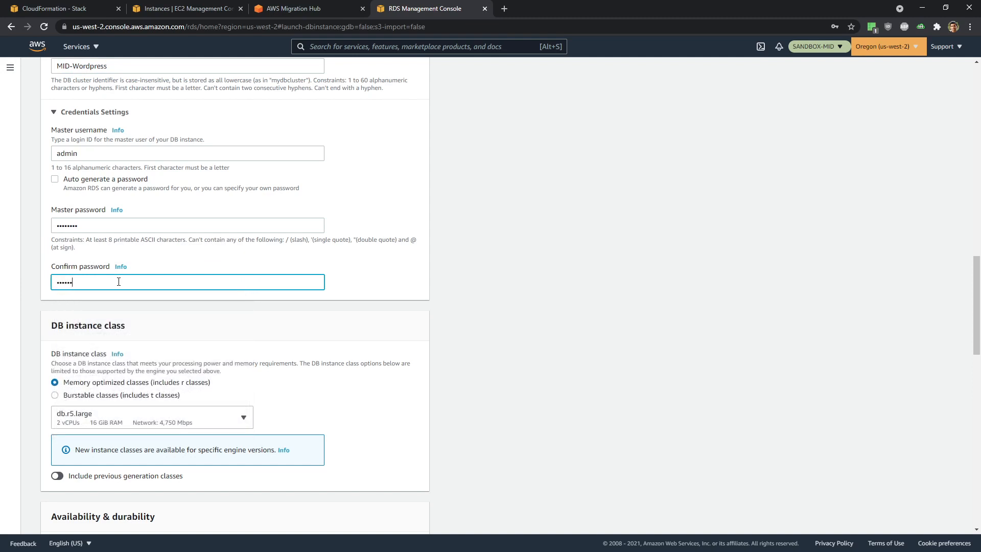
{"action": "type", "text": "**"}
{"action": "left_click", "coordinate": [503, 282]}
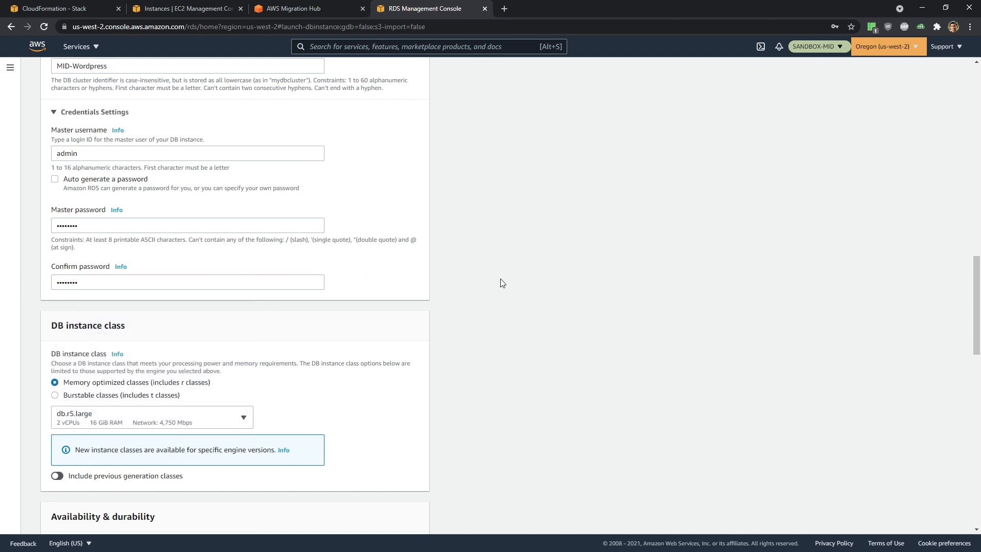
- Set the instance class to burstable db.t3.medium
{"action": "scroll", "coordinate": [503, 282], "scroll_direction": "down", "scroll_amount": 1}
{"action": "scroll", "coordinate": [503, 283], "scroll_direction": "down", "scroll_amount": 3}
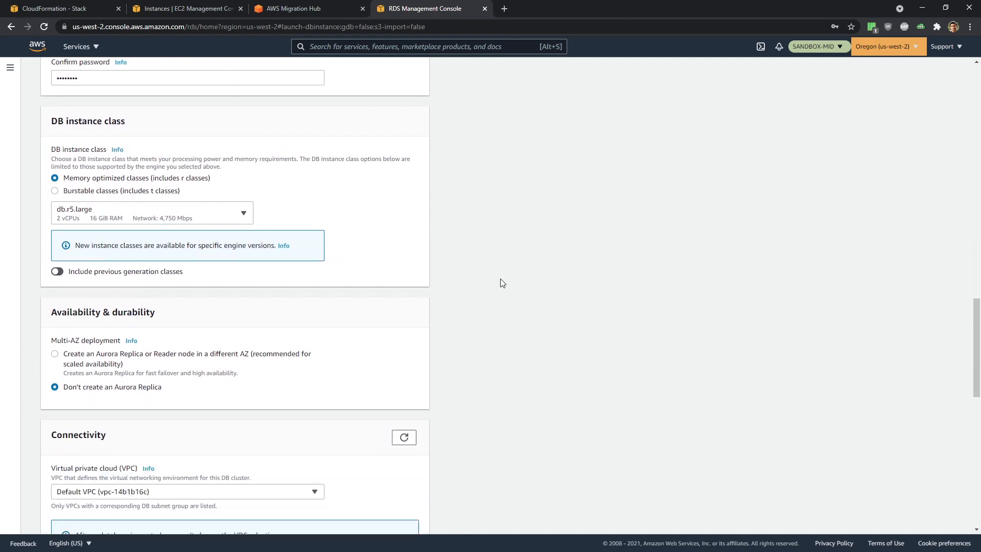
{"action": "left_click", "coordinate": [55, 191]}
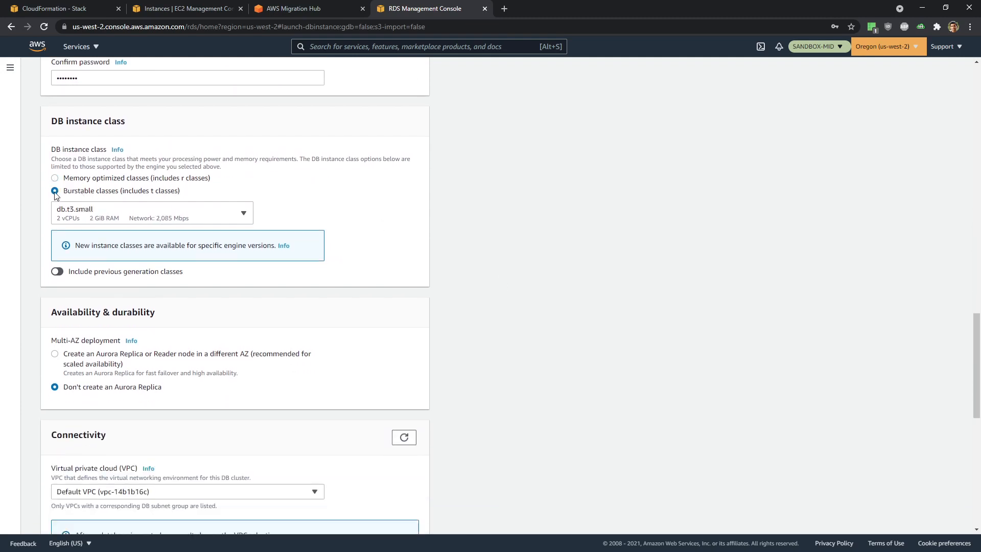
{"action": "left_click", "coordinate": [200, 220]}
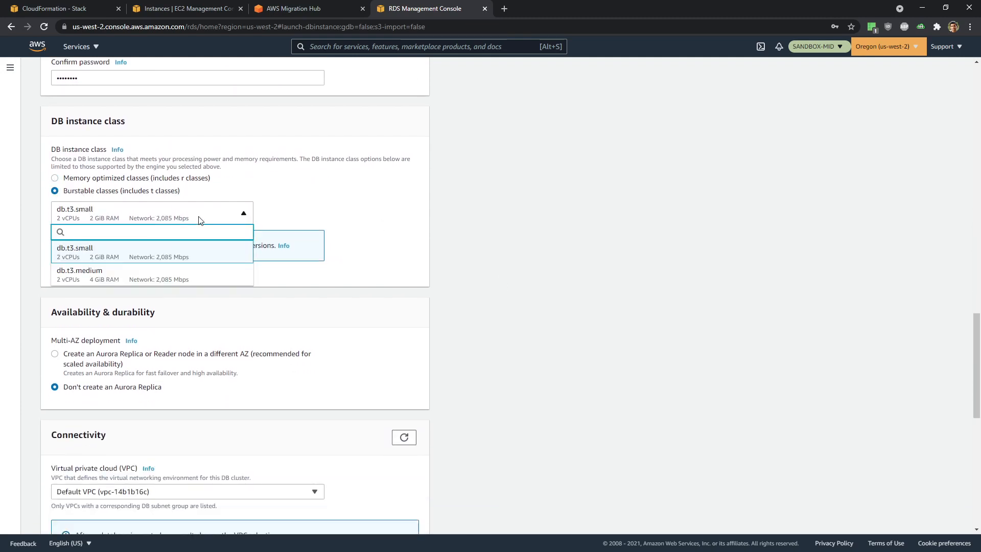
{"action": "left_click", "coordinate": [149, 275]}
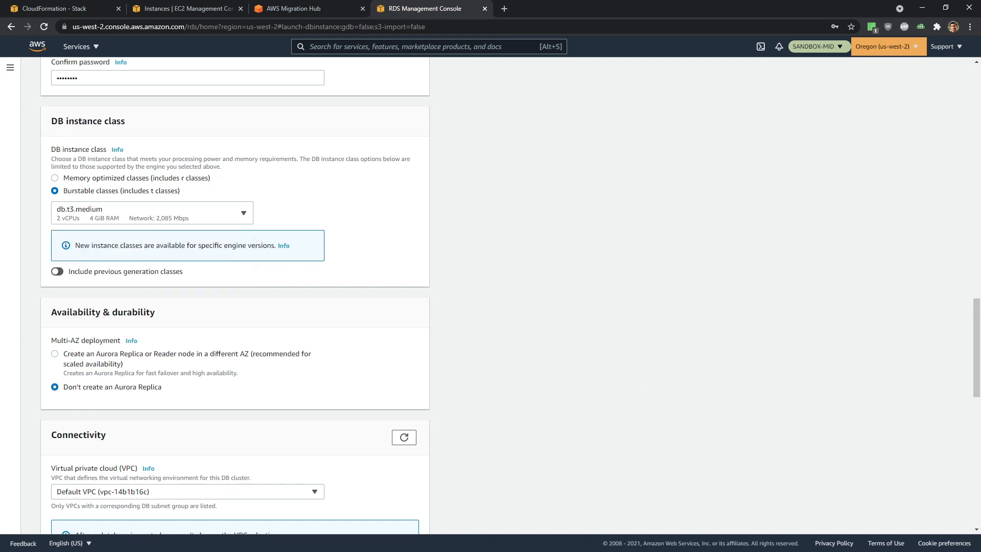
{"action": "scroll", "coordinate": [546, 331], "scroll_direction": "down", "scroll_amount": 3}
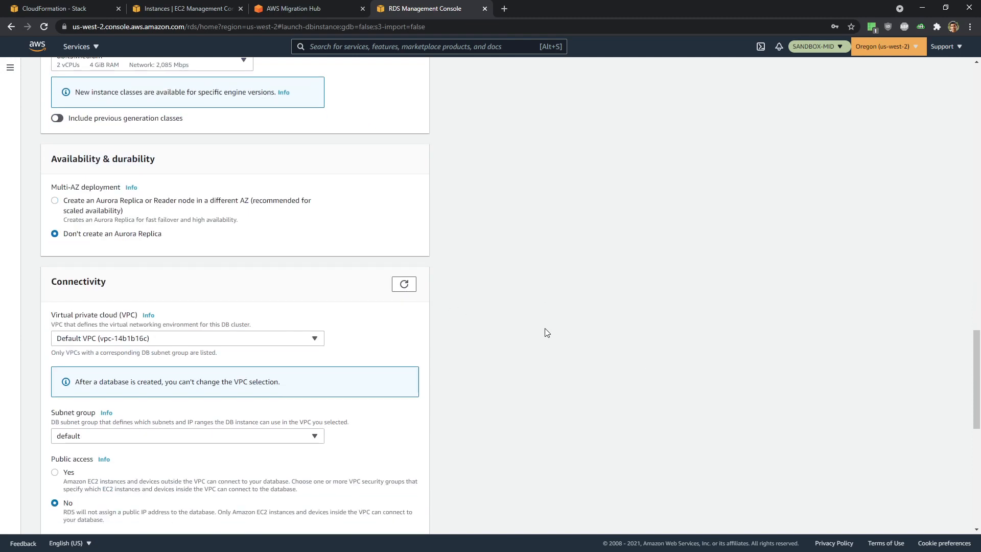
{"action": "scroll", "coordinate": [196, 302], "scroll_direction": "down", "scroll_amount": 1}
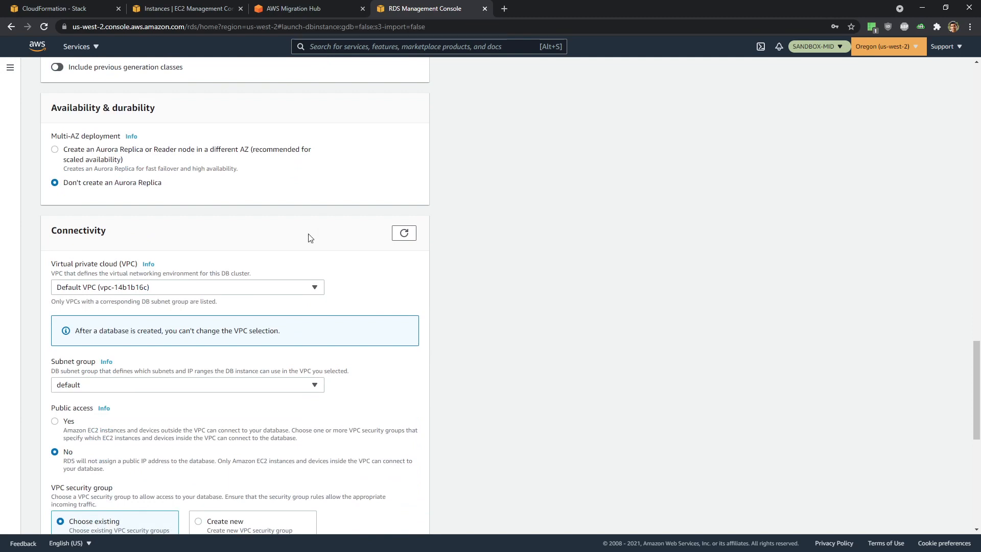
{"action": "scroll", "coordinate": [673, 284], "scroll_direction": "down", "scroll_amount": 2}
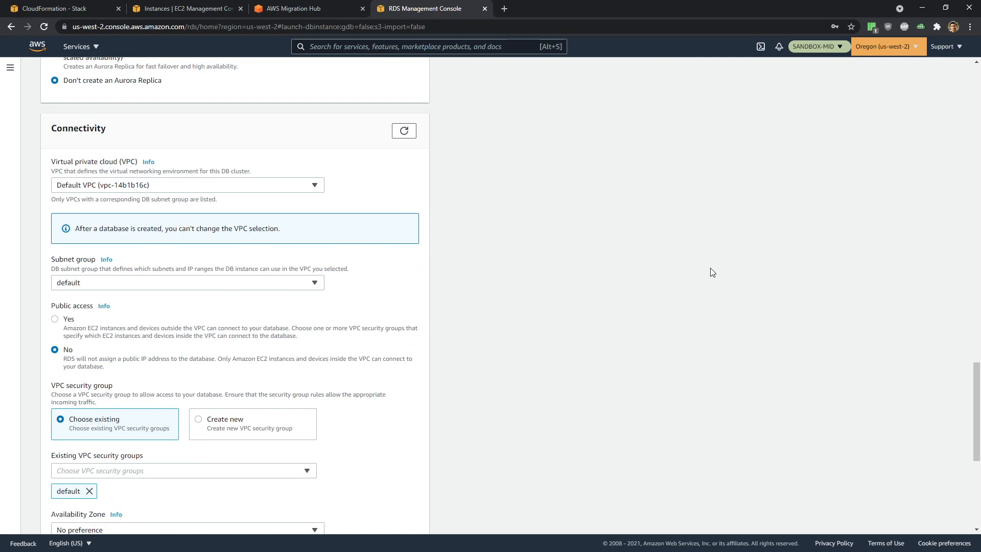
- Place the database in the Target VPC with a new DB subnet group
{"action": "scroll", "coordinate": [713, 272], "scroll_direction": "down", "scroll_amount": 1}
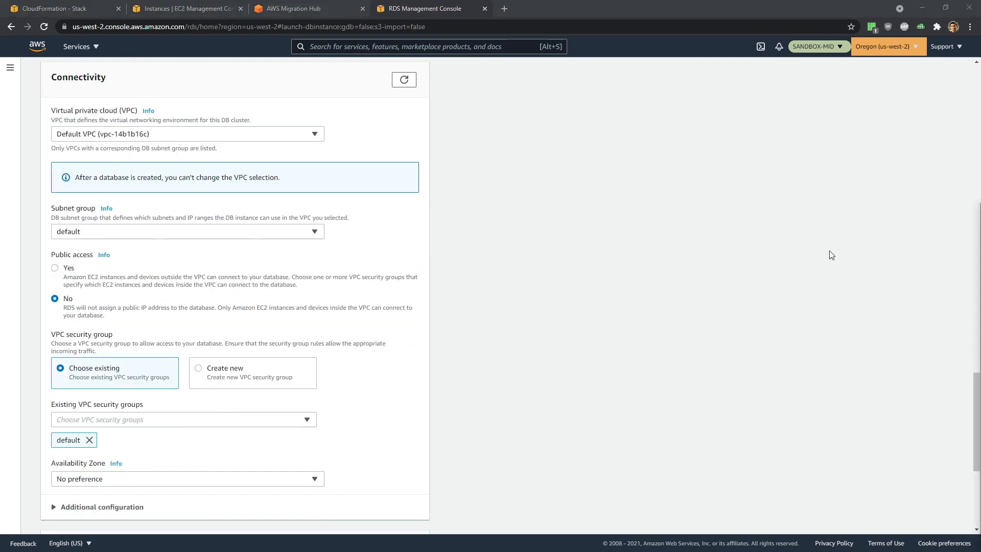
{"action": "left_click", "coordinate": [126, 139]}
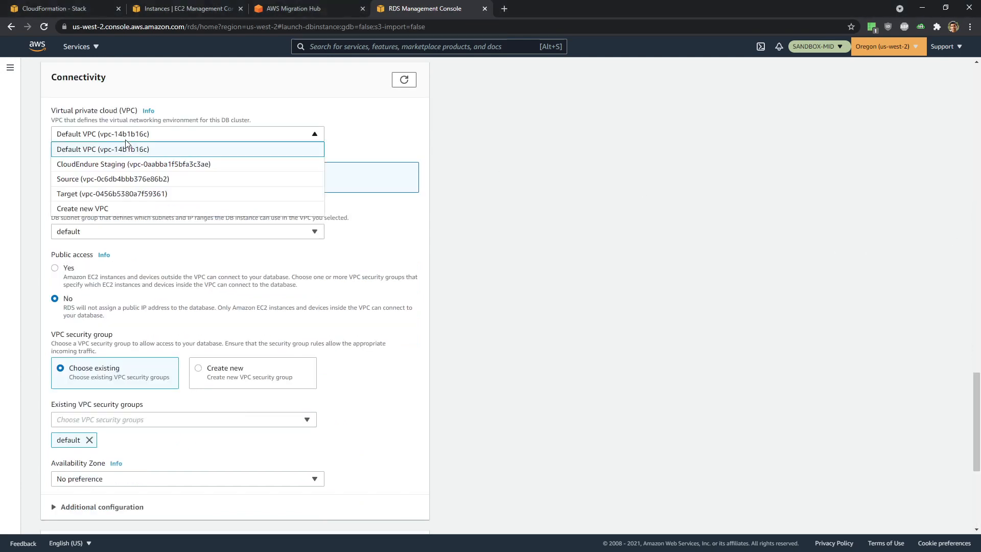
{"action": "left_click", "coordinate": [136, 194]}
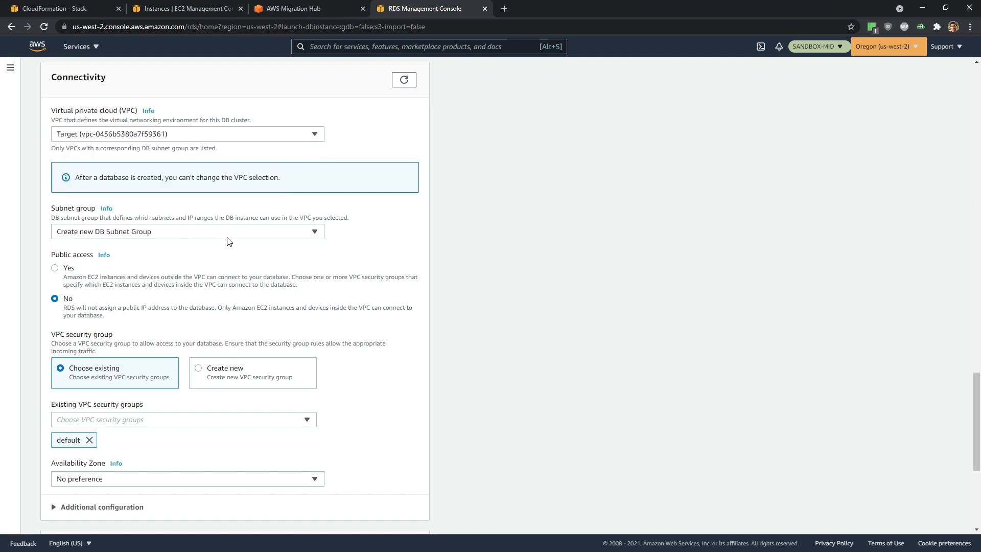
{"action": "left_click", "coordinate": [214, 235]}
{"action": "left_click", "coordinate": [213, 235]}
- Add the TargetSecurityGroup alongside default and set Availability Zone us-west-2a
{"action": "scroll", "coordinate": [183, 415], "scroll_direction": "down", "scroll_amount": 1}
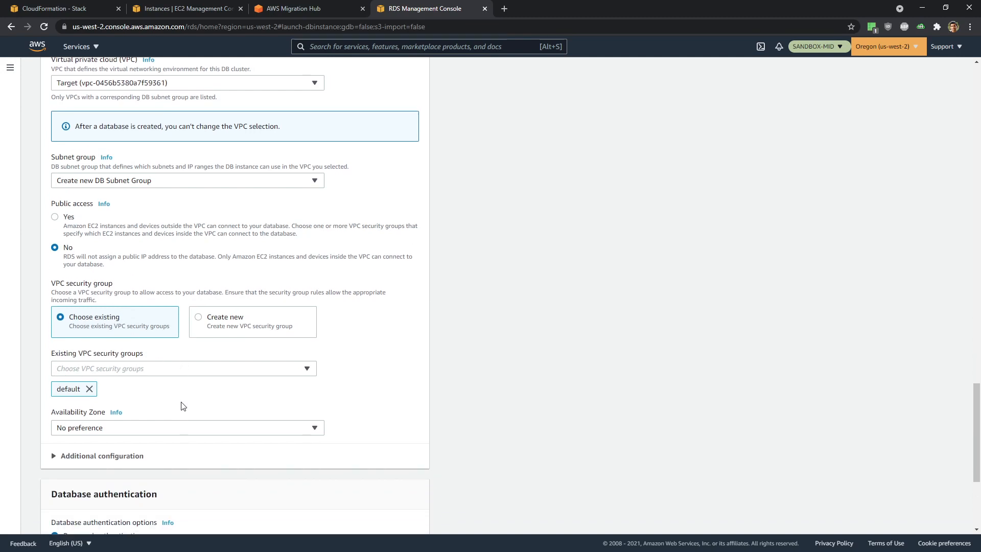
{"action": "left_click", "coordinate": [142, 368]}
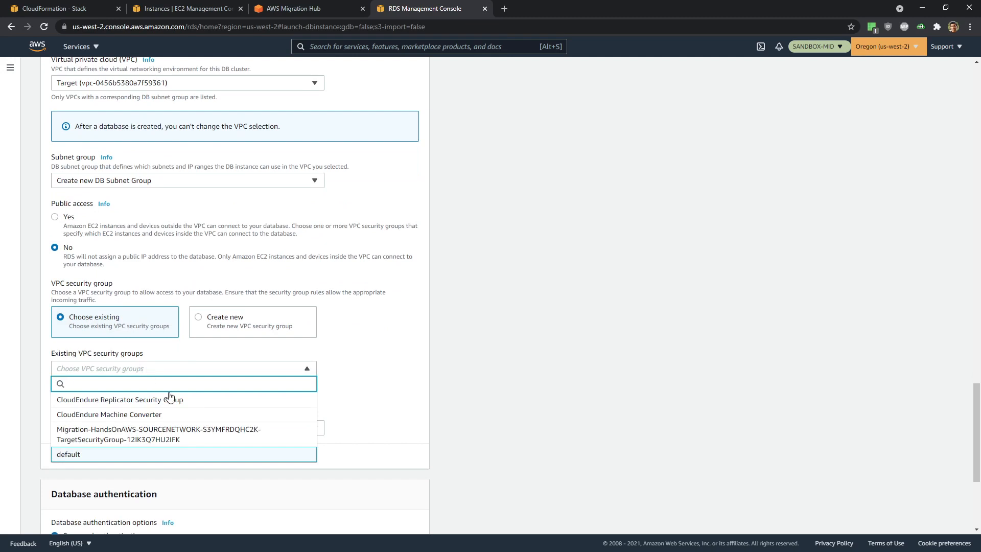
{"action": "left_click", "coordinate": [202, 440]}
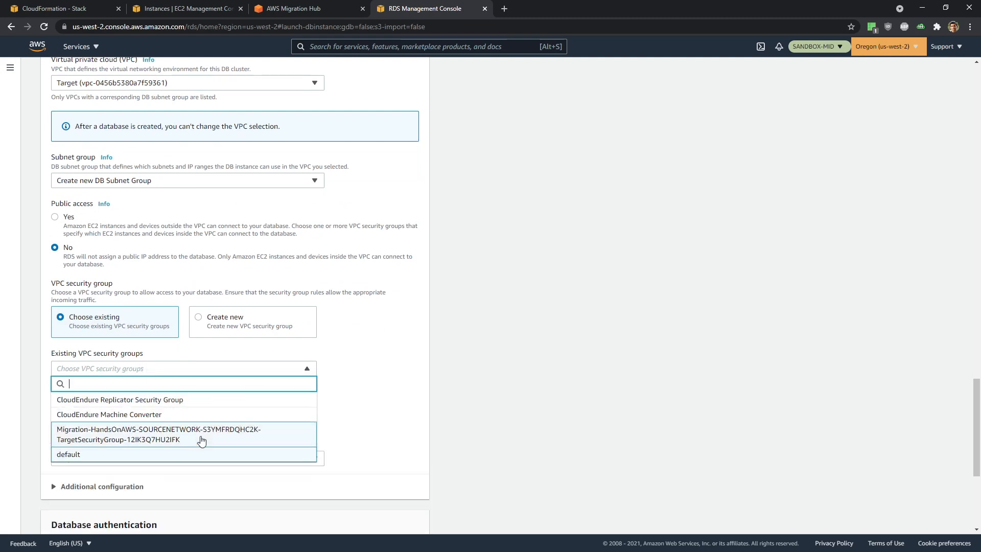
{"action": "left_click", "coordinate": [387, 398]}
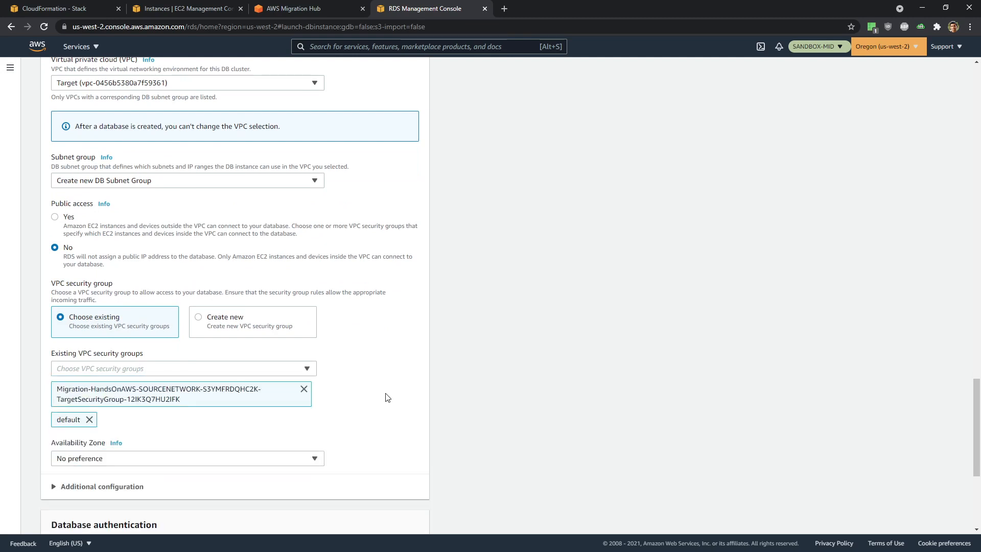
{"action": "scroll", "coordinate": [386, 397], "scroll_direction": "down", "scroll_amount": 1}
{"action": "left_click", "coordinate": [227, 410]}
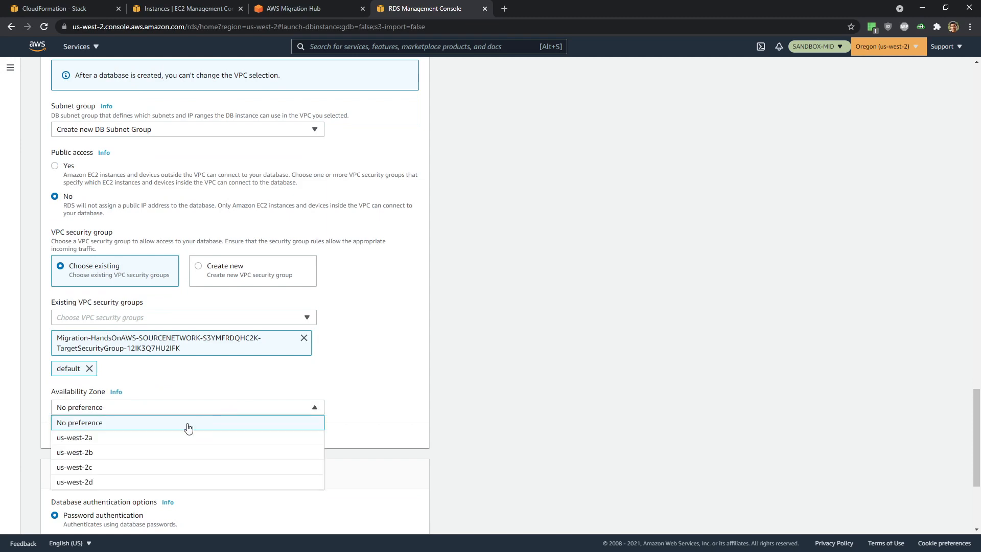
{"action": "left_click", "coordinate": [175, 435]}
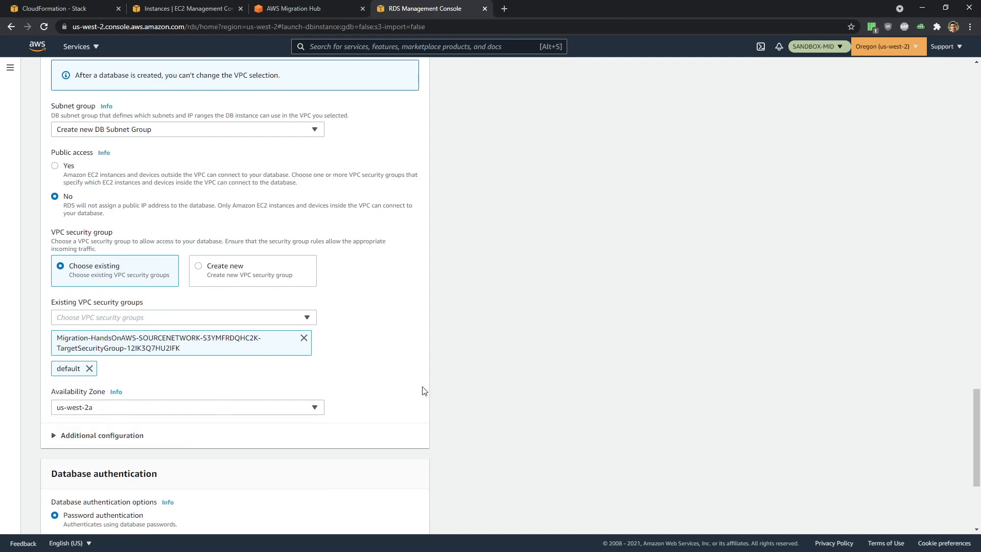
{"action": "scroll", "coordinate": [422, 391], "scroll_direction": "up", "scroll_amount": 1}
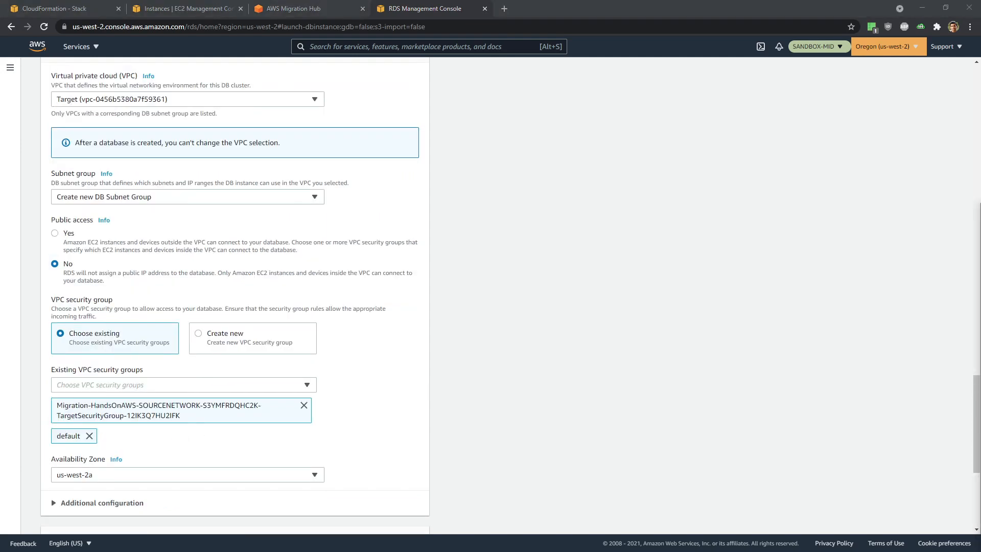
{"action": "scroll", "coordinate": [303, 317], "scroll_direction": "down", "scroll_amount": 1}
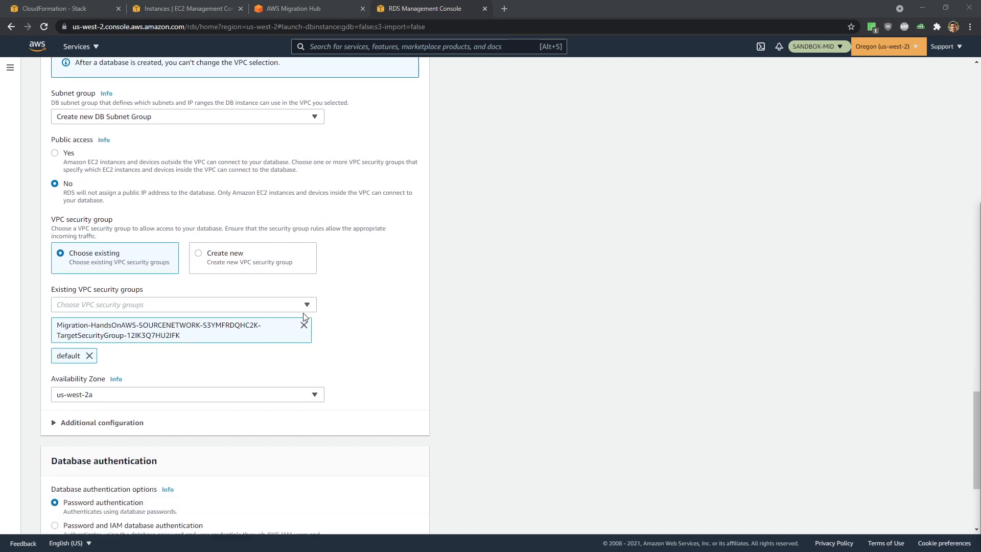
{"action": "scroll", "coordinate": [304, 317], "scroll_direction": "down", "scroll_amount": 3}
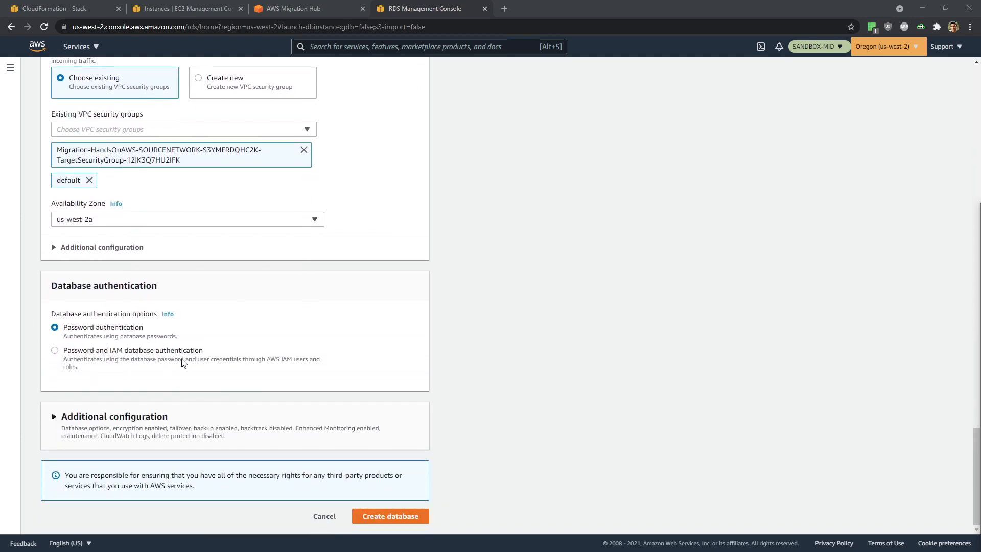
- Set the initial database name to wordpressdb under Additional configuration
{"action": "left_click", "coordinate": [54, 416]}
{"action": "scroll", "coordinate": [378, 373], "scroll_direction": "down", "scroll_amount": 2}
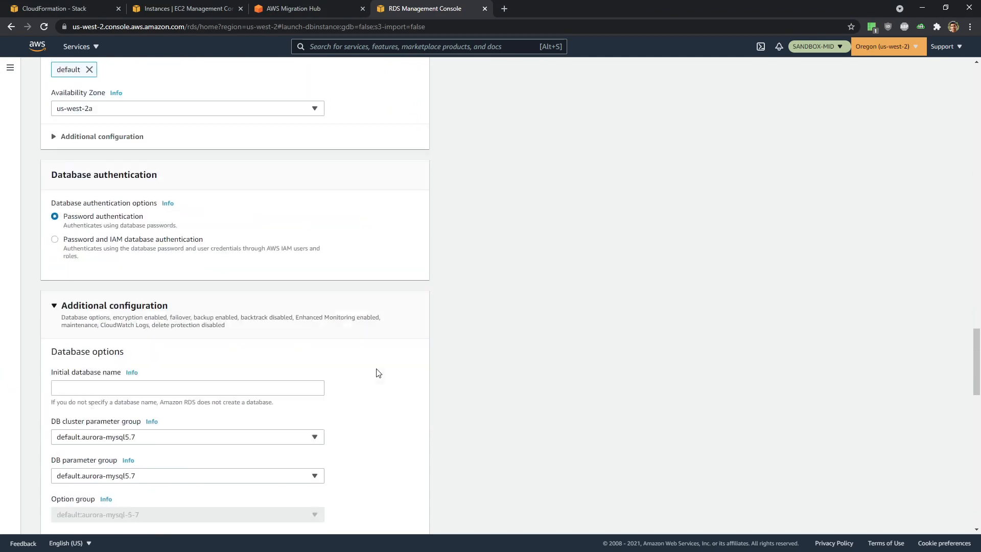
{"action": "scroll", "coordinate": [379, 373], "scroll_direction": "down", "scroll_amount": 1}
{"action": "scroll", "coordinate": [378, 373], "scroll_direction": "down", "scroll_amount": 2}
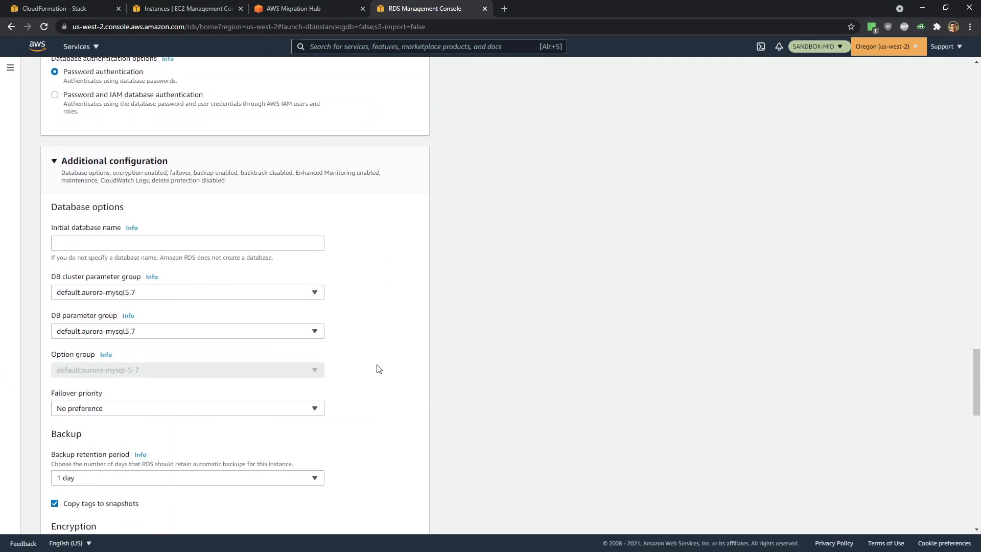
{"action": "scroll", "coordinate": [378, 370], "scroll_direction": "down", "scroll_amount": 2}
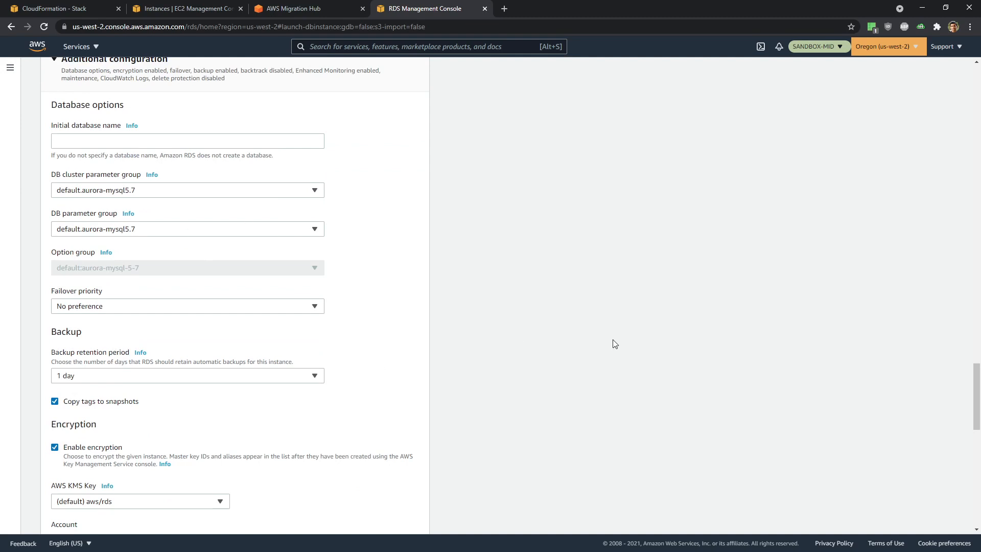
{"action": "left_click", "coordinate": [96, 140]}
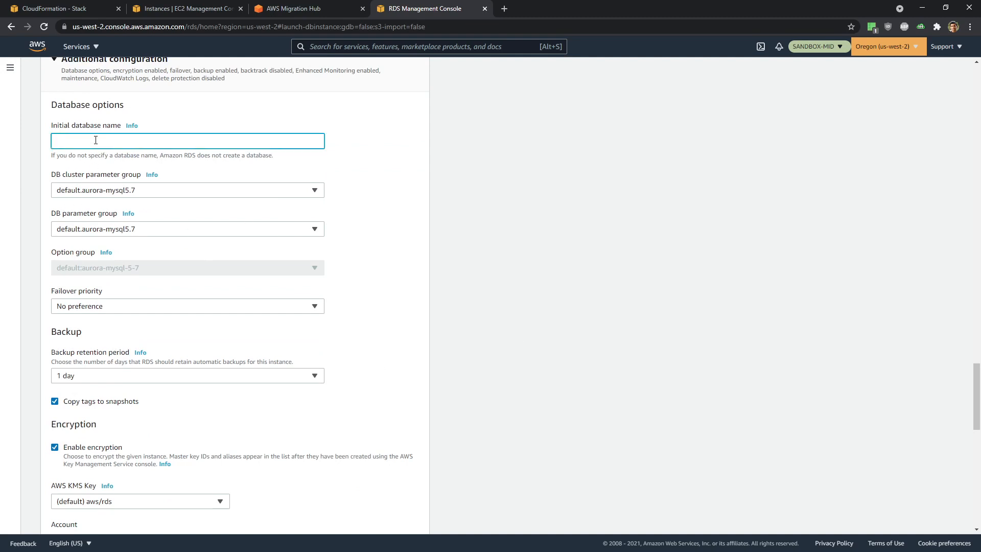
{"action": "type", "text": "wordpreedb"}
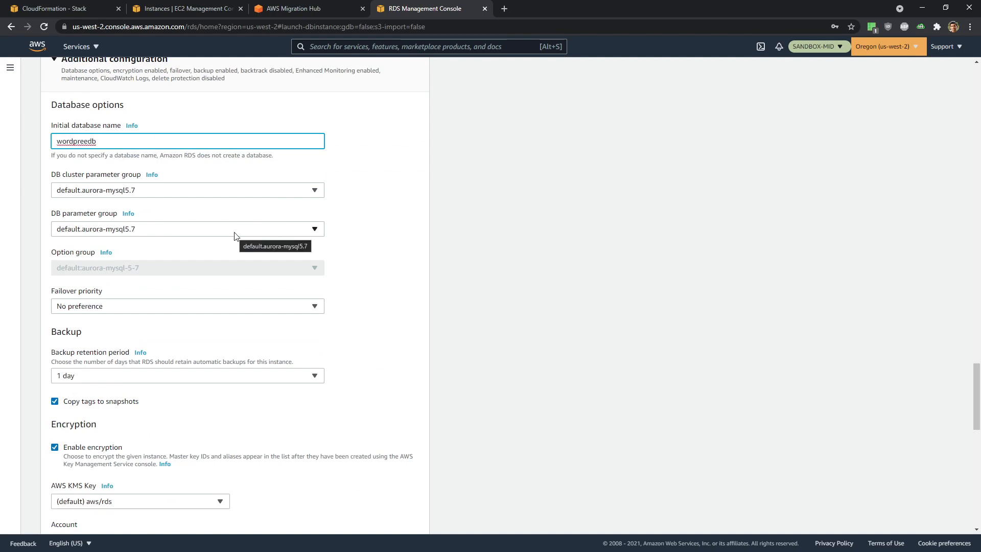
{"action": "left_click", "coordinate": [89, 142]}
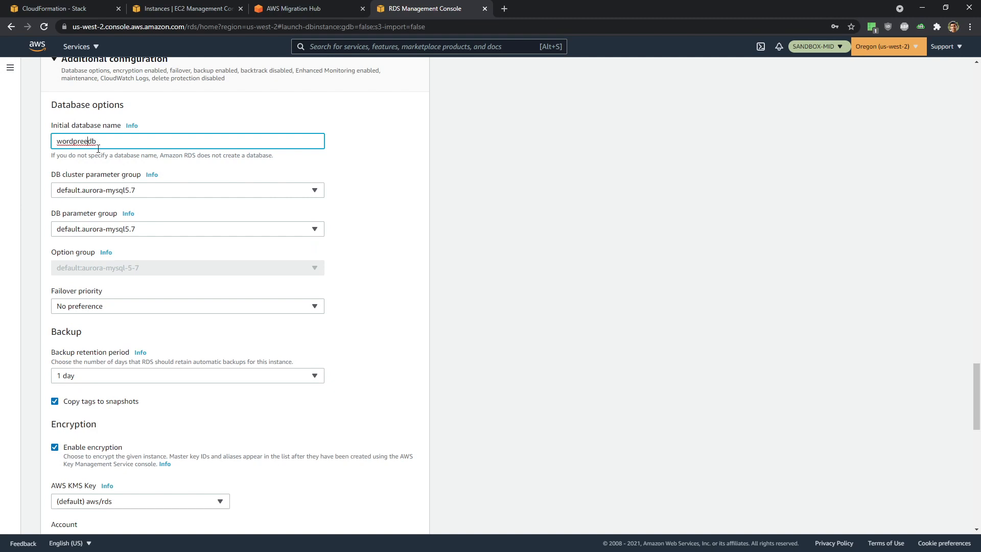
{"action": "key", "text": "BackSpace"}
{"action": "type", "text": "ss"}
{"action": "left_click", "coordinate": [488, 231]}
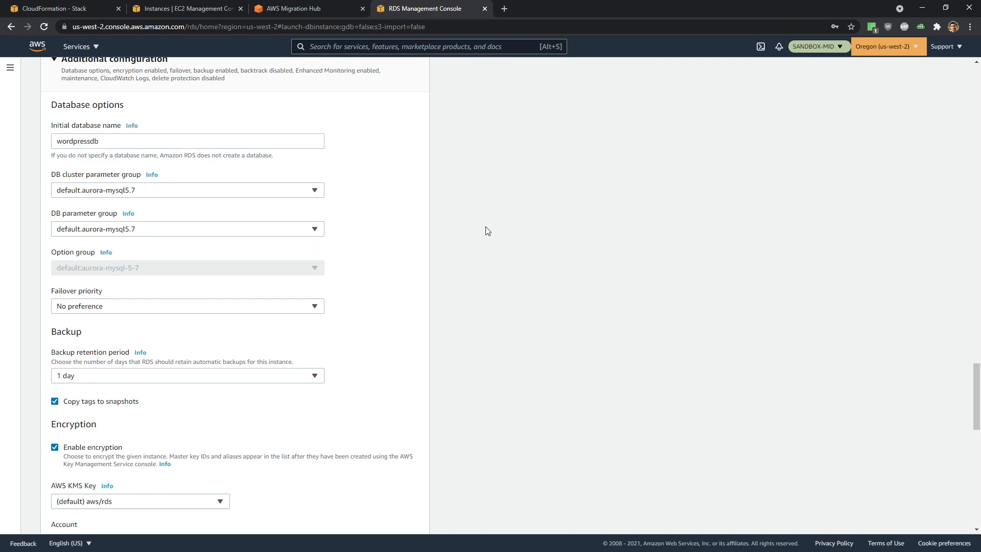
- Turn off encryption and Enhanced monitoring
{"action": "scroll", "coordinate": [419, 282], "scroll_direction": "down", "scroll_amount": 2}
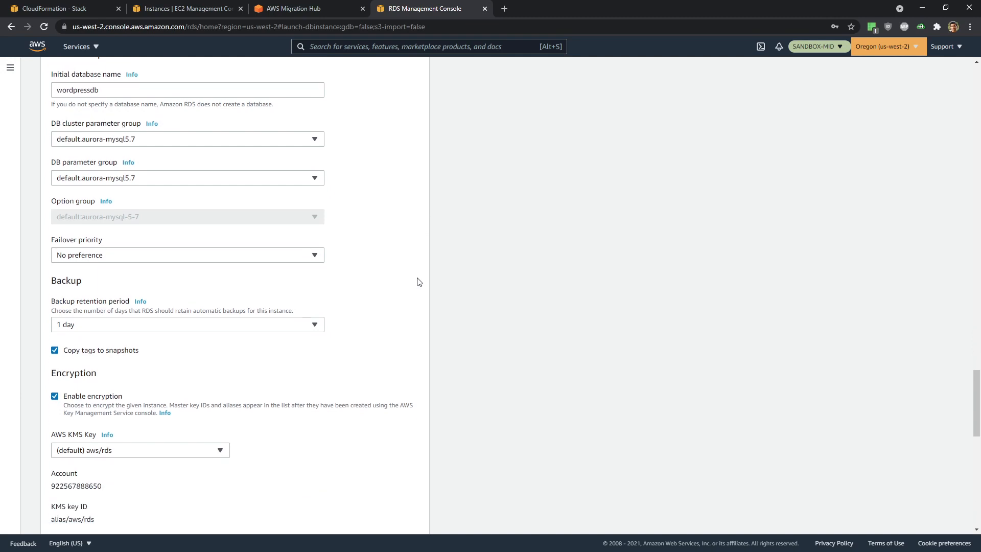
{"action": "scroll", "coordinate": [419, 281], "scroll_direction": "down", "scroll_amount": 2}
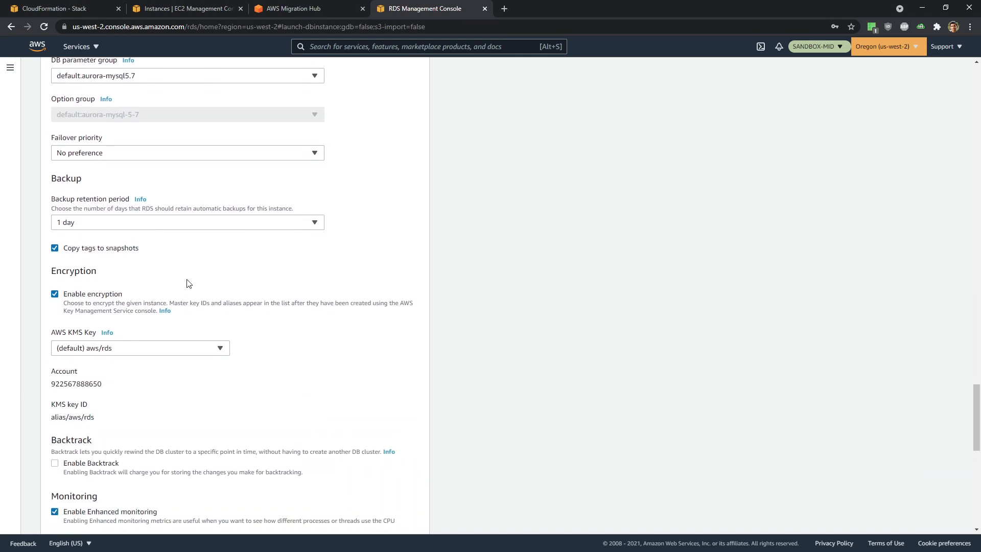
{"action": "left_click", "coordinate": [55, 295]}
{"action": "scroll", "coordinate": [343, 317], "scroll_direction": "down", "scroll_amount": 2}
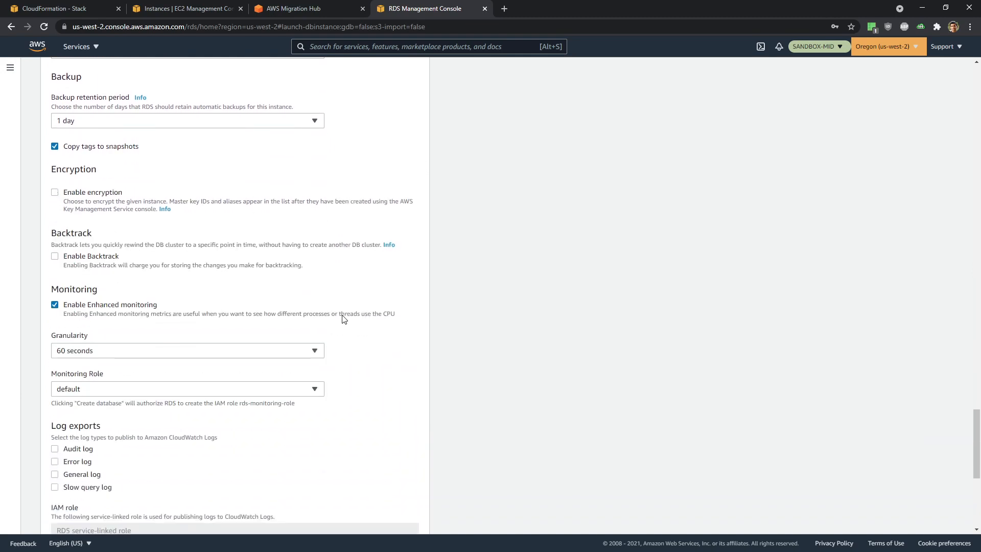
{"action": "left_click", "coordinate": [55, 304]}
{"action": "scroll", "coordinate": [324, 330], "scroll_direction": "down", "scroll_amount": 3}
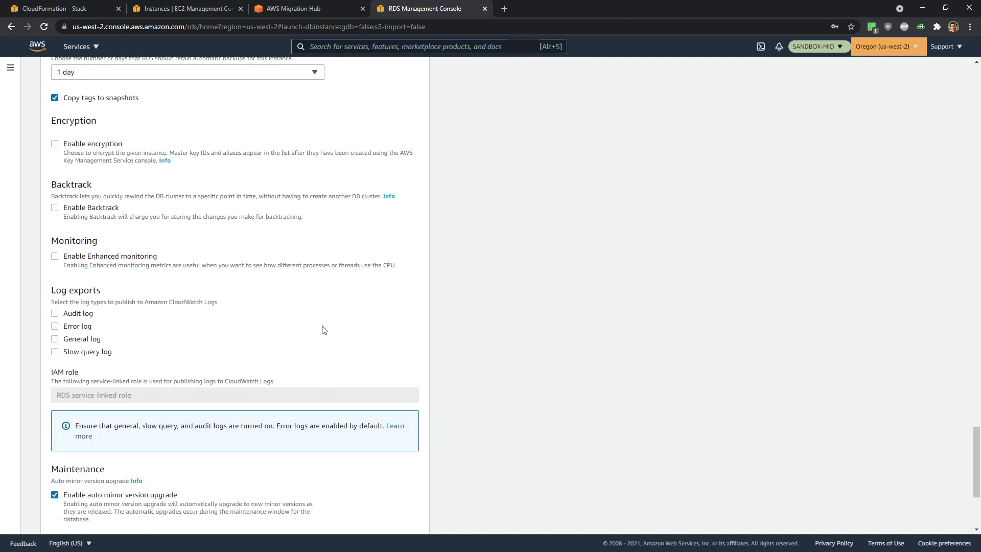
{"action": "scroll", "coordinate": [324, 330], "scroll_direction": "down", "scroll_amount": 2}
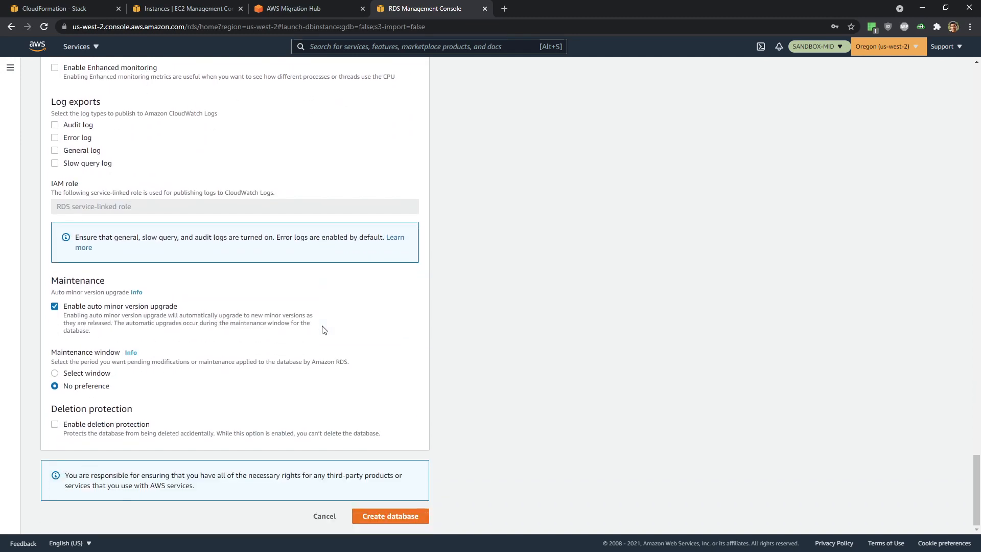
- Create the mid-wordpress Aurora MySQL cluster and open a fresh create-database form
{"action": "left_click", "coordinate": [394, 517]}
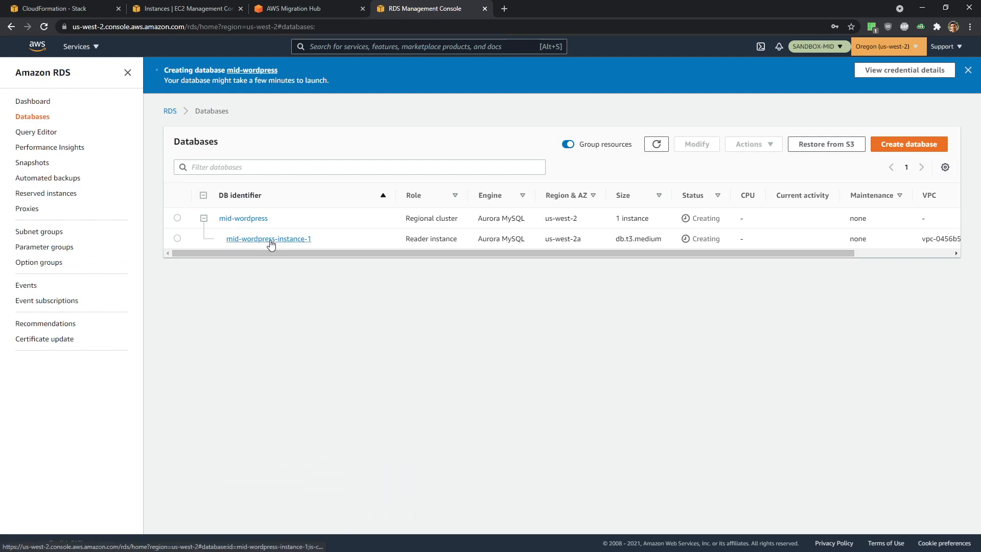
{"action": "left_click", "coordinate": [927, 151]}
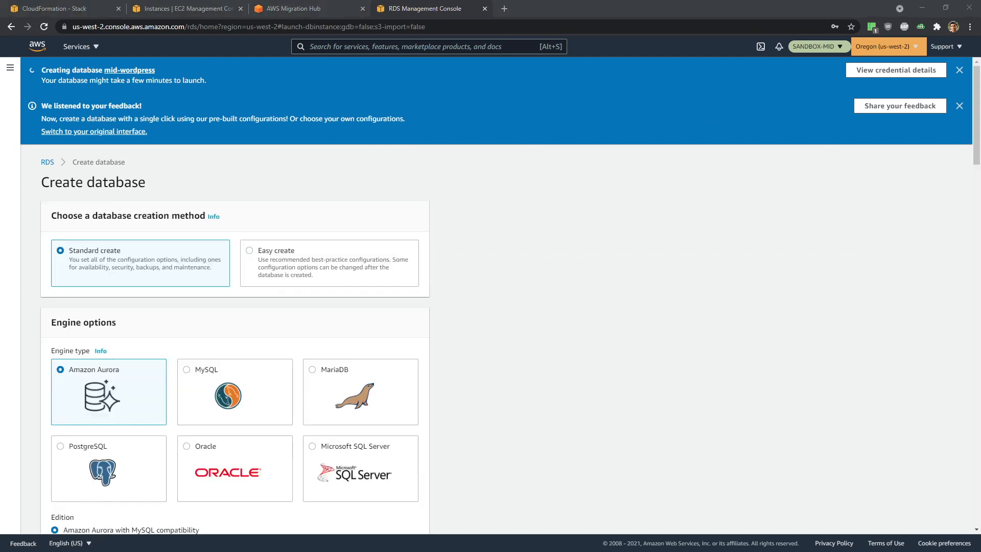
- Select Amazon Aurora with PostgreSQL compatibility and the Dev/Test template
{"action": "scroll", "coordinate": [531, 339], "scroll_direction": "down", "scroll_amount": 4}
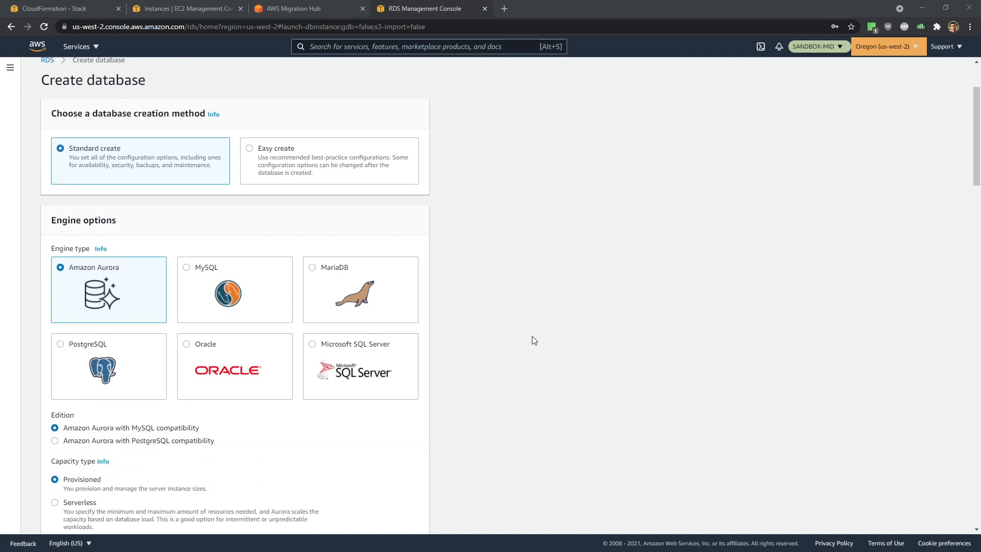
{"action": "left_click", "coordinate": [147, 340]}
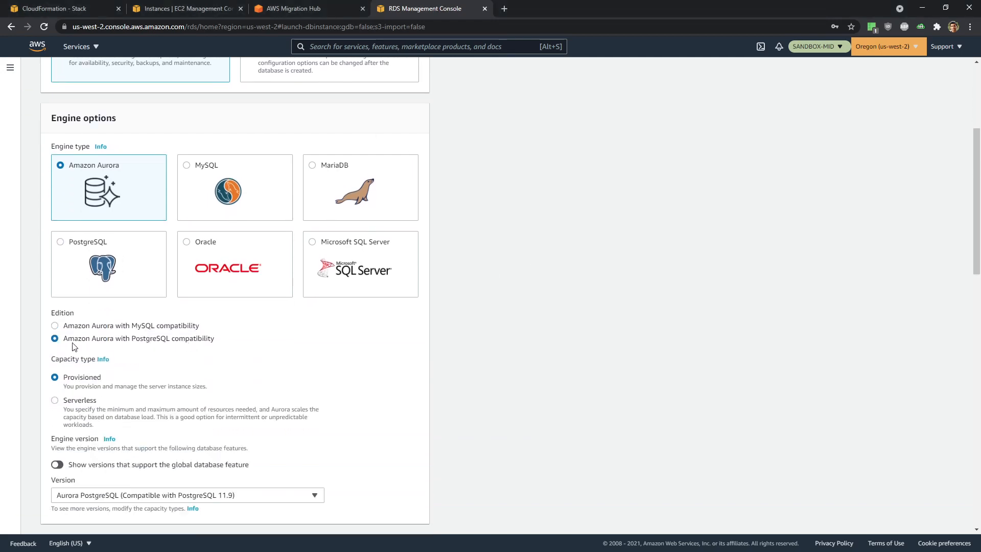
{"action": "scroll", "coordinate": [520, 339], "scroll_direction": "up", "scroll_amount": 3}
{"action": "scroll", "coordinate": [521, 341], "scroll_direction": "down", "scroll_amount": 6}
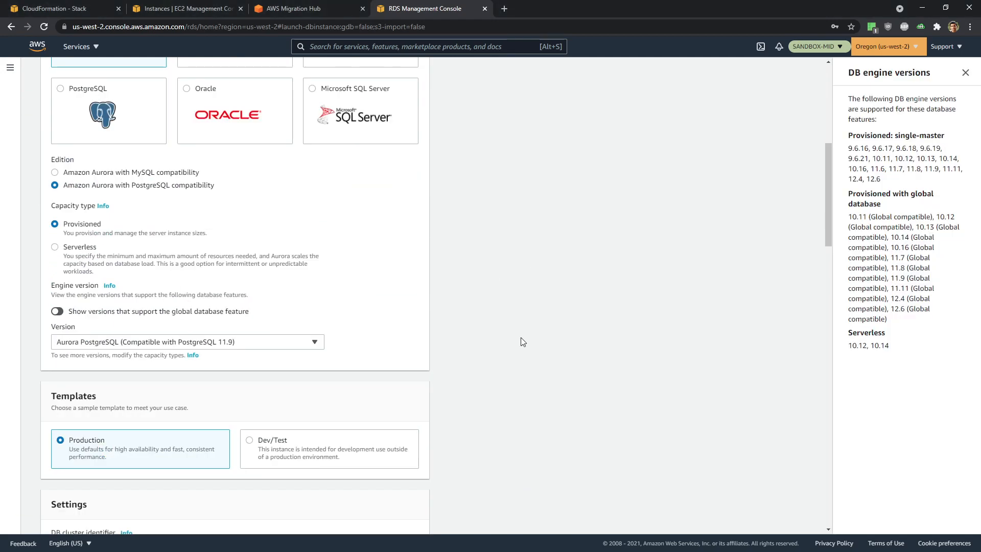
{"action": "scroll", "coordinate": [519, 332], "scroll_direction": "down", "scroll_amount": 4}
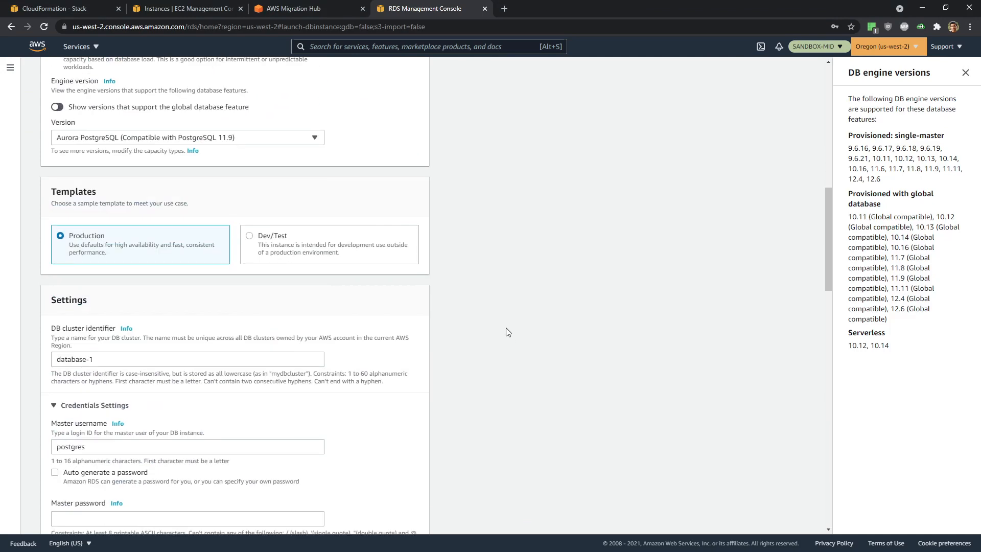
{"action": "left_click", "coordinate": [250, 236]}
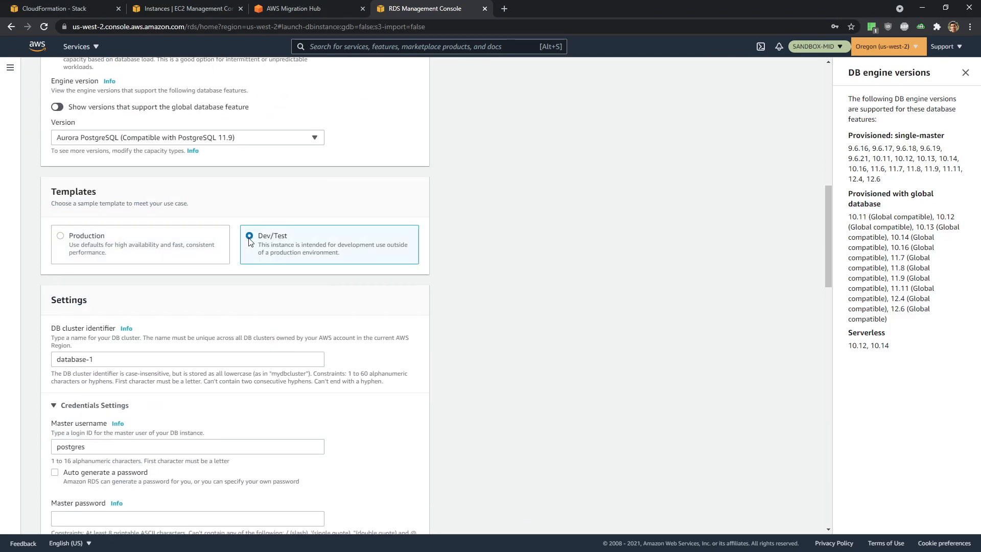
{"action": "scroll", "coordinate": [583, 290], "scroll_direction": "down", "scroll_amount": 1}
{"action": "scroll", "coordinate": [583, 290], "scroll_direction": "down", "scroll_amount": 2}
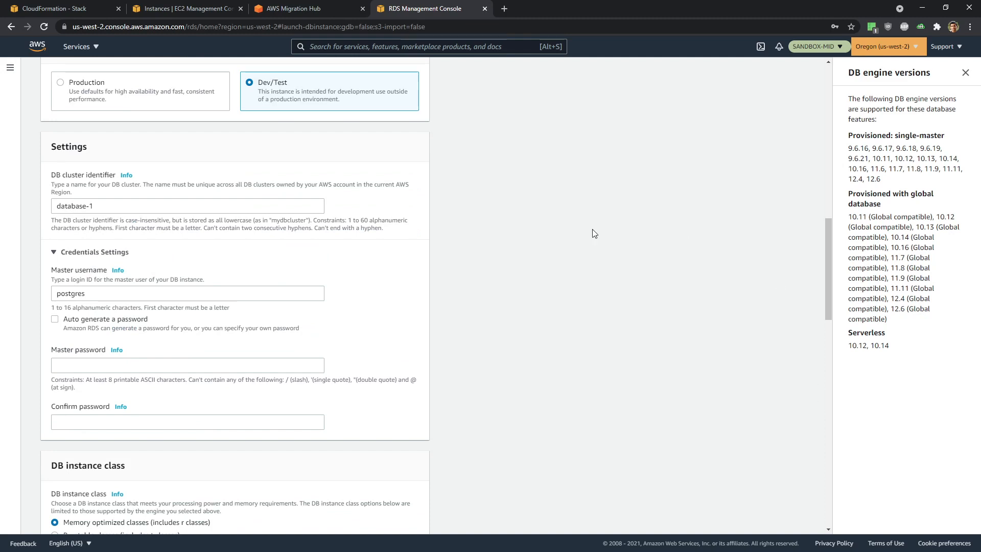
- Set master username MID-OFBiz and enter and confirm the master password
{"action": "left_click_drag", "start_coordinate": [106, 294], "coordinate": [3, 298]}
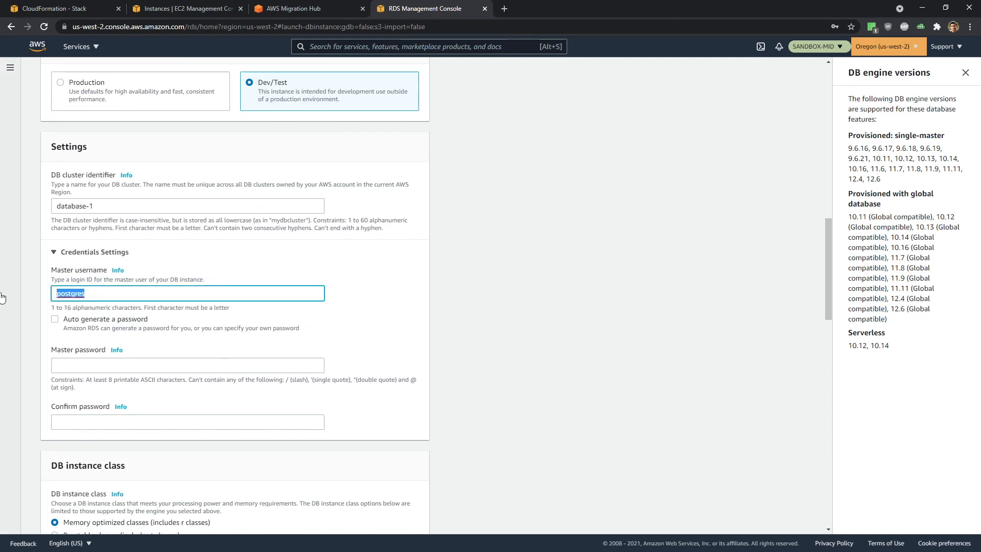
{"action": "type", "text": "MID-OFBiz"}
{"action": "scroll", "coordinate": [138, 336], "scroll_direction": "down", "scroll_amount": 1}
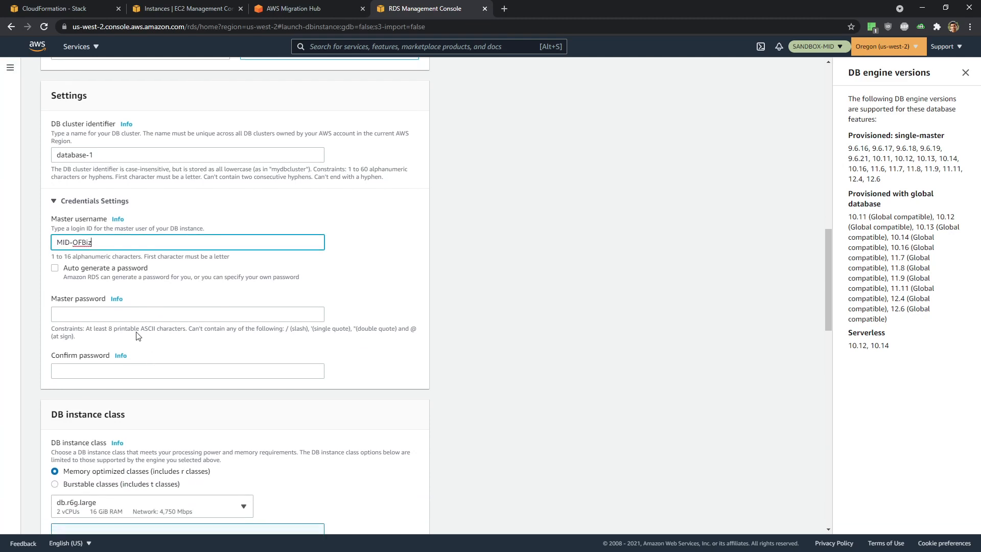
{"action": "left_click", "coordinate": [127, 313]}
{"action": "type", "text": "••"}
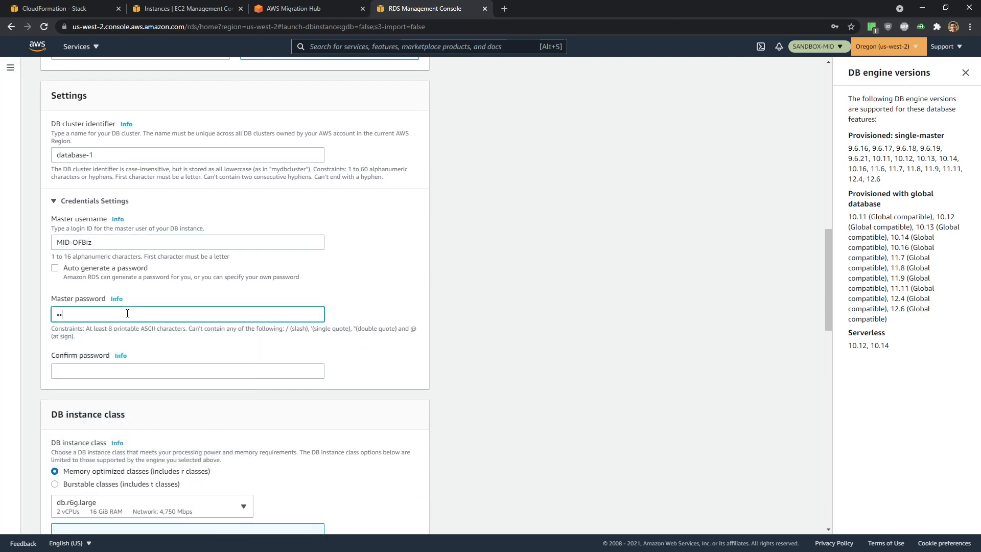
{"action": "type", "text": "••••••"}
{"action": "left_click", "coordinate": [121, 372]}
{"action": "type", "text": "••"}
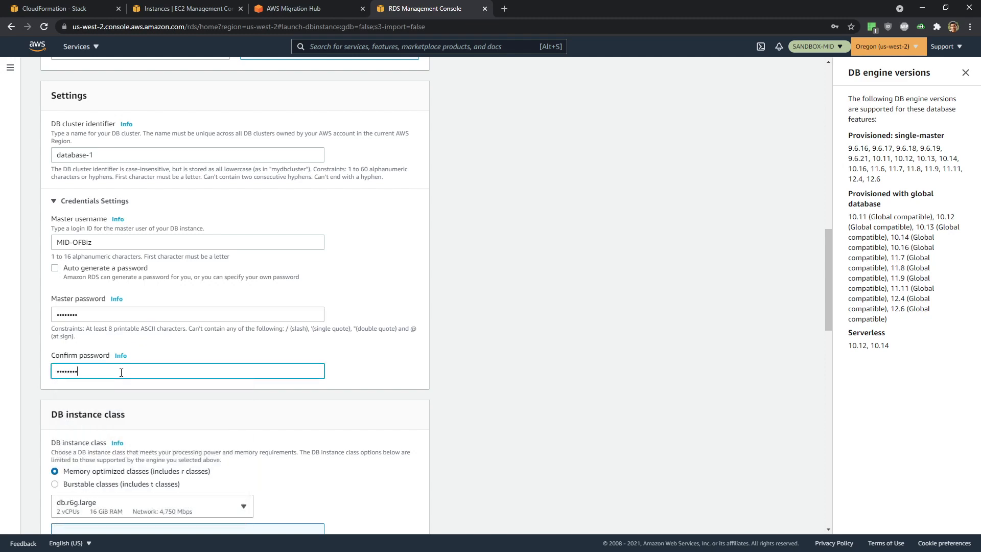
{"action": "left_click", "coordinate": [428, 411]}
{"action": "scroll", "coordinate": [427, 411], "scroll_direction": "down", "scroll_amount": 4}
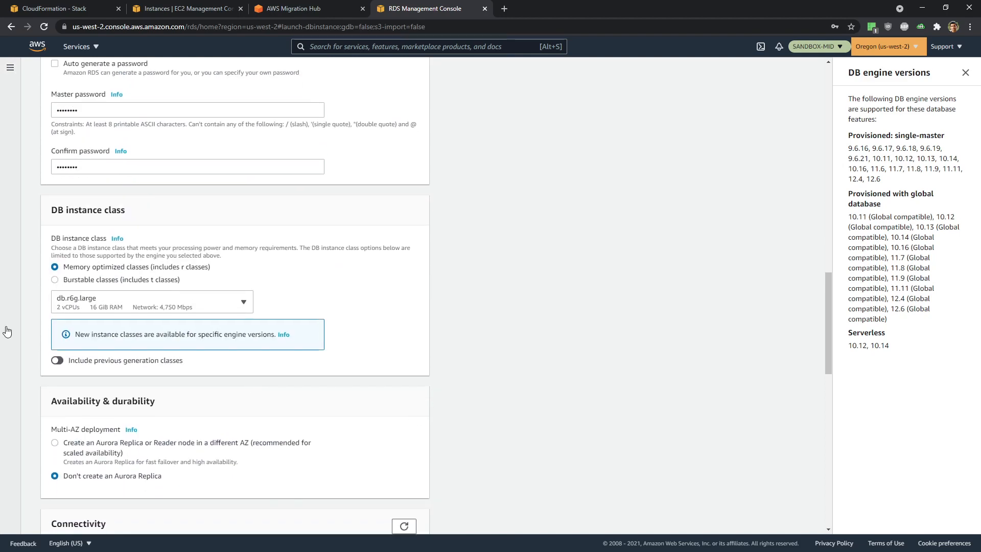
- Choose burstable classes with db.t3.medium as the instance size
{"action": "left_click", "coordinate": [55, 280]}
{"action": "left_click", "coordinate": [91, 306]}
{"action": "left_click", "coordinate": [91, 306]}
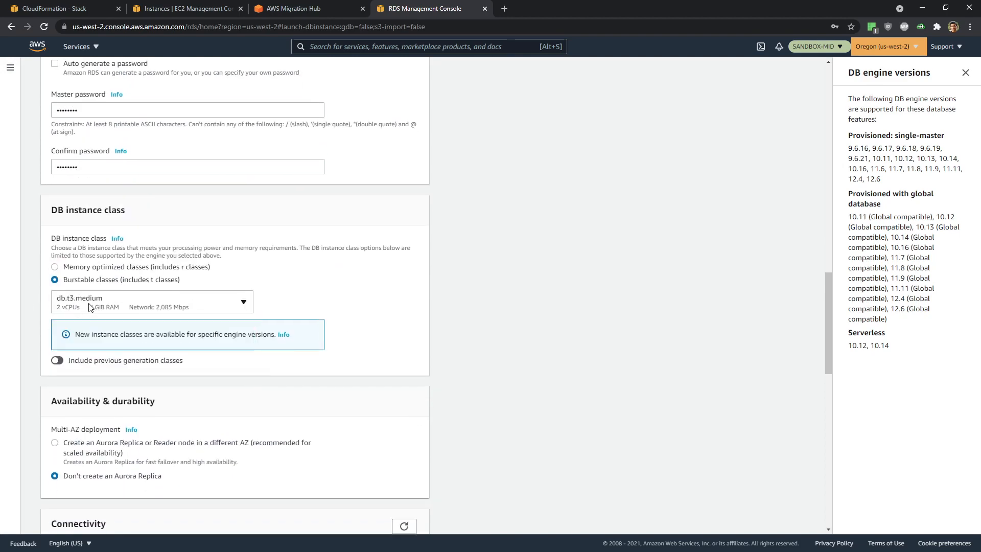
{"action": "scroll", "coordinate": [406, 335], "scroll_direction": "down", "scroll_amount": 1}
{"action": "scroll", "coordinate": [405, 335], "scroll_direction": "down", "scroll_amount": 2}
{"action": "scroll", "coordinate": [164, 349], "scroll_direction": "down", "scroll_amount": 3}
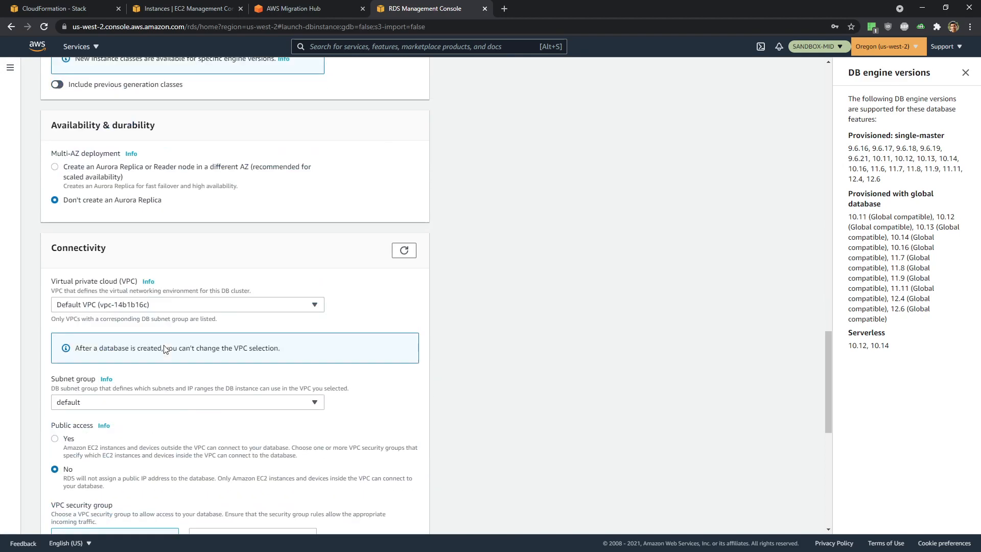
- Place the database in the Target VPC with the Migration-HandsOnAWS TargetSecurityGroup, in zone us-west-2a
{"action": "scroll", "coordinate": [164, 344], "scroll_direction": "down", "scroll_amount": 2}
{"action": "left_click", "coordinate": [113, 174]}
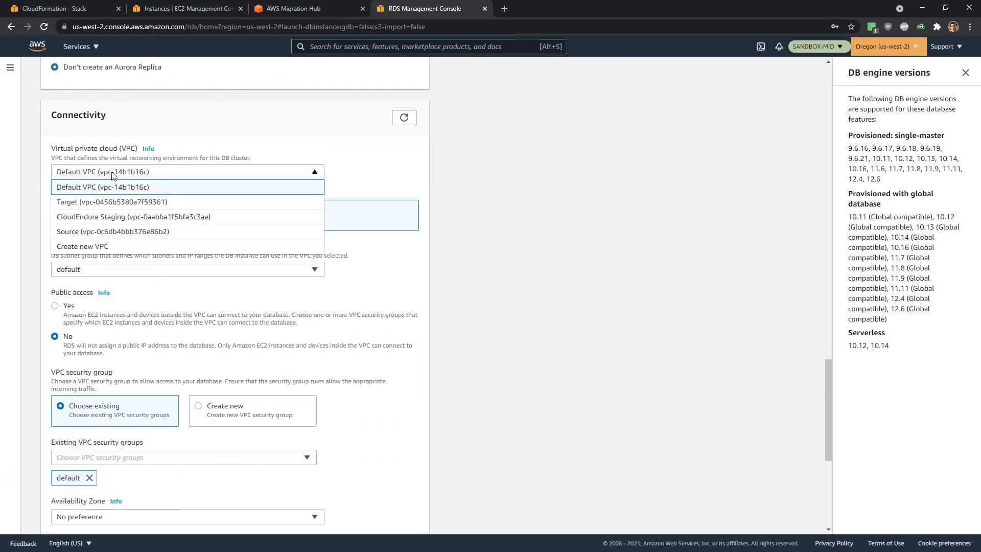
{"action": "left_click", "coordinate": [112, 201]}
{"action": "scroll", "coordinate": [284, 246], "scroll_direction": "down", "scroll_amount": 2}
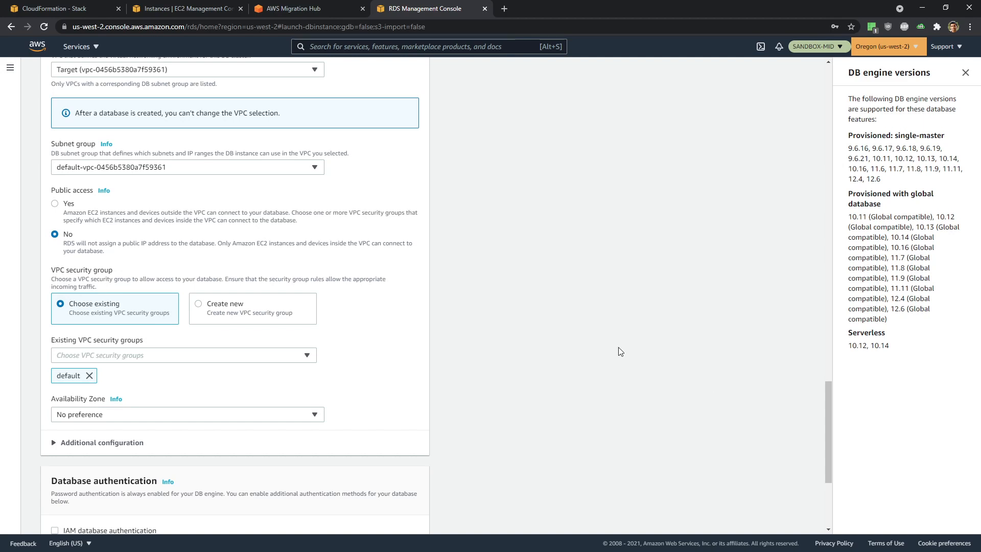
{"action": "scroll", "coordinate": [169, 317], "scroll_direction": "down", "scroll_amount": 1}
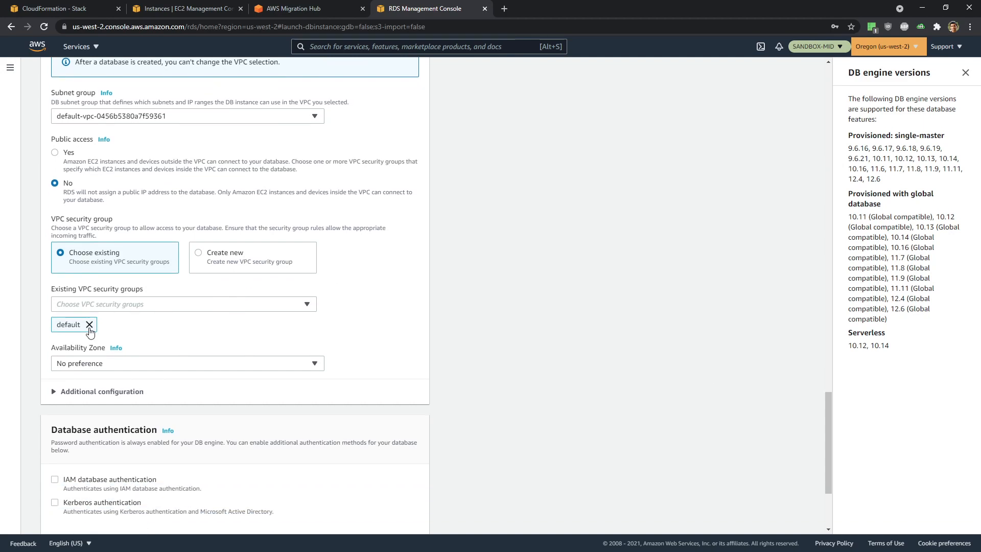
{"action": "left_click", "coordinate": [144, 306]}
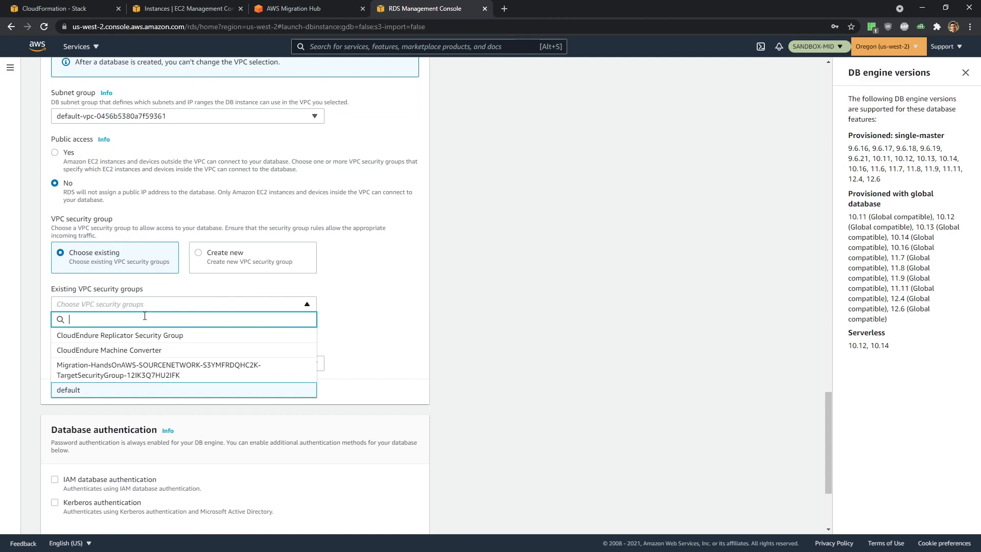
{"action": "left_click", "coordinate": [220, 369]}
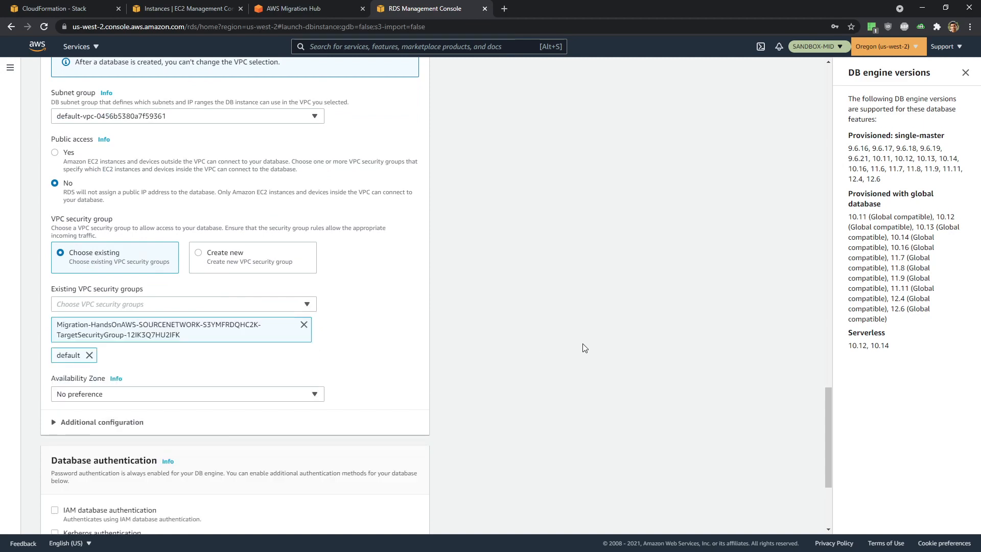
{"action": "left_click", "coordinate": [134, 394]}
{"action": "left_click", "coordinate": [138, 424]}
{"action": "scroll", "coordinate": [521, 373], "scroll_direction": "down", "scroll_amount": 4}
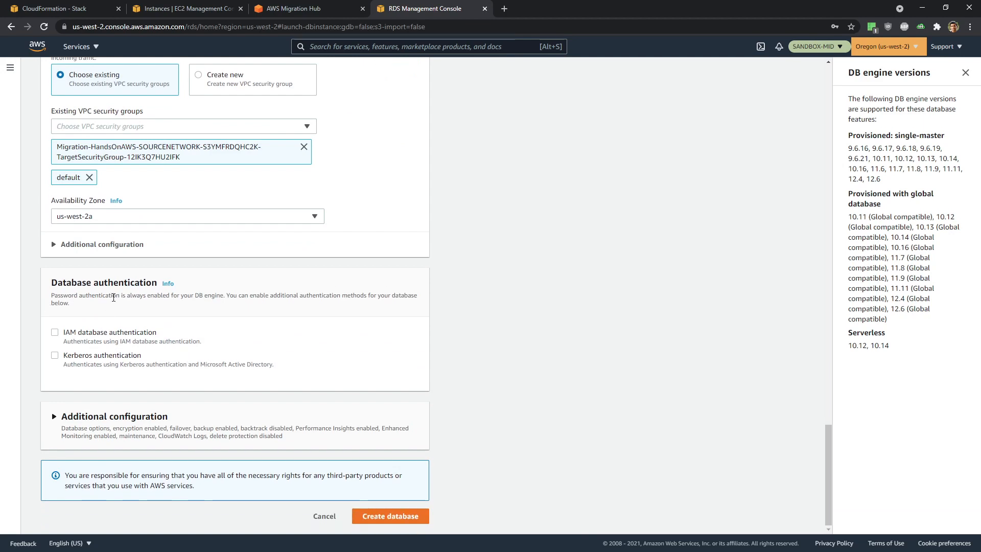
- Expand Additional configuration and turn off storage encryption
{"action": "left_click", "coordinate": [53, 420]}
{"action": "scroll", "coordinate": [400, 378], "scroll_direction": "down", "scroll_amount": 6}
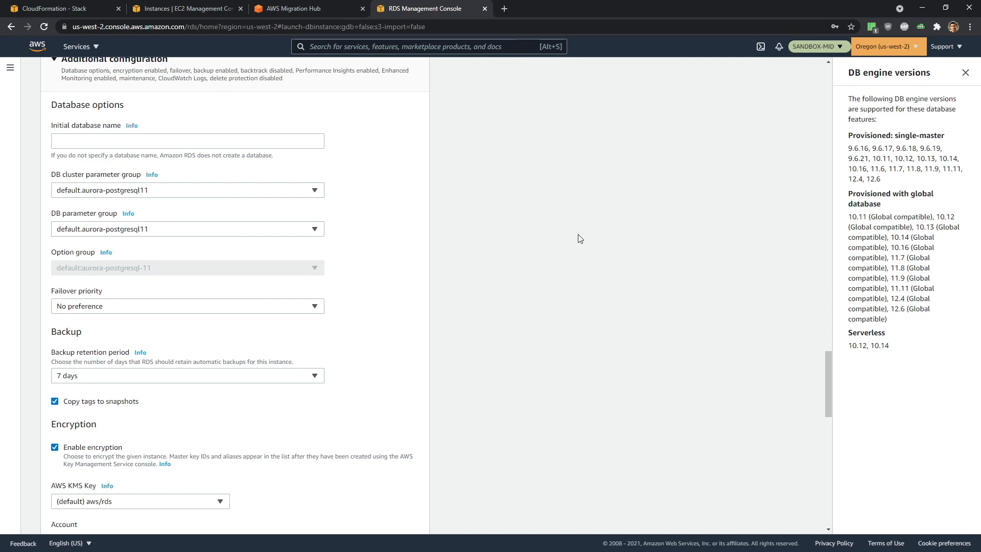
{"action": "scroll", "coordinate": [603, 276], "scroll_direction": "up", "scroll_amount": 1}
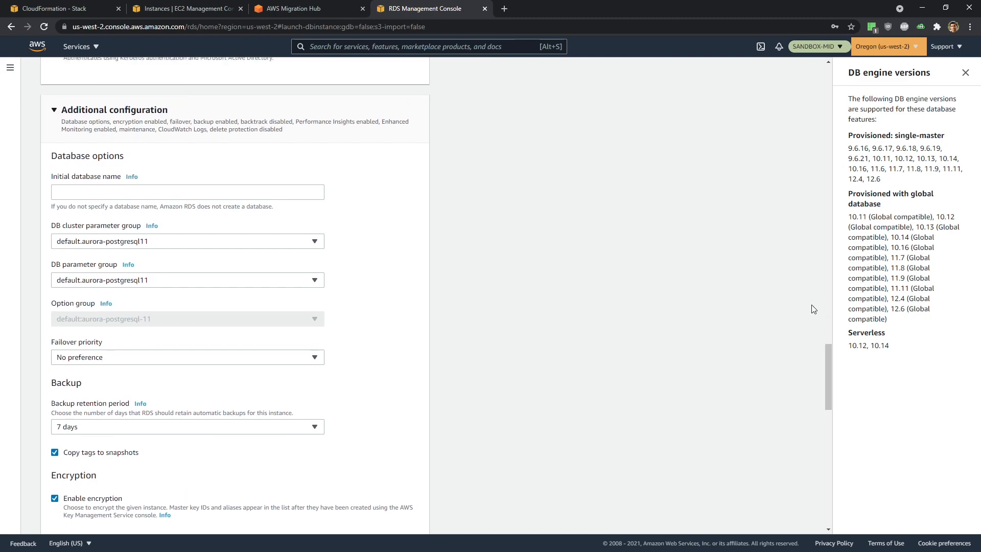
{"action": "scroll", "coordinate": [475, 275], "scroll_direction": "down", "scroll_amount": 4}
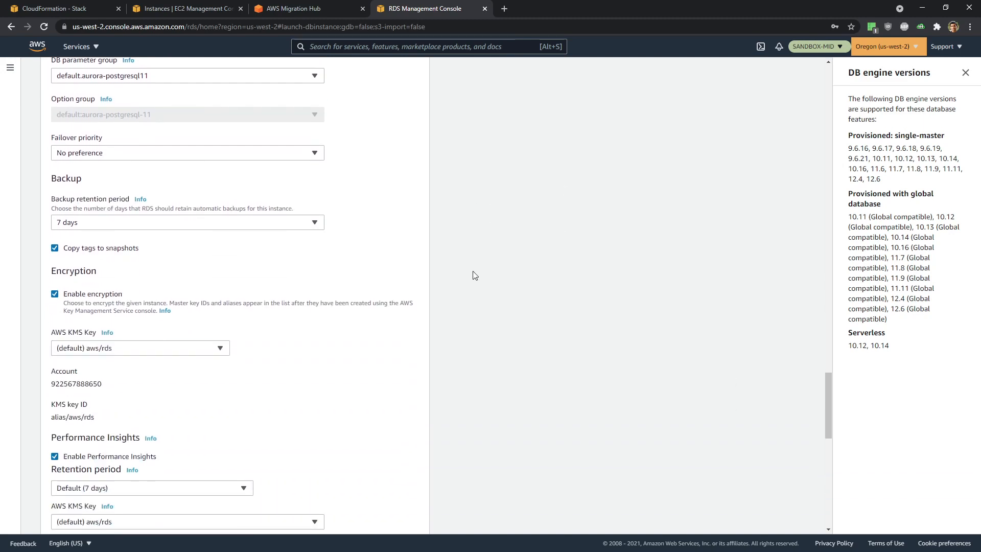
{"action": "left_click", "coordinate": [54, 294]}
{"action": "scroll", "coordinate": [81, 225], "scroll_direction": "down", "scroll_amount": 3}
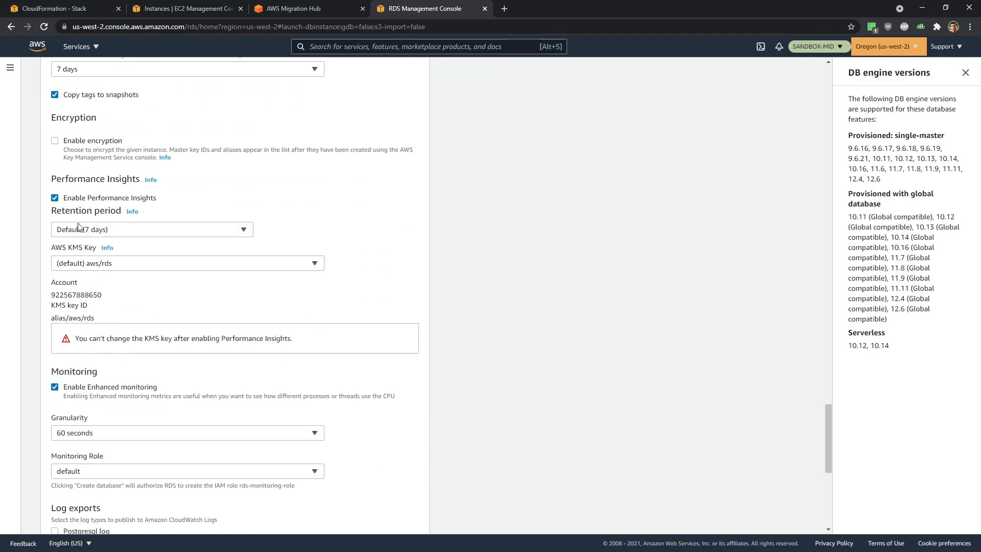
- Turn off Performance Insights and Enhanced monitoring, then submit the database
{"action": "left_click", "coordinate": [53, 199]}
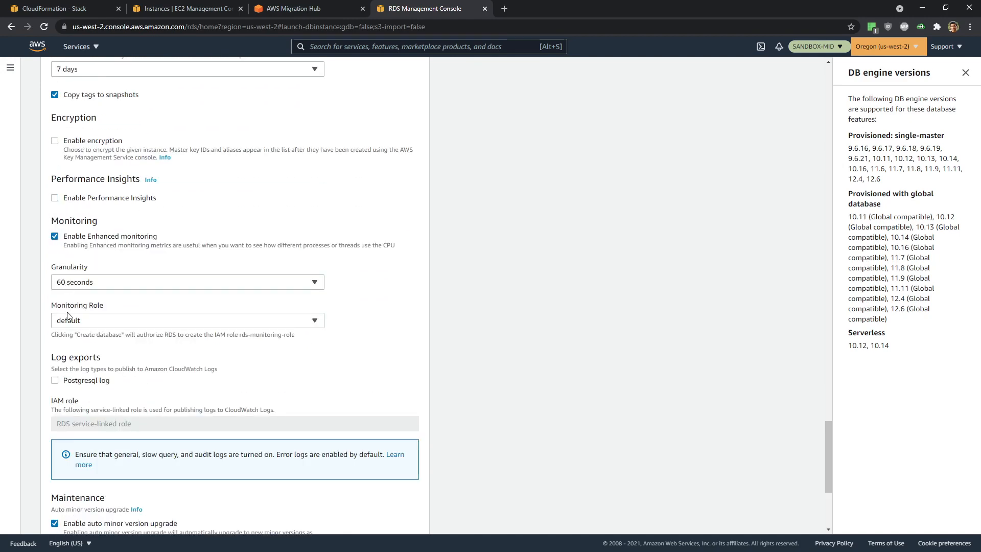
{"action": "left_click", "coordinate": [54, 236]}
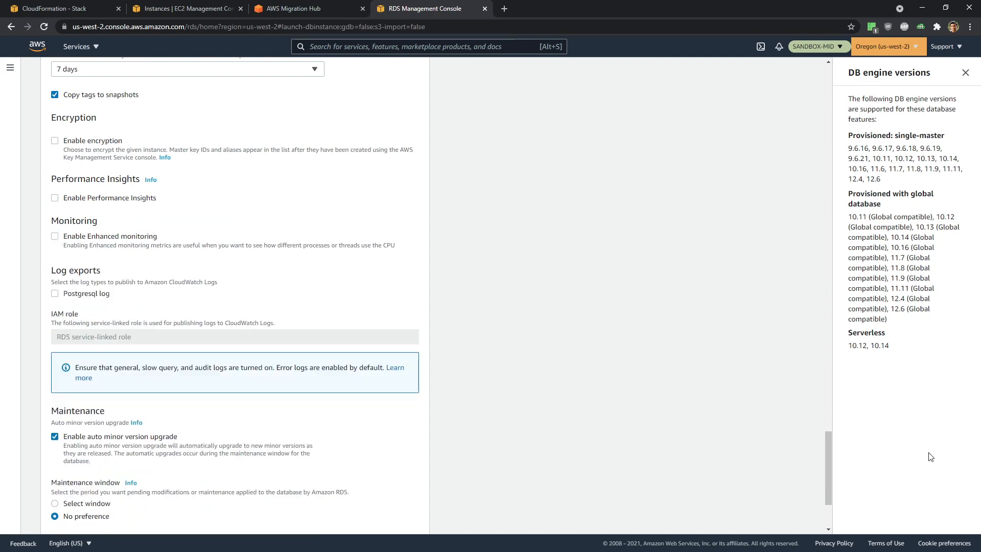
{"action": "scroll", "coordinate": [546, 376], "scroll_direction": "down", "scroll_amount": 3}
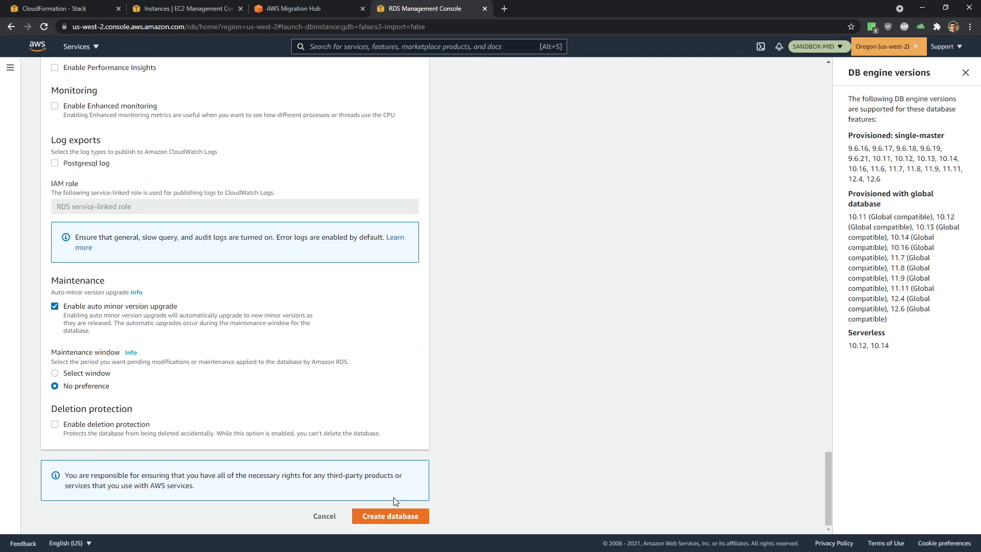
{"action": "left_click", "coordinate": [384, 516]}
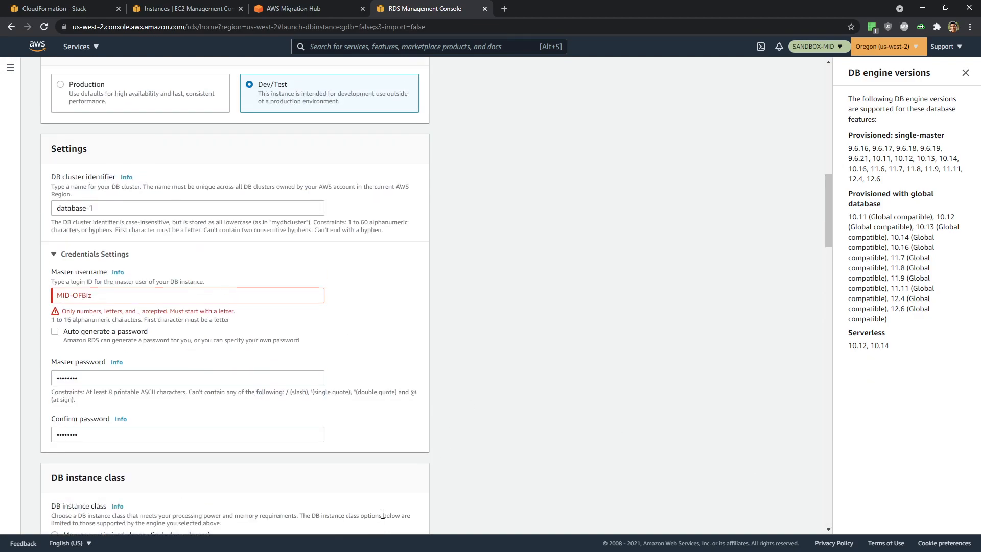
- Move MID-OFBiz from the master username into the DB cluster identifier, replacing database-1
{"action": "left_click", "coordinate": [163, 296]}
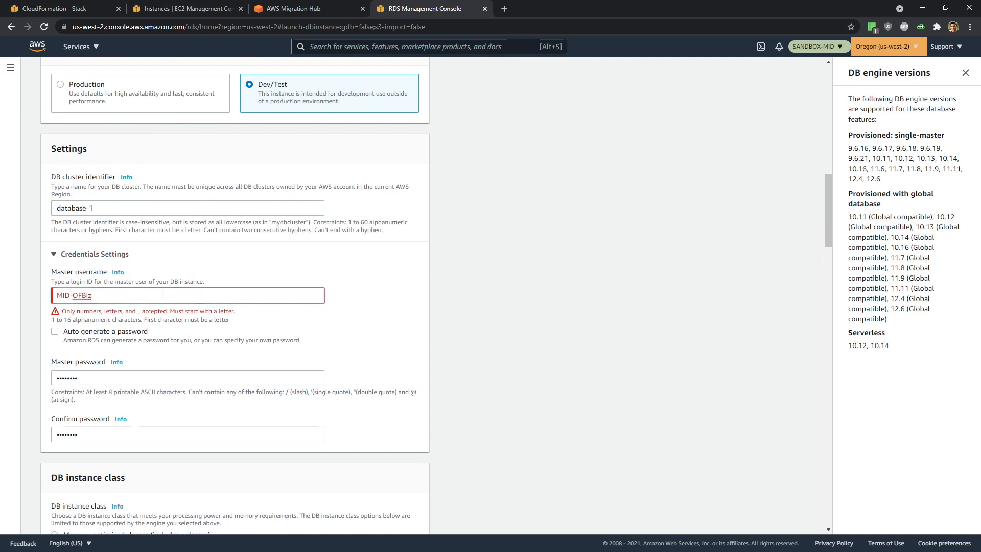
{"action": "key", "text": "Home"}
{"action": "left_click_drag", "start_coordinate": [114, 294], "coordinate": [3, 293]}
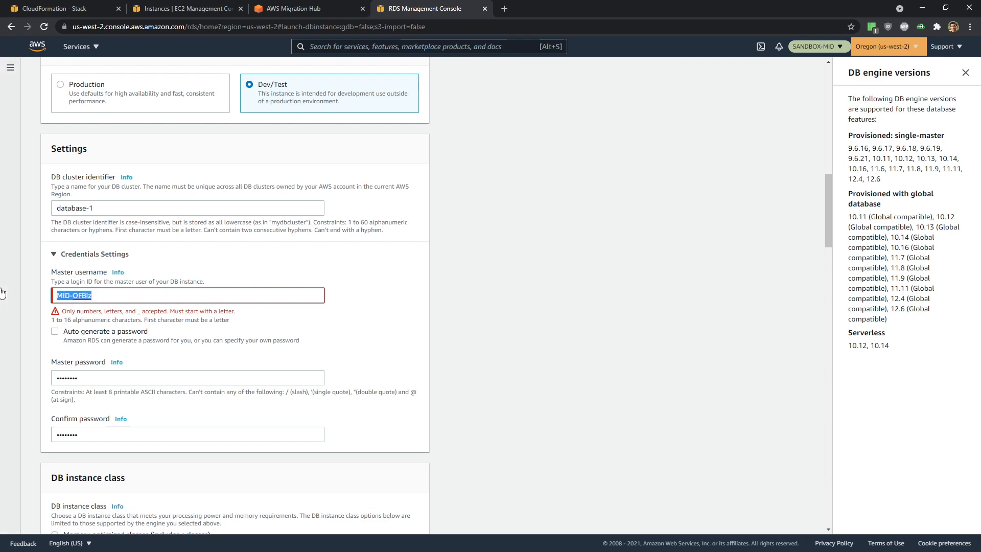
{"action": "key", "text": "ctrl+x"}
{"action": "left_click", "coordinate": [56, 207]}
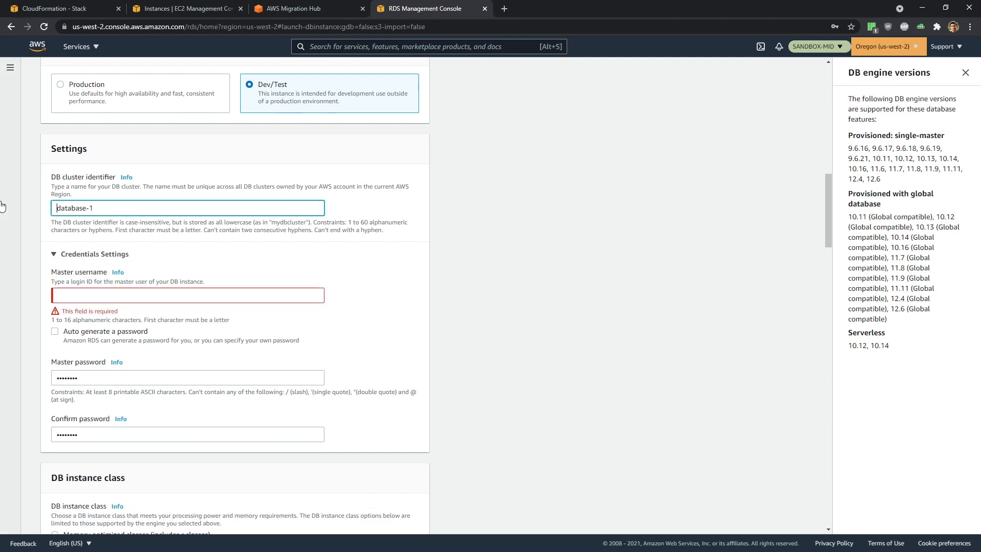
{"action": "key", "text": "shift+End"}
{"action": "key", "text": "ctrl+v"}
{"action": "left_click", "coordinate": [109, 298]}
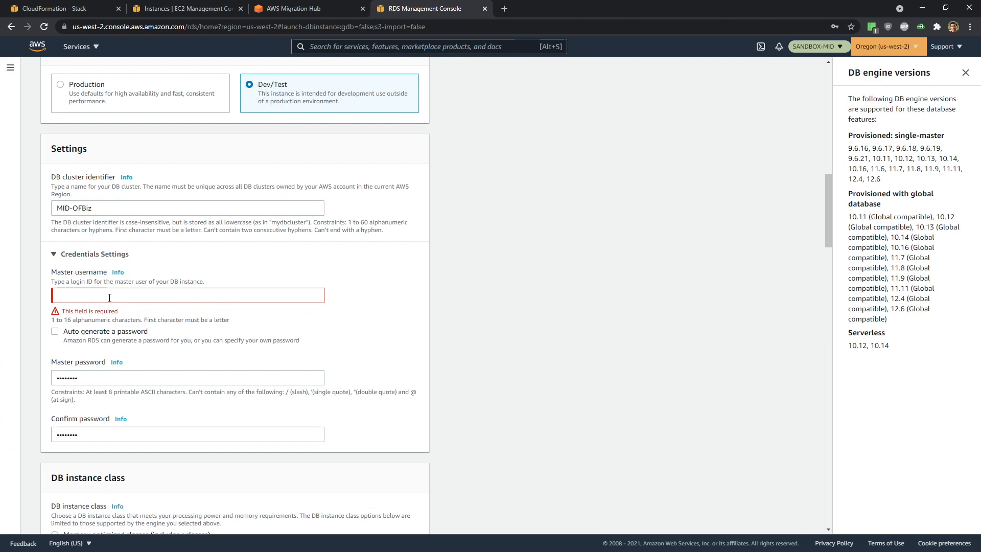
- Enter ofbiz as the master username
{"action": "left_click", "coordinate": [85, 296]}
{"action": "type", "text": "admin"}
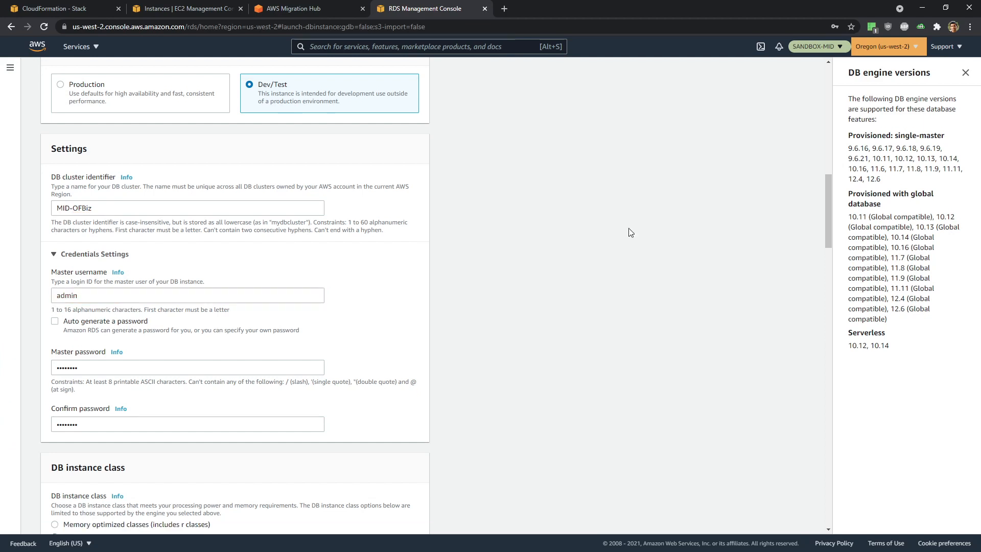
{"action": "left_click_drag", "start_coordinate": [95, 295], "coordinate": [4, 299]}
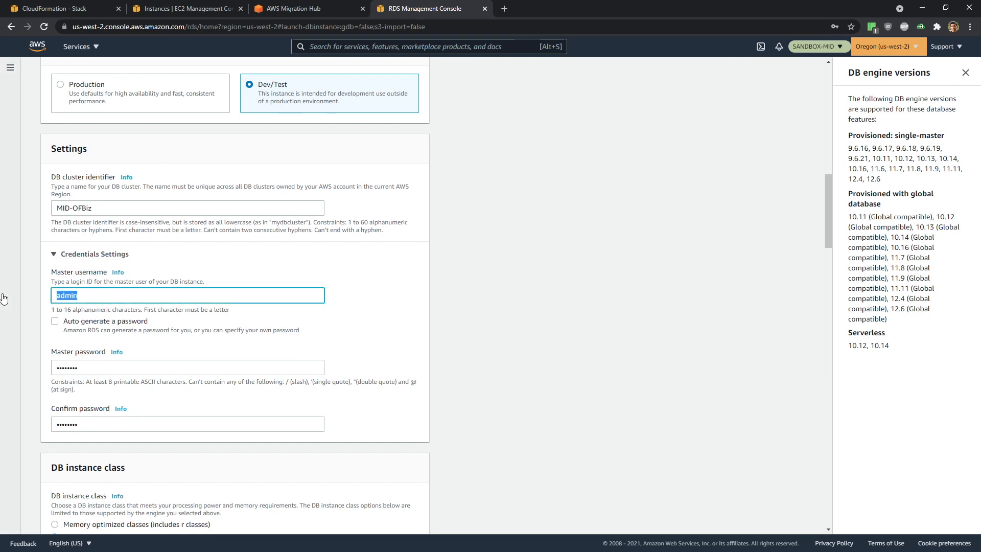
{"action": "type", "text": "ofbiz"}
{"action": "scroll", "coordinate": [408, 355], "scroll_direction": "down", "scroll_amount": 20}
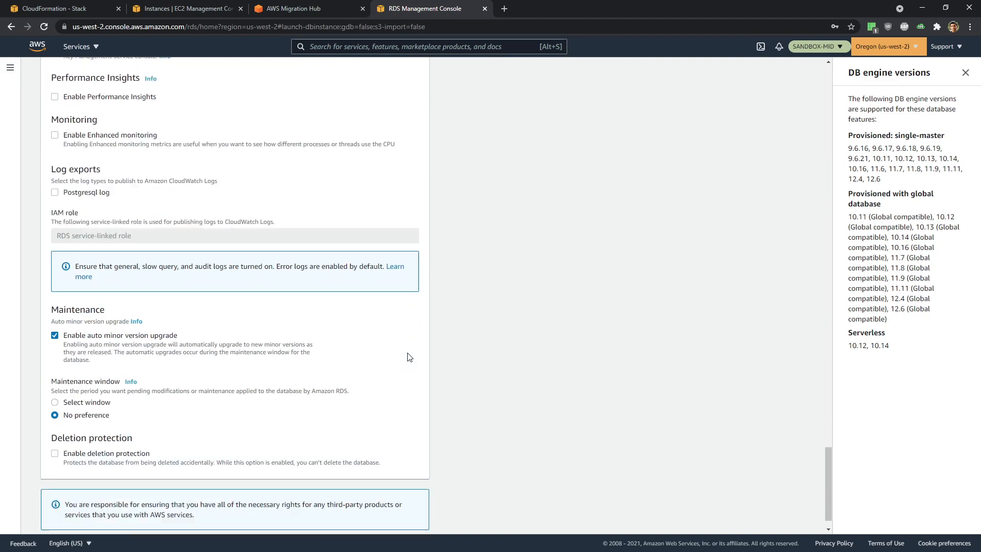
- Create the mid-ofbiz database, save its login, and copy mid-wordpress's password and endpoint
{"action": "left_click", "coordinate": [394, 516]}
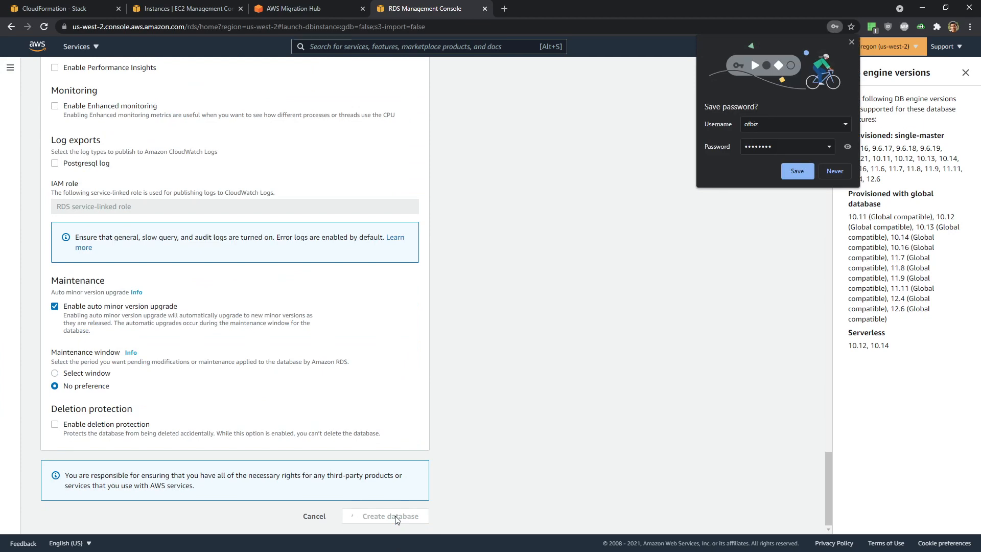
{"action": "left_click", "coordinate": [797, 171]}
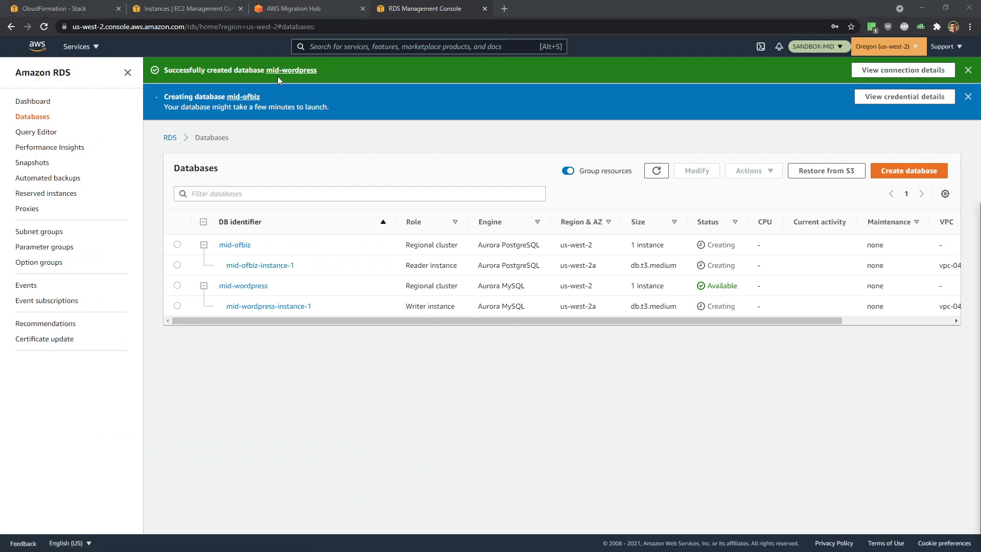
{"action": "left_click", "coordinate": [896, 72]}
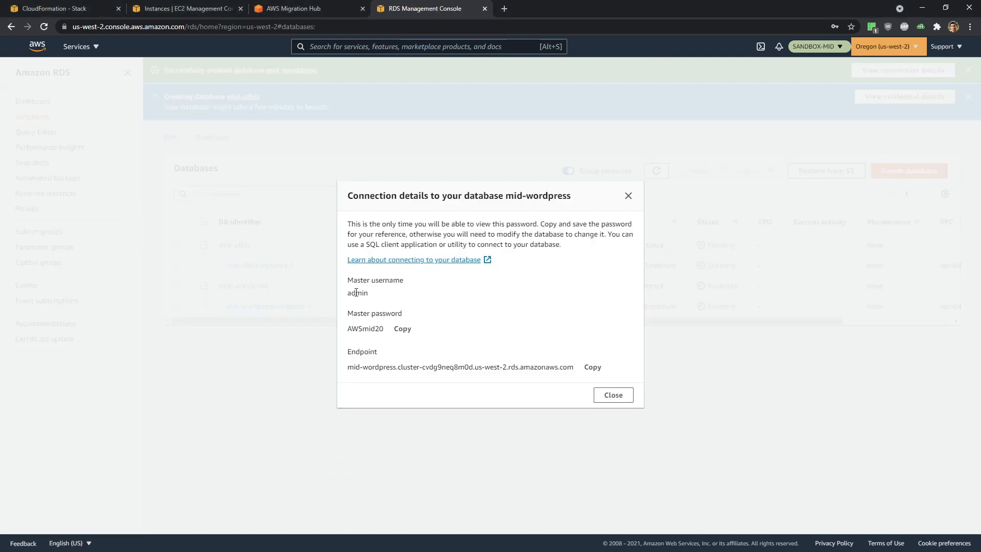
{"action": "left_click", "coordinate": [403, 331]}
{"action": "left_click", "coordinate": [594, 369]}
{"action": "left_click_drag", "start_coordinate": [624, 376], "coordinate": [347, 280]}
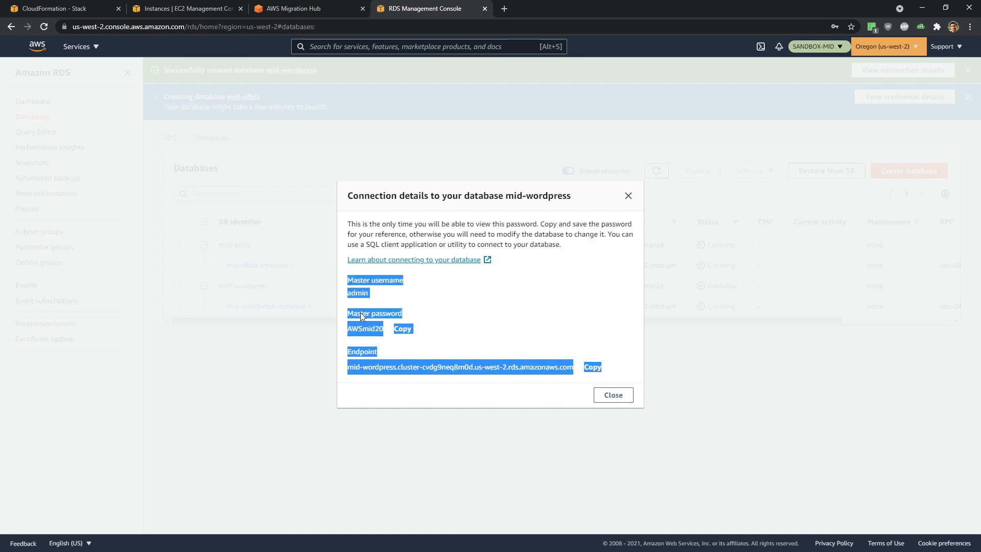
- Paste the mid-wordpress connection details under a new 'Wordpress:' label in the notes
{"action": "key", "text": "alt+Tab"}
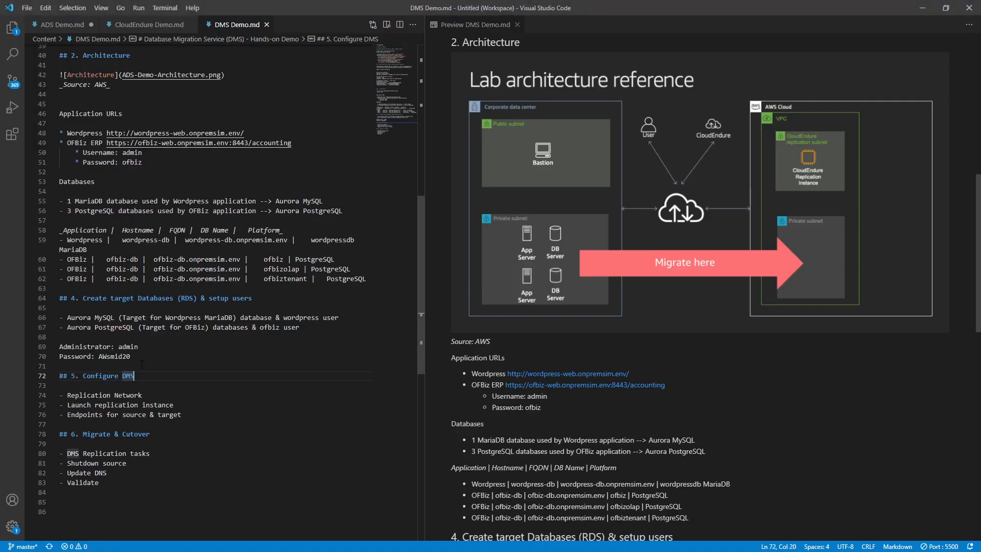
{"action": "key", "text": "Up"}
{"action": "key", "text": "Up"}
{"action": "key", "text": "Return"}
{"action": "key", "text": "Return"}
{"action": "key", "text": "Return"}
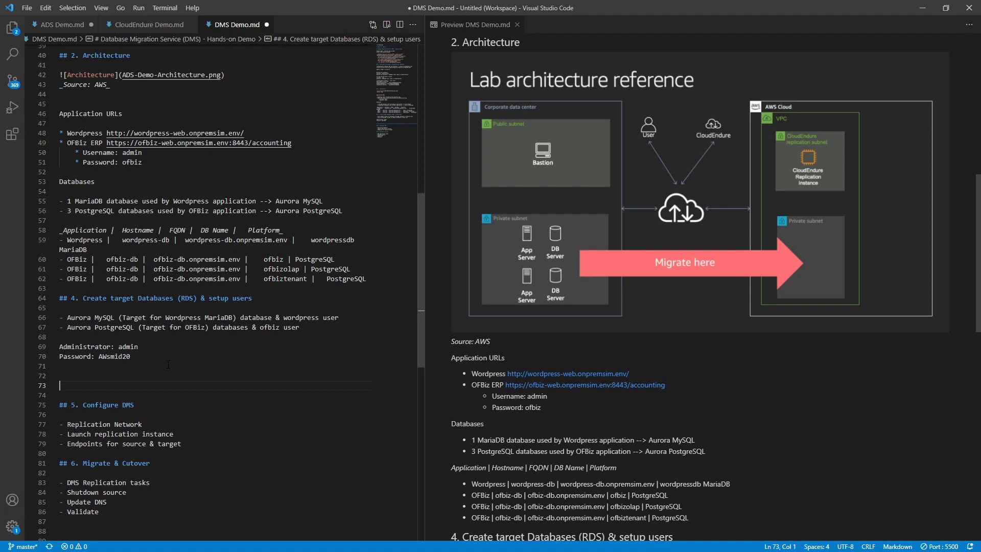
{"action": "type", "text": "Wordpress"}
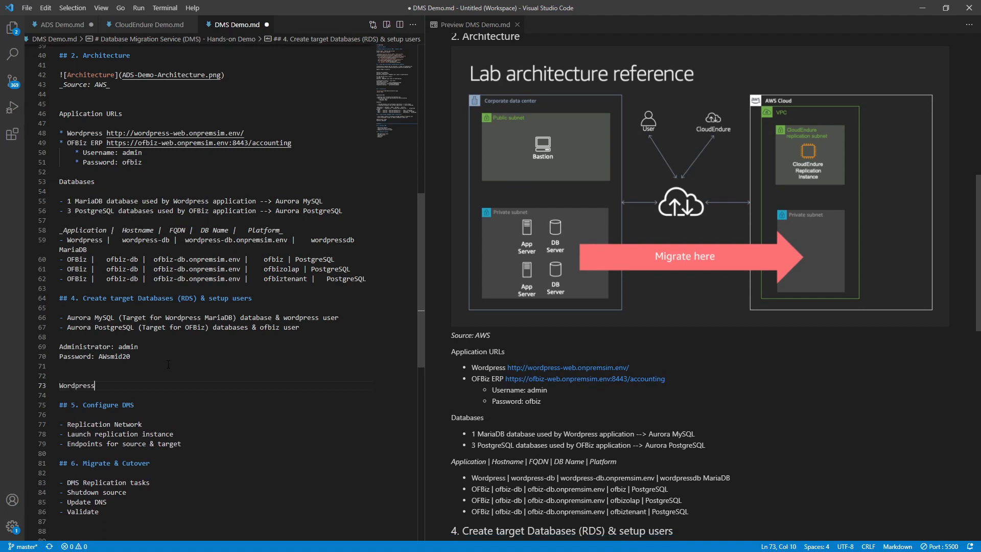
{"action": "type", "text": ":"}
{"action": "key", "text": "Return"}
{"action": "key", "text": "ctrl+v"}
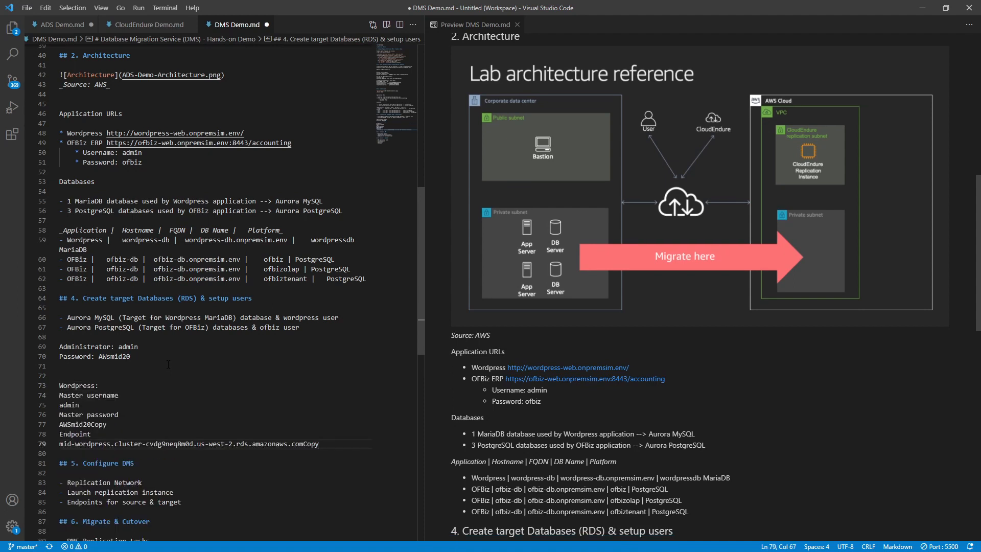
- Add an 'OFBiz' heading below the pasted Wordpress details
{"action": "key", "text": "Return"}
{"action": "key", "text": "Return"}
{"action": "key", "text": "Up"}
{"action": "key", "text": "Up"}
{"action": "key", "text": "Up"}
{"action": "key", "text": "Up"}
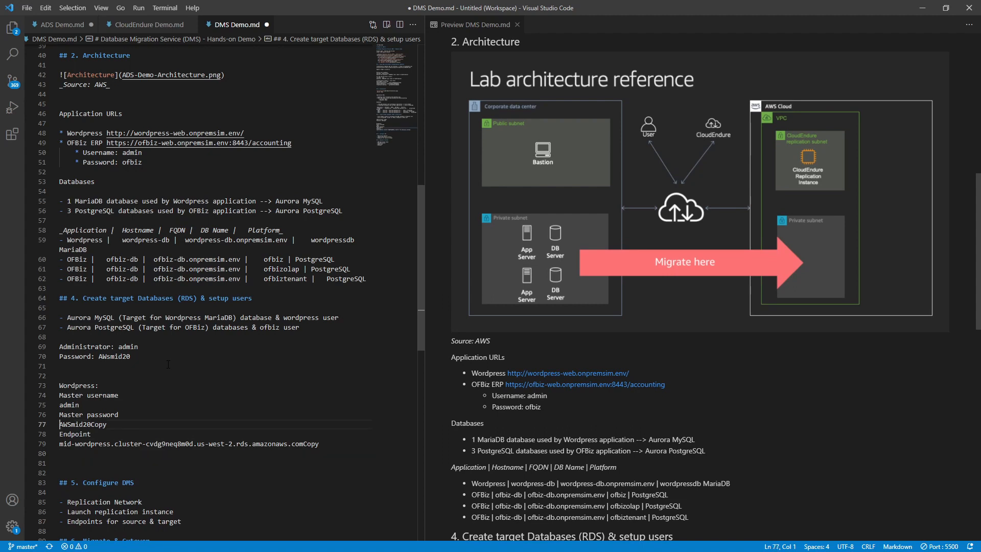
{"action": "key", "text": "Up"}
{"action": "key", "text": "Up"}
{"action": "key", "text": "Up"}
{"action": "key", "text": "Return"}
{"action": "key", "text": "Down"}
{"action": "key", "text": "Down"}
{"action": "key", "text": "Down"}
{"action": "key", "text": "Down"}
{"action": "key", "text": "Down"}
{"action": "key", "text": "Down"}
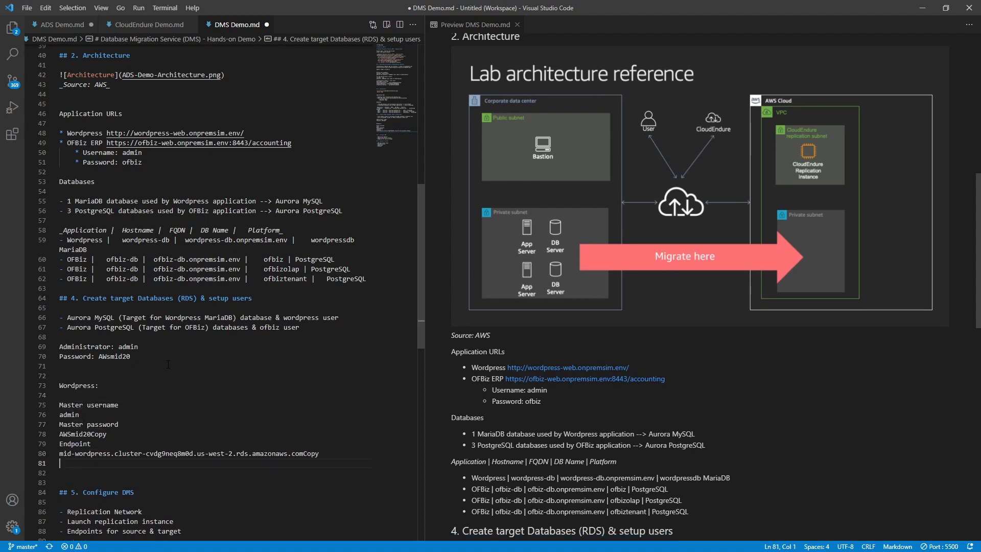
{"action": "key", "text": "Return"}
{"action": "type", "text": "OFBi"}
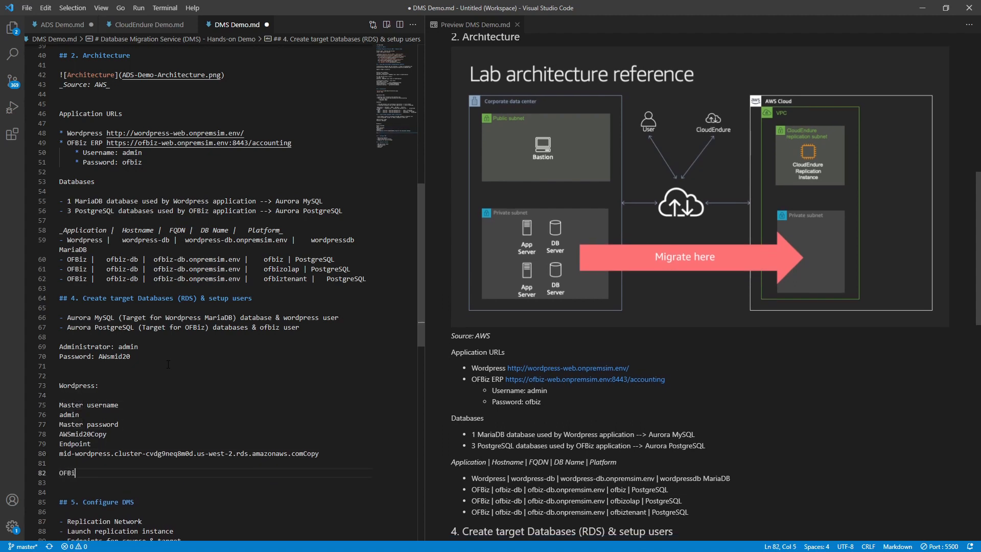
{"action": "key", "text": "BackSpace"}
{"action": "type", "text": "ziz"}
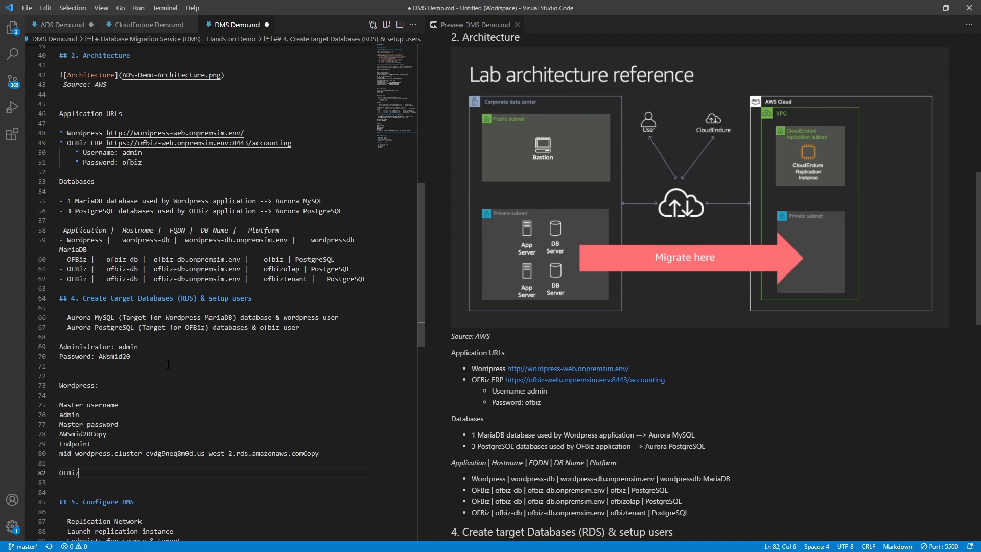
- Show mid-ofbiz's connection details and select its username, password and endpoint
{"action": "key", "text": "alt+Tab"}
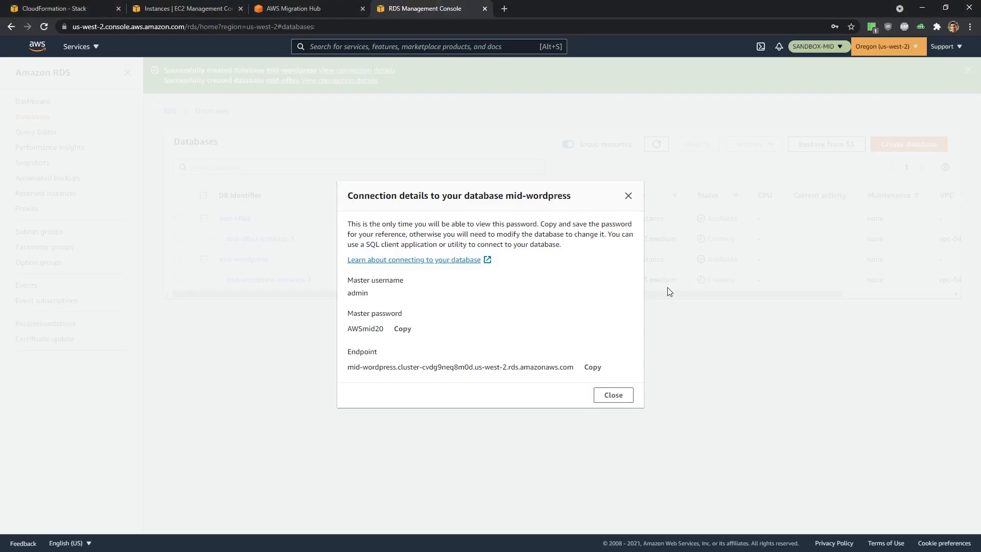
{"action": "left_click", "coordinate": [610, 399]}
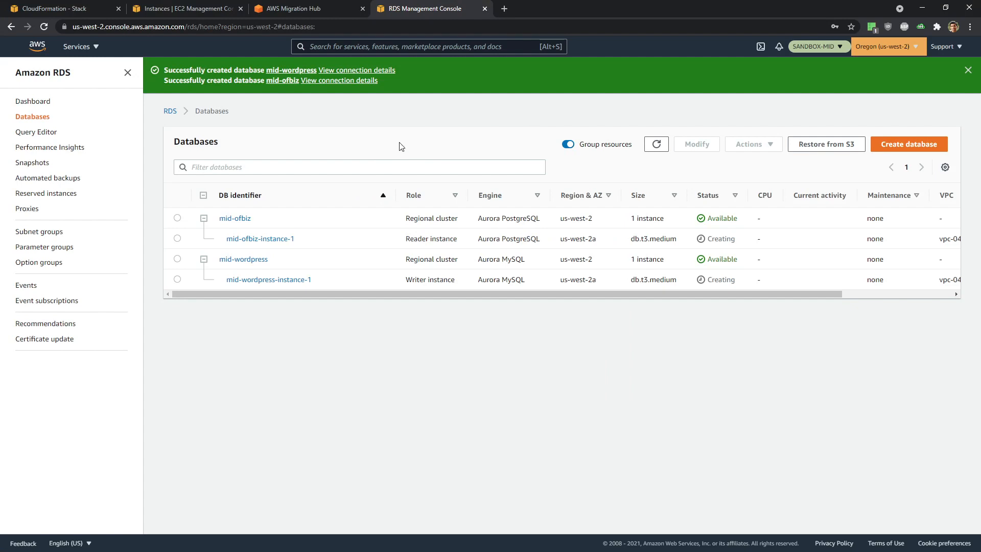
{"action": "left_click", "coordinate": [351, 80]}
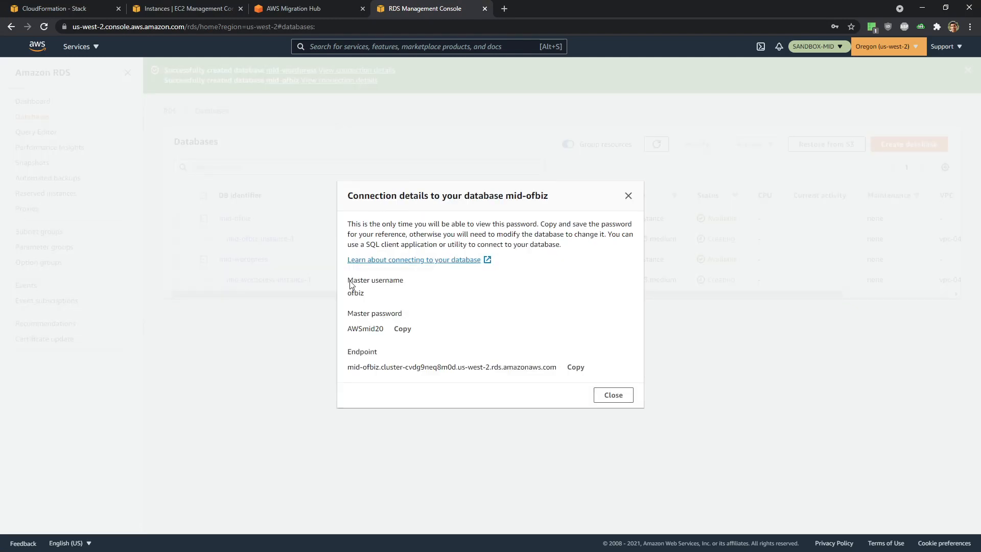
{"action": "left_click_drag", "start_coordinate": [351, 283], "coordinate": [586, 367]}
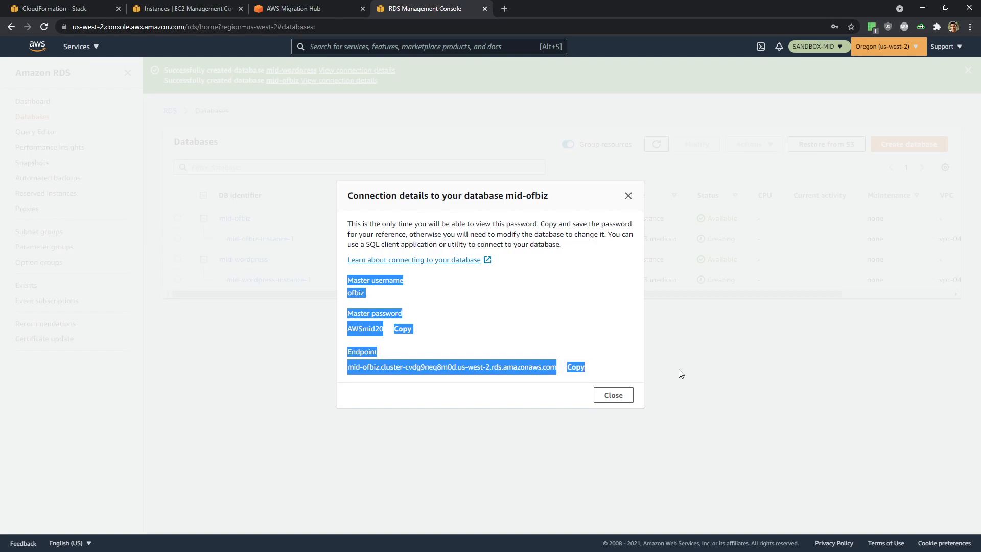
- Paste the OFBiz details under 'OFBiz:' and strip 'Copy' from the Wordpress password and endpoint
{"action": "key", "text": "alt+Tab"}
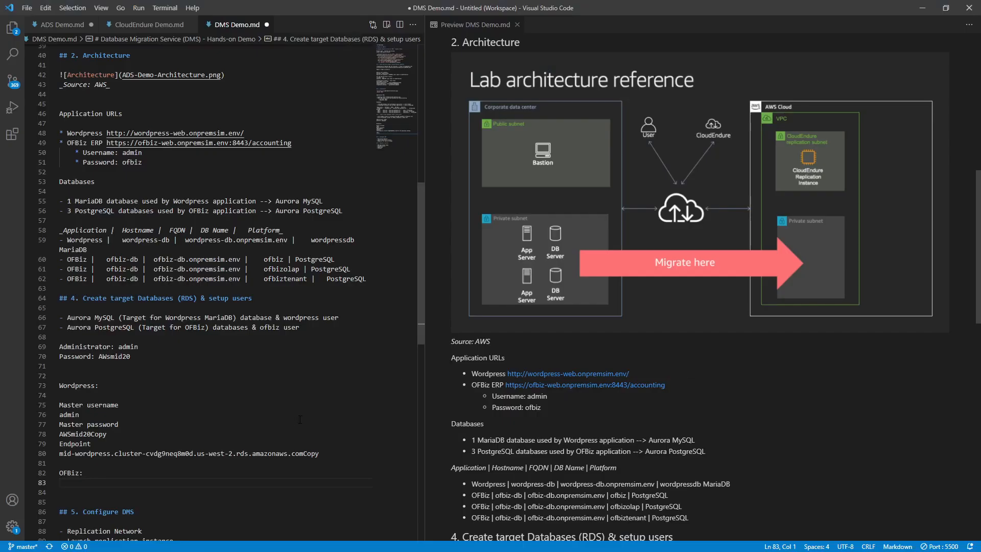
{"action": "key", "text": "ctrl+v"}
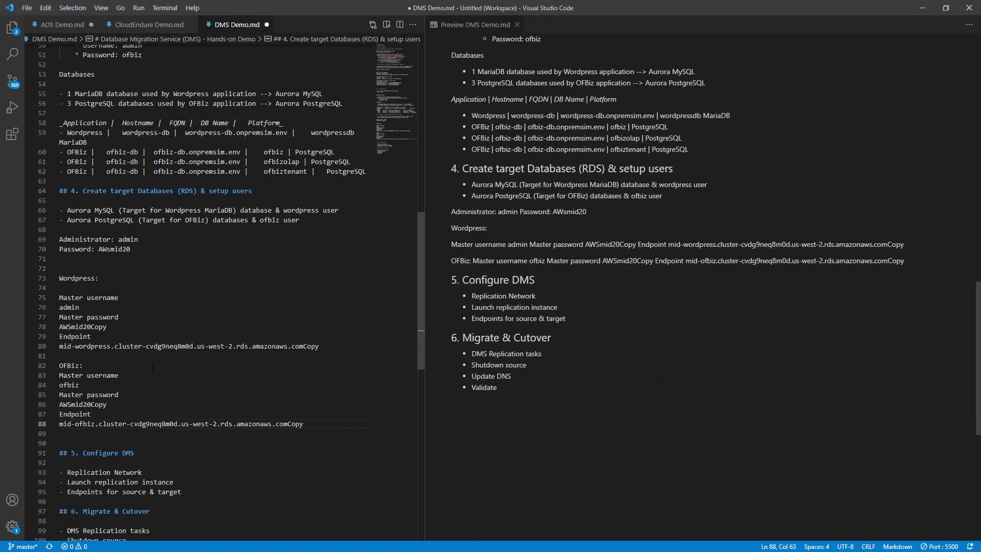
{"action": "left_click", "coordinate": [124, 329]}
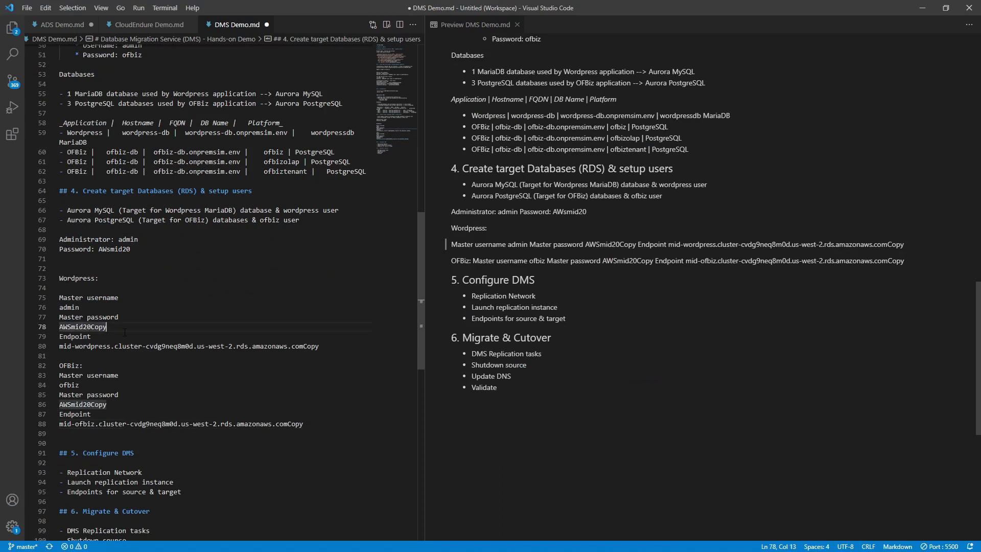
{"action": "key", "text": "BackSpace"}
{"action": "key", "text": "BackSpace"}
{"action": "key", "text": "BackSpace"}
{"action": "key", "text": "BackSpace"}
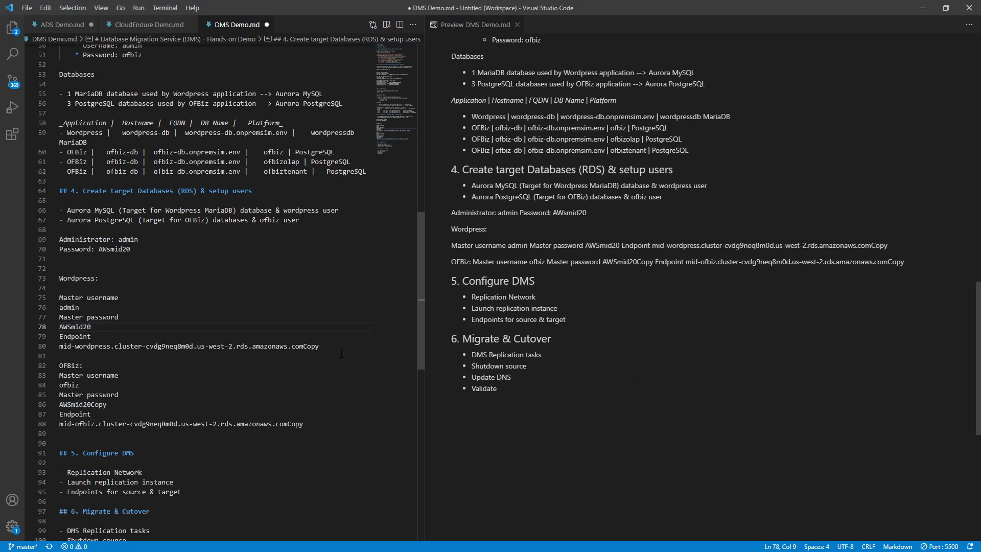
{"action": "left_click", "coordinate": [320, 347]}
{"action": "key", "text": "BackSpace"}
{"action": "key", "text": "BackSpace"}
{"action": "key", "text": "BackSpace"}
{"action": "key", "text": "BackSpace"}
- Strip 'Copy' from the OFBiz endpoint and password, then save DMS Demo.md
{"action": "left_click", "coordinate": [318, 423]}
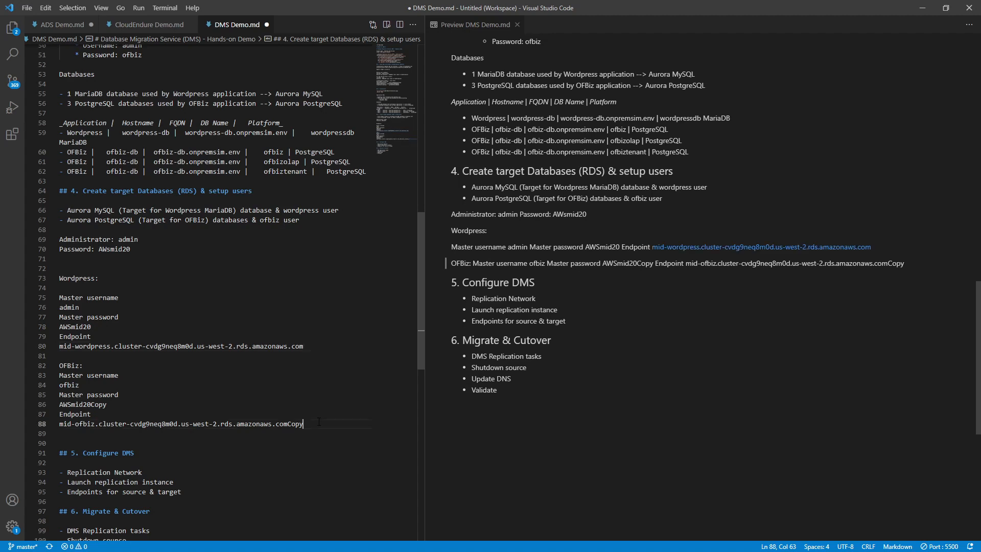
{"action": "key", "text": "BackSpace"}
{"action": "key", "text": "BackSpace"}
{"action": "key", "text": "BackSpace"}
{"action": "key", "text": "BackSpace"}
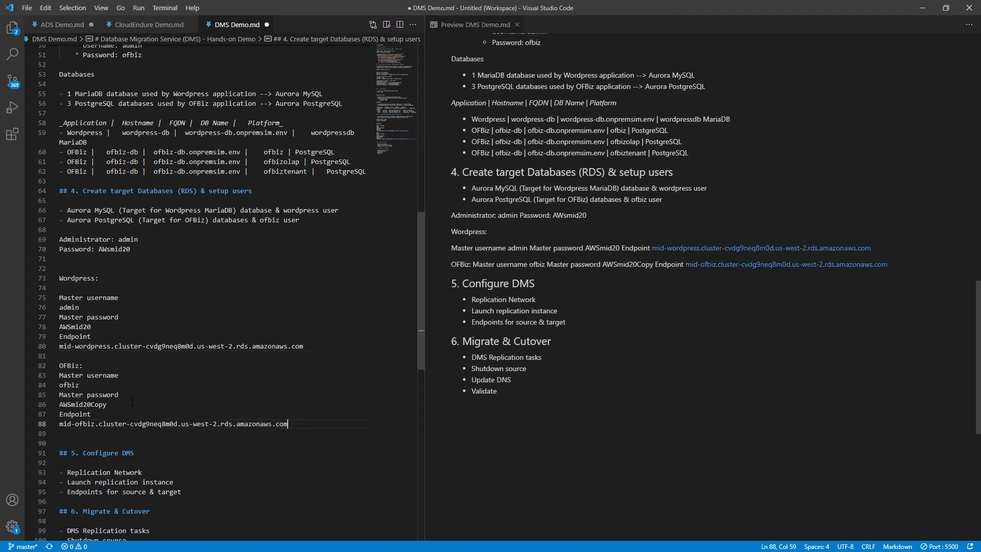
{"action": "left_click", "coordinate": [130, 403]}
{"action": "key", "text": "BackSpace"}
{"action": "key", "text": "BackSpace"}
{"action": "key", "text": "BackSpace"}
{"action": "key", "text": "BackSpace"}
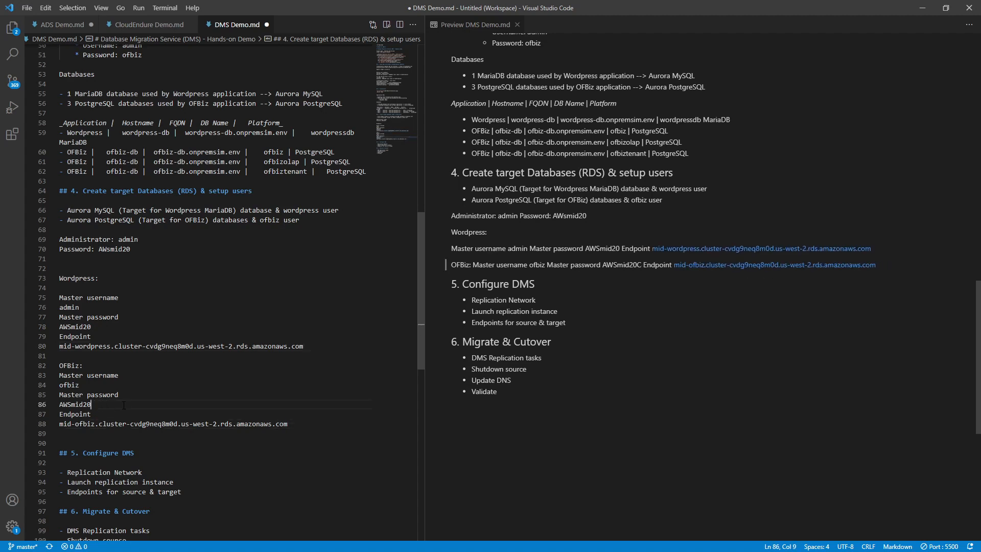
{"action": "key", "text": "ctrl+s"}
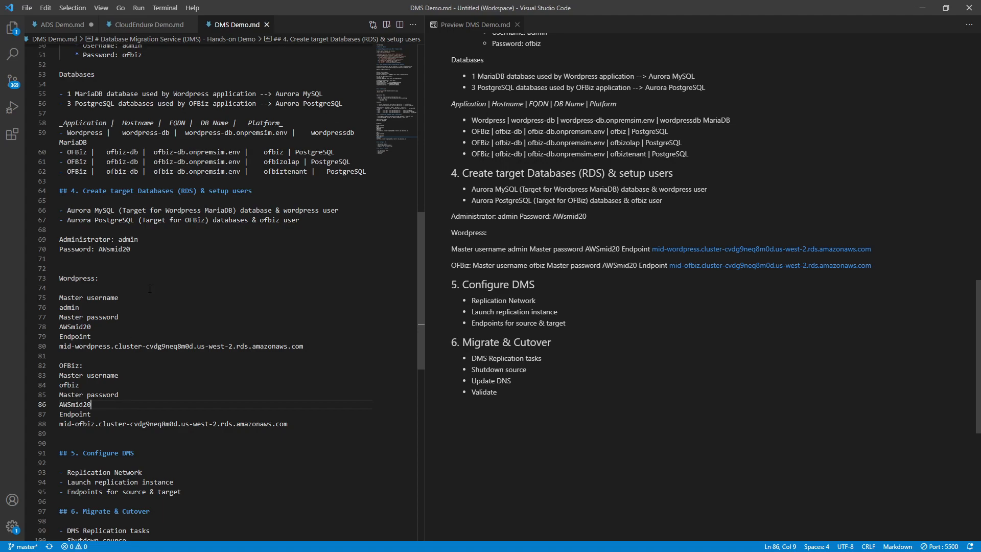
{"action": "left_click", "coordinate": [922, 8]}
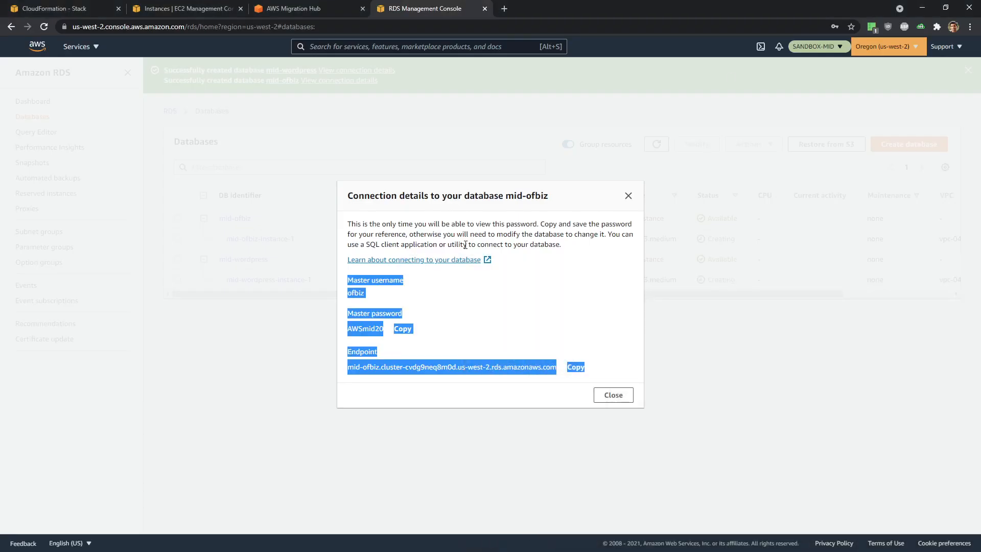
- Close mid-ofbiz's connection details, inspect mid-ofbiz-instance-1's connectivity, and return to Databases
{"action": "left_click", "coordinate": [627, 196]}
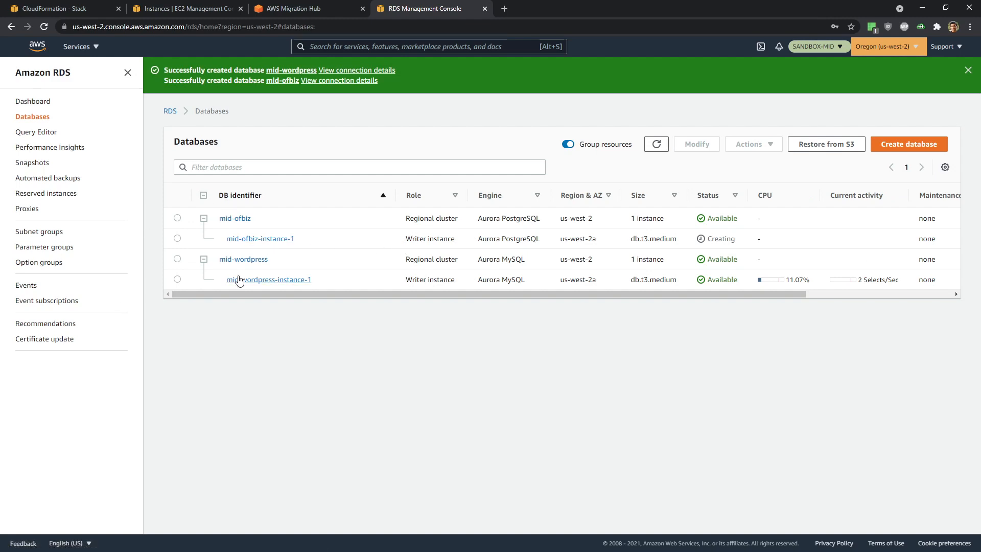
{"action": "left_click", "coordinate": [258, 240]}
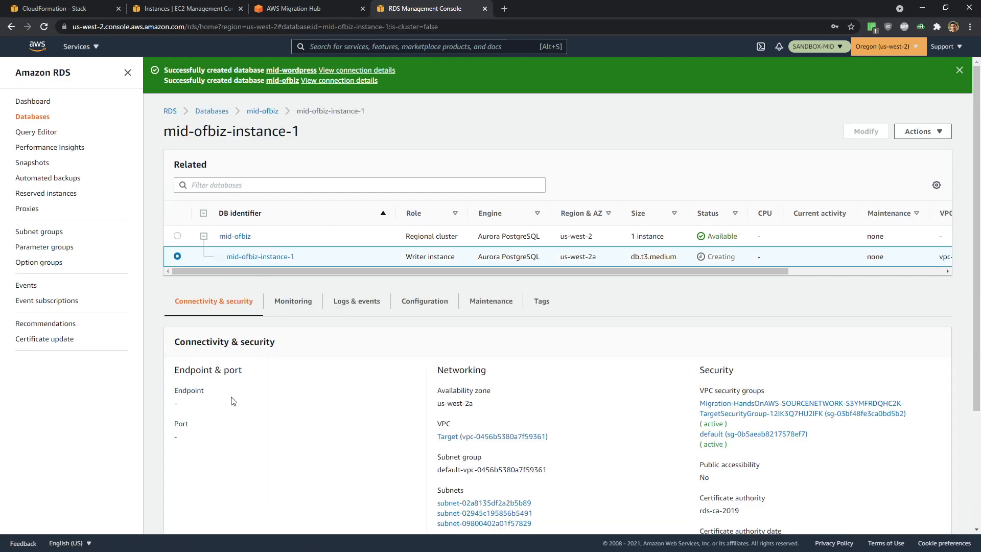
{"action": "scroll", "coordinate": [404, 306], "scroll_direction": "down", "scroll_amount": 3}
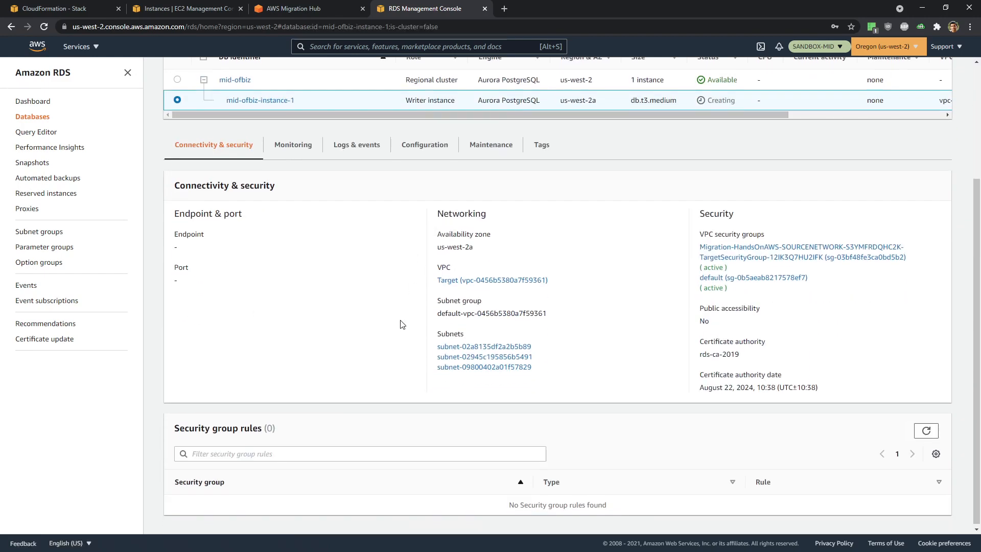
{"action": "scroll", "coordinate": [402, 323], "scroll_direction": "up", "scroll_amount": 3}
{"action": "scroll", "coordinate": [688, 245], "scroll_direction": "down", "scroll_amount": 2}
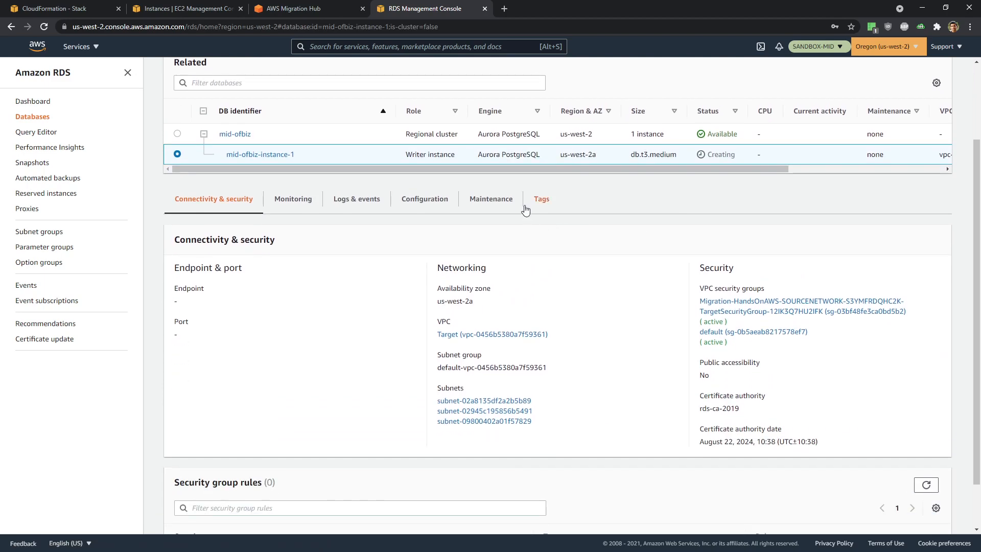
{"action": "scroll", "coordinate": [526, 210], "scroll_direction": "up", "scroll_amount": 2}
{"action": "left_click", "coordinate": [210, 113]}
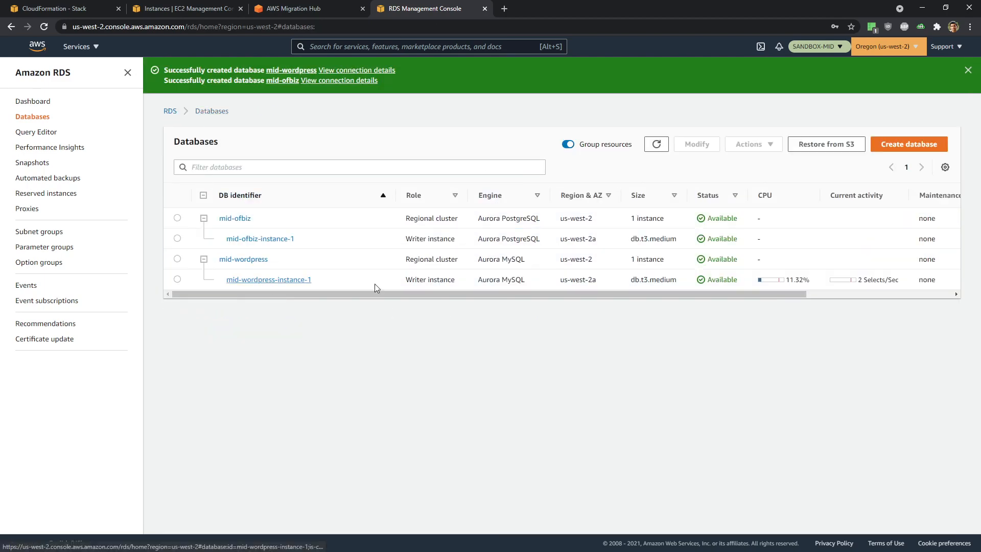
- Copy the mid-wordpress-instance-1 endpoint into the notes on line 82
{"action": "left_click", "coordinate": [254, 282]}
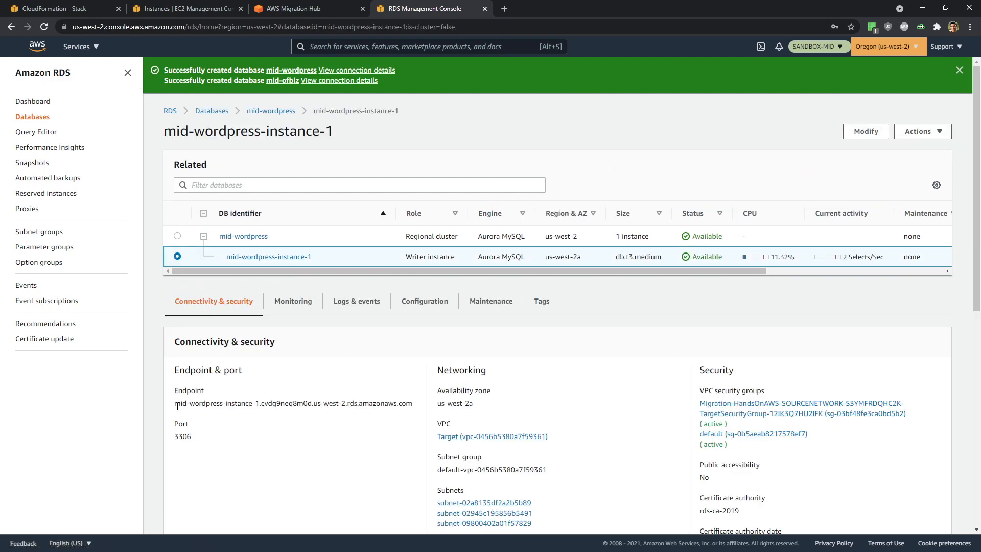
{"action": "left_click_drag", "start_coordinate": [175, 404], "coordinate": [391, 404]}
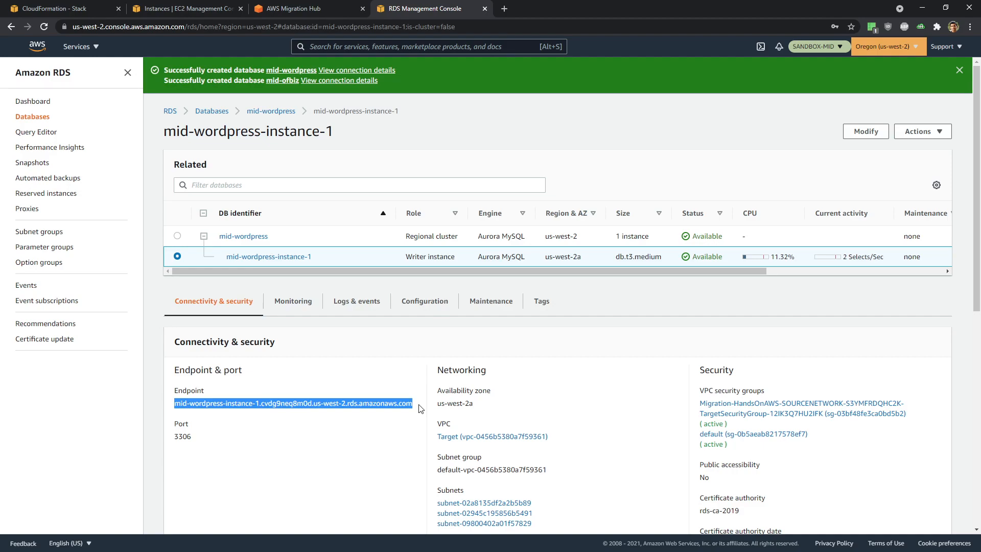
{"action": "key", "text": "alt+Tab"}
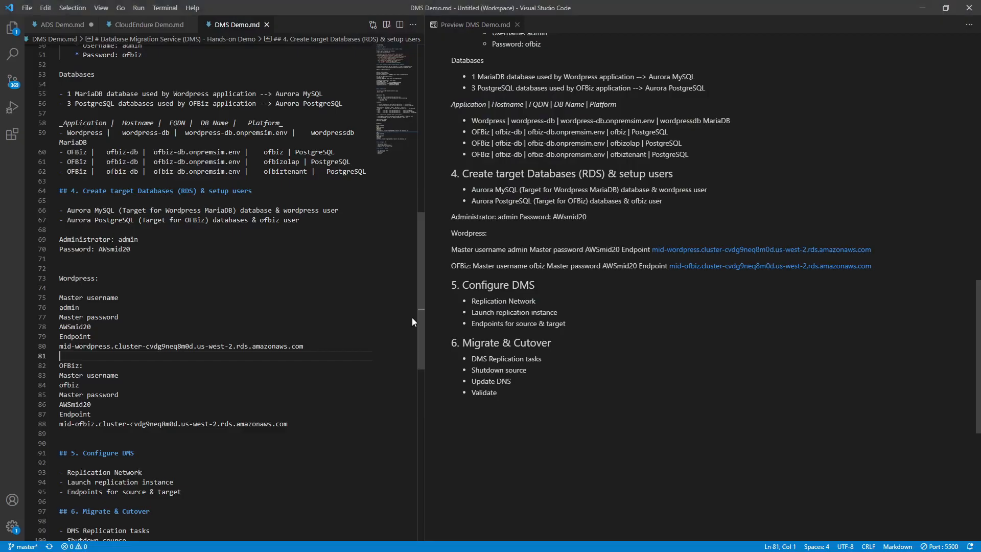
{"action": "key", "text": "Return"}
{"action": "key", "text": "Return"}
{"action": "left_click", "coordinate": [200, 365]}
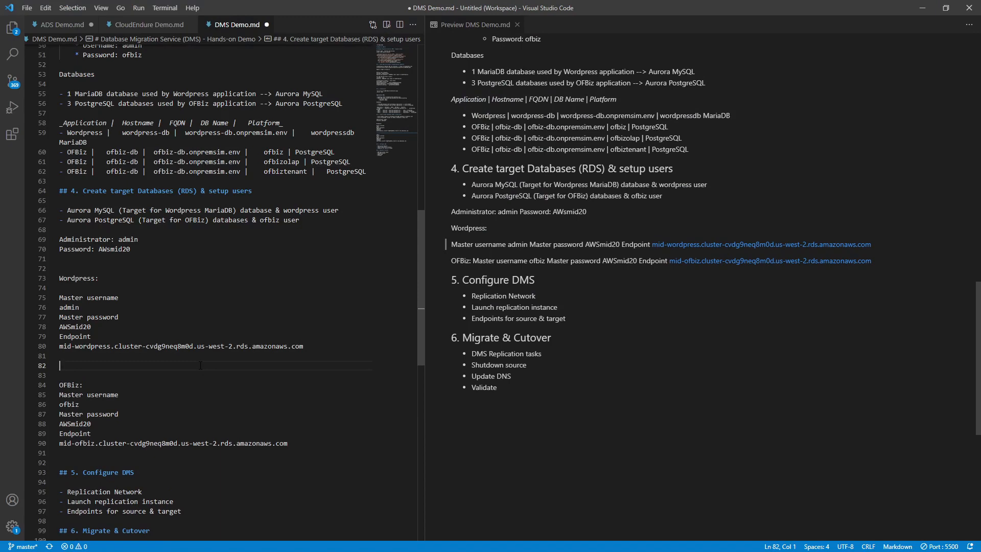
{"action": "type", "text": "mid-wordpress-instance-1.cvdg9neq8m0d.us-west-2.rds.amazonaws.com"}
- Open mid-ofbiz-instance-1's details and select its endpoint
{"action": "key", "text": "alt+Tab"}
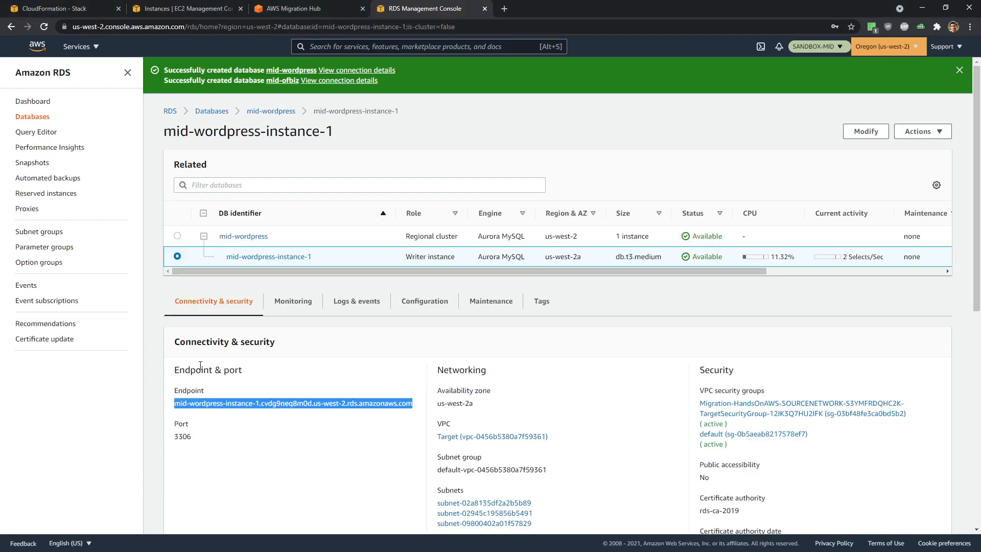
{"action": "scroll", "coordinate": [265, 219], "scroll_direction": "down", "scroll_amount": 2}
{"action": "scroll", "coordinate": [242, 108], "scroll_direction": "up", "scroll_amount": 3}
{"action": "left_click", "coordinate": [218, 110]}
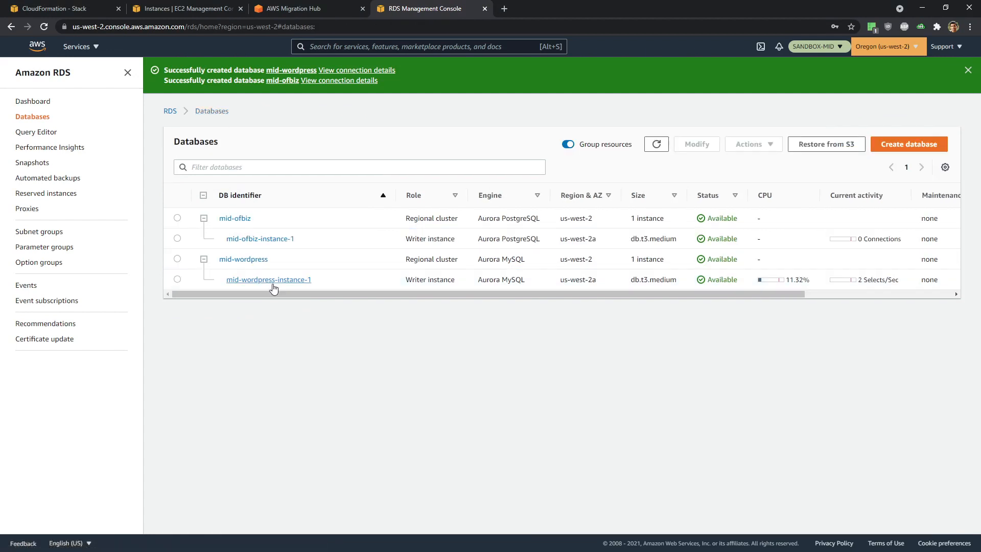
{"action": "left_click", "coordinate": [263, 239]}
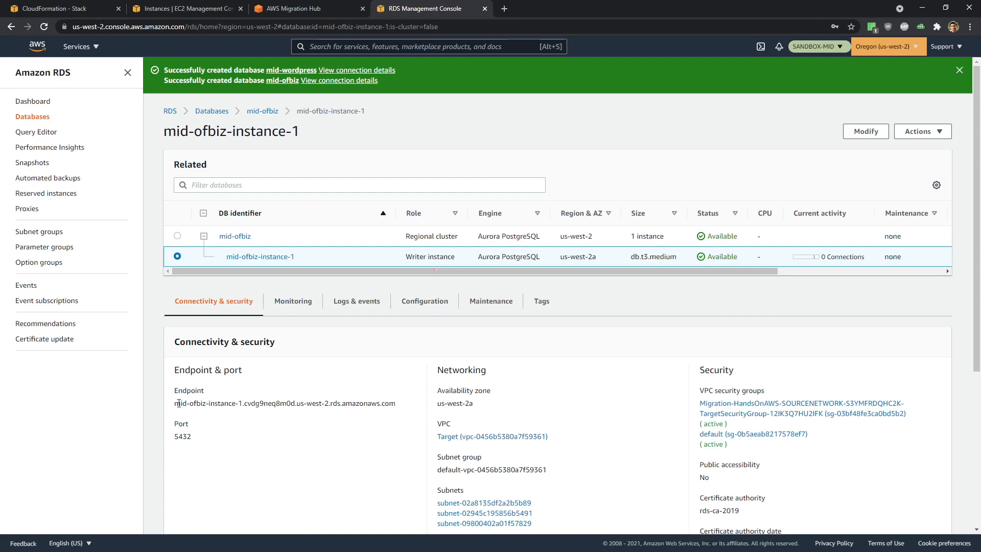
{"action": "left_click_drag", "start_coordinate": [177, 403], "coordinate": [396, 403]}
{"action": "key", "text": "ctrl+c"}
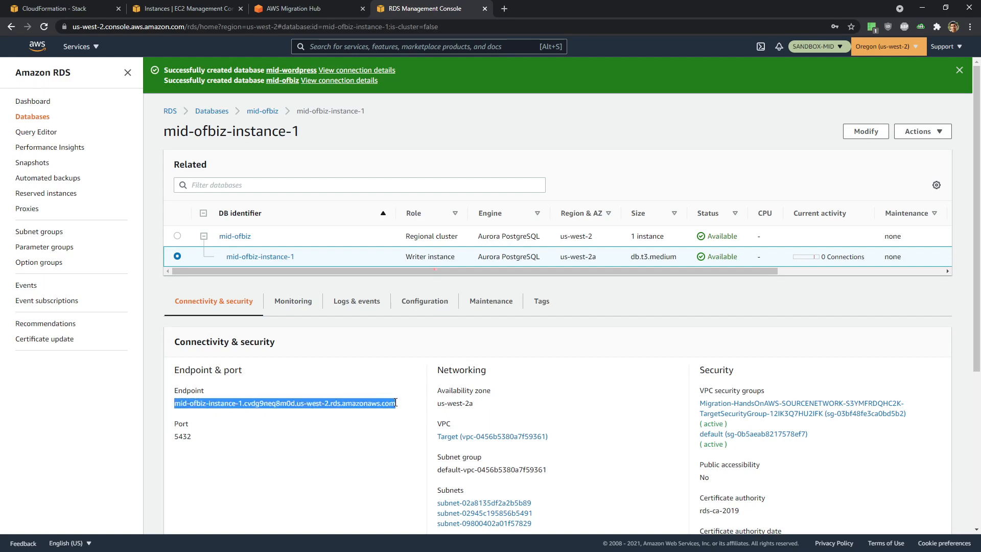
- Paste the mid-ofbiz-instance-1 endpoint below the OFBiz cluster endpoint
{"action": "key", "text": "alt+Tab"}
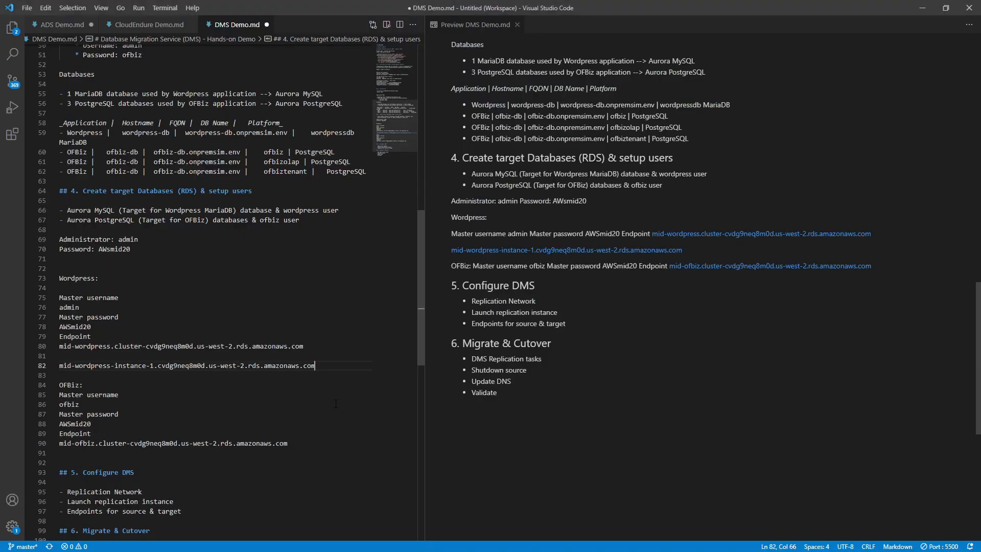
{"action": "left_click", "coordinate": [71, 454]}
{"action": "key", "text": "Return"}
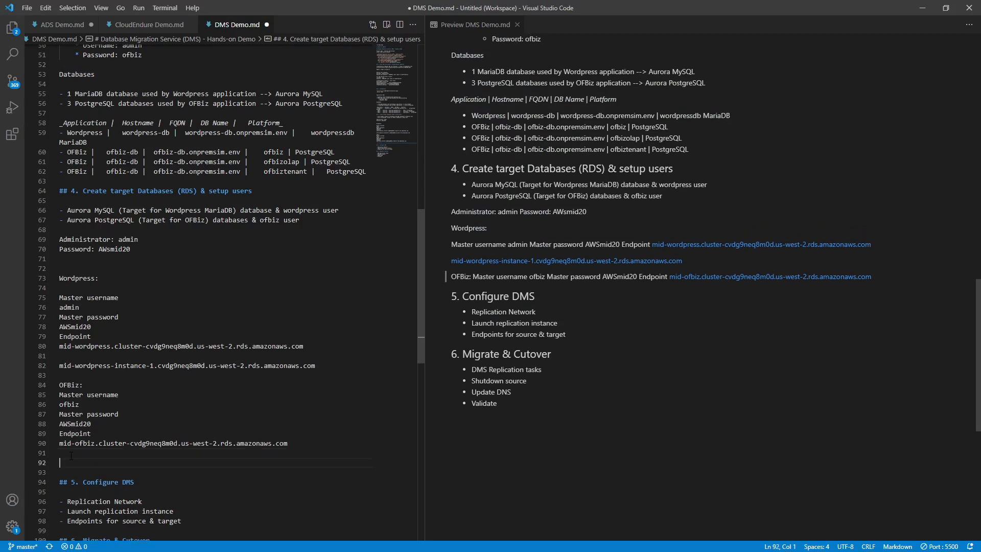
{"action": "key", "text": "ctrl+v"}
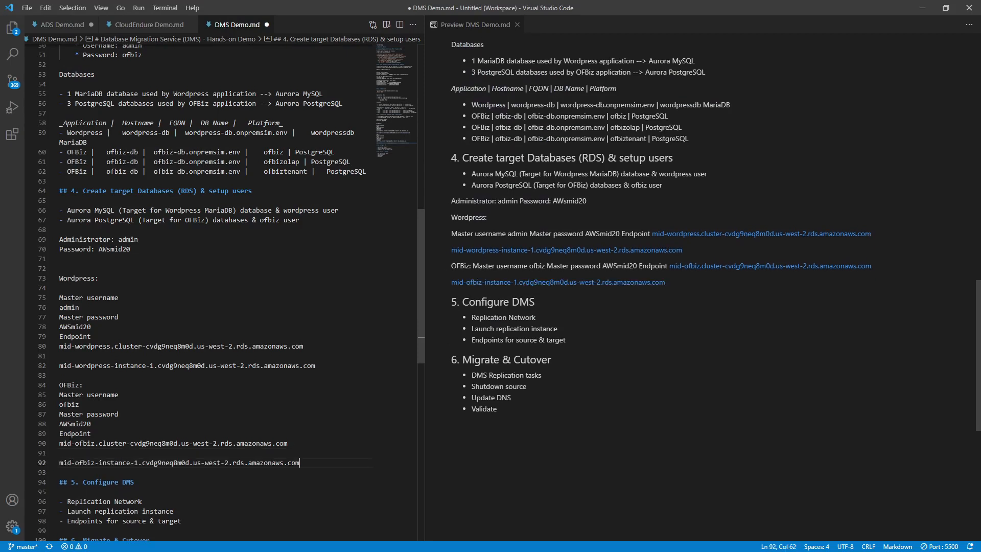
- Prefix the Wordpress and OFBiz instance endpoint lines with '>' to make them blockquotes
{"action": "left_click", "coordinate": [59, 366]}
{"action": "type", "text": ">"}
{"action": "key", "text": "Down"}
{"action": "key", "text": "Down"}
{"action": "key", "text": "Down"}
{"action": "key", "text": "Down"}
{"action": "key", "text": "Down"}
{"action": "key", "text": "Down"}
{"action": "key", "text": "Down"}
{"action": "key", "text": "Down"}
{"action": "key", "text": "Down"}
{"action": "key", "text": "Down"}
{"action": "key", "text": "Down"}
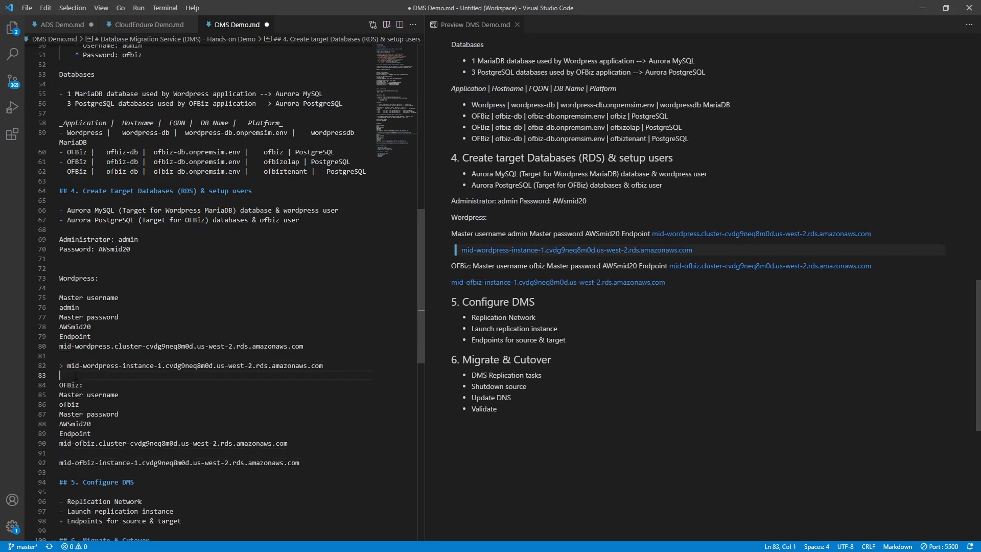
{"action": "key", "text": "Up"}
{"action": "key", "text": "Up"}
{"action": "key", "text": "Down"}
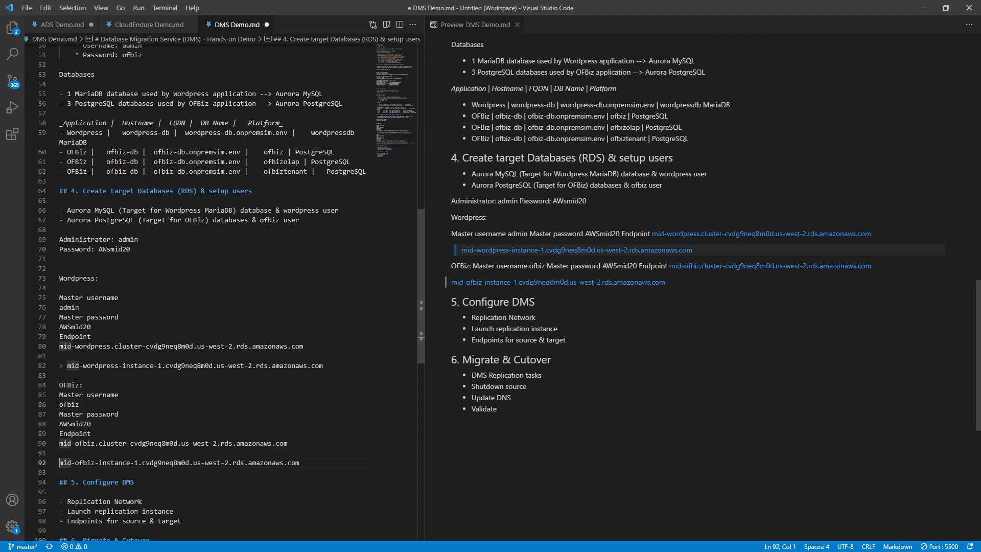
{"action": "type", "text": ">"}
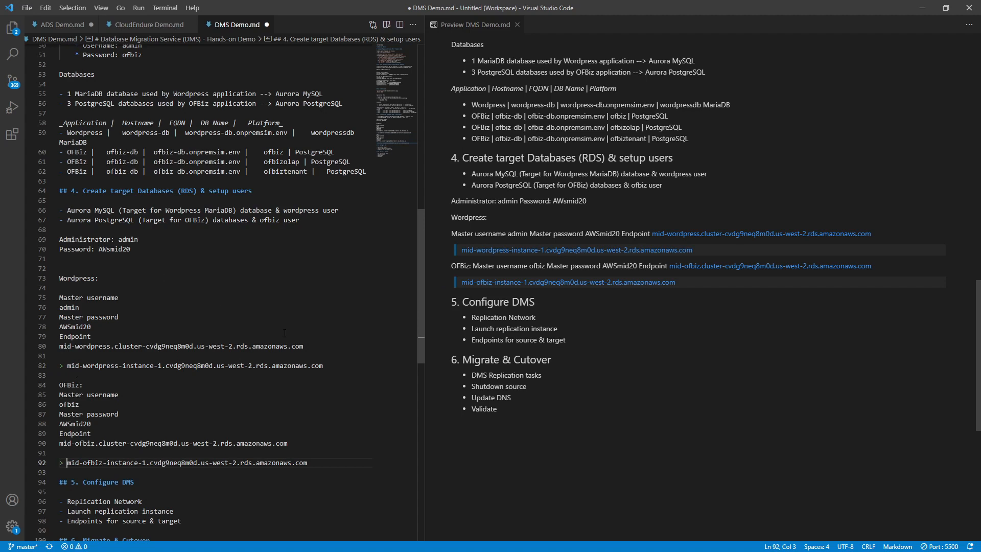
{"action": "left_click_drag", "start_coordinate": [317, 344], "coordinate": [12, 297]}
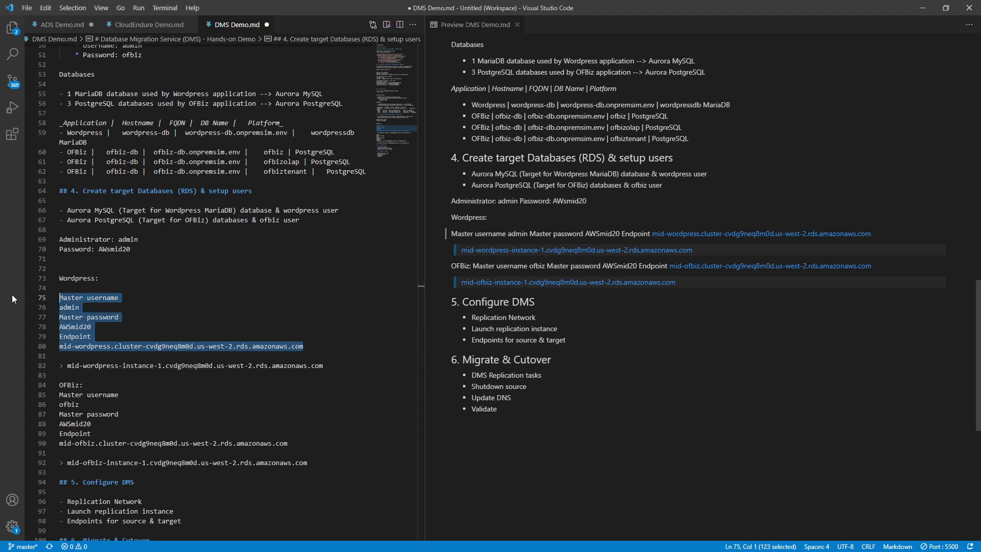
- Wrap the Wordpress credentials and cluster endpoint in a ``` fenced code block
{"action": "type", "text": "```"}
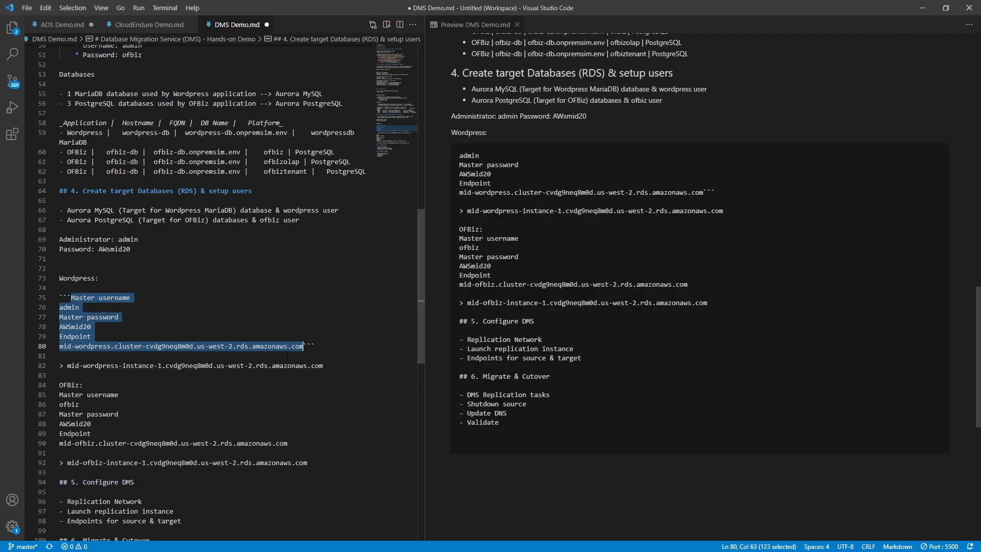
{"action": "left_click", "coordinate": [305, 347]}
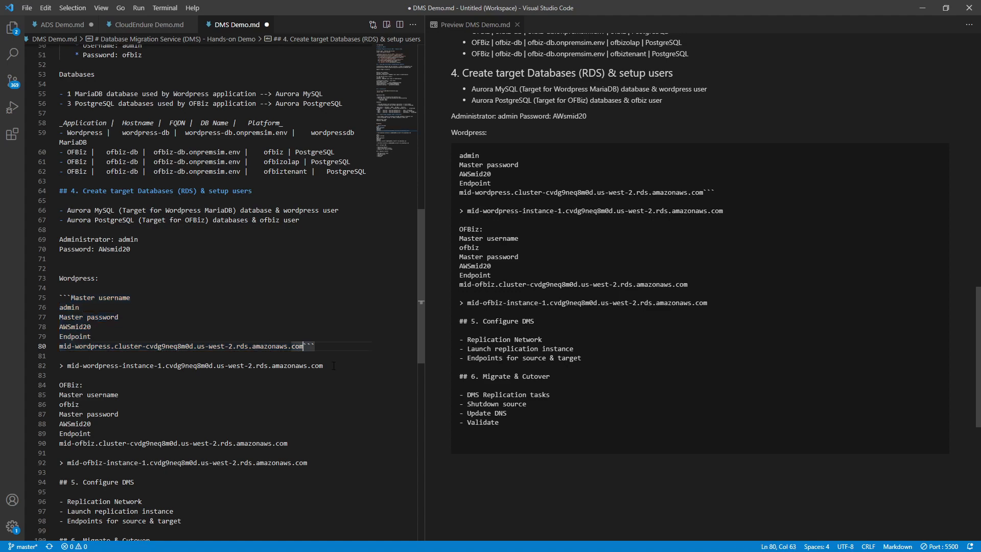
{"action": "key", "text": "Return"}
{"action": "key", "text": "Up"}
{"action": "key", "text": "Up"}
{"action": "key", "text": "Up"}
{"action": "key", "text": "Up"}
{"action": "key", "text": "Up"}
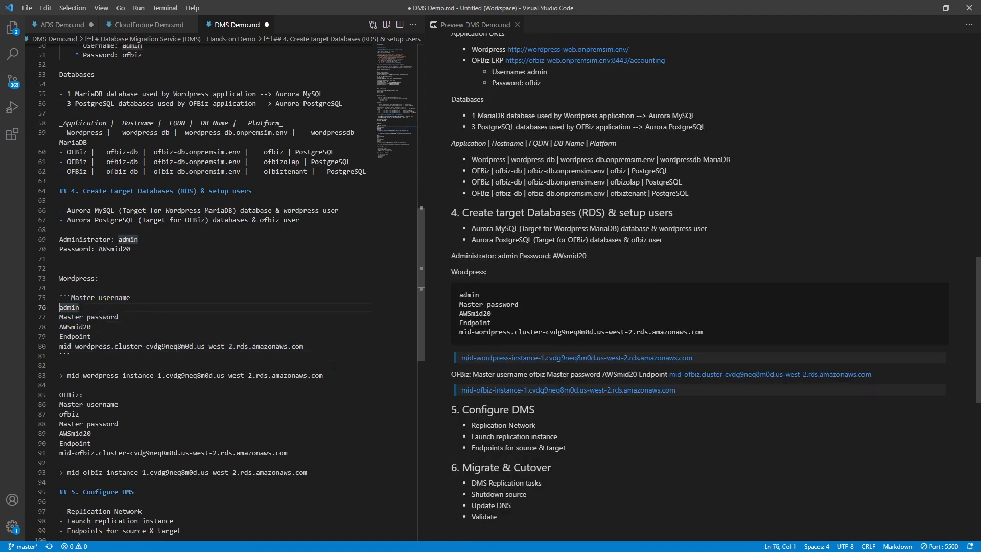
{"action": "key", "text": "Up"}
{"action": "key", "text": "Right"}
{"action": "key", "text": "Return"}
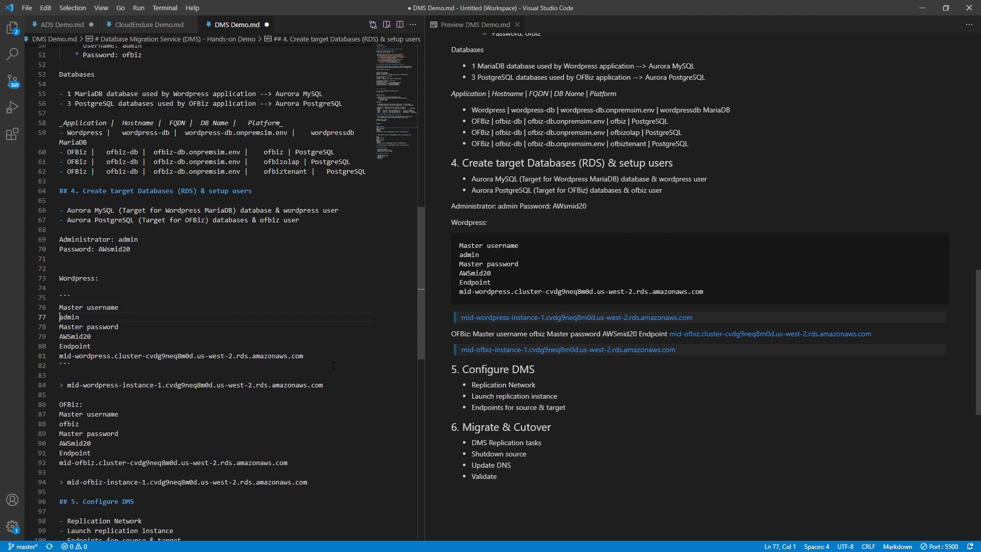
- Wrap the OFBiz credentials and cluster endpoint in a ``` fenced code block
{"action": "key", "text": "Down"}
{"action": "key", "text": "Down"}
{"action": "key", "text": "Down"}
{"action": "key", "text": "Down"}
{"action": "key", "text": "Down"}
{"action": "key", "text": "Down"}
{"action": "key", "text": "Down"}
{"action": "key", "text": "Down"}
{"action": "key", "text": "Down"}
{"action": "key", "text": "Down"}
{"action": "key", "text": "Down"}
{"action": "key", "text": "shift+Down"}
{"action": "key", "text": "shift+Down"}
{"action": "key", "text": "shift+Down"}
{"action": "key", "text": "shift+Down"}
{"action": "key", "text": "shift+Down"}
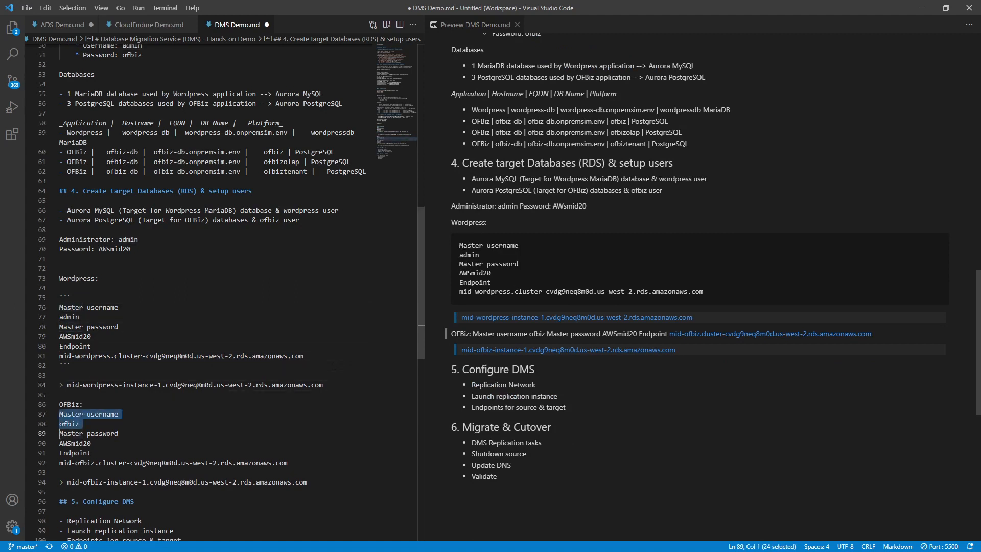
{"action": "key", "text": "shift+End"}
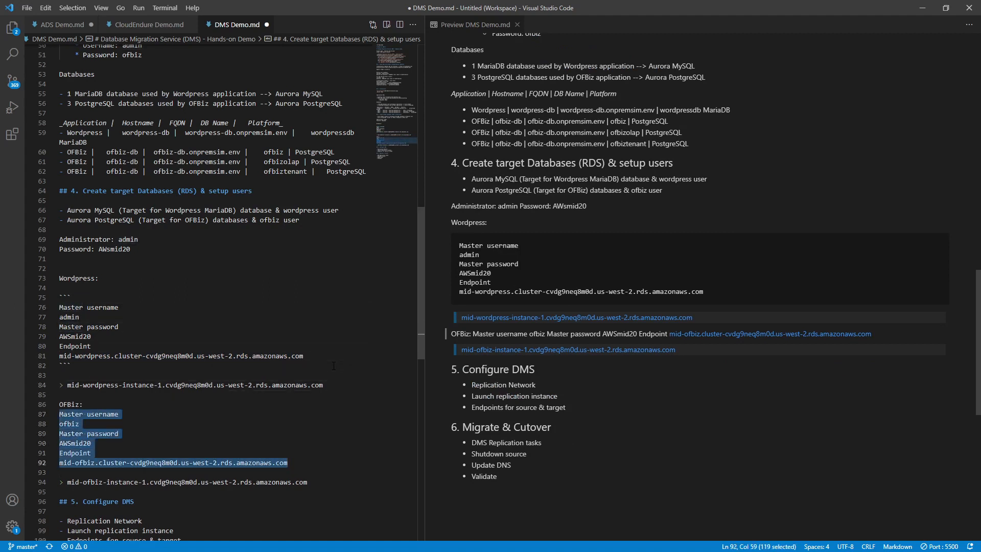
{"action": "type", "text": "```"}
{"action": "scroll", "coordinate": [334, 366], "scroll_direction": "down", "scroll_amount": 2}
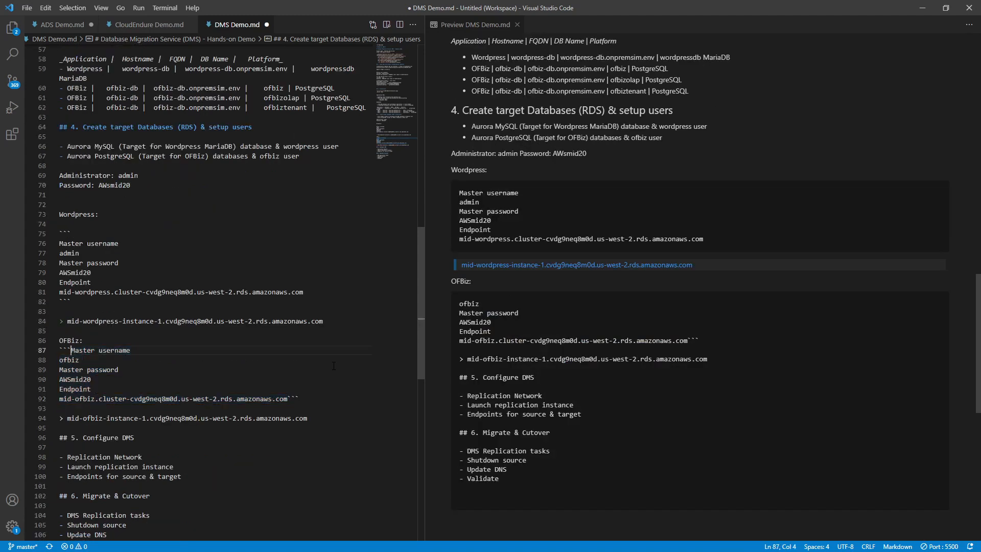
{"action": "key", "text": "Left"}
{"action": "key", "text": "Return"}
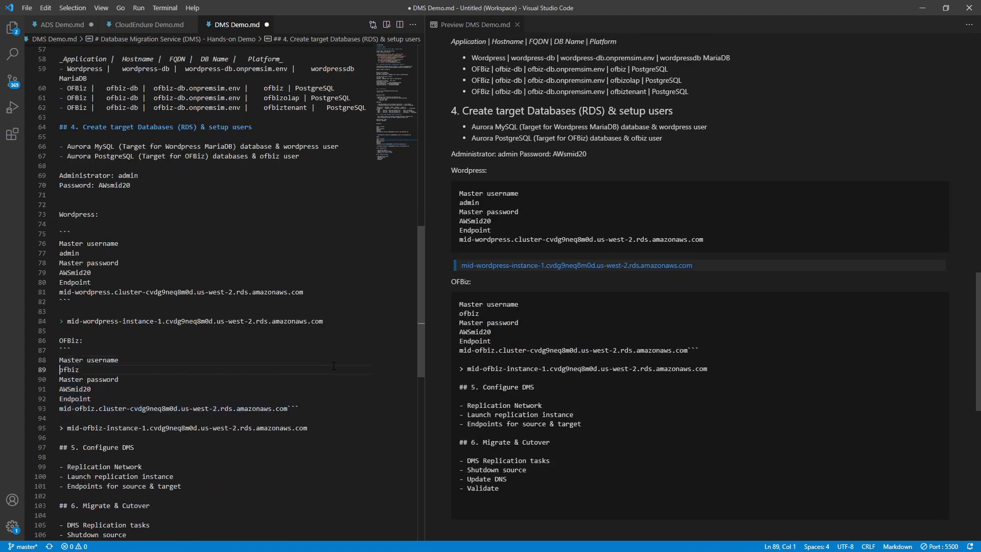
{"action": "key", "text": "Down"}
{"action": "key", "text": "Down"}
{"action": "key", "text": "Down"}
{"action": "key", "text": "Down"}
{"action": "key", "text": "Down"}
{"action": "key", "text": "End"}
{"action": "key", "text": "Left"}
{"action": "key", "text": "Left"}
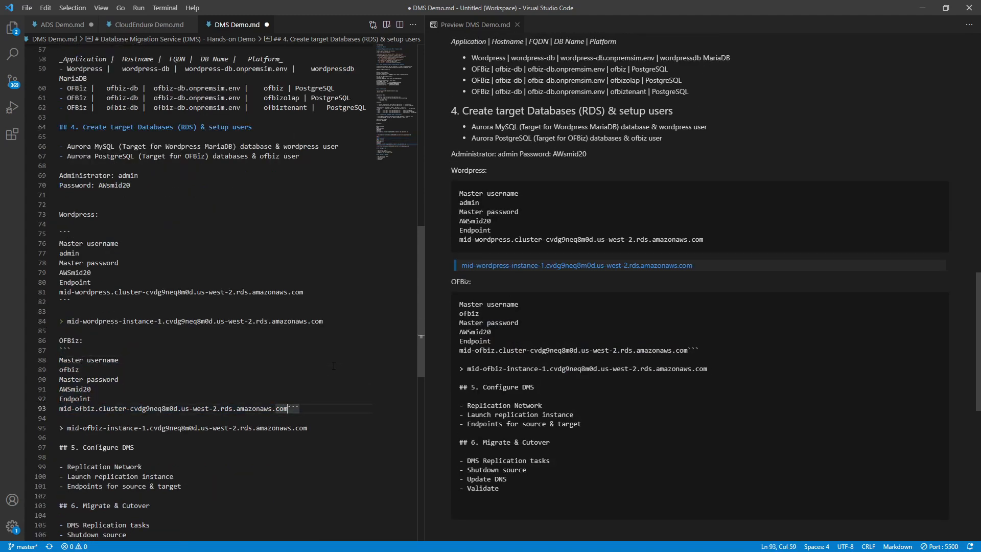
{"action": "key", "text": "Return"}
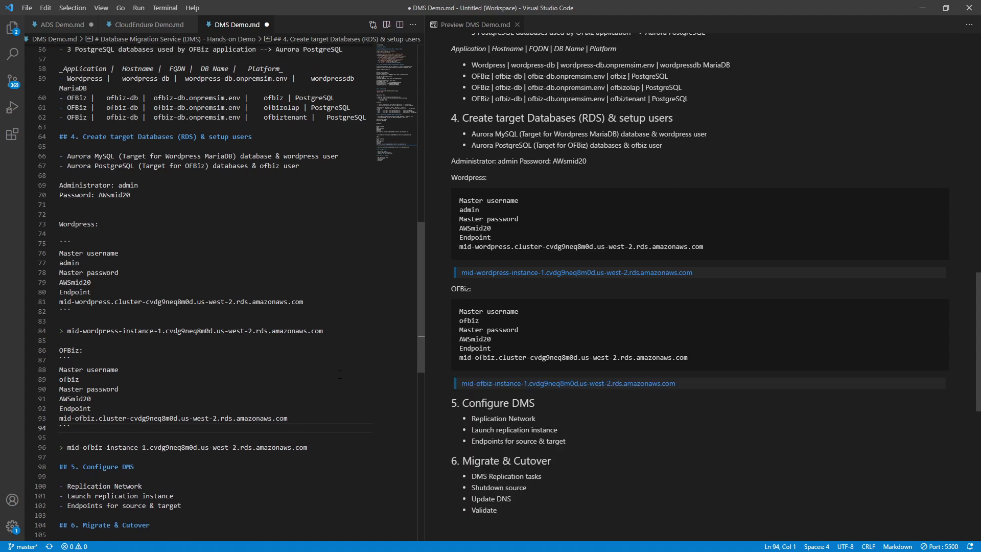
{"action": "left_click", "coordinate": [261, 363]}
{"action": "scroll", "coordinate": [263, 364], "scroll_direction": "up", "scroll_amount": 1}
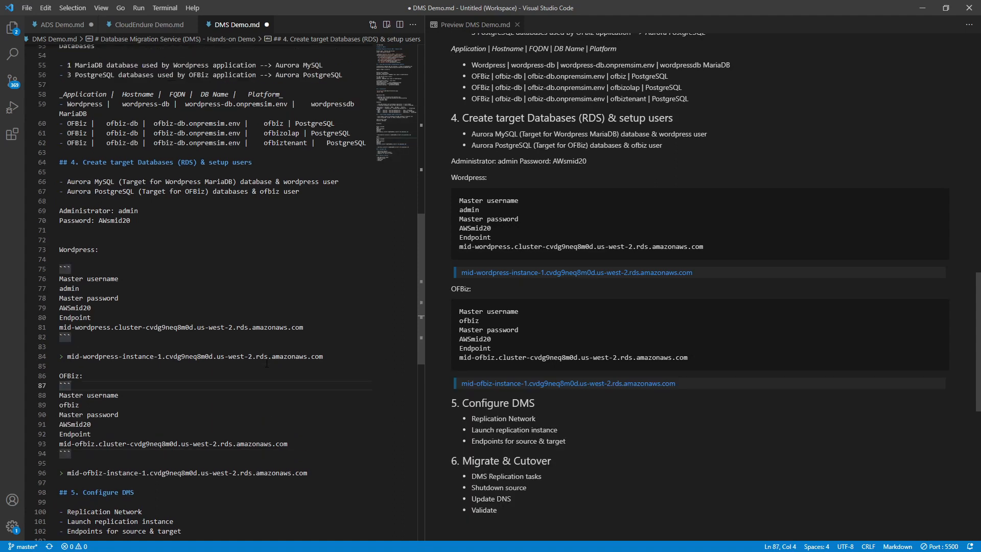
{"action": "key", "text": "alt+Tab"}
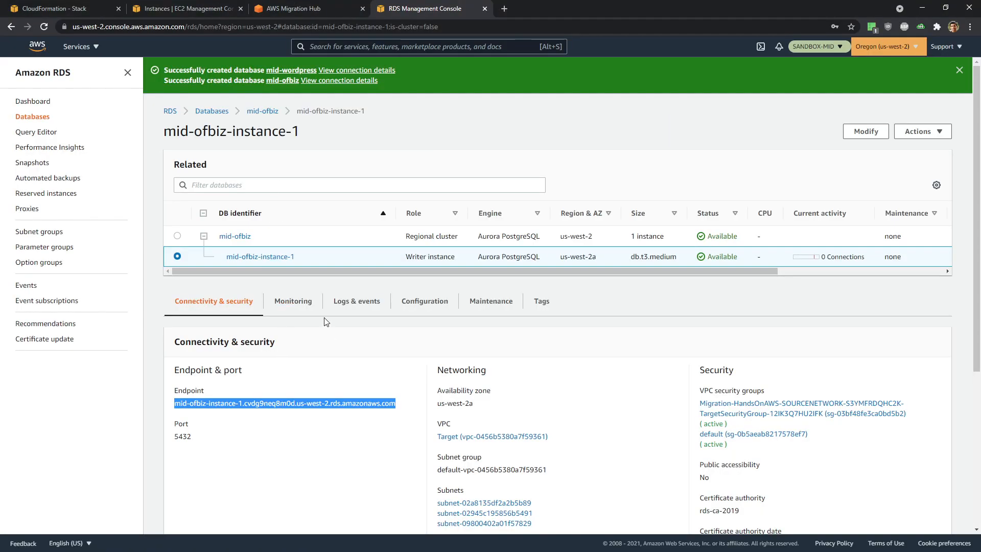
- Go back to the Databases list and open the mid-wordpress-instance-1 details page
{"action": "left_click", "coordinate": [209, 113]}
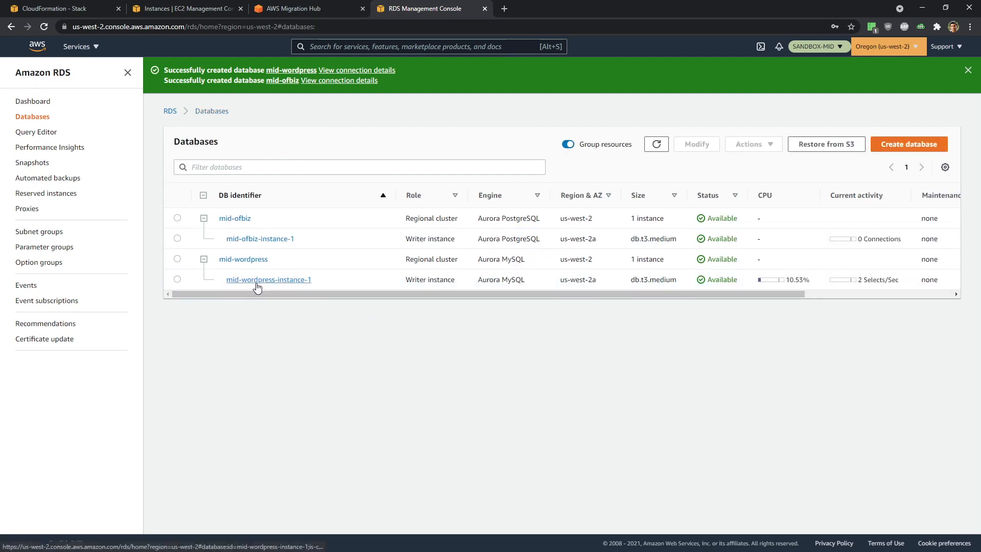
{"action": "left_click", "coordinate": [257, 281]}
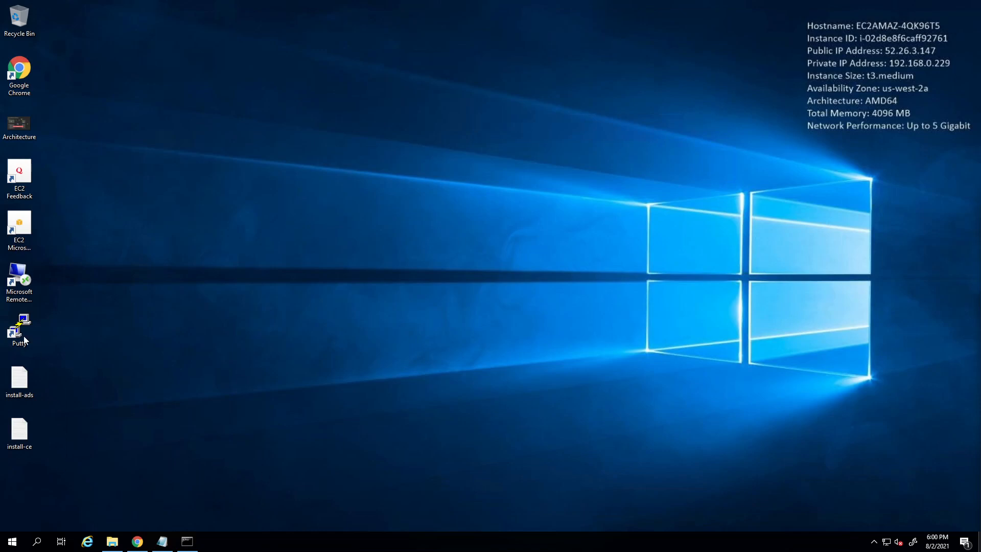
- Launch PuTTY, open the saved wordpress-db session, centre the terminal and log in with the password
{"action": "double_click", "coordinate": [23, 336]}
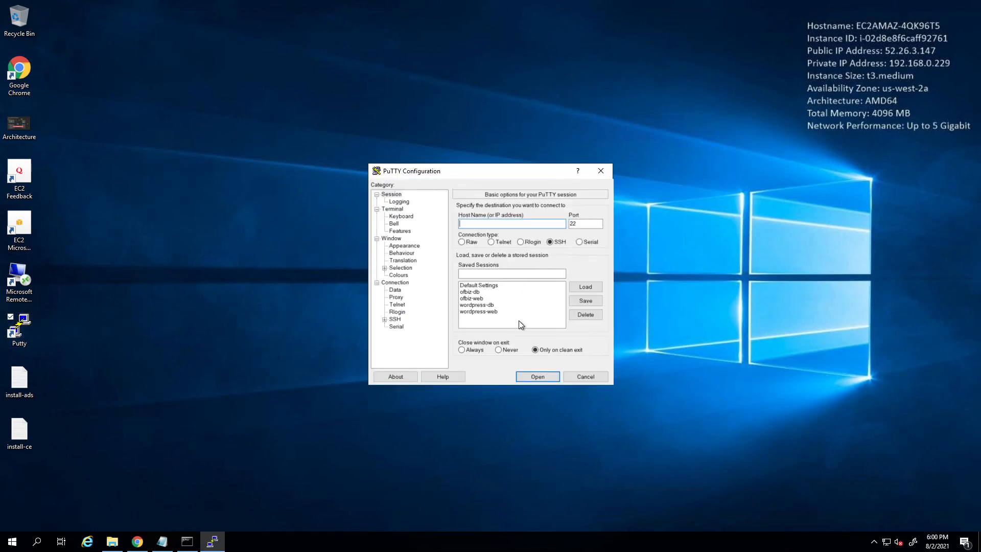
{"action": "double_click", "coordinate": [491, 305]}
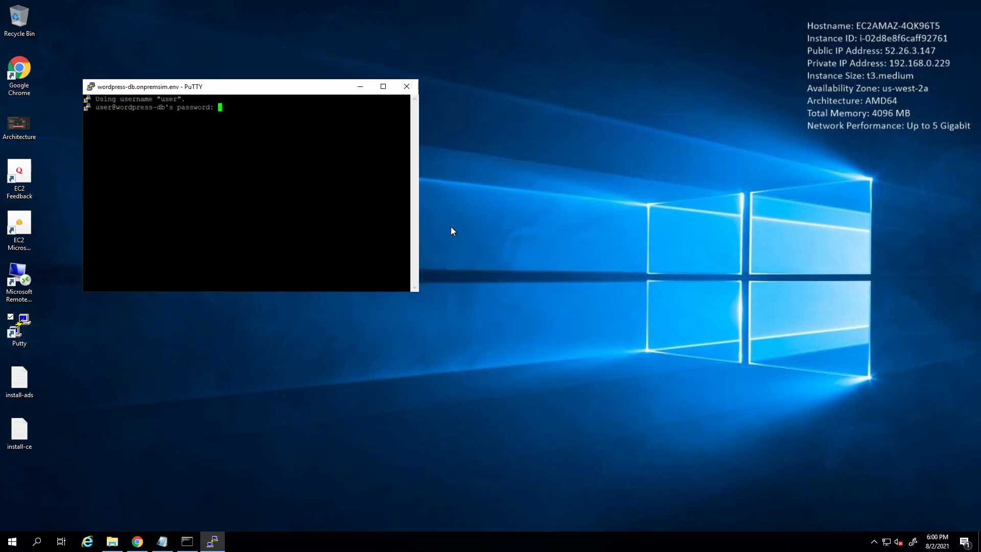
{"action": "left_click_drag", "start_coordinate": [276, 90], "coordinate": [538, 208]}
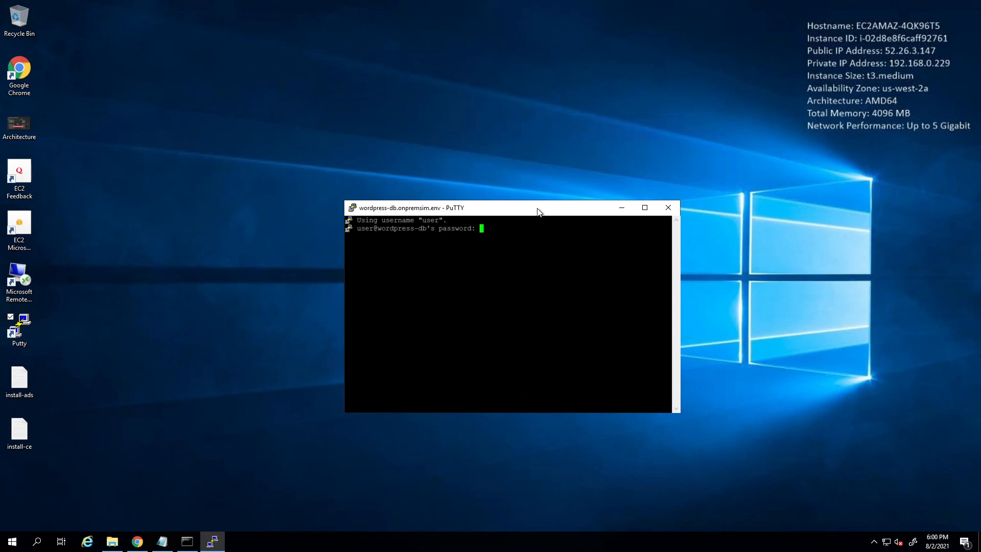
{"action": "key", "text": "Return"}
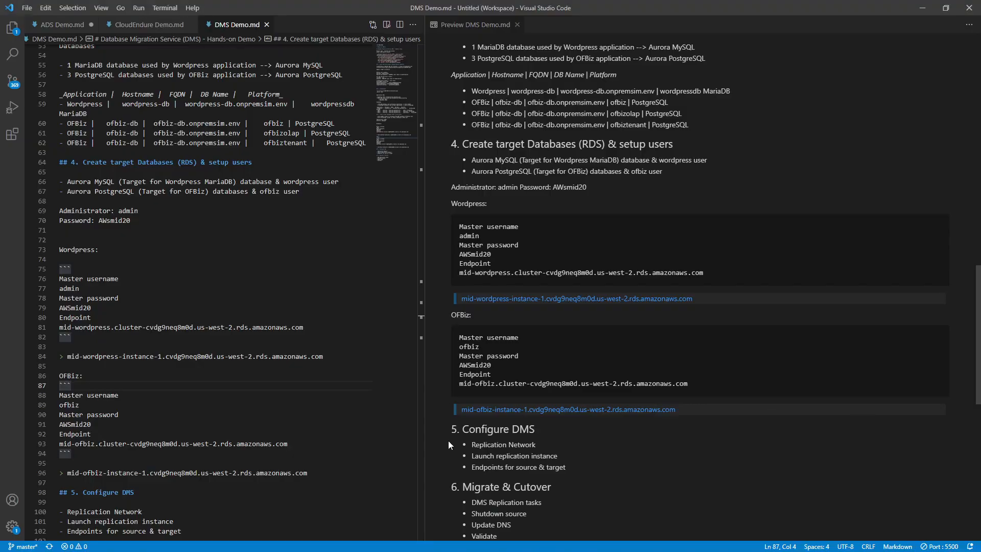
- Paste a mysql connection command below the Wordpress endpoint, substituting the Wordpress instance hostname for the placeholder
{"action": "scroll", "coordinate": [448, 440], "scroll_direction": "down", "scroll_amount": 3}
{"action": "left_click", "coordinate": [95, 405]}
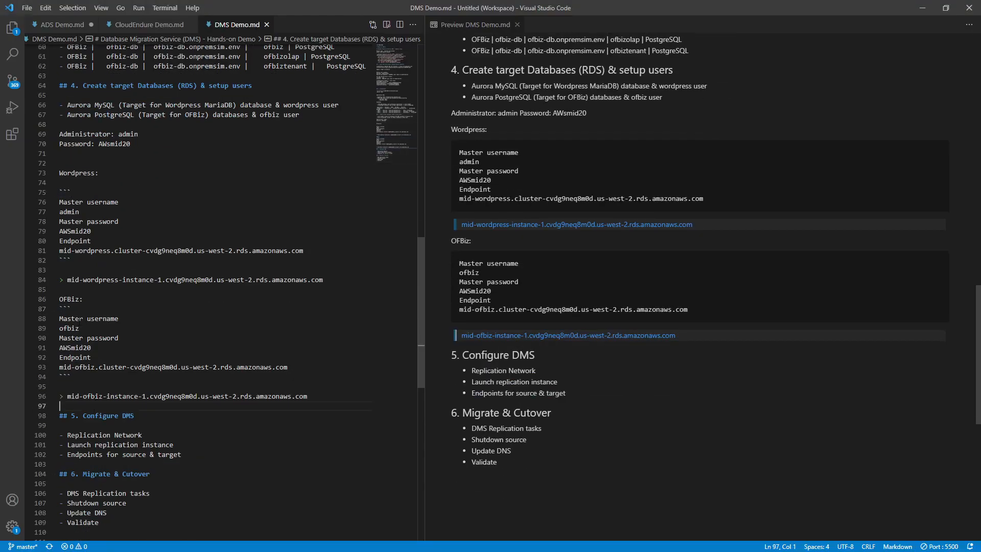
{"action": "left_click", "coordinate": [199, 290]}
{"action": "key", "text": "Return"}
{"action": "key", "text": "Return"}
{"action": "key", "text": "Up"}
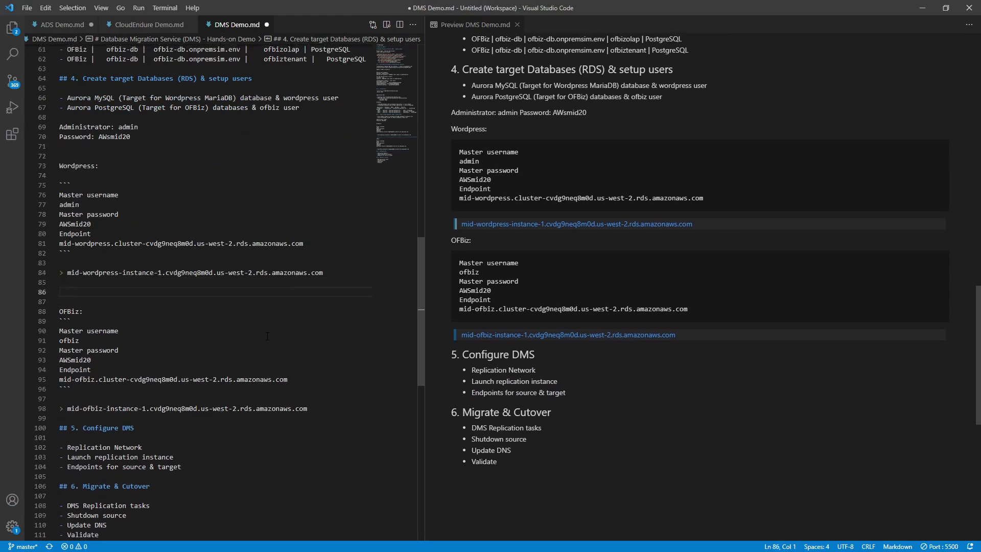
{"action": "type", "text": "mysql -u admin -h <INSERT AURORA DNS VALUE FROM STEP 13> -p"}
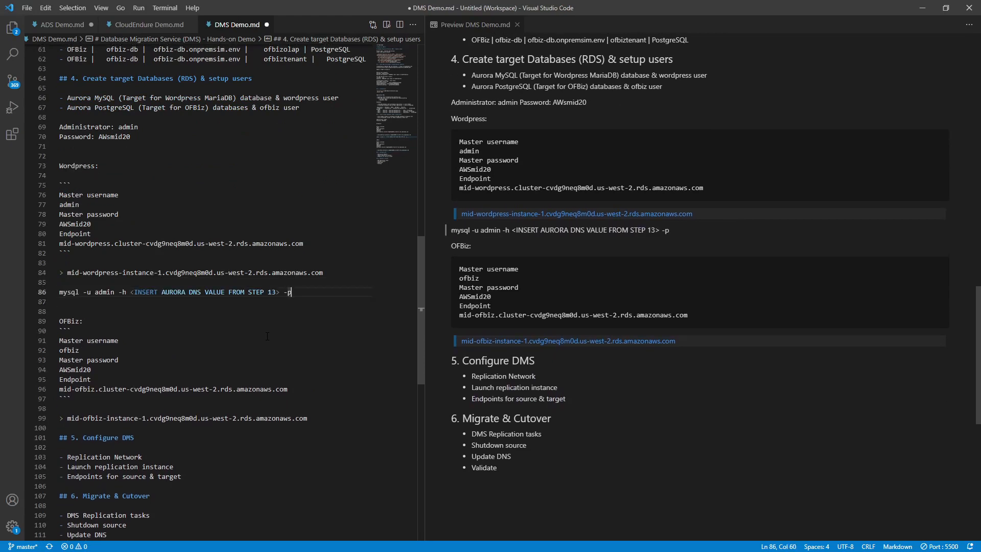
{"action": "left_click_drag", "start_coordinate": [323, 273], "coordinate": [67, 272]}
{"action": "key", "text": "ctrl+c"}
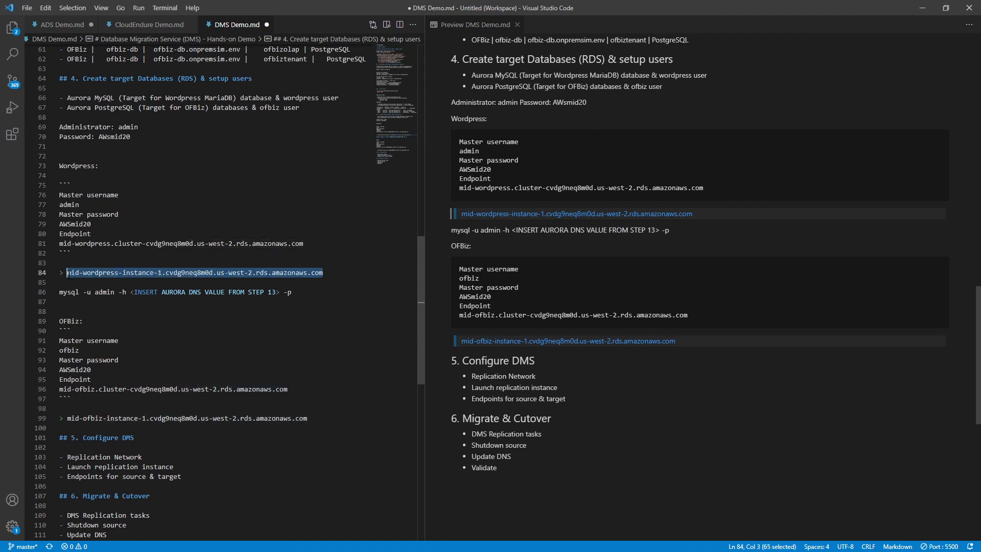
{"action": "left_click_drag", "start_coordinate": [130, 291], "coordinate": [280, 292]}
{"action": "key", "text": "ctrl+v"}
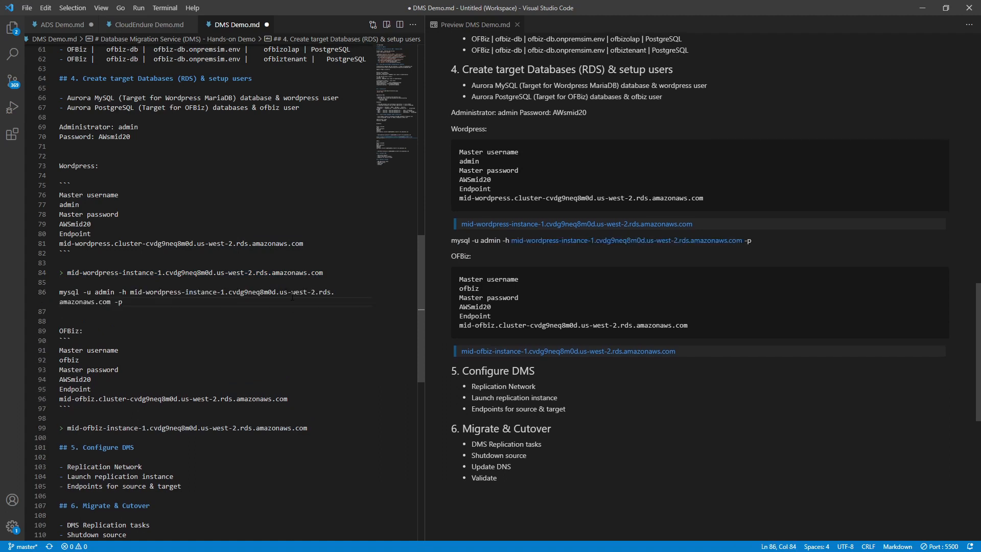
- Add a 'Writer instance Endpoint:' label line below the Wordpress code block
{"action": "left_click", "coordinate": [100, 257]}
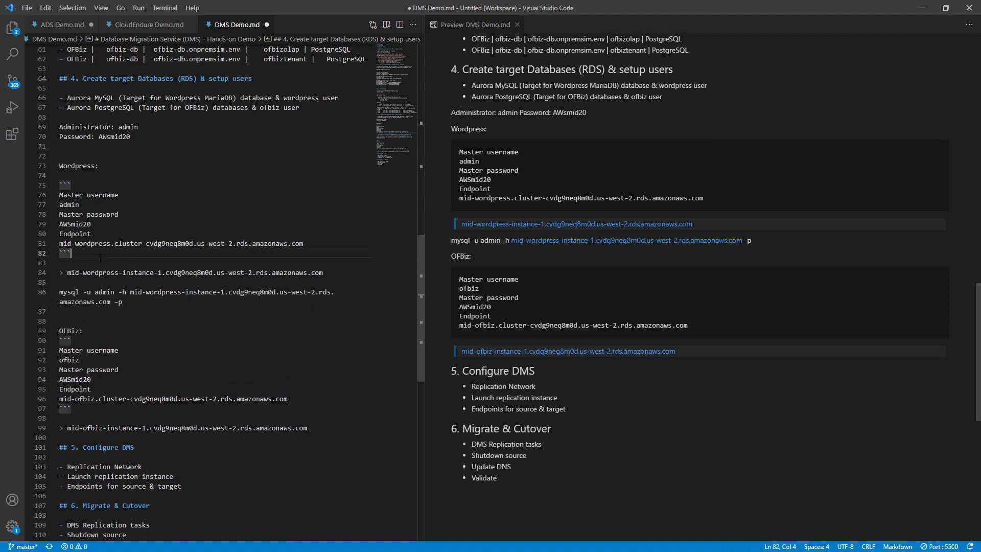
{"action": "key", "text": "Down"}
{"action": "key", "text": "Return"}
{"action": "type", "text": "Wri"}
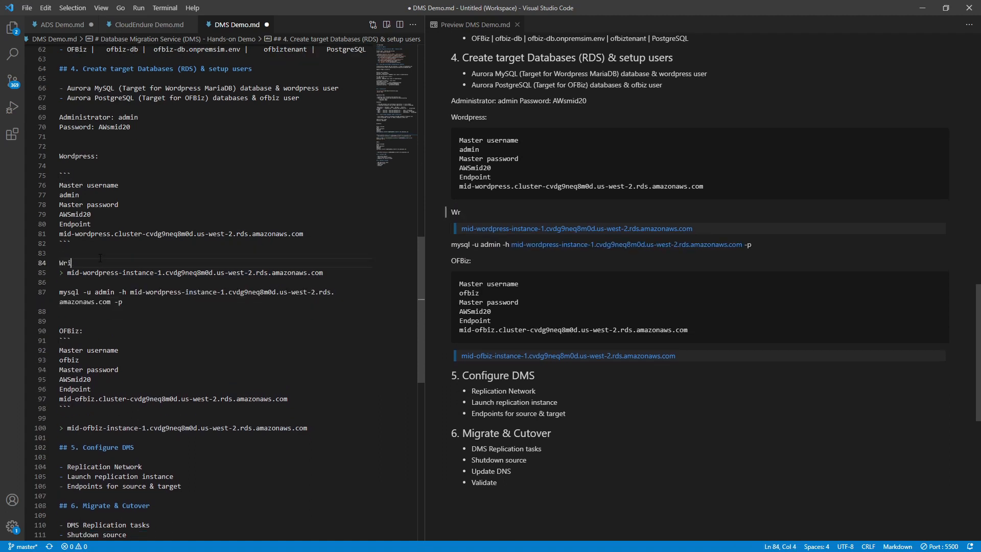
{"action": "type", "text": "ter instance"}
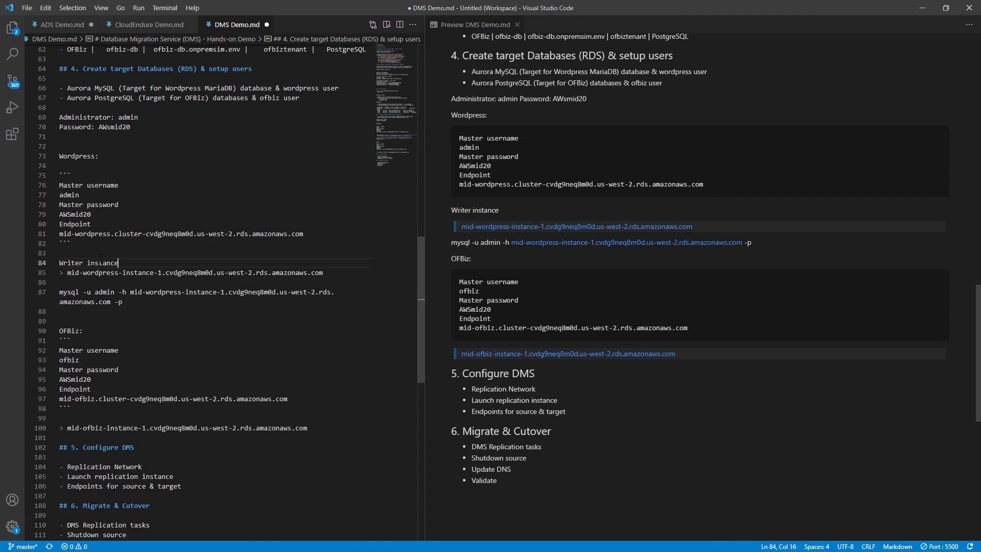
{"action": "type", "text": " En:"}
{"action": "key", "text": "Left"}
{"action": "type", "text": "n"}
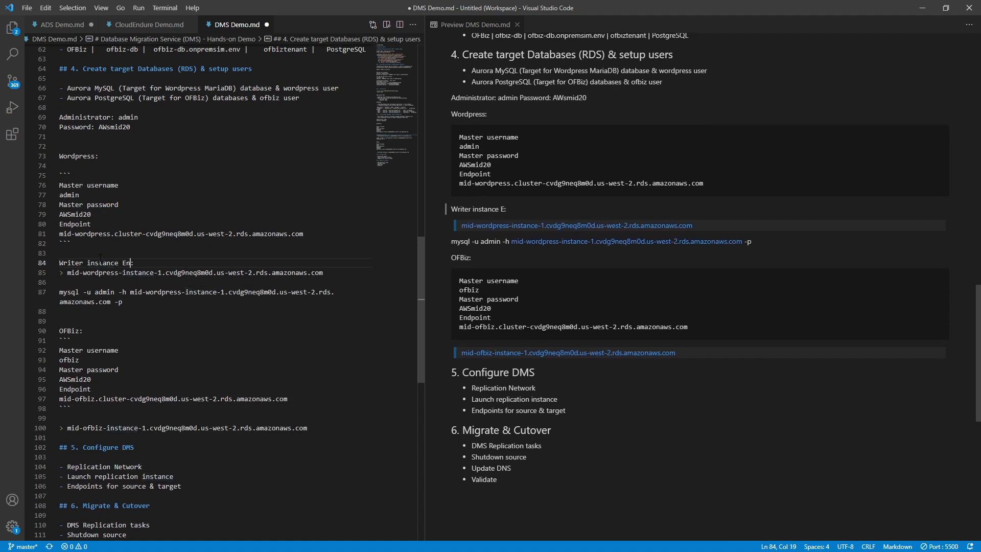
{"action": "type", "text": "dpoint"}
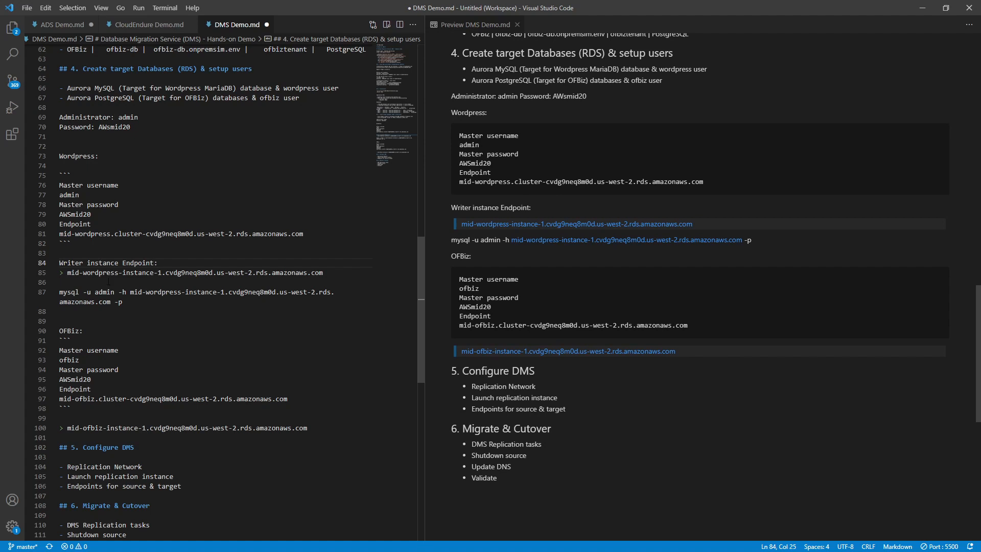
- Wrap the mysql command on line 87 in backticks as inline code and reselect it
{"action": "left_click_drag", "start_coordinate": [123, 302], "coordinate": [47, 293]}
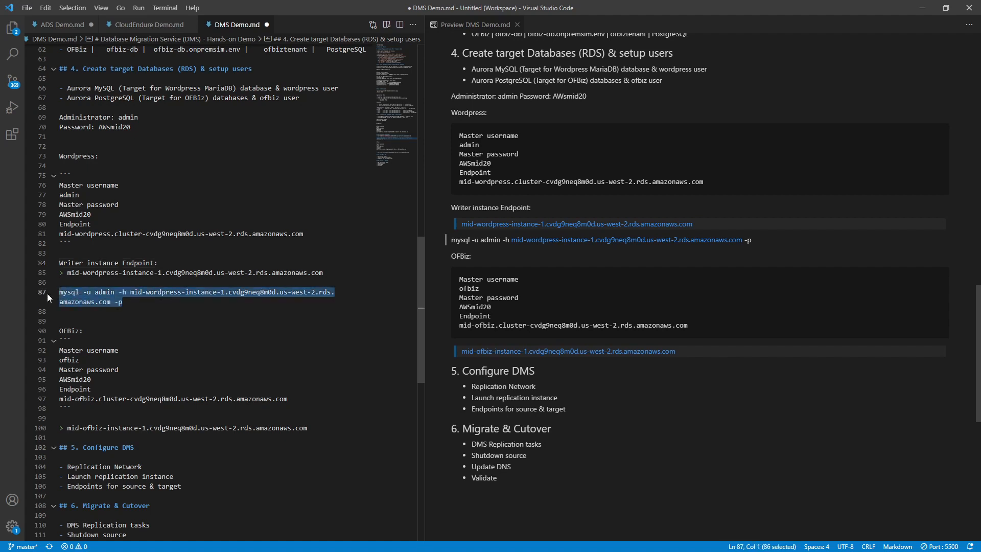
{"action": "type", "text": "`"}
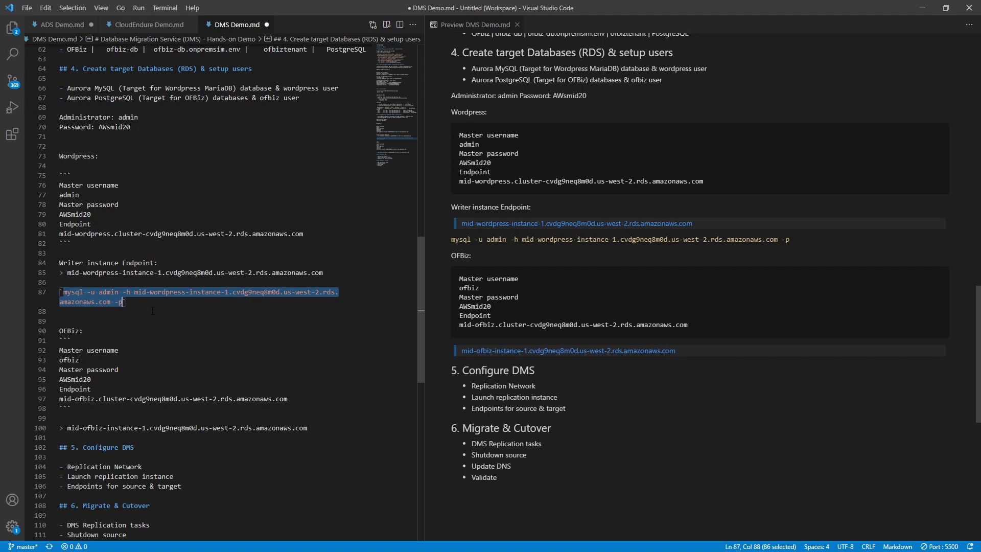
{"action": "left_click", "coordinate": [152, 310]}
{"action": "left_click_drag", "start_coordinate": [61, 292], "coordinate": [124, 302]}
{"action": "key", "text": "ctrl+c"}
- Paste and run the mysql -u admin -h … -p command at the wordpress-db shell prompt
{"action": "key", "text": "alt+Tab"}
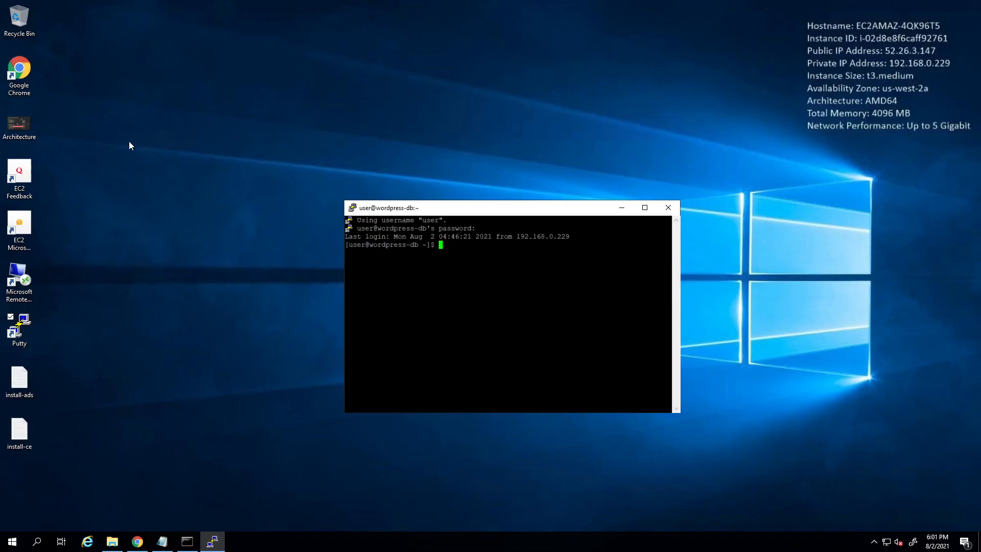
{"action": "key", "text": "shift+Insert"}
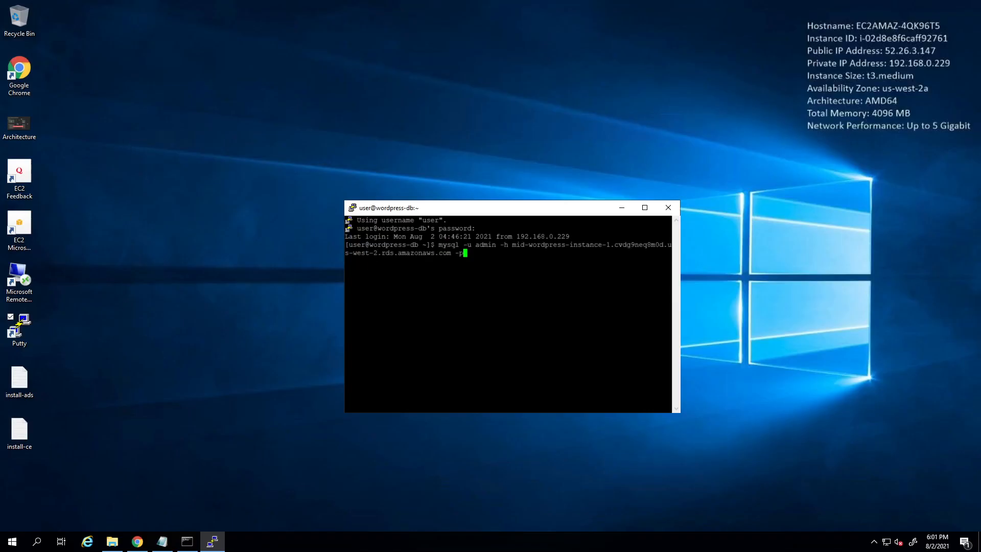
{"action": "key", "text": "Return"}
{"action": "key", "text": "Return"}
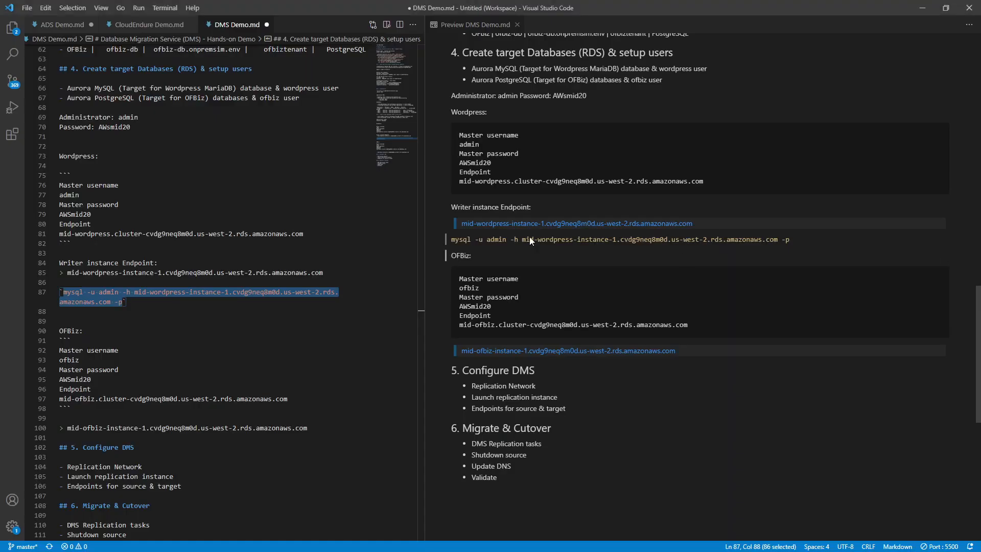
- Add a 'Connect from Bastion > wordpress-db' note above the mysql command
{"action": "key", "text": "Down"}
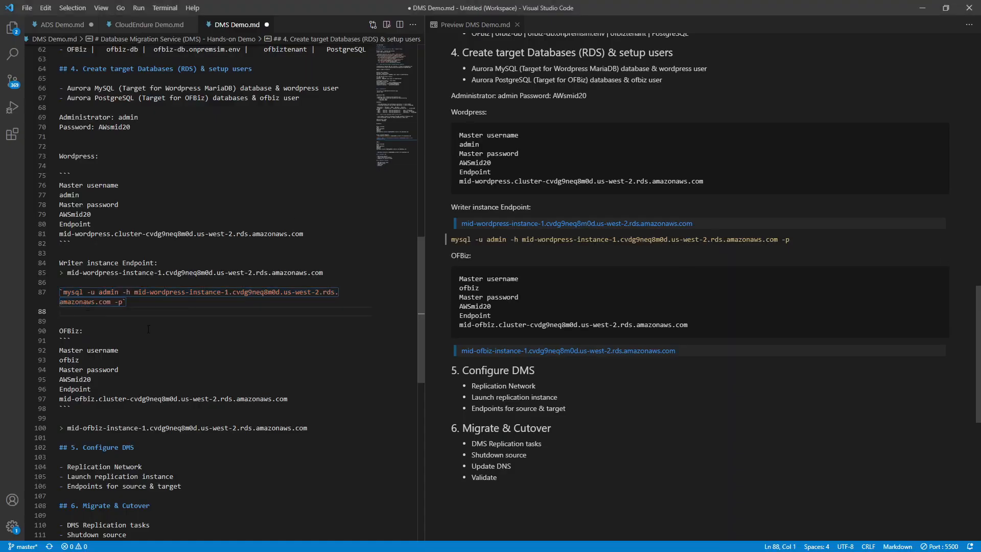
{"action": "key", "text": "Return"}
{"action": "key", "text": "Up"}
{"action": "key", "text": "Up"}
{"action": "key", "text": "Up"}
{"action": "key", "text": "Up"}
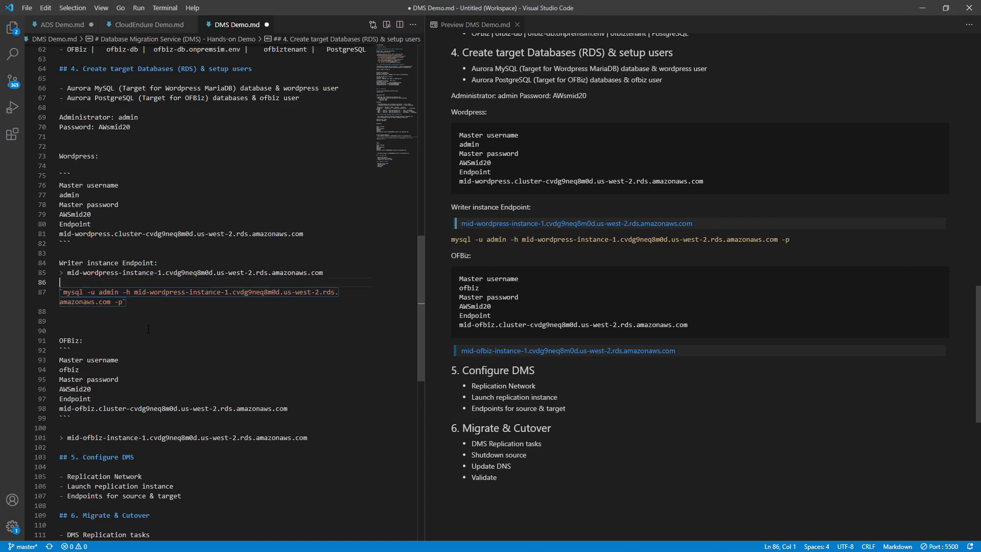
{"action": "key", "text": "Return"}
{"action": "type", "text": "Connect "}
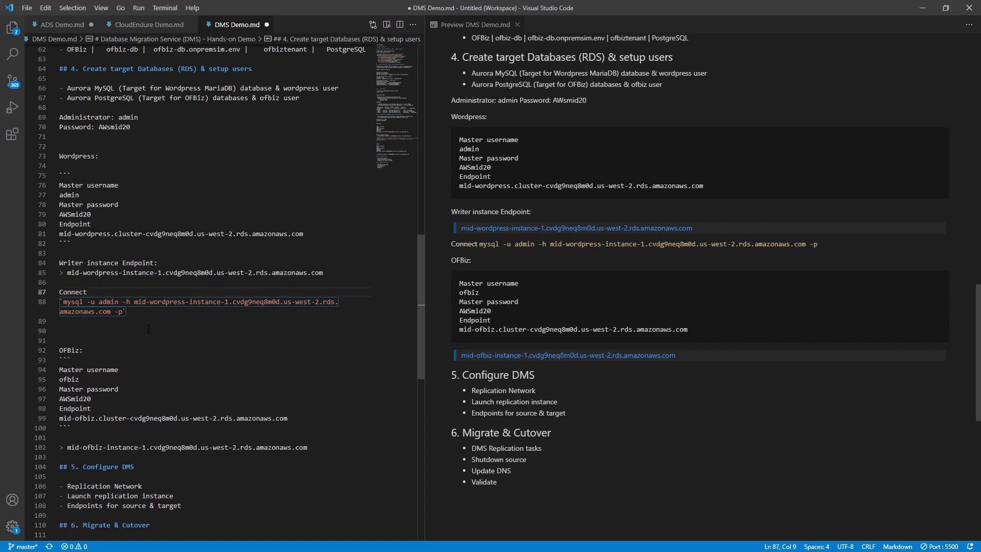
{"action": "type", "text": "from Bast"}
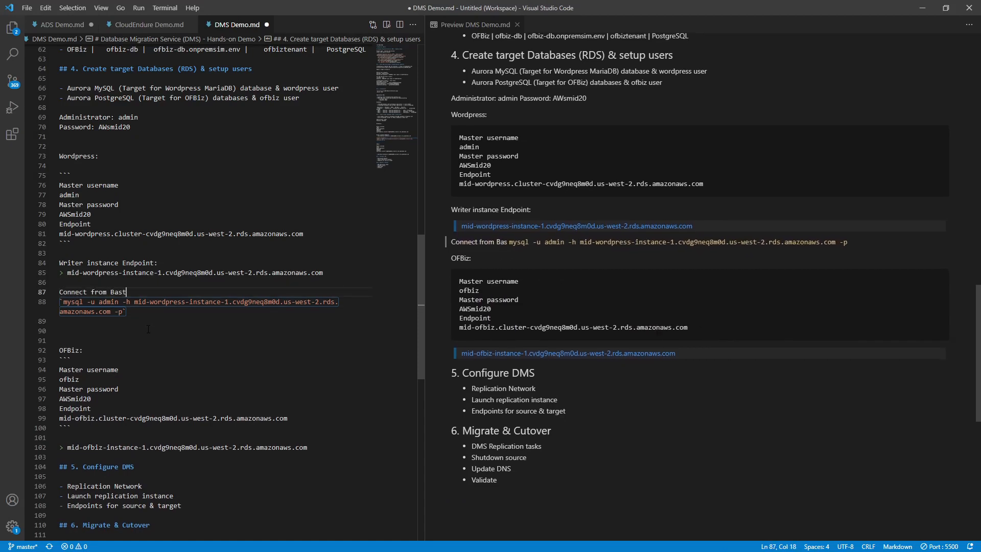
{"action": "type", "text": "ion > w"}
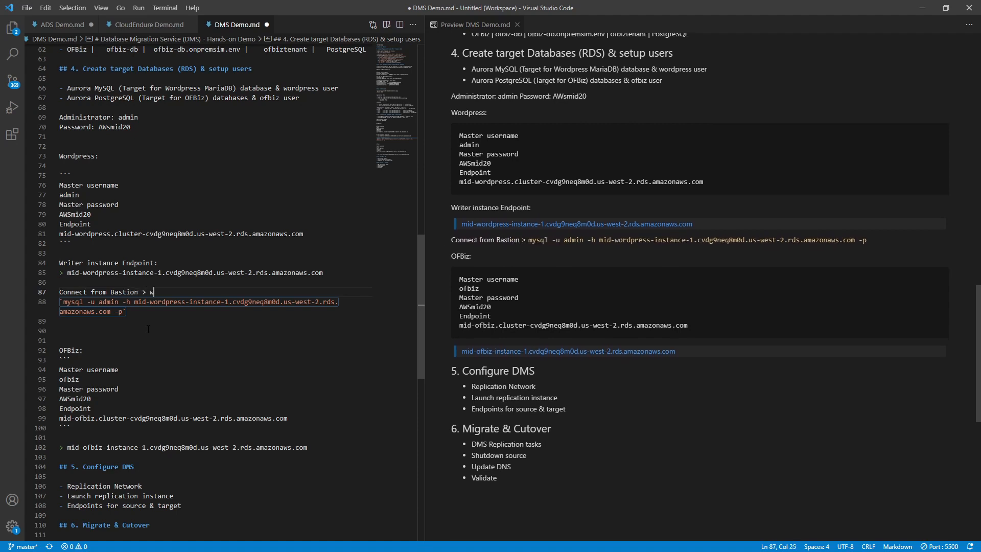
{"action": "type", "text": "ordpress-db"}
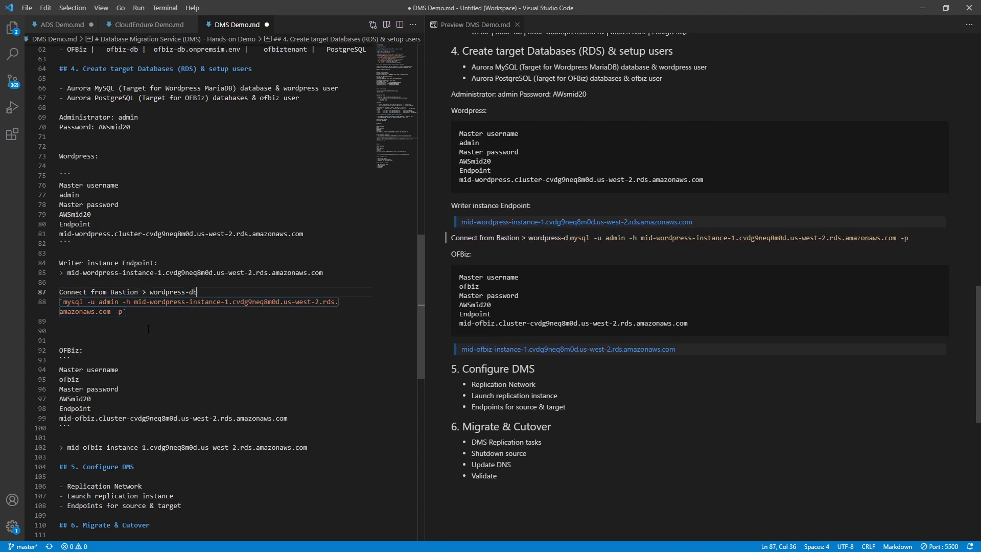
- Add a 'Cretae user:' label below the mysql command and paste the user-creation SQL beneath it
{"action": "key", "text": "Return"}
{"action": "key", "text": "Down"}
{"action": "key", "text": "Down"}
{"action": "key", "text": "Down"}
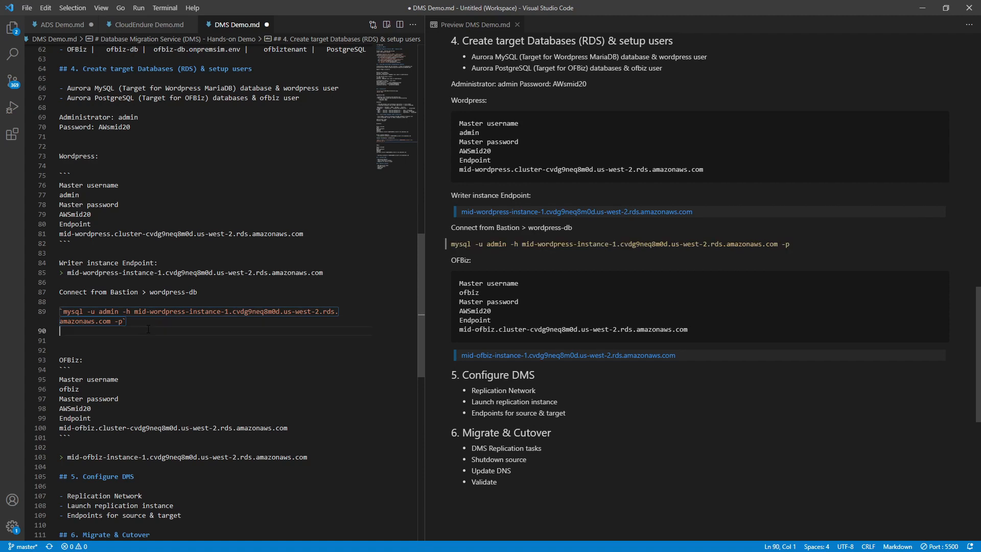
{"action": "key", "text": "Return"}
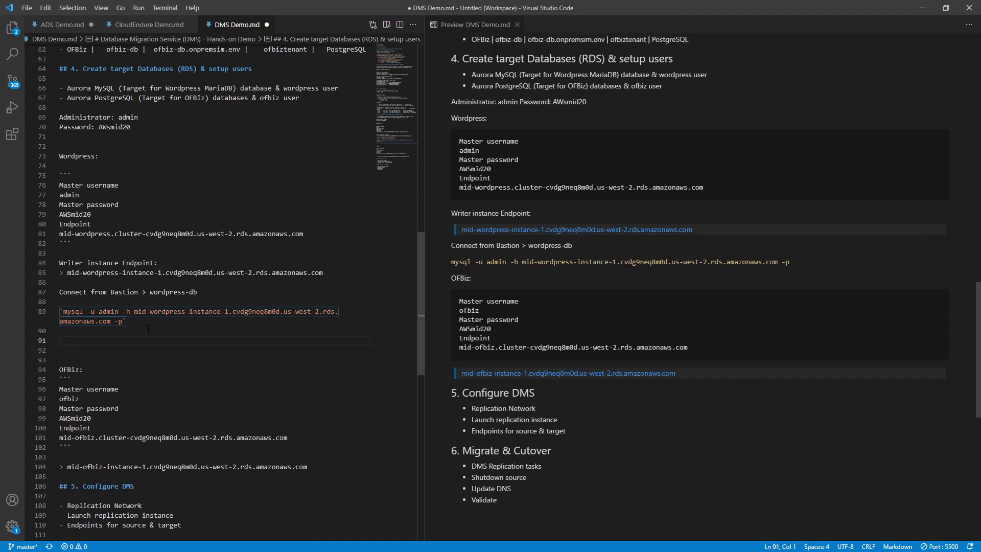
{"action": "type", "text": "Cretae user:"}
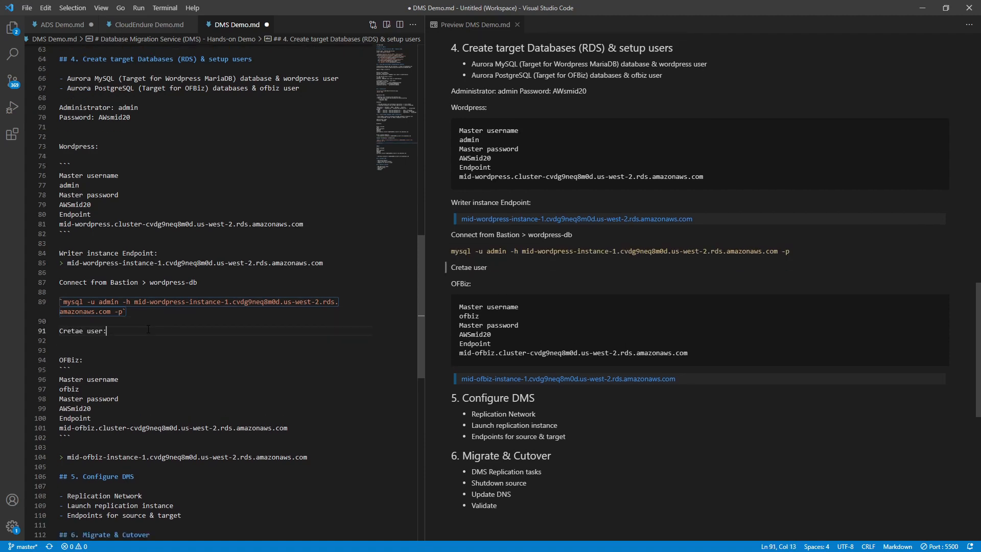
{"action": "key", "text": "Return"}
{"action": "key", "text": "Return"}
{"action": "key", "text": "ctrl+v"}
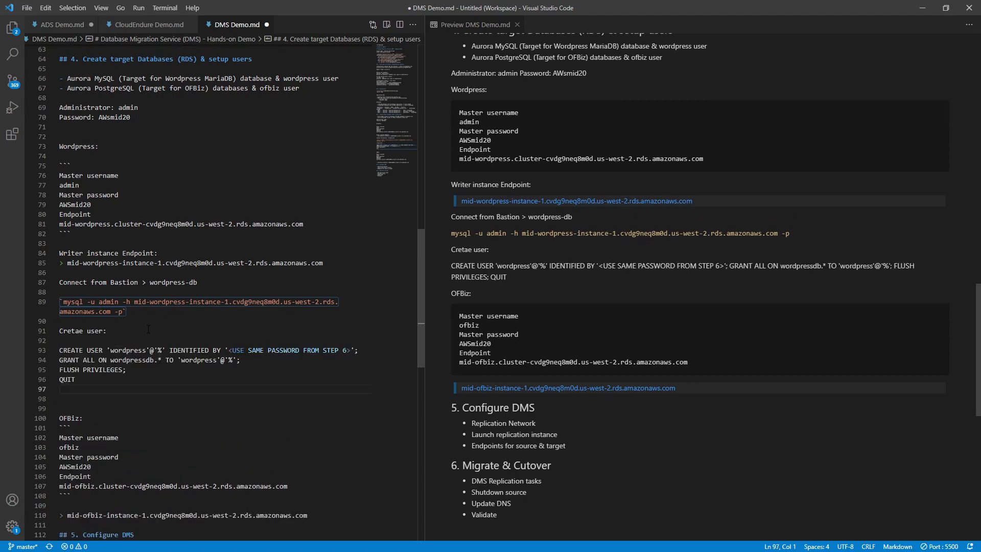
- Fence the pasted SQL statements as a ```SQL code block
{"action": "key", "text": "Up"}
{"action": "key", "text": "Up"}
{"action": "key", "text": "Up"}
{"action": "key", "text": "Up"}
{"action": "key", "text": "shift+Down"}
{"action": "key", "text": "shift+Down"}
{"action": "key", "text": "shift+Down"}
{"action": "key", "text": "shift+Down"}
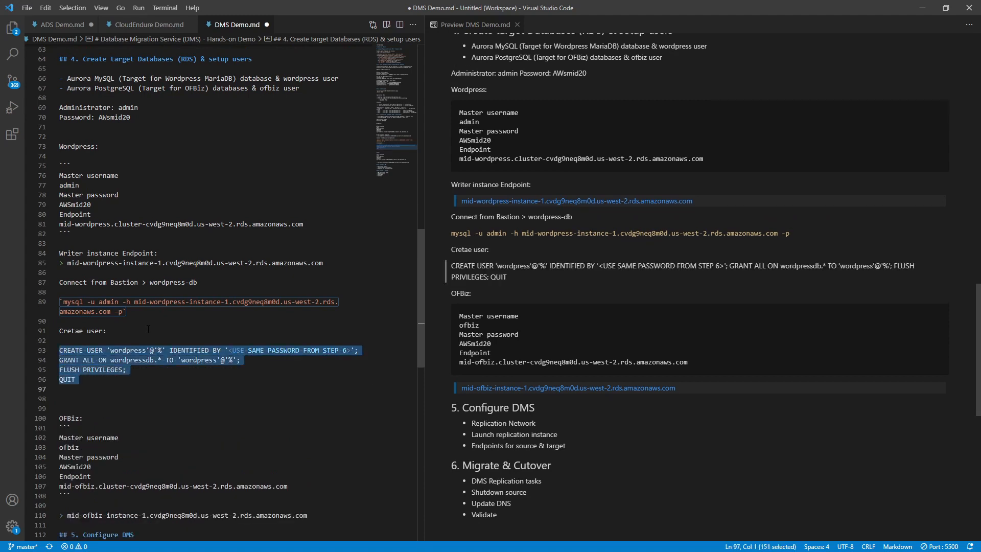
{"action": "type", "text": "`"}
{"action": "type", "text": "``"}
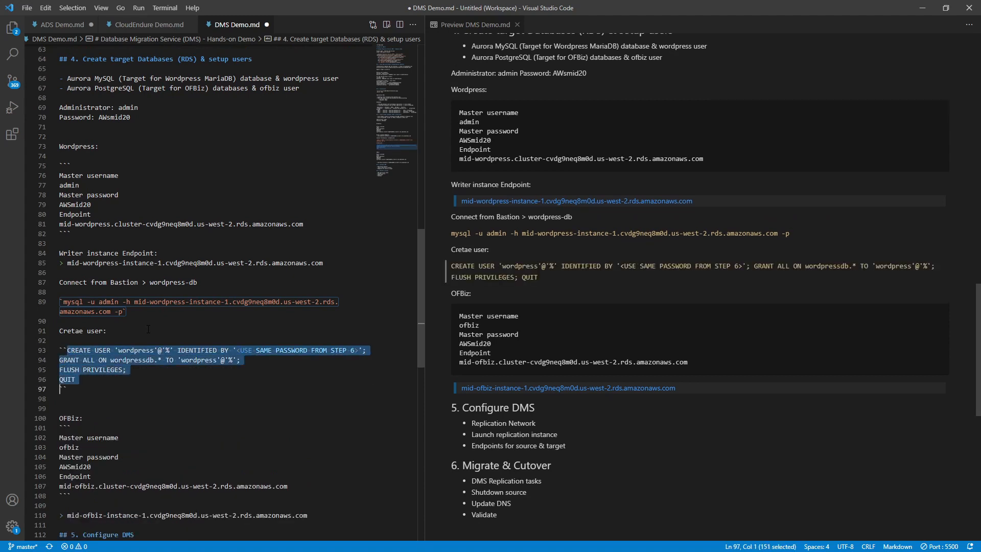
{"action": "key", "text": "Left"}
{"action": "scroll", "coordinate": [148, 329], "scroll_direction": "down", "scroll_amount": 1}
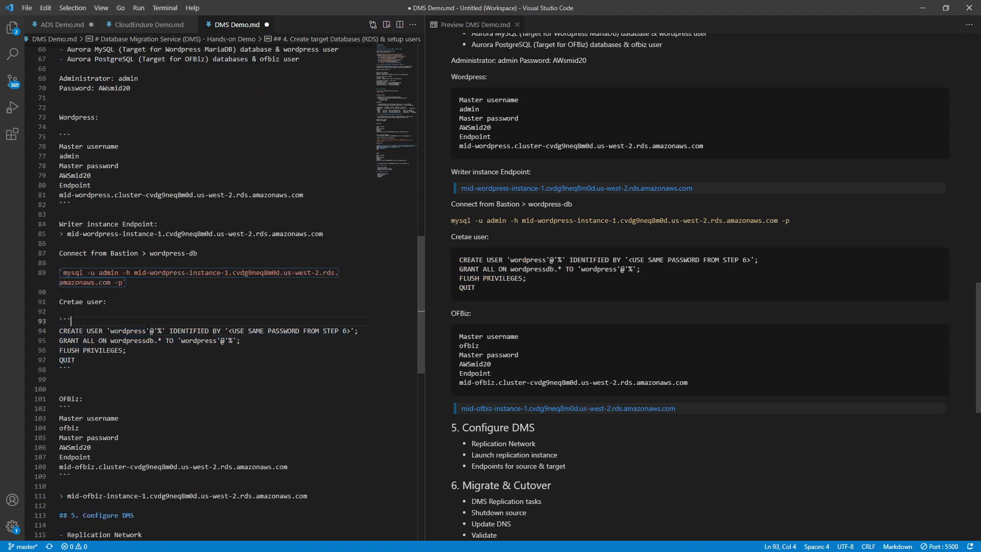
{"action": "key", "text": "Return"}
{"action": "key", "text": "Left"}
{"action": "type", "text": "SQL"}
{"action": "key", "text": "Down"}
{"action": "key", "text": "Down"}
{"action": "key", "text": "Down"}
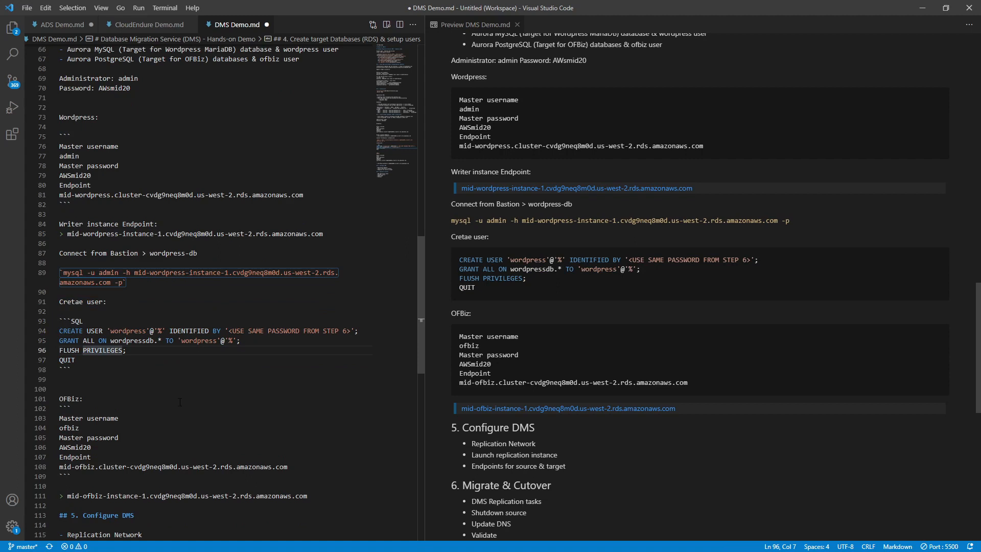
- Replace the password placeholder in the SQL with the admin password
{"action": "left_click", "coordinate": [228, 331]}
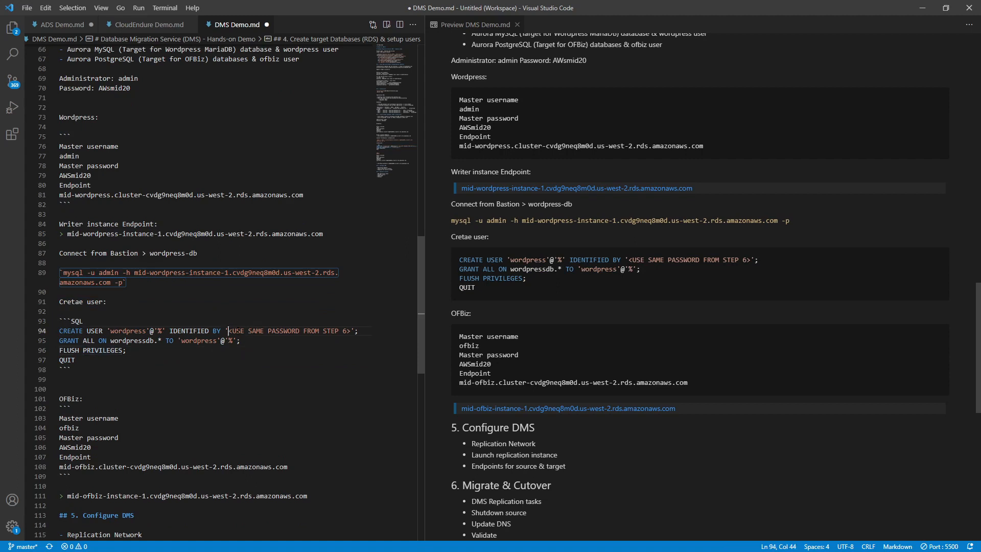
{"action": "left_click", "coordinate": [351, 331], "text": "shift"}
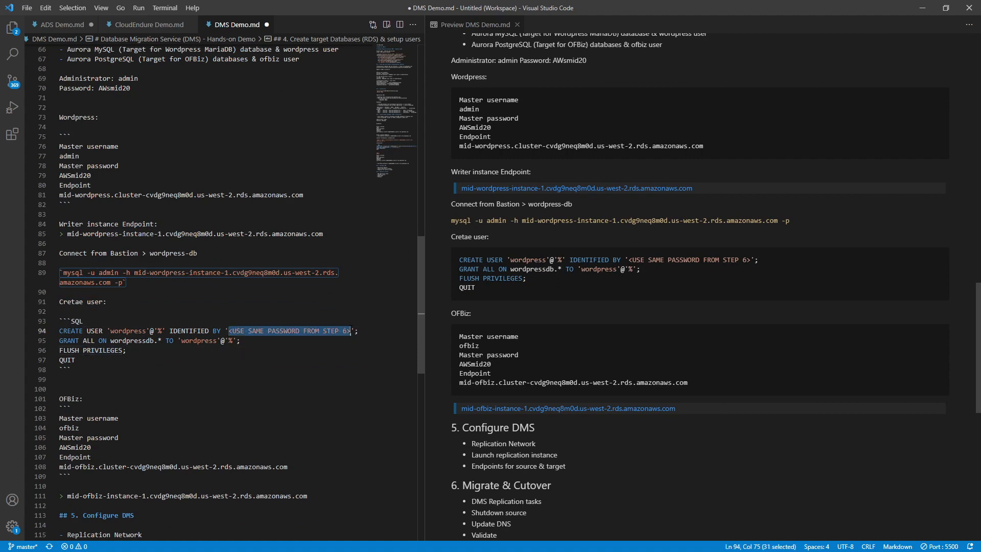
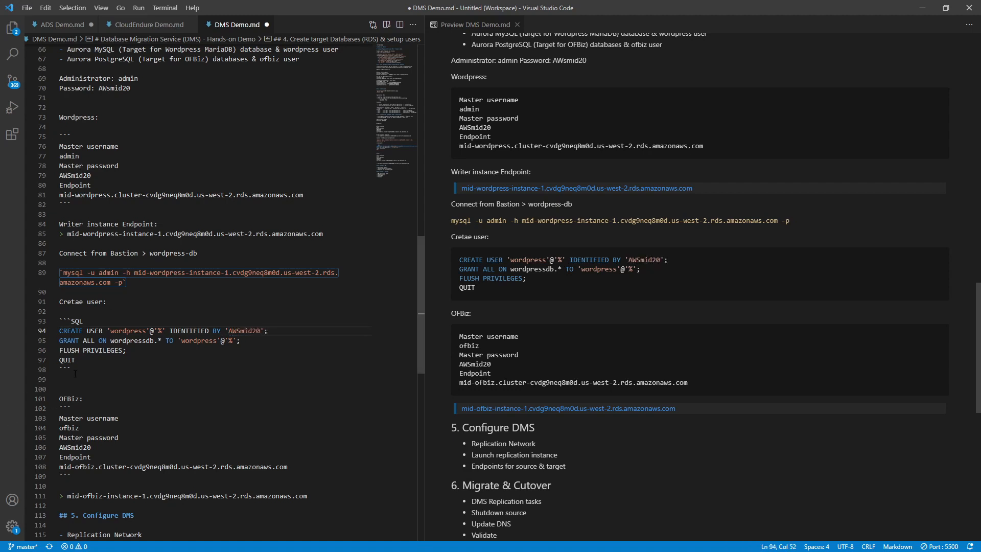
- Copy the four SQL statements and paste them into the PuTTY MySQL prompt
{"action": "left_click_drag", "start_coordinate": [83, 360], "coordinate": [38, 331]}
{"action": "key", "text": "ctrl+c"}
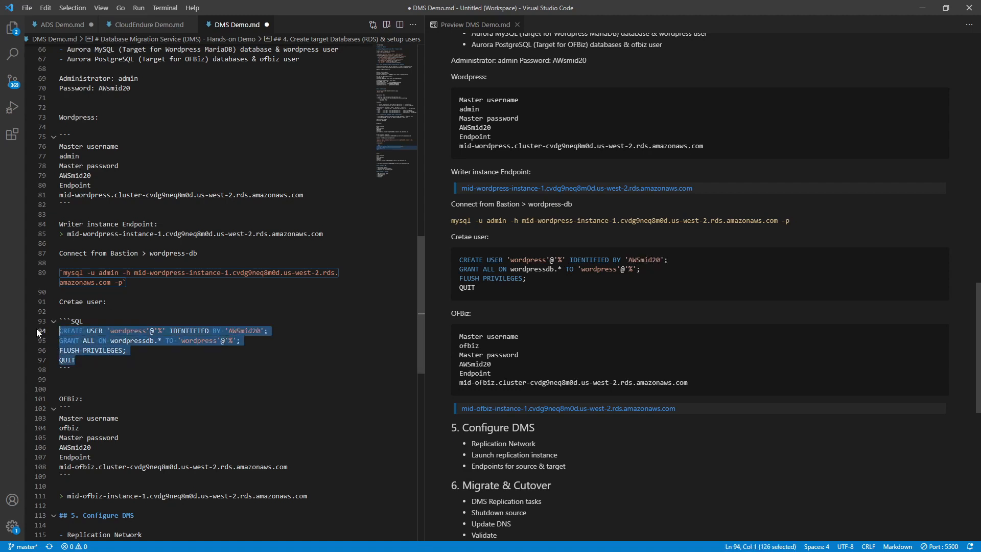
{"action": "key", "text": "alt+Tab"}
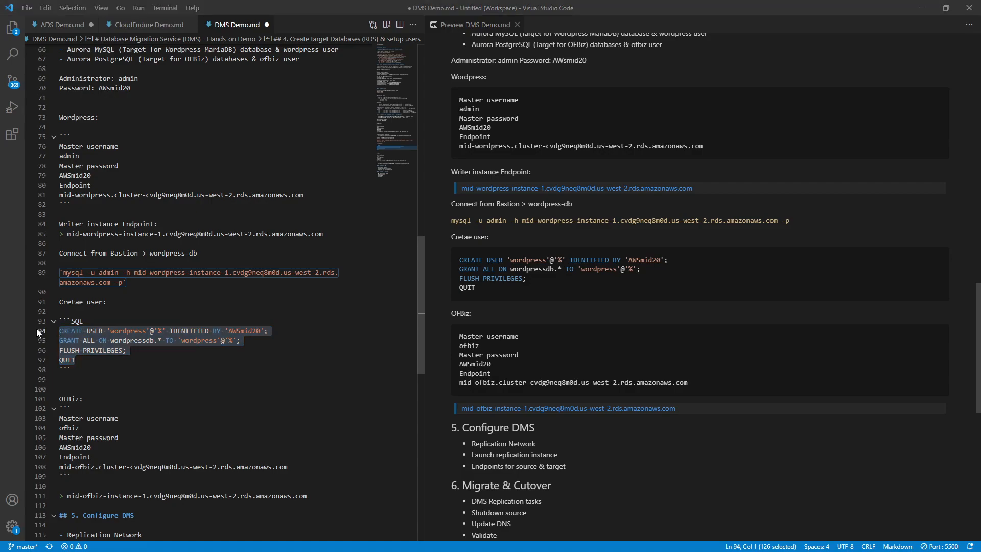
{"action": "key", "text": "shift+Insert"}
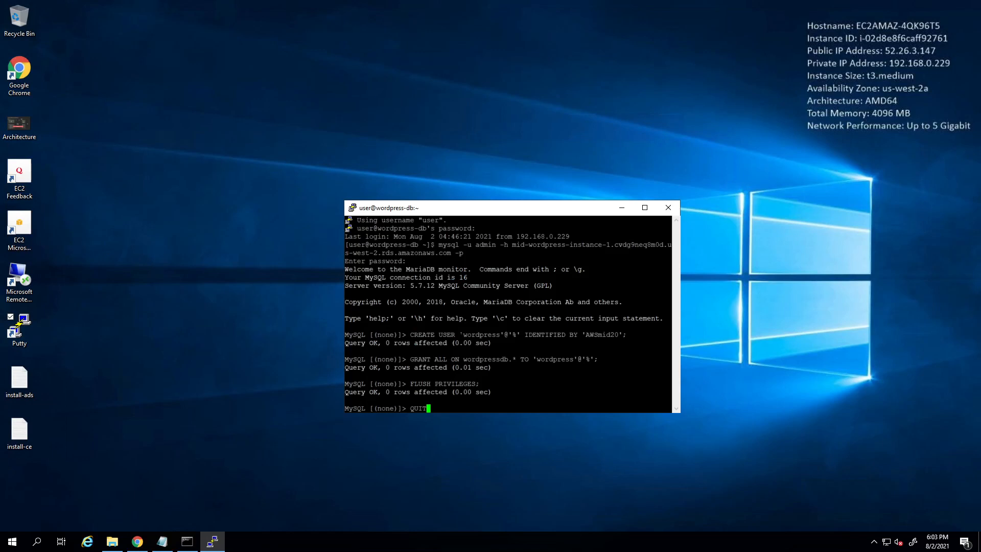
- Run QUIT to leave the MySQL monitor after the CREATE USER, GRANT and FLUSH succeed
{"action": "key", "text": "Return"}
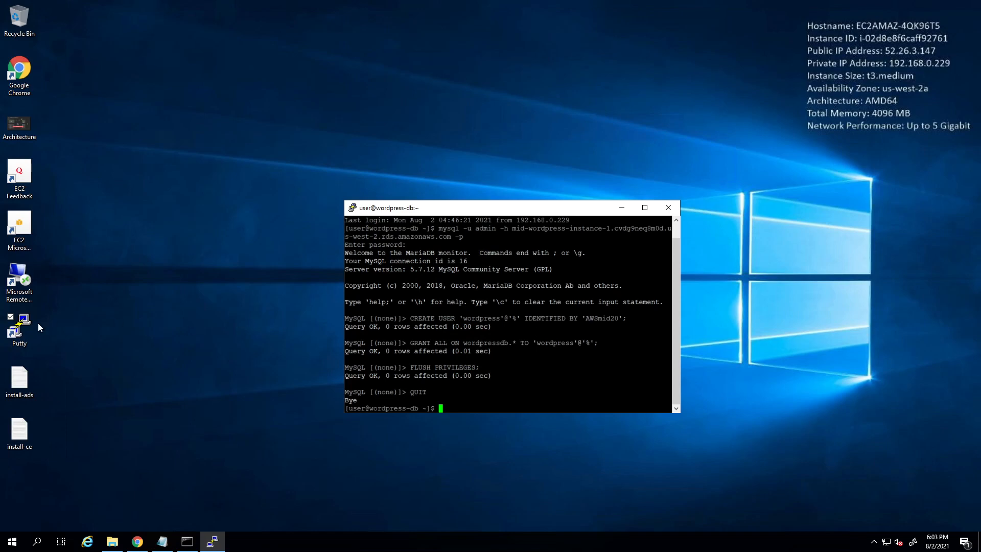
- Start a second PuTTY session to the saved ofbiz-db server and log in with its password
{"action": "left_click", "coordinate": [21, 331]}
{"action": "double_click", "coordinate": [21, 331]}
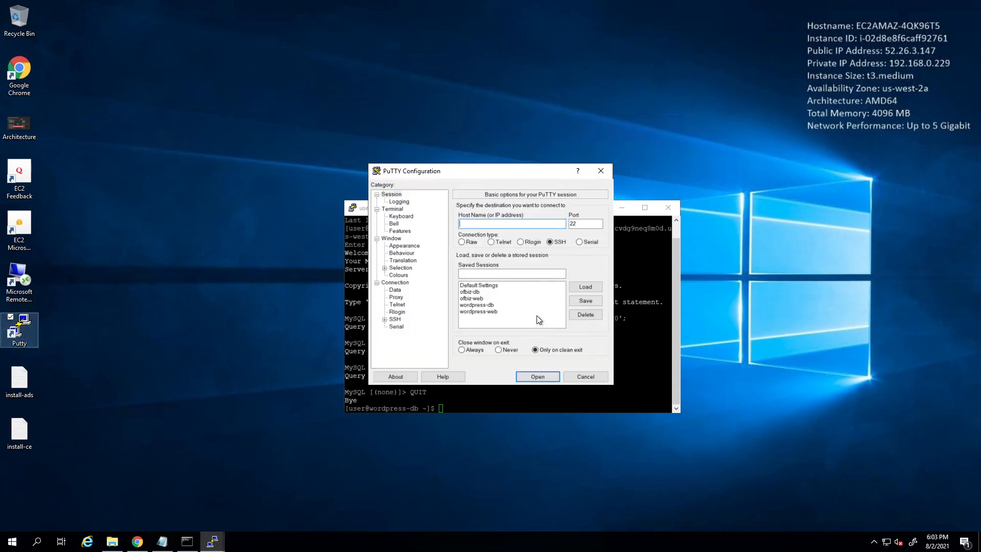
{"action": "double_click", "coordinate": [470, 292]}
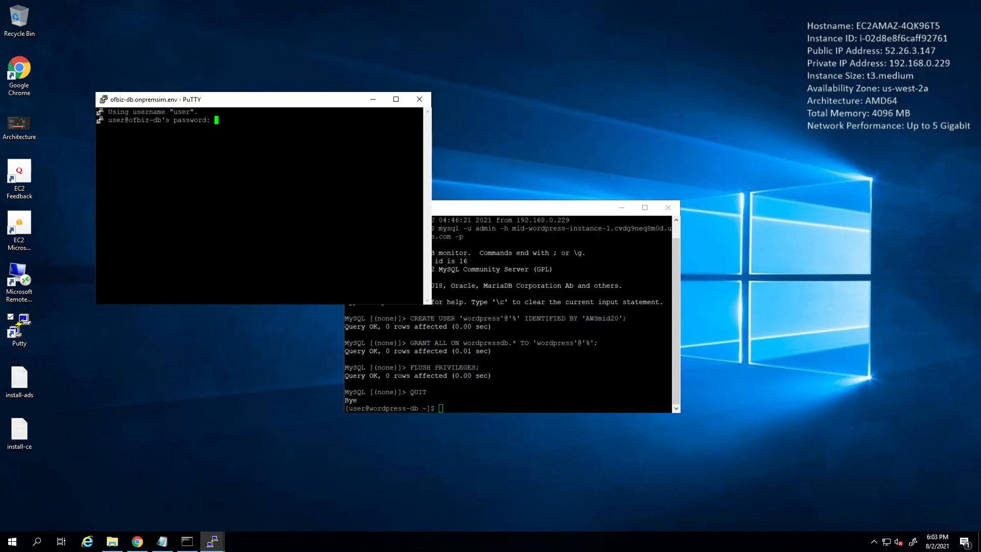
{"action": "key", "text": "Return"}
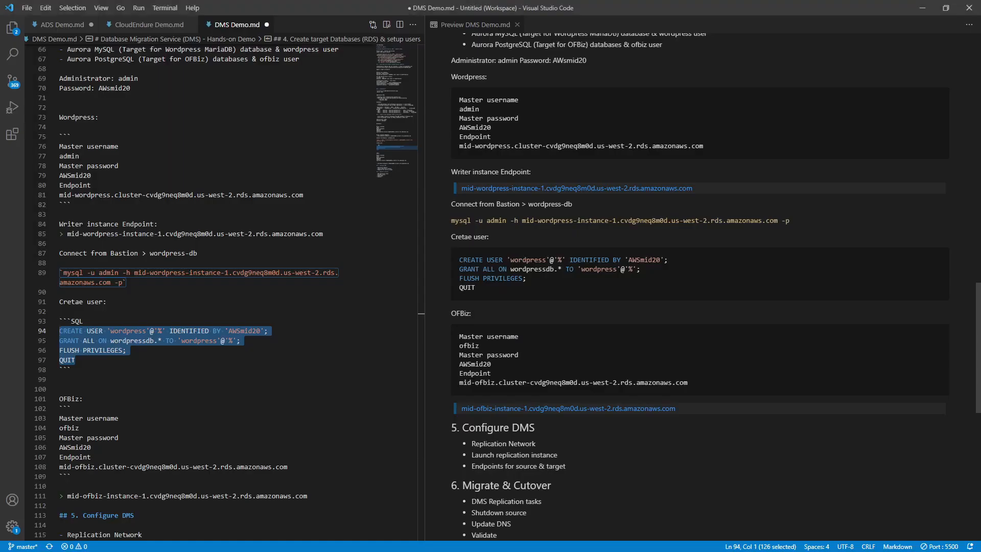
- Add the label 'Writer instance endpoint:' above the ofbiz endpoint in DMS Demo.md
{"action": "left_click", "coordinate": [286, 426]}
{"action": "scroll", "coordinate": [286, 426], "scroll_direction": "down", "scroll_amount": 3}
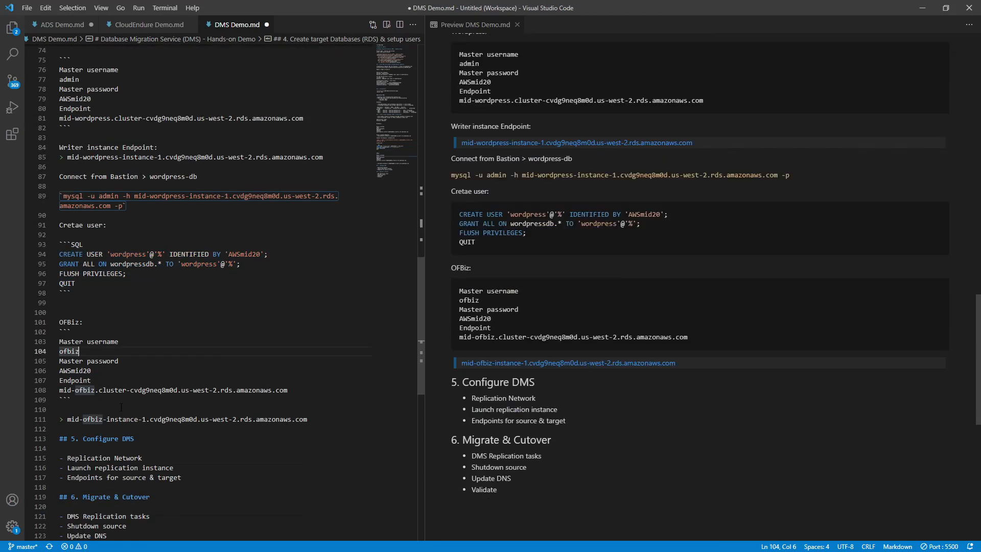
{"action": "left_click", "coordinate": [97, 410]}
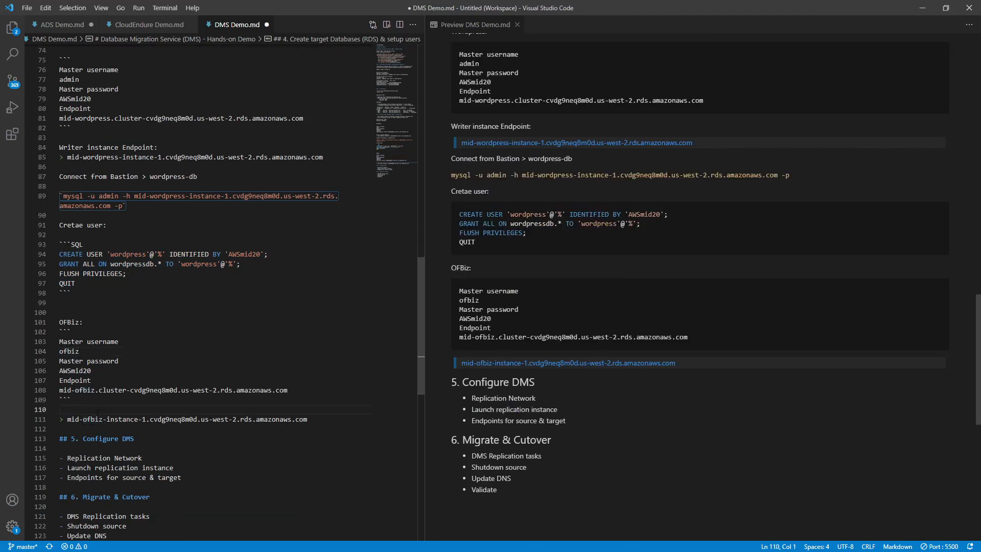
{"action": "type", "text": "Writer instan"}
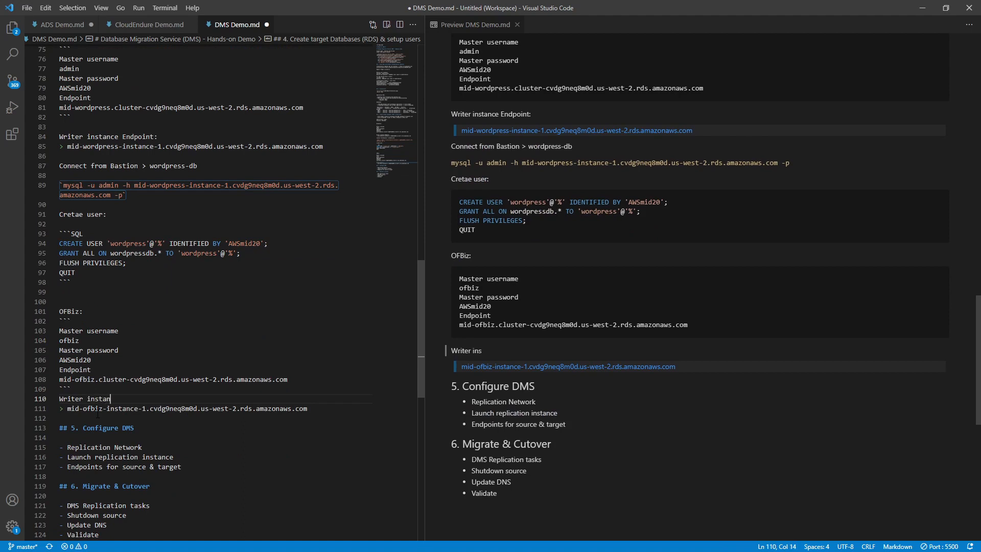
{"action": "type", "text": "ce endpoint"}
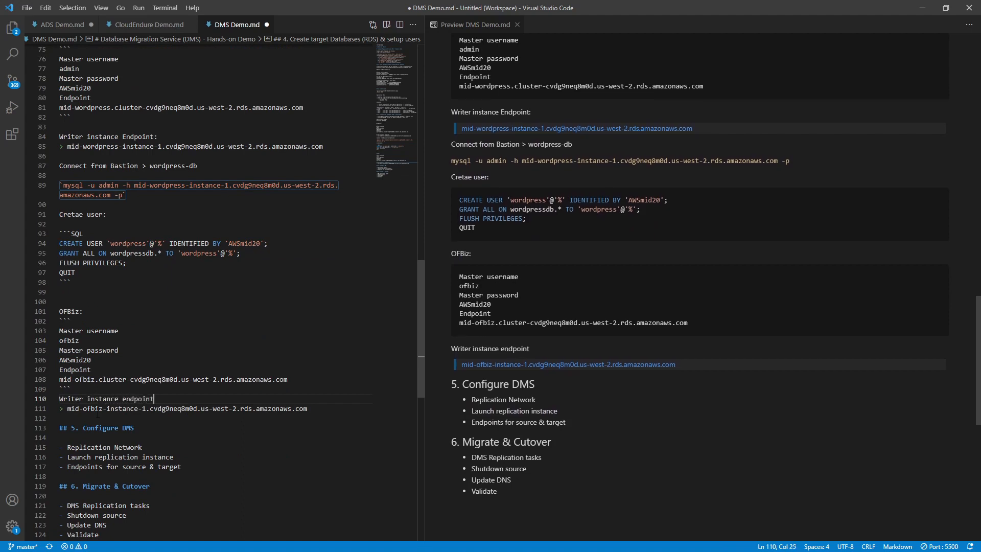
{"action": "type", "text": ":"}
- Add the note line 'connect from bastion > ofbiz-db:' below the endpoint
{"action": "left_click", "coordinate": [82, 419]}
{"action": "key", "text": "Return"}
{"action": "key", "text": "Return"}
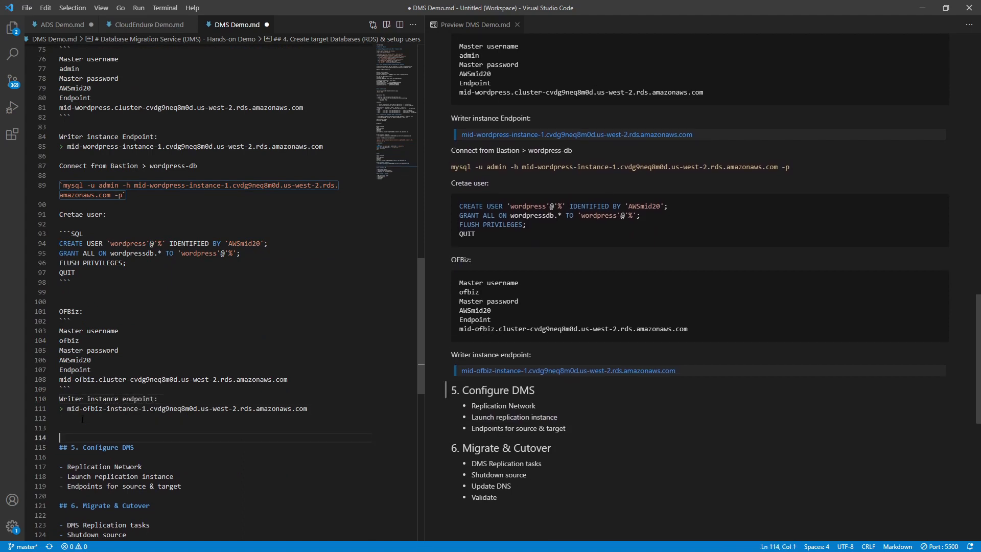
{"action": "key", "text": "Up"}
{"action": "type", "text": "connect from "}
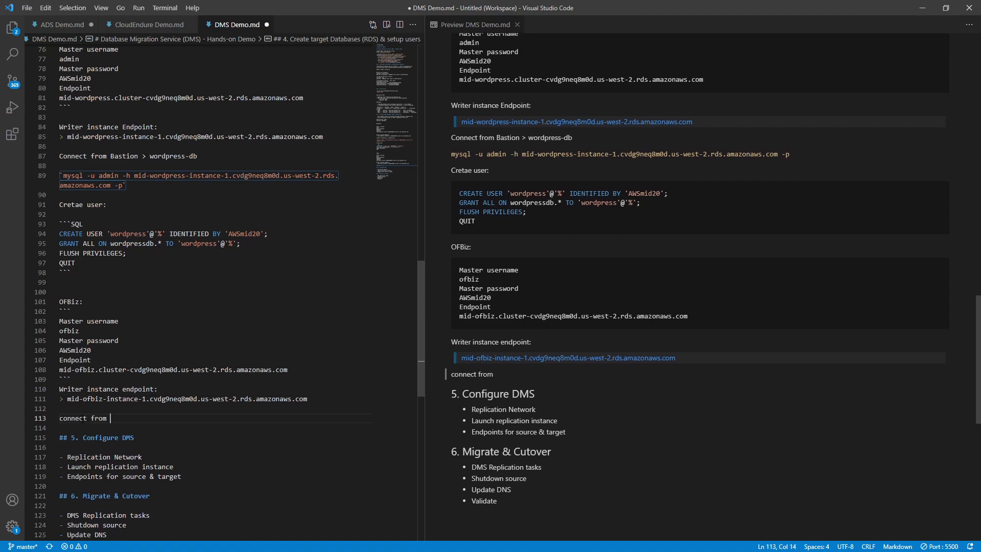
{"action": "type", "text": "bastion >"}
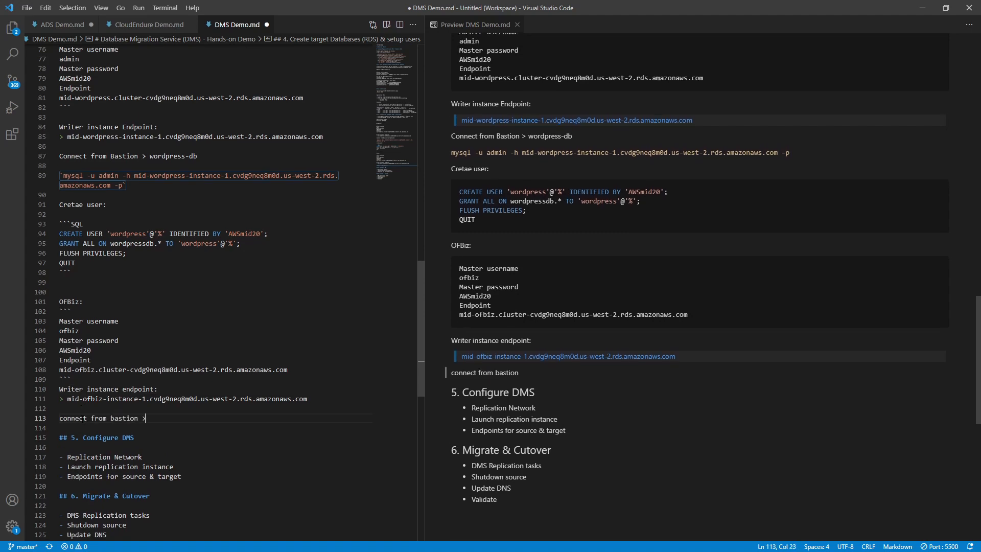
{"action": "type", "text": " offbix"}
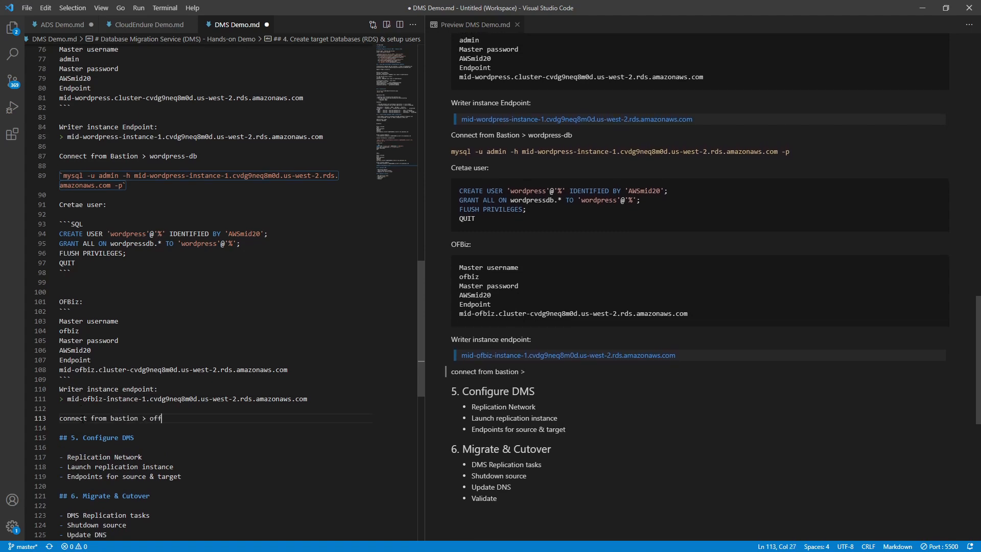
{"action": "key", "text": "Left"}
{"action": "key", "text": "Left"}
{"action": "key", "text": "Left"}
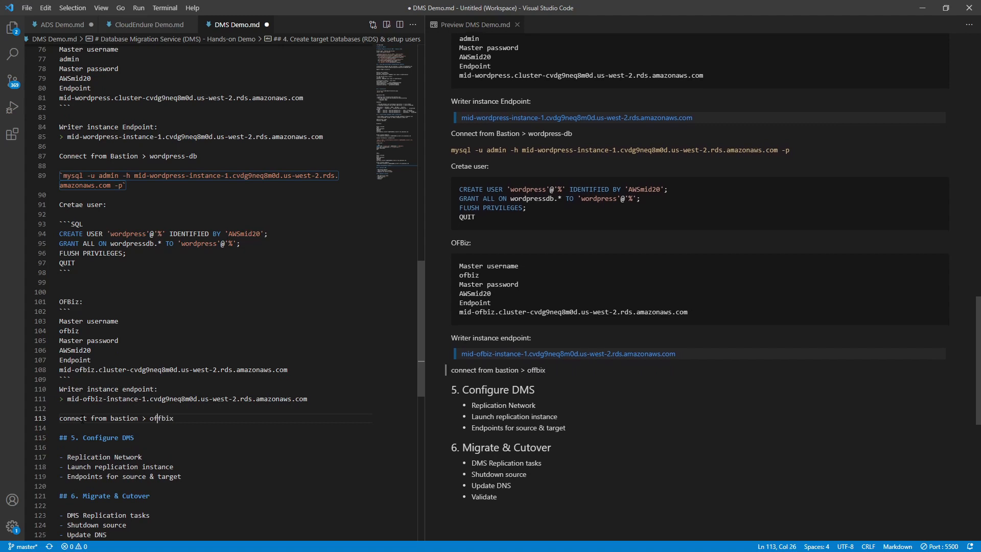
{"action": "key", "text": "BackSpace"}
{"action": "key", "text": "Right"}
{"action": "key", "text": "Right"}
{"action": "key", "text": "Right"}
{"action": "key", "text": "BackSpace"}
{"action": "type", "text": "z-db:"}
{"action": "key", "text": "Return"}
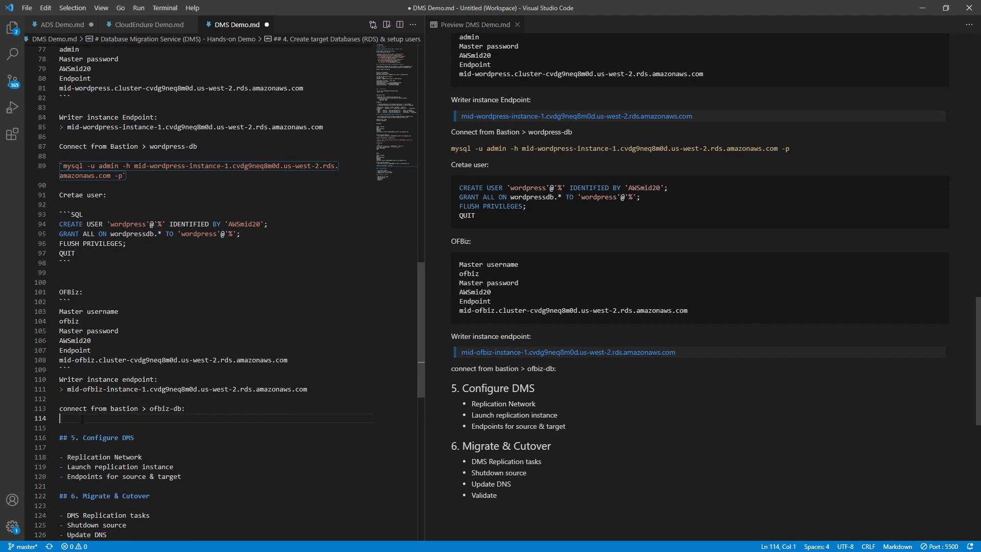
- Paste the psql command, swap its AURORA DNS placeholder for the mid-ofbiz endpoint, and backtick-format it
{"action": "type", "text": "sudo psql postgres --username=ofbiz -h  <INSERT AURORA DNS VALUE FROM STEP 12>\\n"}
{"action": "key", "text": "Return"}
{"action": "key", "text": "Up"}
{"action": "key", "text": "Up"}
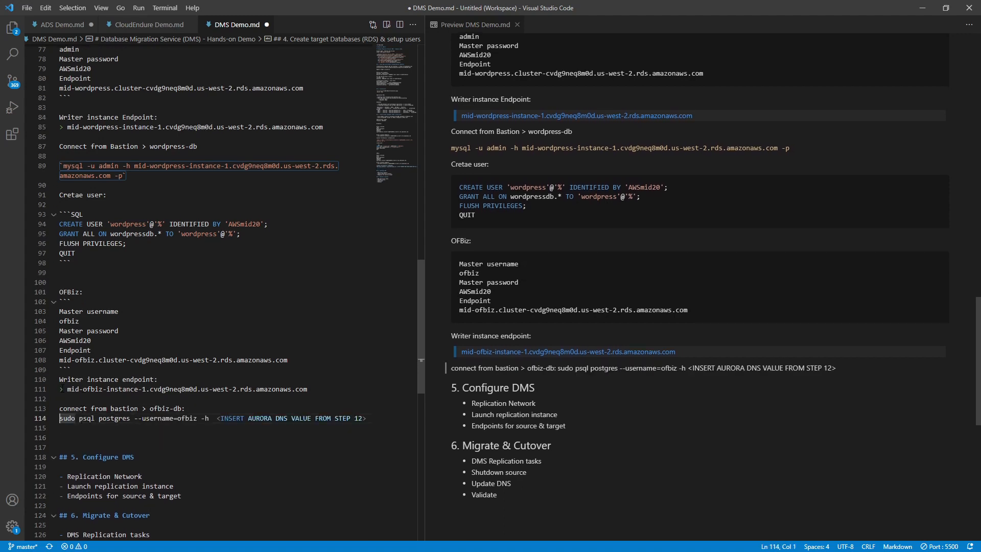
{"action": "left_click", "coordinate": [66, 389]}
{"action": "left_click", "coordinate": [307, 389], "text": "shift"}
{"action": "key", "text": "ctrl+c"}
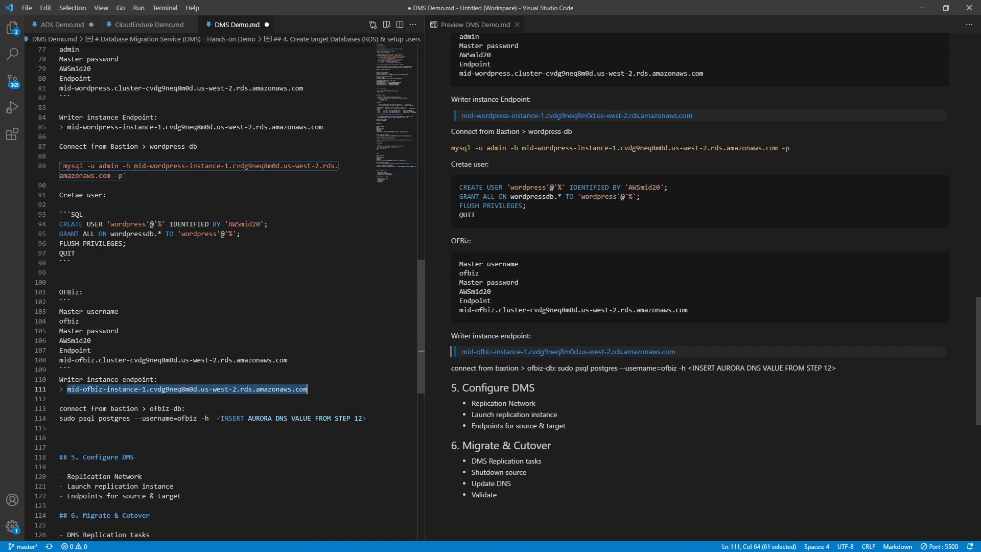
{"action": "left_click", "coordinate": [218, 418]}
{"action": "left_click", "coordinate": [366, 417], "text": "shift"}
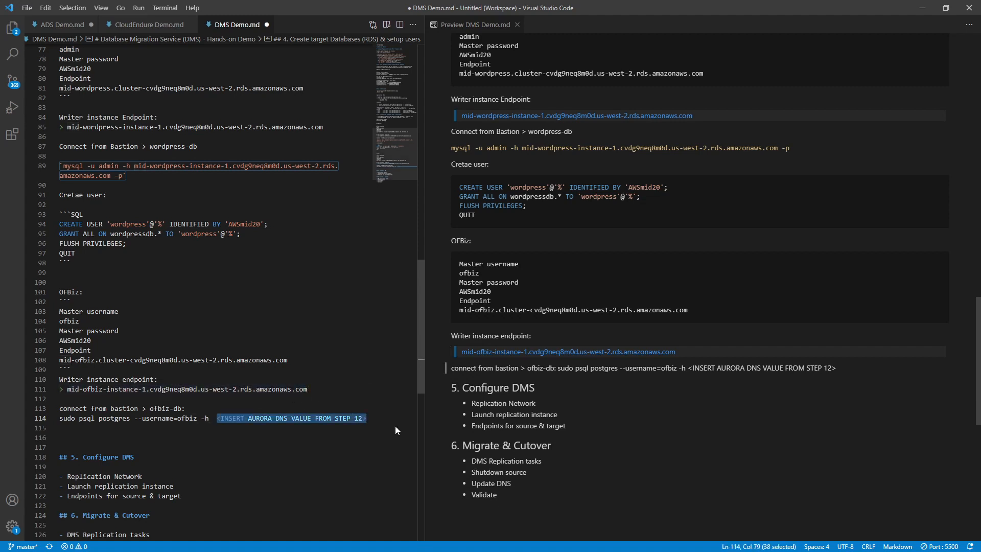
{"action": "key", "text": "ctrl+v"}
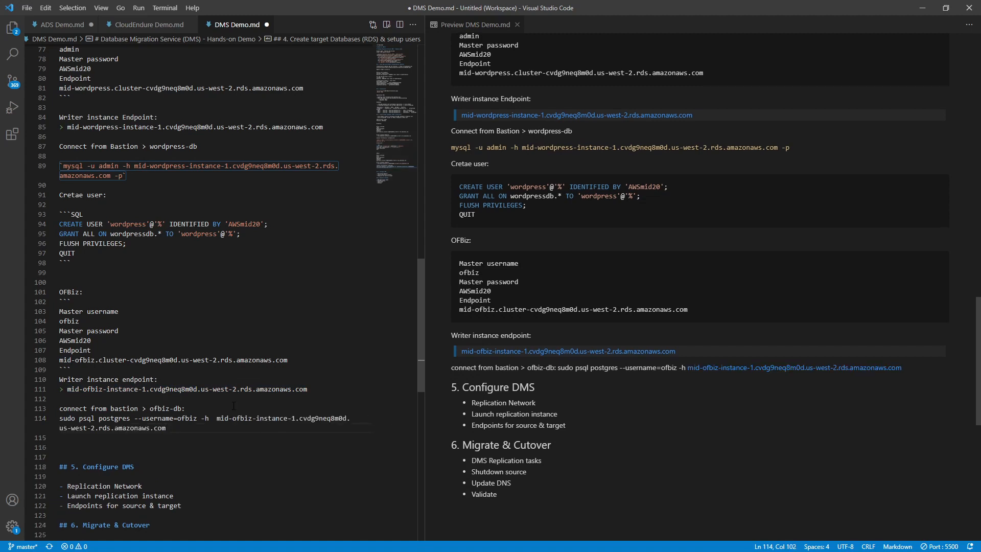
{"action": "key", "text": "Home"}
{"action": "key", "text": "Home"}
{"action": "key", "text": "shift+End"}
{"action": "key", "text": "shift+End"}
{"action": "key", "text": "ctrl+c"}
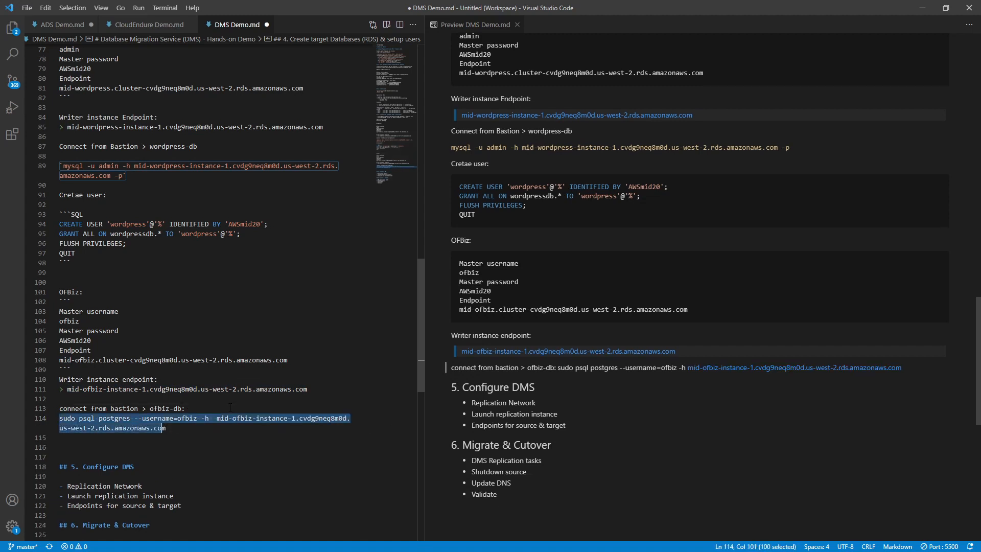
{"action": "type", "text": "`"}
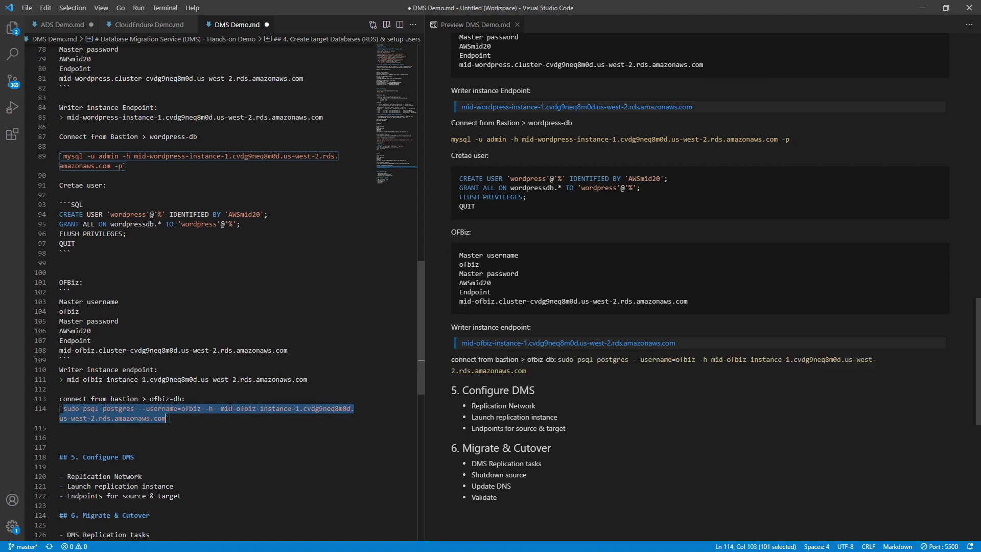
{"action": "key", "text": "alt+Tab"}
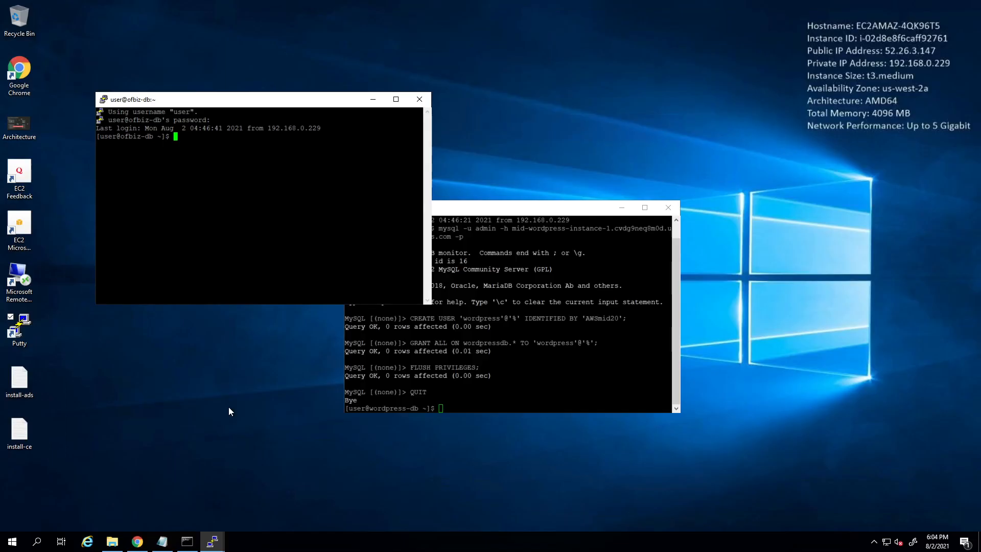
- Run the psql command in the ofbiz-db shell to connect to mid-ofbiz as ofbiz
{"action": "key", "text": "shift+Insert"}
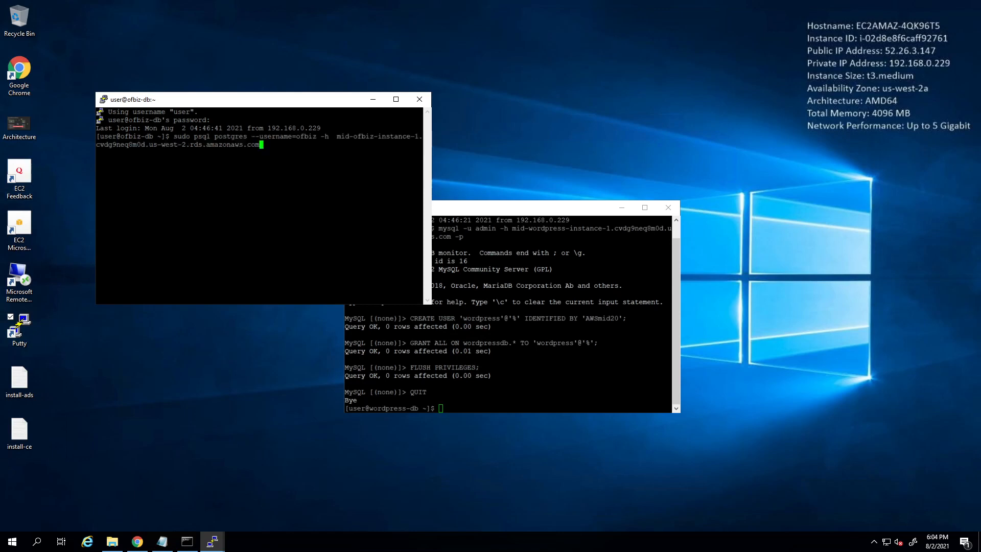
{"action": "key", "text": "Return"}
{"action": "key", "text": "Return"}
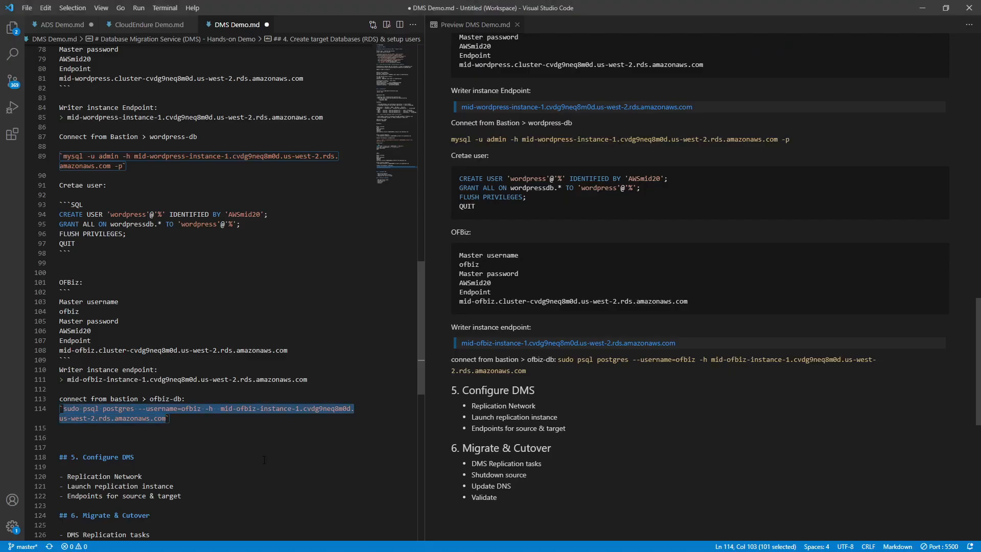
- Add a 'create databases:' heading below the psql command in the notes
{"action": "left_click", "coordinate": [132, 432]}
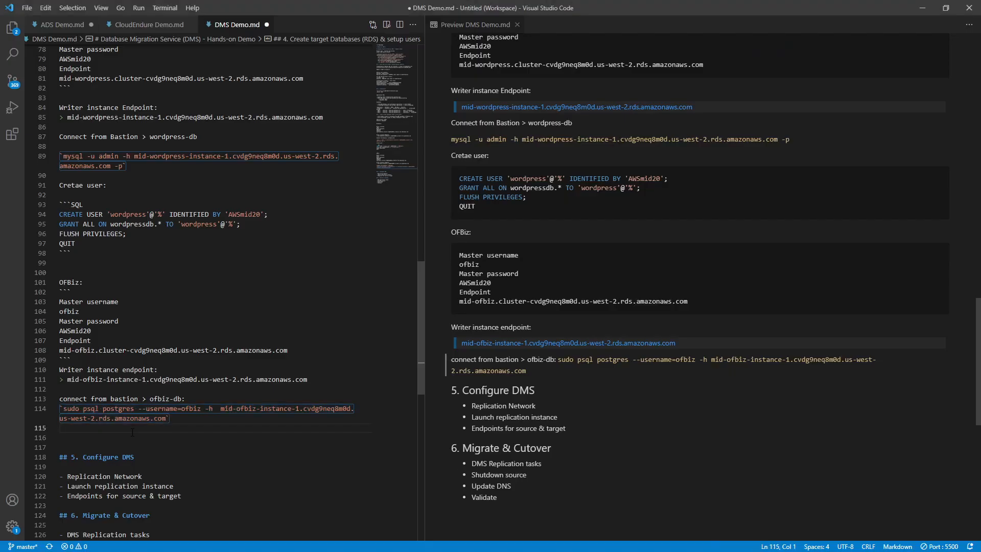
{"action": "key", "text": "Return"}
{"action": "type", "text": "creat da"}
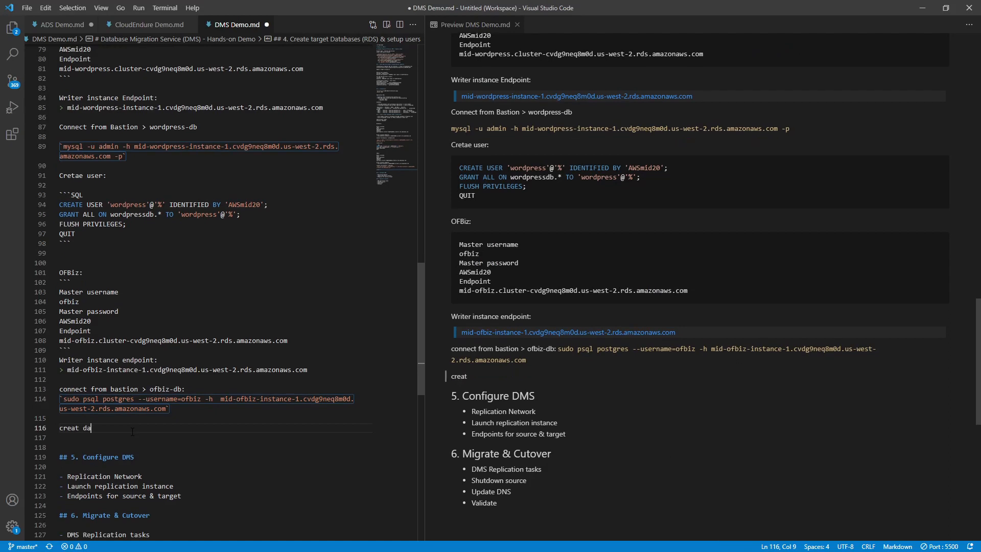
{"action": "type", "text": "tabases"}
{"action": "key", "text": "Home"}
{"action": "key", "text": "Right"}
{"action": "key", "text": "Right"}
{"action": "key", "text": "Right"}
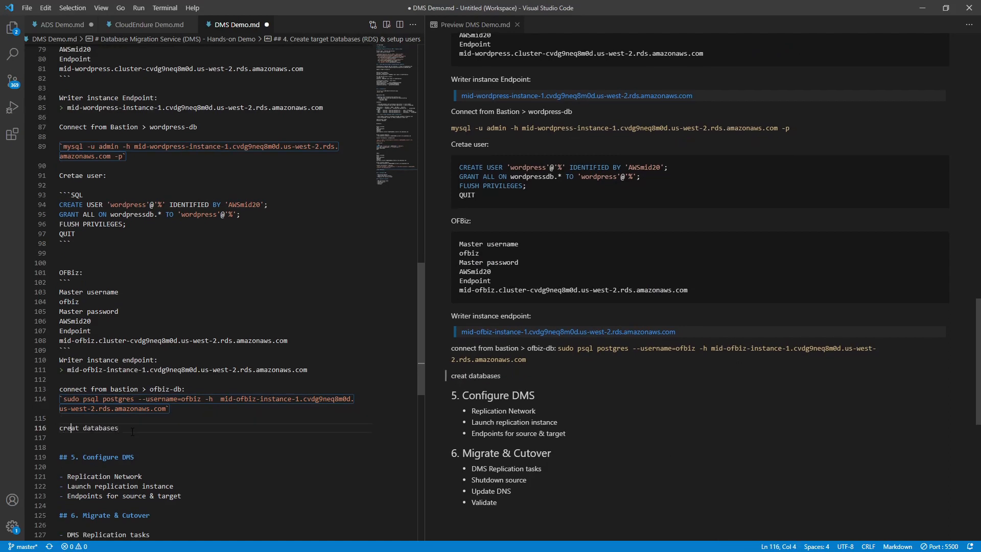
{"action": "key", "text": "Right"}
{"action": "key", "text": "Right"}
{"action": "type", "text": "w"}
{"action": "key", "text": "BackSpace"}
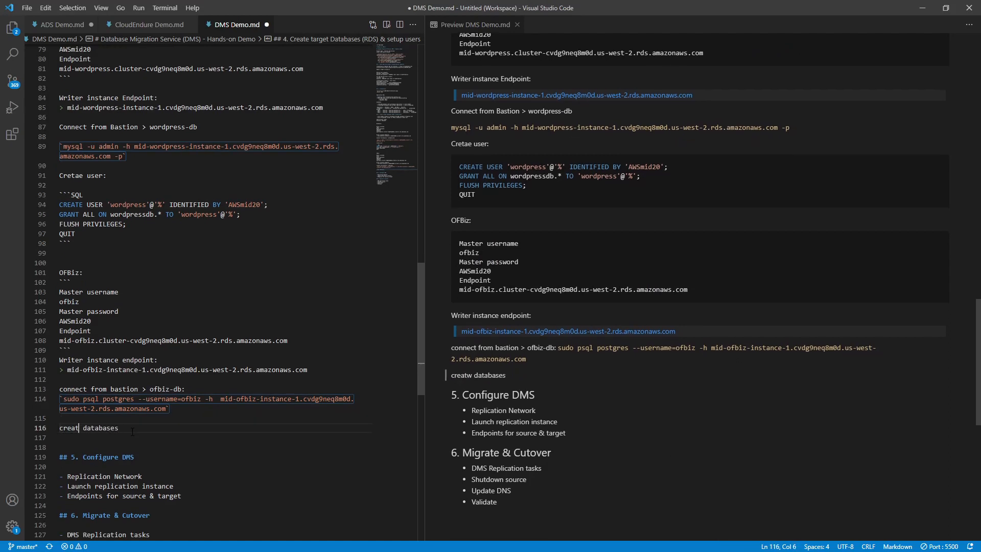
{"action": "type", "text": "e"}
{"action": "key", "text": "End"}
{"action": "type", "text": "\""}
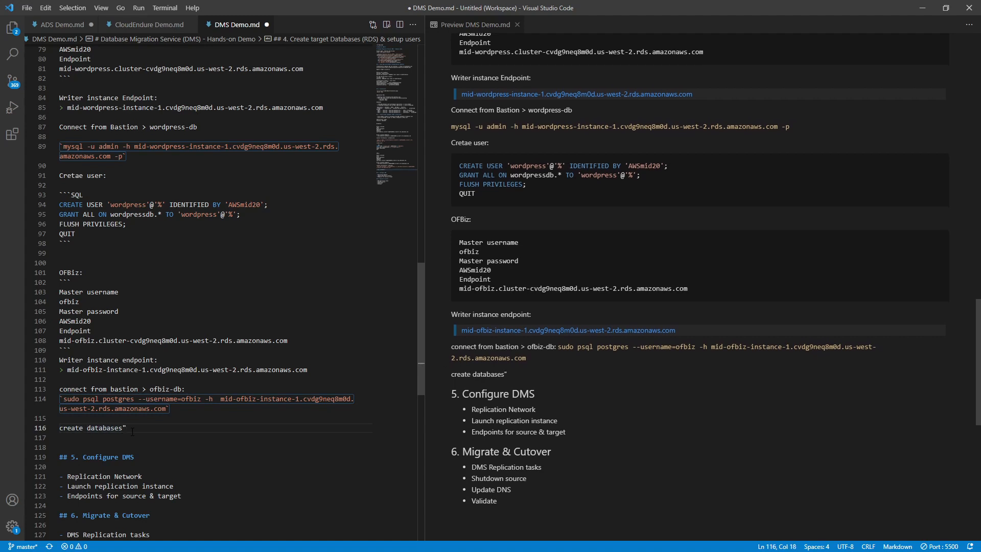
{"action": "key", "text": "BackSpace"}
{"action": "type", "text": ":"}
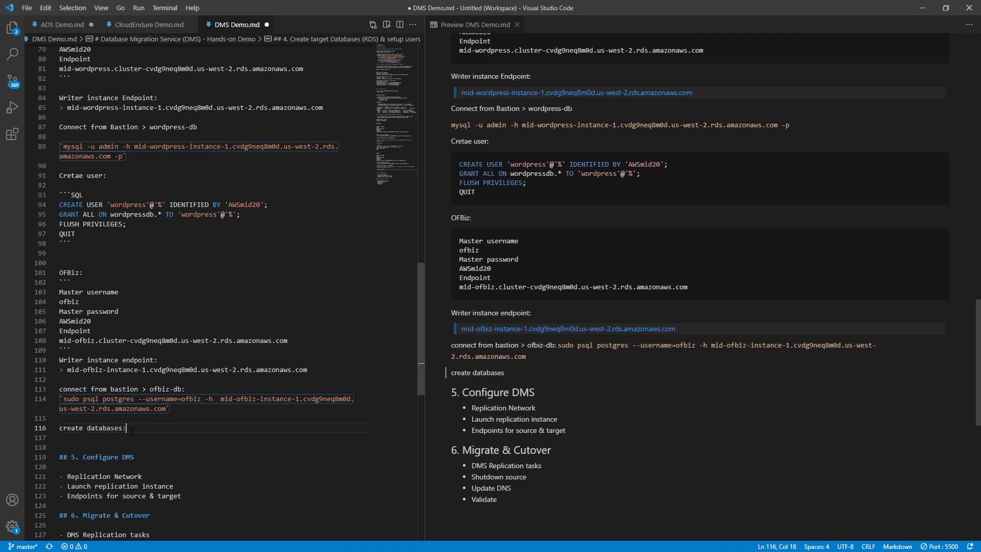
{"action": "key", "text": "Return"}
{"action": "key", "text": "Return"}
- Paste the database creation SQL inside a ```SQL code block and copy those commands
{"action": "type", "text": "```"}
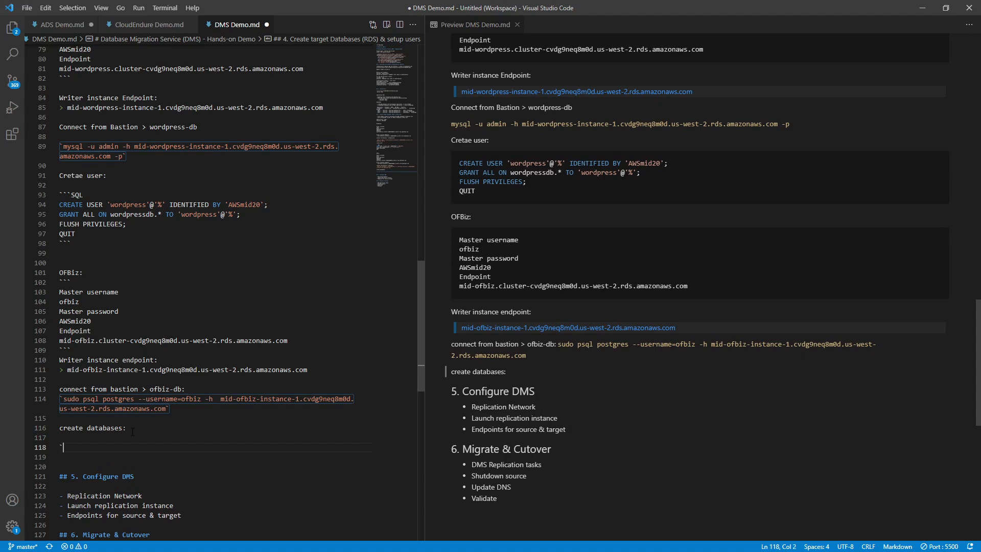
{"action": "scroll", "coordinate": [133, 432], "scroll_direction": "down", "scroll_amount": 2}
{"action": "type", "text": "SQL"}
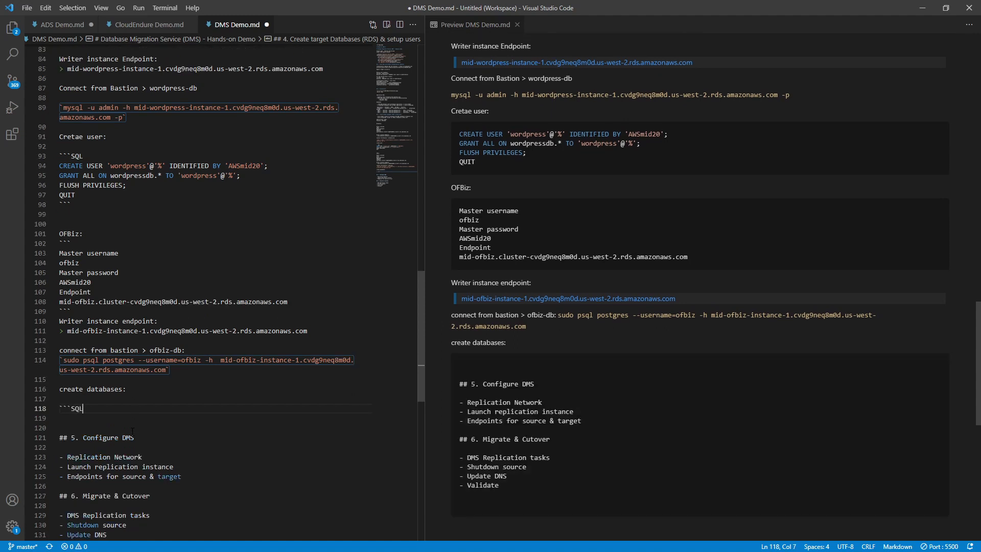
{"action": "key", "text": "Return"}
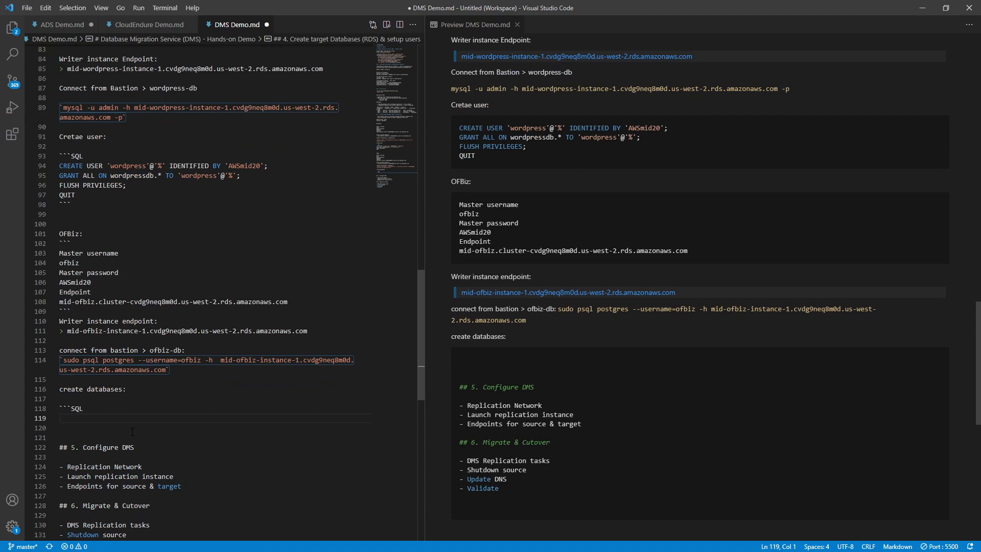
{"action": "type", "text": "CREATE DATABASE ofbiz; GRANT ALL PRIVILEGES ON DATABASE ofbiz TO ofbiz; CREATE DATABASE ofbizolap; GRANT ALL PRIVILEGES ON DATABASE ofbizolap TO ofbiz; CREATE DATABASE ofbiztenant; GRANT ALL PRIVILEGES ON DATABASE ofbiztenant TO ofbiz; \\q"}
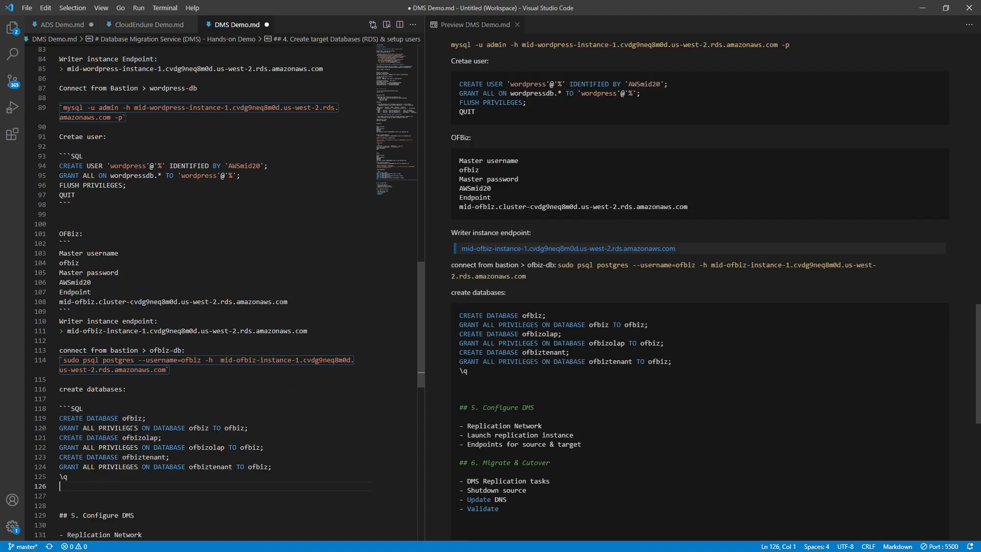
{"action": "type", "text": "```"}
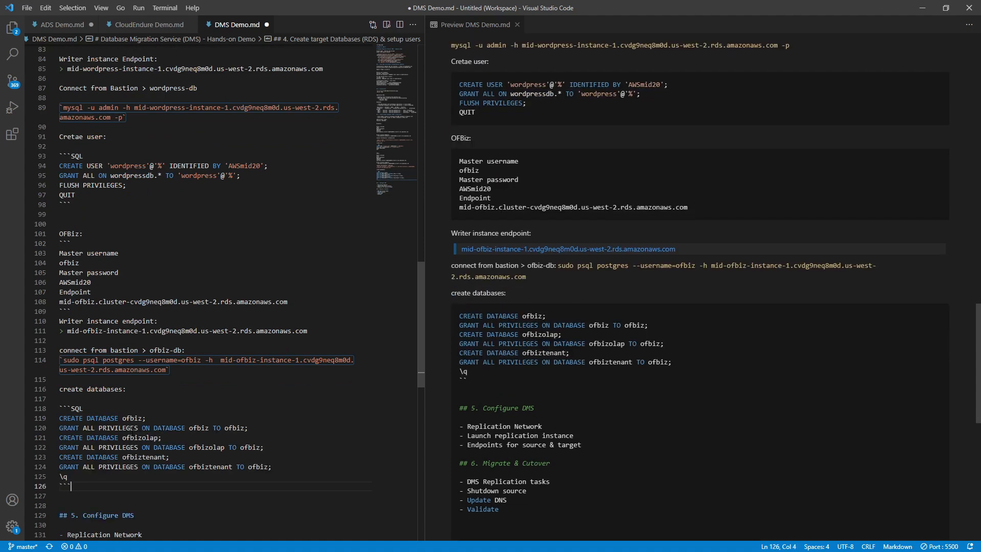
{"action": "scroll", "coordinate": [154, 449], "scroll_direction": "down", "scroll_amount": 1}
{"action": "left_click_drag", "start_coordinate": [68, 456], "coordinate": [24, 398]}
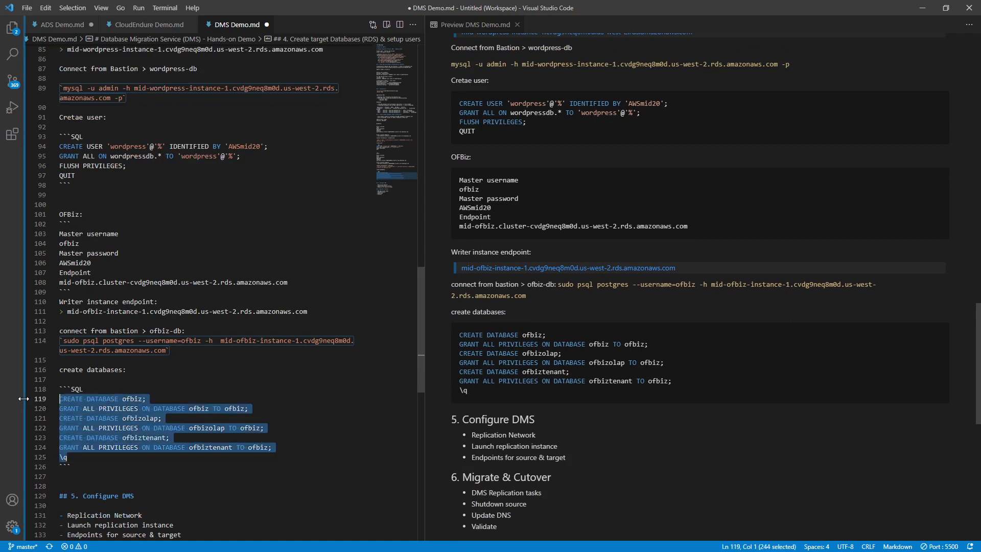
{"action": "key", "text": "alt+Tab"}
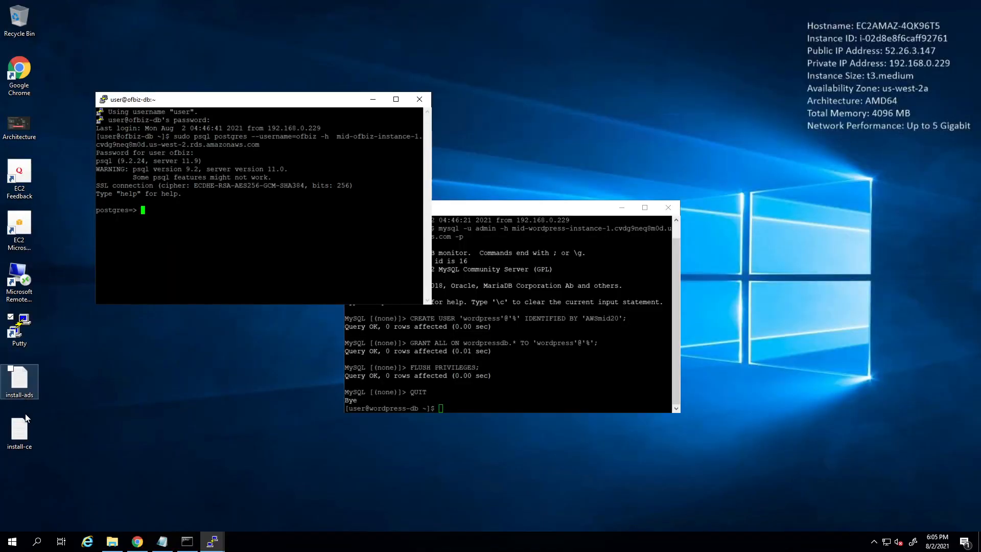
- Run the pasted SQL in psql to create ofbiz, ofbizolap and ofbiztenant, then quit psql
{"action": "type", "text": "CREATE DATABASE ofbiz;"}
{"action": "key", "text": "Return"}
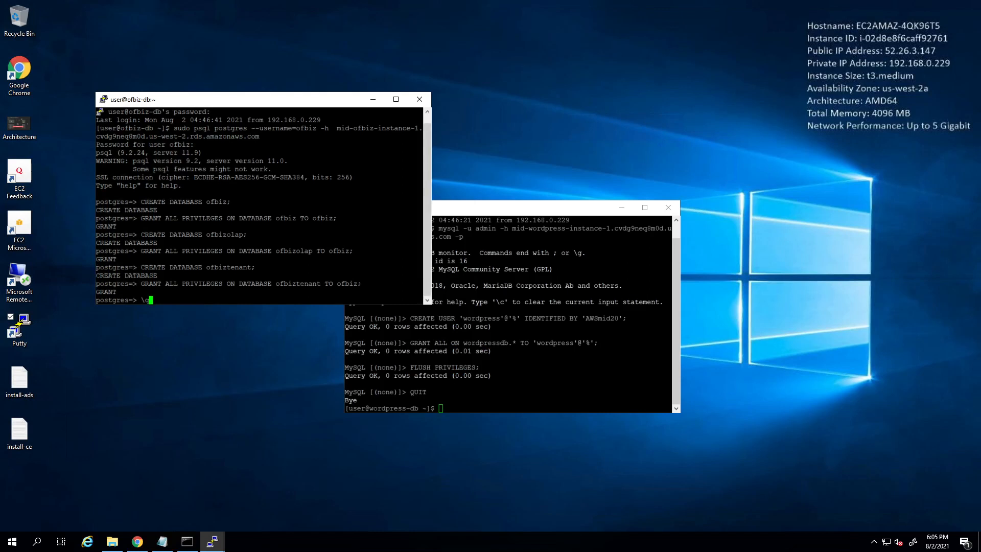
{"action": "key", "text": "Return"}
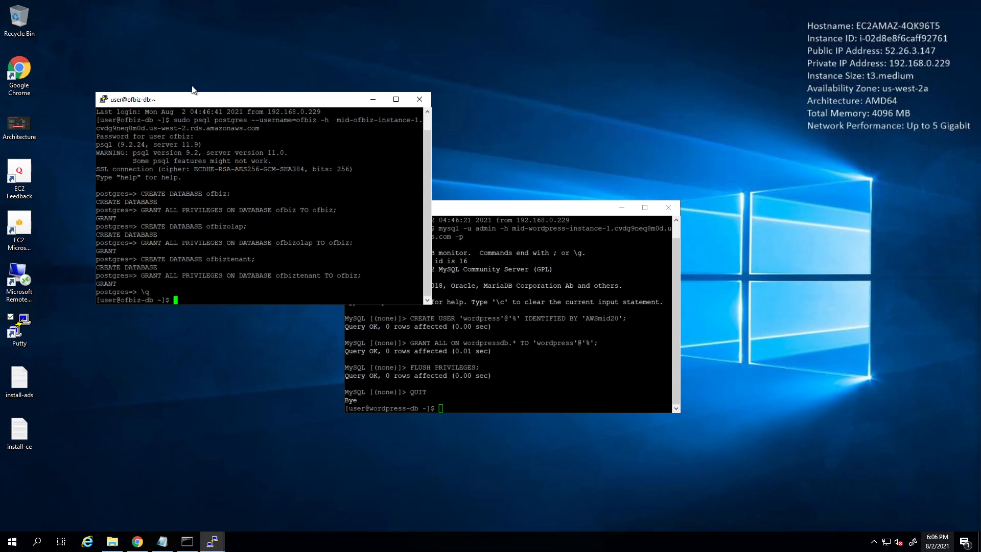
- Rearrange the wordpress-db and ofbiz-db PuTTY windows and minimize the remote desktop
{"action": "left_click", "coordinate": [501, 206]}
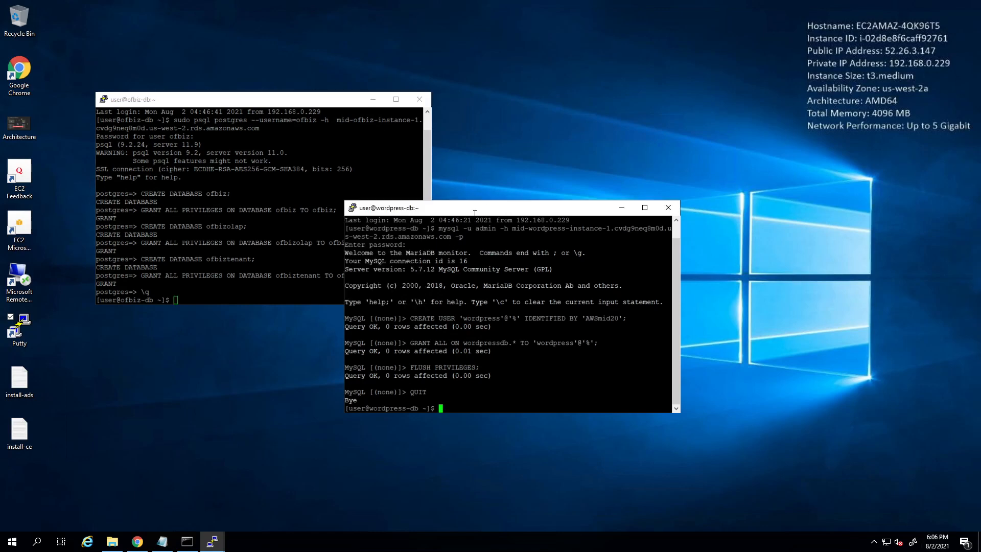
{"action": "left_click_drag", "start_coordinate": [499, 210], "coordinate": [543, 198]}
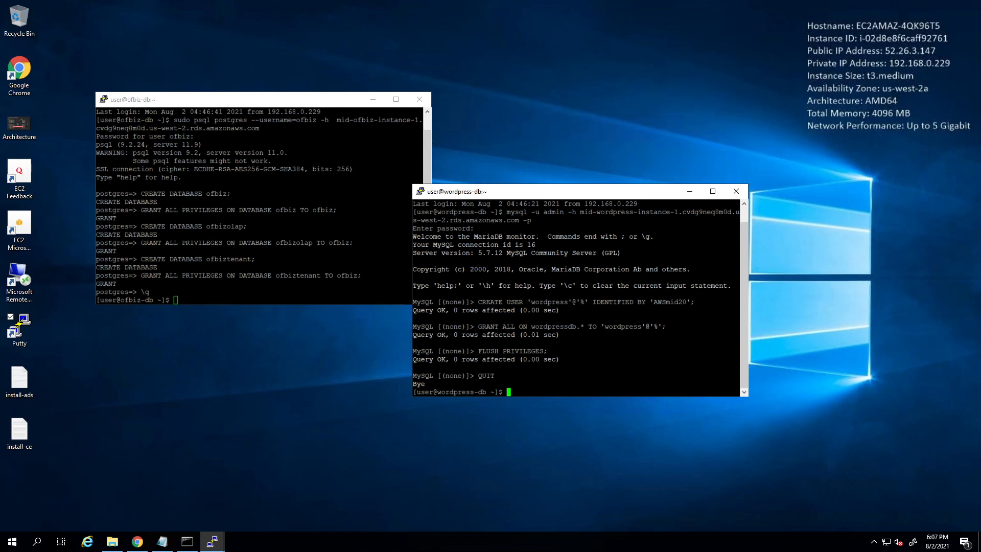
{"action": "left_click", "coordinate": [306, 105]}
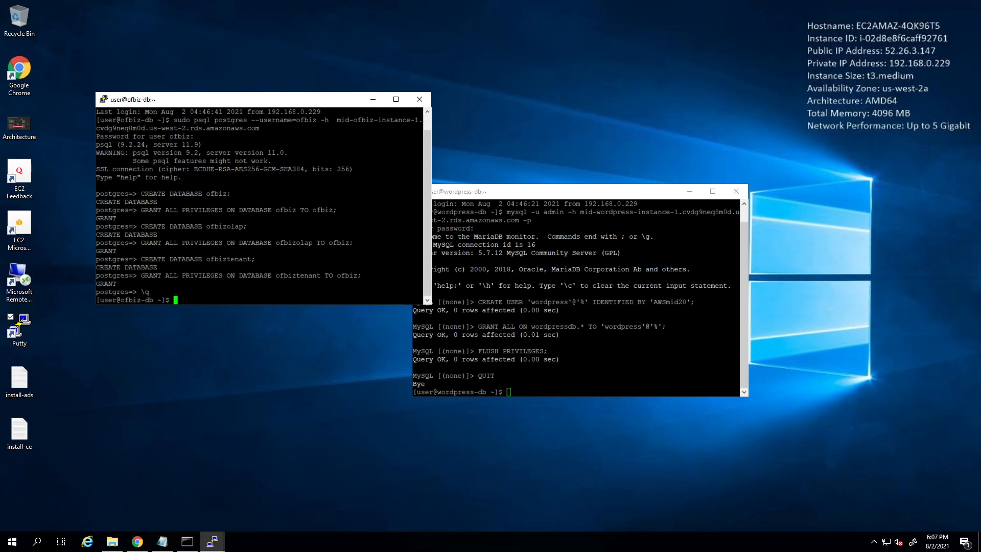
{"action": "mouse_move", "coordinate": [572, 5]}
{"action": "left_click", "coordinate": [595, 6]}
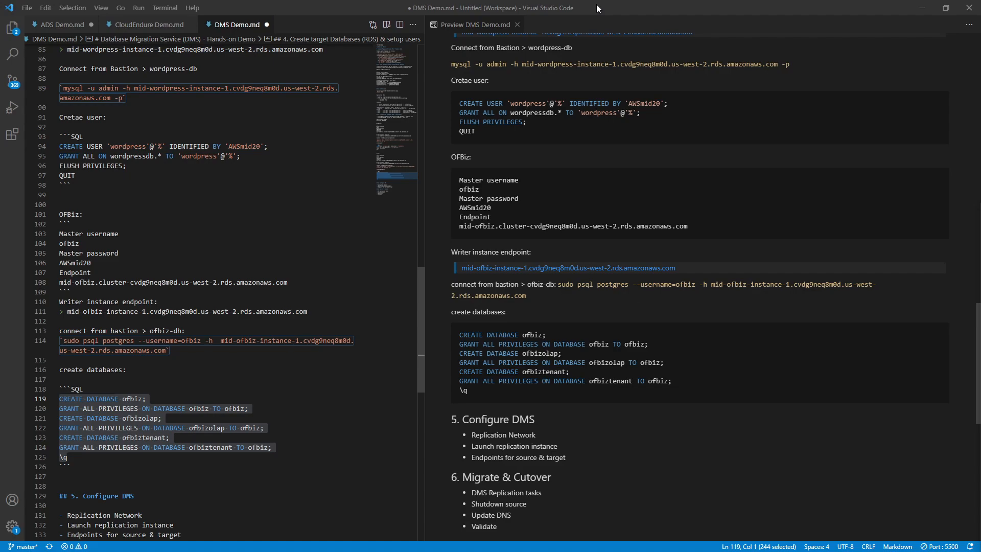
- Search 'dms' in the AWS console and open Database Migration Service in a new tab
{"action": "key", "text": "alt+Tab"}
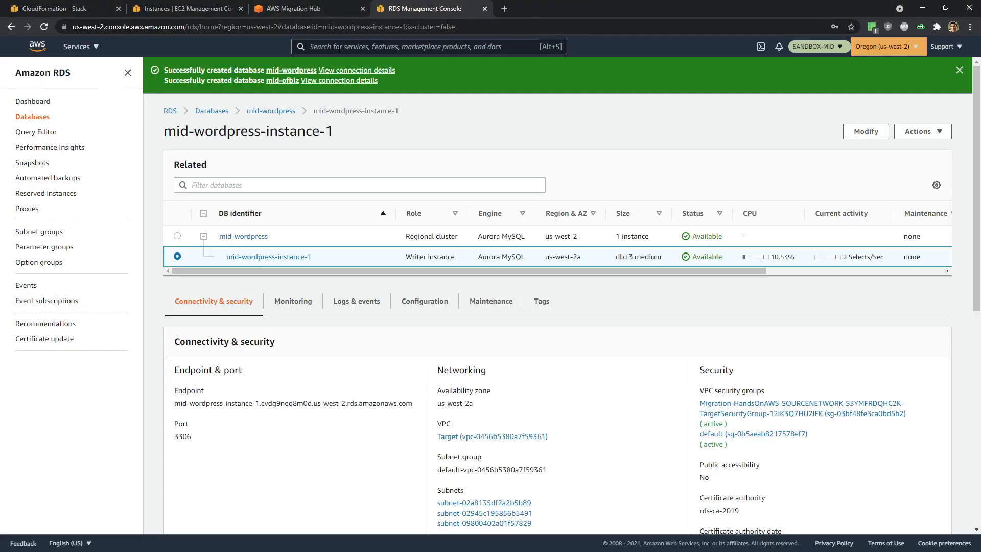
{"action": "left_click", "coordinate": [302, 9]}
{"action": "key", "text": "Escape"}
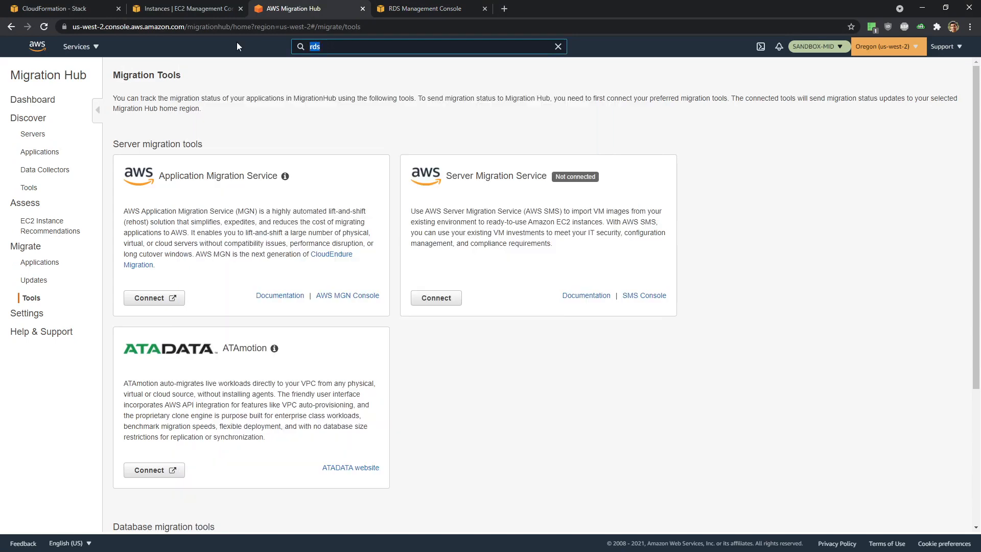
{"action": "type", "text": "dms"}
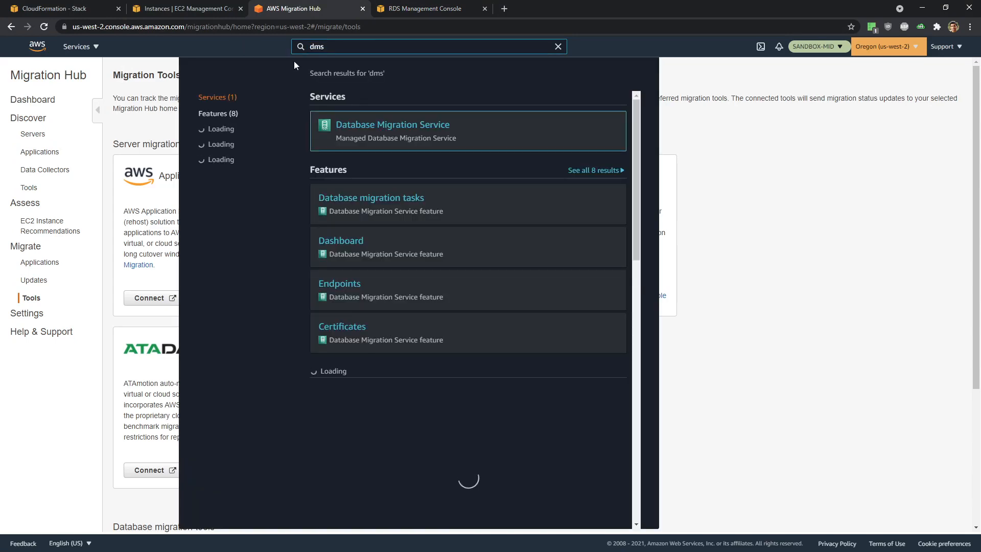
{"action": "middle_click", "coordinate": [417, 123]}
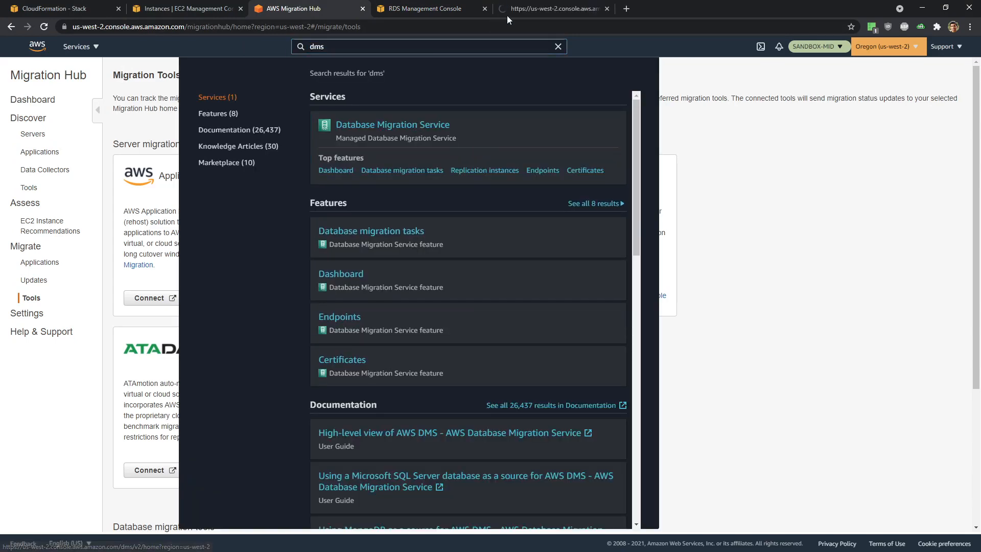
{"action": "left_click", "coordinate": [528, 10]}
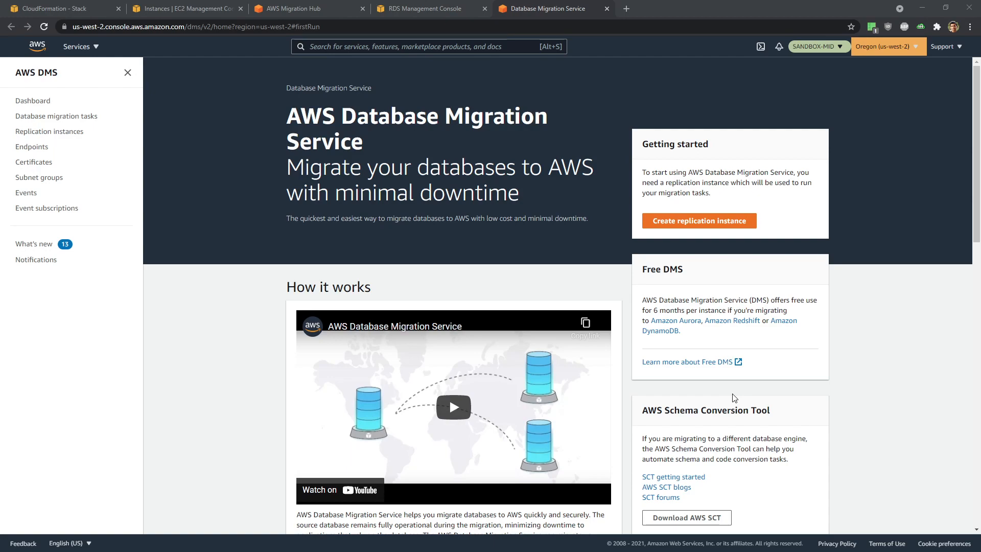
{"action": "key", "text": "alt+Tab"}
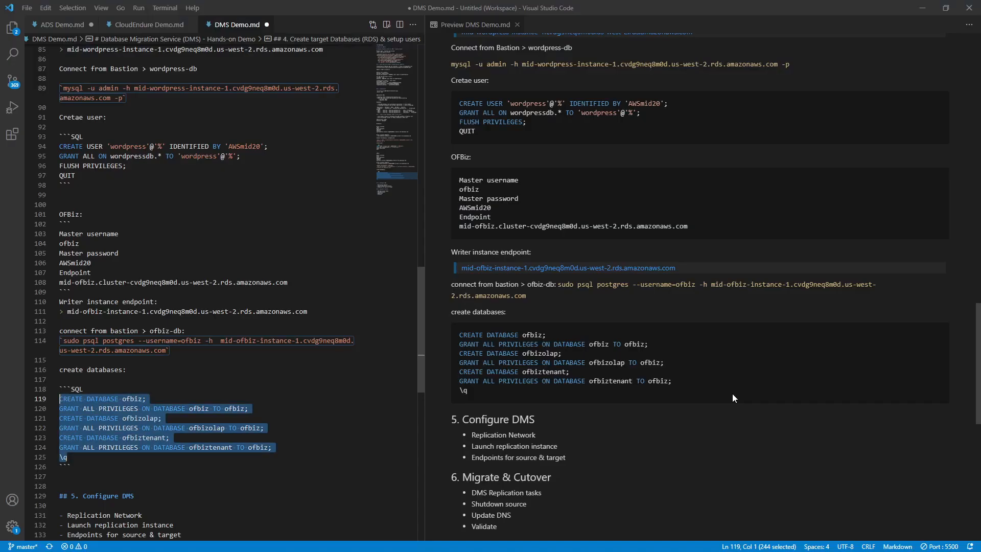
- Read the Configure DMS section in the DMS Demo.md preview, then minimize Visual Studio Code
{"action": "left_click", "coordinate": [580, 455]}
{"action": "scroll", "coordinate": [581, 450], "scroll_direction": "down", "scroll_amount": 2}
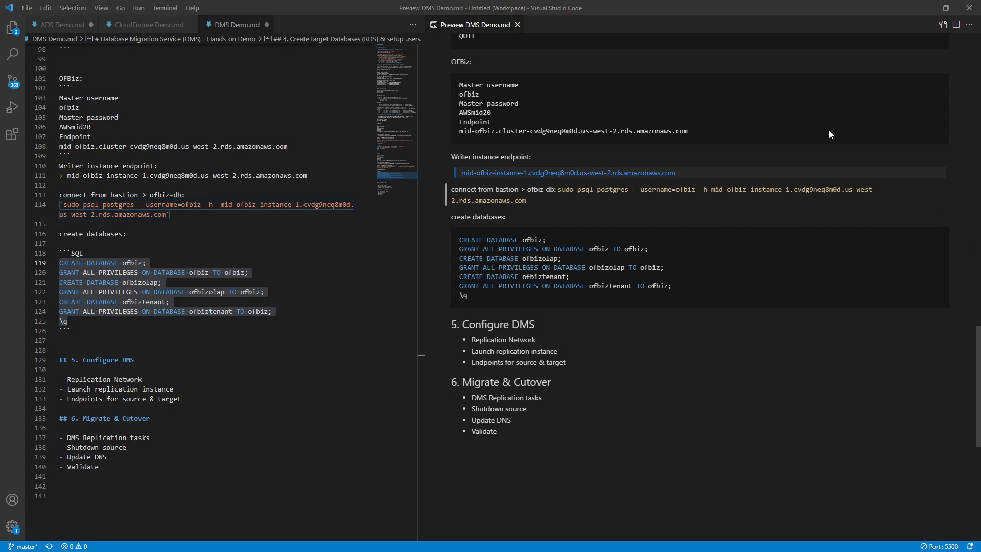
{"action": "left_click", "coordinate": [918, 9]}
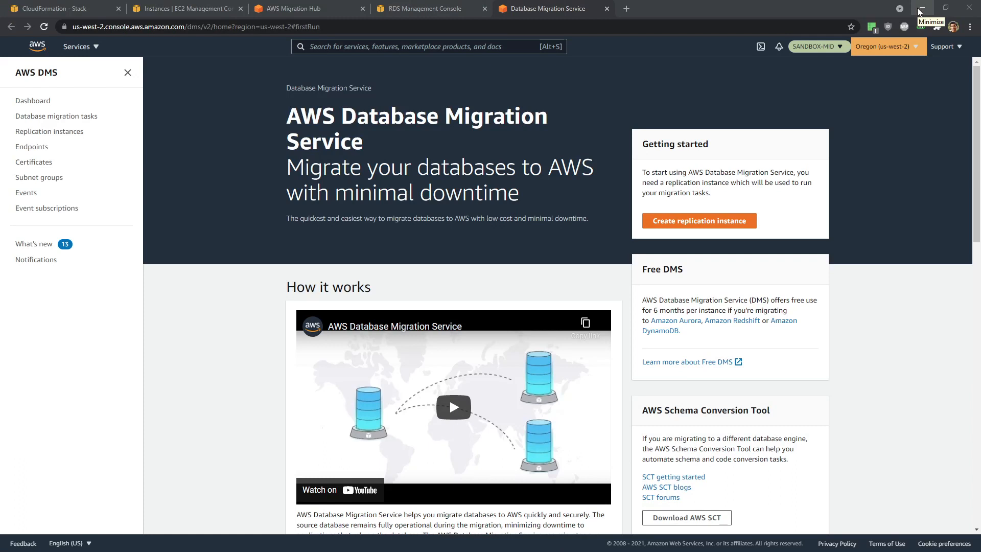
- Start a replication subnet group named WP-SubnetGroup (same description) in the Target VPC
{"action": "left_click", "coordinate": [45, 179]}
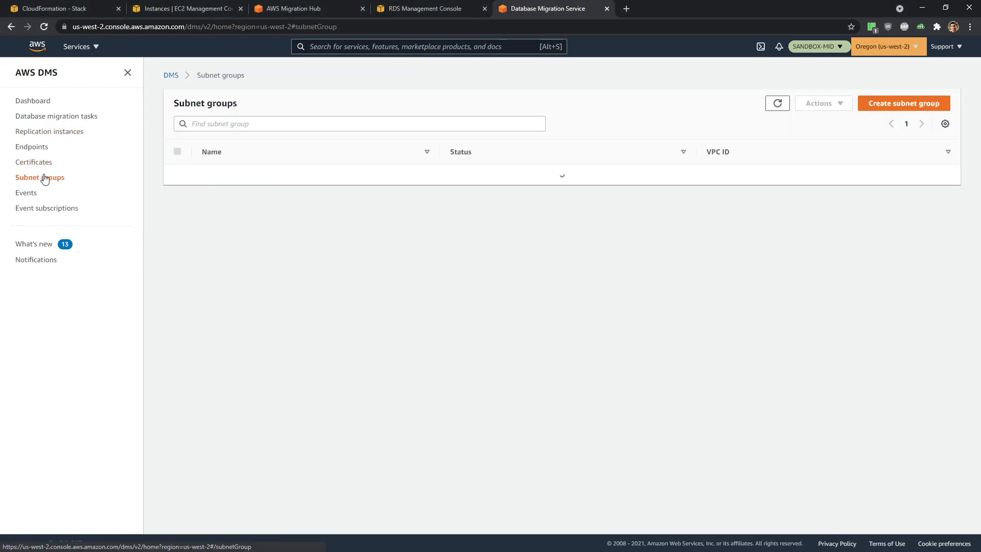
{"action": "left_click", "coordinate": [889, 105]}
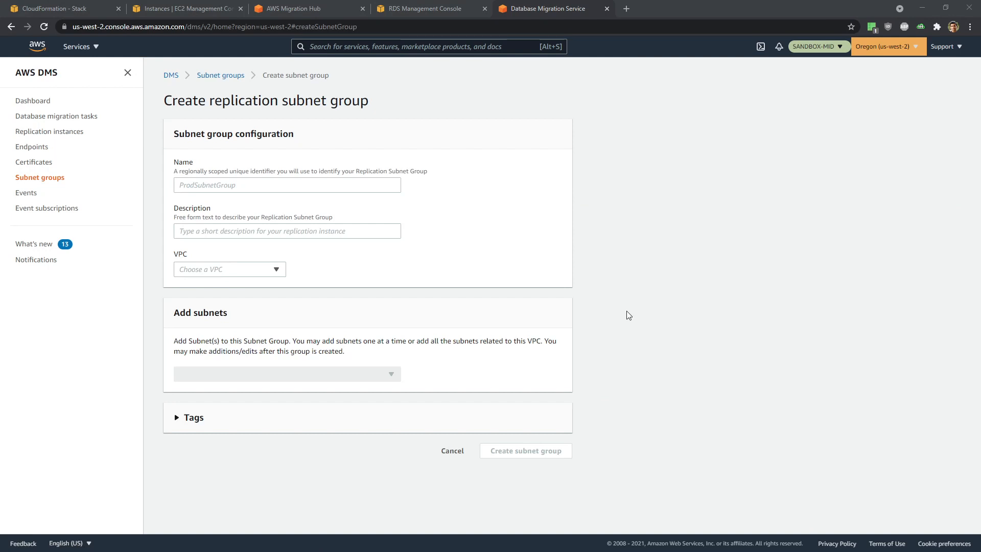
{"action": "left_click", "coordinate": [200, 185]}
{"action": "type", "text": "WP-SubnetGroup"}
{"action": "left_click", "coordinate": [213, 230]}
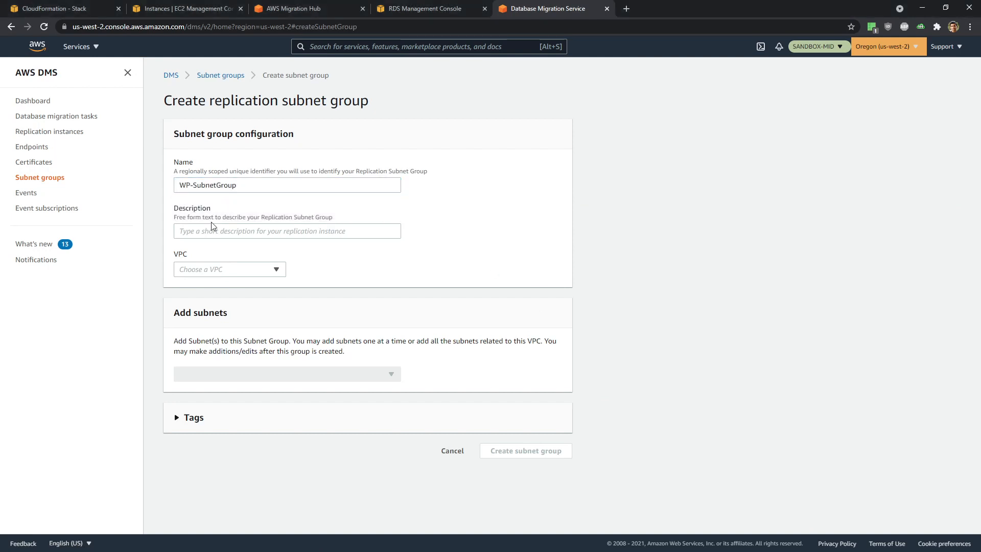
{"action": "type", "text": "WP-SubnetGroup"}
{"action": "left_click", "coordinate": [523, 266]}
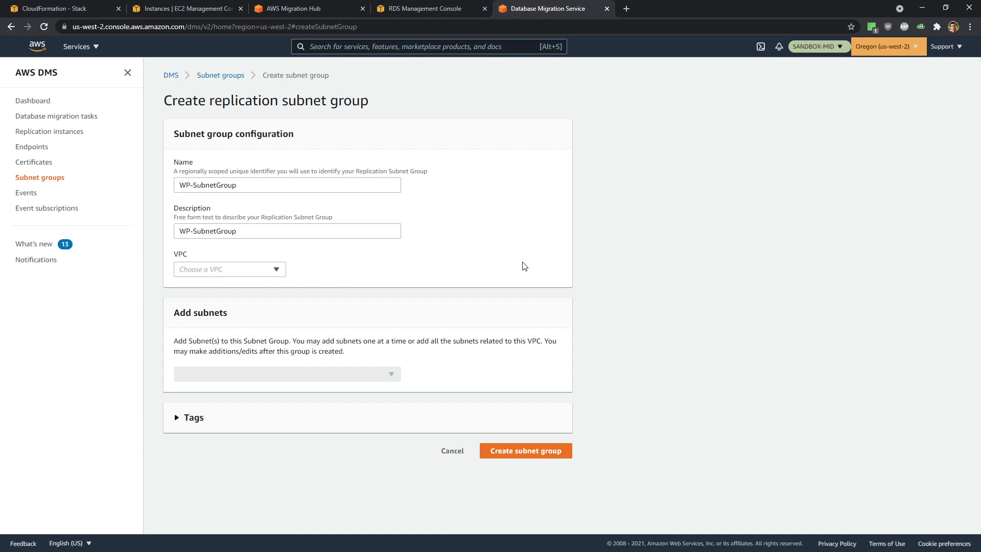
{"action": "left_click", "coordinate": [229, 270]}
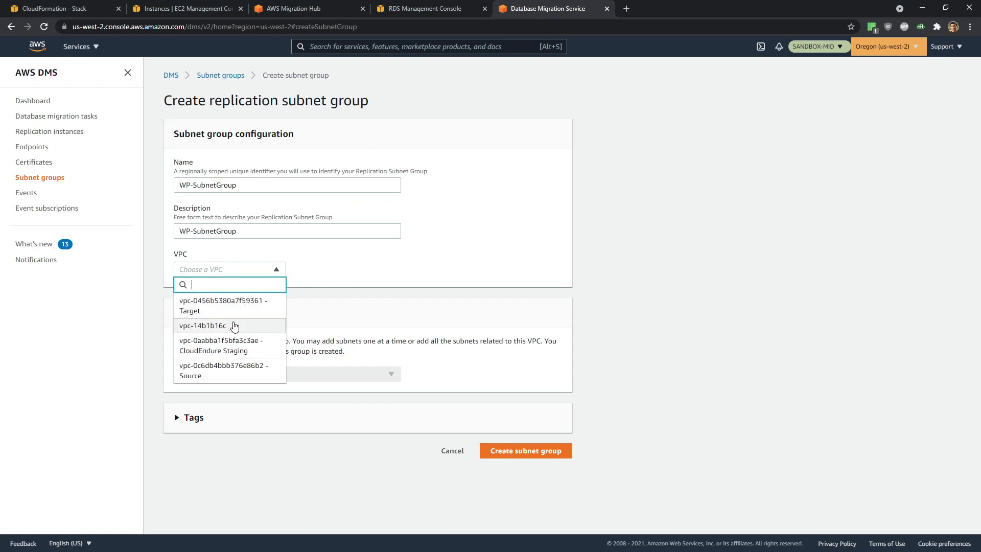
{"action": "left_click", "coordinate": [243, 305]}
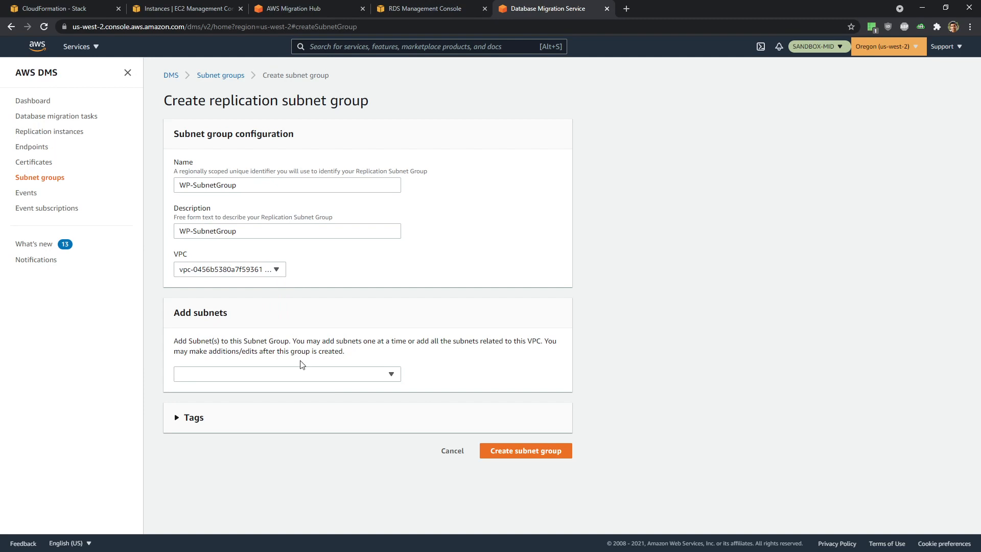
{"action": "left_click", "coordinate": [513, 452]}
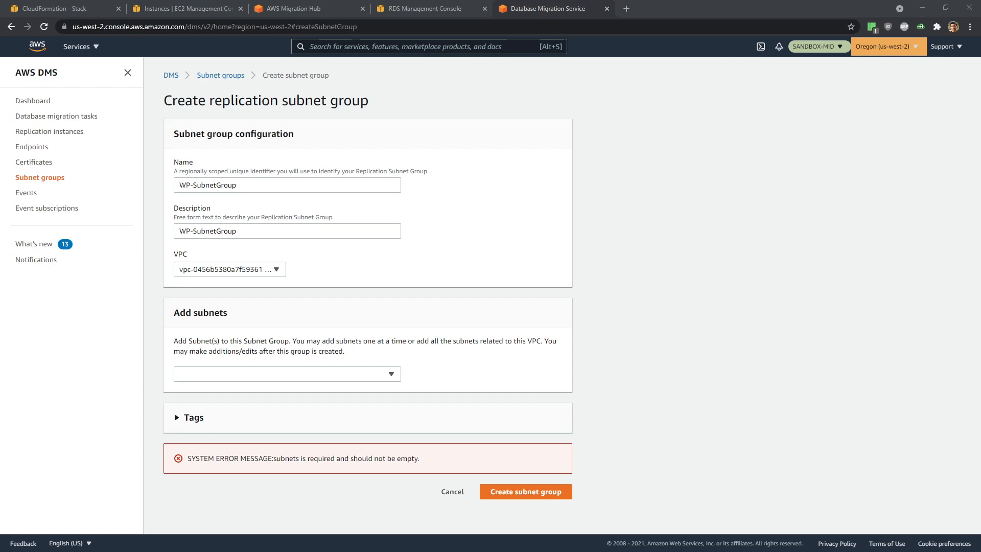
- Add the TargetAurora and TargetPrivate subnets and create wp-subnetgroup
{"action": "left_click", "coordinate": [348, 379]}
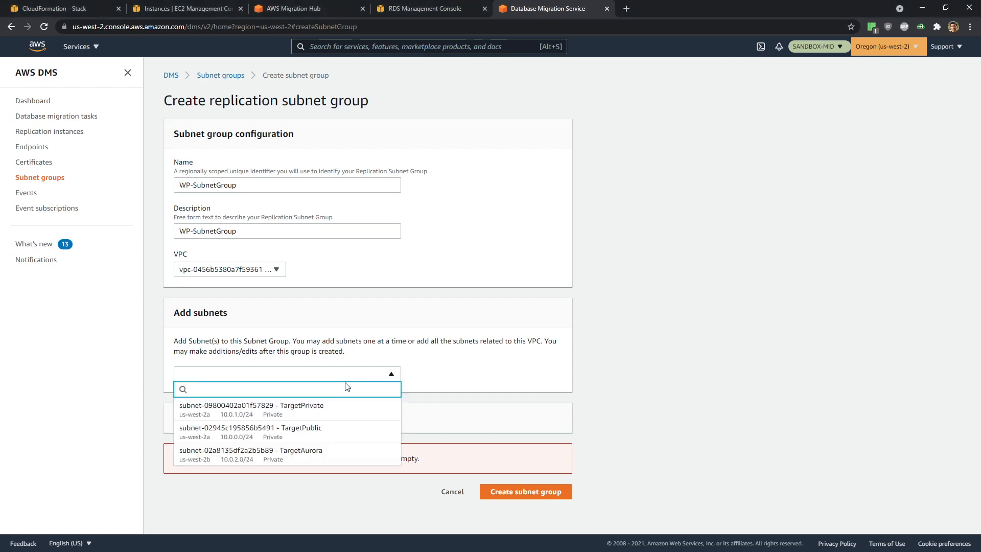
{"action": "left_click", "coordinate": [331, 453]}
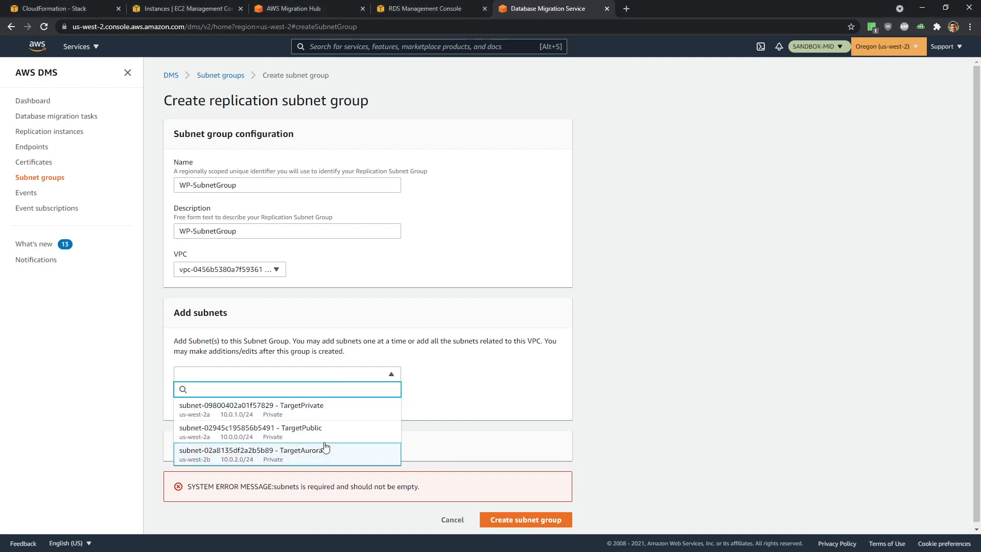
{"action": "left_click", "coordinate": [330, 411]}
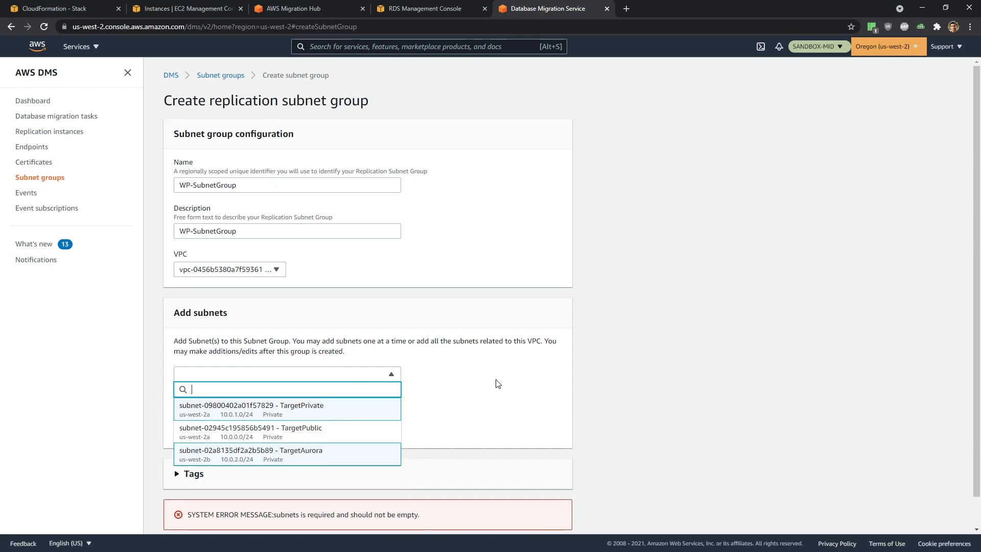
{"action": "left_click", "coordinate": [500, 383]}
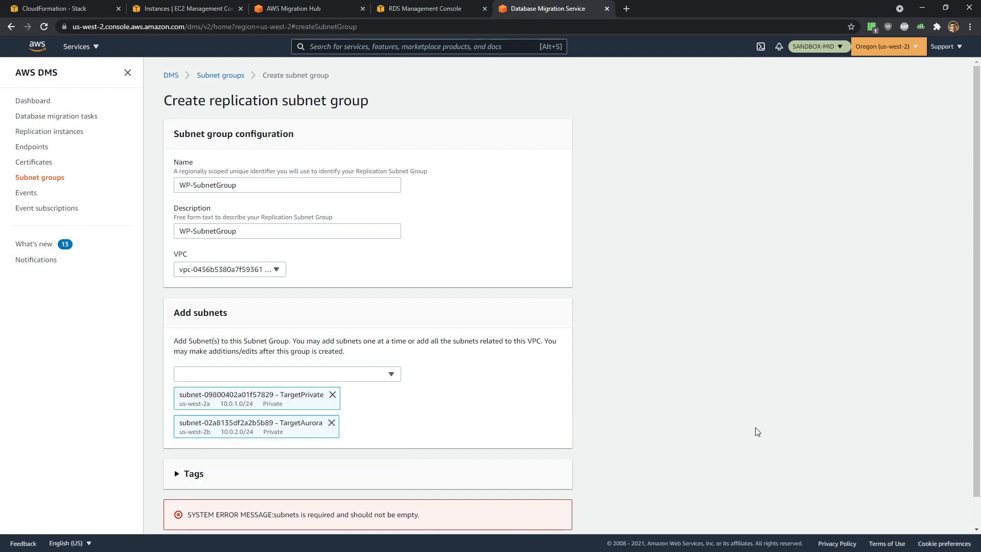
{"action": "scroll", "coordinate": [758, 432], "scroll_direction": "down", "scroll_amount": 1}
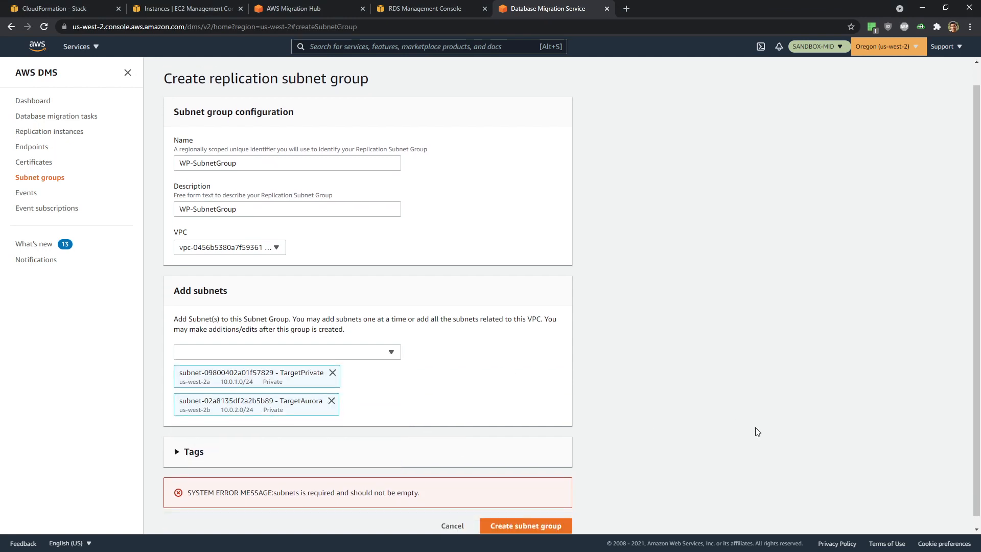
{"action": "left_click", "coordinate": [546, 517]}
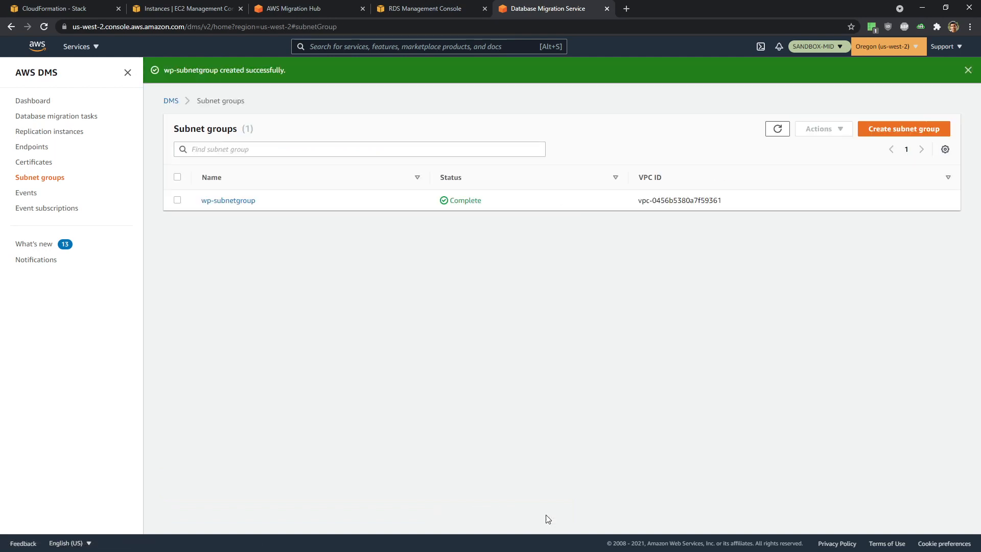
{"action": "left_click", "coordinate": [892, 130]}
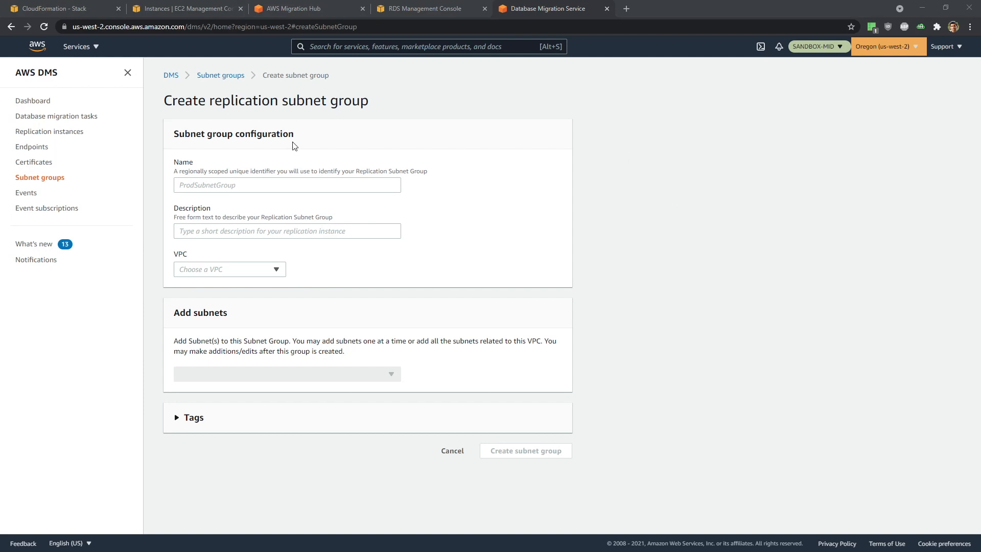
- Create OFBiz-SubnetGroup in the Target VPC with the TargetAurora and TargetPrivate subnets
{"action": "left_click", "coordinate": [278, 185]}
{"action": "type", "text": "OFBiz-SubnetGroup"}
{"action": "left_click", "coordinate": [258, 230]}
{"action": "type", "text": "OFBiz-SubnetGroup"}
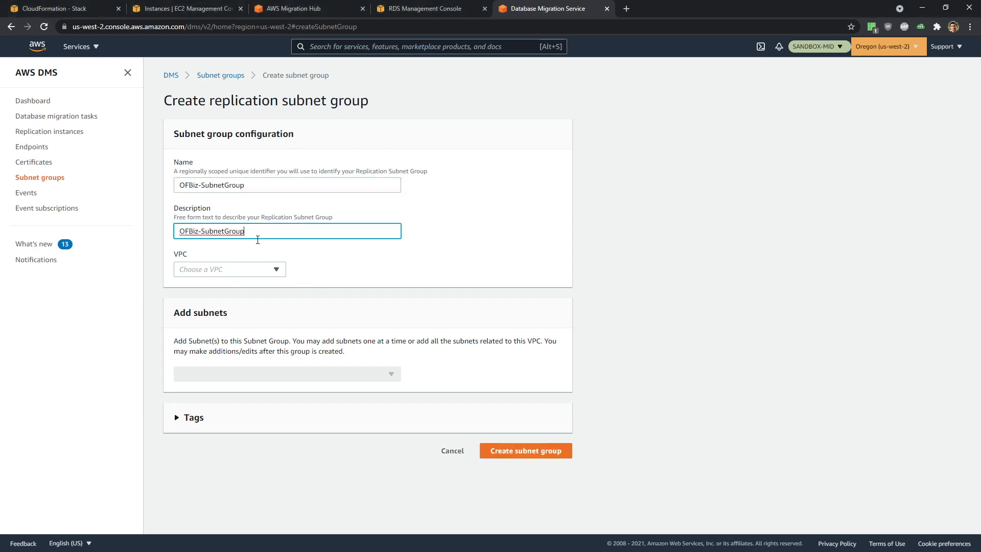
{"action": "left_click", "coordinate": [257, 270]}
{"action": "left_click", "coordinate": [252, 313]}
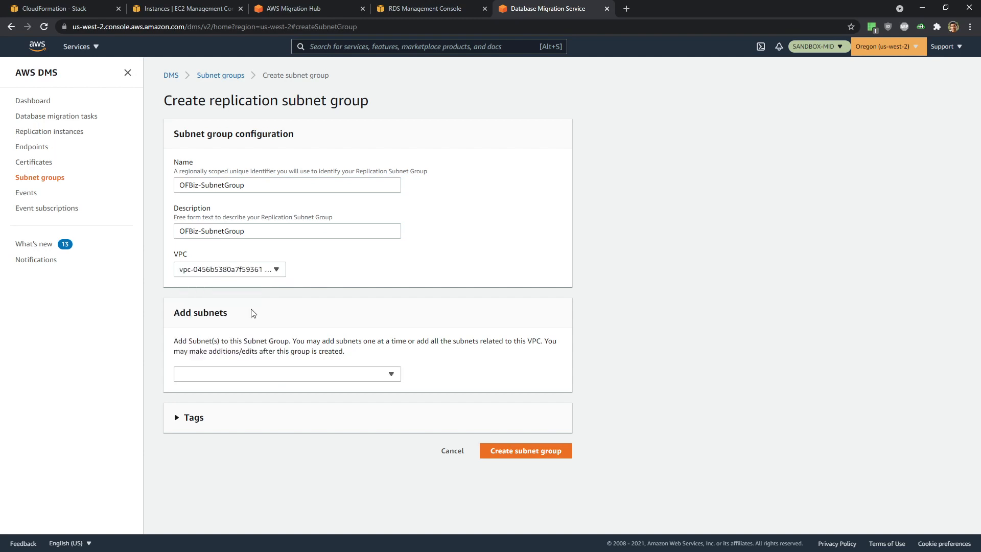
{"action": "left_click", "coordinate": [272, 380]}
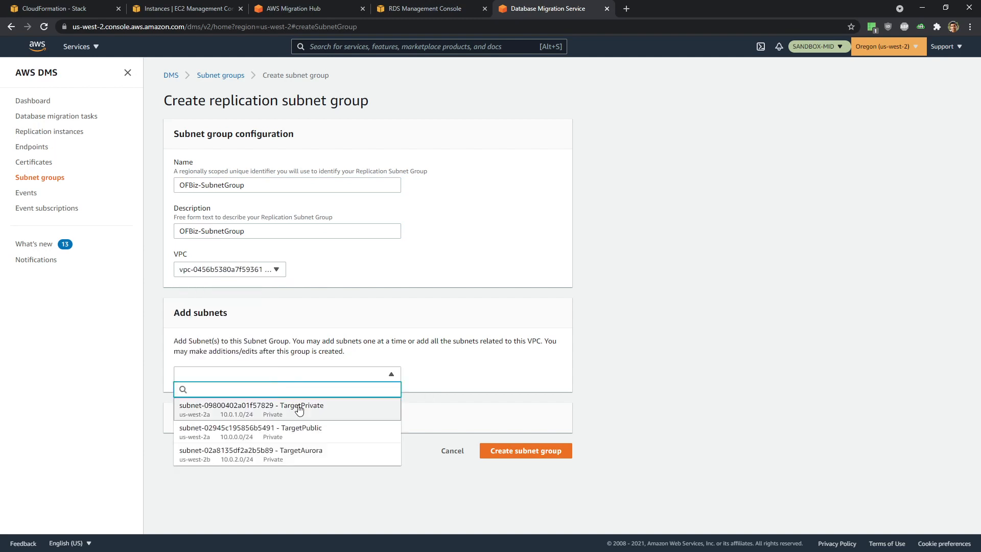
{"action": "left_click", "coordinate": [319, 452]}
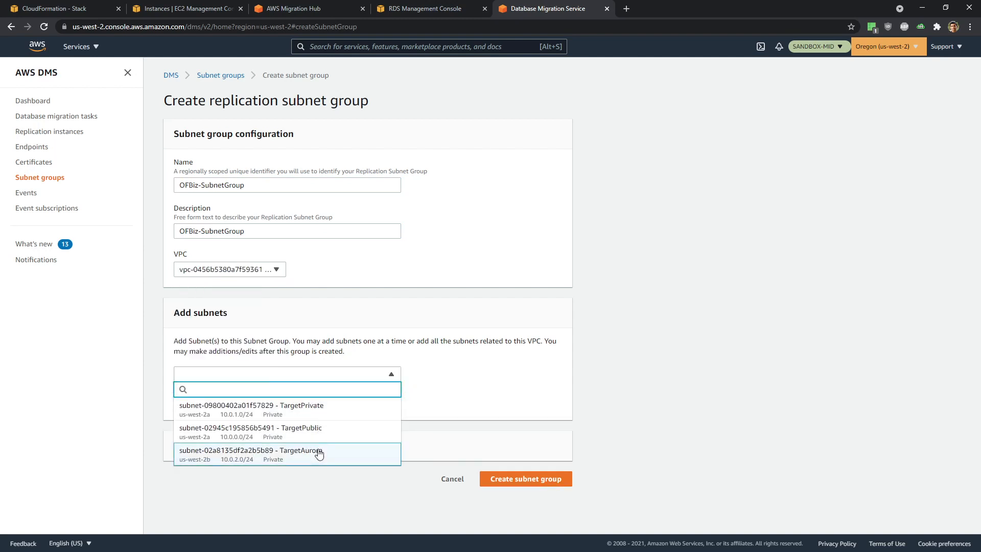
{"action": "left_click", "coordinate": [241, 412]}
{"action": "left_click", "coordinate": [674, 394]}
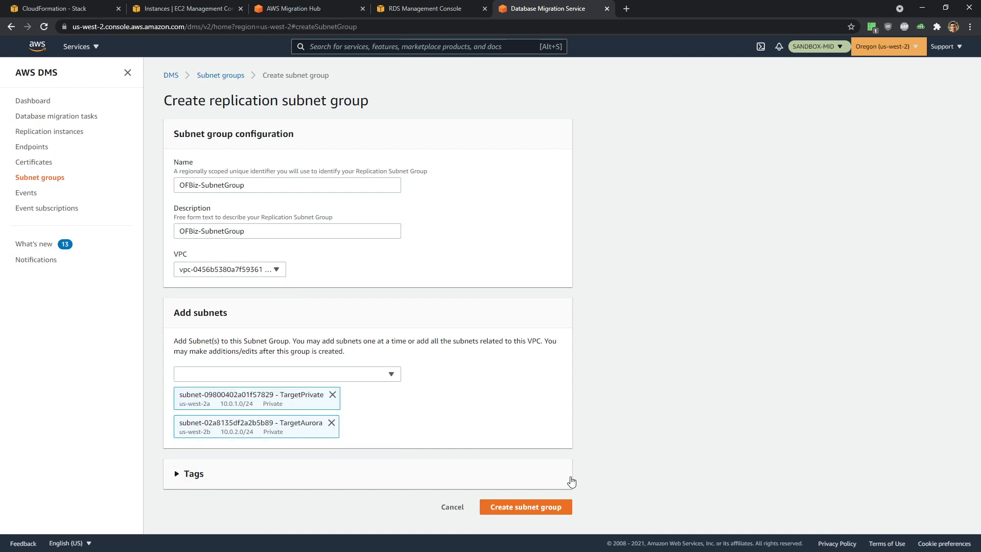
{"action": "left_click", "coordinate": [552, 507]}
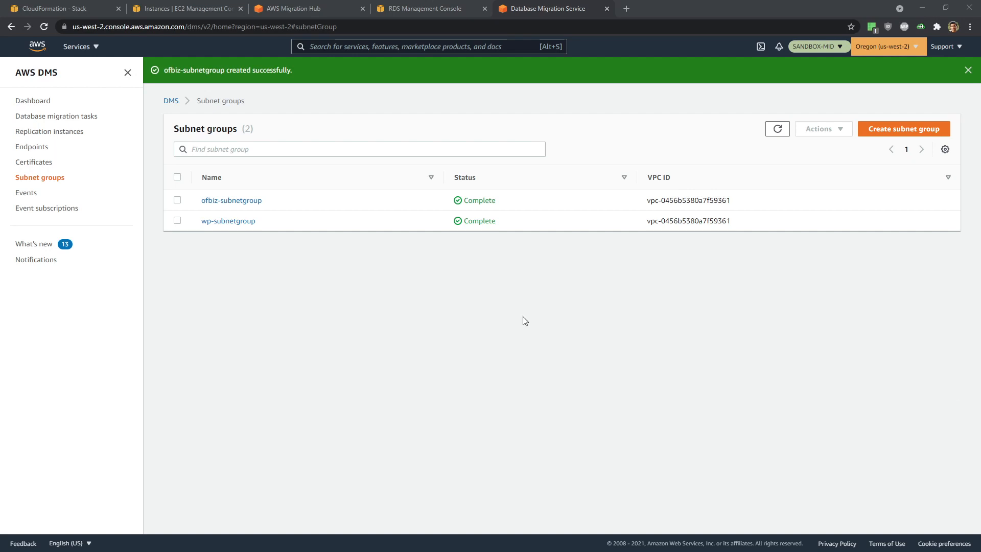
{"action": "left_click", "coordinate": [55, 134]}
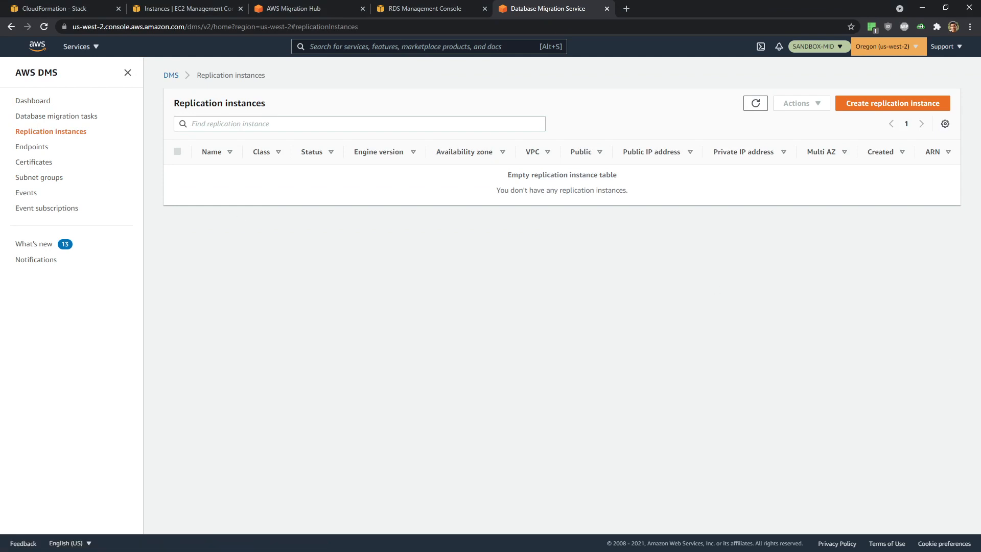
- Set up replication instance MID-REPINST-WP: dms.t3.medium, Target VPC, not publicly accessible
{"action": "left_click", "coordinate": [895, 105]}
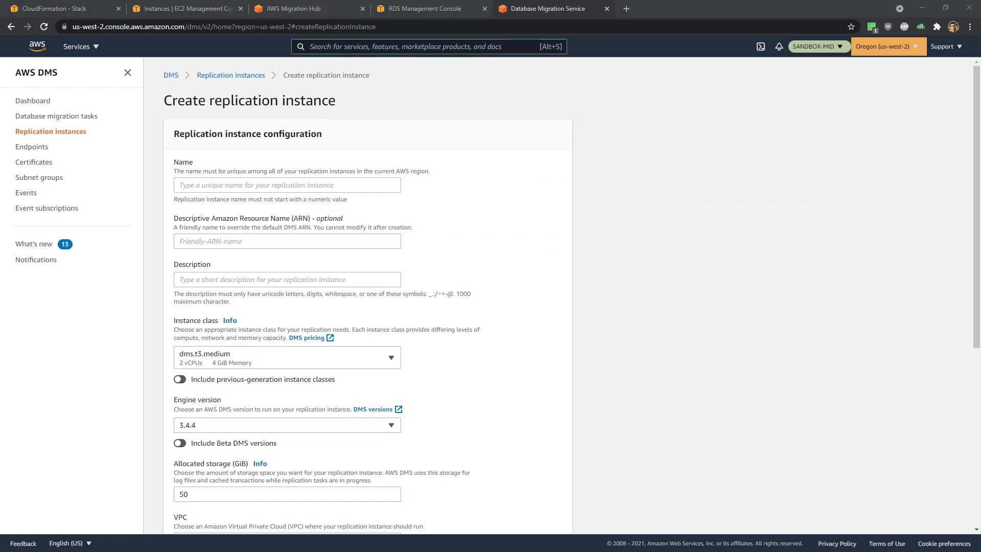
{"action": "left_click", "coordinate": [225, 184]}
{"action": "type", "text": "MID-REPINST-WP"}
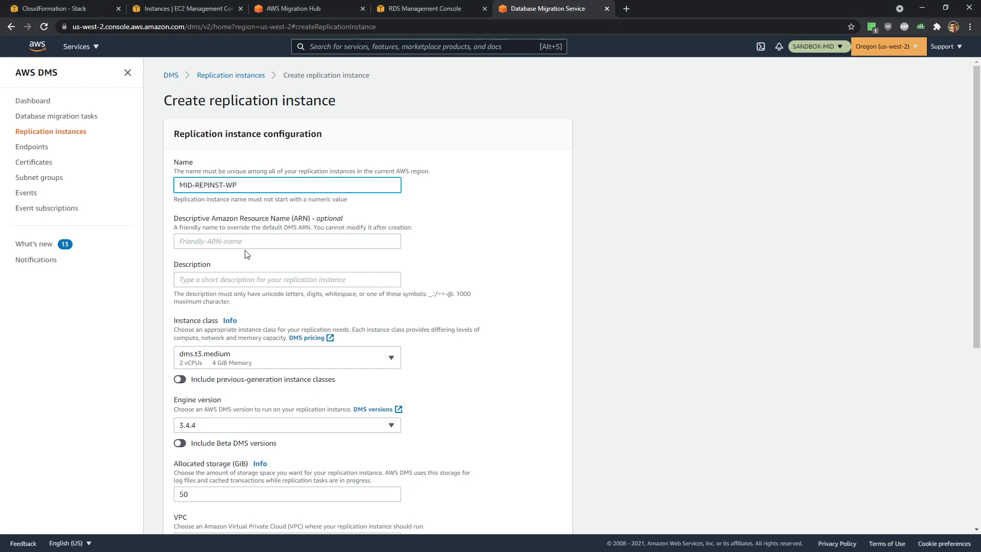
{"action": "left_click", "coordinate": [177, 246]}
{"action": "left_click", "coordinate": [202, 278]}
{"action": "type", "text": "MID-REPINST-WP"}
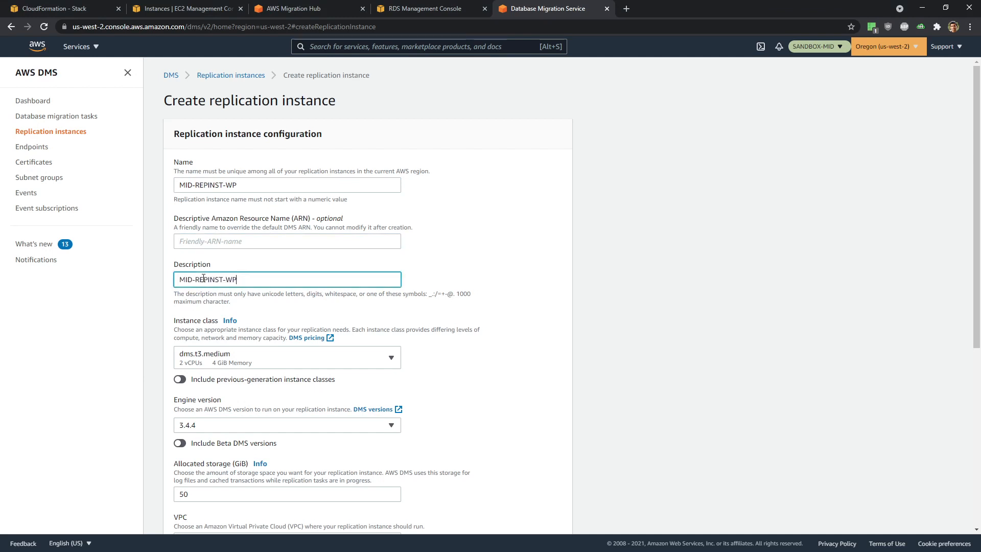
{"action": "scroll", "coordinate": [314, 296], "scroll_direction": "down", "scroll_amount": 1}
{"action": "scroll", "coordinate": [314, 296], "scroll_direction": "down", "scroll_amount": 1}
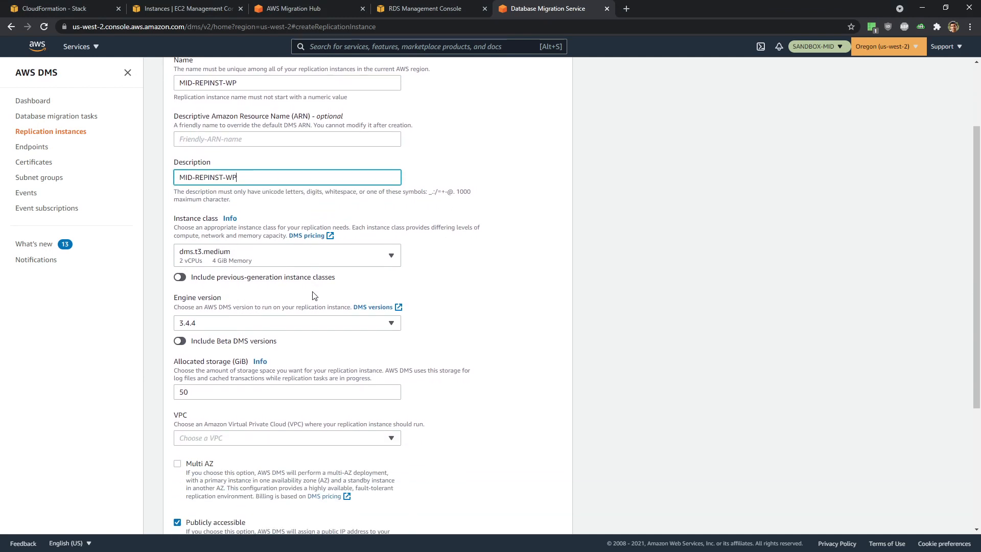
{"action": "left_click", "coordinate": [249, 262]}
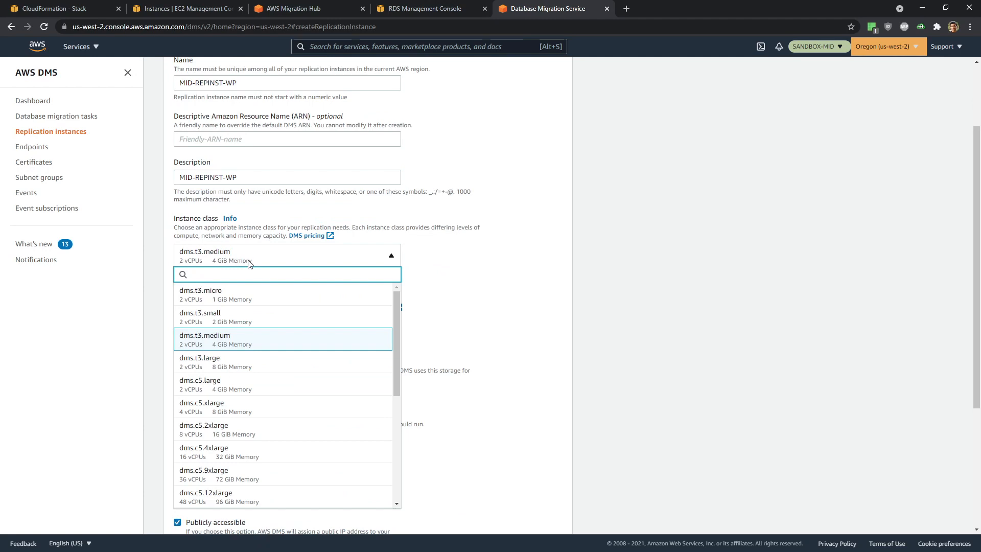
{"action": "left_click", "coordinate": [486, 320]}
{"action": "scroll", "coordinate": [487, 320], "scroll_direction": "down", "scroll_amount": 2}
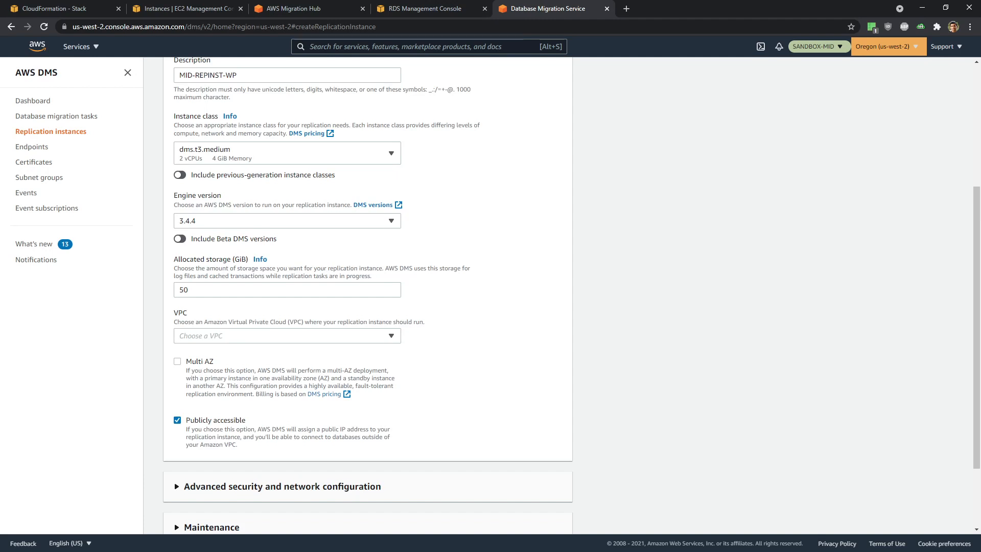
{"action": "left_click", "coordinate": [276, 335]}
{"action": "left_click", "coordinate": [278, 368]}
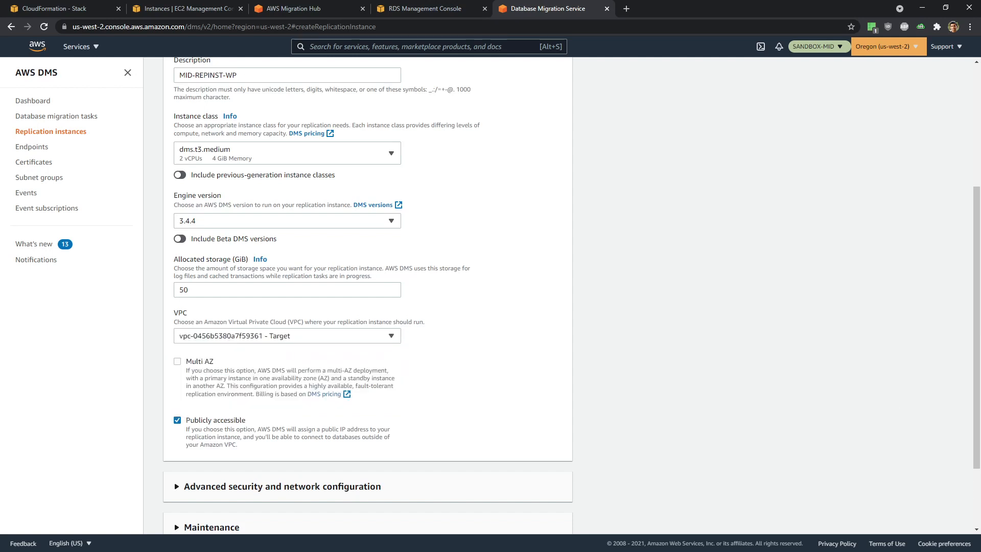
{"action": "left_click", "coordinate": [177, 420]}
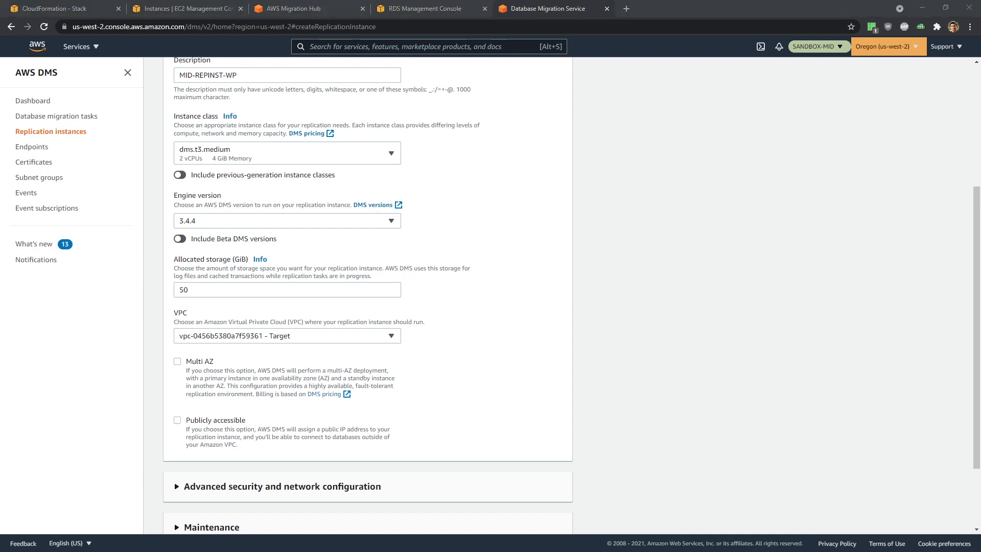
- In advanced settings choose wp-subnetgroup, us-west-2a and the default security group, then create the instance
{"action": "scroll", "coordinate": [246, 365], "scroll_direction": "down", "scroll_amount": 3}
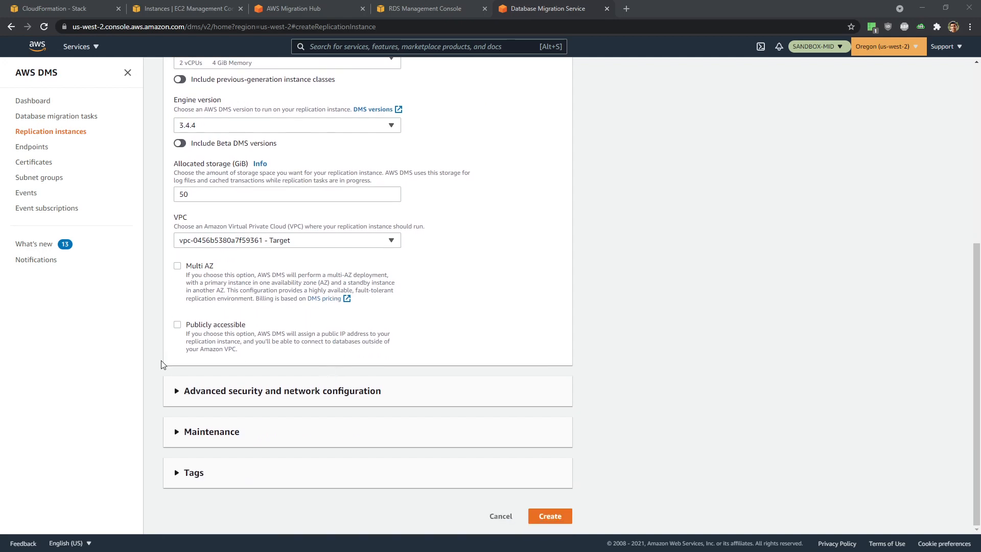
{"action": "left_click", "coordinate": [178, 399]}
{"action": "scroll", "coordinate": [609, 340], "scroll_direction": "down", "scroll_amount": 4}
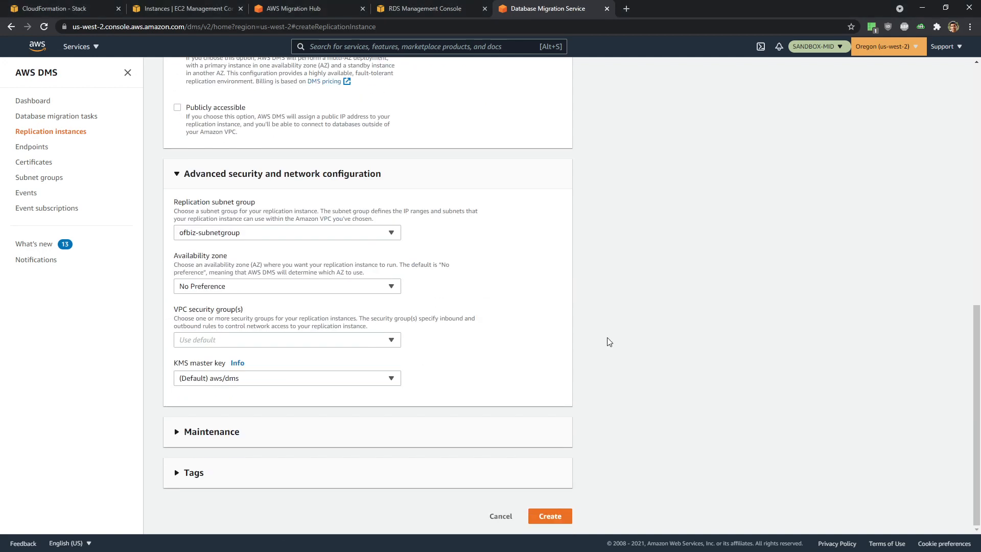
{"action": "left_click", "coordinate": [212, 236]}
{"action": "left_click", "coordinate": [212, 279]}
{"action": "left_click", "coordinate": [265, 286]}
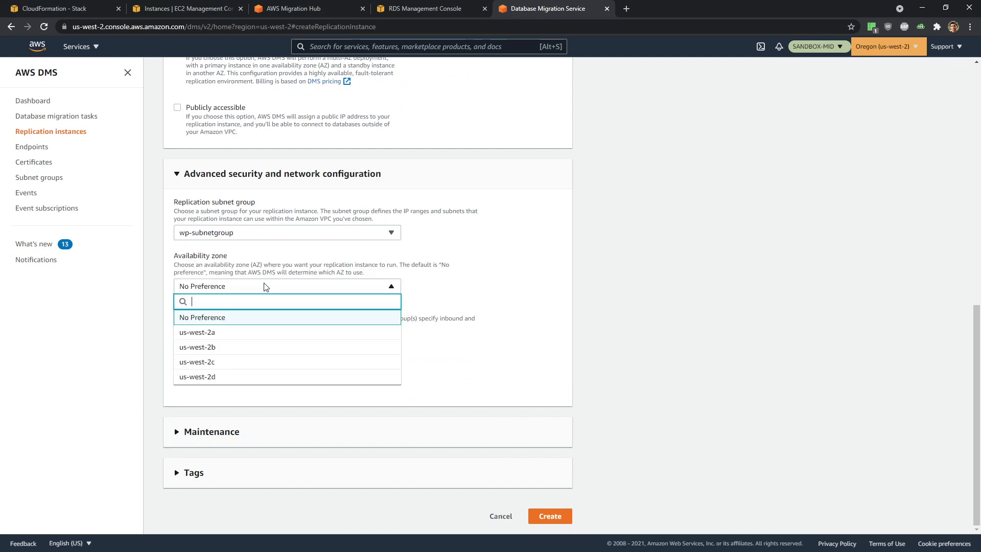
{"action": "left_click", "coordinate": [234, 332]}
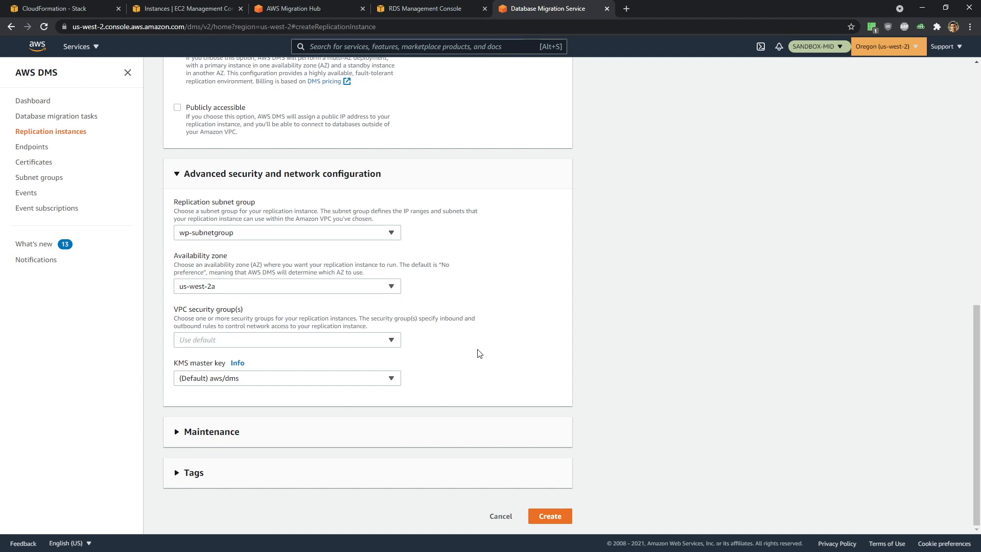
{"action": "left_click", "coordinate": [222, 341]}
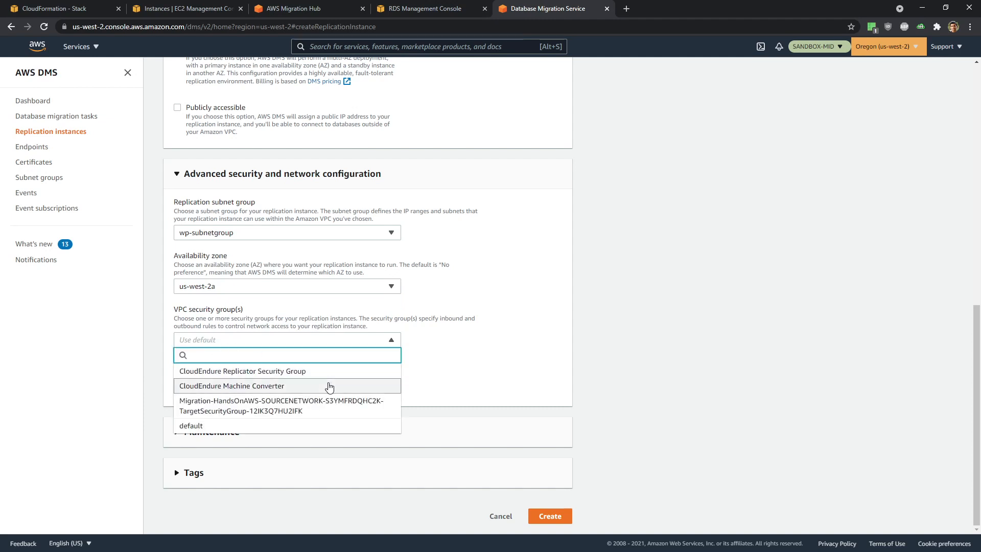
{"action": "left_click", "coordinate": [317, 426]}
{"action": "left_click", "coordinate": [572, 407]}
{"action": "scroll", "coordinate": [572, 408], "scroll_direction": "down", "scroll_amount": 1}
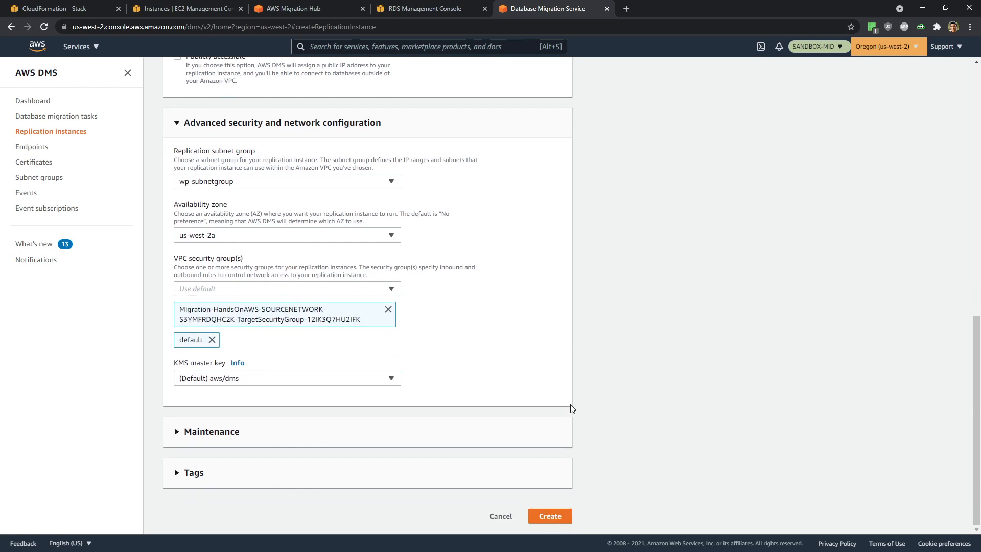
{"action": "left_click", "coordinate": [551, 516]}
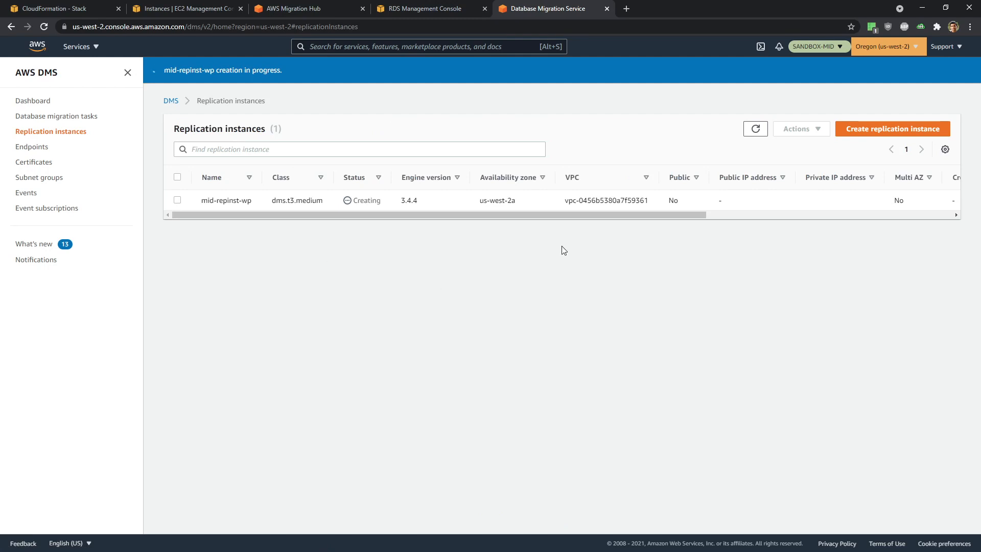
- Start replication instance MID-REPINST-OFBIZ with a description, not publicly accessible, in the Target VPC
{"action": "left_click", "coordinate": [885, 132]}
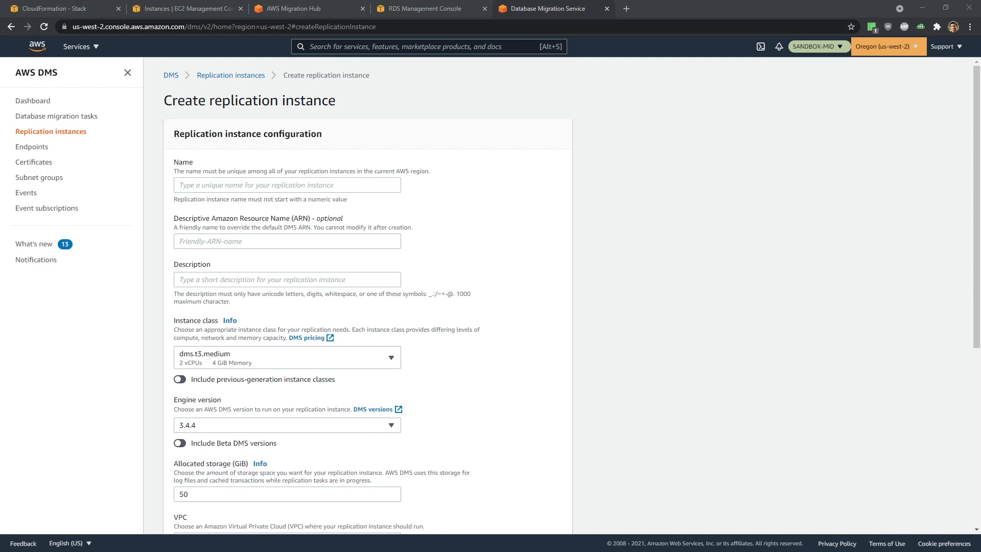
{"action": "left_click", "coordinate": [235, 186]}
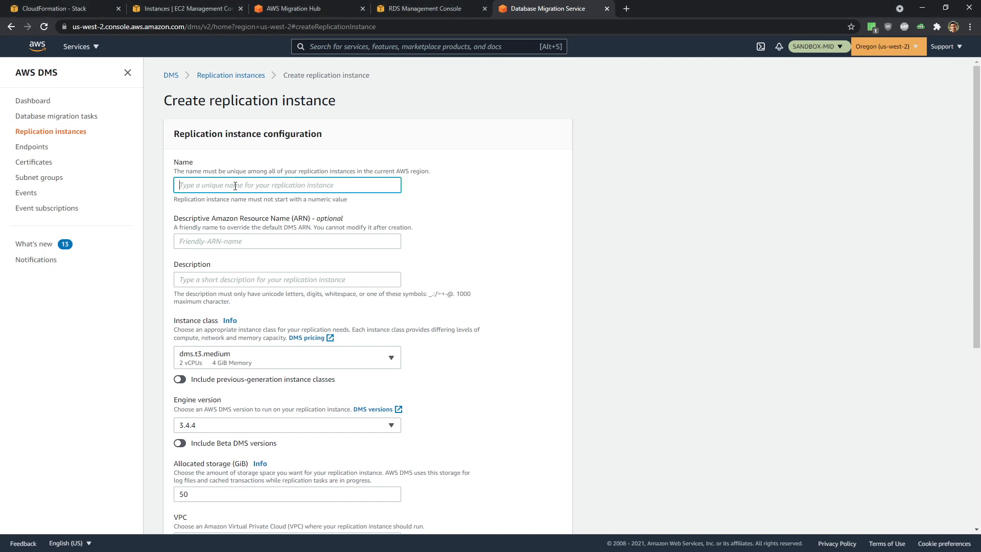
{"action": "type", "text": "MID-REPINST-OFBIZ"}
{"action": "left_click", "coordinate": [228, 279]}
{"action": "type", "text": "MID-REPINST-OFBIZ"}
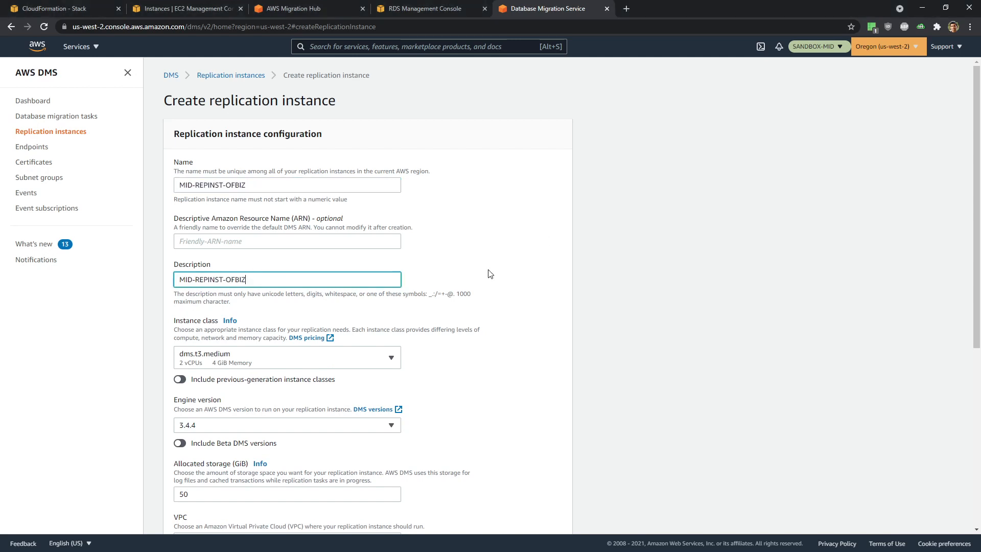
{"action": "scroll", "coordinate": [490, 274], "scroll_direction": "down", "scroll_amount": 5}
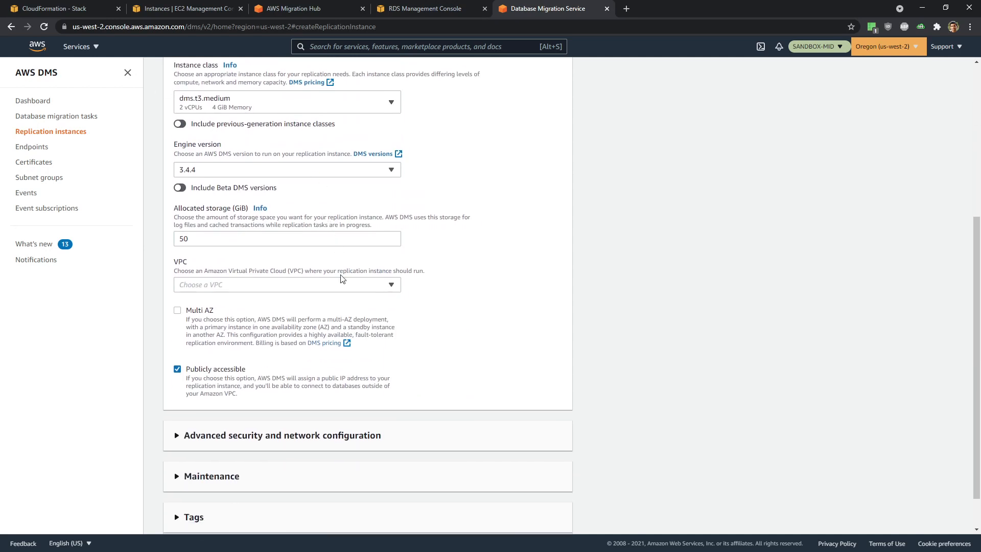
{"action": "scroll", "coordinate": [342, 278], "scroll_direction": "down", "scroll_amount": 1}
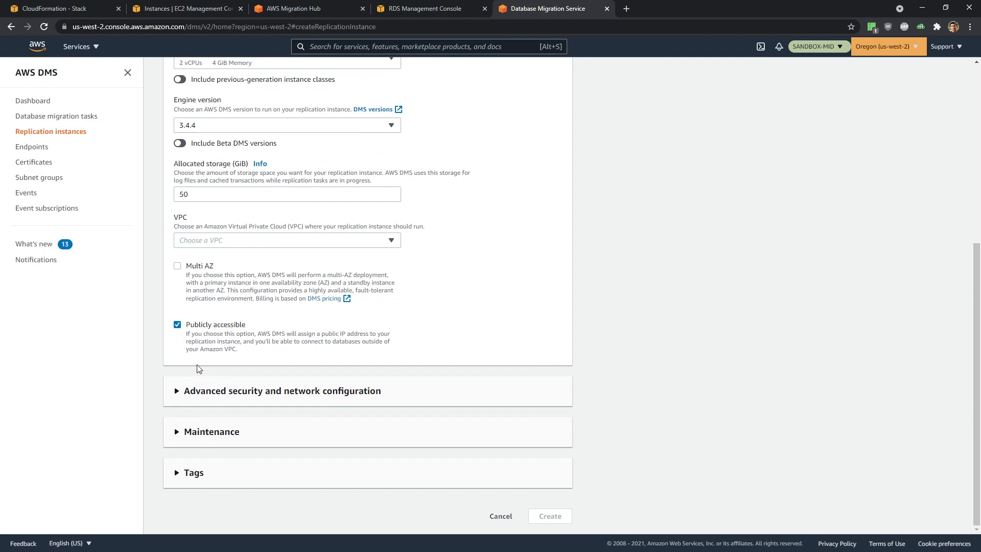
{"action": "left_click", "coordinate": [178, 325]}
{"action": "left_click", "coordinate": [210, 244]}
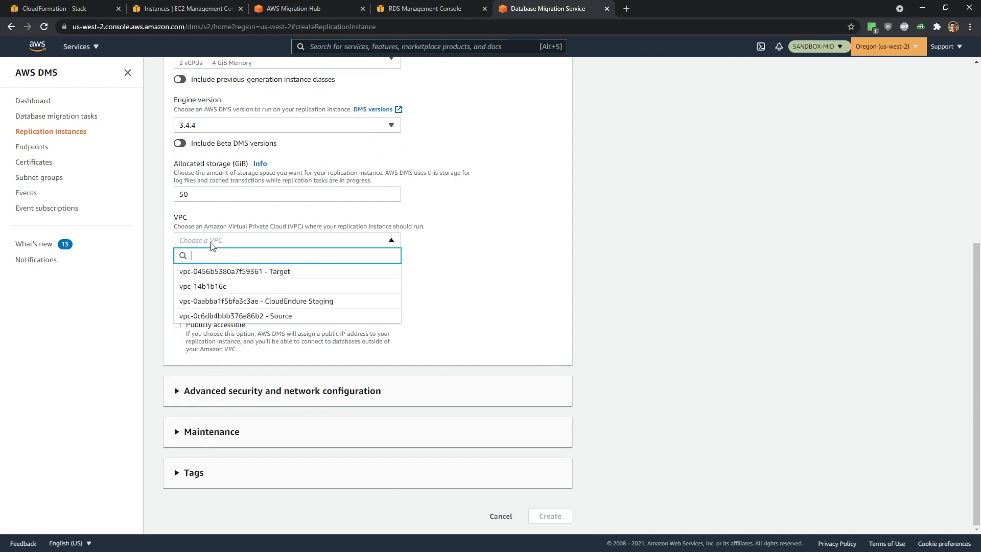
{"action": "left_click", "coordinate": [225, 271]}
- Place it in us-west-2a with the Migration-HandsOnAWS and default security groups, then create it
{"action": "left_click", "coordinate": [301, 386]}
{"action": "scroll", "coordinate": [531, 373], "scroll_direction": "down", "scroll_amount": 4}
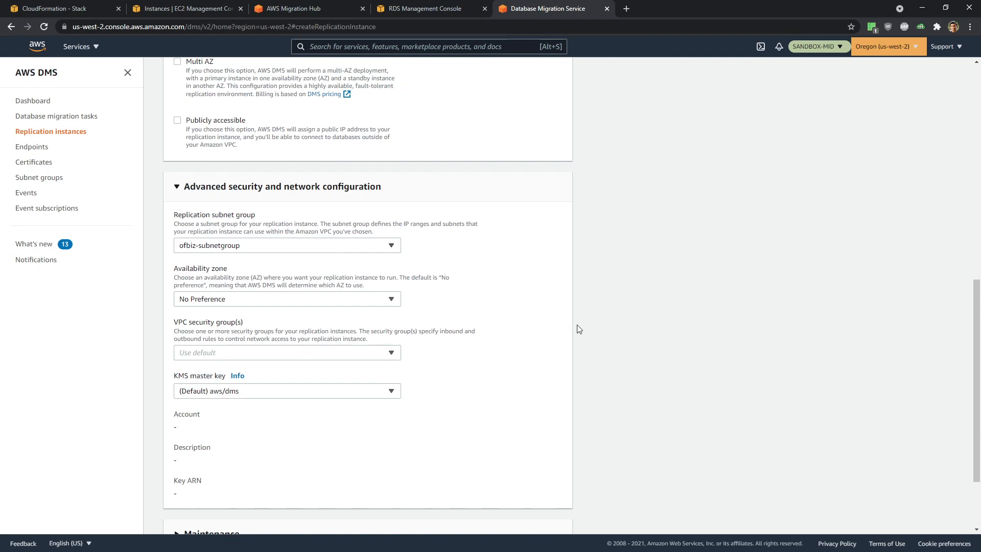
{"action": "left_click", "coordinate": [251, 302]}
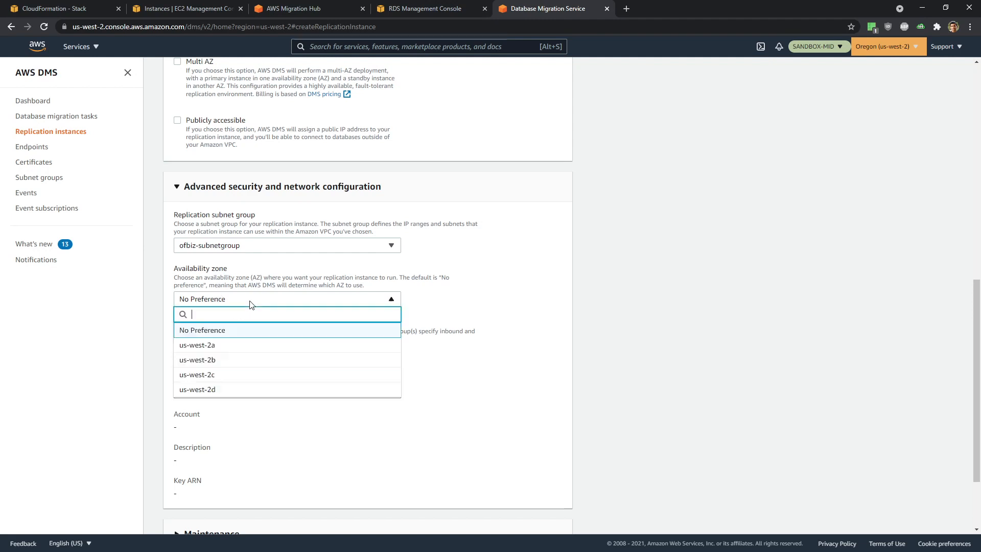
{"action": "left_click", "coordinate": [241, 345]}
{"action": "left_click", "coordinate": [243, 352]}
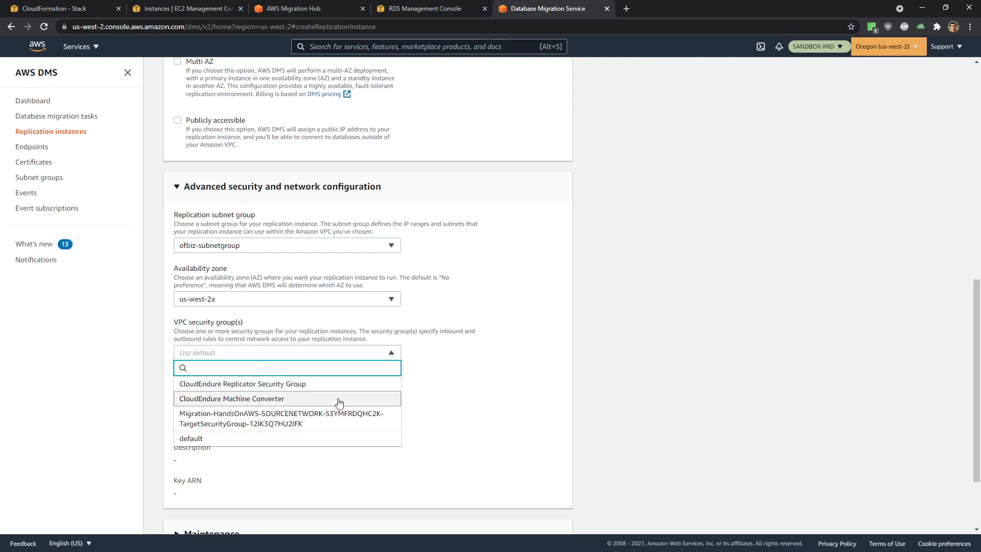
{"action": "left_click", "coordinate": [338, 423]}
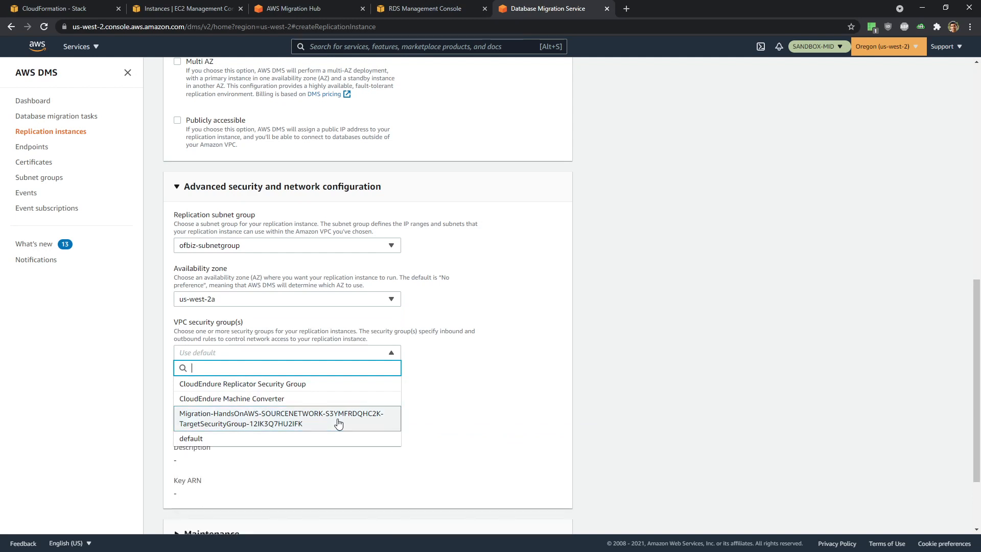
{"action": "left_click", "coordinate": [438, 424]}
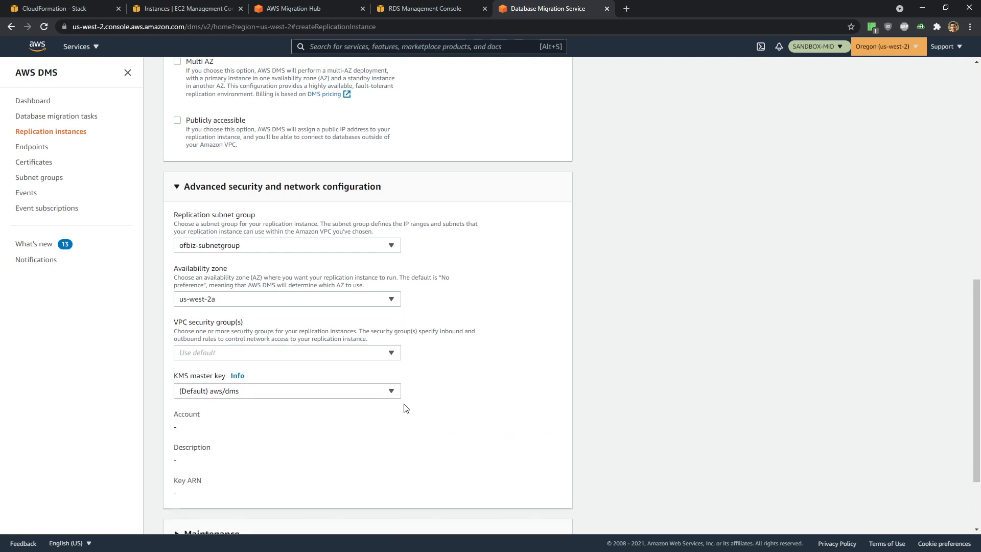
{"action": "left_click", "coordinate": [232, 353]}
{"action": "left_click", "coordinate": [222, 443]}
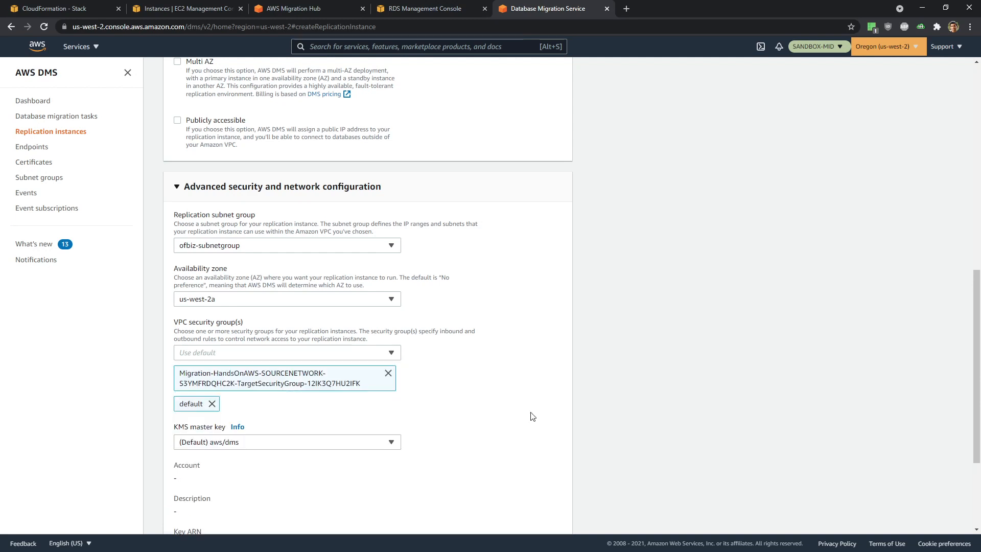
{"action": "scroll", "coordinate": [529, 414], "scroll_direction": "down", "scroll_amount": 3}
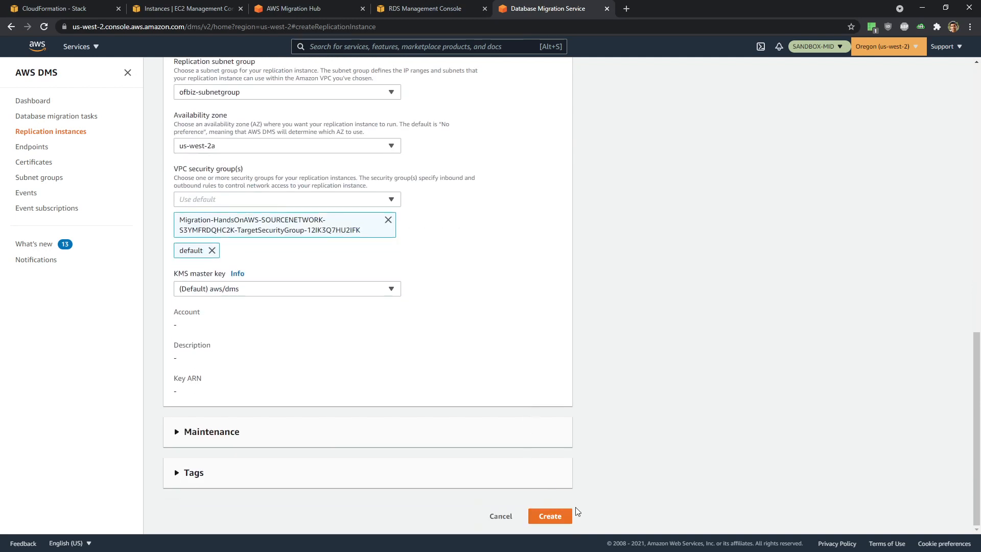
{"action": "left_click", "coordinate": [560, 517]}
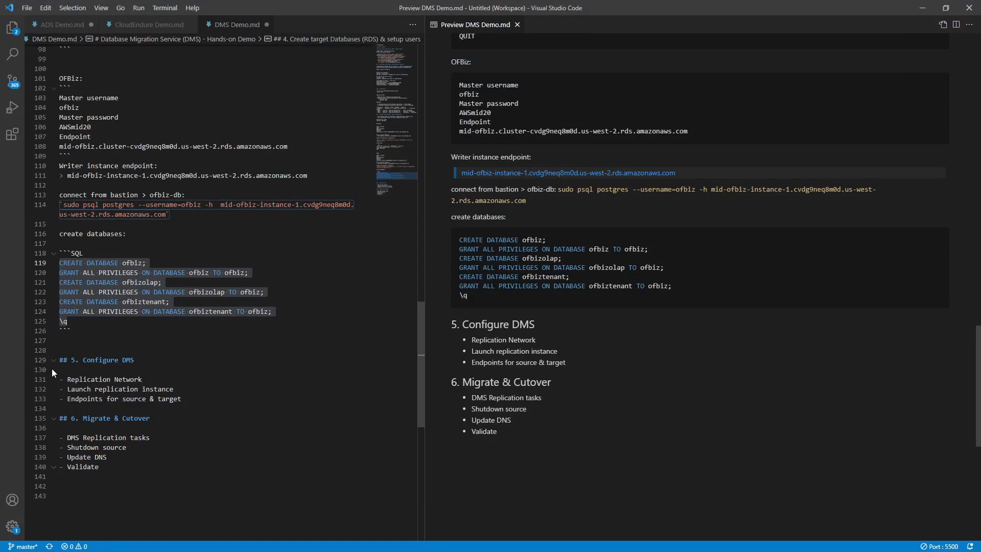
- Paste the engine/source/target table under Configure DMS and toggle its rows into a bulleted list
{"action": "left_click", "coordinate": [165, 399]}
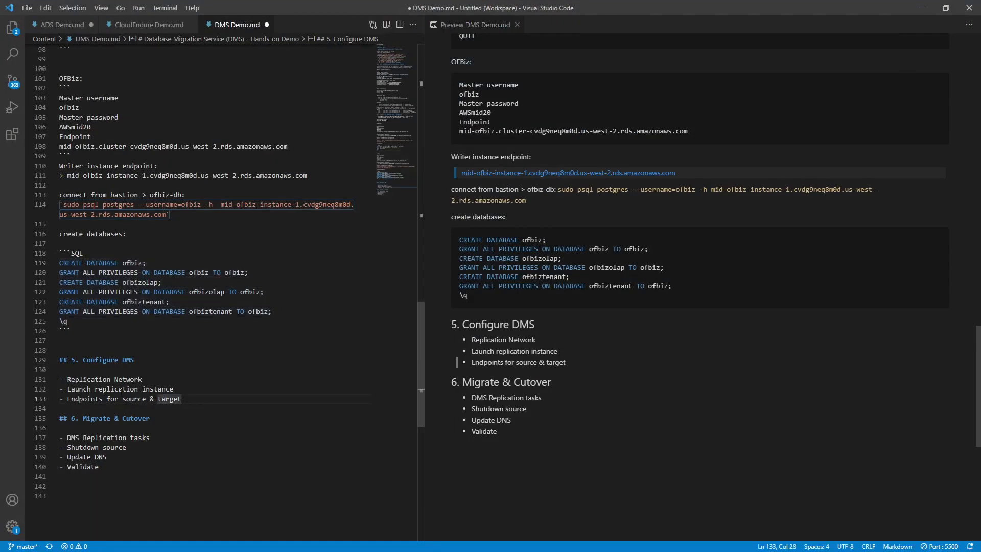
{"action": "key", "text": "Return"}
{"action": "key", "text": "Return"}
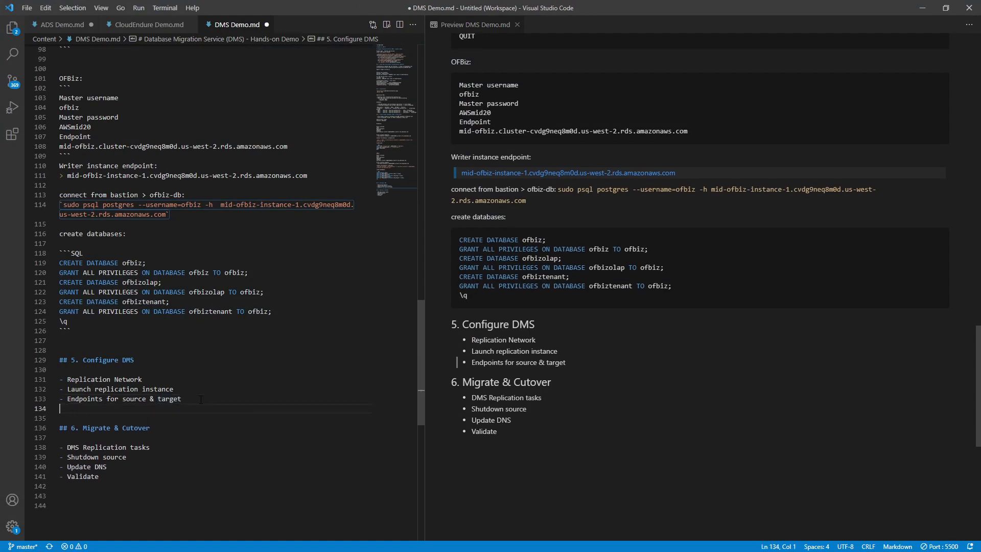
{"action": "type", "text": "Engine\tSource\tTarget\tDatabase Name MySQL/MariaDB\tEC2 wordpress-db MariaDB\tRDS Aurora MySQL\twordpressdb PostgreSQL\tEC2 ofbiz-db PostgreSQL\tRDS Aurora PostgreSQL\tofbiz PostgreSQL\tEC2 ofbiz-db PostgreSQL\tRDS Aurora PostgreSQL\tofbizolap PostgreSQL\tEC2 ofbiz-db PostgreSQL\tRDS Aurora PostgreSQL\tofbiztenant"}
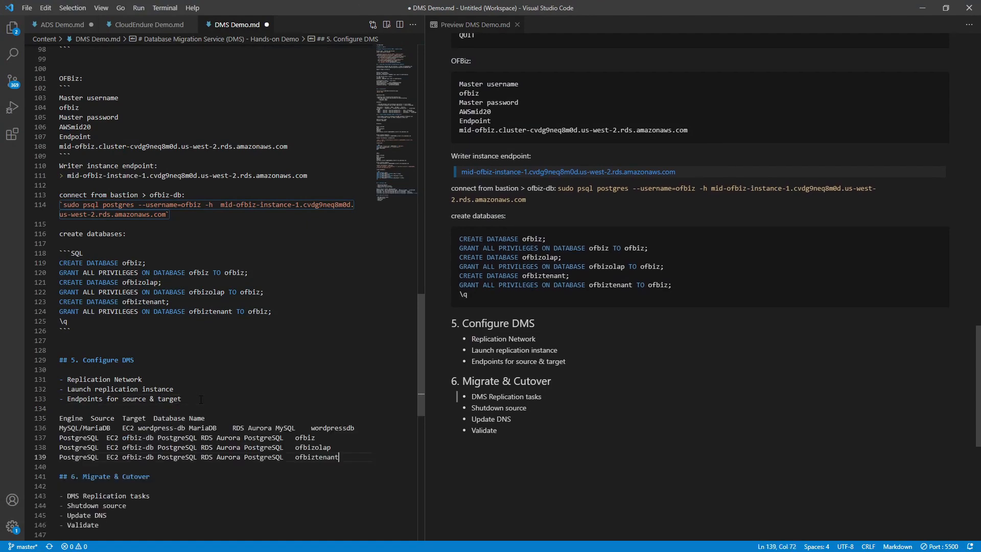
{"action": "scroll", "coordinate": [289, 426], "scroll_direction": "down", "scroll_amount": 1}
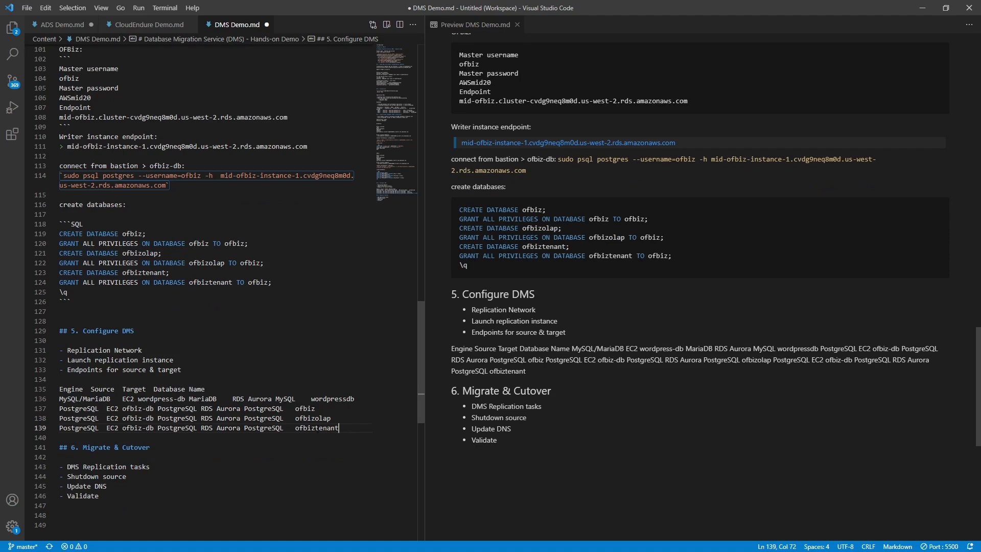
{"action": "left_click_drag", "start_coordinate": [347, 428], "coordinate": [20, 388]}
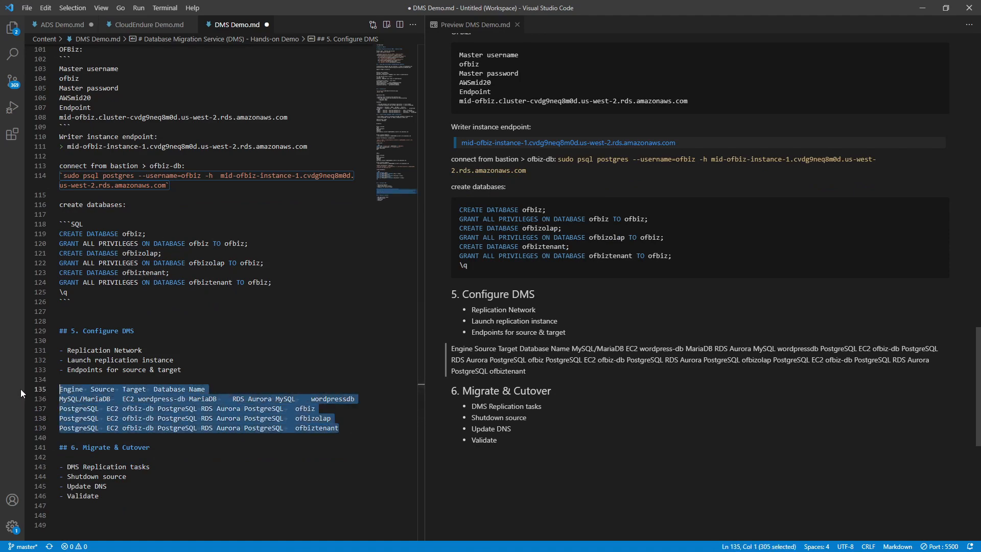
{"action": "key", "text": "ctrl+shift+p"}
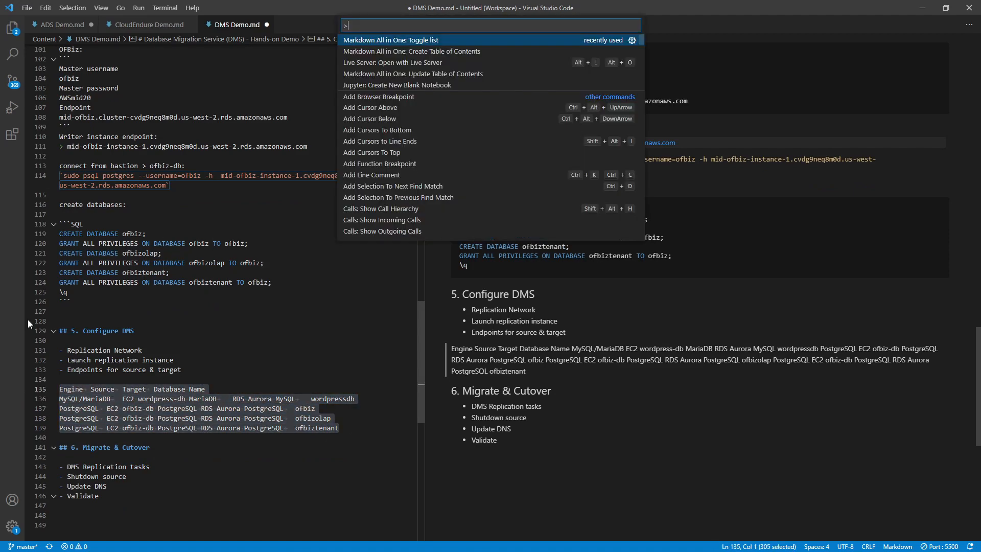
{"action": "type", "text": "list"}
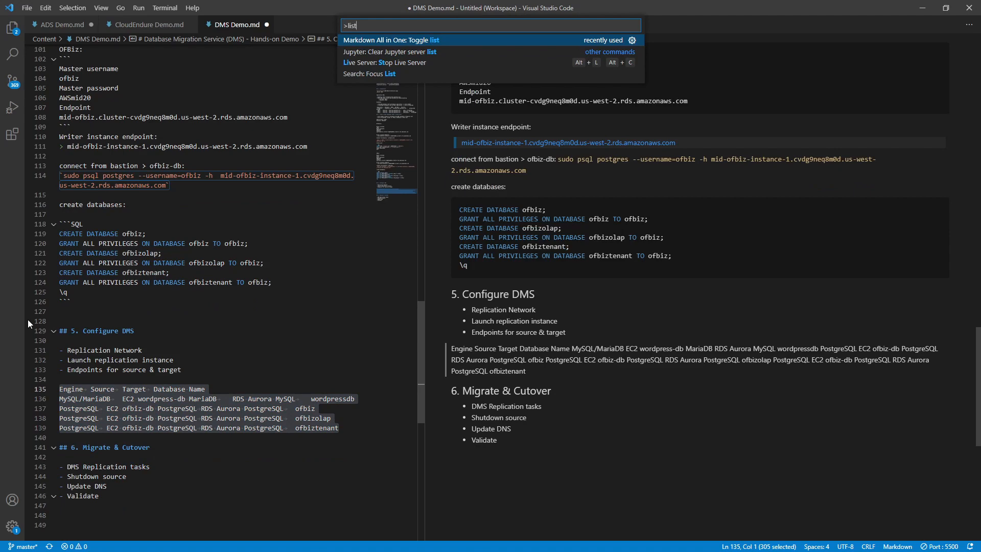
{"action": "key", "text": "Return"}
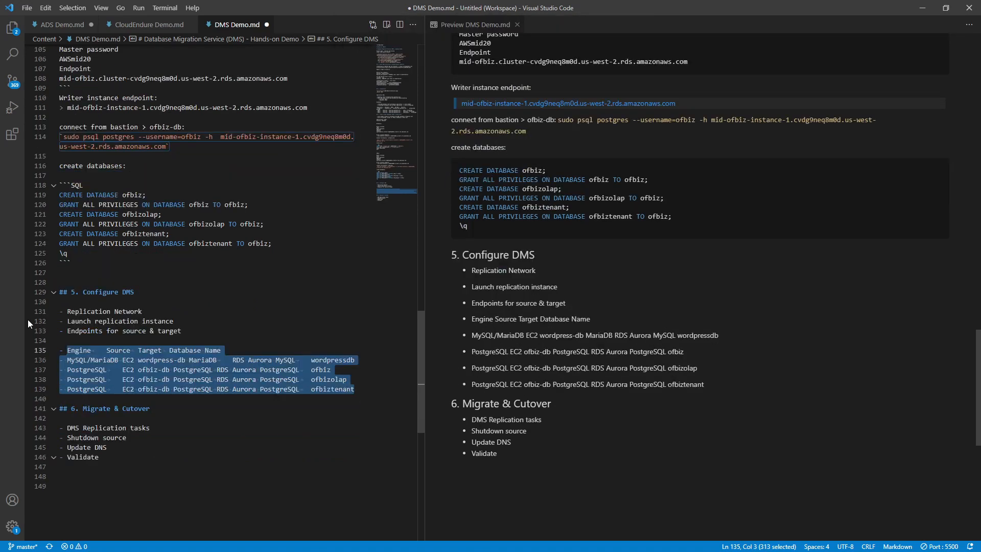
- Remove the bullet from the Engine header row and save DMS Demo.md
{"action": "scroll", "coordinate": [156, 402], "scroll_direction": "down", "scroll_amount": 2}
{"action": "left_click", "coordinate": [156, 403]}
{"action": "scroll", "coordinate": [160, 399], "scroll_direction": "down", "scroll_amount": 1}
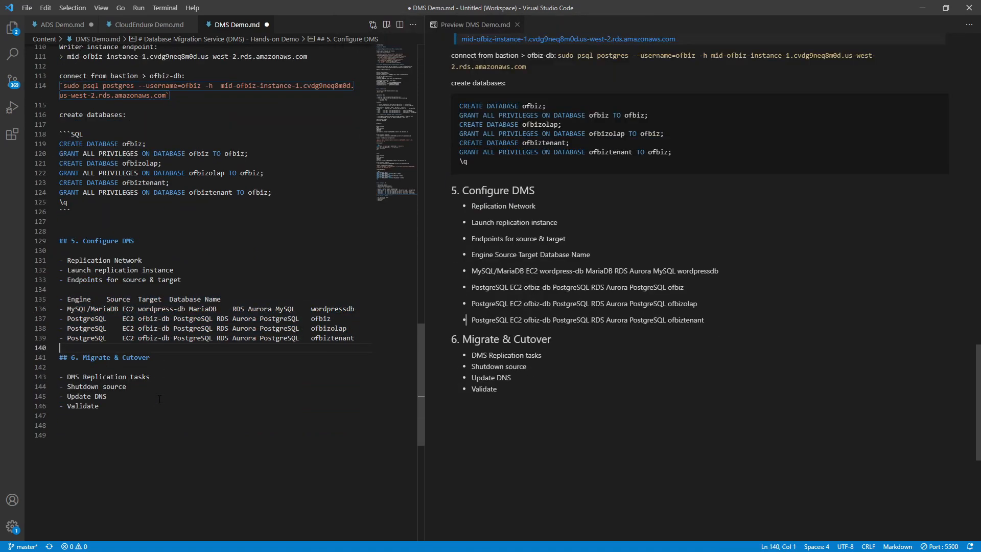
{"action": "left_click", "coordinate": [124, 291]}
{"action": "key", "text": "Down"}
{"action": "key", "text": "Right"}
{"action": "key", "text": "Right"}
{"action": "key", "text": "BackSpace"}
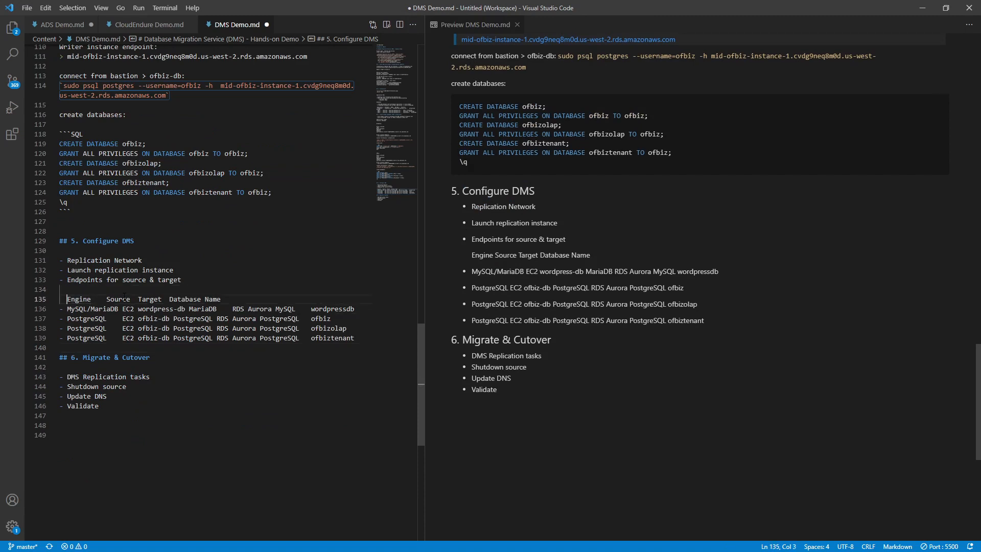
{"action": "key", "text": "BackSpace"}
{"action": "key", "text": "Down"}
{"action": "key", "text": "Down"}
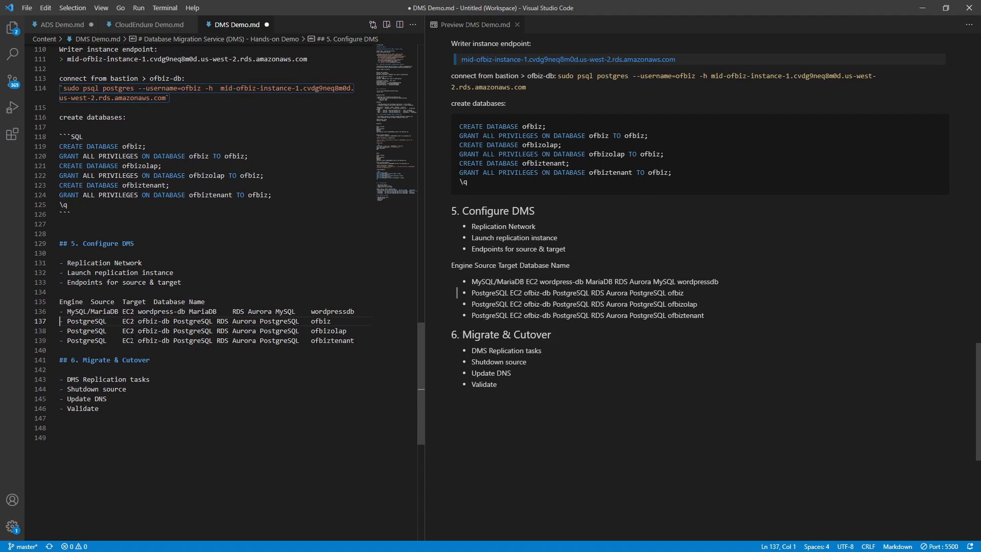
{"action": "key", "text": "ctrl+s"}
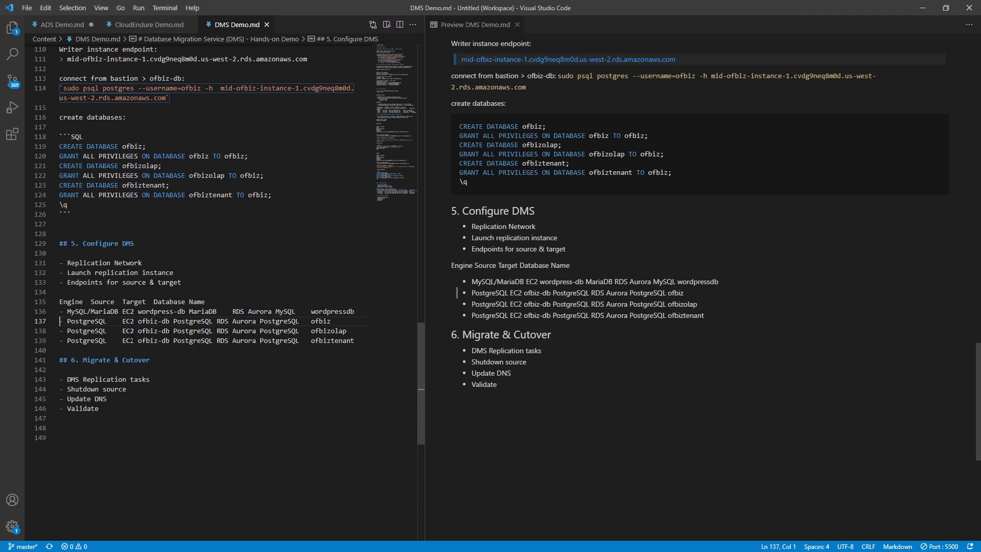
{"action": "key", "text": "alt+Tab"}
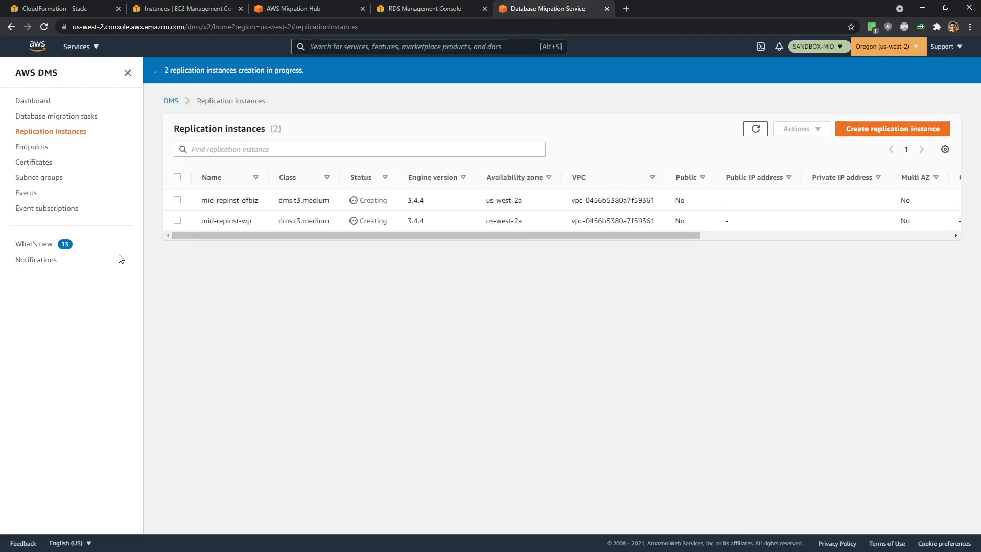
- Begin a new DMS endpoint, then look up ofbiz-db's networking details on the EC2 Instances tab
{"action": "left_click", "coordinate": [32, 147]}
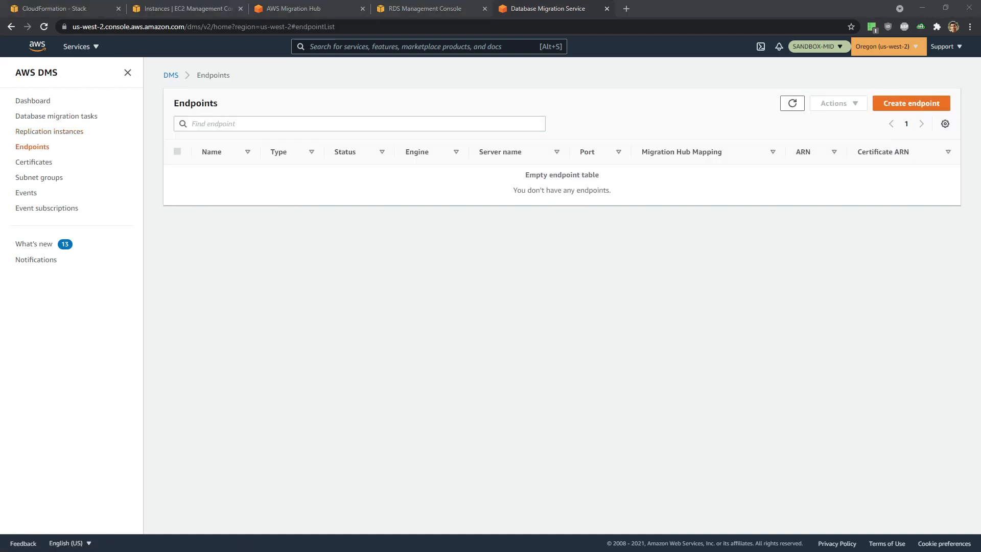
{"action": "left_click", "coordinate": [917, 104]}
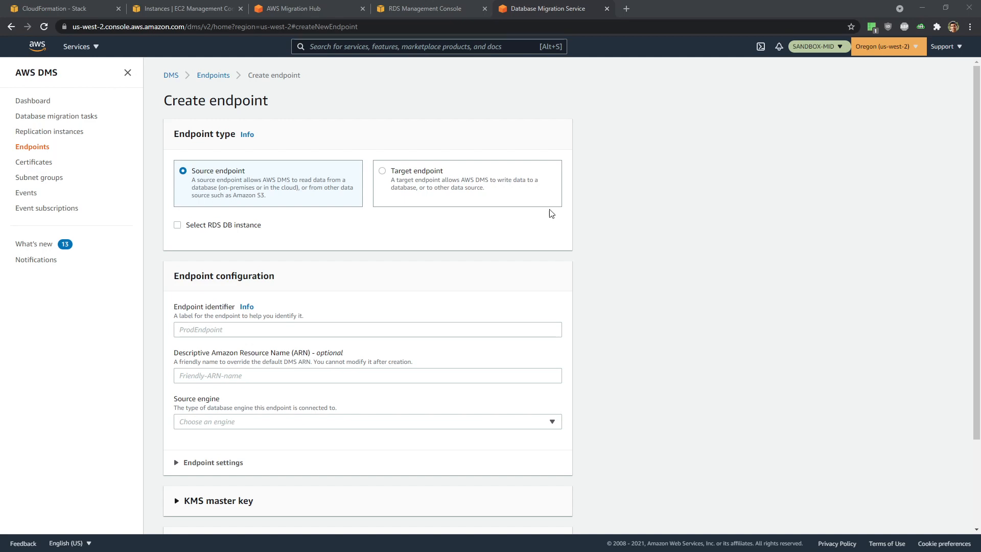
{"action": "left_click", "coordinate": [160, 5]}
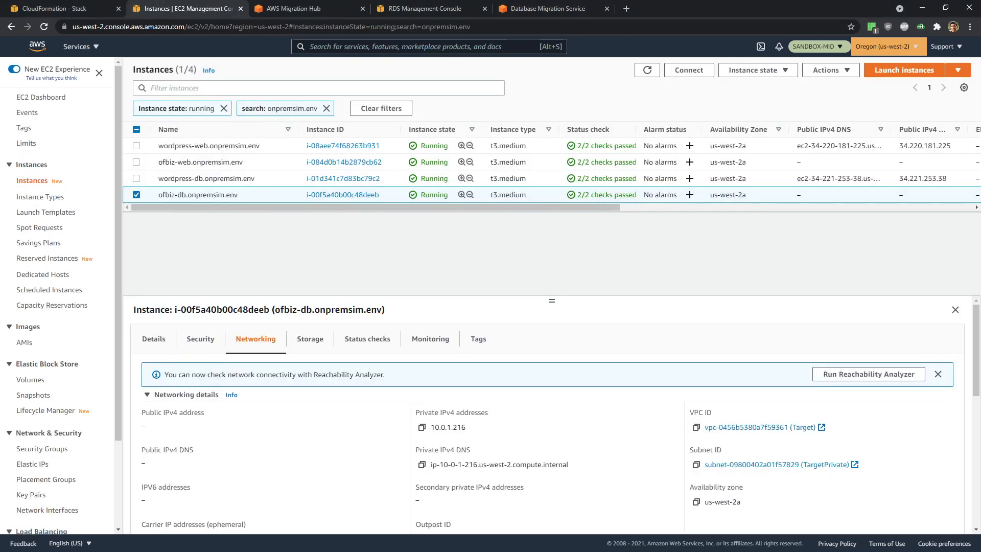
- Show wordpress-db's details and copy its private IPv4 address 10.0.1.121 for the notes
{"action": "left_click", "coordinate": [137, 178]}
{"action": "left_click", "coordinate": [137, 195]}
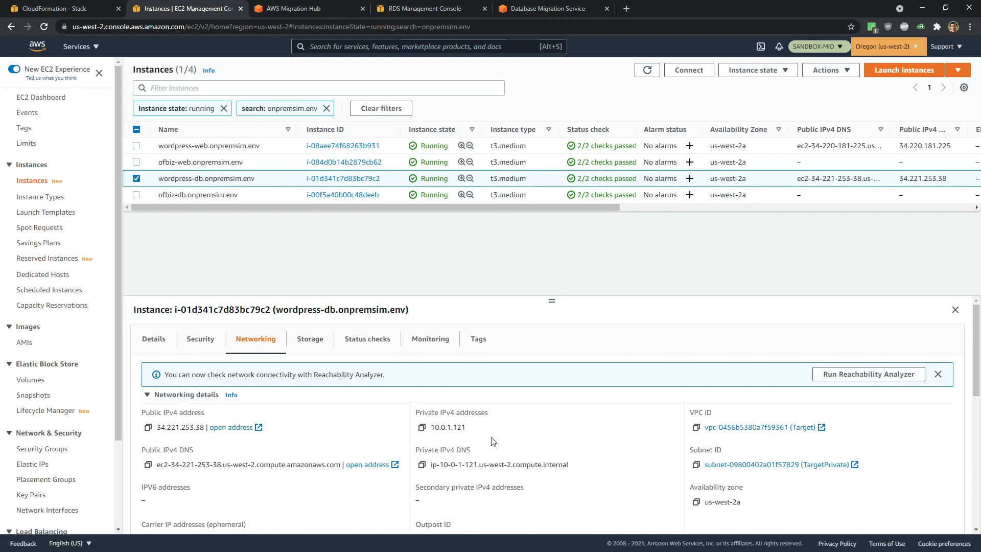
{"action": "left_click", "coordinate": [422, 429]}
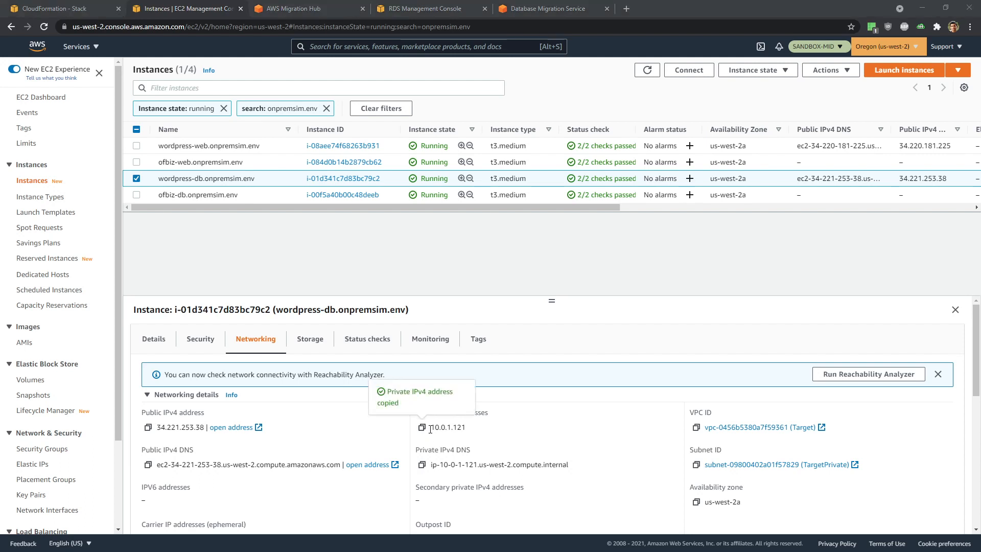
{"action": "key", "text": "alt+Tab"}
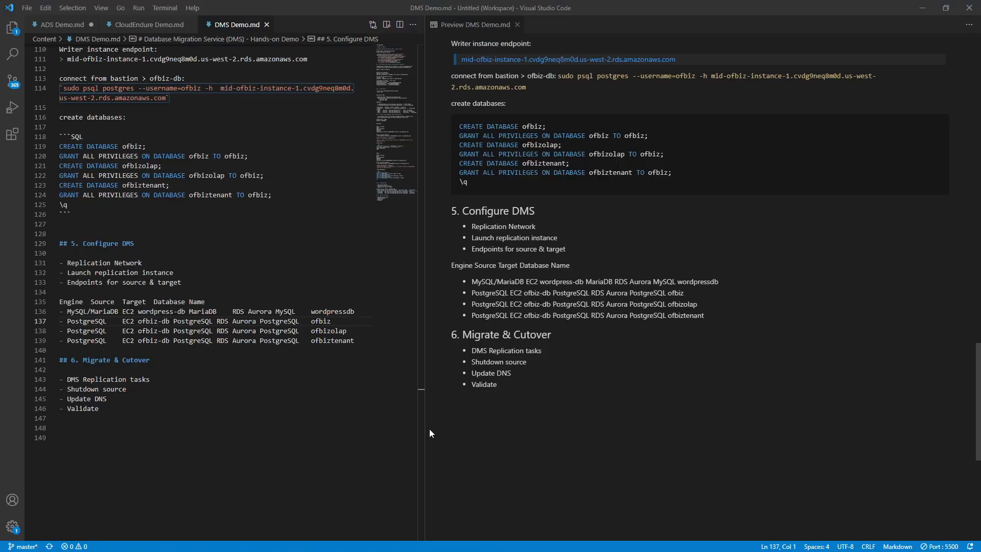
- Add a 'source' note with 'wordpress-db: 10.0.1.121' beneath it in DMS Demo.md
{"action": "left_click", "coordinate": [90, 352]}
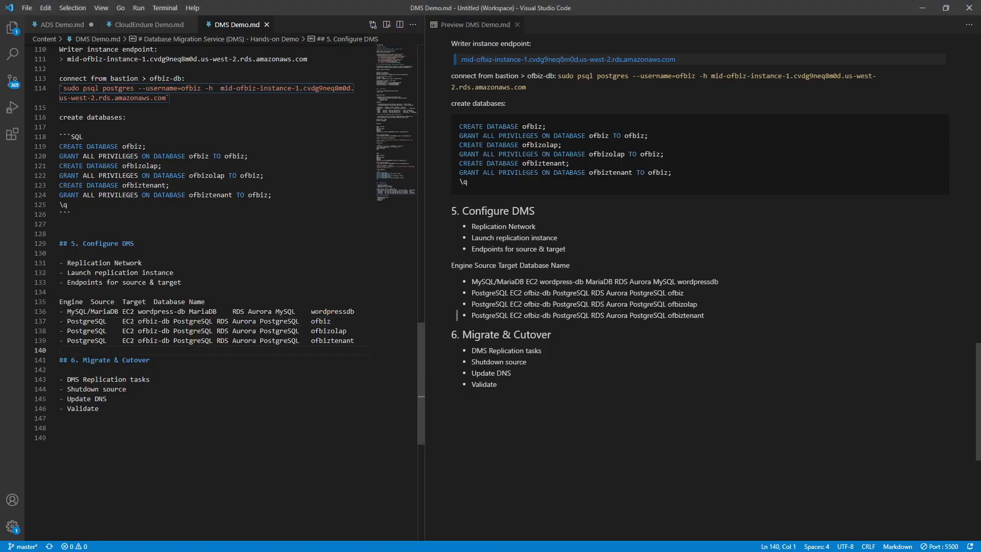
{"action": "key", "text": "Return"}
{"action": "key", "text": "Return"}
{"action": "left_click", "coordinate": [117, 358]}
{"action": "type", "text": "source"}
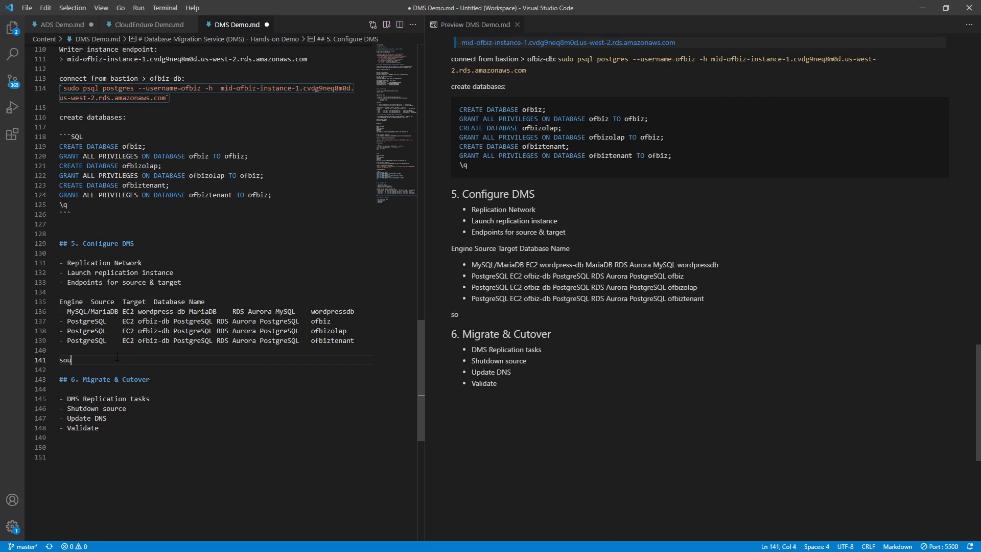
{"action": "key", "text": "Return"}
{"action": "type", "text": "w"}
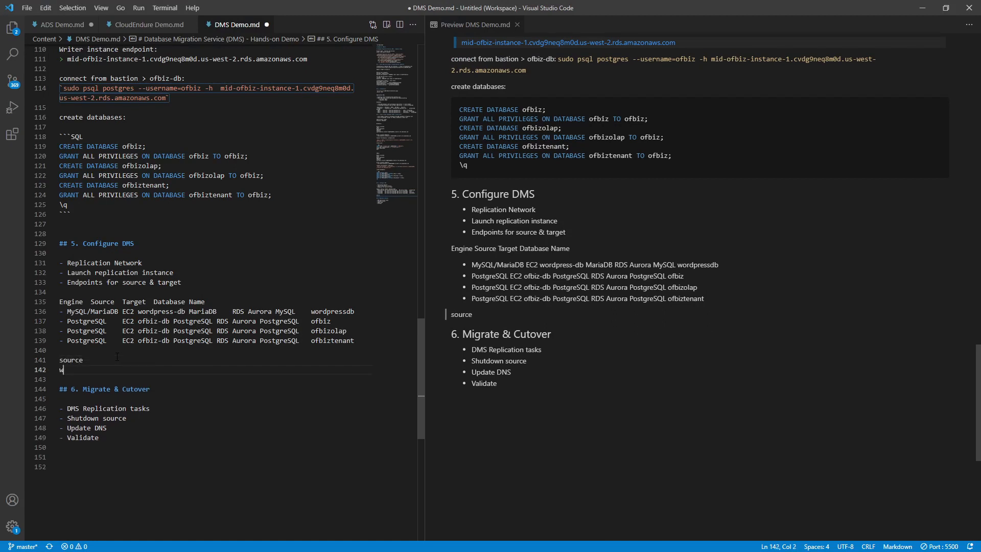
{"action": "type", "text": "ordpress-db:"}
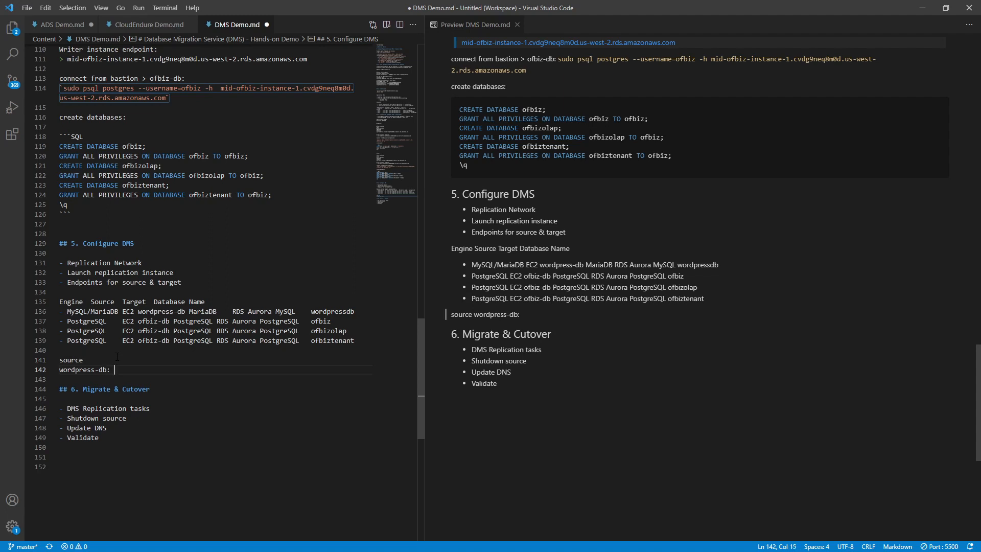
{"action": "key", "text": "ctrl+v"}
{"action": "key", "text": "Return"}
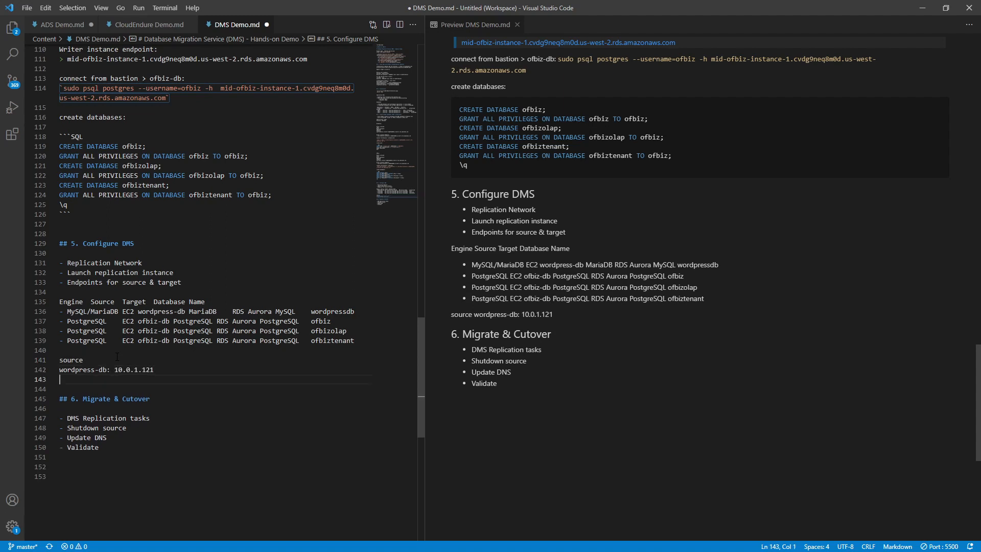
- Change the note heading from 'source' to 'source ips'
{"action": "scroll", "coordinate": [116, 356], "scroll_direction": "up", "scroll_amount": 1}
{"action": "left_click", "coordinate": [115, 359]}
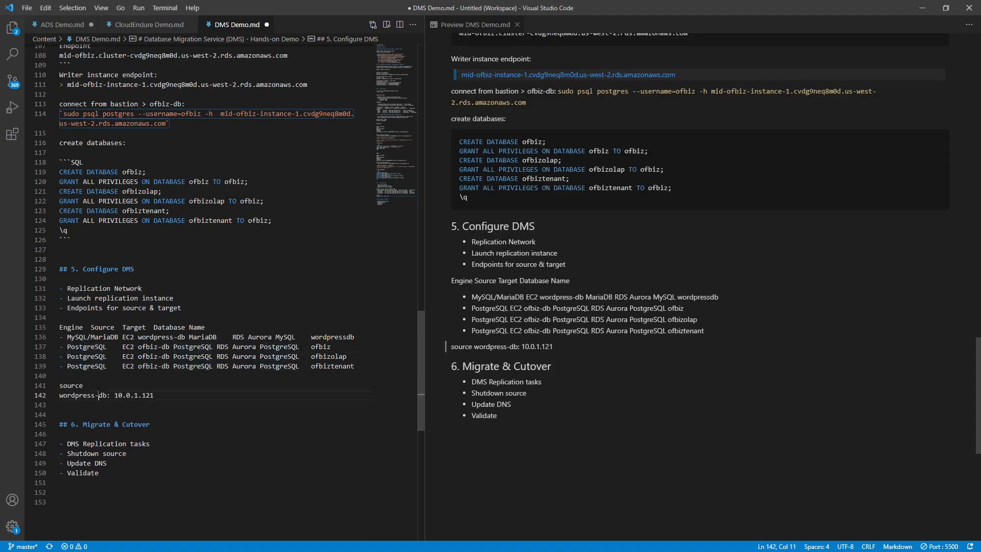
{"action": "left_click", "coordinate": [95, 388]}
{"action": "scroll", "coordinate": [95, 387], "scroll_direction": "down", "scroll_amount": 1}
{"action": "type", "text": "ips"}
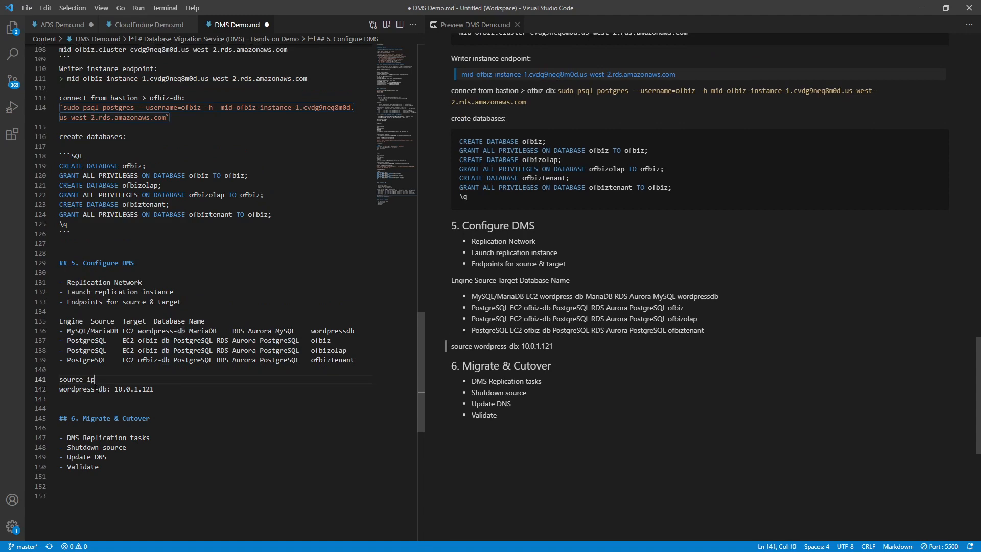
{"action": "key", "text": "Down"}
{"action": "key", "text": "Down"}
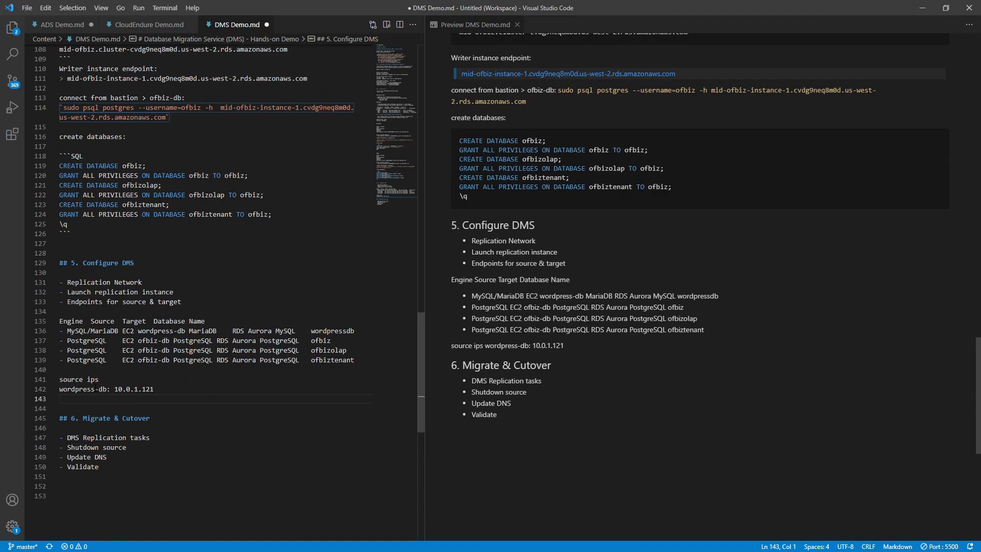
{"action": "key", "text": "alt+Tab"}
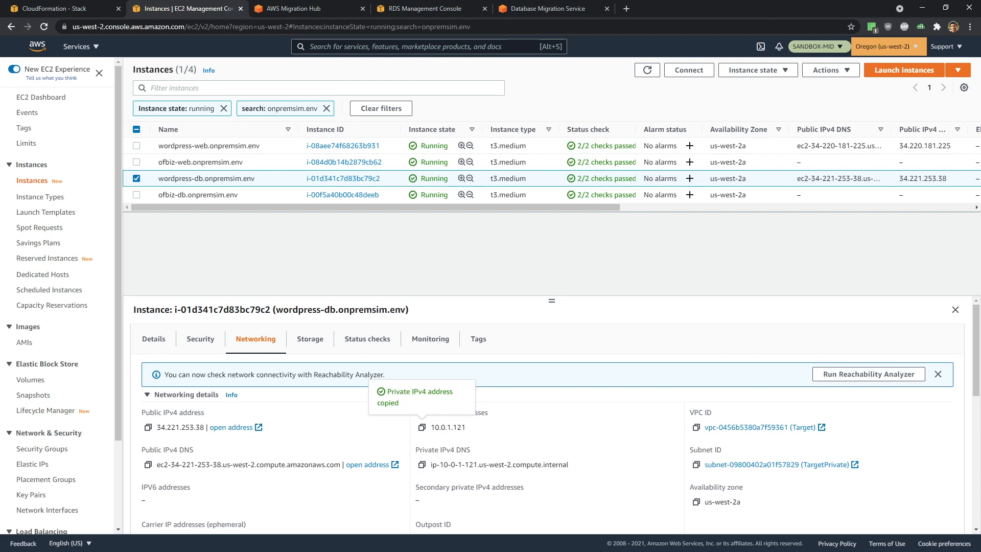
- Switch the selection to ofbiz-db and copy its private IPv4 address 10.0.1.216 from Networking
{"action": "key", "text": "alt+Tab"}
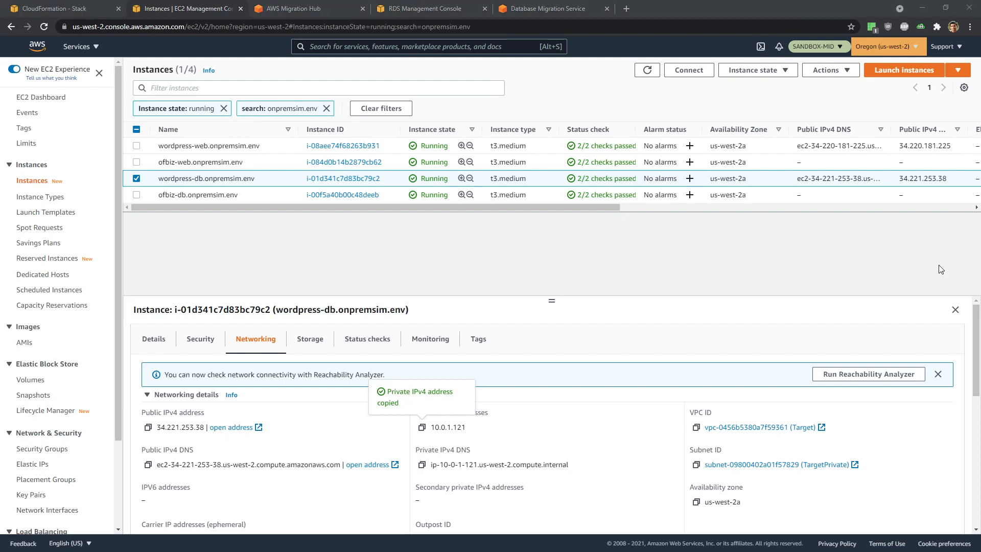
{"action": "left_click", "coordinate": [137, 179]}
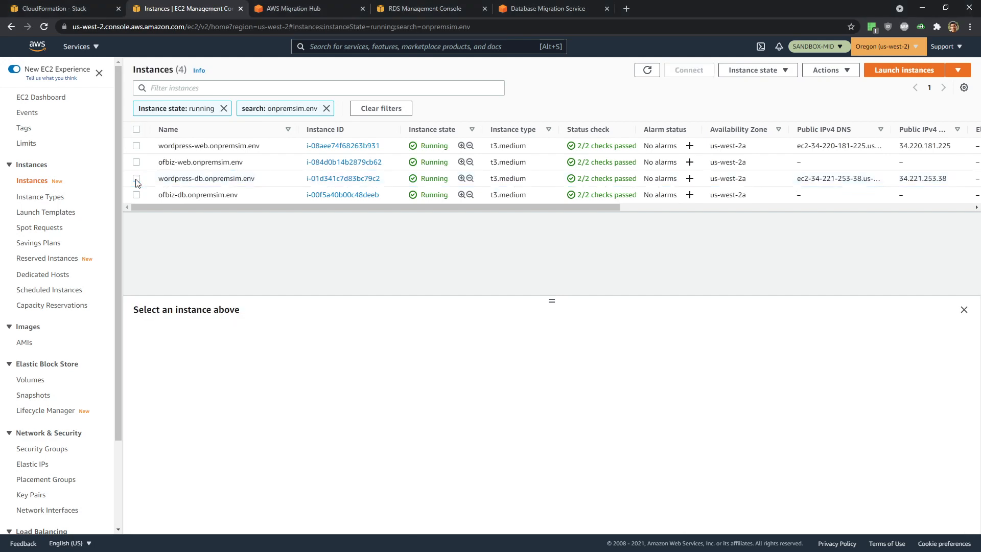
{"action": "left_click", "coordinate": [136, 195]}
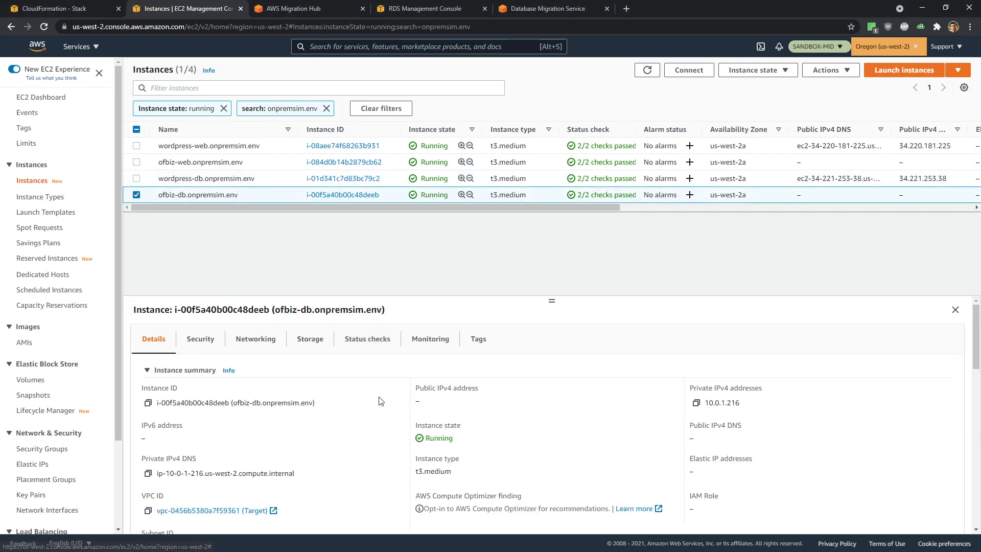
{"action": "left_click", "coordinate": [243, 349]}
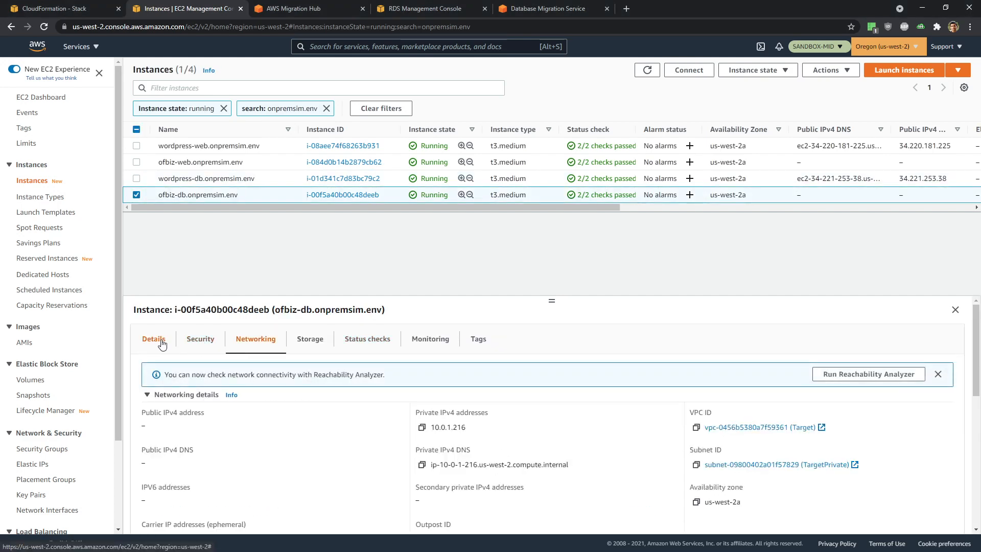
{"action": "scroll", "coordinate": [580, 456], "scroll_direction": "down", "scroll_amount": 2}
{"action": "scroll", "coordinate": [580, 456], "scroll_direction": "up", "scroll_amount": 1}
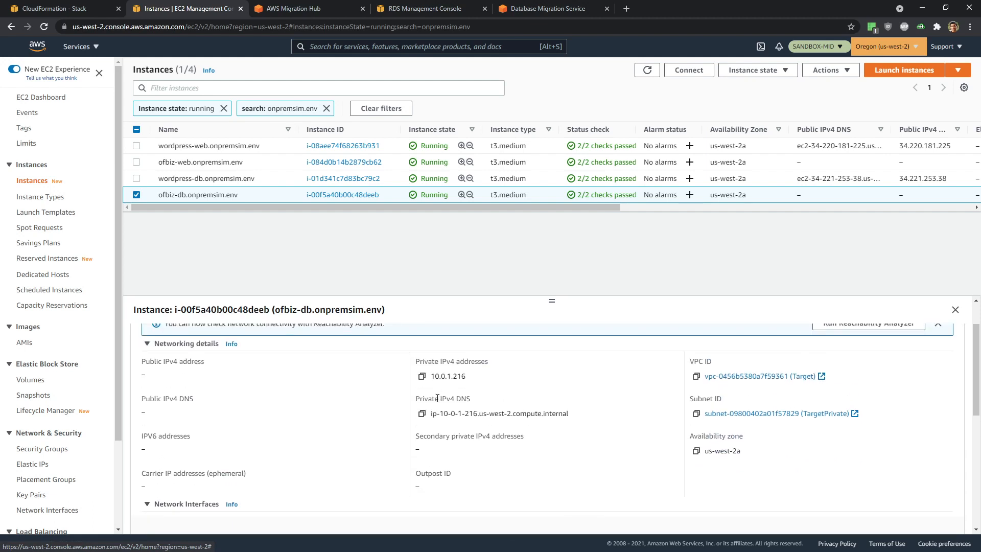
{"action": "left_click", "coordinate": [421, 377]}
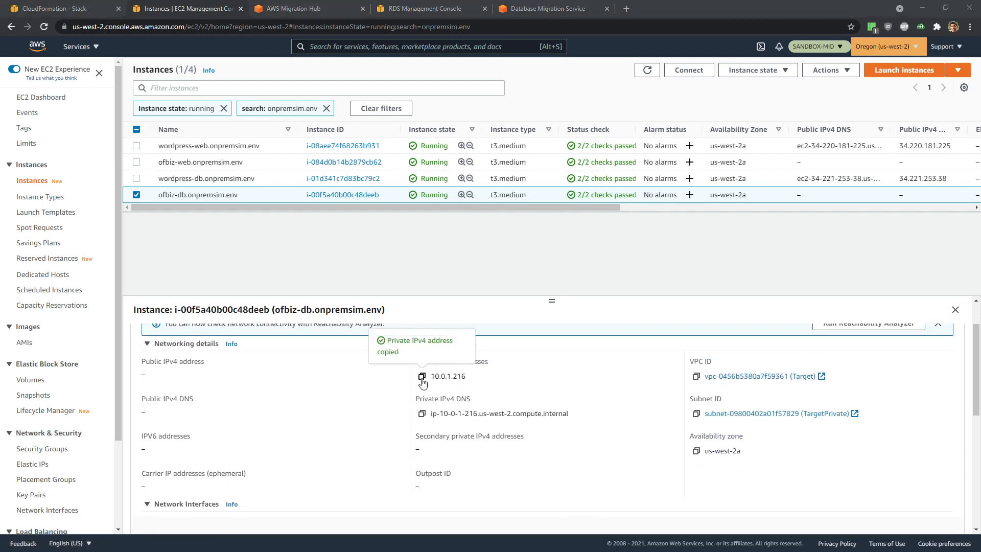
{"action": "key", "text": "alt+Tab"}
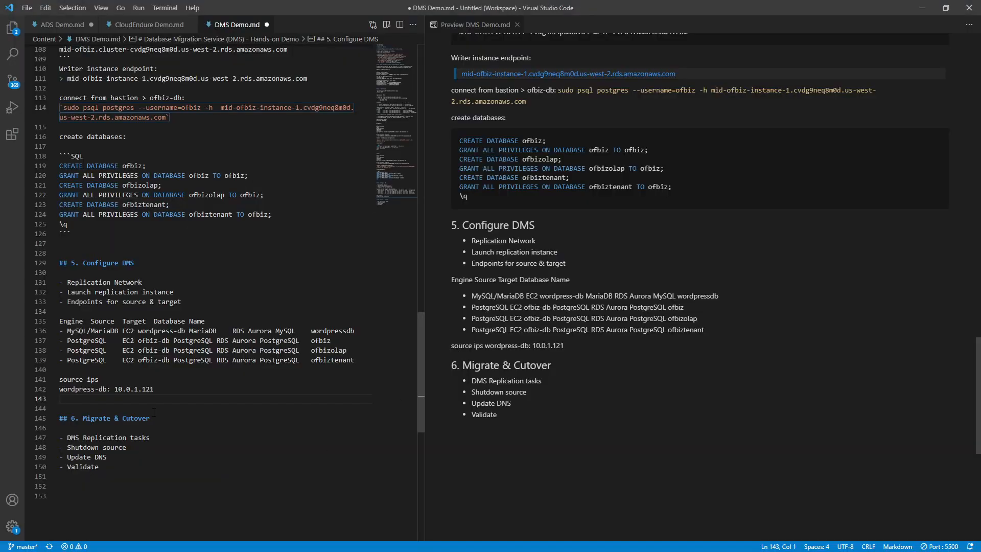
- Add 'ofbiz-db: 10.0.1.216' under source ips and save DMS Demo.md
{"action": "type", "text": "ofbi"}
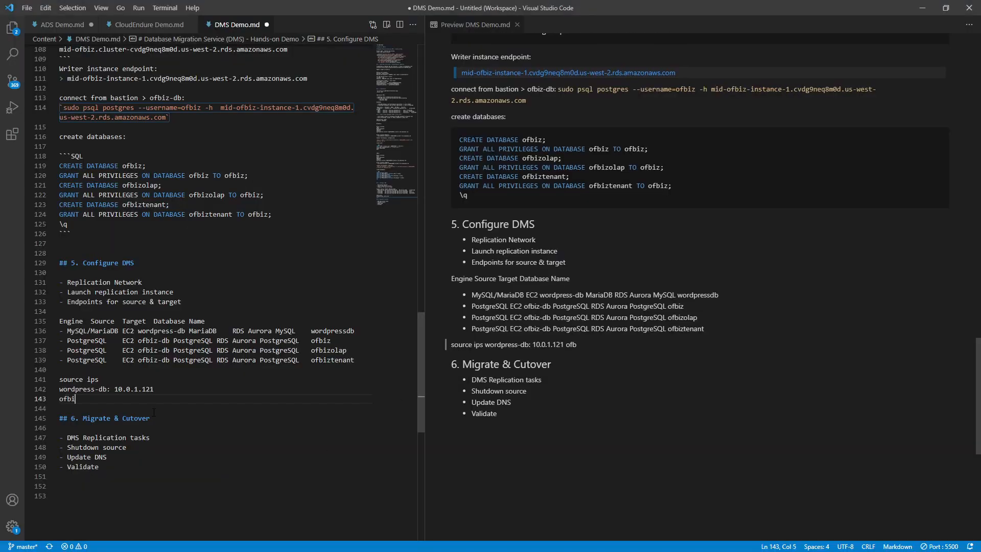
{"action": "type", "text": "z-db:"}
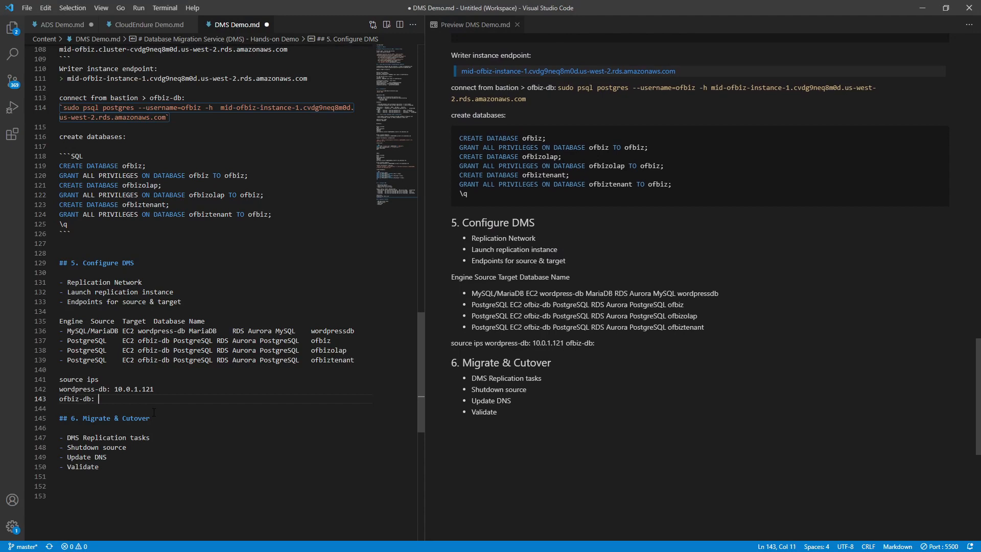
{"action": "key", "text": "ctrl+v"}
{"action": "key", "text": "ctrl+s"}
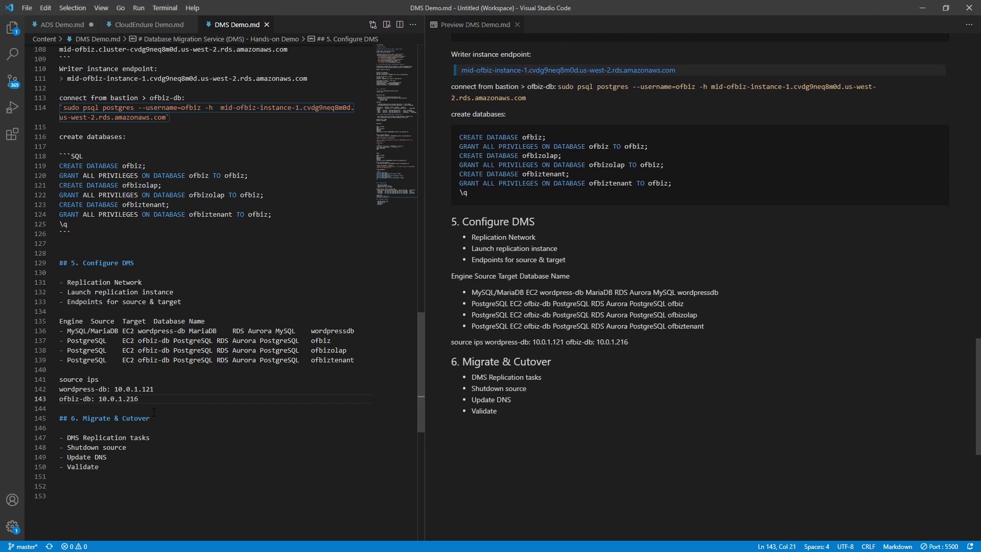
{"action": "key", "text": "alt+Tab"}
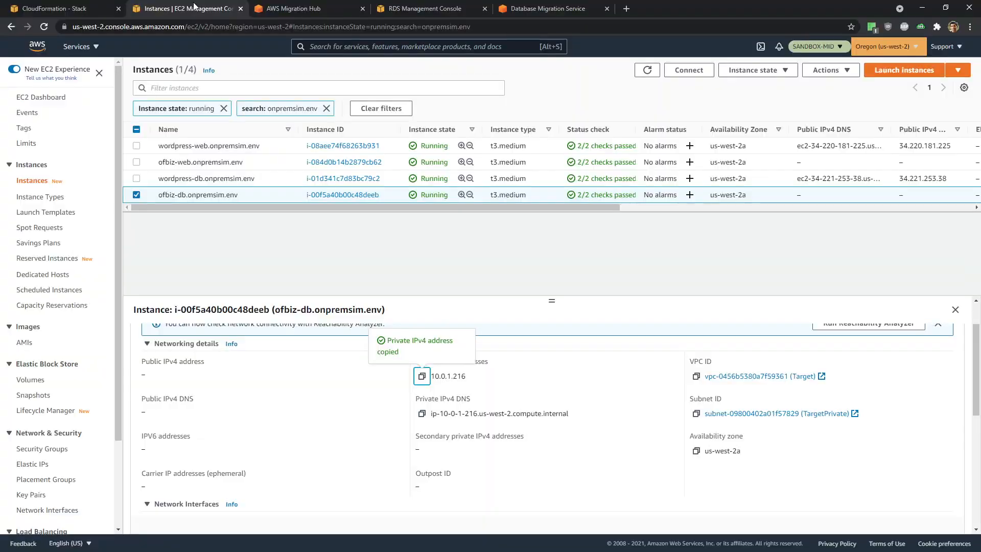
- Set the new endpoint's identifier to SourceWordpress, clearing a mistakenly pasted IP first
{"action": "left_click", "coordinate": [556, 7]}
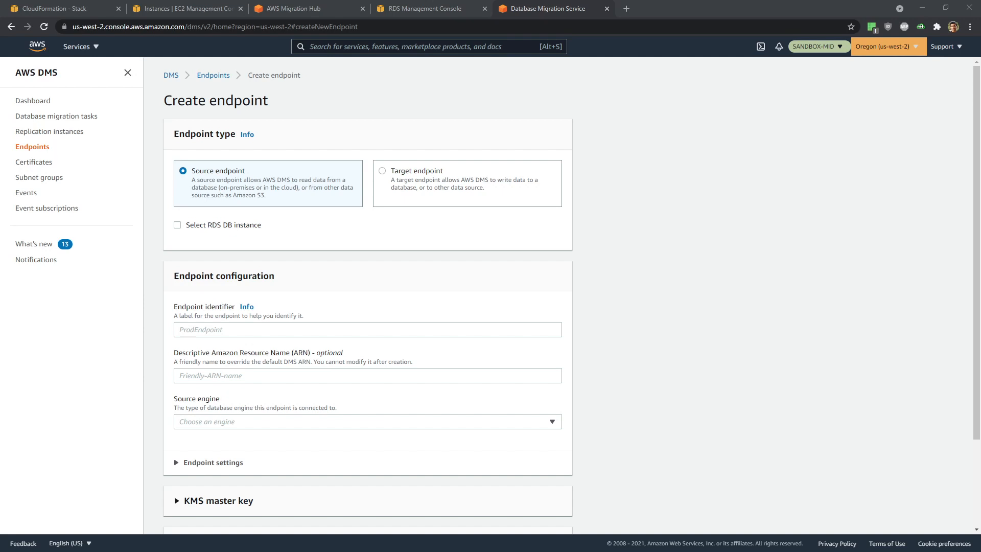
{"action": "left_click", "coordinate": [206, 329]}
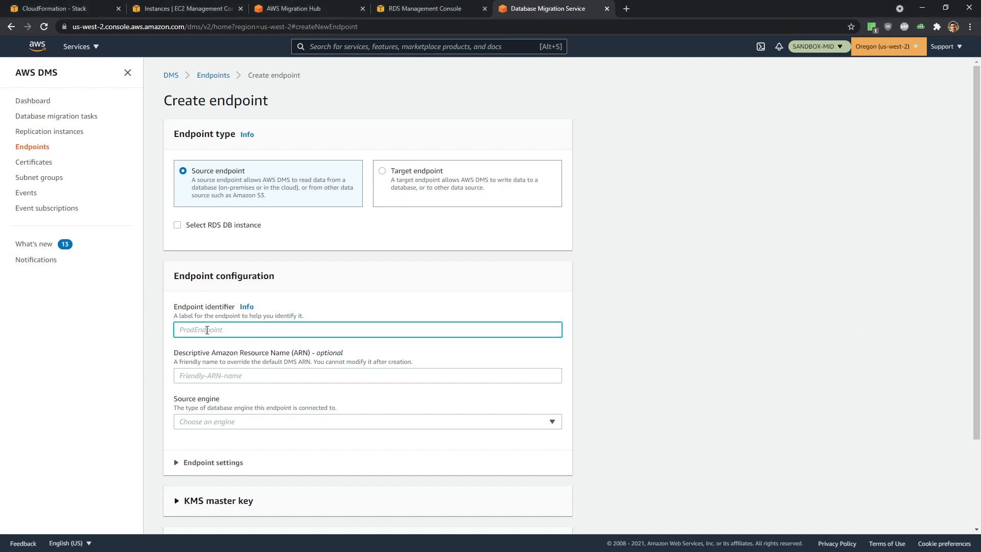
{"action": "key", "text": "ctrl+v"}
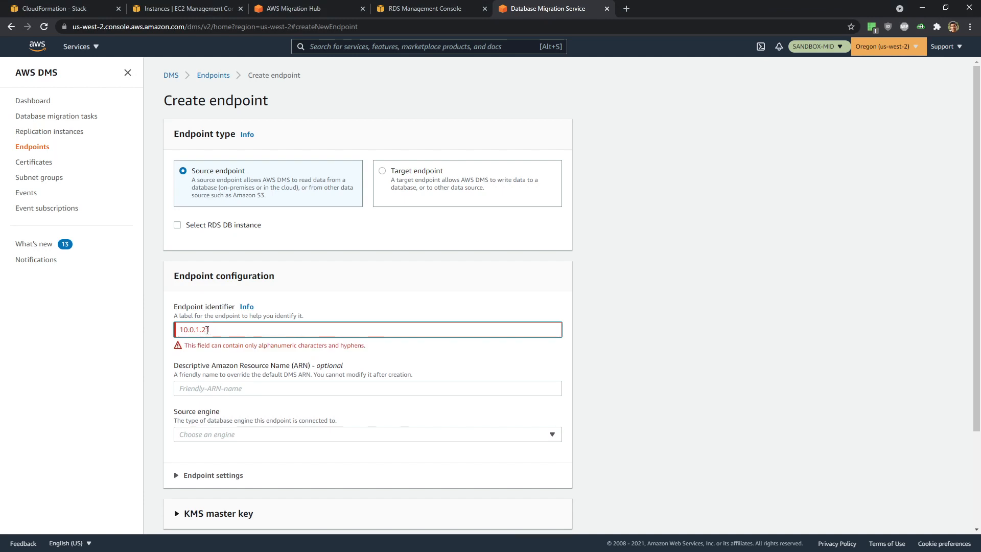
{"action": "key", "text": "ctrl+a"}
{"action": "key", "text": "BackSpace"}
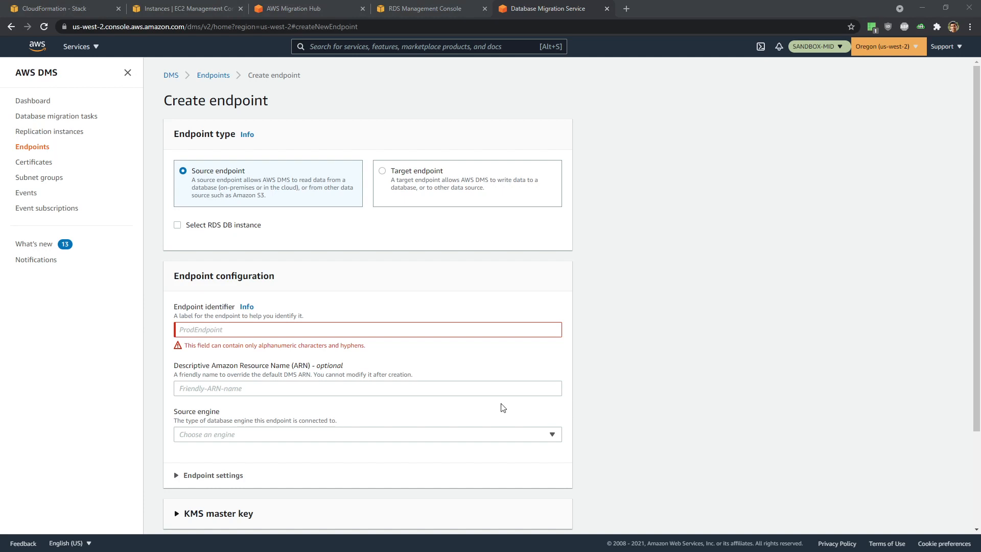
{"action": "left_click", "coordinate": [232, 326]}
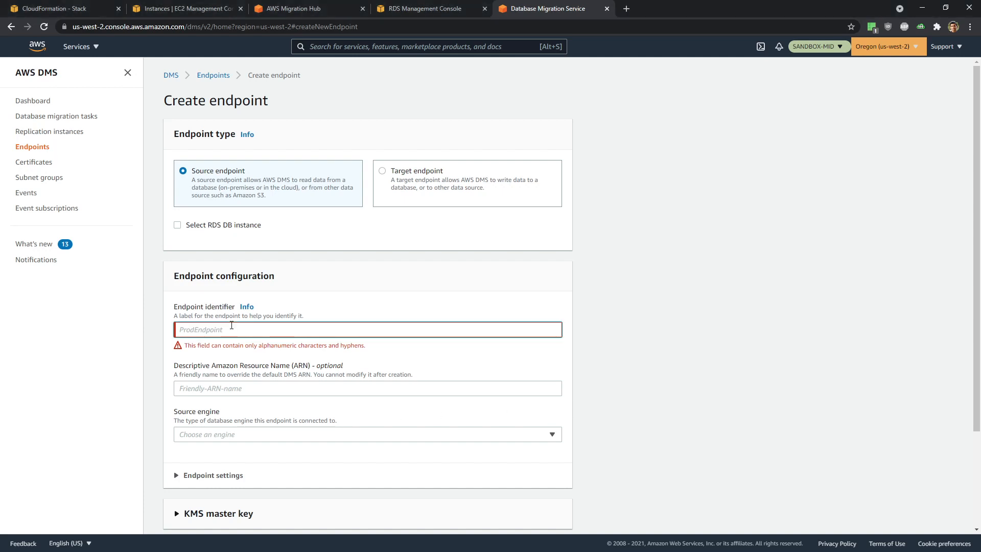
{"action": "type", "text": "SourceWordpress"}
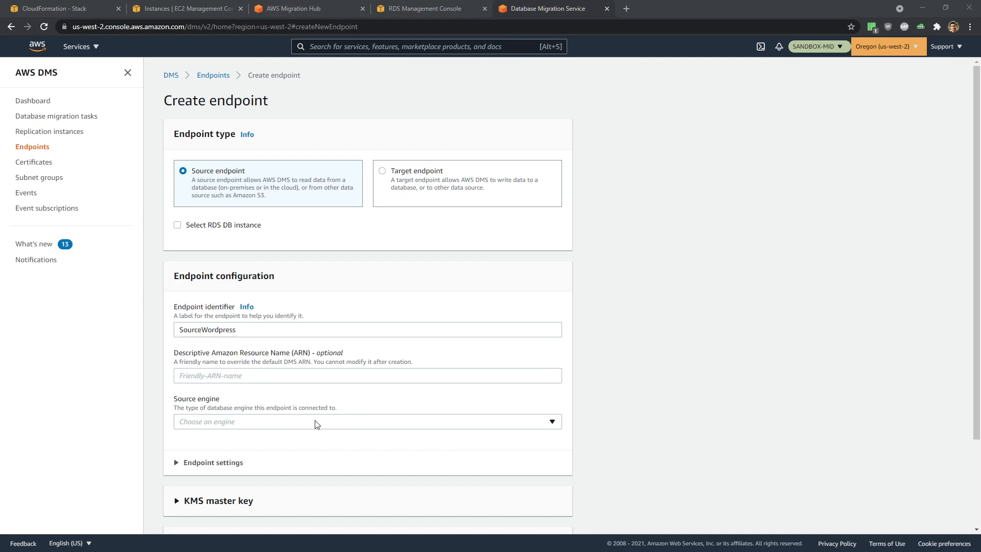
- Choose MariaDB as the source engine with access information provided manually
{"action": "scroll", "coordinate": [315, 424], "scroll_direction": "down", "scroll_amount": 1}
{"action": "left_click", "coordinate": [249, 375]}
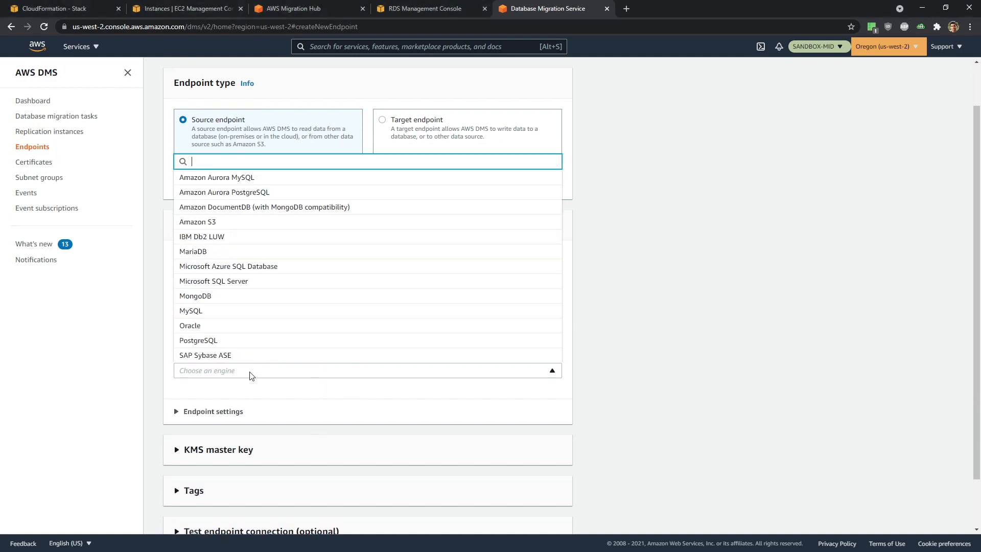
{"action": "left_click", "coordinate": [224, 255]}
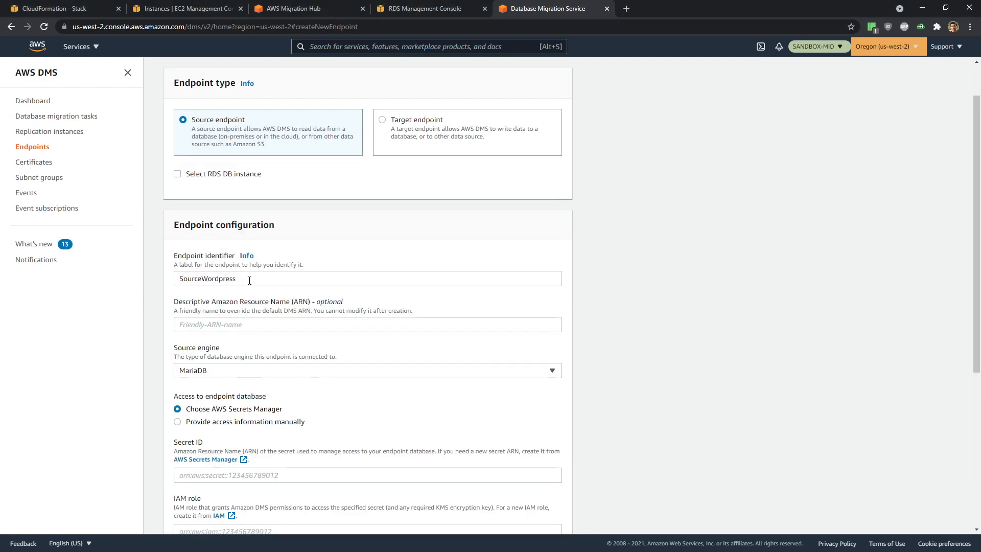
{"action": "scroll", "coordinate": [370, 350], "scroll_direction": "down", "scroll_amount": 2}
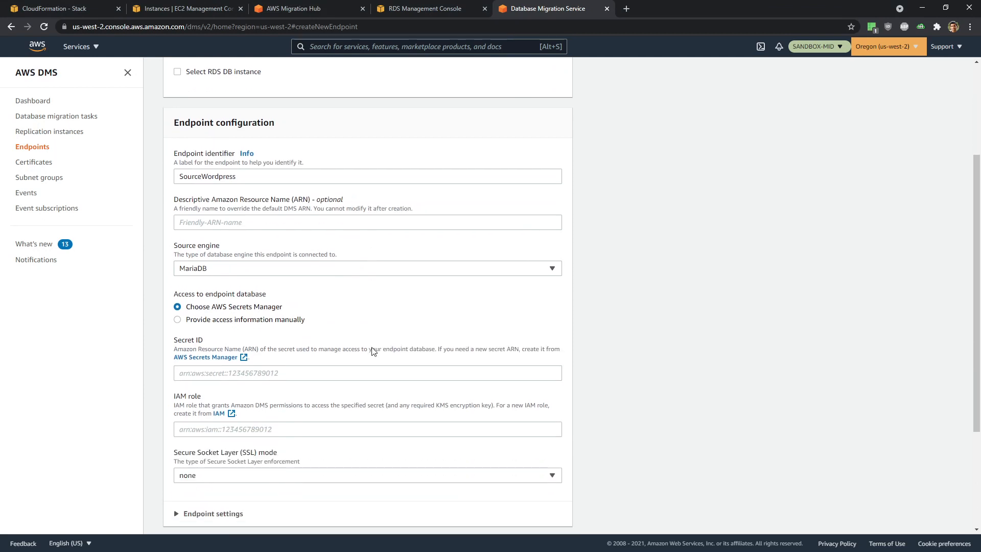
{"action": "left_click", "coordinate": [177, 320]}
{"action": "scroll", "coordinate": [428, 337], "scroll_direction": "down", "scroll_amount": 2}
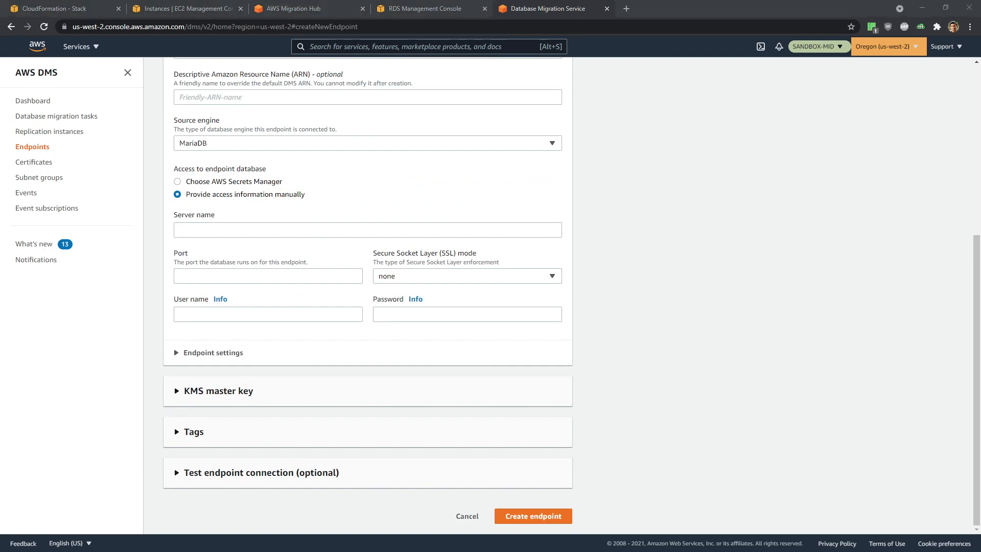
- Copy wordpress-db's address 10.0.1.121 from the DMS Demo.md notes
{"action": "key", "text": "alt+Tab"}
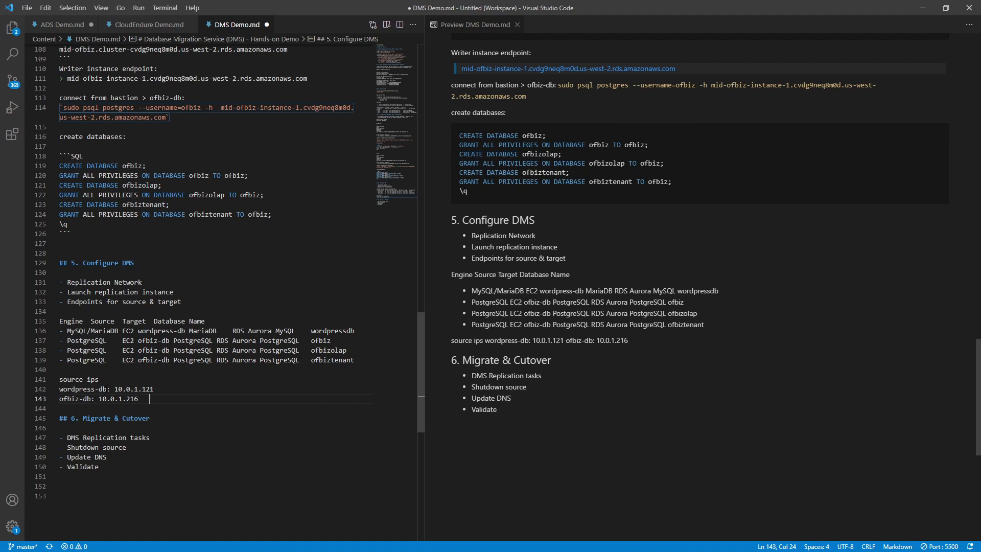
{"action": "left_click_drag", "start_coordinate": [154, 389], "coordinate": [115, 389]}
{"action": "key", "text": "ctrl+c"}
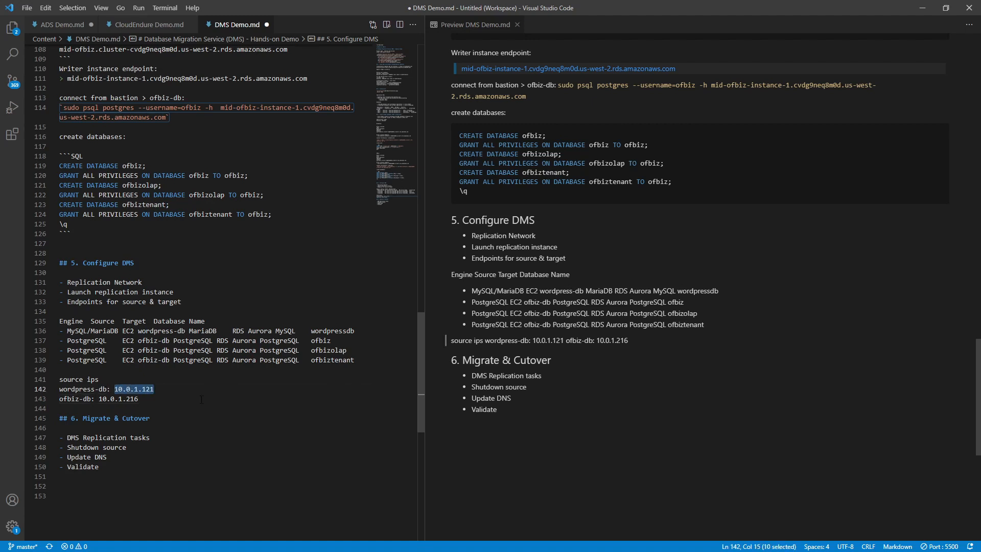
{"action": "key", "text": "alt+Tab"}
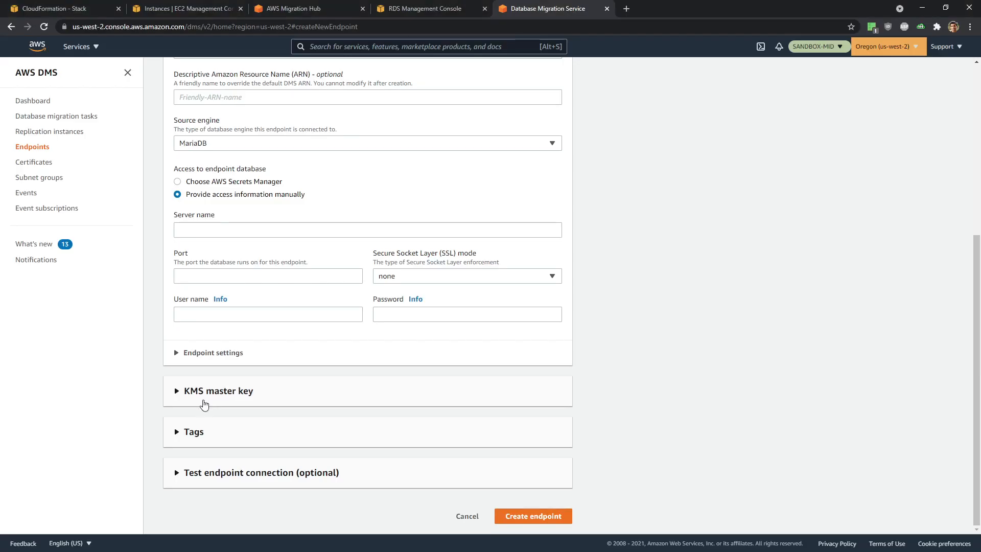
- Enter server 10.0.1.121, port 3306, user wordpress and the database password, then create the endpoint
{"action": "left_click", "coordinate": [208, 229]}
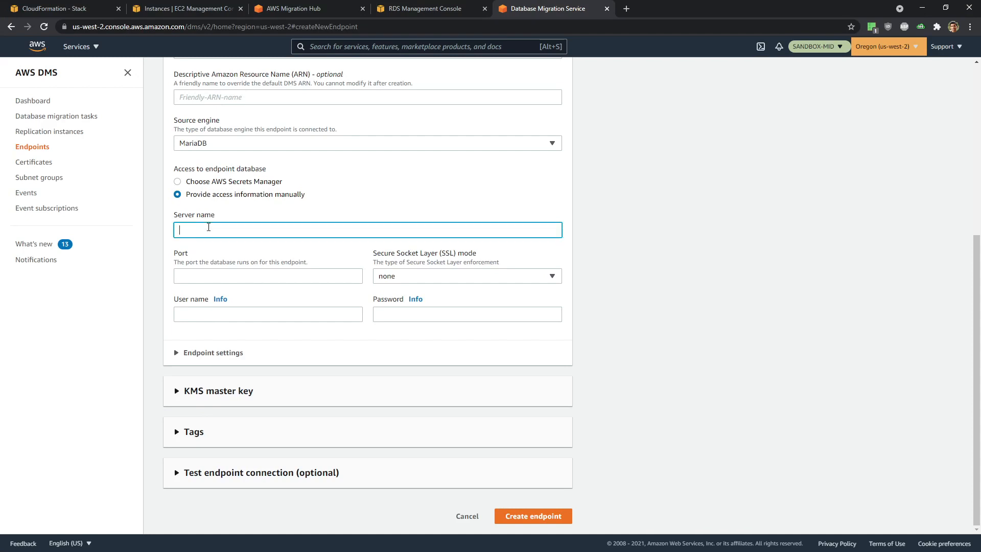
{"action": "key", "text": "ctrl+v"}
{"action": "left_click", "coordinate": [217, 278]}
{"action": "type", "text": "3306"}
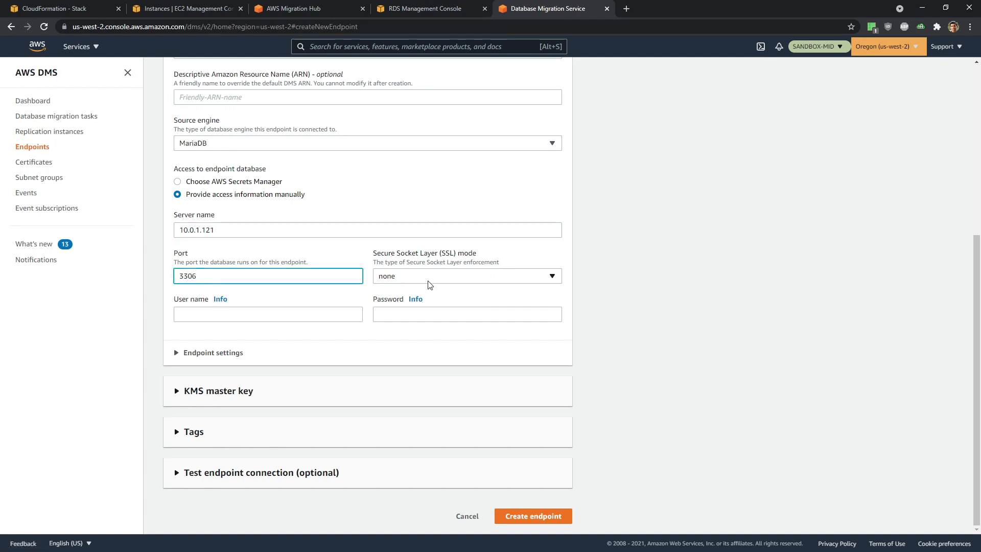
{"action": "left_click", "coordinate": [208, 313]}
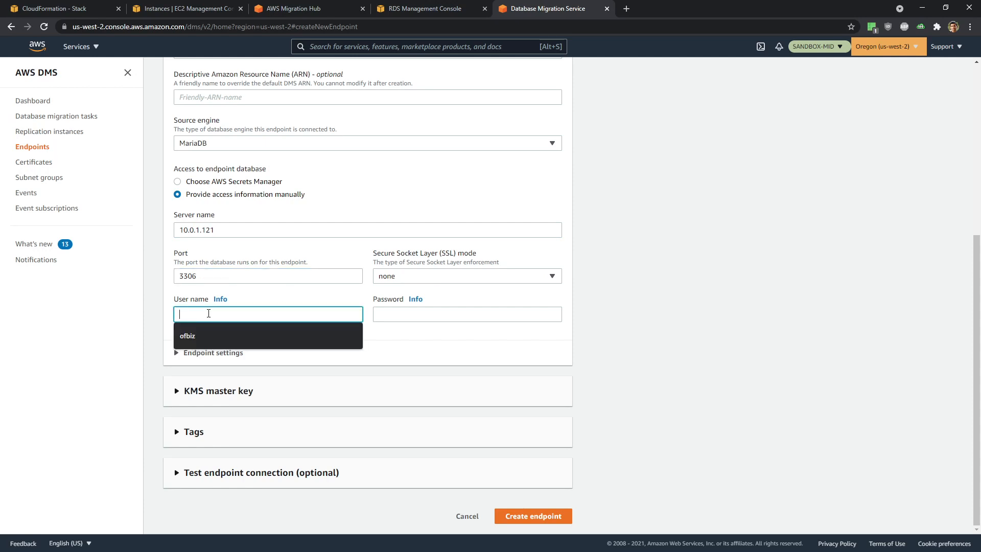
{"action": "type", "text": "wo"}
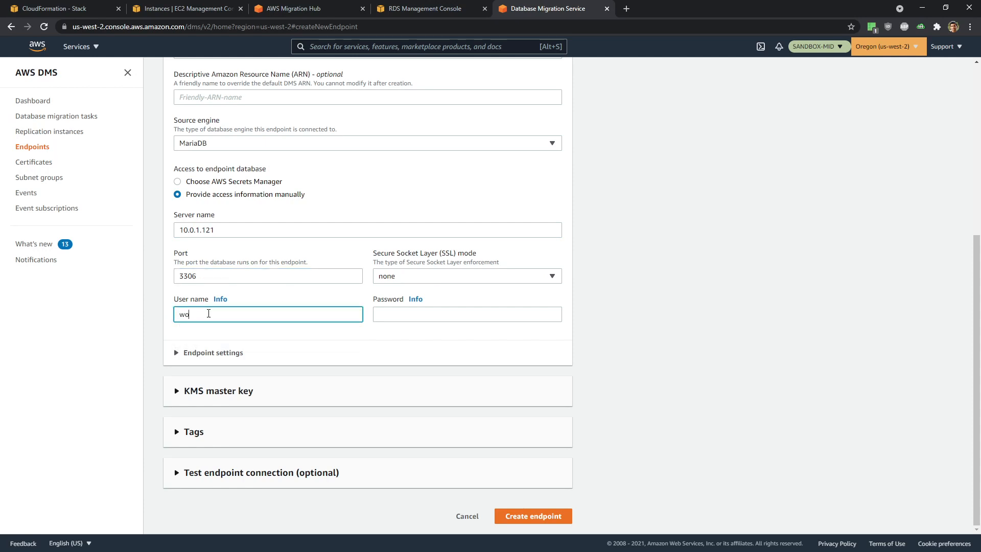
{"action": "type", "text": "rdpress"}
{"action": "left_click", "coordinate": [396, 313]}
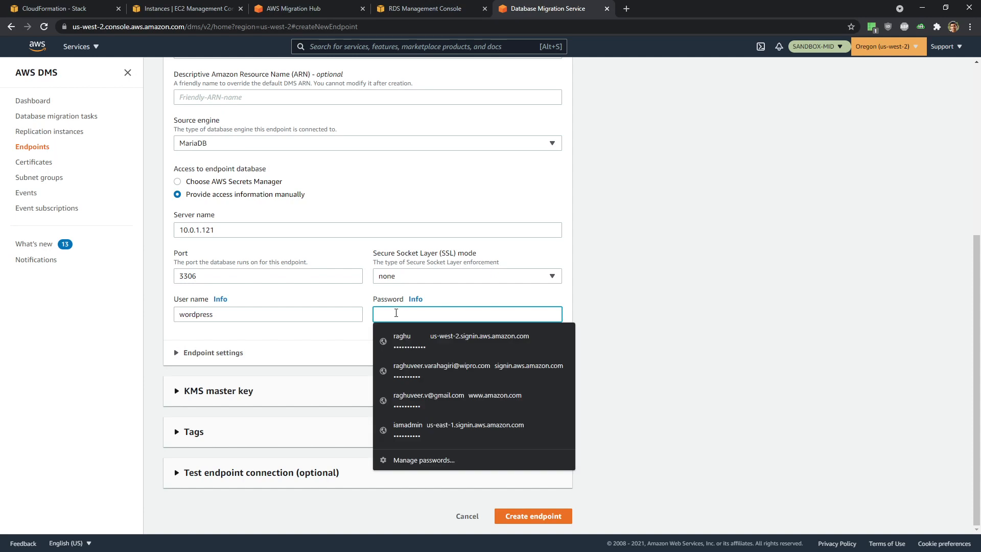
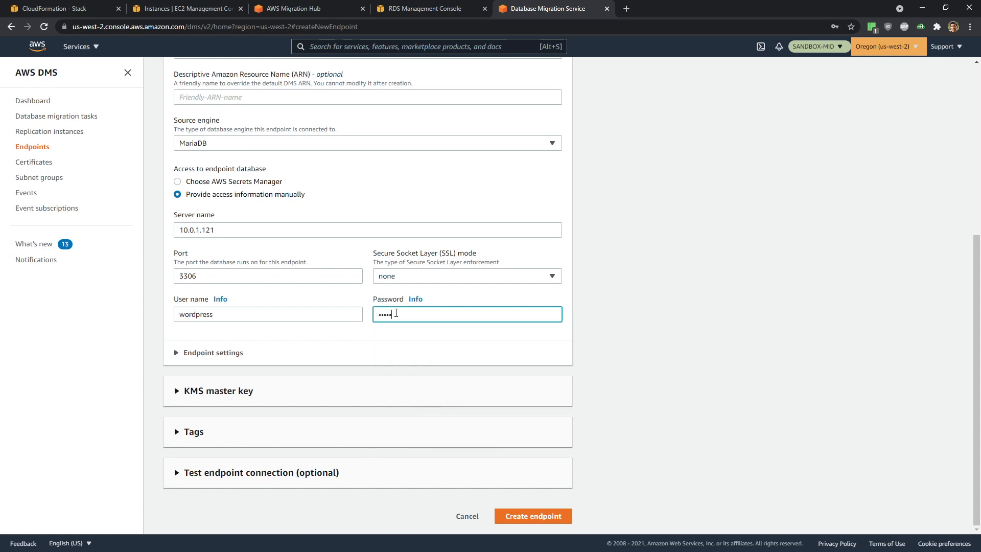
{"action": "left_click", "coordinate": [711, 357]}
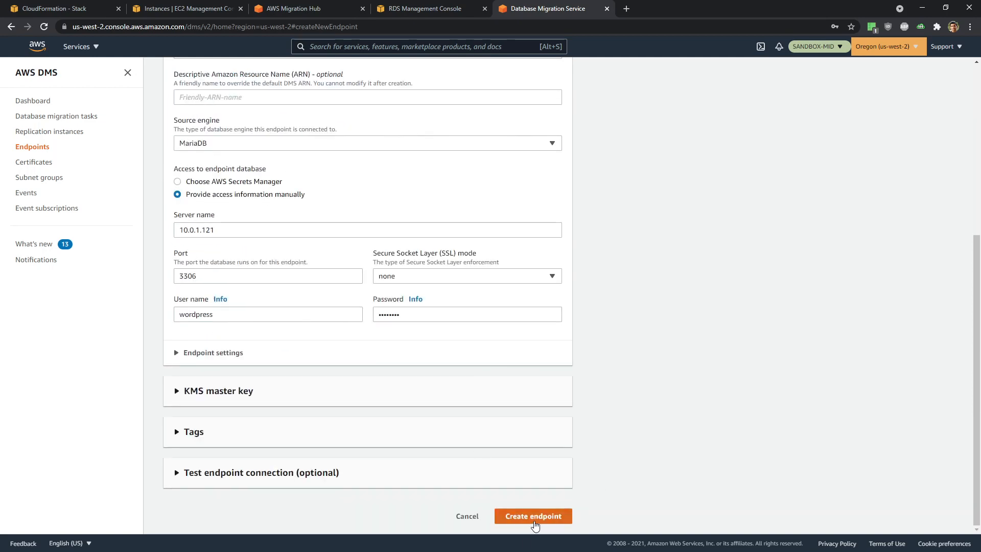
{"action": "left_click", "coordinate": [534, 520]}
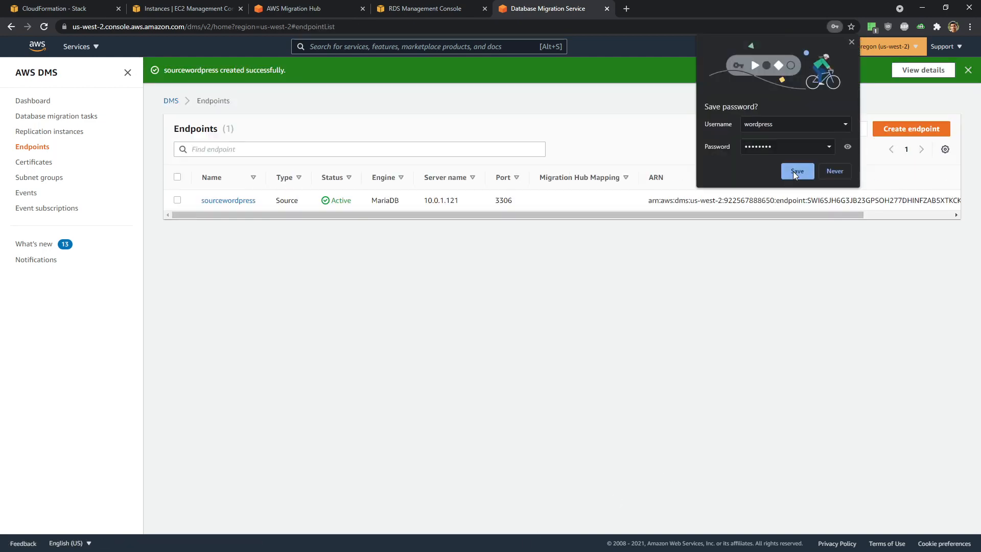
- Test sourcewordpress's connection through mid-repinst-wp, then start another new endpoint
{"action": "left_click", "coordinate": [851, 42]}
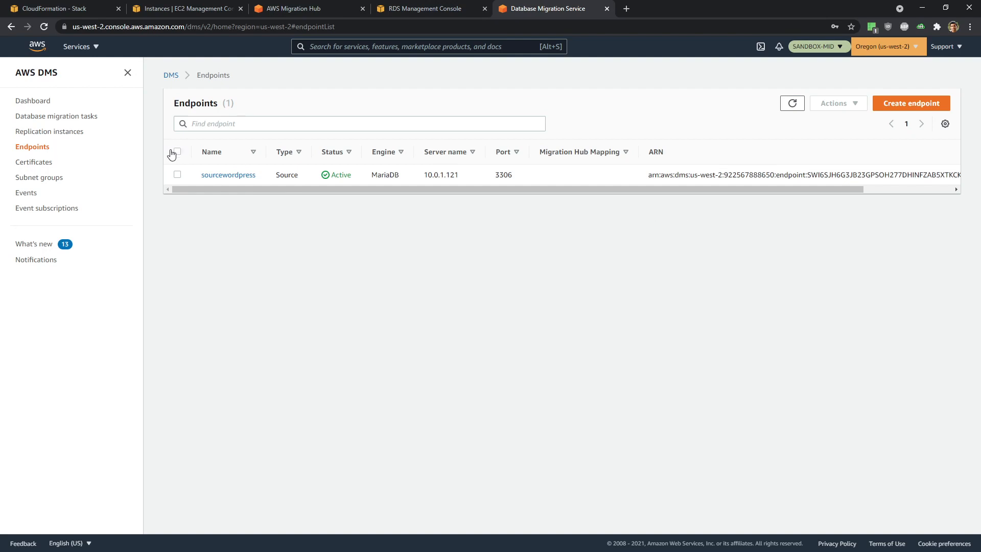
{"action": "left_click", "coordinate": [221, 178]}
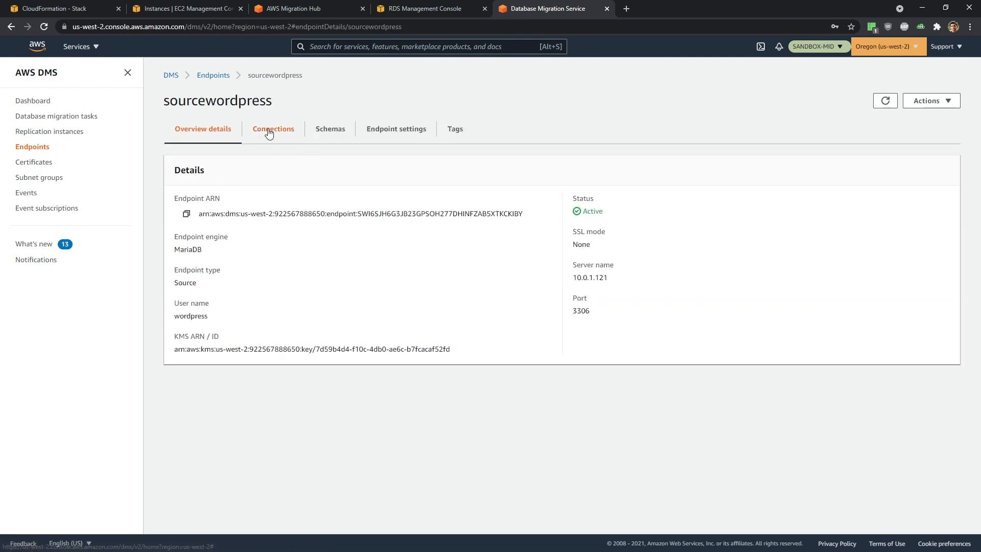
{"action": "left_click", "coordinate": [274, 130]}
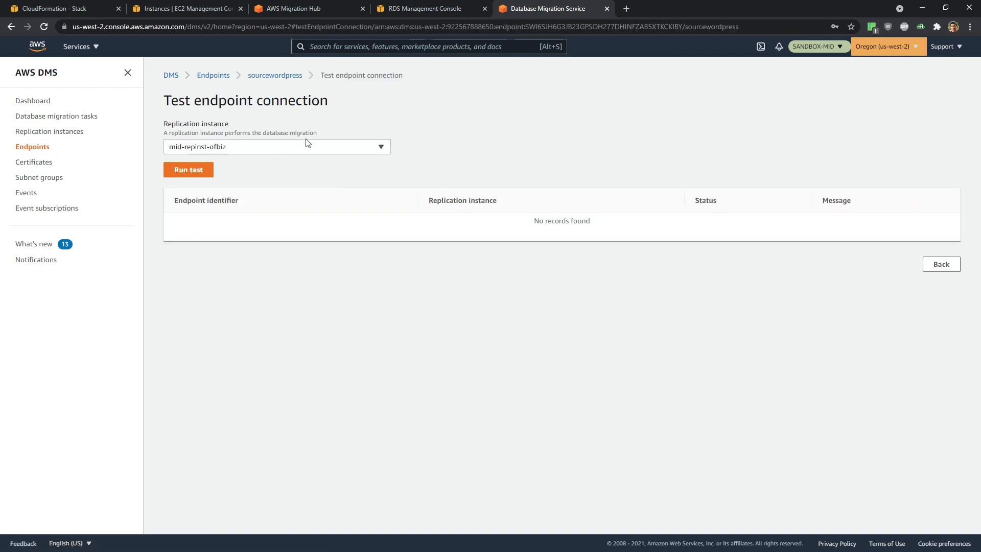
{"action": "left_click", "coordinate": [269, 151]}
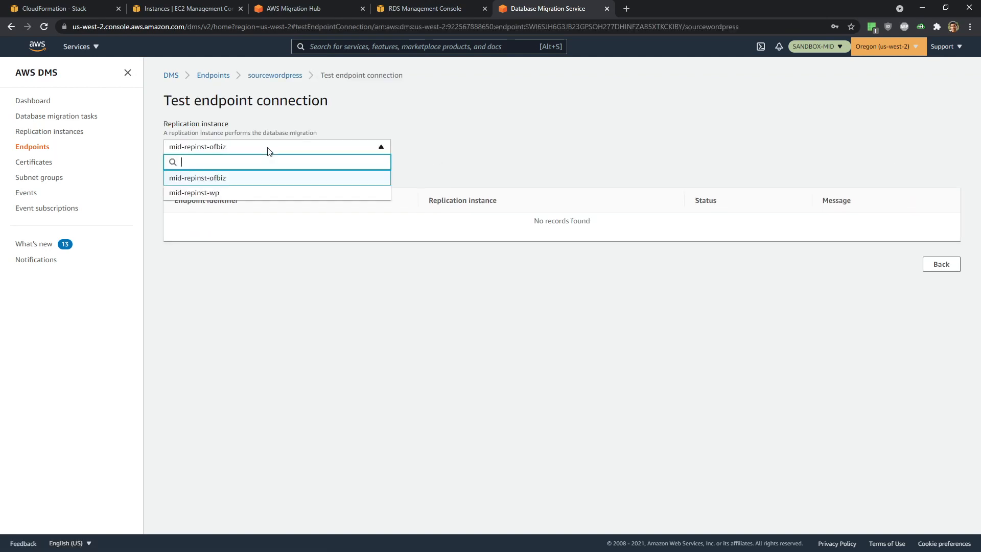
{"action": "left_click", "coordinate": [228, 194]}
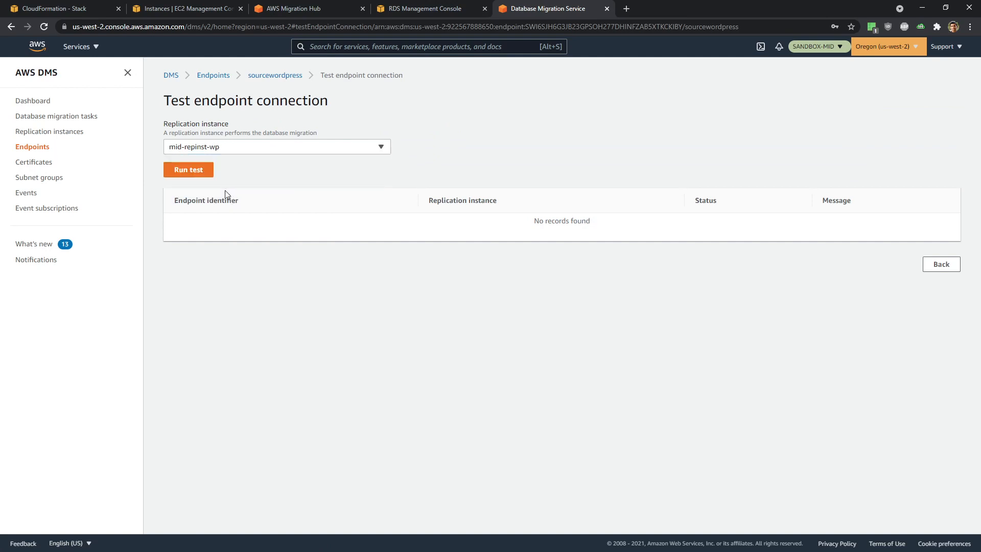
{"action": "left_click", "coordinate": [185, 169]}
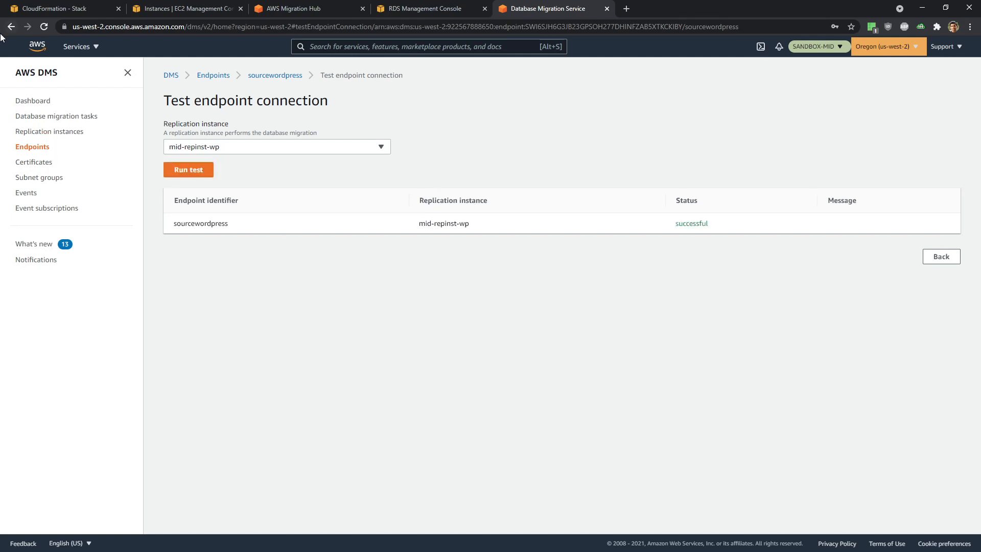
{"action": "left_click", "coordinate": [207, 76]}
{"action": "left_click", "coordinate": [893, 104]}
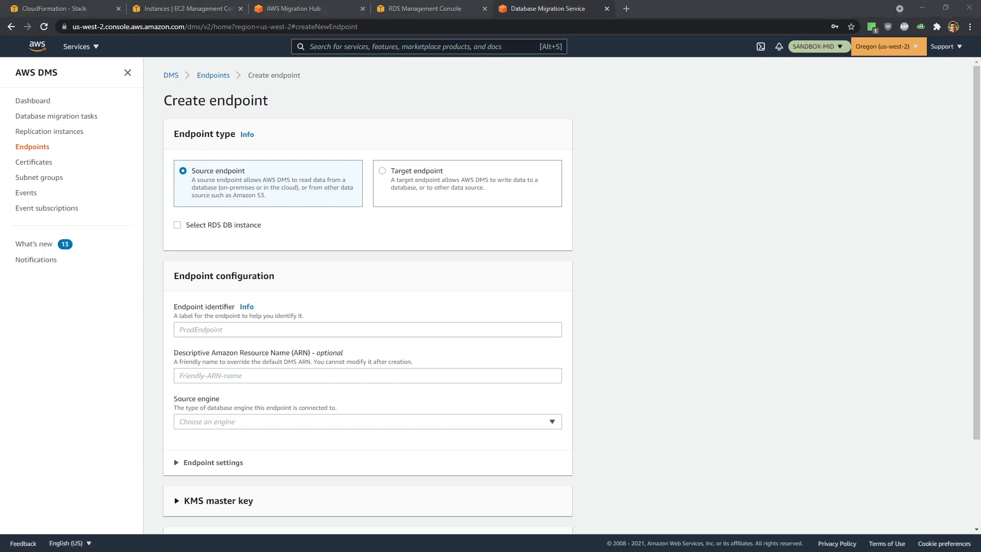
- Make a target endpoint on RDS instance mid-wordpress-instance-1 with identifier TargetWordpress
{"action": "left_click", "coordinate": [382, 172]}
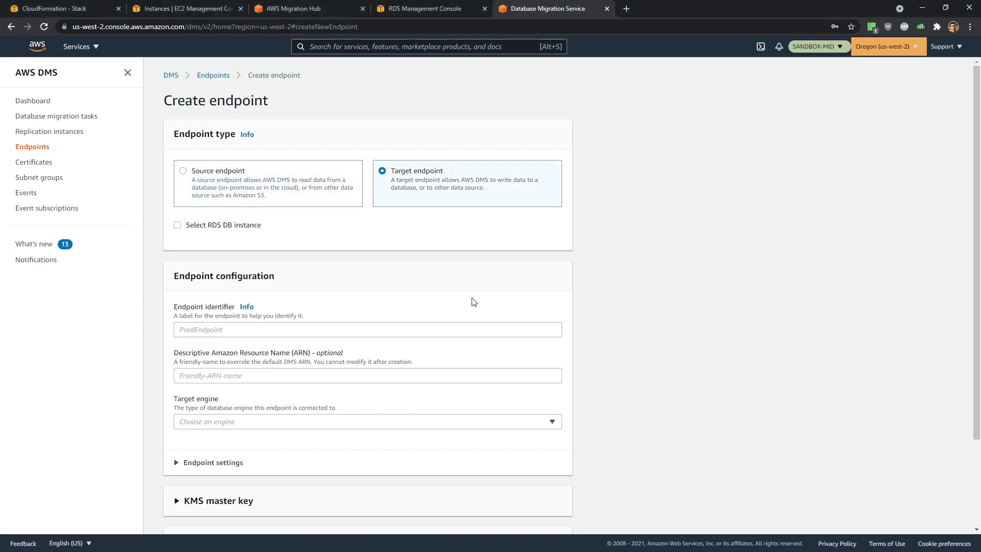
{"action": "scroll", "coordinate": [300, 252], "scroll_direction": "down", "scroll_amount": 1}
{"action": "left_click", "coordinate": [177, 174]}
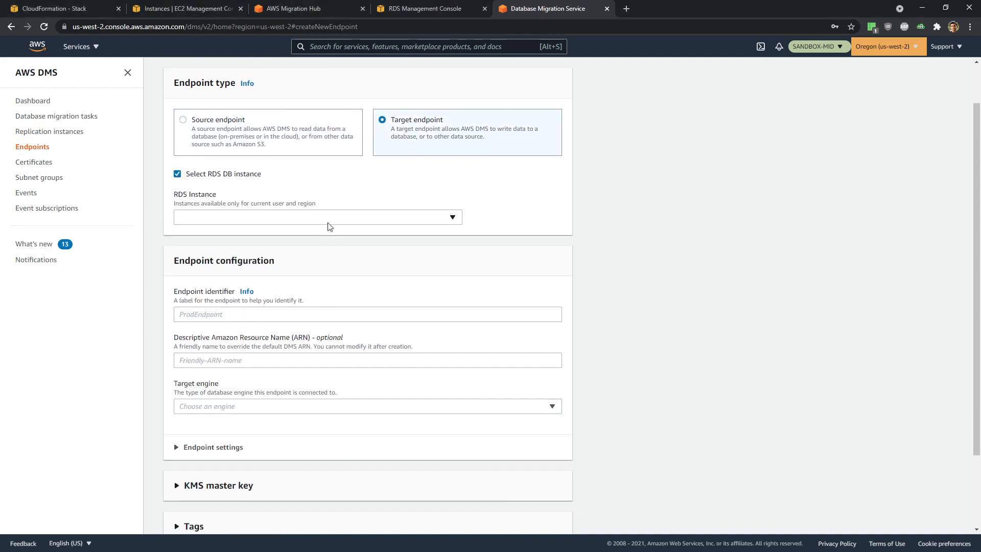
{"action": "left_click", "coordinate": [311, 219]}
{"action": "left_click", "coordinate": [307, 264]}
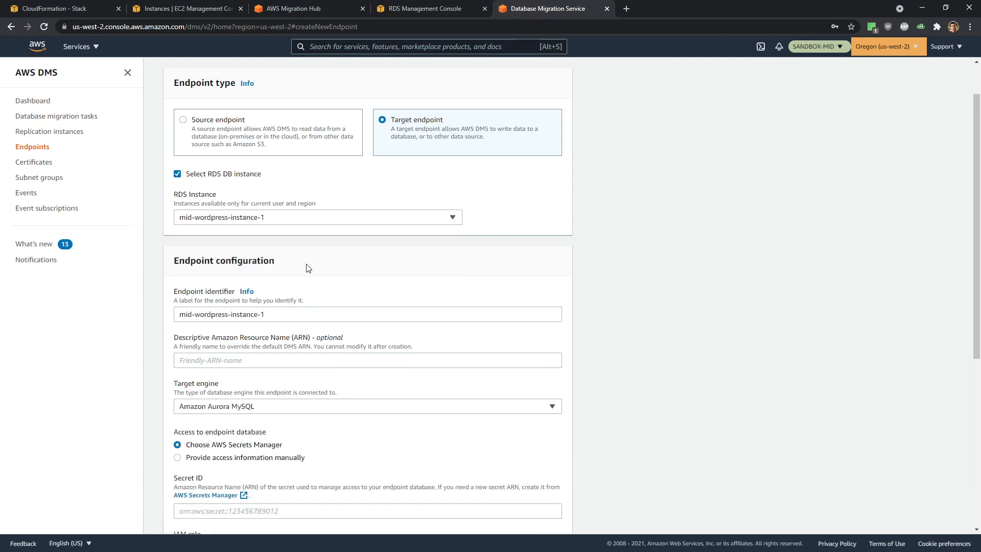
{"action": "scroll", "coordinate": [657, 302], "scroll_direction": "down", "scroll_amount": 1}
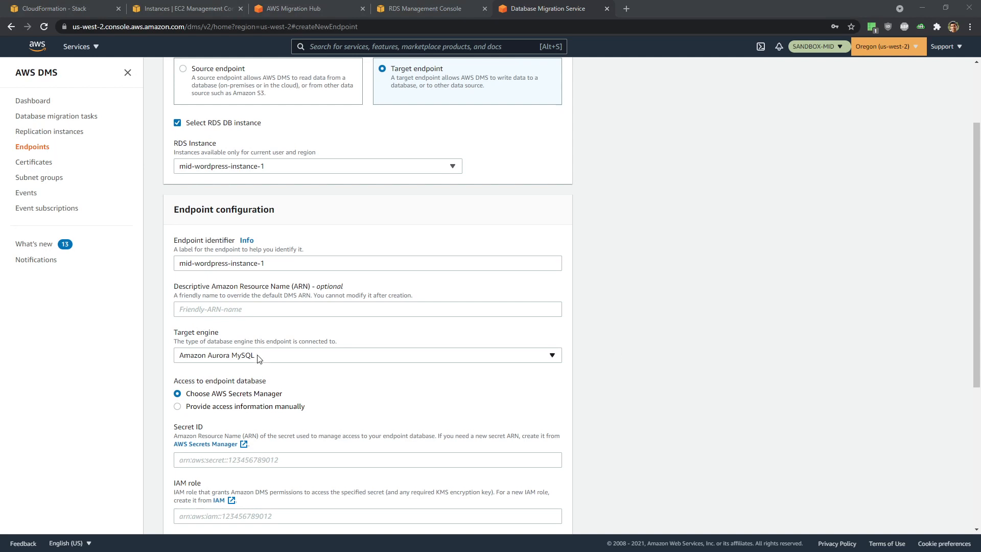
{"action": "left_click_drag", "start_coordinate": [277, 266], "coordinate": [102, 258]}
{"action": "type", "text": "TargetWordpress"}
- Provide the access details manually and enter the target database password
{"action": "scroll", "coordinate": [447, 298], "scroll_direction": "down", "scroll_amount": 1}
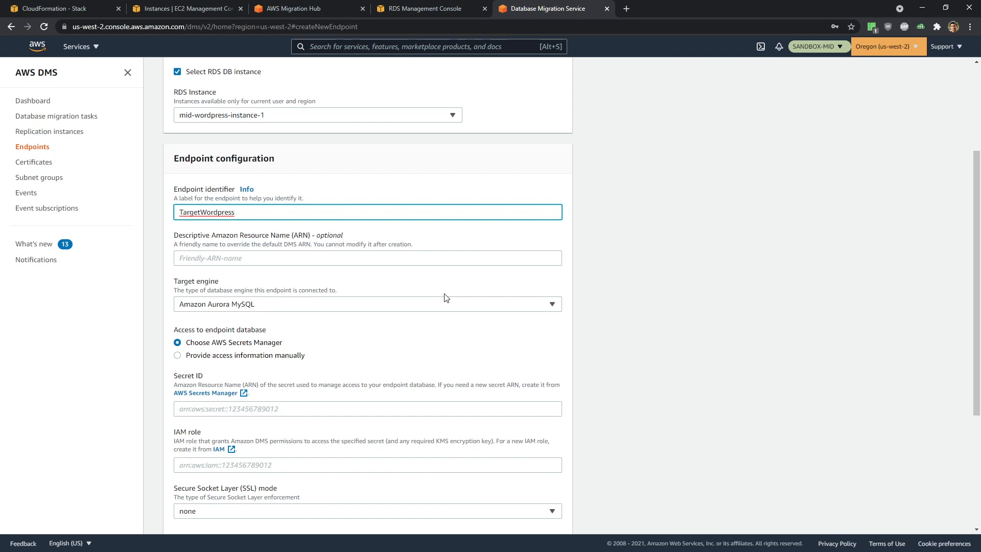
{"action": "scroll", "coordinate": [446, 298], "scroll_direction": "down", "scroll_amount": 1}
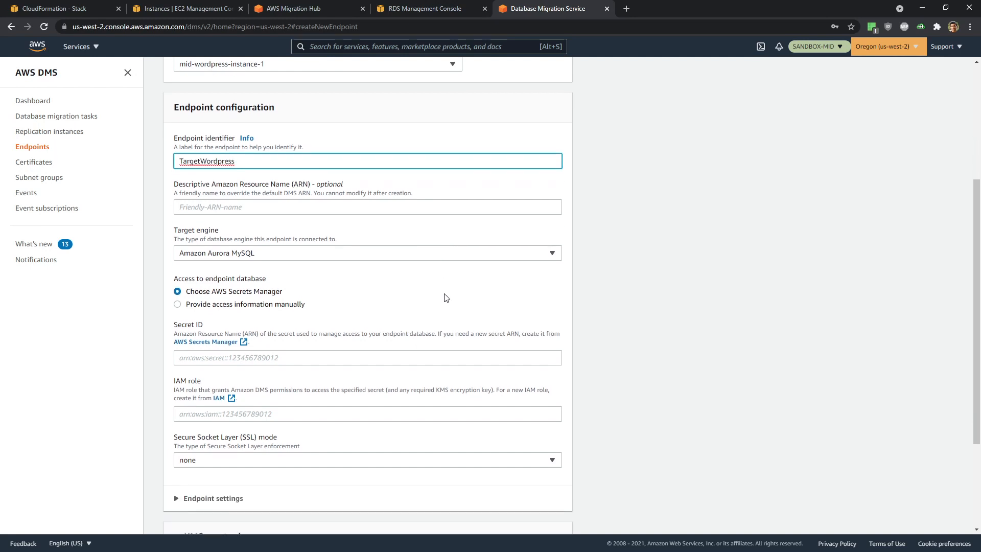
{"action": "left_click", "coordinate": [240, 304]}
{"action": "scroll", "coordinate": [374, 311], "scroll_direction": "down", "scroll_amount": 2}
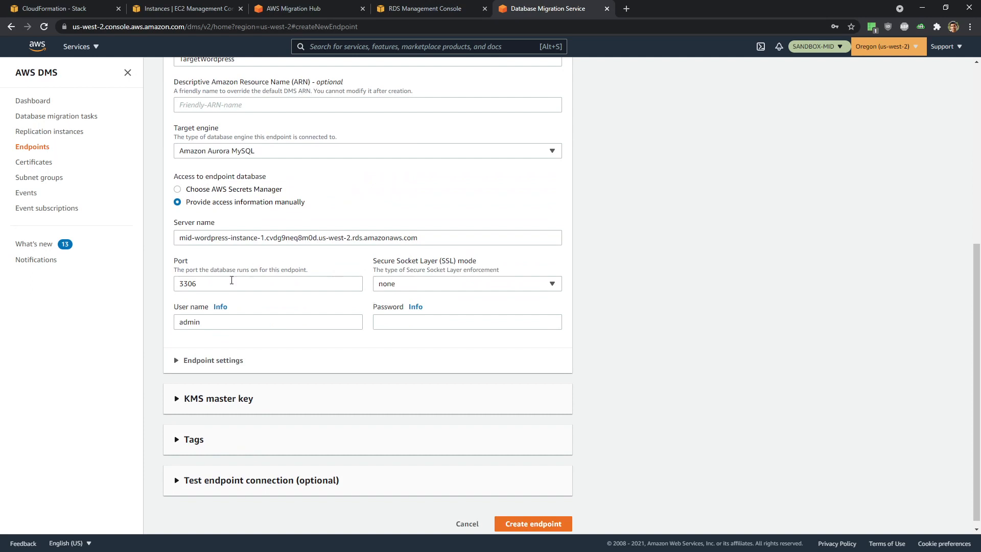
{"action": "left_click", "coordinate": [428, 324]}
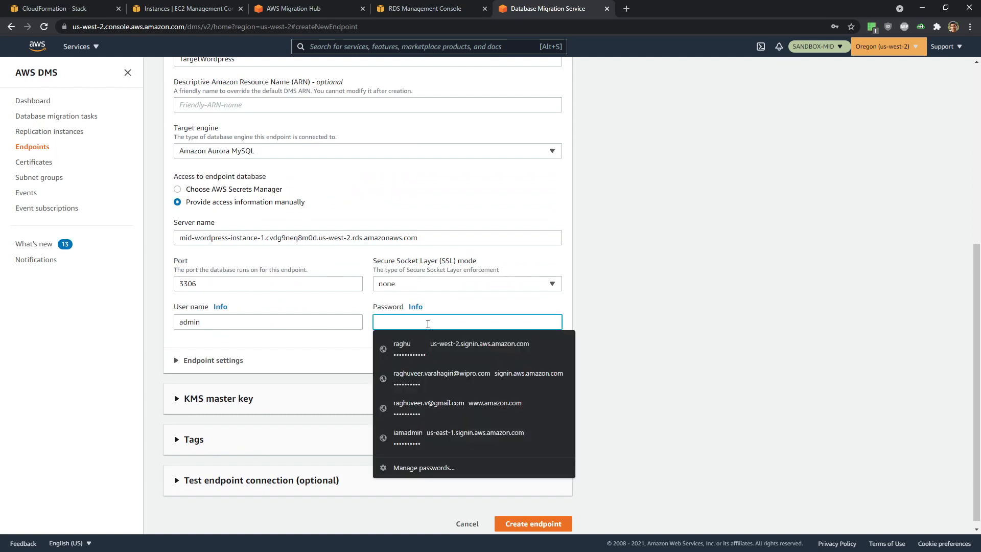
{"action": "type", "text": "••••••••"}
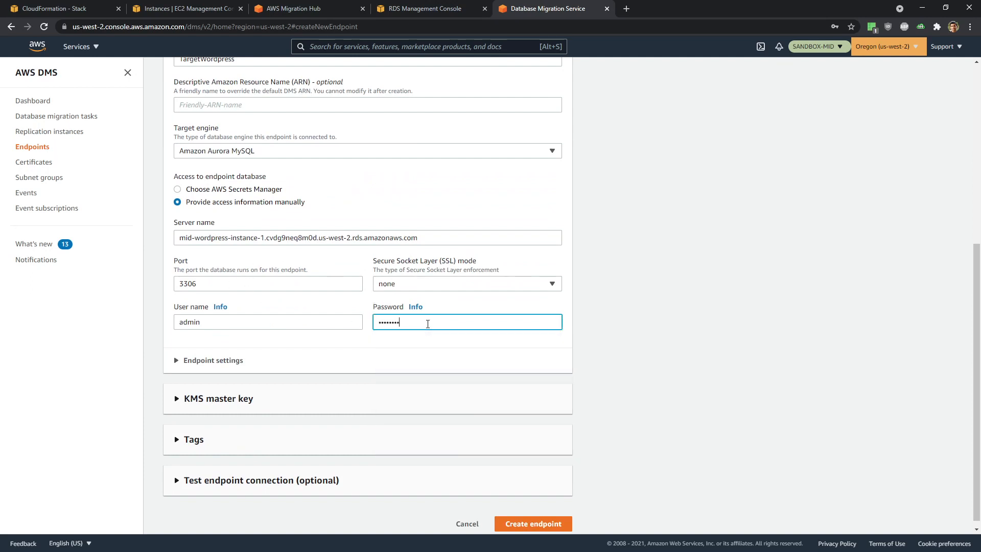
{"action": "scroll", "coordinate": [583, 423], "scroll_direction": "down", "scroll_amount": 1}
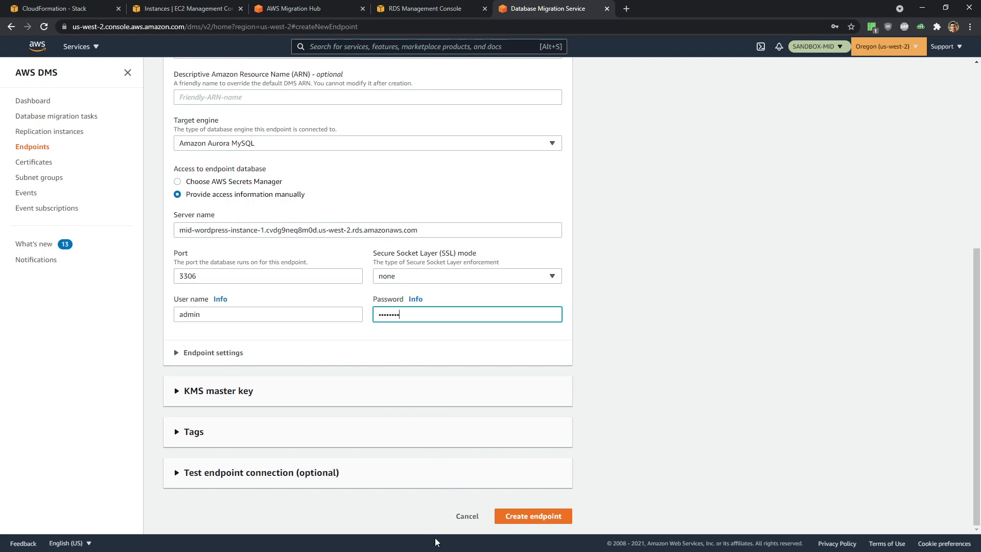
- Test the connection from the Target VPC through mid-repinst-wp and create the endpoint
{"action": "left_click", "coordinate": [307, 478]}
{"action": "scroll", "coordinate": [207, 342], "scroll_direction": "down", "scroll_amount": 5}
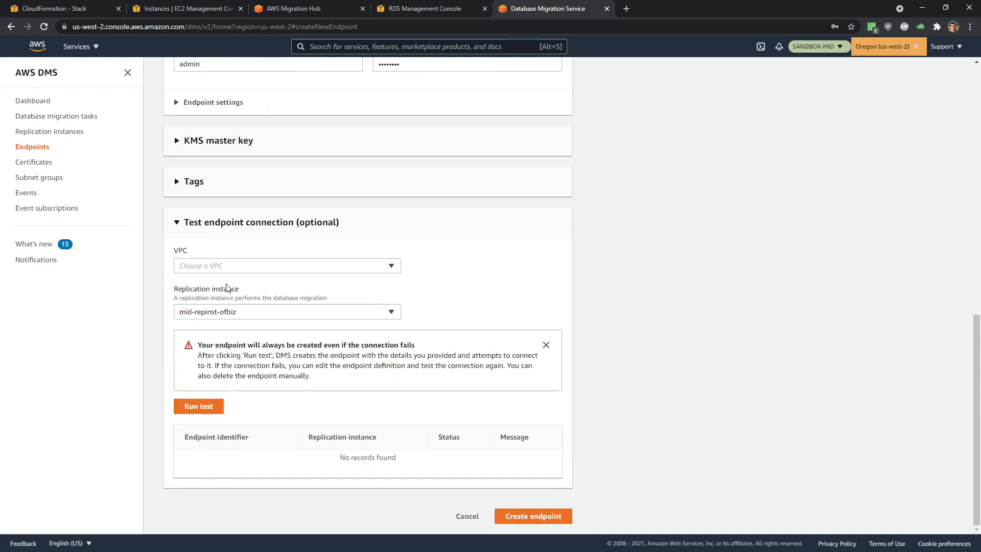
{"action": "left_click", "coordinate": [232, 266]}
{"action": "left_click", "coordinate": [259, 295]}
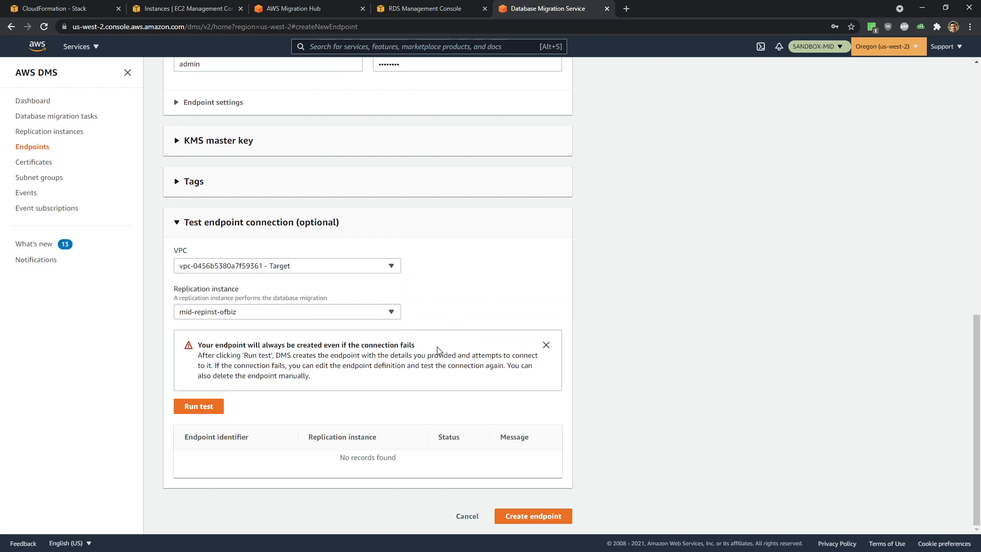
{"action": "left_click", "coordinate": [245, 314]}
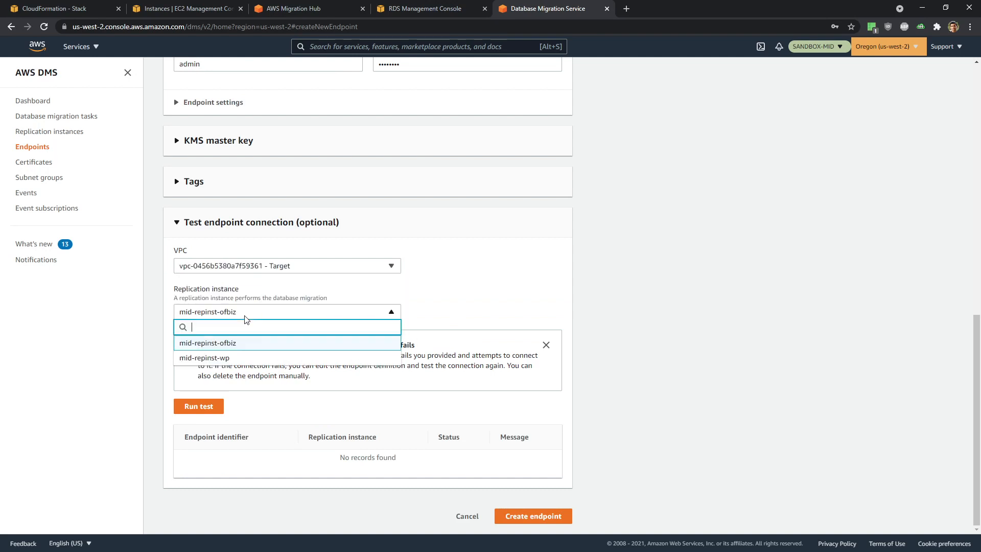
{"action": "left_click", "coordinate": [242, 356]}
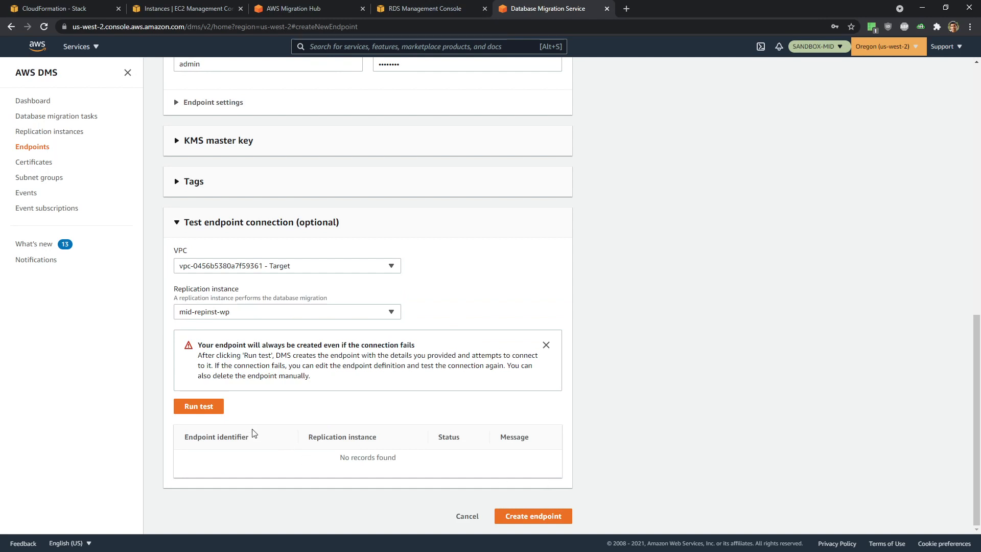
{"action": "left_click", "coordinate": [210, 409]}
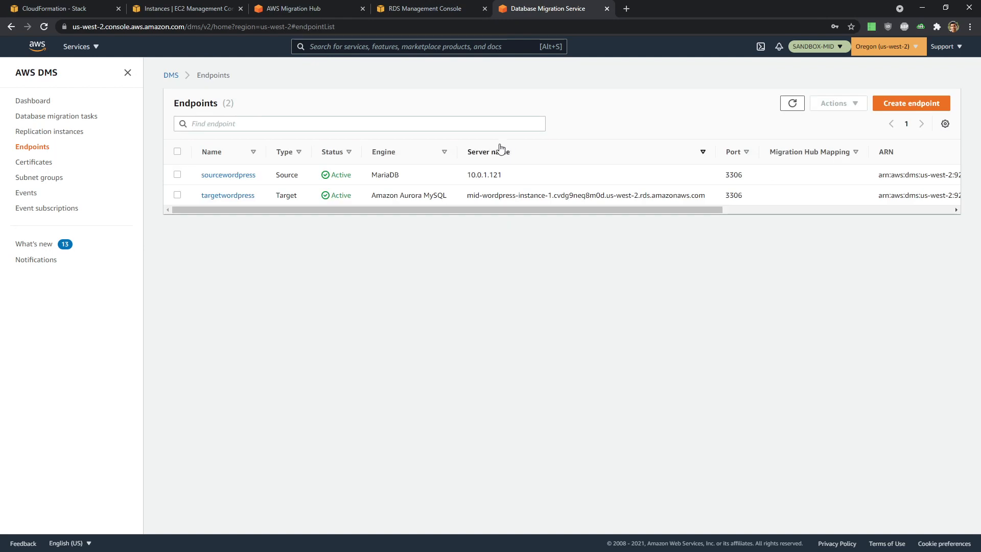
- Confirm on targetwordpress's Connections tab that the mid-repinst-wp test succeeded, then start another endpoint
{"action": "left_click", "coordinate": [232, 196]}
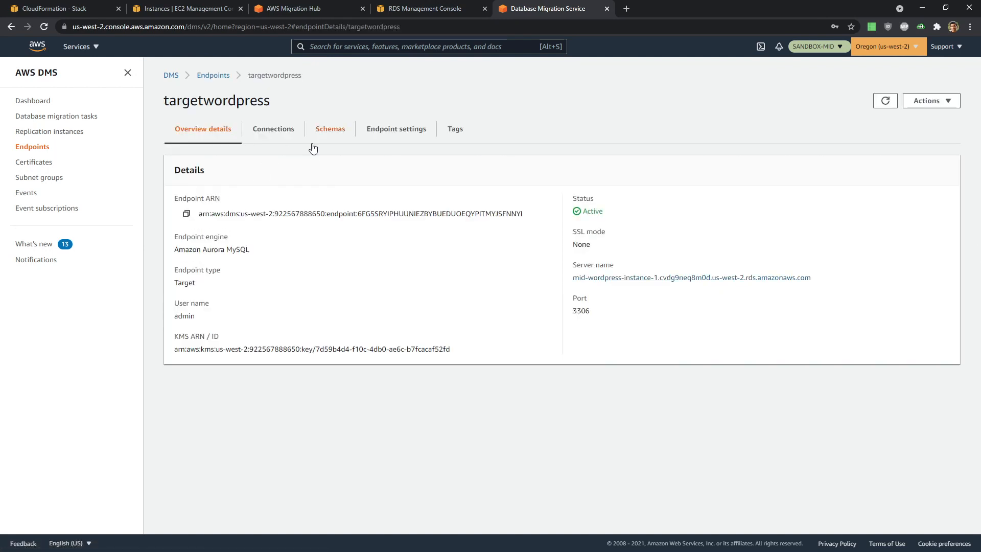
{"action": "left_click", "coordinate": [276, 132]}
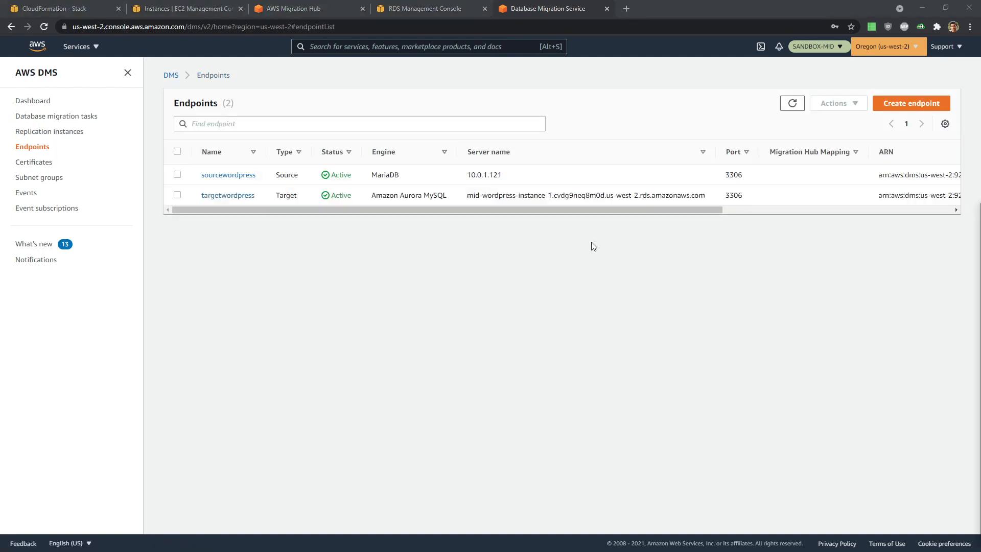
{"action": "left_click", "coordinate": [902, 103]}
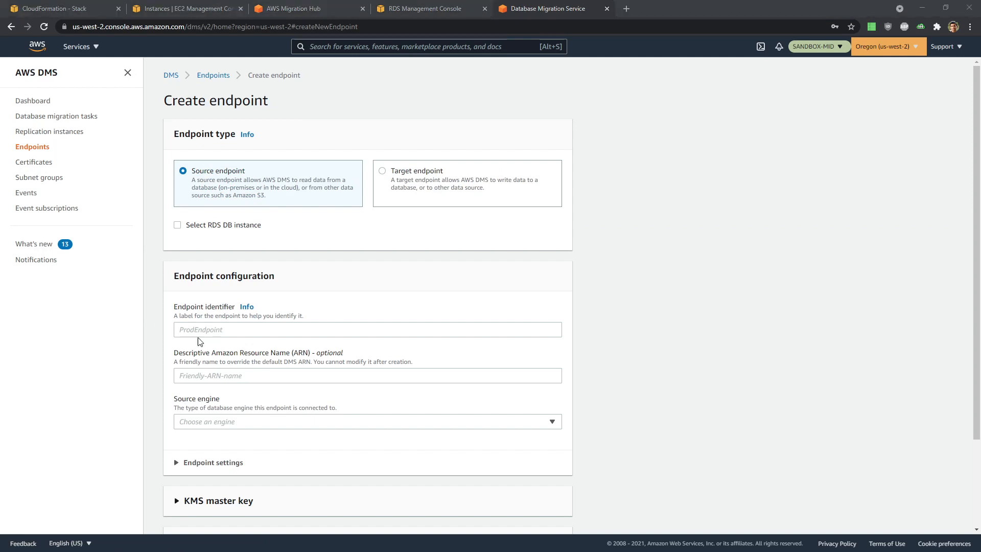
- Name the endpoint SourceOFBiz, choose the PostgreSQL engine and provide access manually
{"action": "left_click", "coordinate": [227, 330]}
{"action": "type", "text": "SourceDB"}
{"action": "scroll", "coordinate": [302, 313], "scroll_direction": "down", "scroll_amount": 2}
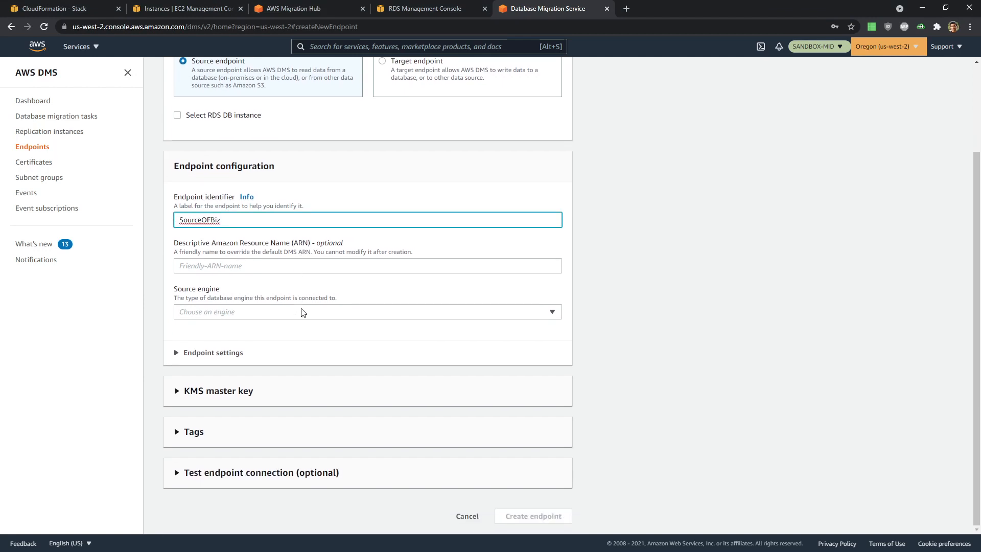
{"action": "left_click", "coordinate": [282, 315]}
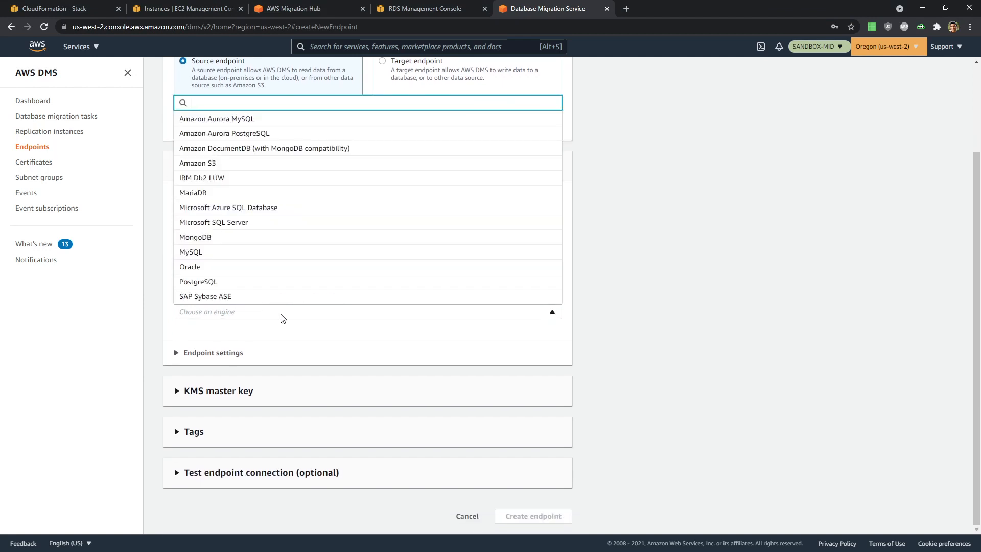
{"action": "left_click", "coordinate": [279, 286]}
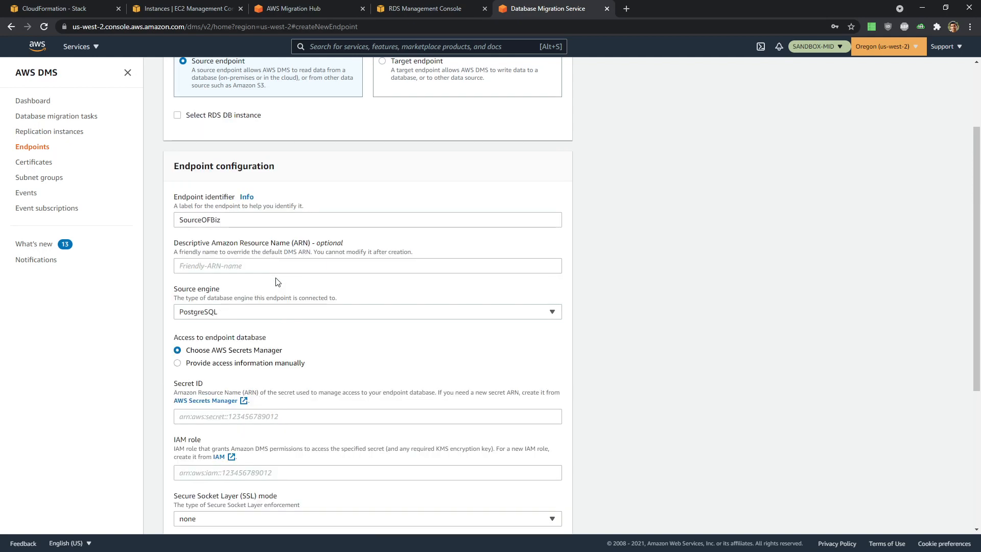
{"action": "scroll", "coordinate": [729, 344], "scroll_direction": "down", "scroll_amount": 4}
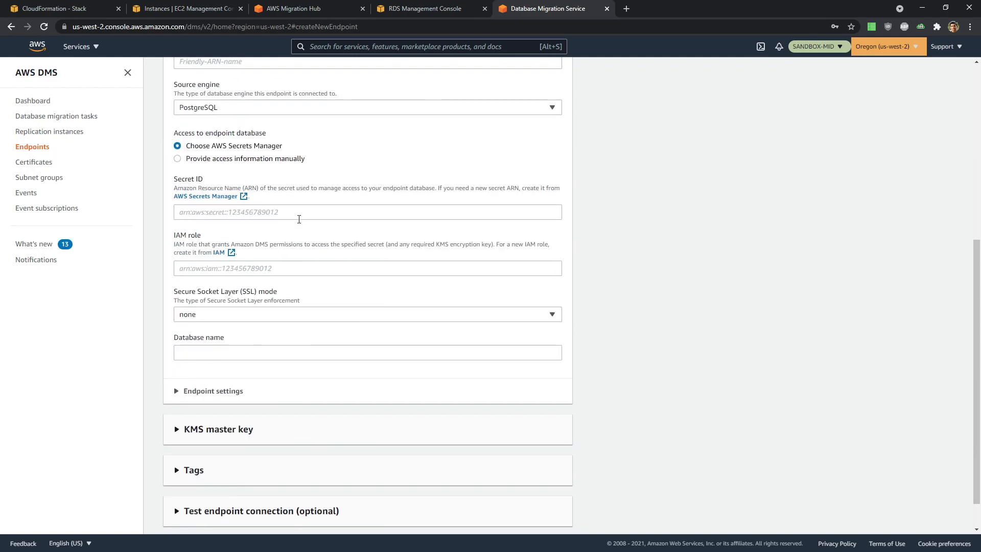
{"action": "left_click", "coordinate": [249, 160]}
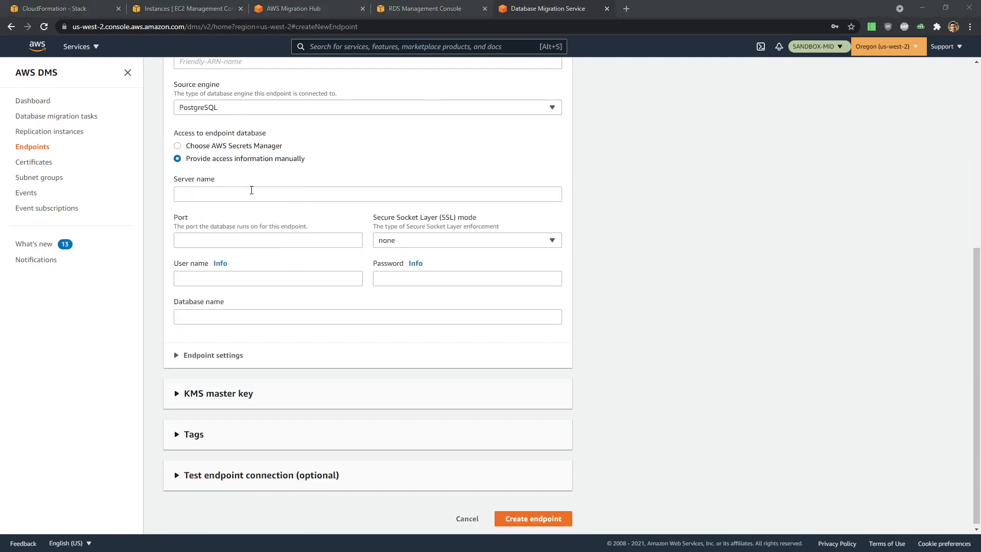
- Set the server name to 10.0.1.216 copied from the notes, and port 5432
{"action": "key", "text": "alt+Tab"}
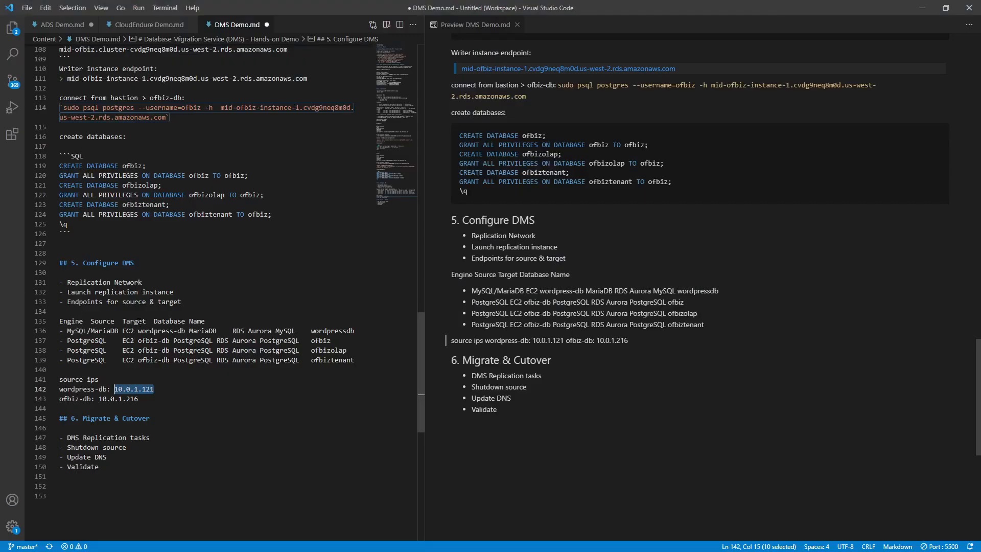
{"action": "mouse_move", "coordinate": [154, 401]}
{"action": "left_mouse_down"}
{"action": "mouse_move", "coordinate": [104, 399]}
{"action": "mouse_move", "coordinate": [138, 399]}
{"action": "left_mouse_up"}
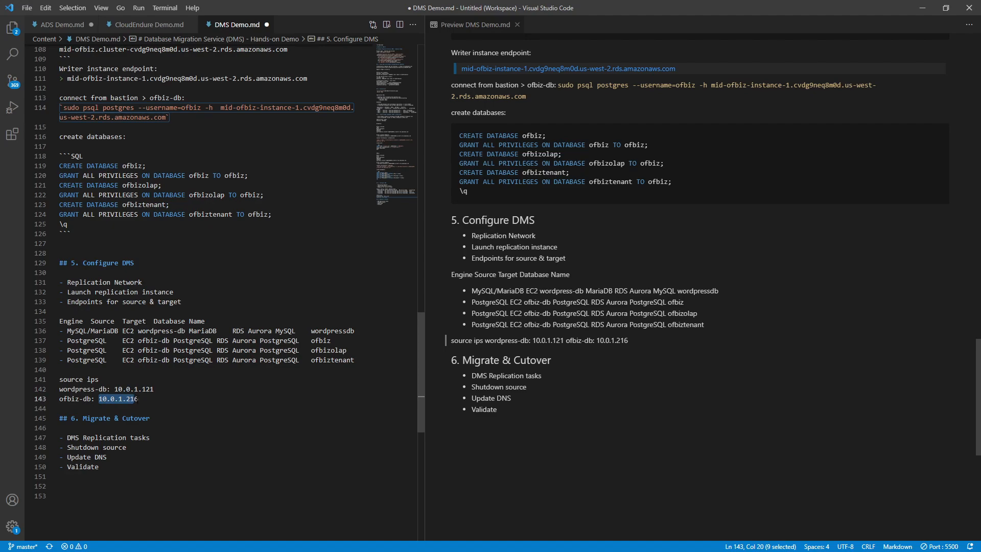
{"action": "key", "text": "alt+Tab"}
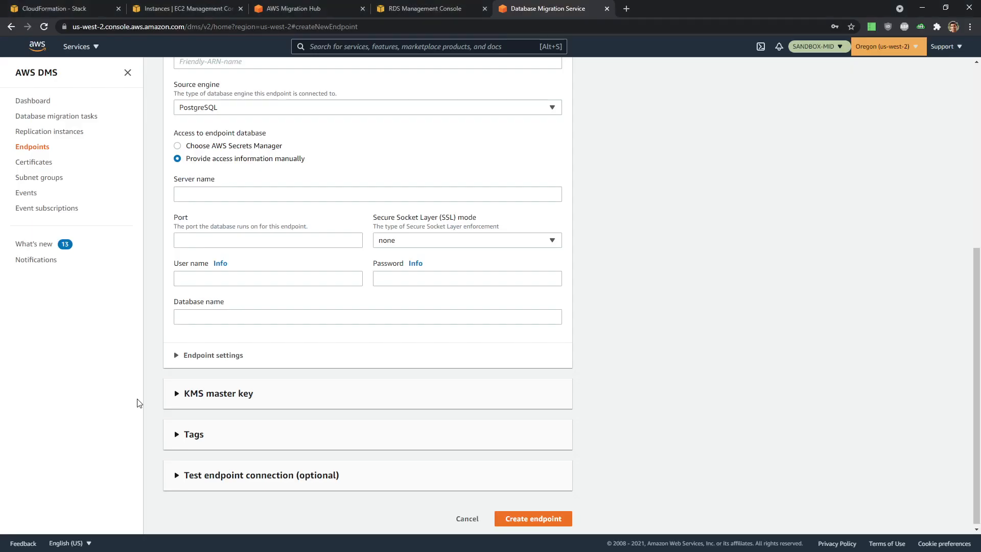
{"action": "left_click", "coordinate": [208, 194]}
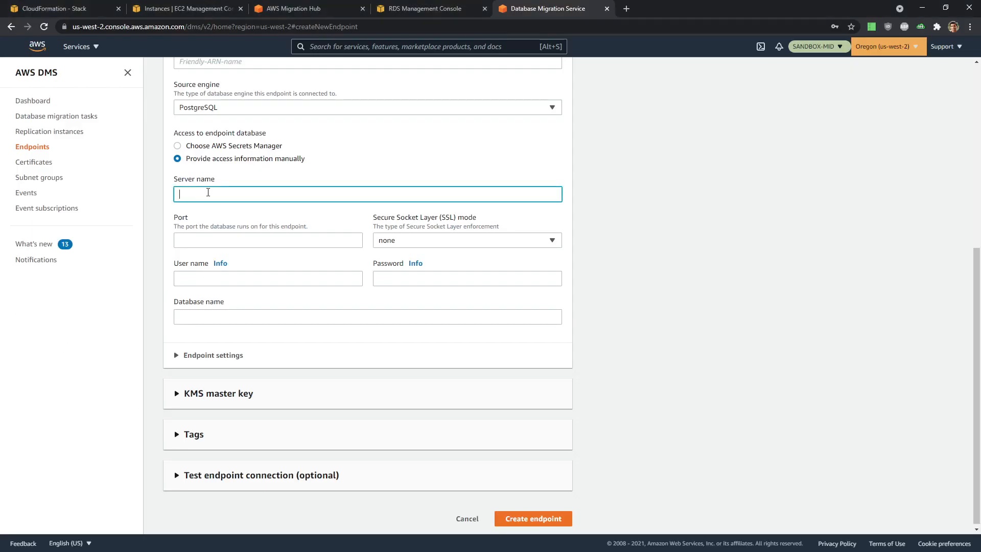
{"action": "type", "text": "10.0.1.216"}
{"action": "left_click", "coordinate": [279, 235]}
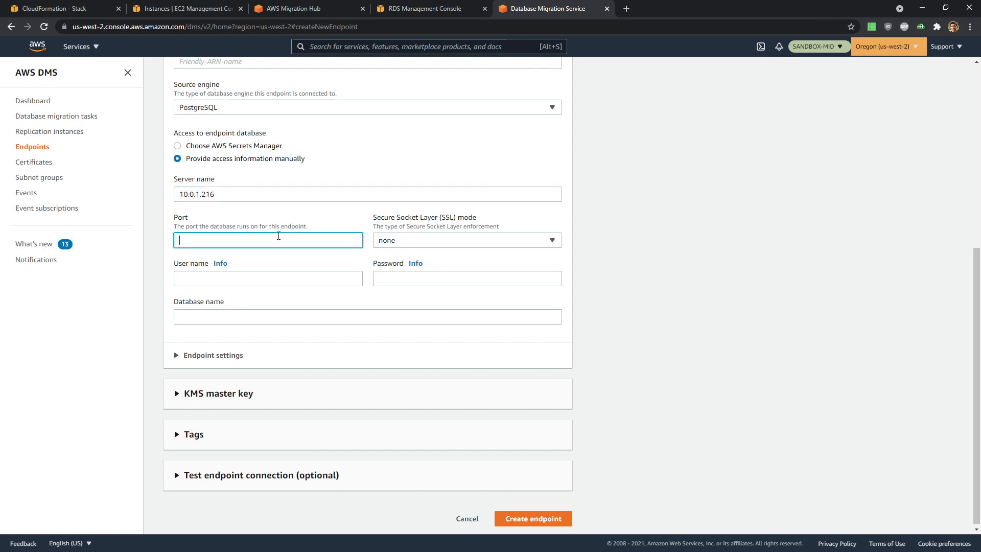
{"action": "type", "text": "5432"}
- Enter user name ofbiz, database ofbiz and the database password, then expand the connection test
{"action": "left_click", "coordinate": [306, 279]}
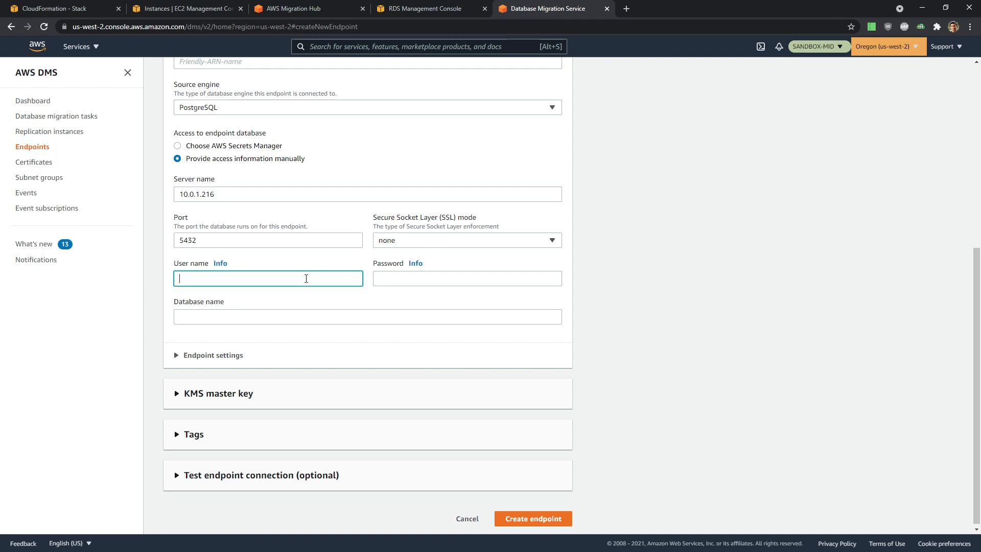
{"action": "type", "text": "pfbiz"}
{"action": "left_click", "coordinate": [261, 310]}
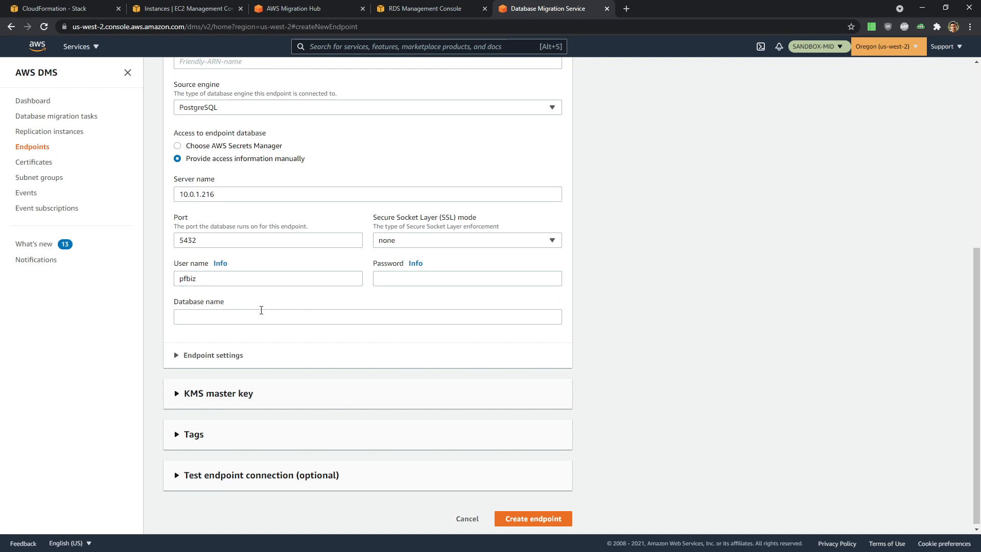
{"action": "double_click", "coordinate": [198, 280]}
{"action": "type", "text": "of"}
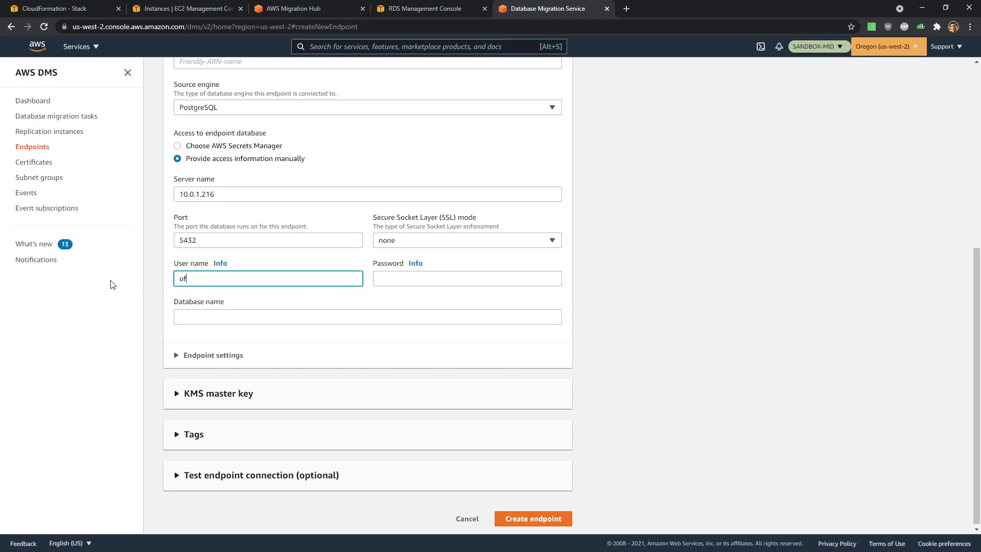
{"action": "type", "text": "biz"}
{"action": "left_click", "coordinate": [186, 319]}
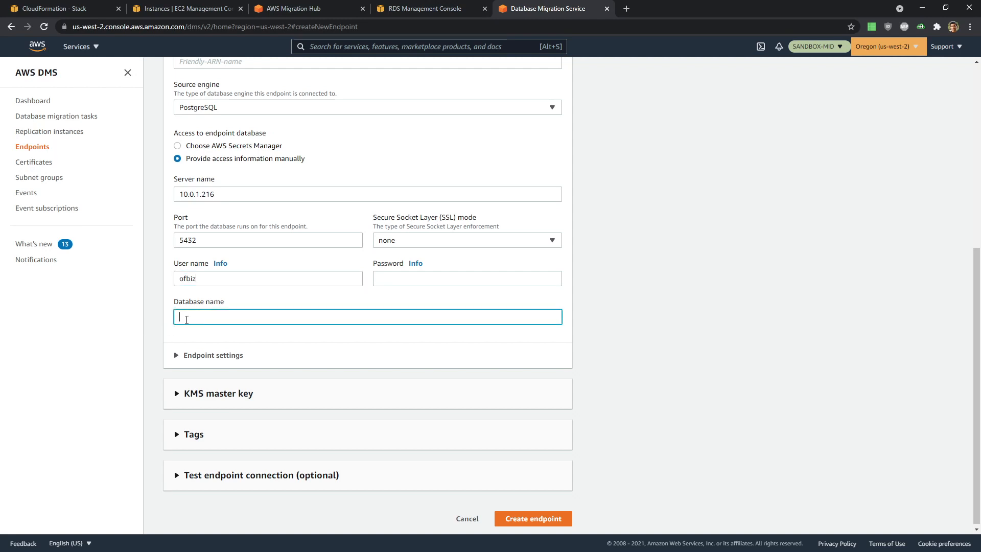
{"action": "type", "text": "ofbiz"}
{"action": "left_click", "coordinate": [406, 280]}
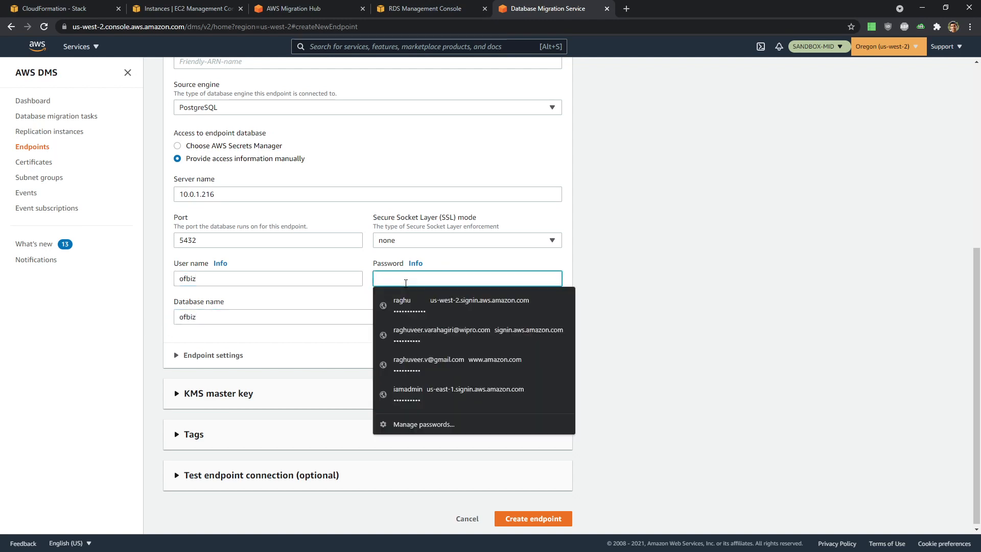
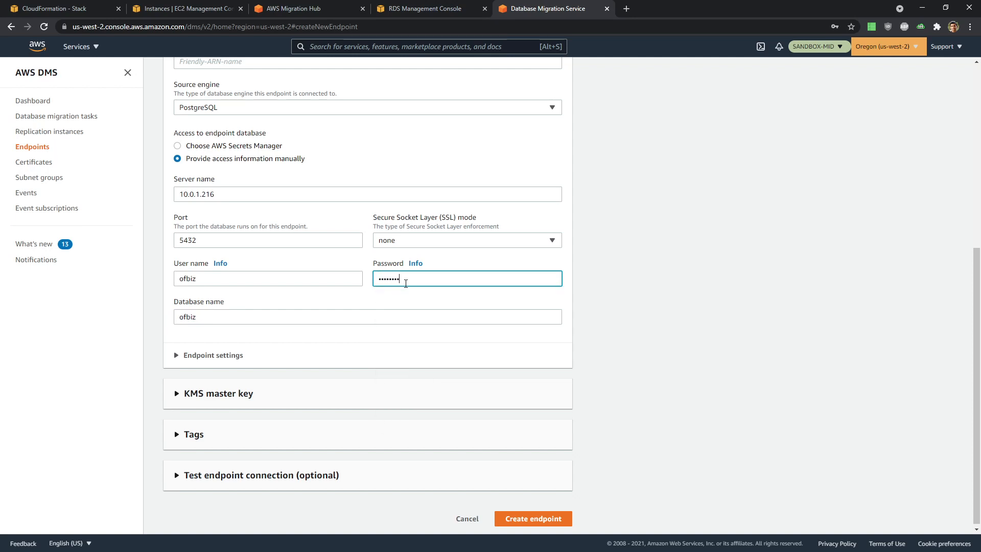
{"action": "left_click", "coordinate": [295, 474]}
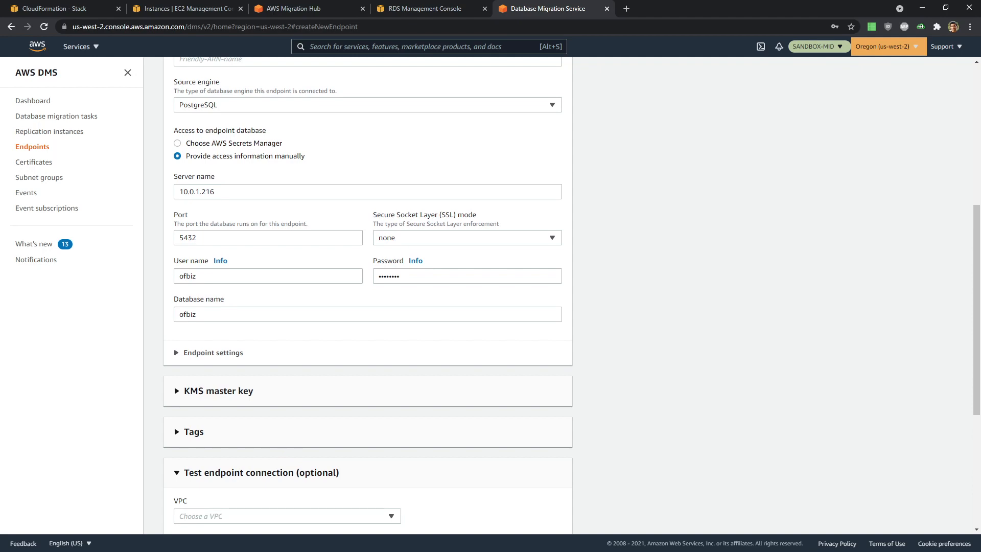
- Test sourceofbiz from the Target VPC via mid-repinst-ofbiz and create the endpoint
{"action": "scroll", "coordinate": [657, 440], "scroll_direction": "down", "scroll_amount": 5}
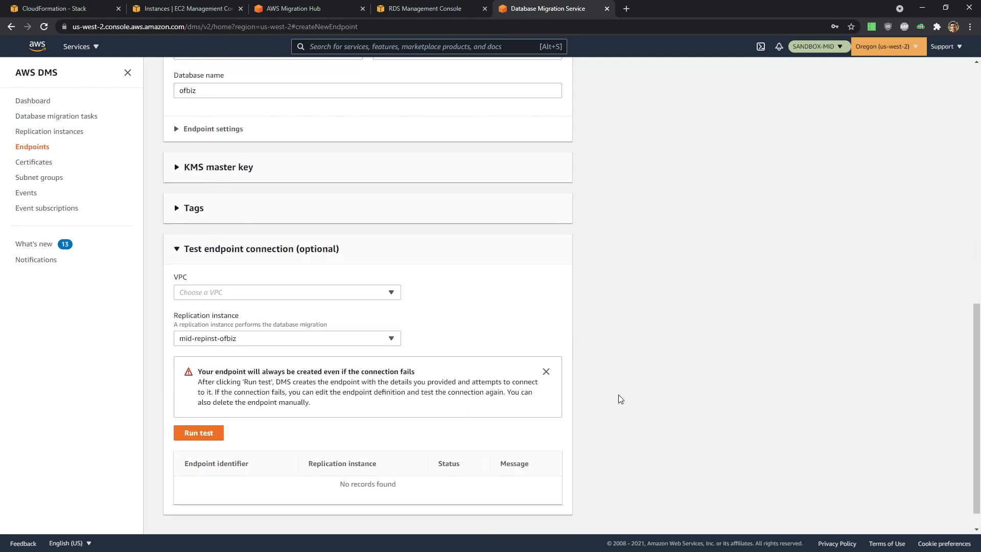
{"action": "left_click", "coordinate": [307, 272]}
{"action": "left_click", "coordinate": [308, 296]}
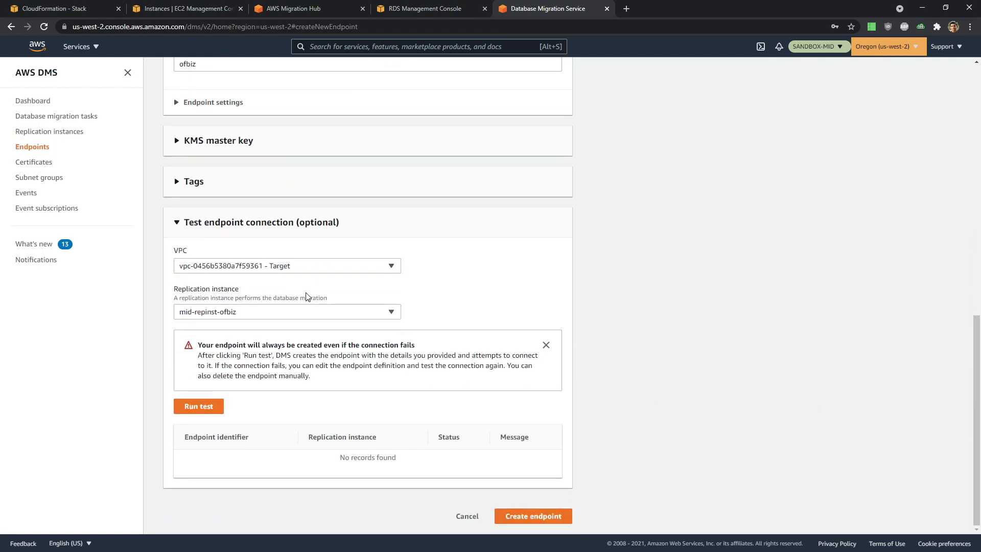
{"action": "left_click", "coordinate": [294, 313]}
{"action": "left_click", "coordinate": [294, 314]}
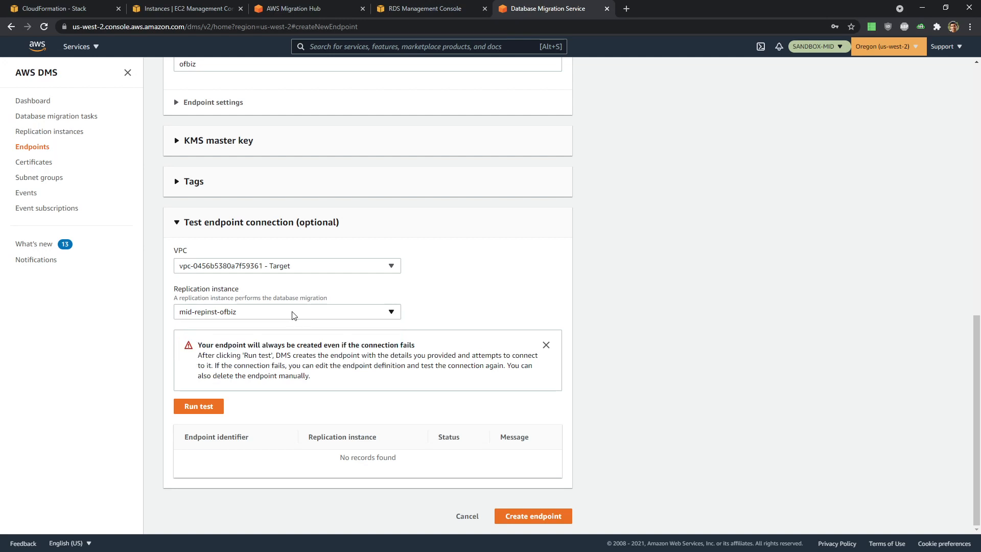
{"action": "left_click", "coordinate": [212, 410]}
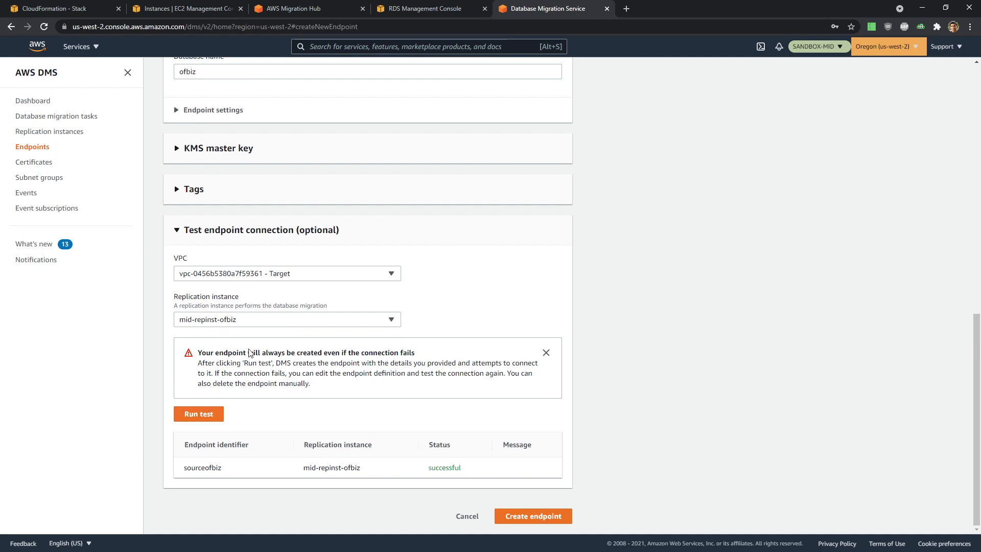
{"action": "left_click", "coordinate": [533, 516]}
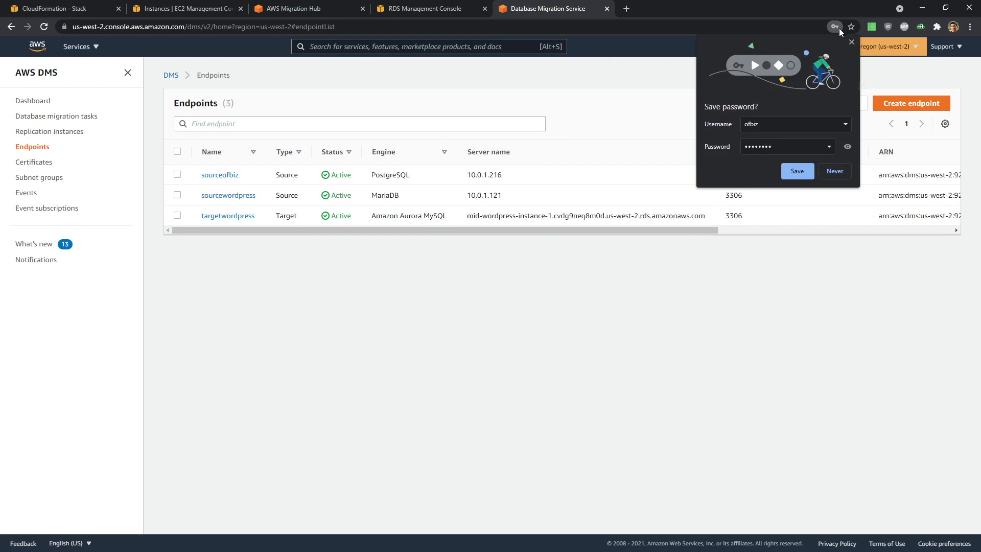
{"action": "left_click", "coordinate": [851, 42]}
{"action": "left_click", "coordinate": [915, 104]}
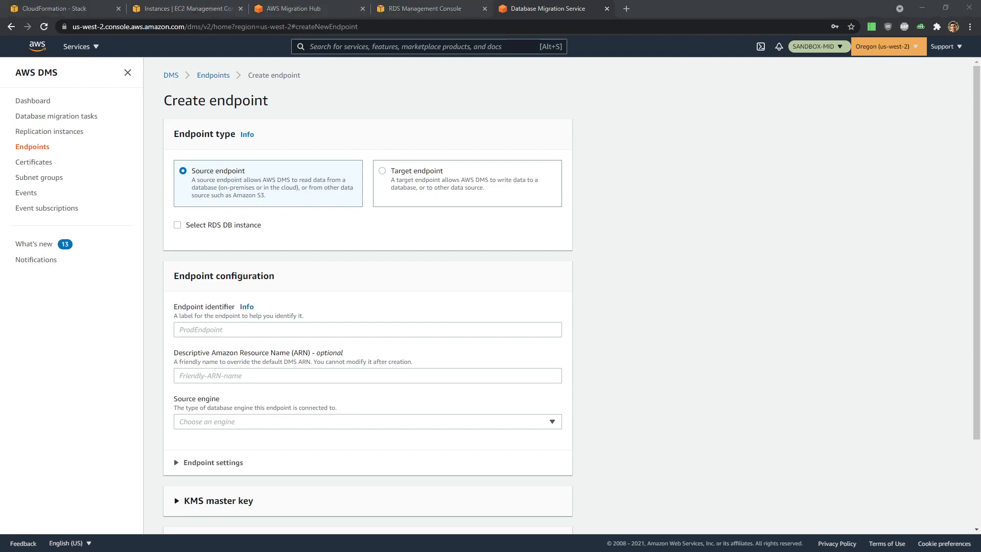
- Make a target endpoint on RDS instance mid-ofbiz-instance-1 with identifier TargetOFBiz
{"action": "left_click", "coordinate": [377, 182]}
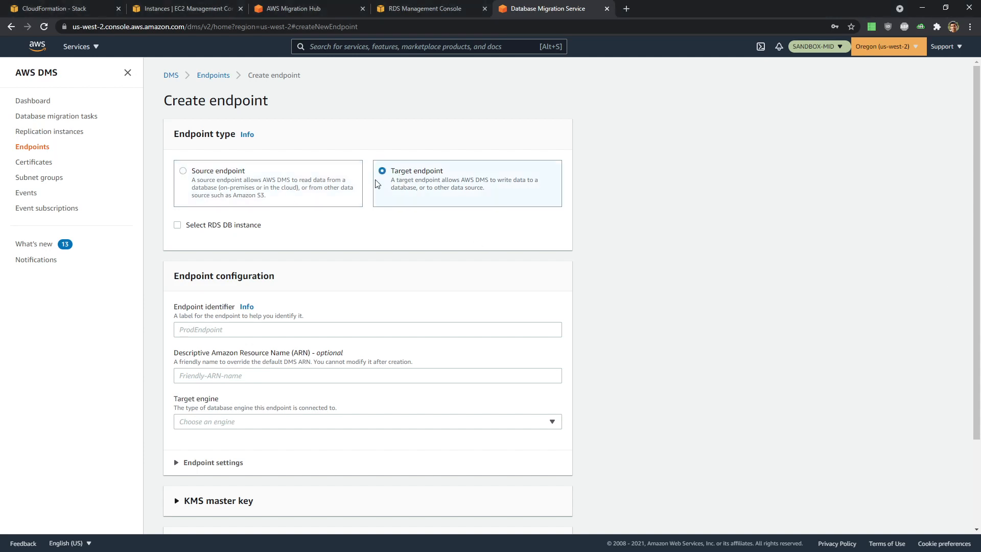
{"action": "left_click", "coordinate": [220, 226]}
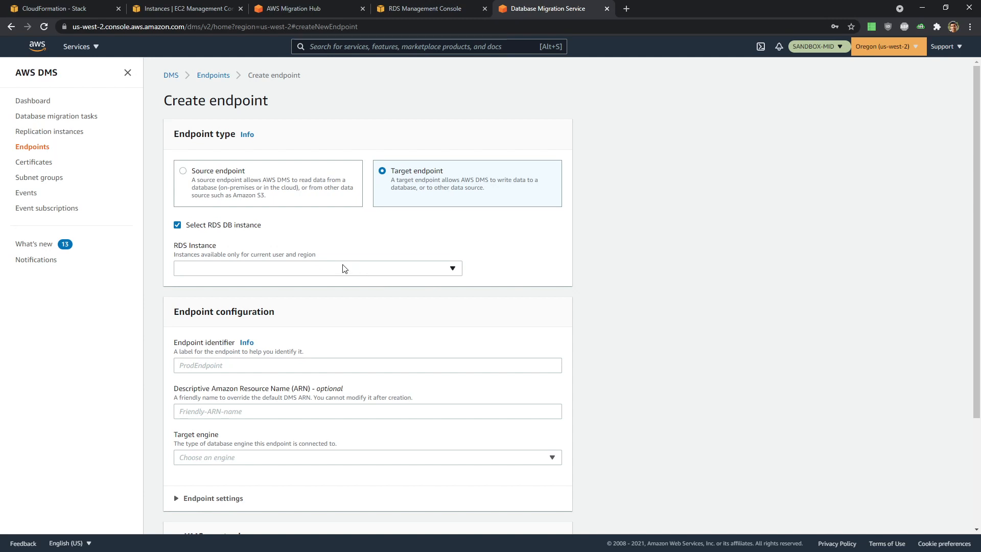
{"action": "left_click", "coordinate": [273, 276]}
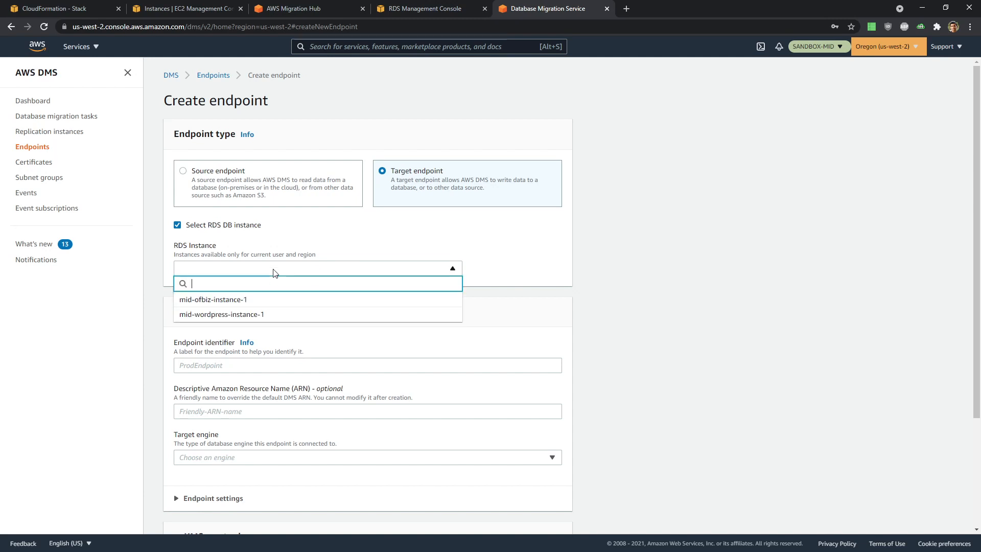
{"action": "left_click", "coordinate": [270, 305]}
{"action": "scroll", "coordinate": [271, 296], "scroll_direction": "down", "scroll_amount": 4}
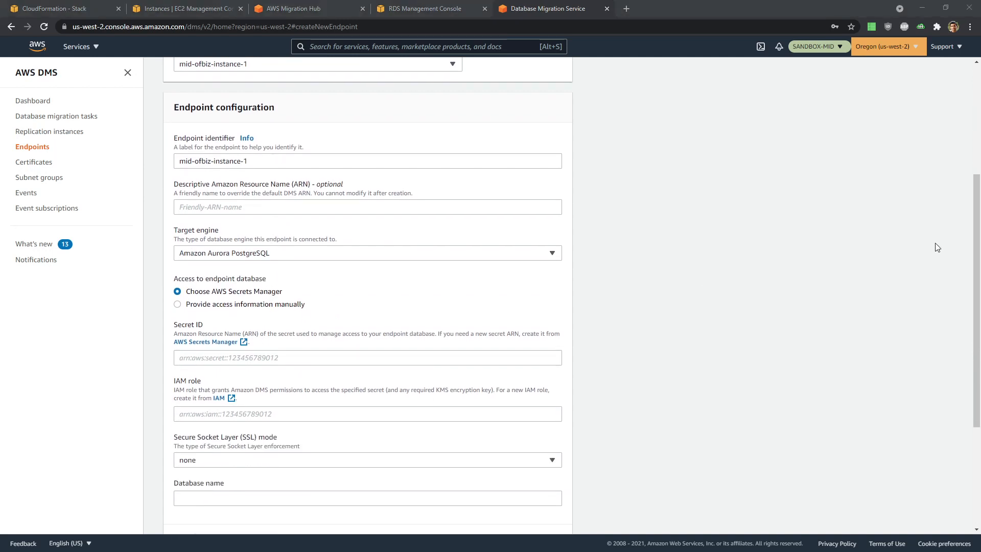
{"action": "left_click", "coordinate": [260, 160]}
{"action": "left_click_drag", "start_coordinate": [260, 160], "coordinate": [87, 167]}
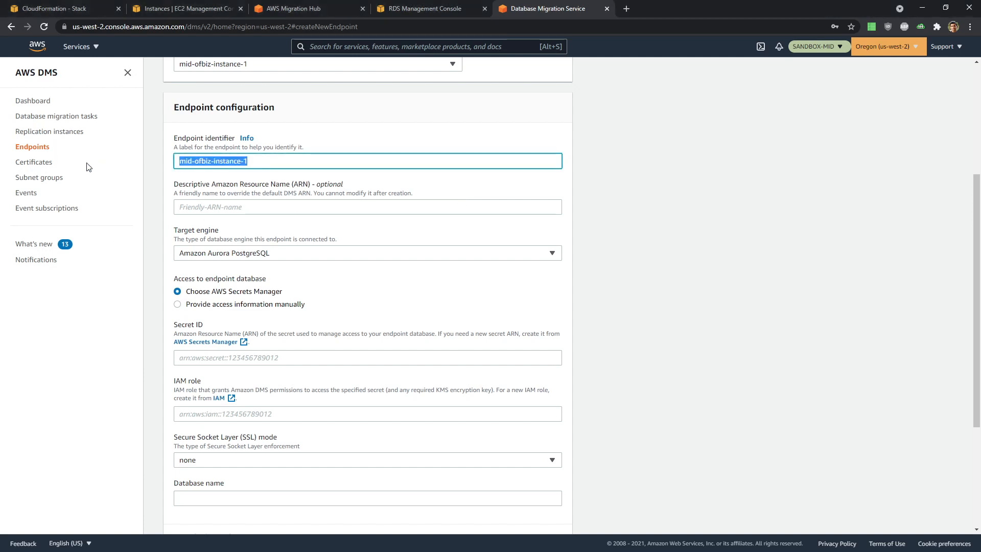
{"action": "type", "text": "TargetOFBiz"}
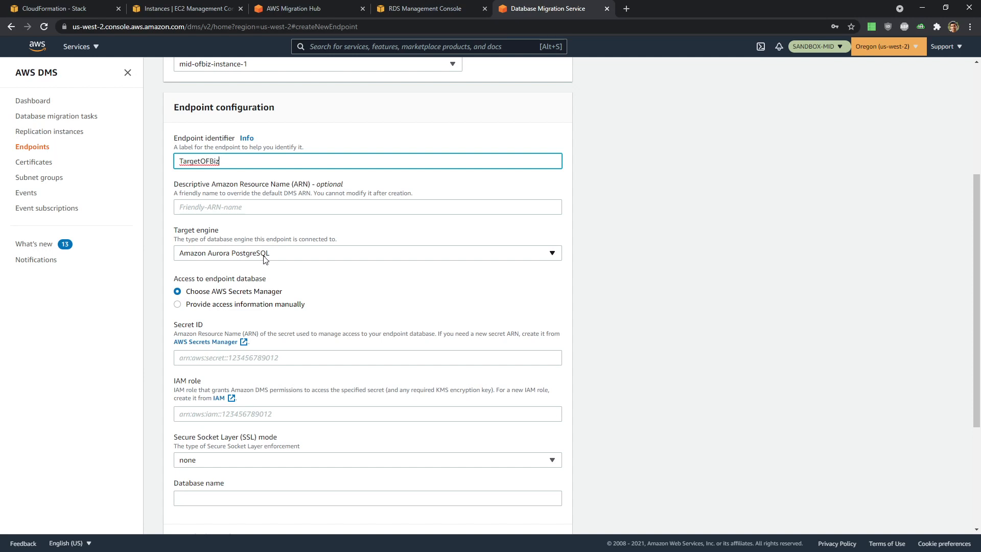
- Provide access manually with the database password and database name ofbiz
{"action": "scroll", "coordinate": [418, 317], "scroll_direction": "down", "scroll_amount": 2}
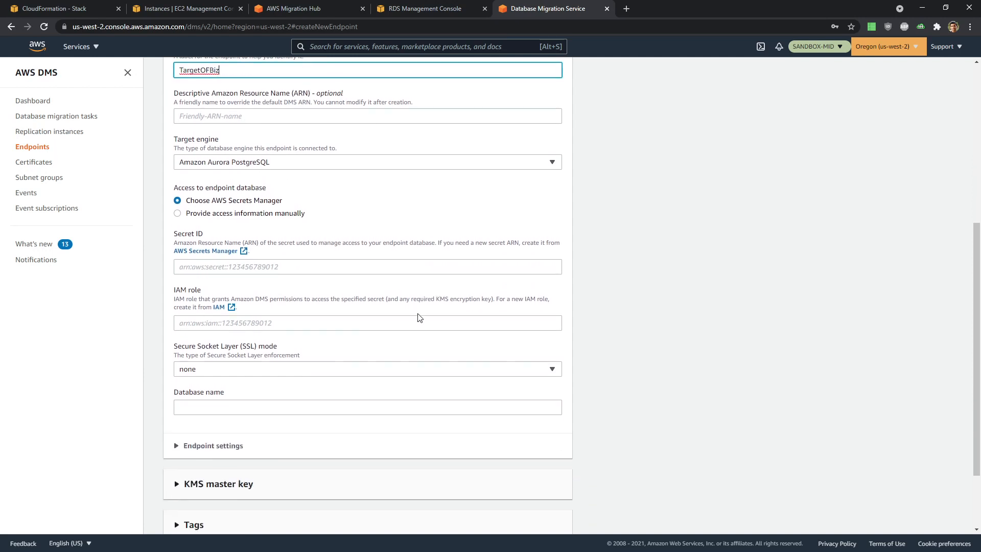
{"action": "left_click", "coordinate": [209, 203]}
{"action": "scroll", "coordinate": [414, 260], "scroll_direction": "down", "scroll_amount": 1}
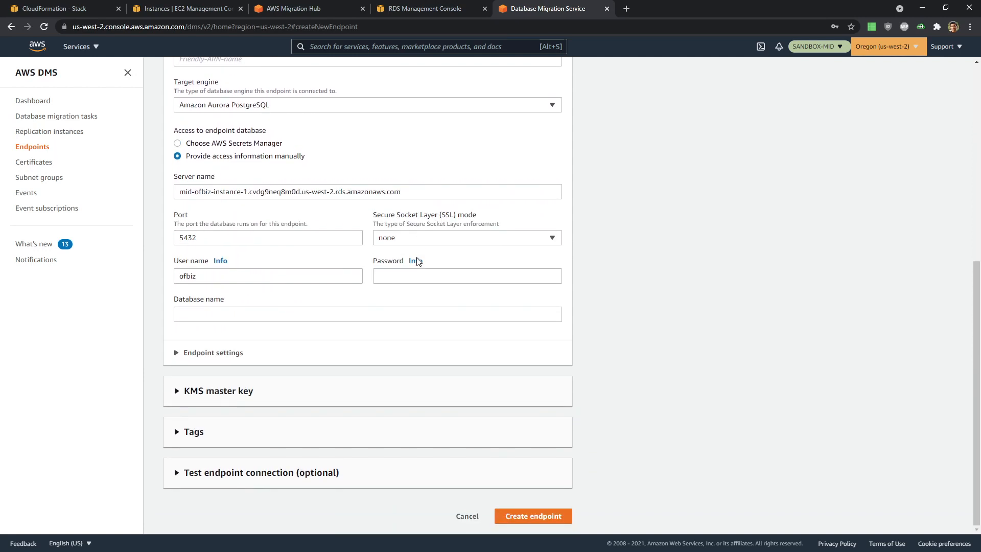
{"action": "left_click", "coordinate": [414, 274]}
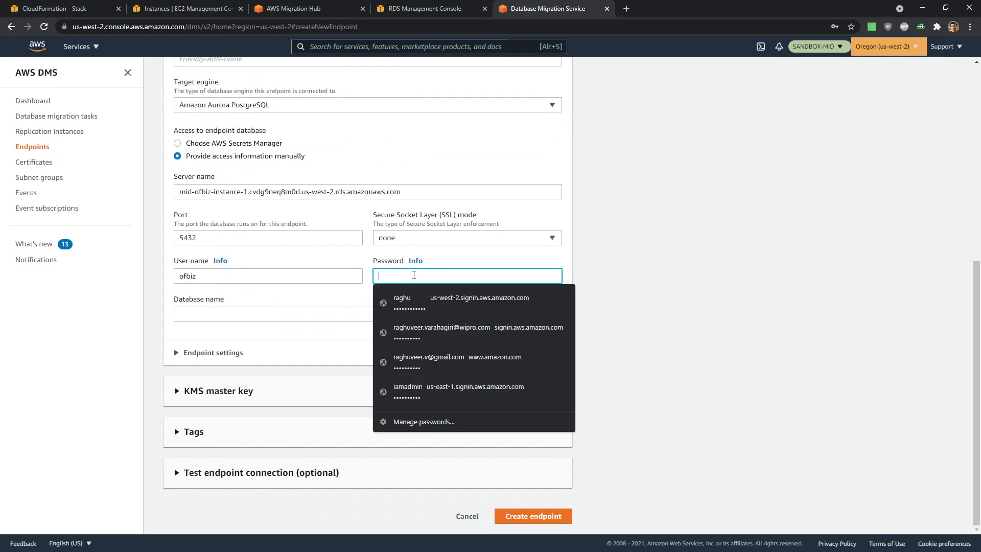
{"action": "type", "text": "ofb"}
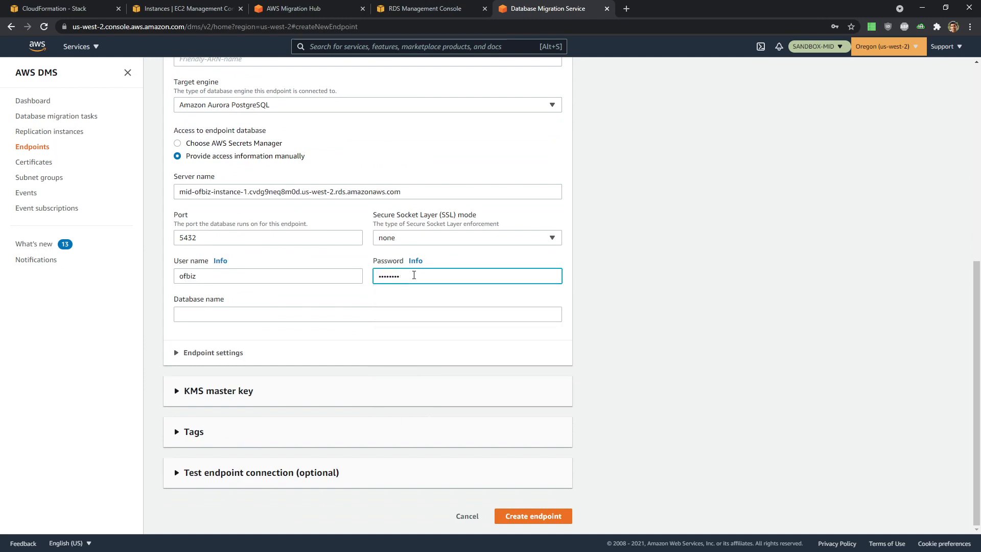
{"action": "left_click", "coordinate": [420, 313]}
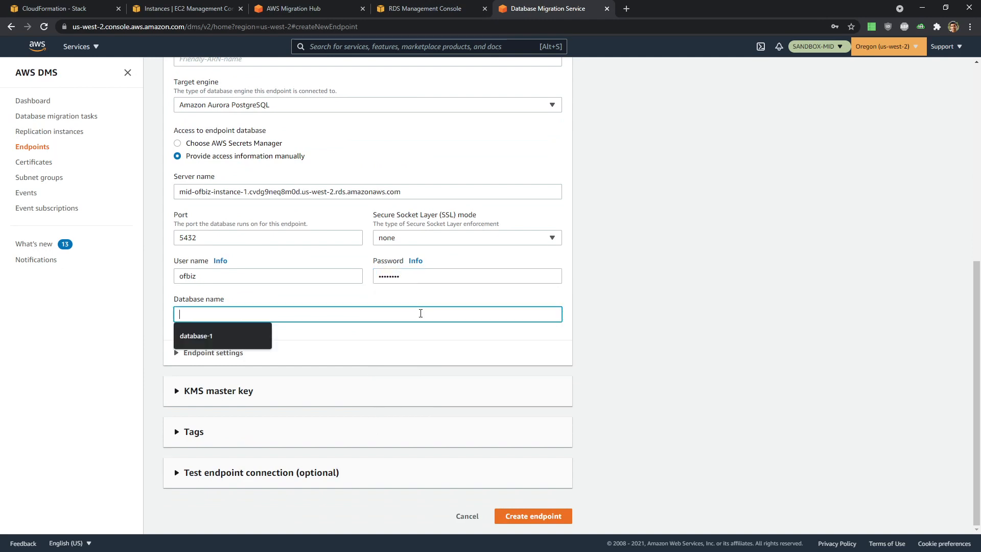
{"action": "type", "text": "ofbiz"}
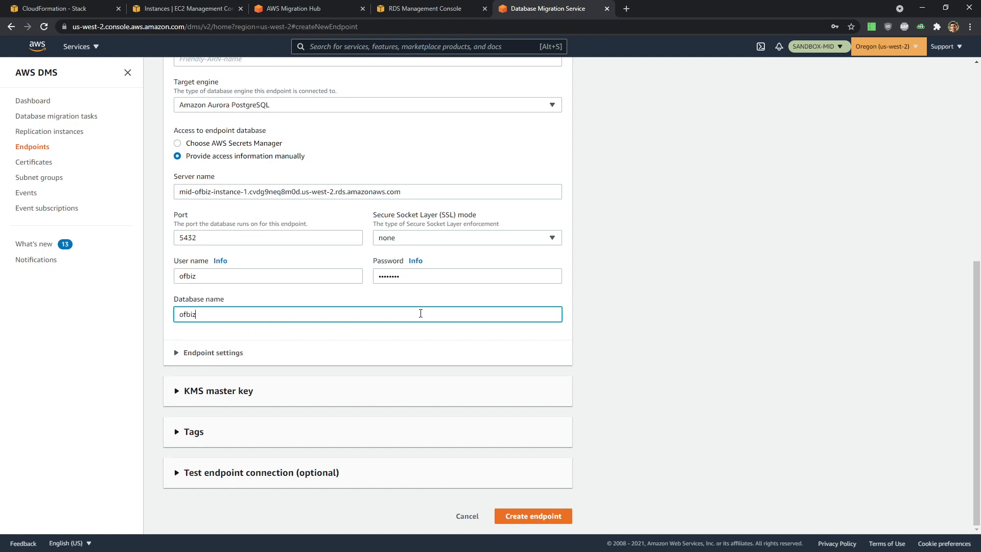
{"action": "left_click", "coordinate": [689, 341]}
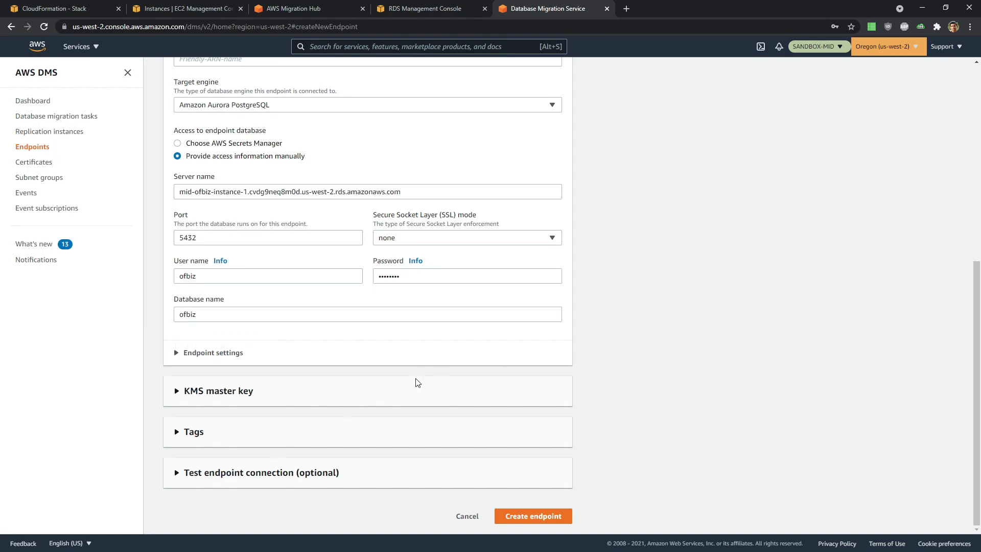
- Test the connection from the Target VPC and create the targetofbiz endpoint
{"action": "left_click", "coordinate": [276, 472]}
{"action": "scroll", "coordinate": [275, 469], "scroll_direction": "down", "scroll_amount": 5}
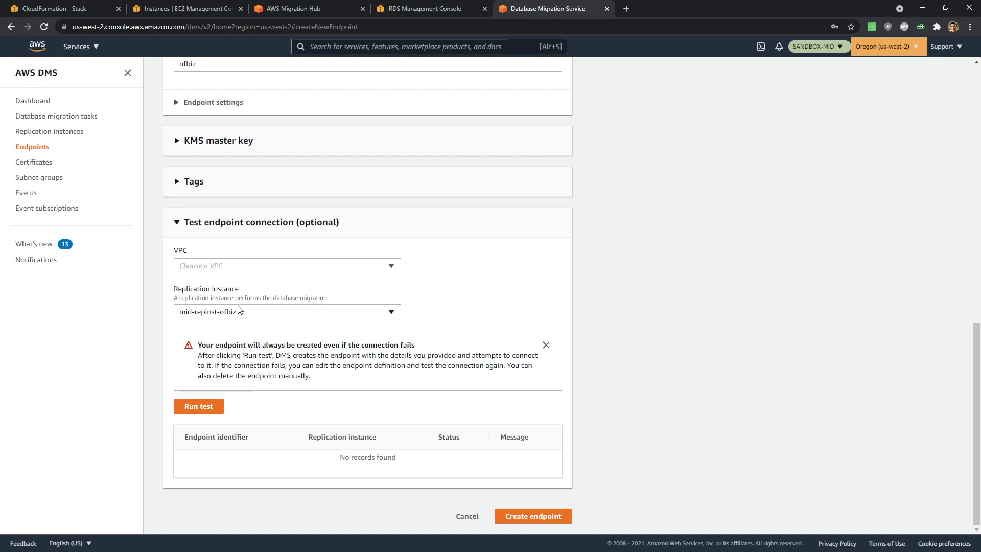
{"action": "left_click", "coordinate": [240, 269]}
{"action": "left_click", "coordinate": [240, 295]}
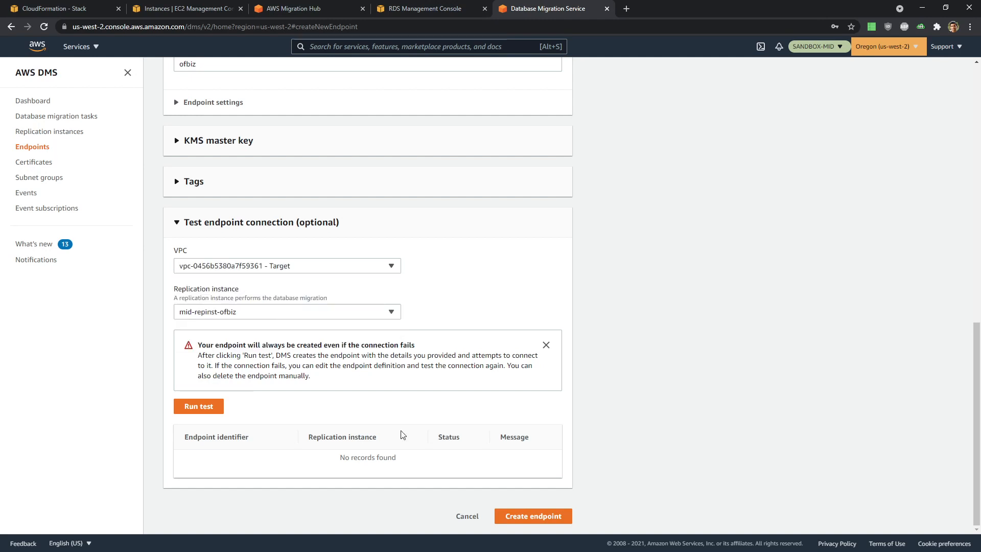
{"action": "left_click", "coordinate": [197, 407]}
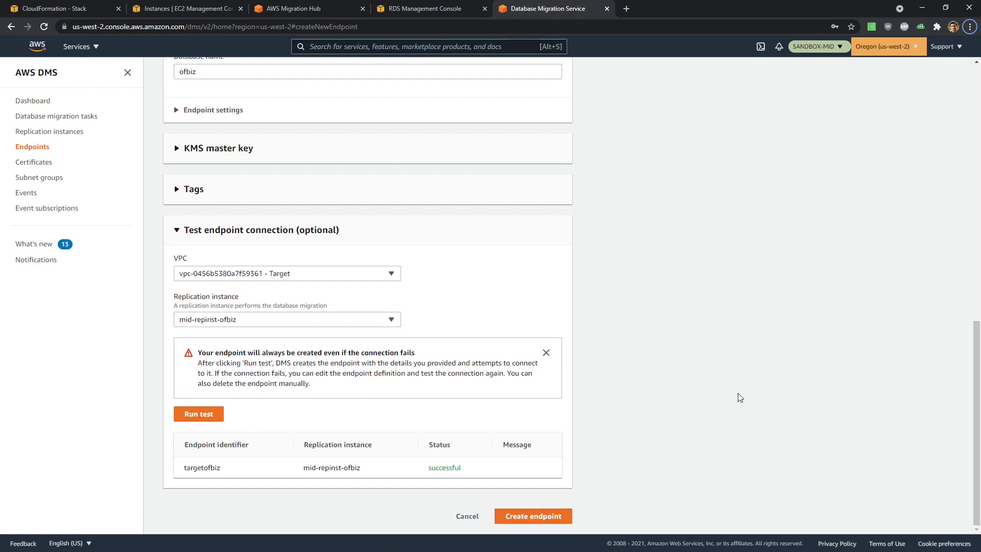
{"action": "left_click", "coordinate": [522, 517]}
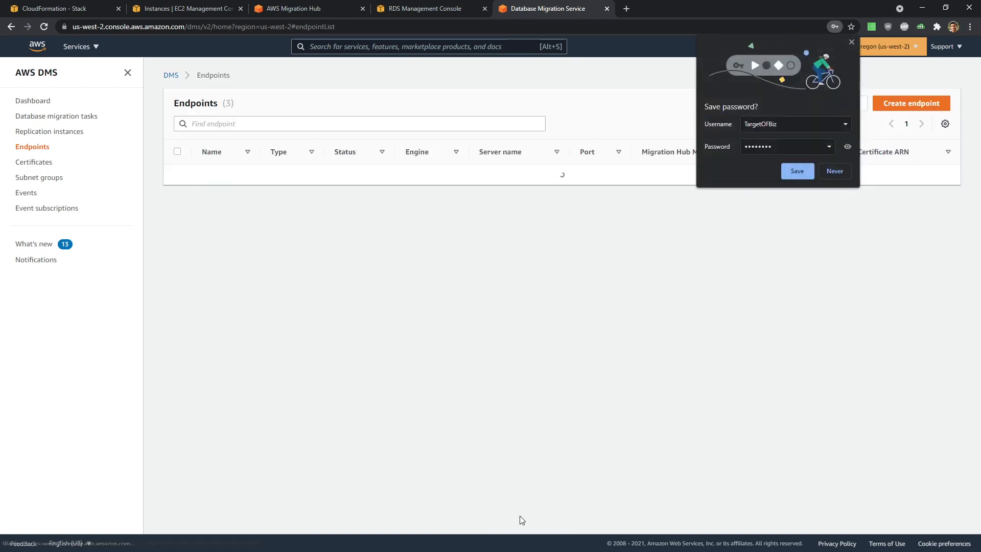
- Review the SourceOFBiz-ofbizolap settings for database ofbizolap and create the endpoint
{"action": "left_click", "coordinate": [853, 40]}
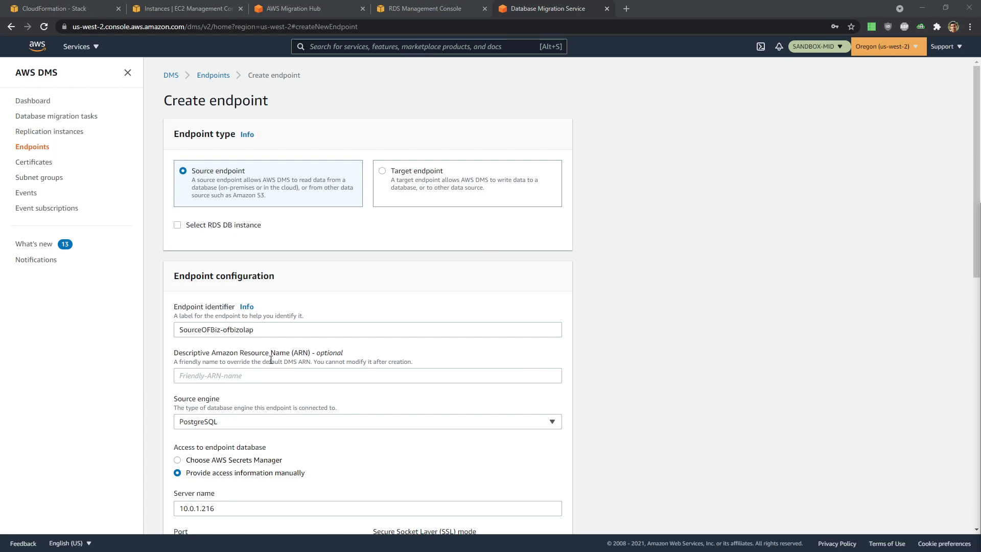
{"action": "scroll", "coordinate": [511, 332], "scroll_direction": "down", "scroll_amount": 1}
{"action": "scroll", "coordinate": [546, 309], "scroll_direction": "down", "scroll_amount": 3}
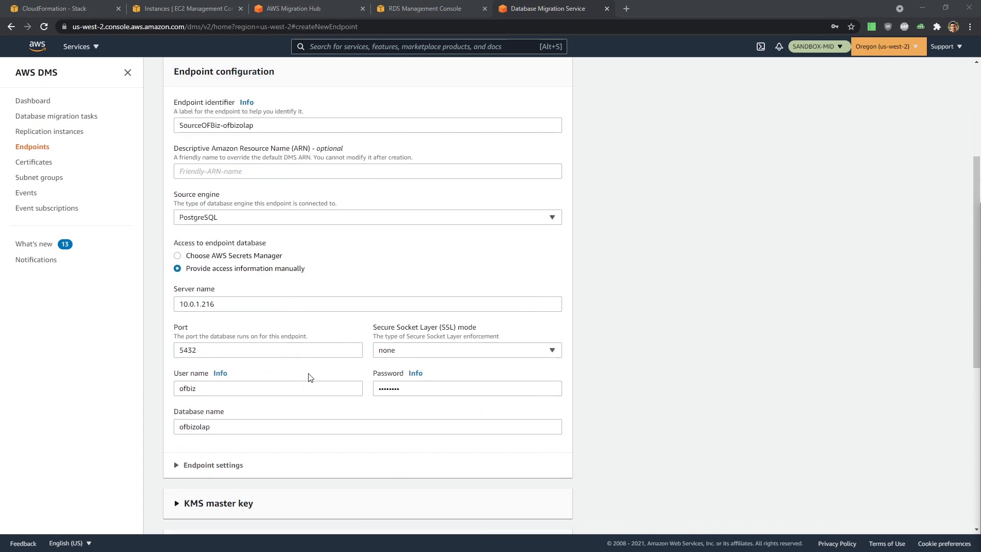
{"action": "scroll", "coordinate": [311, 375], "scroll_direction": "down", "scroll_amount": 3}
{"action": "scroll", "coordinate": [311, 376], "scroll_direction": "down", "scroll_amount": 4}
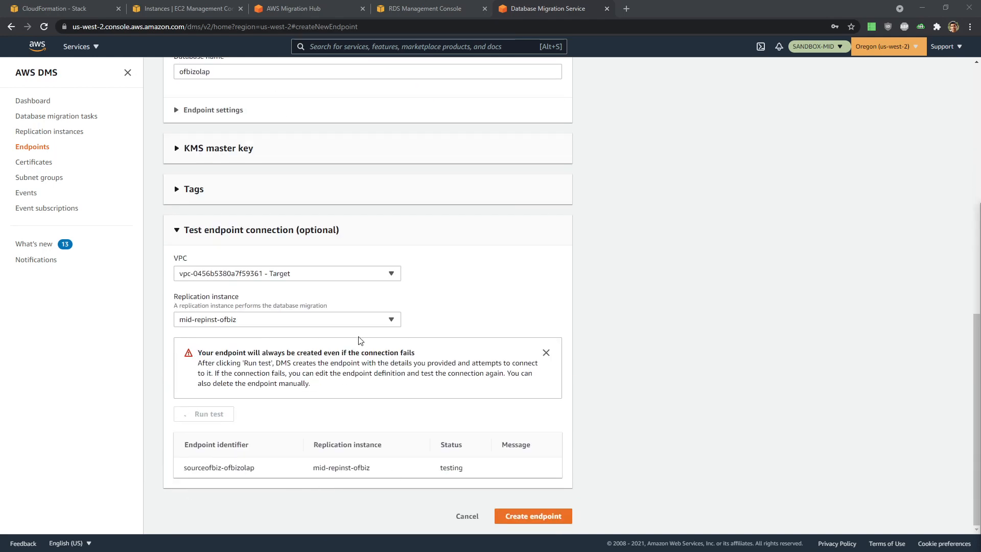
{"action": "left_click", "coordinate": [562, 519]}
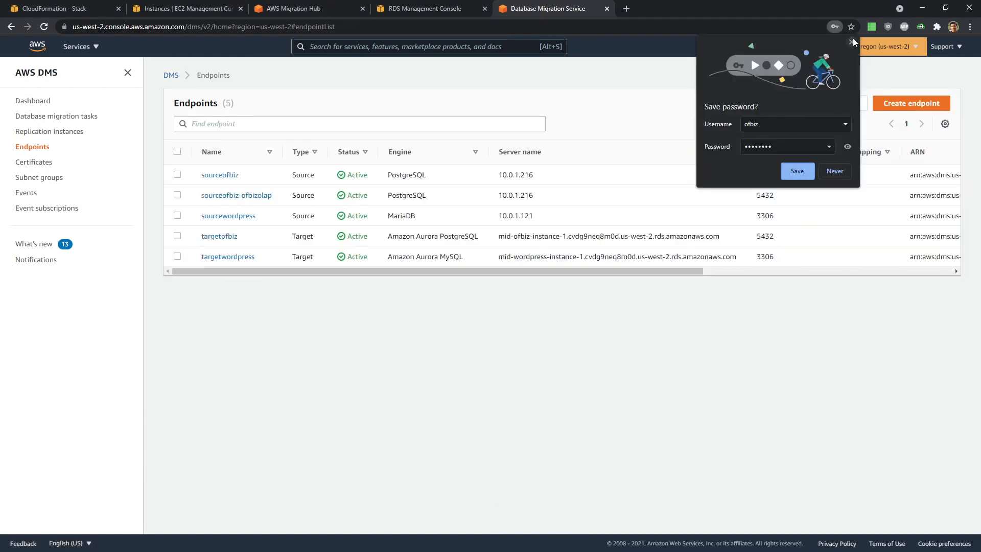
{"action": "left_click", "coordinate": [852, 41]}
{"action": "left_click", "coordinate": [907, 107]}
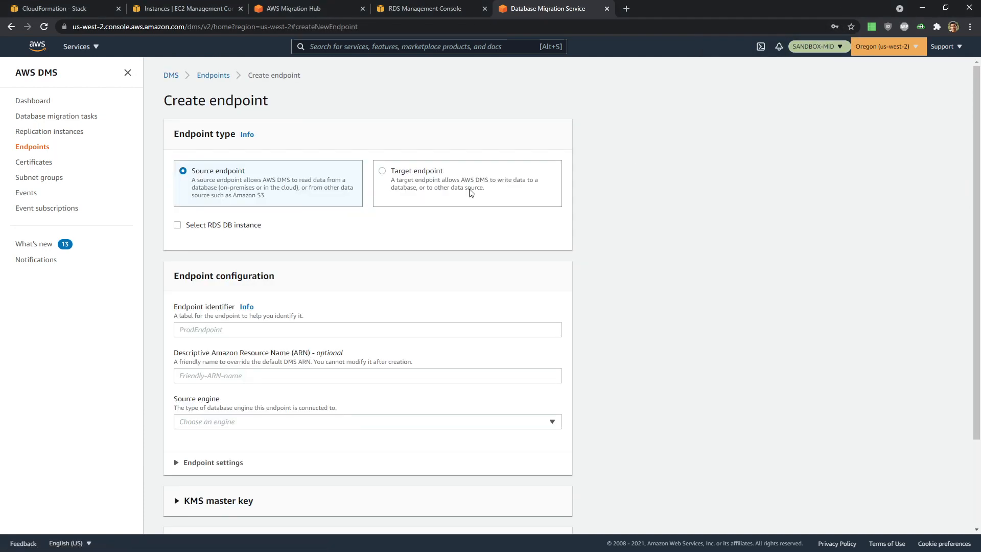
- Make a target endpoint on mid-ofbiz-instance-1 with identifier TargetOFBiz-ofbizolap
{"action": "left_click", "coordinate": [381, 177]}
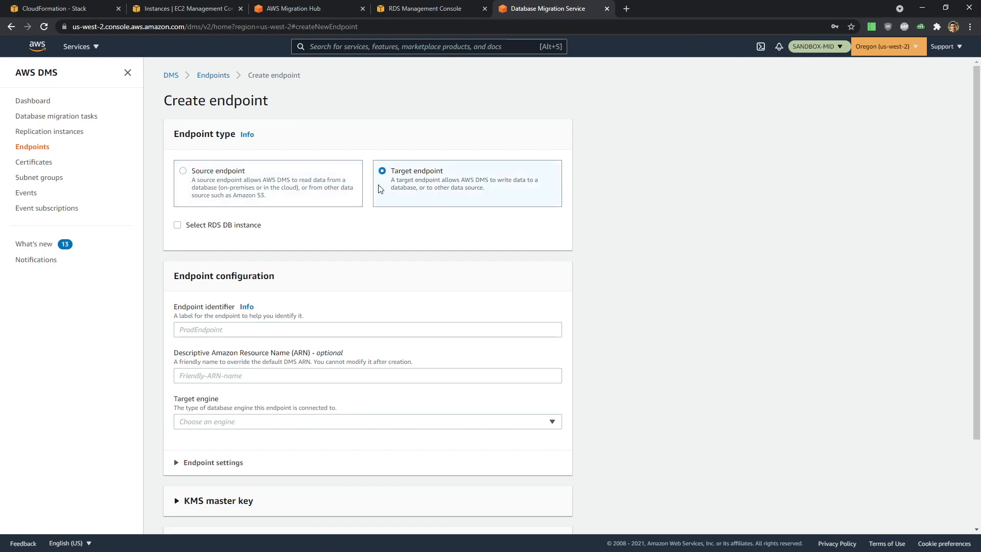
{"action": "left_click", "coordinate": [213, 227]}
{"action": "left_click", "coordinate": [291, 269]}
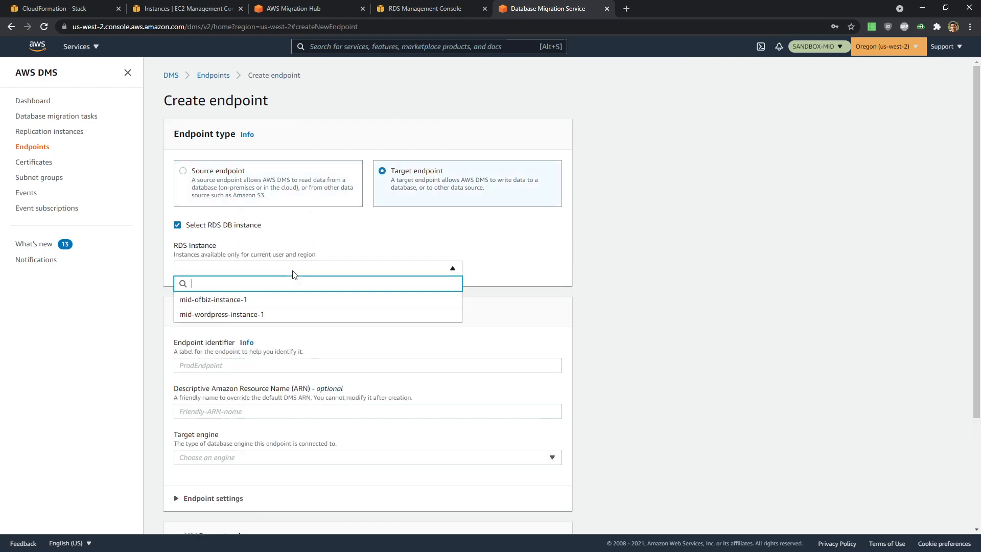
{"action": "left_click", "coordinate": [280, 305]}
{"action": "scroll", "coordinate": [437, 345], "scroll_direction": "down", "scroll_amount": 3}
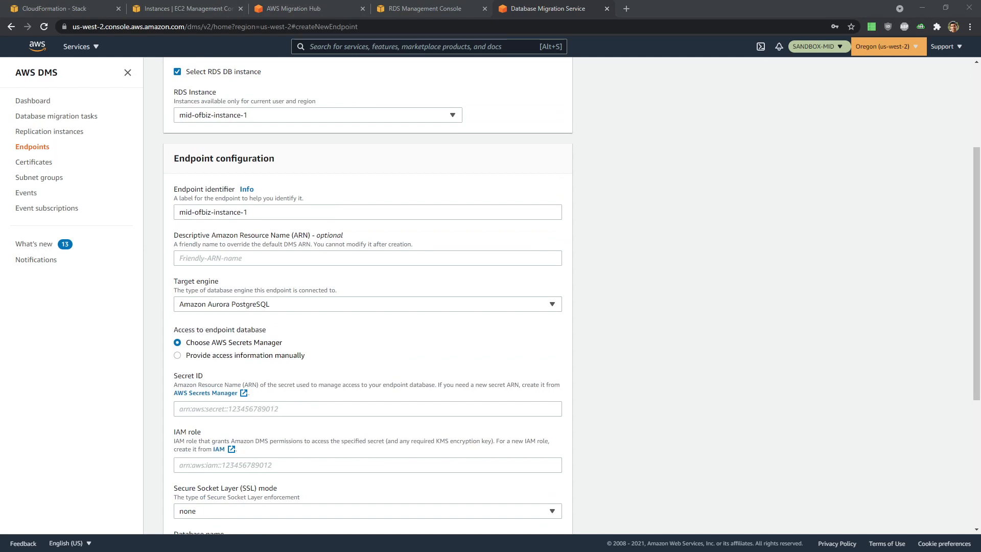
{"action": "triple_click", "coordinate": [249, 212]}
{"action": "type", "text": "TargetOFBiz-ofbizolap"}
- Provide access manually with the database password and database name ofbizolap
{"action": "scroll", "coordinate": [317, 229], "scroll_direction": "down", "scroll_amount": 2}
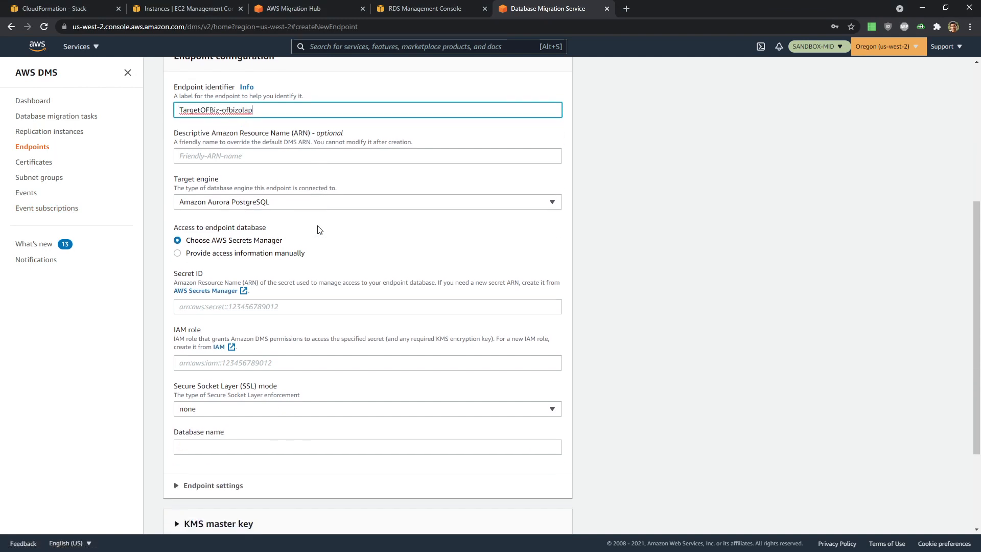
{"action": "scroll", "coordinate": [317, 230], "scroll_direction": "down", "scroll_amount": 1}
{"action": "left_click", "coordinate": [236, 203]}
{"action": "scroll", "coordinate": [377, 233], "scroll_direction": "down", "scroll_amount": 1}
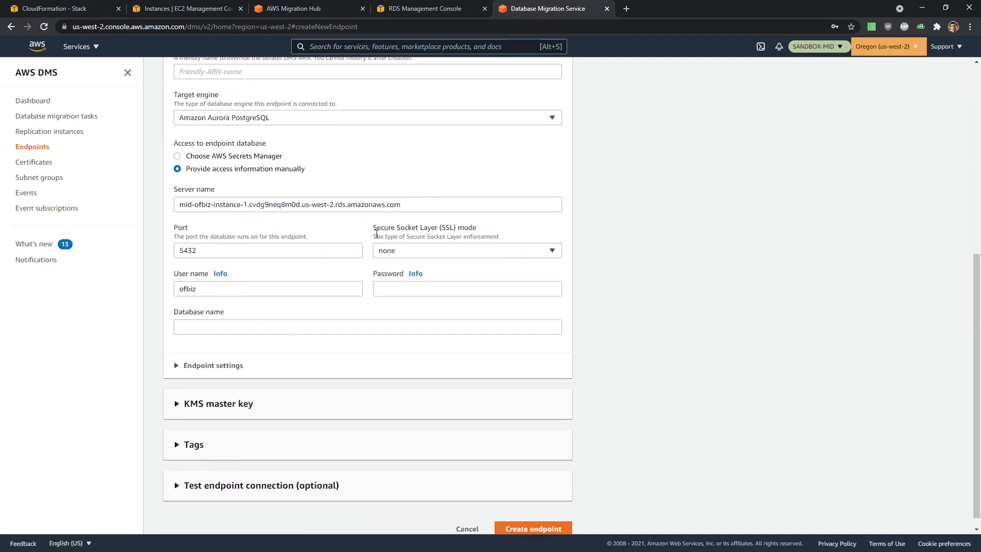
{"action": "left_click", "coordinate": [416, 275]}
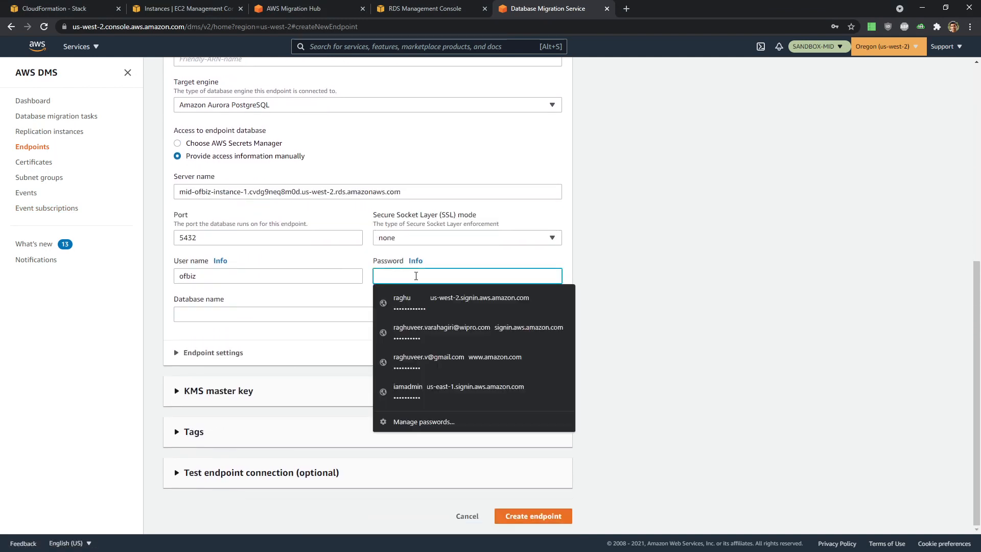
{"action": "type", "text": "••"}
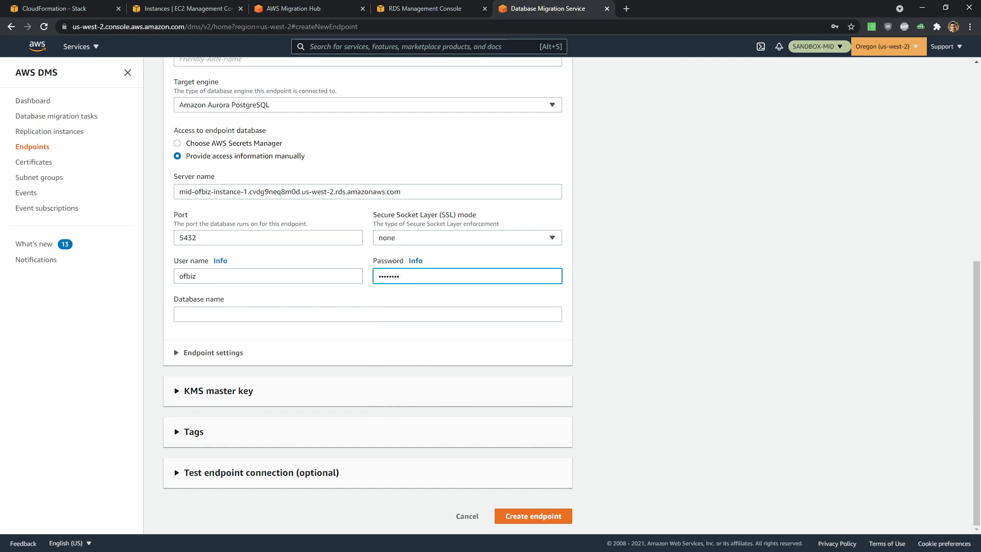
{"action": "key", "text": "alt+Tab"}
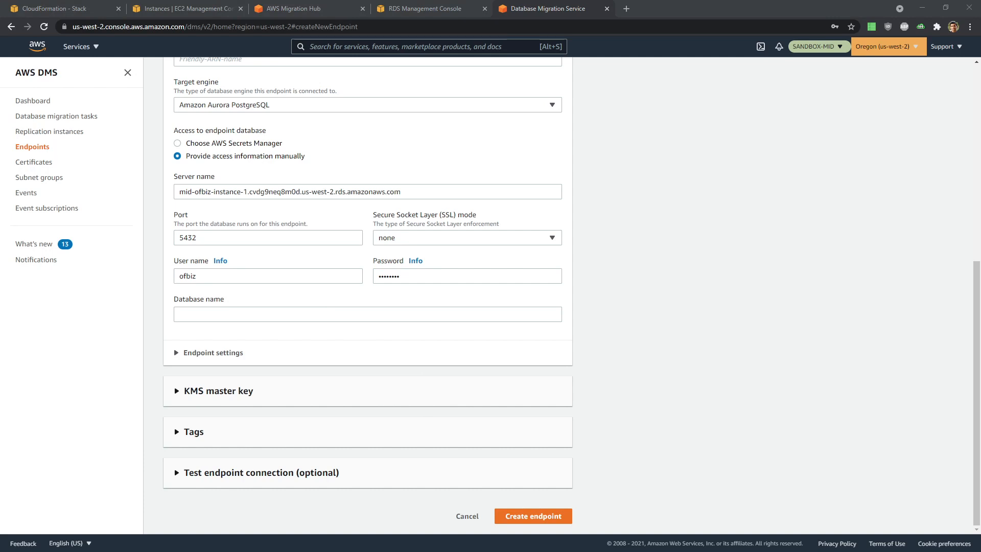
{"action": "left_click", "coordinate": [251, 314]}
{"action": "type", "text": "ofbizolap"}
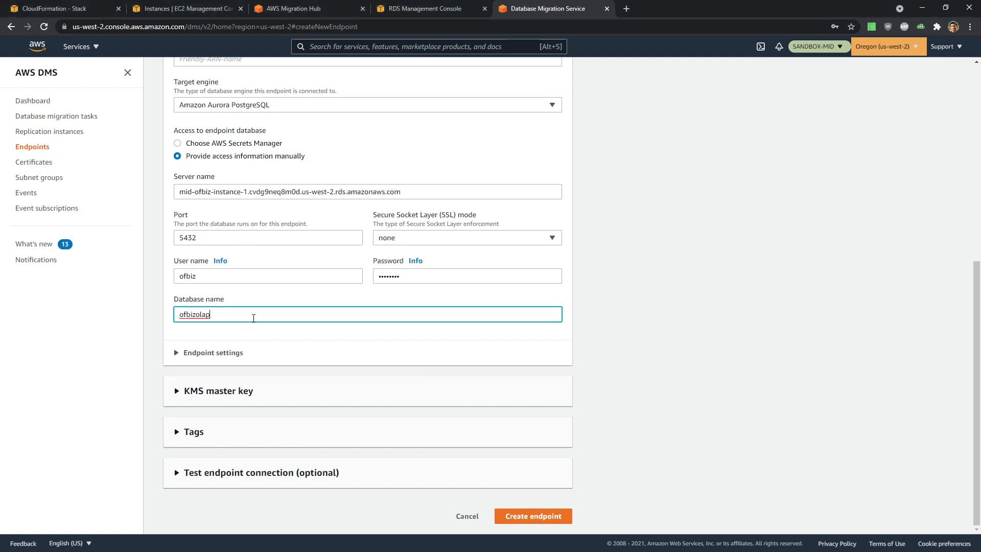
- Test the connection from the Target VPC and create the targetofbiz-ofbizolap endpoint
{"action": "left_click", "coordinate": [198, 469]}
{"action": "scroll", "coordinate": [198, 468], "scroll_direction": "down", "scroll_amount": 5}
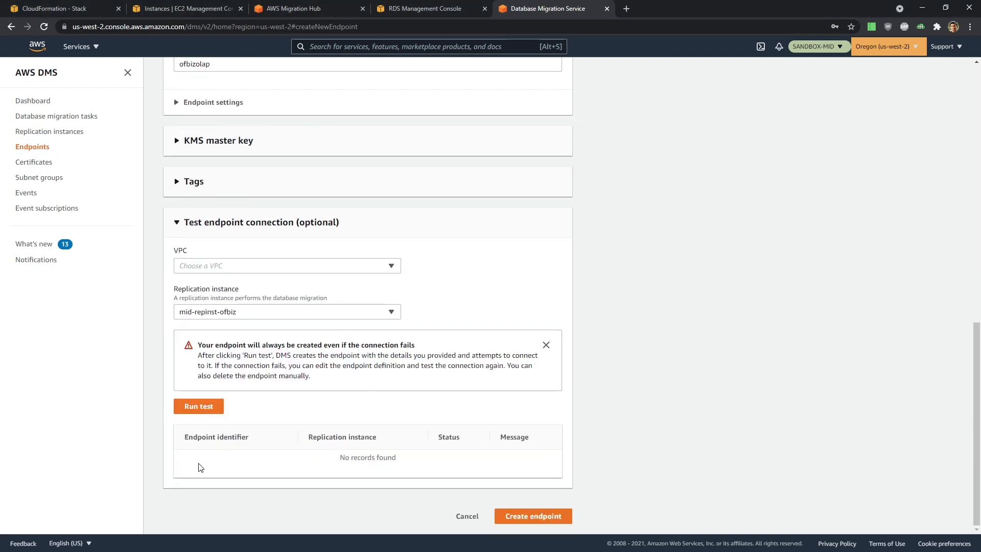
{"action": "left_click", "coordinate": [220, 266]}
{"action": "left_click", "coordinate": [221, 297]}
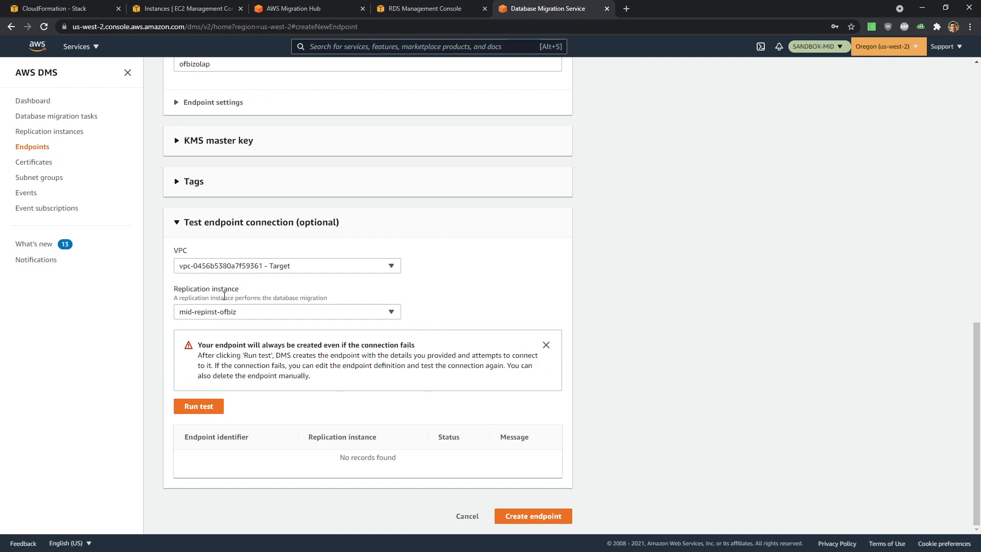
{"action": "left_click", "coordinate": [206, 407]}
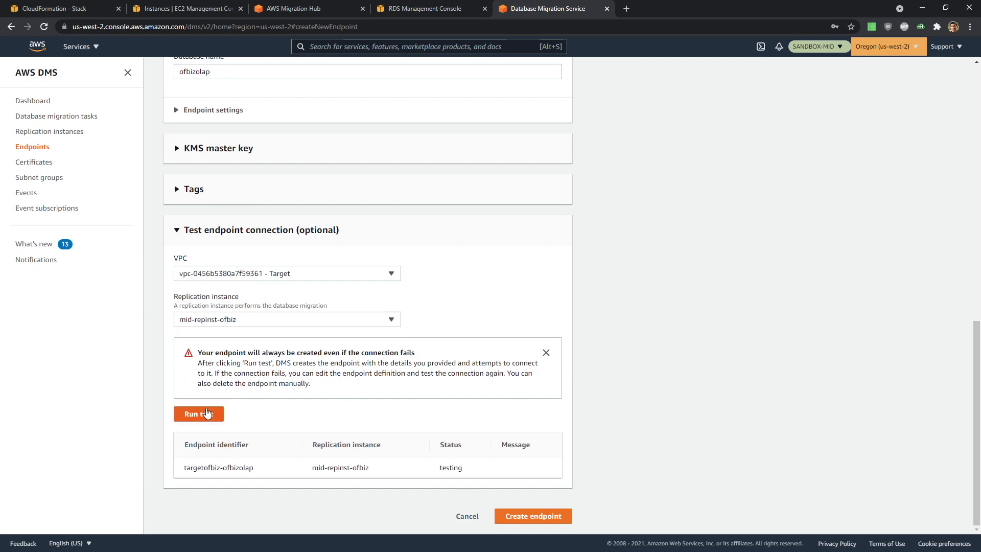
{"action": "left_click", "coordinate": [540, 527]}
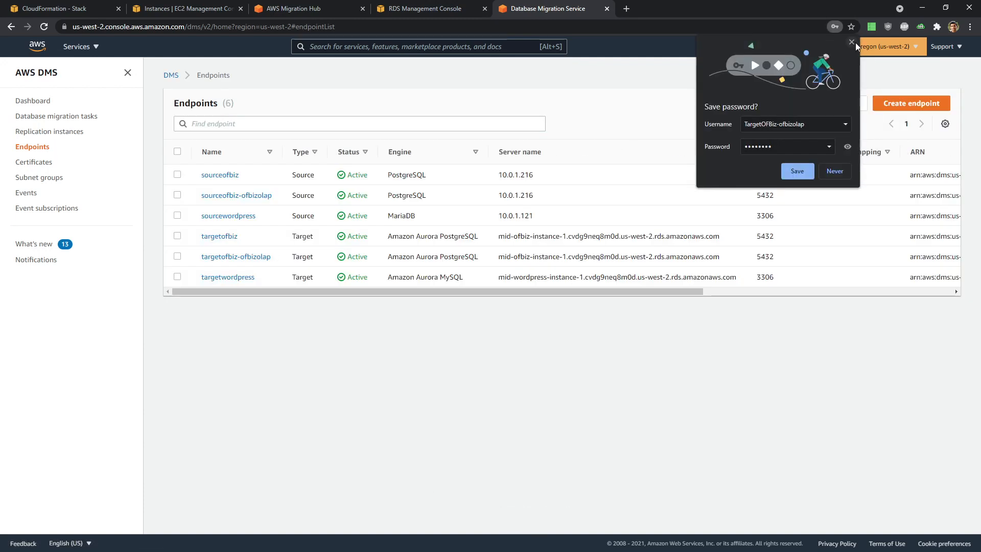
{"action": "left_click", "coordinate": [853, 42]}
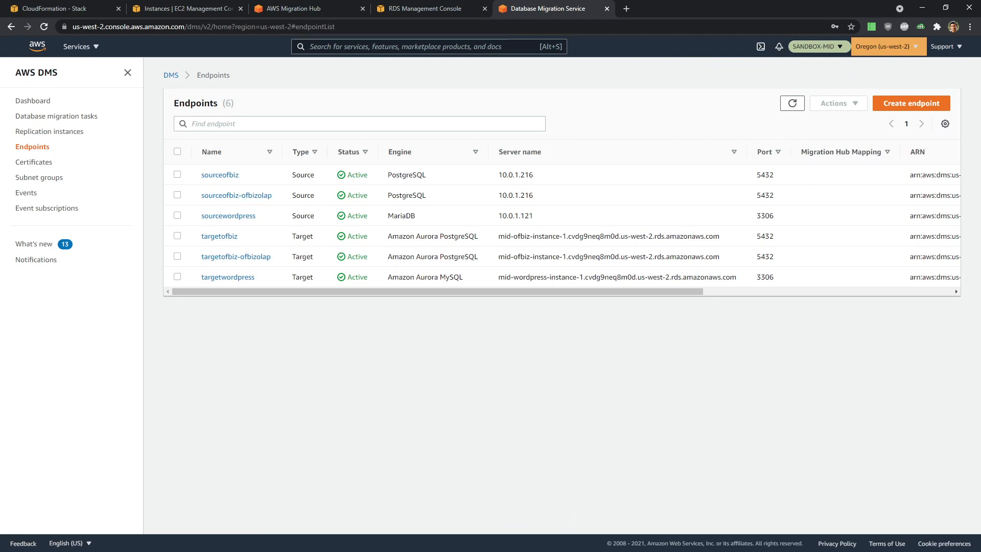
{"action": "left_click", "coordinate": [910, 102]}
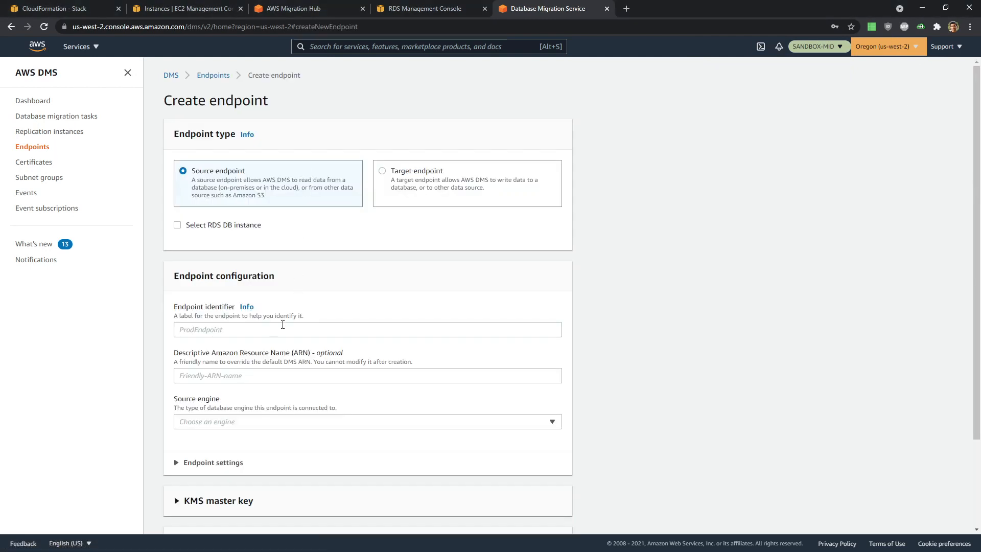
- Name the endpoint SourceOFBiz-ofbiztenant, choose PostgreSQL and provide access manually
{"action": "scroll", "coordinate": [283, 324], "scroll_direction": "down", "scroll_amount": 2}
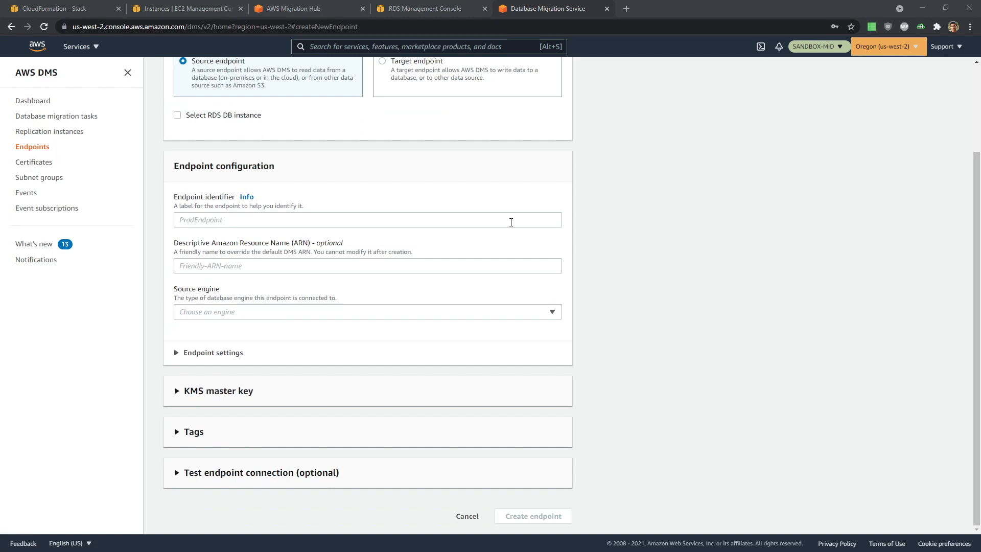
{"action": "left_click", "coordinate": [209, 224]}
{"action": "type", "text": "SourceOFBiz-ofbiztenant"}
{"action": "left_click", "coordinate": [219, 315]}
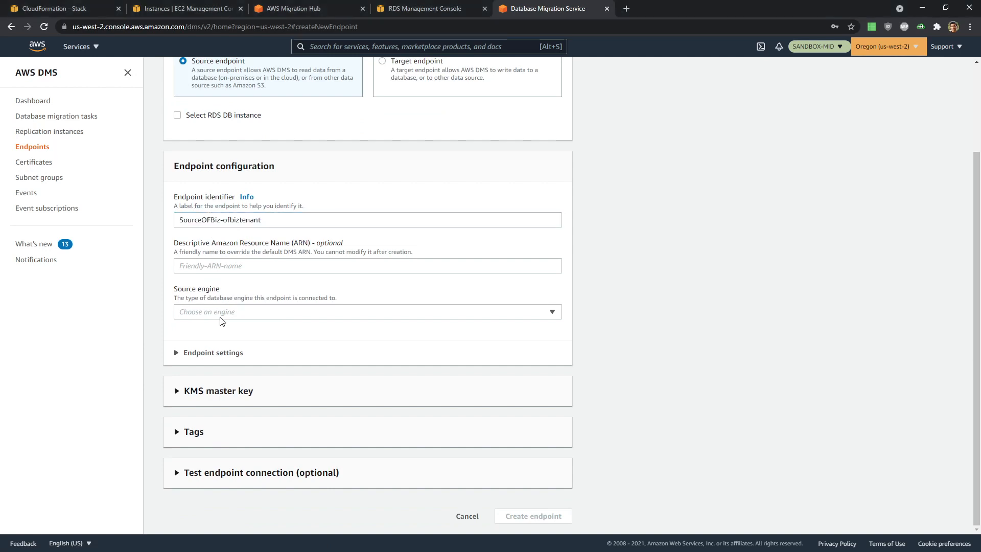
{"action": "left_click", "coordinate": [212, 281]}
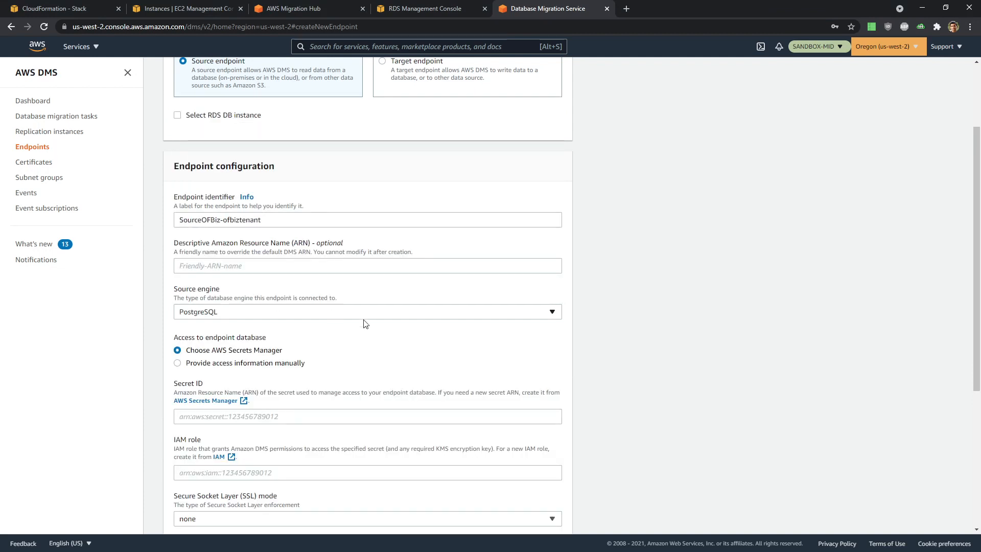
{"action": "scroll", "coordinate": [477, 337], "scroll_direction": "down", "scroll_amount": 5}
{"action": "left_click", "coordinate": [179, 121]}
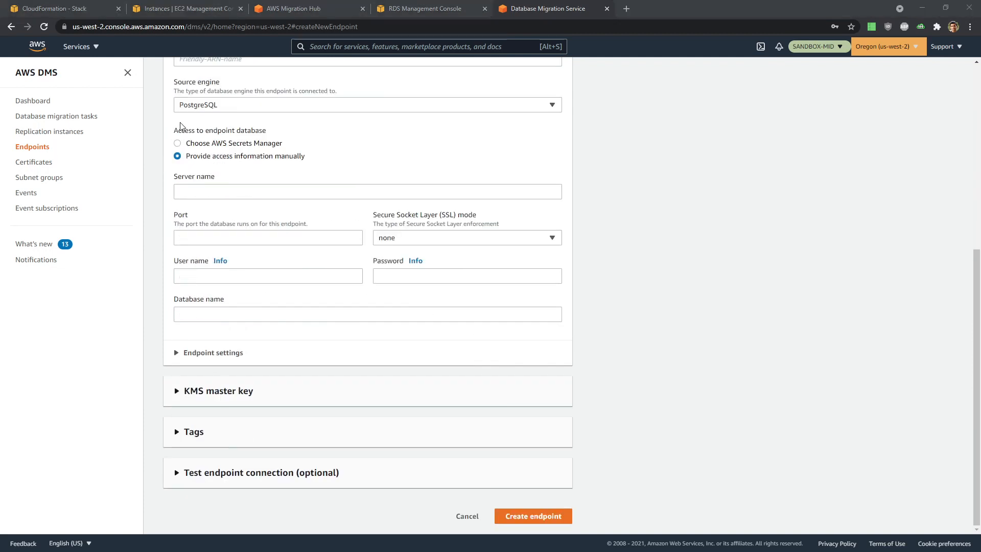
- Set the server name to 10.0.1.216 and port 5432
{"action": "key", "text": "alt+Tab"}
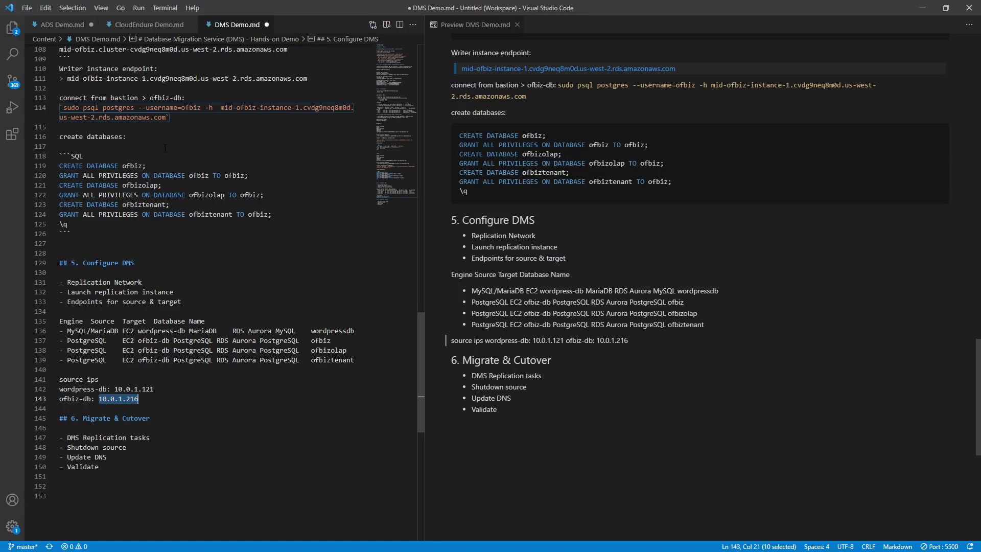
{"action": "key", "text": "alt+Tab"}
{"action": "left_click", "coordinate": [216, 187]}
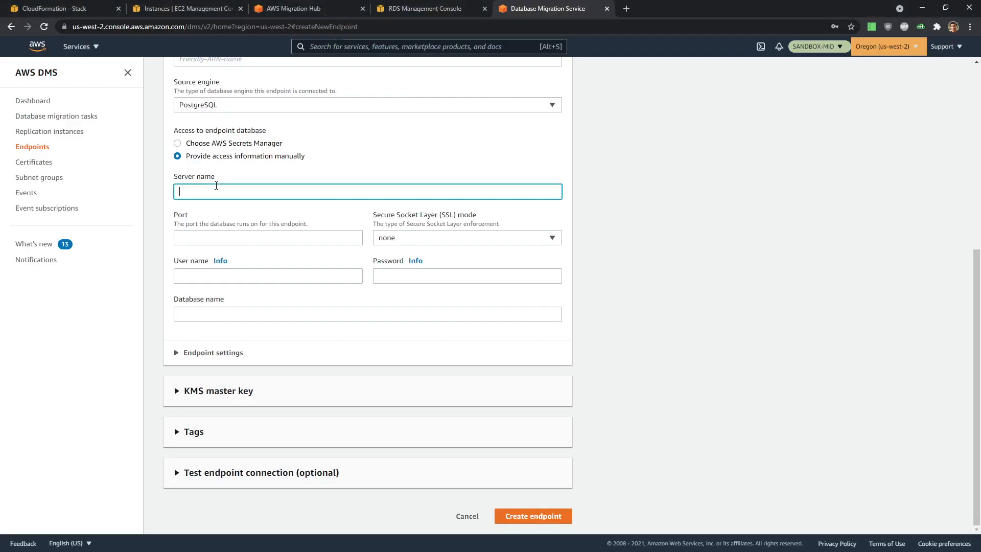
{"action": "type", "text": "10.0.1.216"}
{"action": "left_click", "coordinate": [291, 237]}
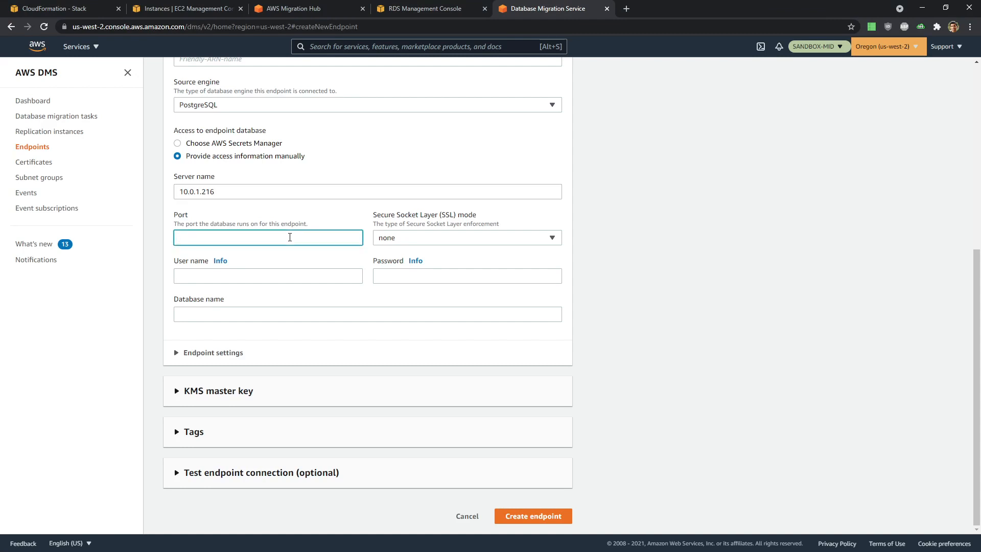
{"action": "type", "text": "5432"}
- Fill in database name ofbiztenant and user name ofbiz
{"action": "left_click", "coordinate": [255, 279]}
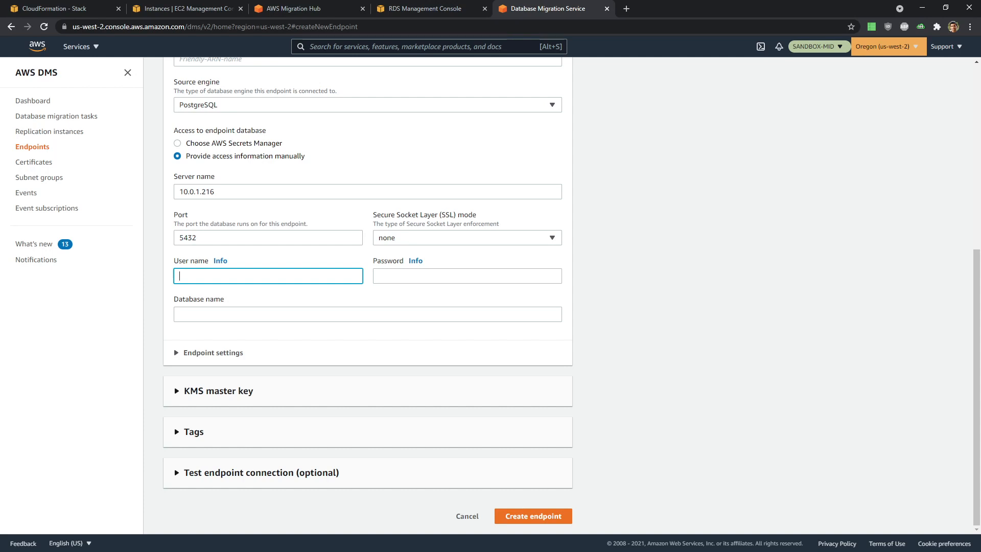
{"action": "key", "text": "alt+Tab"}
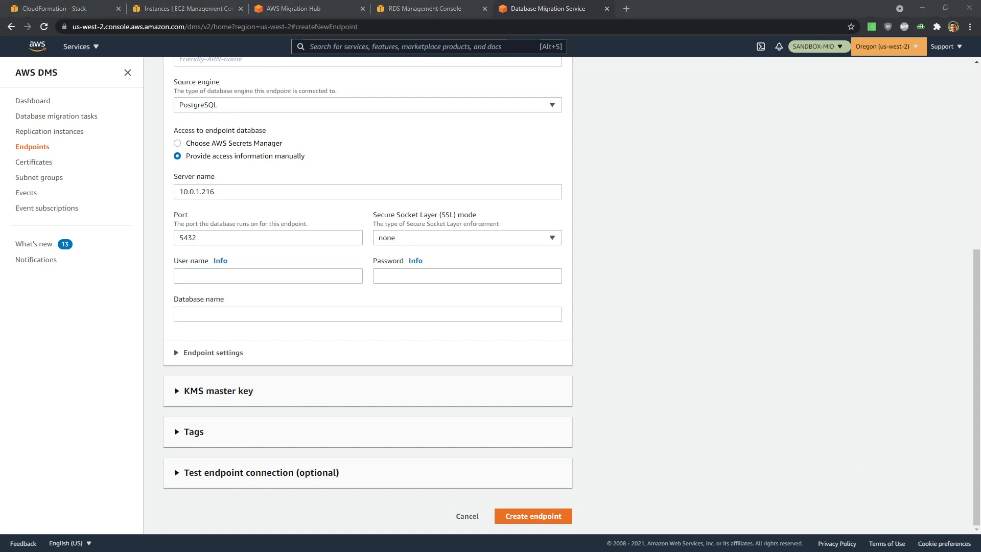
{"action": "left_click", "coordinate": [261, 314]}
{"action": "type", "text": "ofbiztenant"}
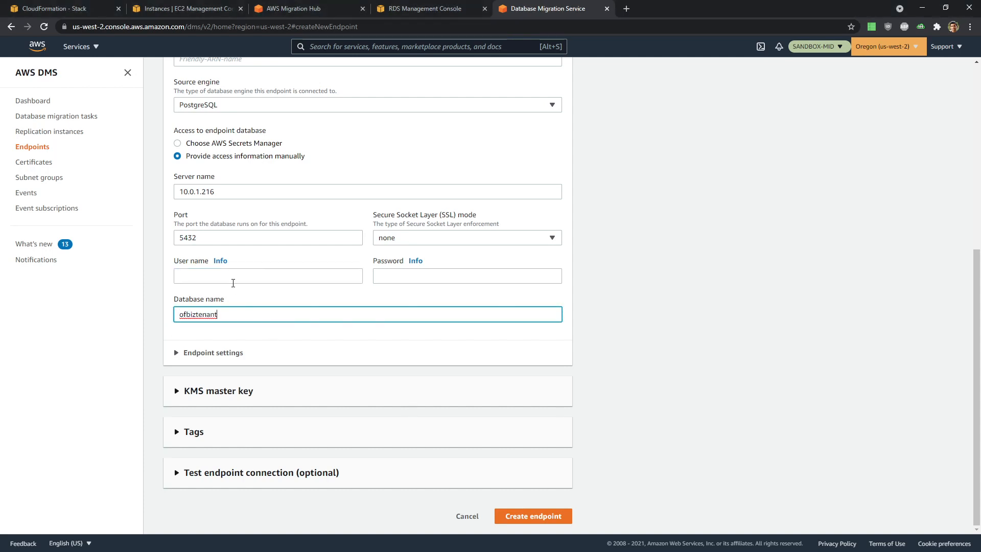
{"action": "left_click", "coordinate": [233, 283]}
{"action": "type", "text": "ofbiztenant"}
{"action": "key", "text": "BackSpace"}
{"action": "key", "text": "BackSpace"}
{"action": "key", "text": "BackSpace"}
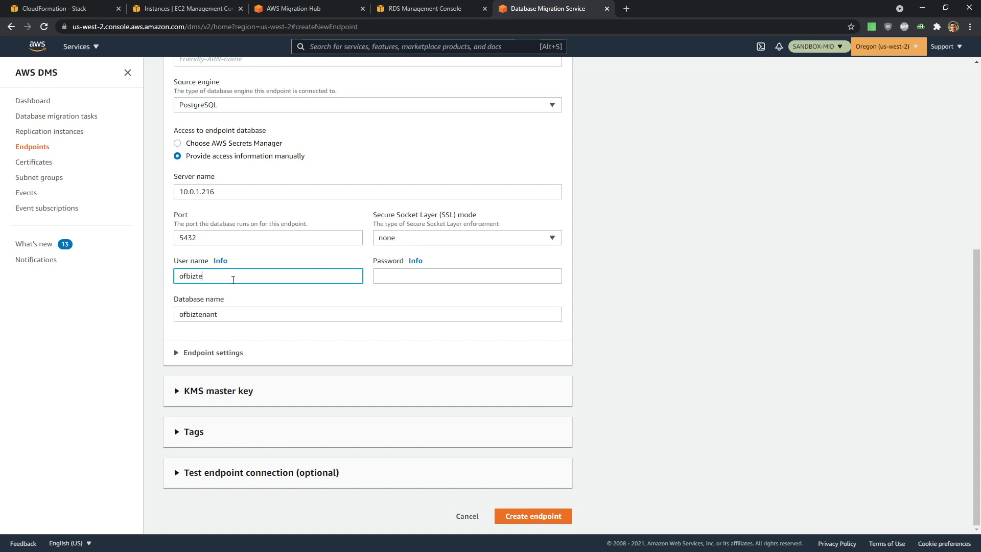
- Enter the database password and expand the endpoint connection test options
{"action": "left_click", "coordinate": [394, 280]}
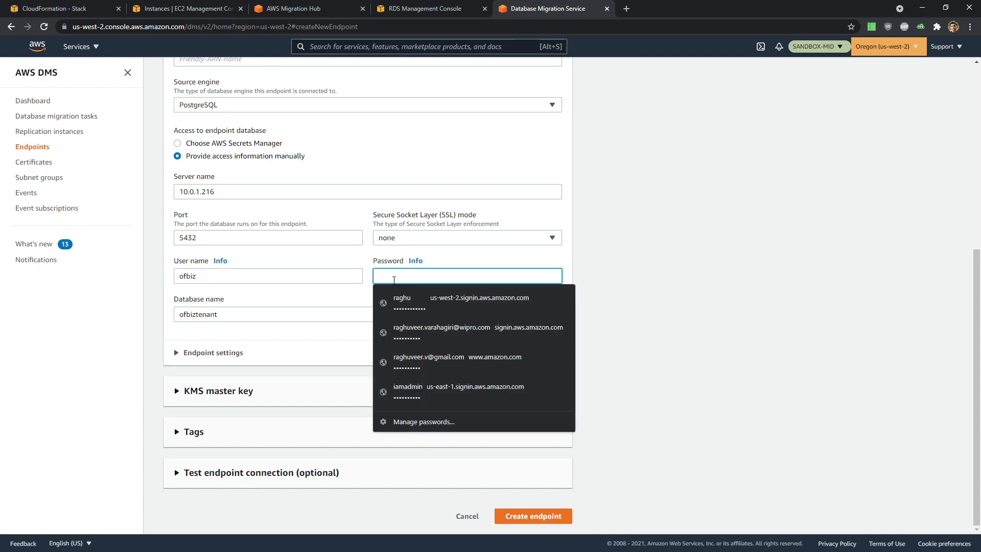
{"action": "type", "text": "••"}
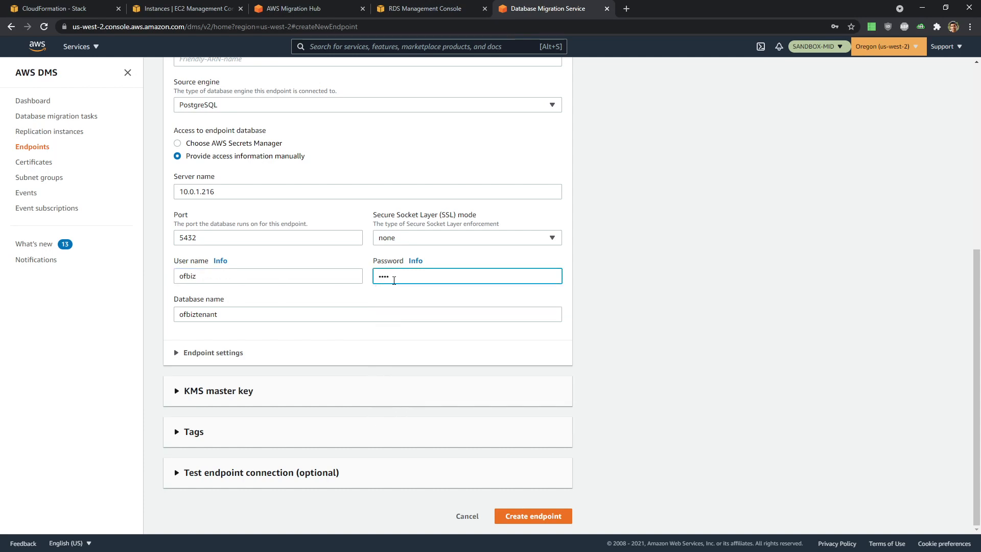
{"action": "key", "text": "BackSpace"}
{"action": "key", "text": "BackSpace"}
{"action": "key", "text": "BackSpace"}
{"action": "type", "text": "•"}
{"action": "left_click", "coordinate": [728, 373]}
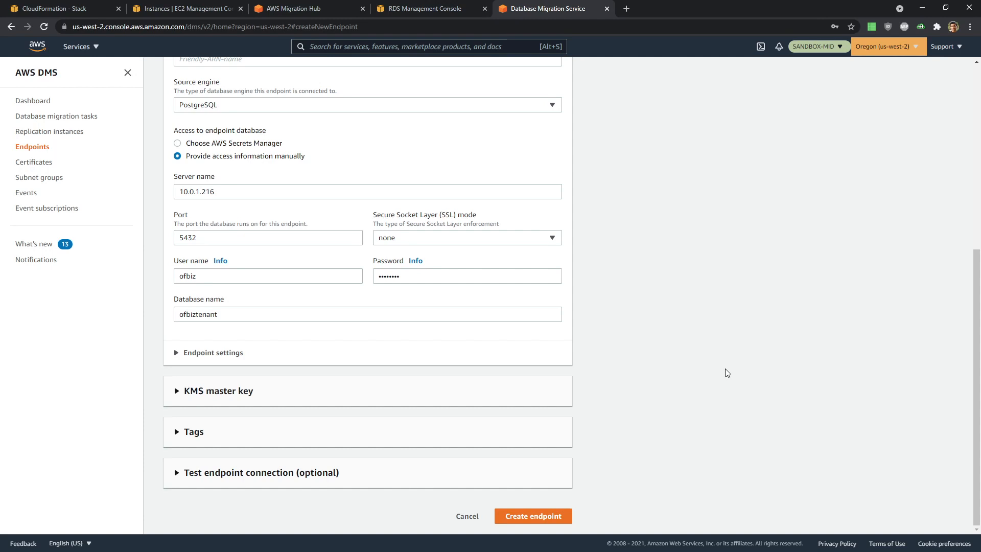
{"action": "left_click", "coordinate": [279, 474]}
{"action": "scroll", "coordinate": [278, 473], "scroll_direction": "down", "scroll_amount": 5}
{"action": "left_click", "coordinate": [229, 266]}
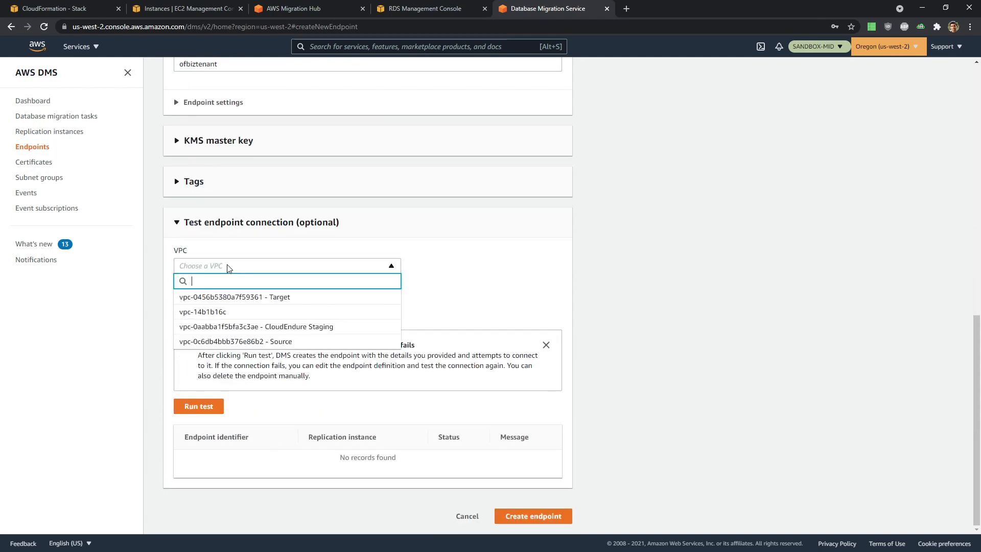
- Test sourceofbiz-ofbiztenant successfully from the Target VPC, create it, and begin another endpoint
{"action": "left_click", "coordinate": [229, 297]}
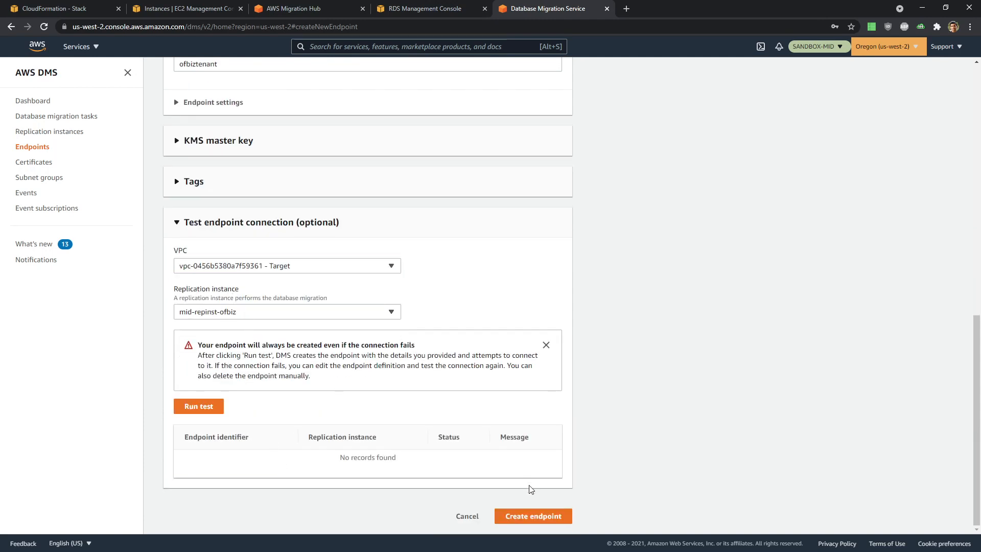
{"action": "left_click", "coordinate": [193, 409]}
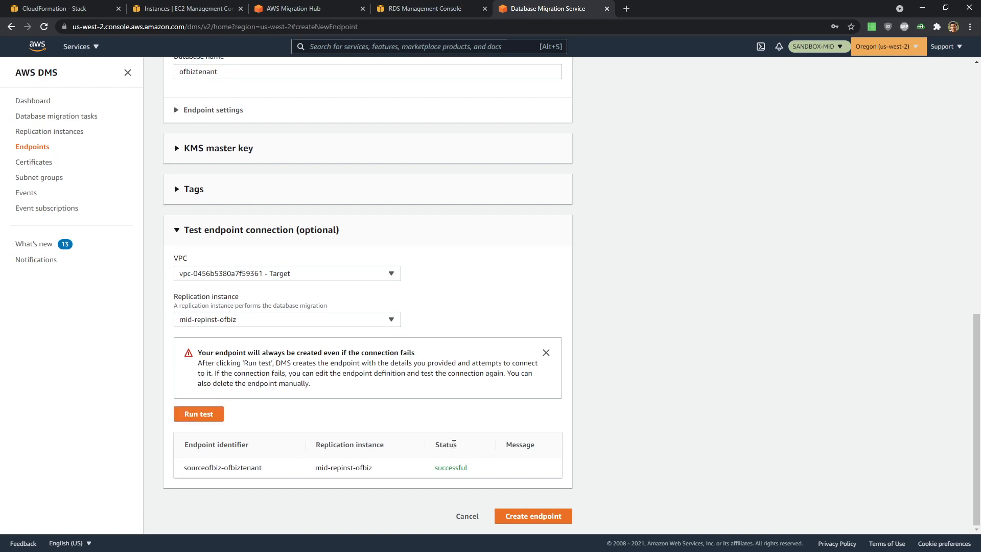
{"action": "left_click", "coordinate": [553, 517]}
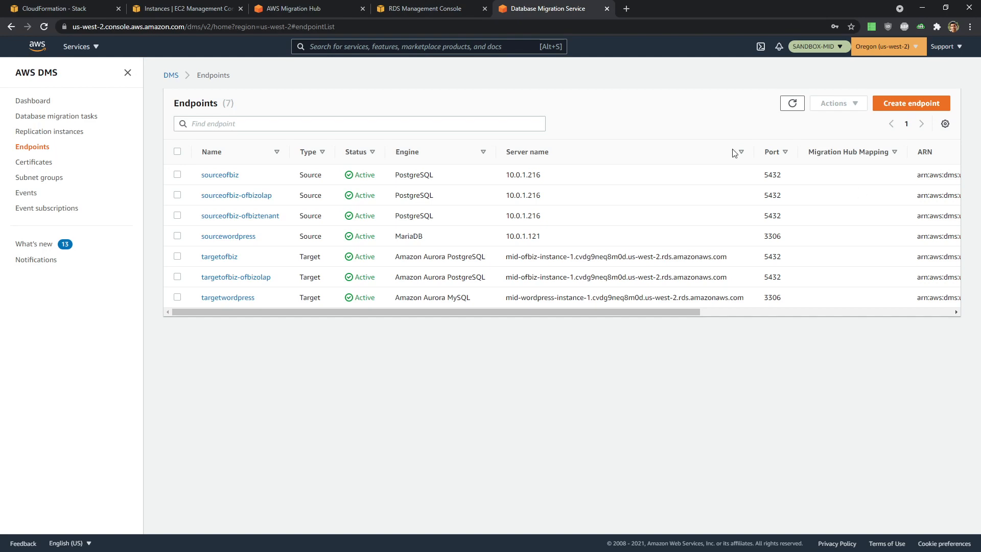
{"action": "left_click", "coordinate": [901, 105]}
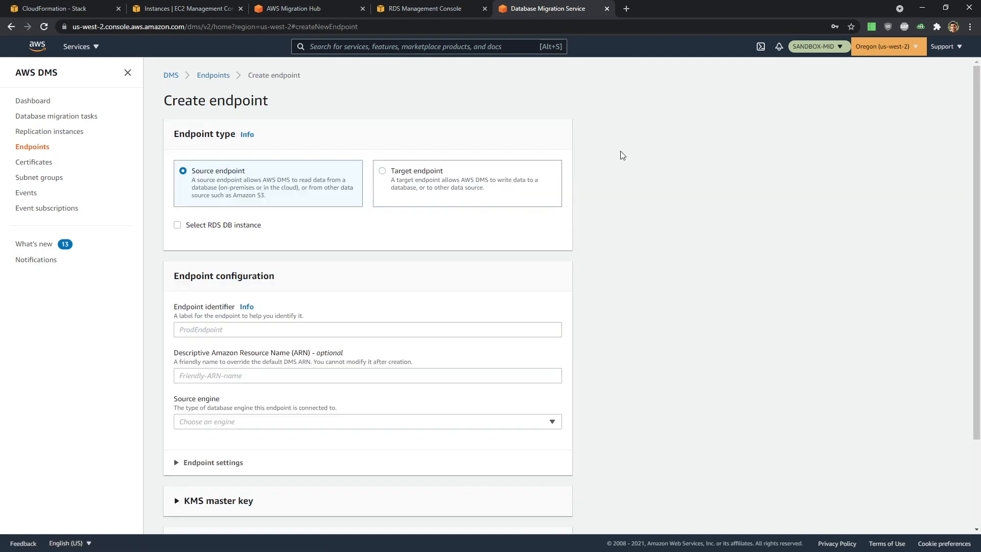
- Make a target endpoint on RDS instance mid-ofbiz-instance-1 named TargetOFBiz-ofbiztenant
{"action": "left_click", "coordinate": [398, 171]}
{"action": "left_click", "coordinate": [191, 224]}
{"action": "left_click", "coordinate": [250, 275]}
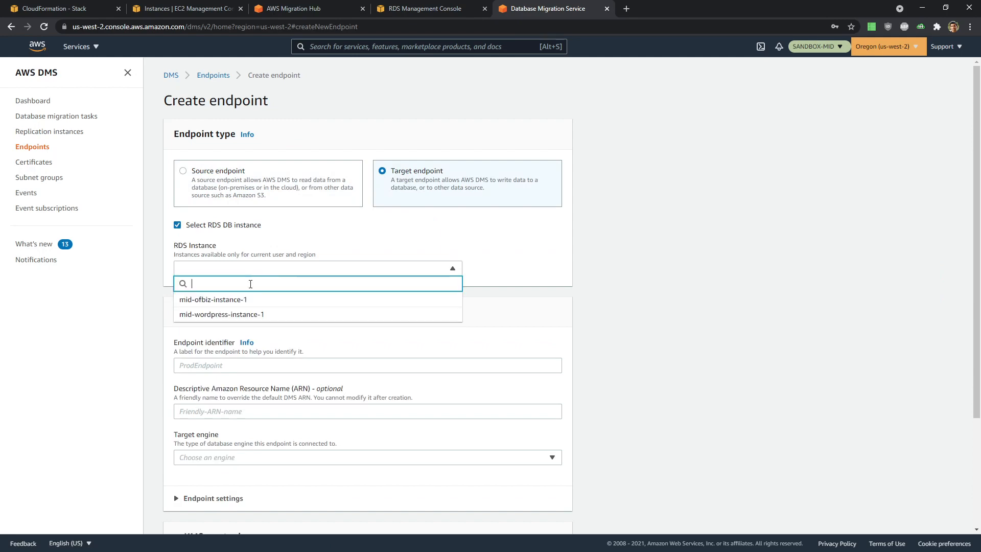
{"action": "left_click", "coordinate": [251, 300]}
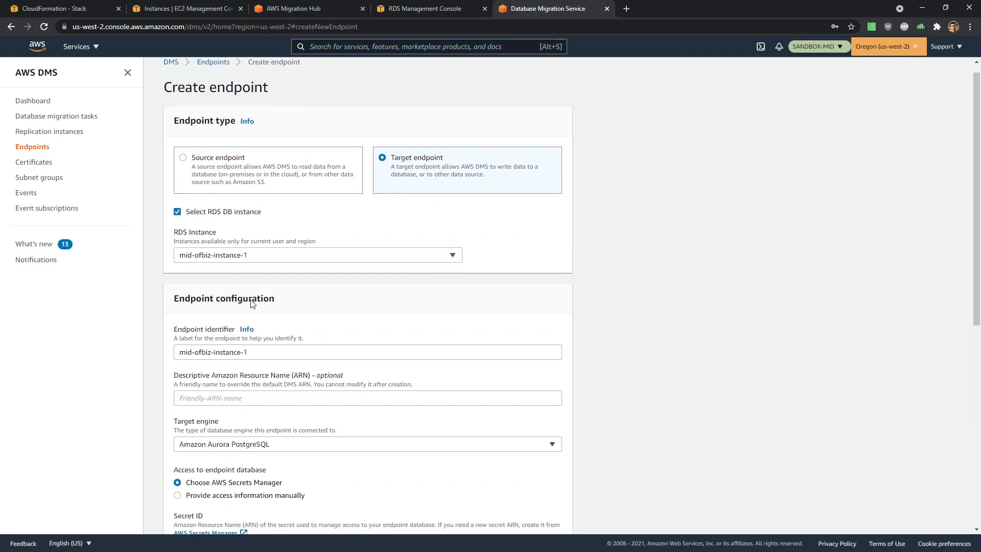
{"action": "scroll", "coordinate": [253, 307], "scroll_direction": "down", "scroll_amount": 3}
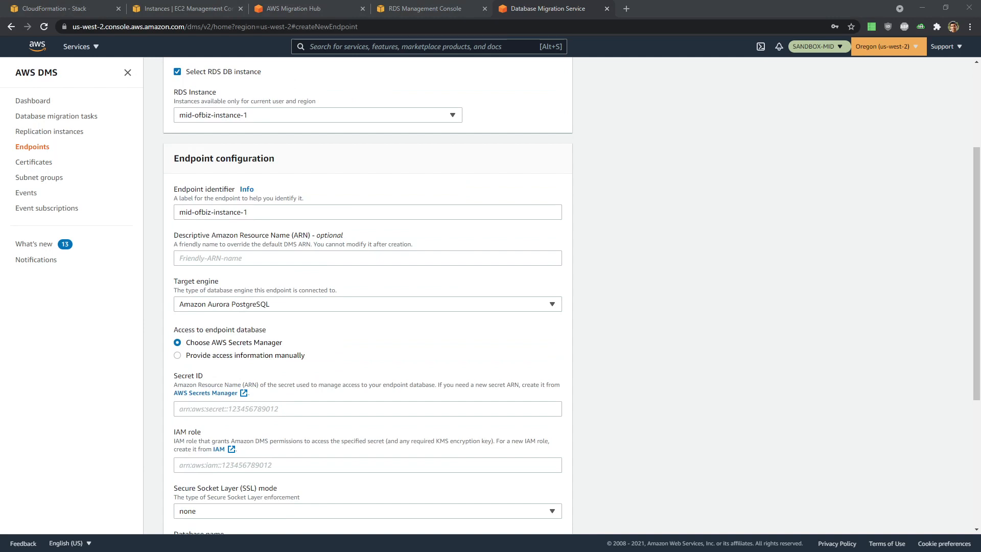
{"action": "triple_click", "coordinate": [250, 213]}
{"action": "type", "text": "TargetOFBiz-ofbiztenant"}
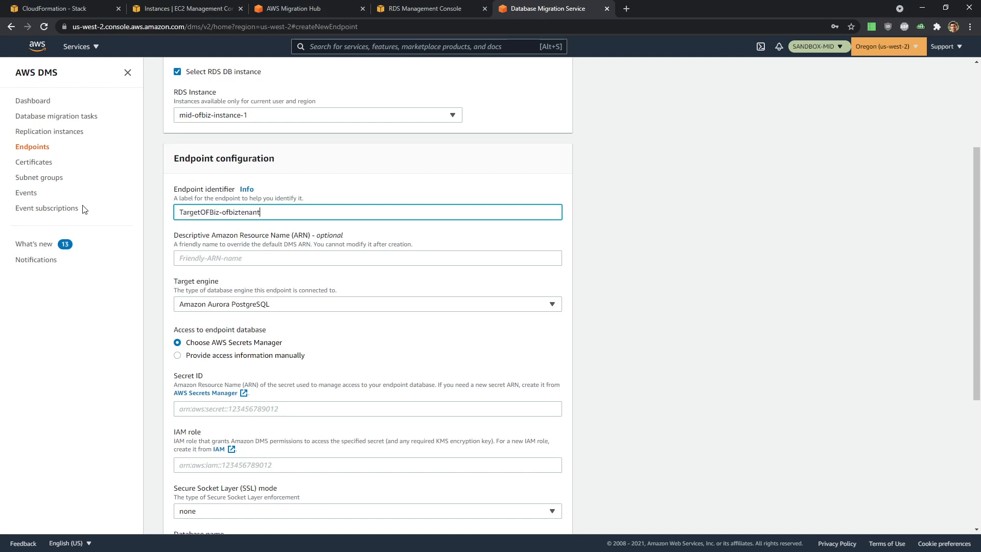
- Provide access manually with the database password and database name ofbiztenant
{"action": "scroll", "coordinate": [387, 215], "scroll_direction": "down", "scroll_amount": 2}
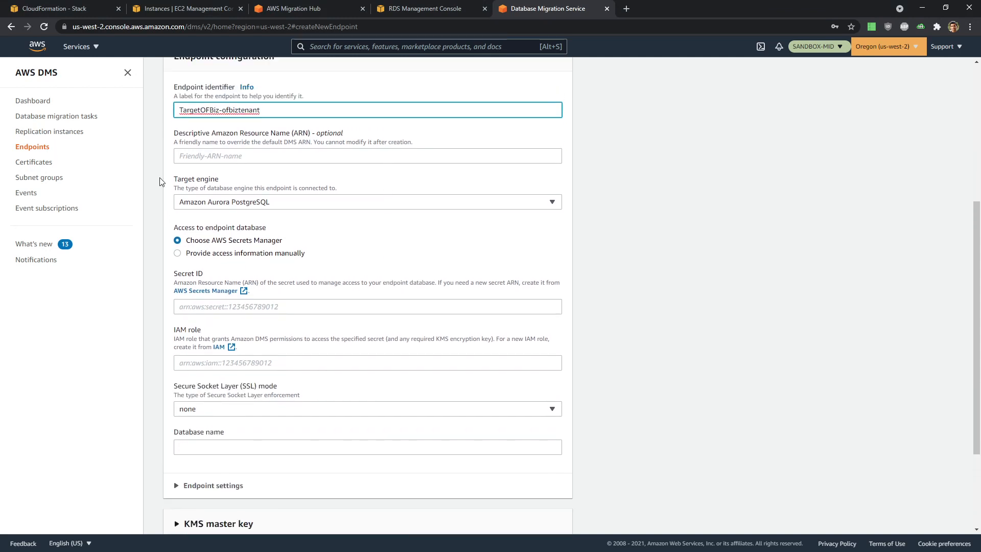
{"action": "left_click", "coordinate": [237, 254]}
{"action": "scroll", "coordinate": [237, 257], "scroll_direction": "down", "scroll_amount": 2}
{"action": "left_click", "coordinate": [459, 276]}
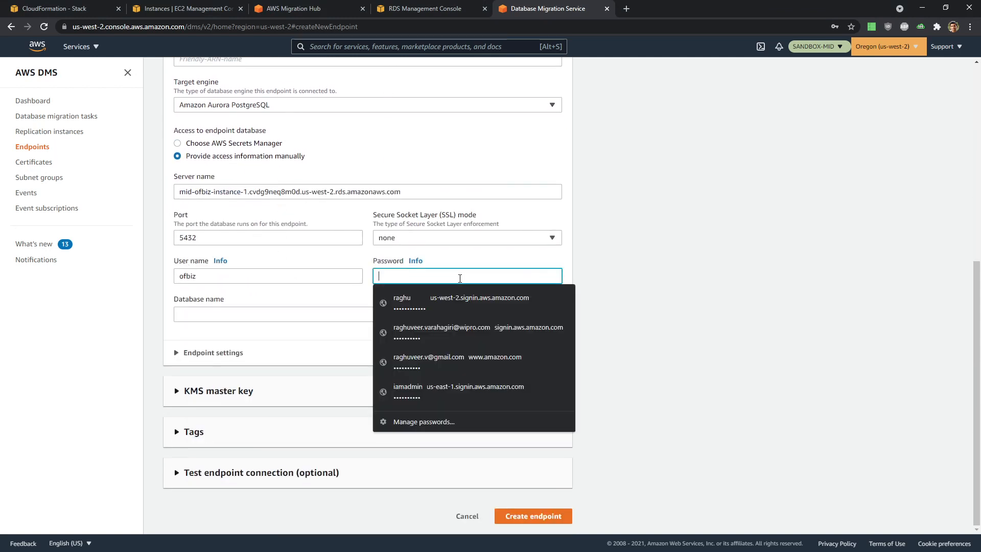
{"action": "type", "text": "of"}
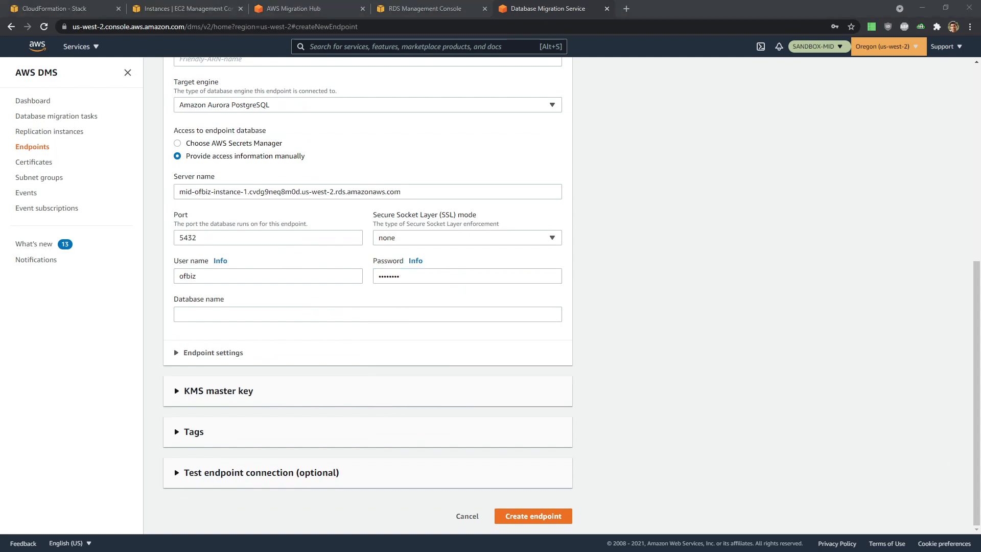
{"action": "left_click", "coordinate": [296, 313]}
{"action": "type", "text": "ofbiztenant"}
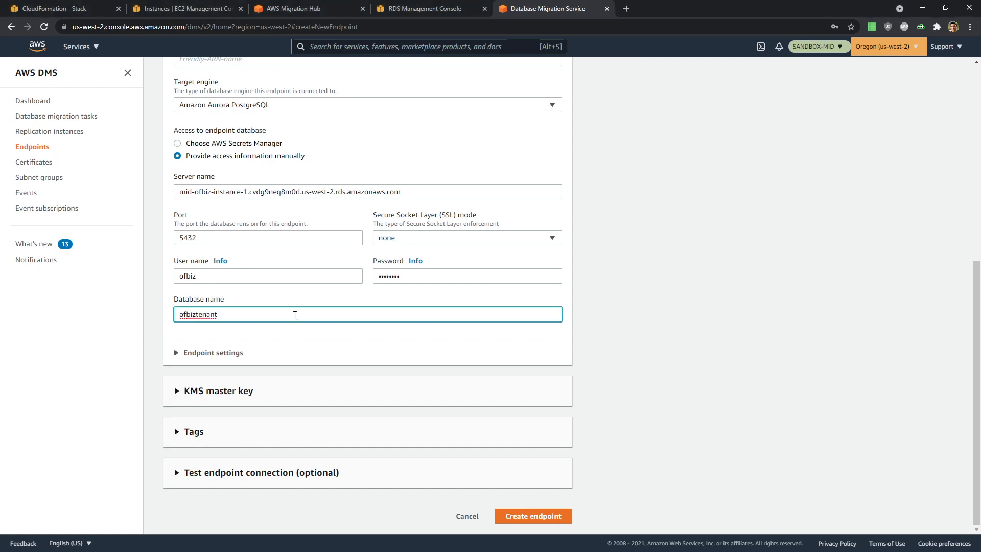
- Test the connection from the Target VPC and create the TargetOFBiz-ofbiztenant endpoint
{"action": "left_click", "coordinate": [235, 477]}
{"action": "scroll", "coordinate": [235, 477], "scroll_direction": "down", "scroll_amount": 5}
{"action": "left_click", "coordinate": [230, 268]}
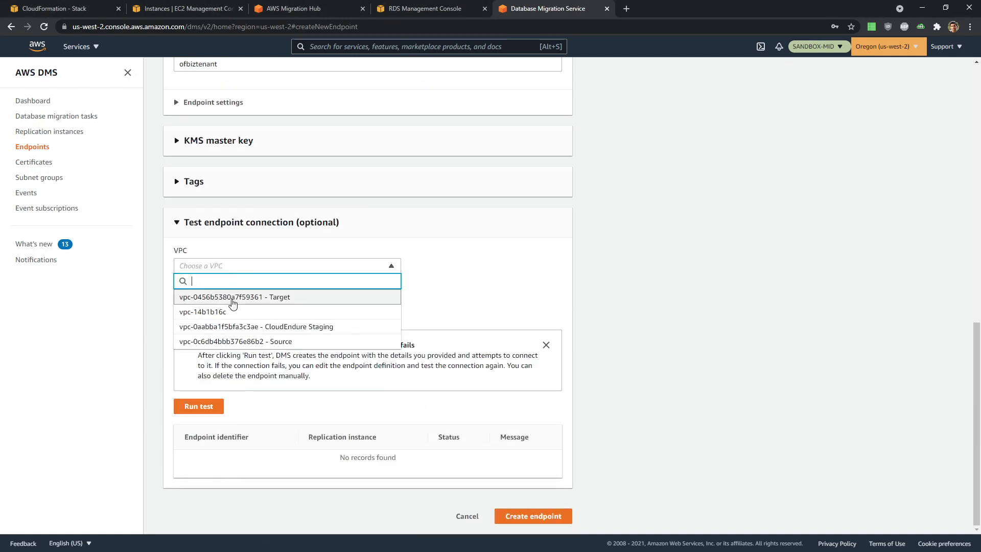
{"action": "left_click", "coordinate": [232, 302]}
{"action": "left_click", "coordinate": [215, 409]}
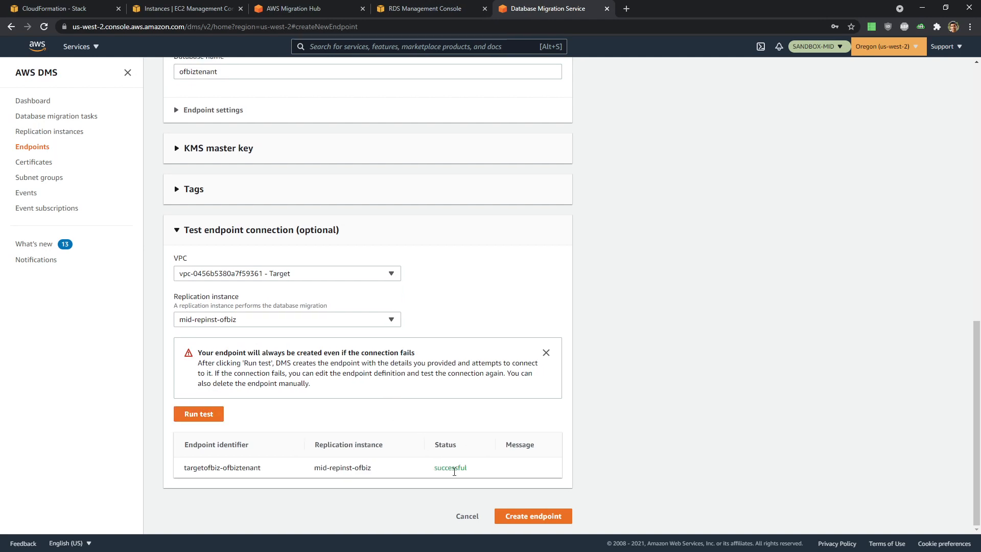
{"action": "left_click", "coordinate": [556, 516]}
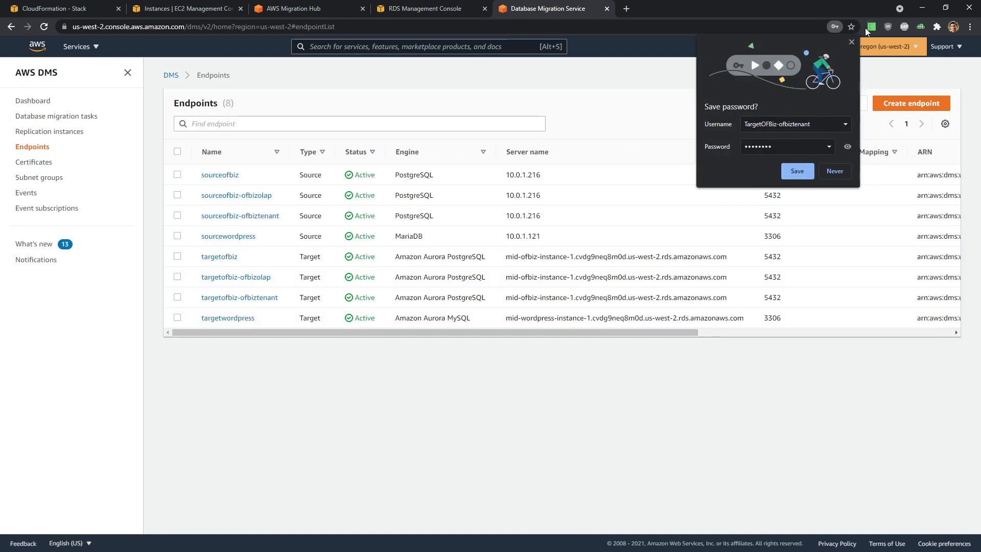
- Dismiss Chrome's save-password prompt and switch to the DMS Demo.md notes
{"action": "left_click", "coordinate": [851, 42]}
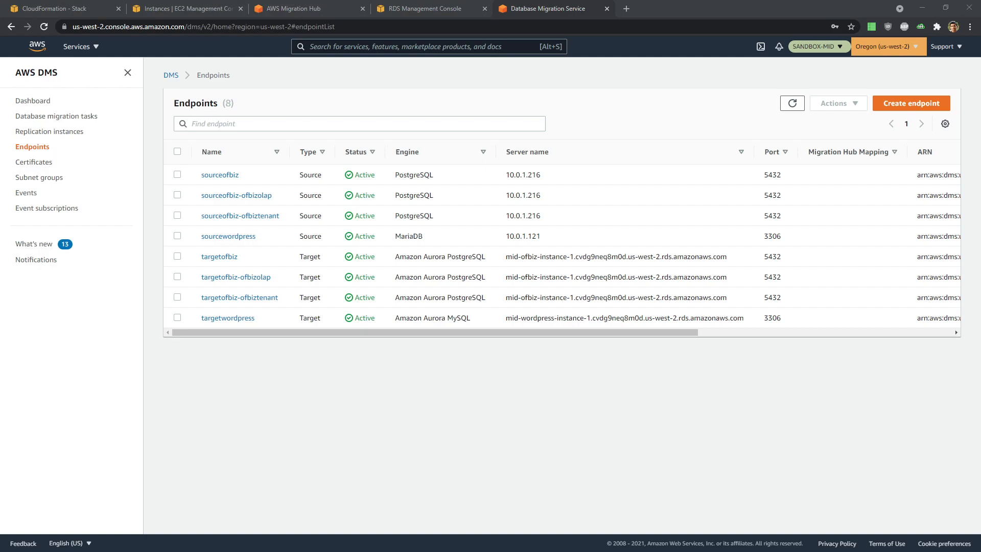
{"action": "key", "text": "alt+Tab"}
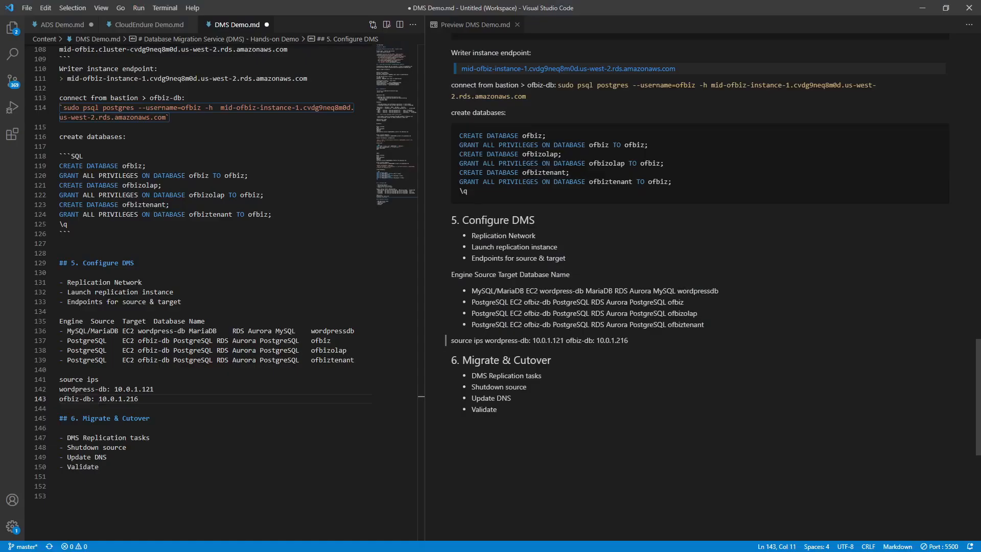
- Review the notes below the source ips line, then return to the eight active DMS endpoints
{"action": "left_click", "coordinate": [175, 412]}
{"action": "scroll", "coordinate": [175, 412], "scroll_direction": "down", "scroll_amount": 1}
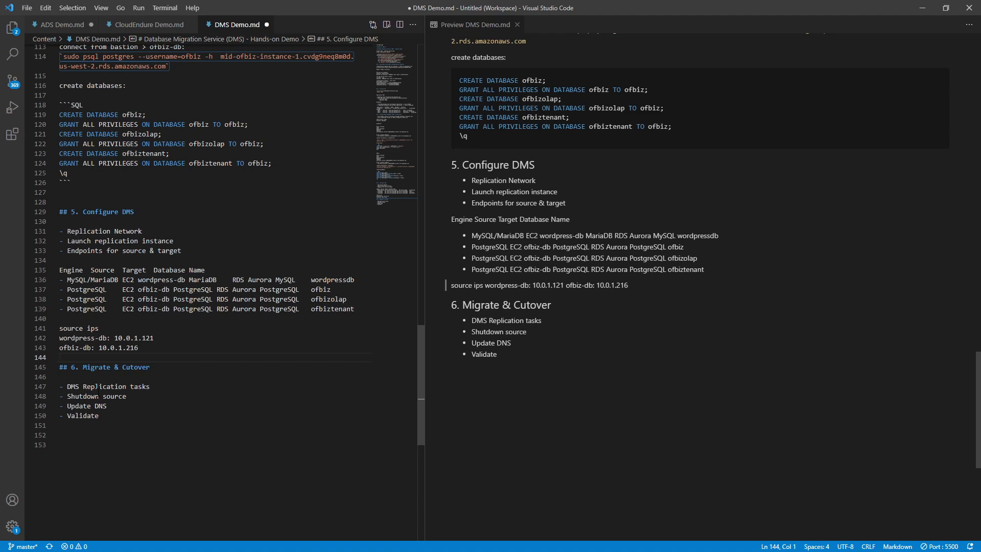
{"action": "key", "text": "alt+Tab"}
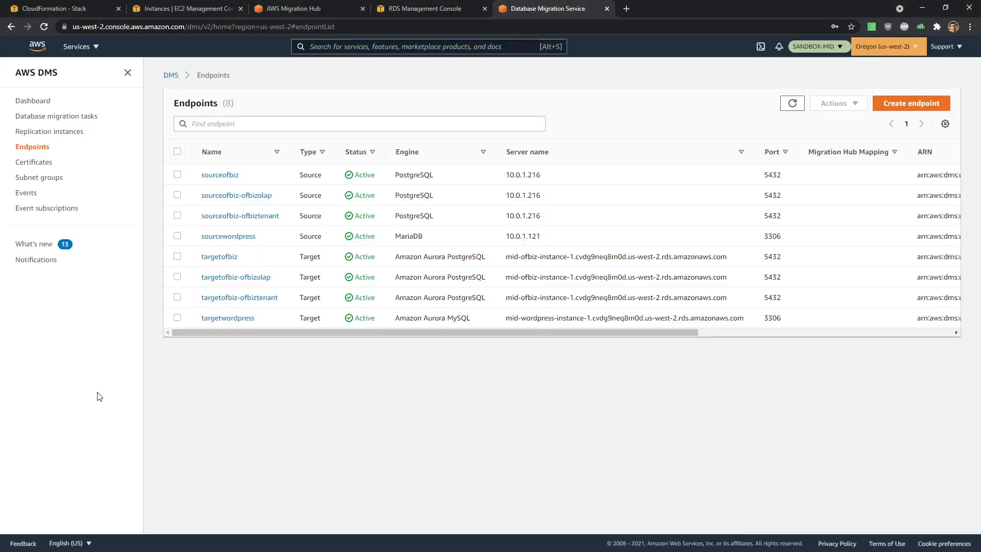
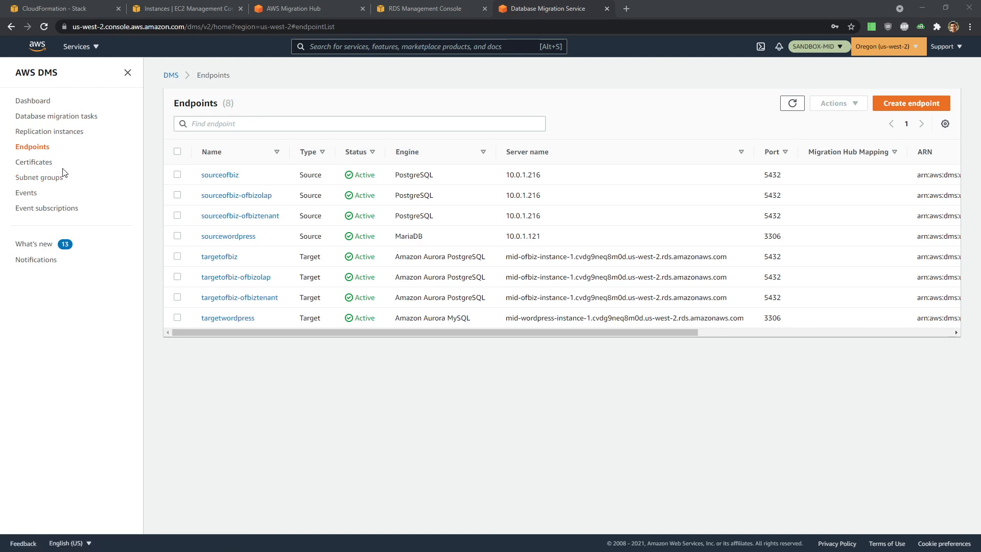
- Go to Database migration tasks and start a new task from Create task
{"action": "left_click", "coordinate": [55, 118]}
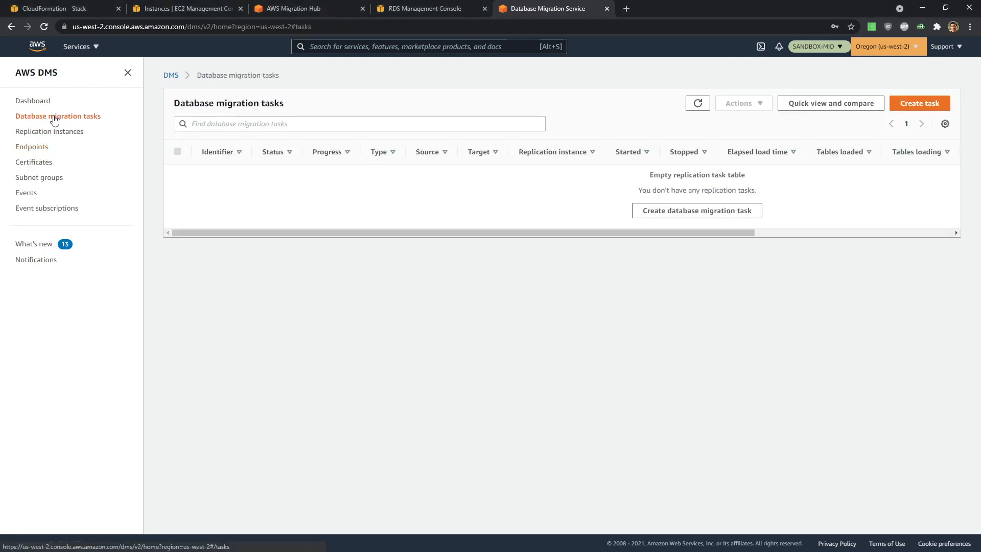
{"action": "left_click", "coordinate": [898, 107]}
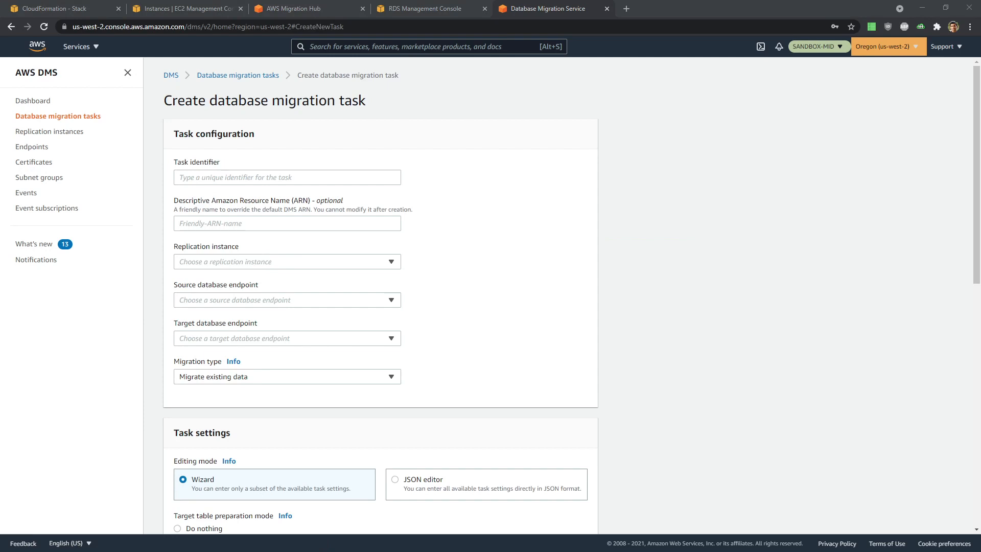
- Paste the WordPress task identifier and choose the mid-repinst-wp replication instance
{"action": "left_click", "coordinate": [185, 179]}
{"action": "type", "text": "WordPress-MySQL-to-Aurora"}
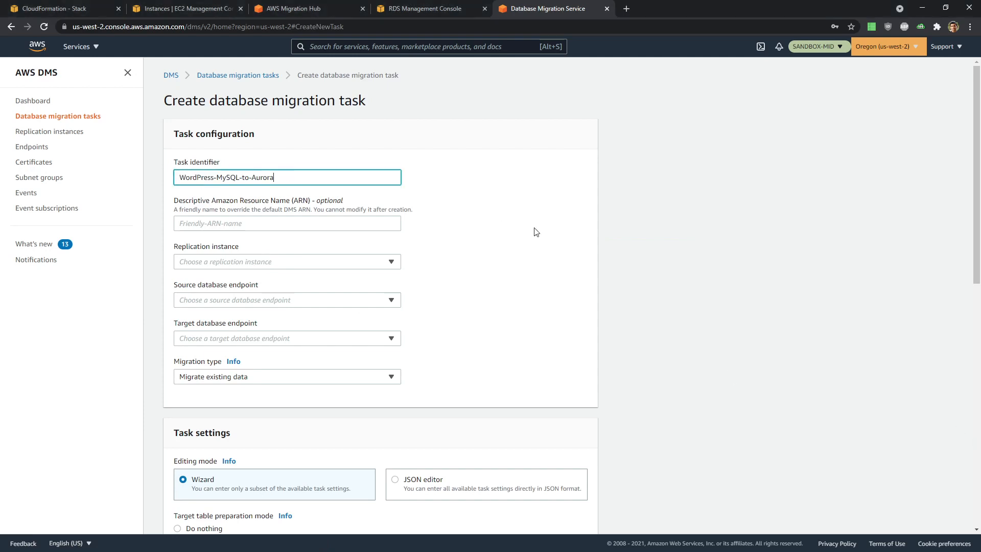
{"action": "scroll", "coordinate": [536, 232], "scroll_direction": "down", "scroll_amount": 1}
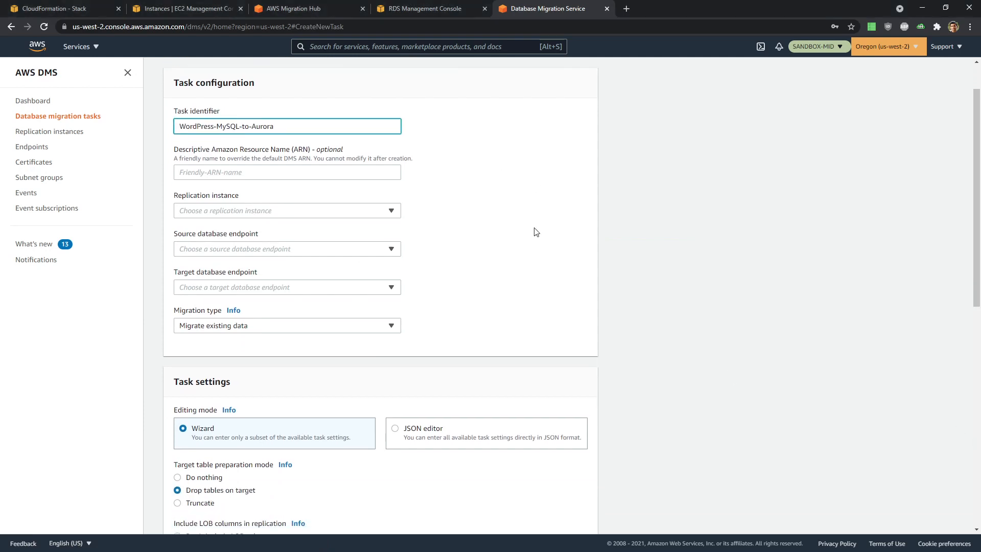
{"action": "left_click", "coordinate": [342, 210]}
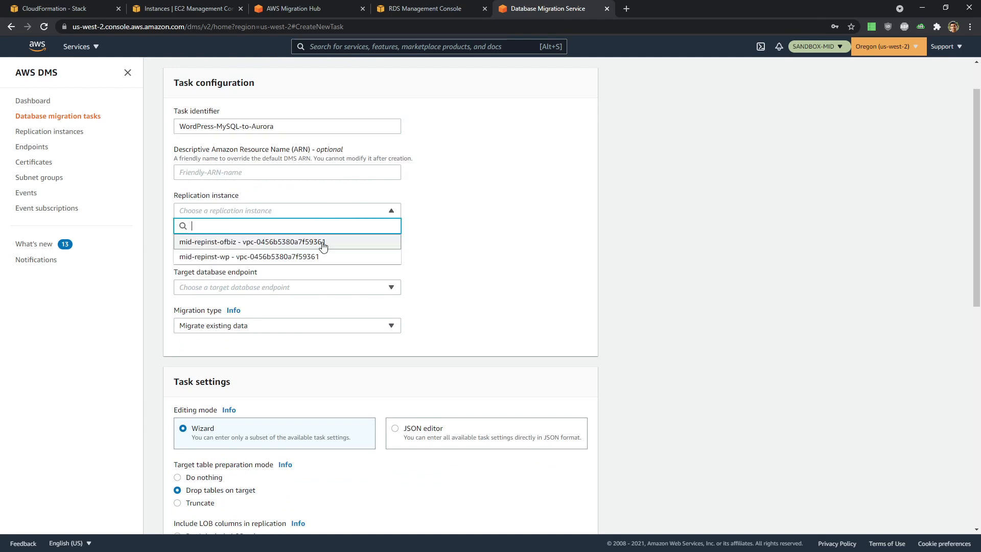
{"action": "left_click", "coordinate": [321, 258]}
- Set sourcewordpress as source and targetwordpress as target endpoint, then review the task settings
{"action": "scroll", "coordinate": [528, 269], "scroll_direction": "down", "scroll_amount": 2}
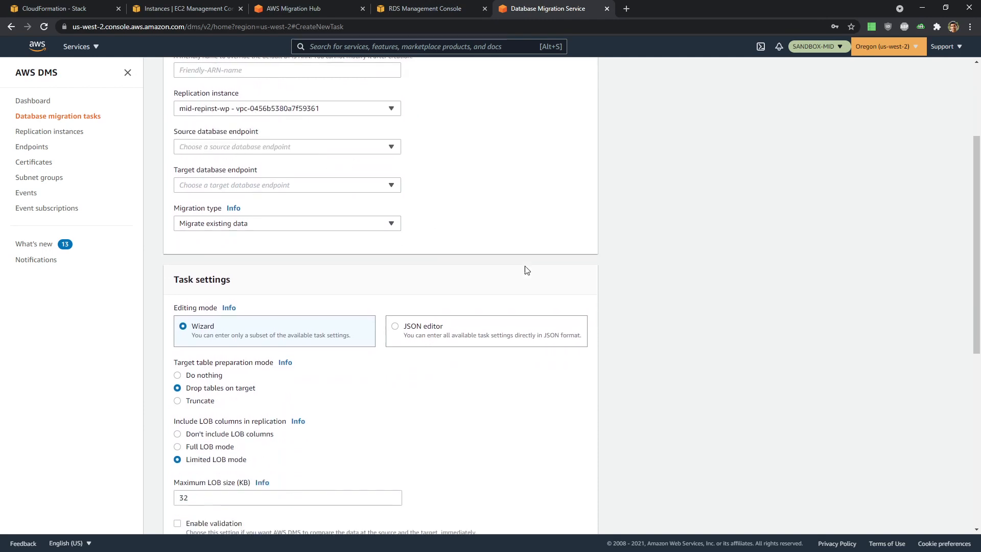
{"action": "left_click", "coordinate": [327, 150]}
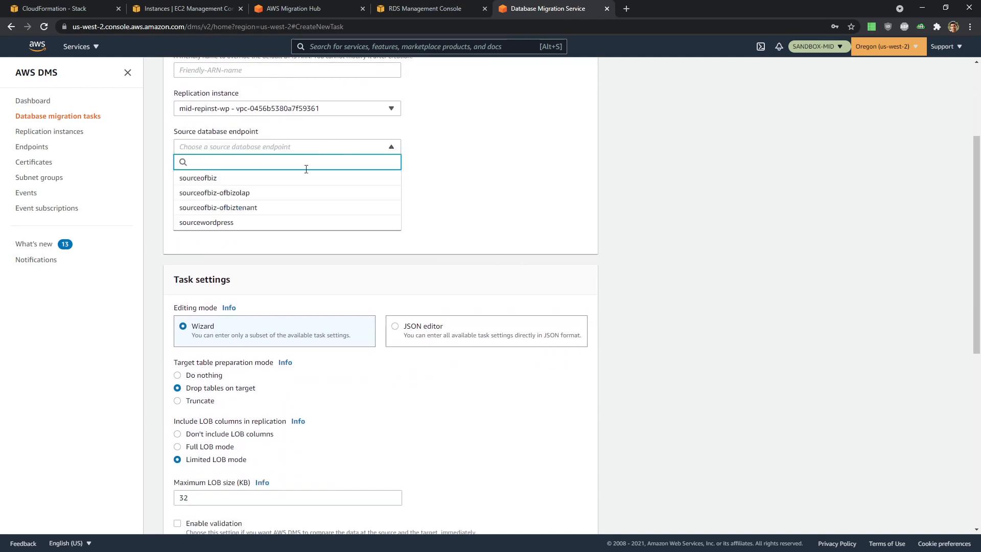
{"action": "left_click", "coordinate": [277, 222]}
{"action": "left_click", "coordinate": [269, 185]}
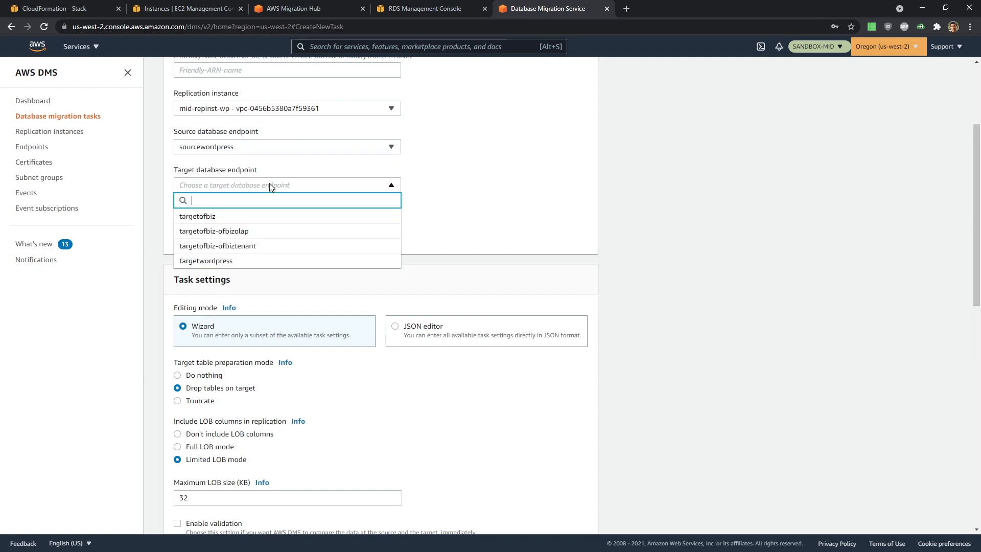
{"action": "left_click", "coordinate": [265, 262]}
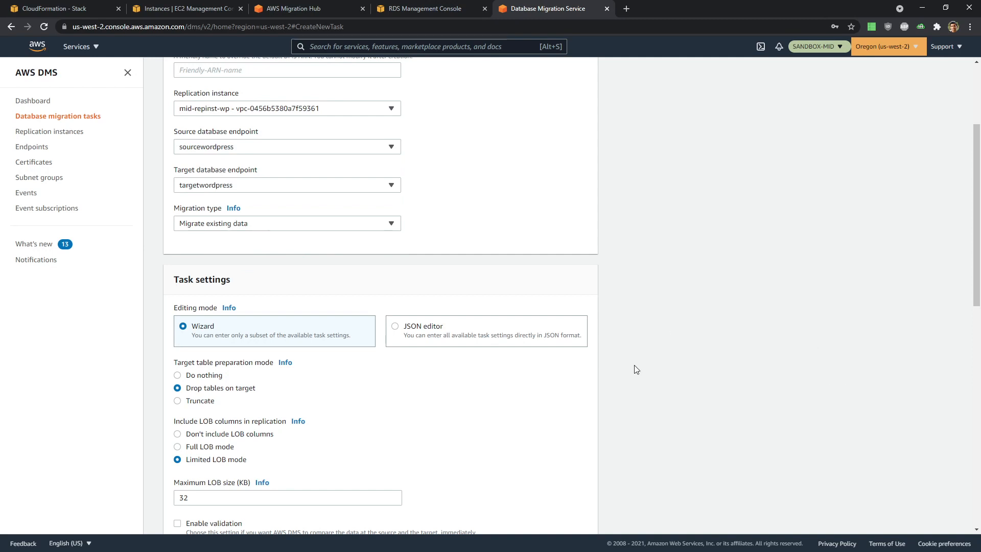
{"action": "scroll", "coordinate": [513, 389], "scroll_direction": "down", "scroll_amount": 1}
{"action": "scroll", "coordinate": [516, 379], "scroll_direction": "down", "scroll_amount": 2}
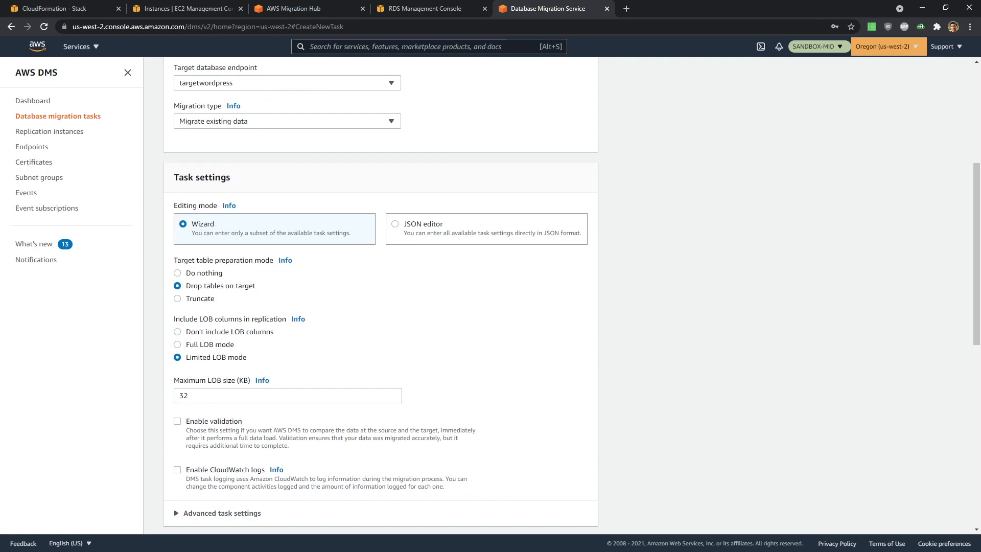
{"action": "scroll", "coordinate": [453, 315], "scroll_direction": "down", "scroll_amount": 3}
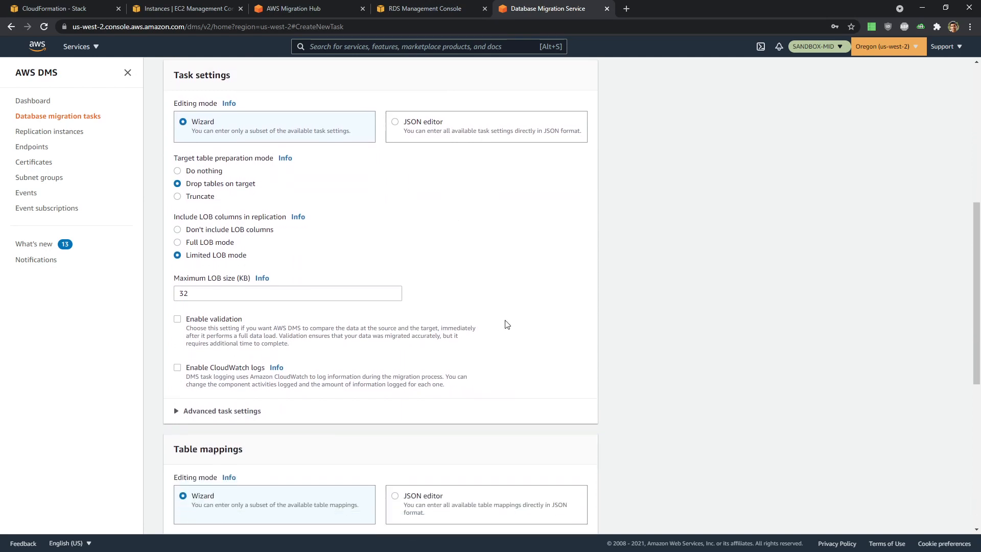
{"action": "scroll", "coordinate": [284, 294], "scroll_direction": "down", "scroll_amount": 3}
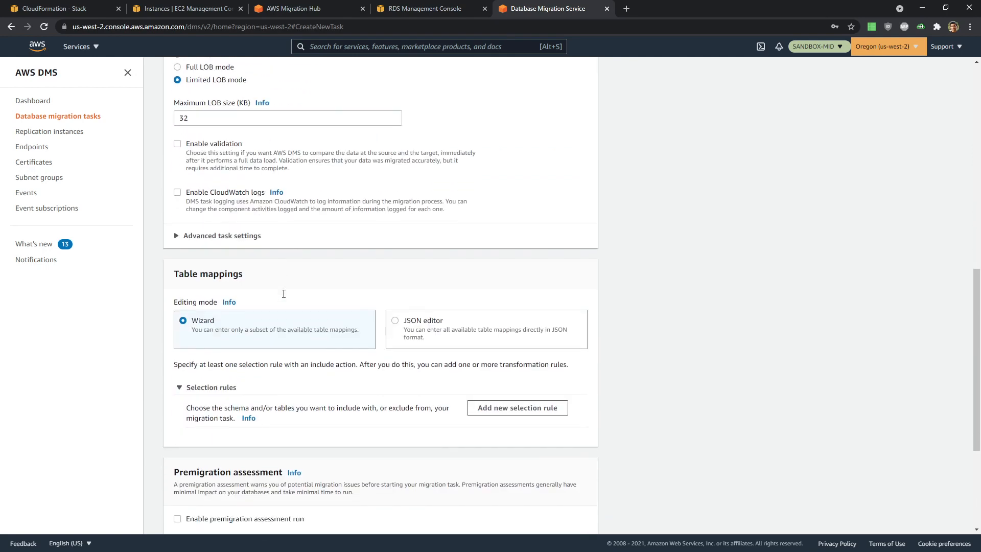
{"action": "scroll", "coordinate": [284, 294], "scroll_direction": "down", "scroll_amount": 2}
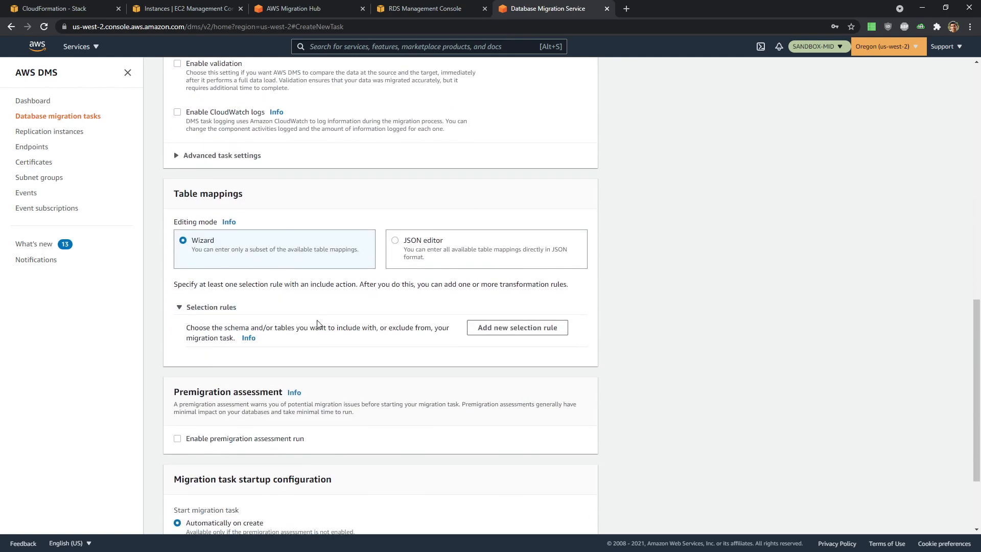
{"action": "scroll", "coordinate": [322, 317], "scroll_direction": "down", "scroll_amount": 1}
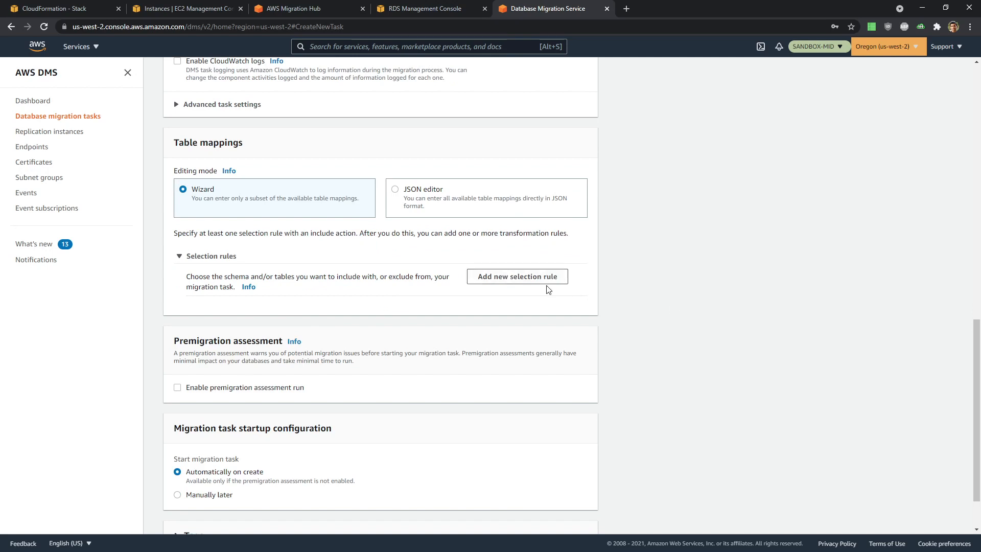
- Add an Include selection rule for all schemas (%) and create the wordpress-mysql-to-aurora task
{"action": "left_click", "coordinate": [535, 277]}
{"action": "scroll", "coordinate": [445, 304], "scroll_direction": "down", "scroll_amount": 2}
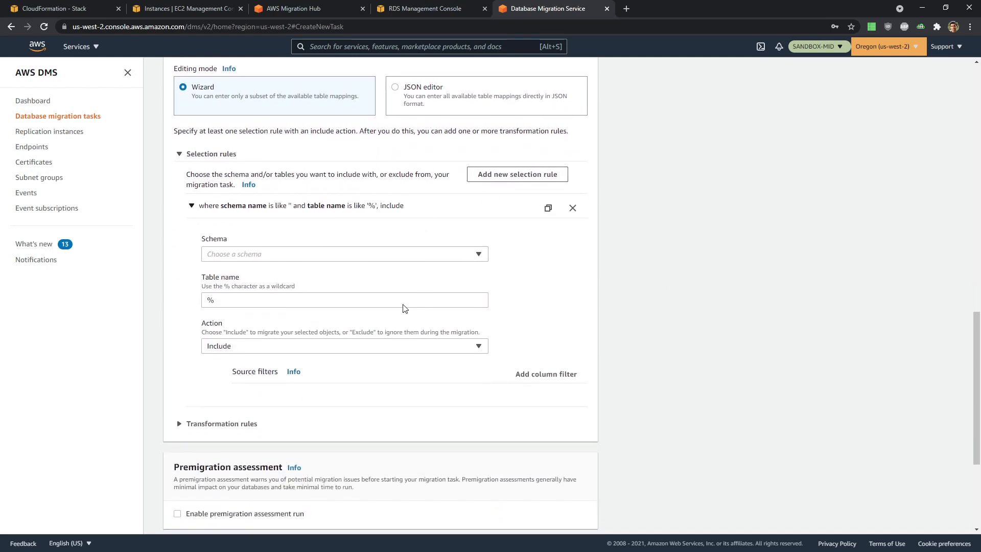
{"action": "left_click", "coordinate": [244, 253]}
{"action": "left_click", "coordinate": [248, 269]}
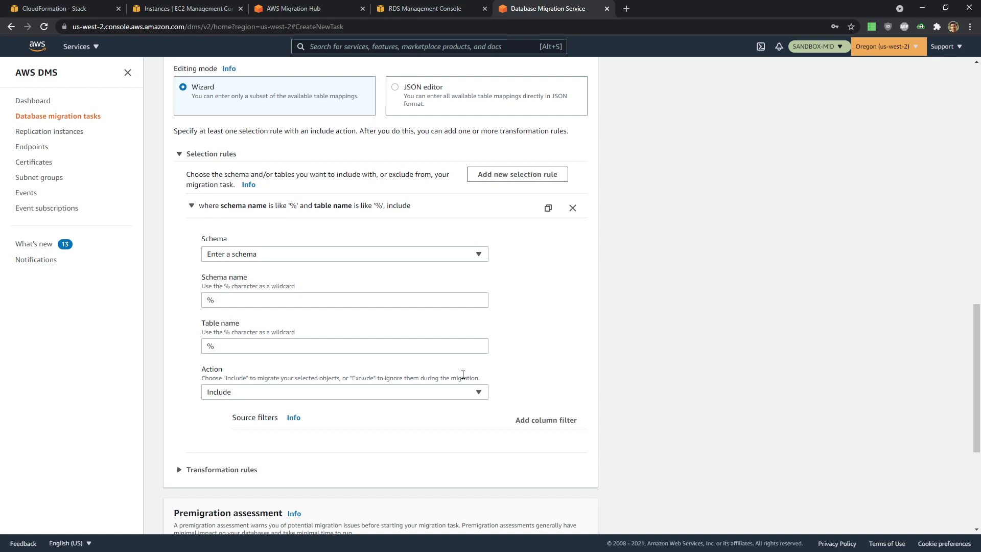
{"action": "scroll", "coordinate": [443, 379], "scroll_direction": "down", "scroll_amount": 5}
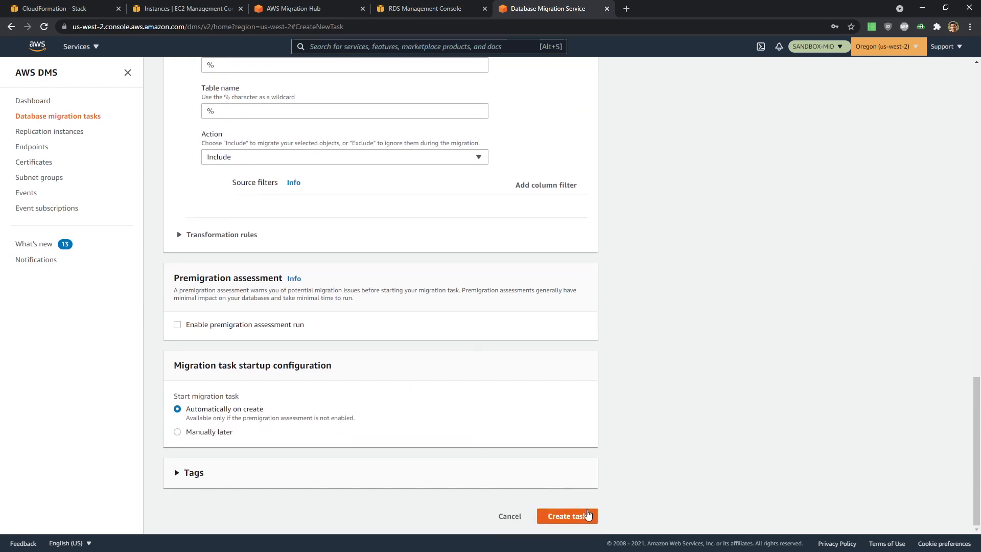
{"action": "left_click", "coordinate": [588, 515]}
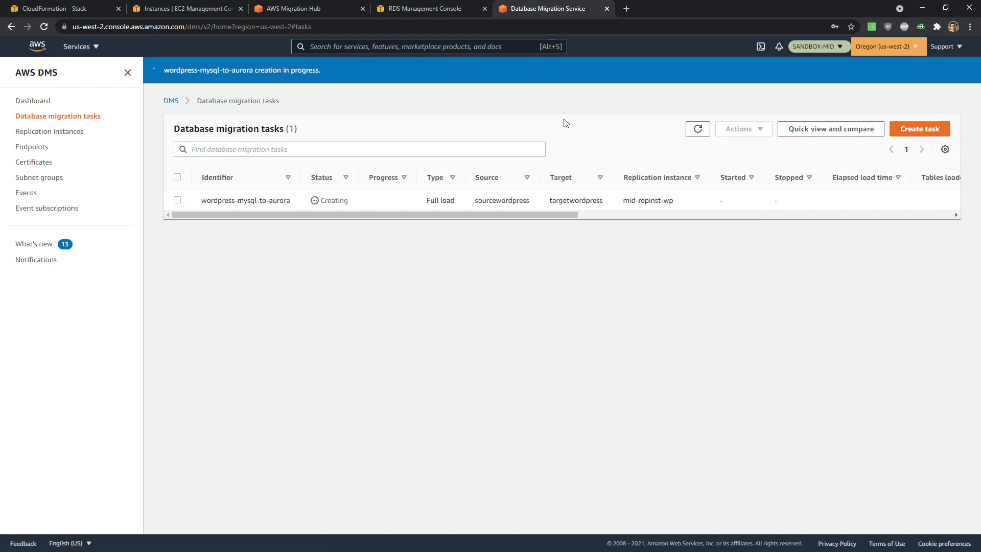
- Open Database migration tasks in a second tab and start another task form
{"action": "middle_click", "coordinate": [67, 121]}
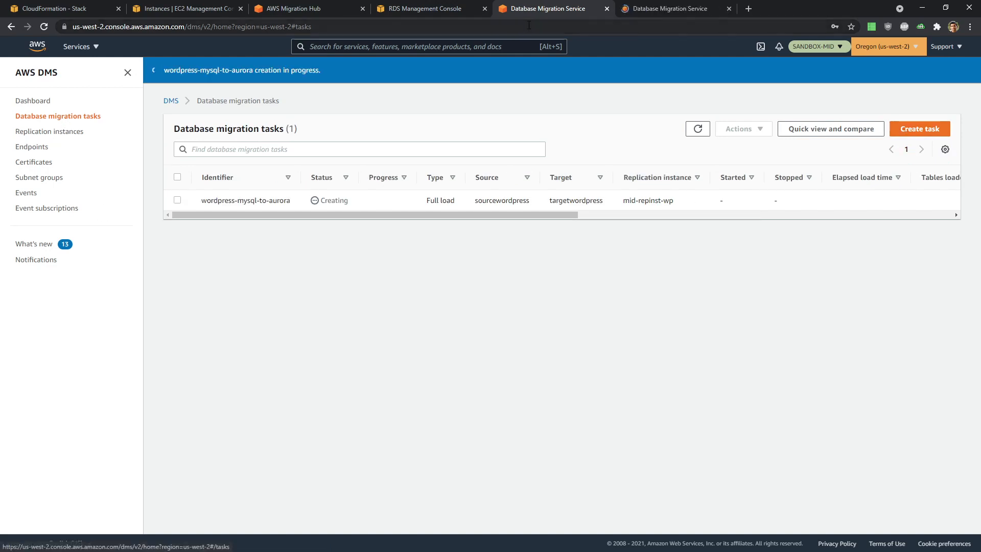
{"action": "left_click", "coordinate": [641, 11]}
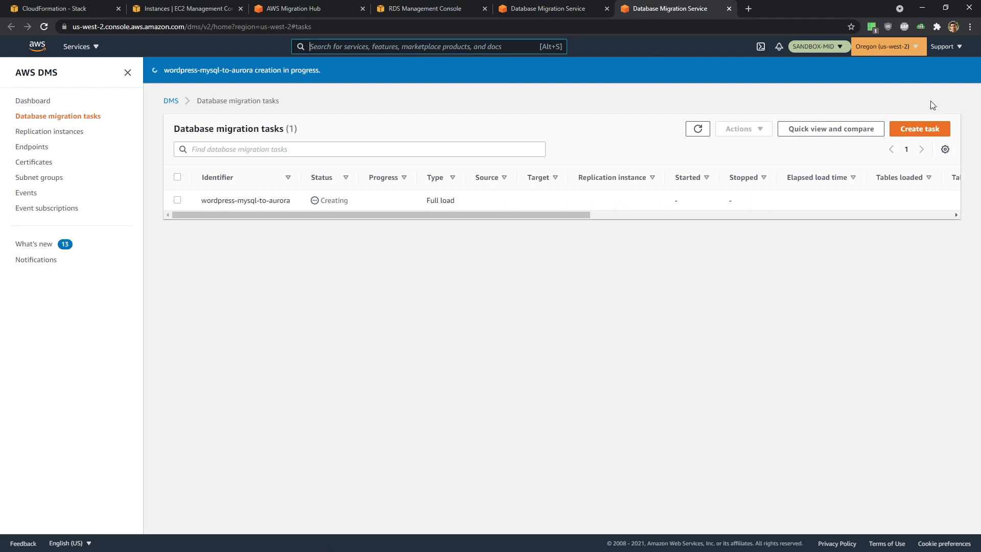
{"action": "left_click", "coordinate": [927, 132]}
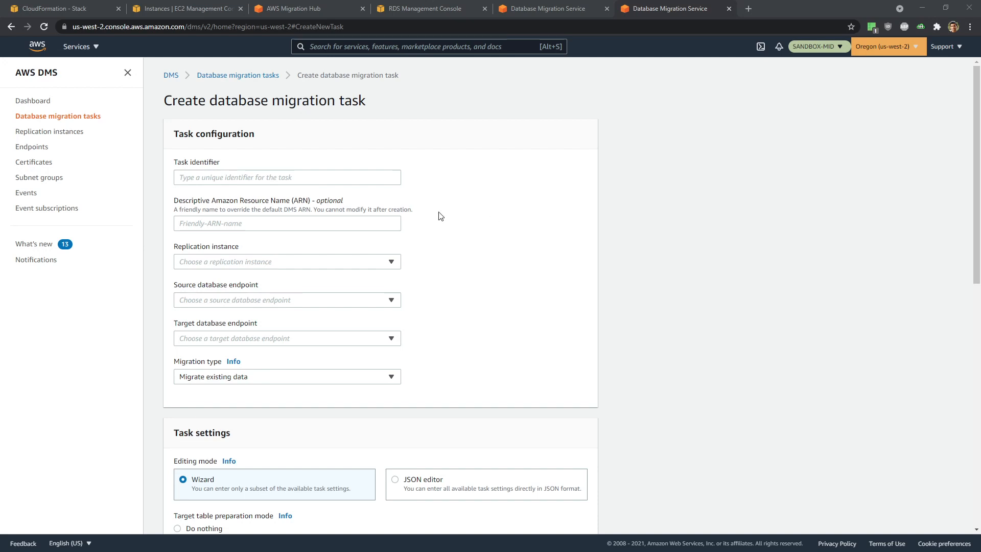
- Name the task OFBiz-PostgreSQL-to-Aurora and choose the mid-repinst-ofbiz replication instance
{"action": "left_click", "coordinate": [322, 179]}
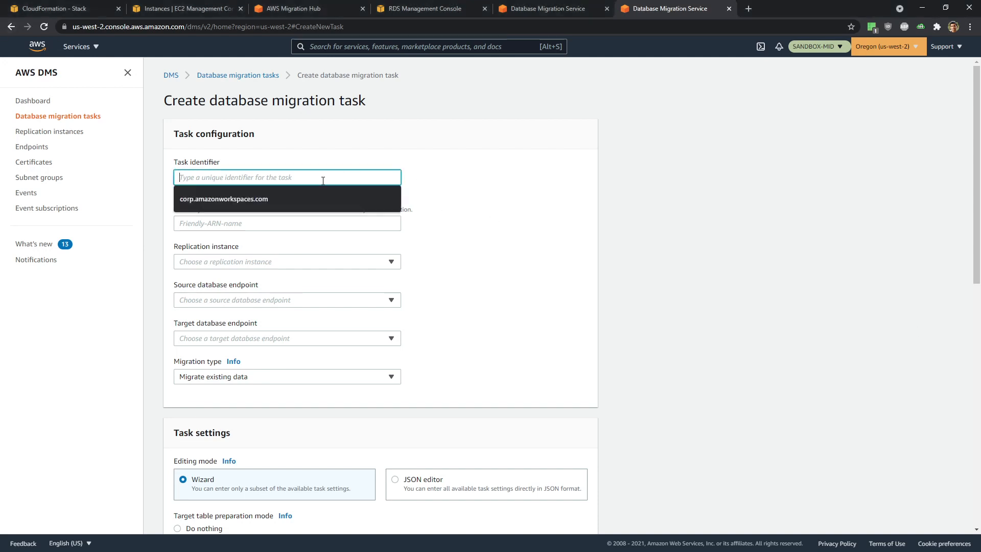
{"action": "type", "text": "OFBiz-PostgreSQL-to-Aurora"}
{"action": "left_click", "coordinate": [510, 221]}
{"action": "scroll", "coordinate": [510, 222], "scroll_direction": "down", "scroll_amount": 2}
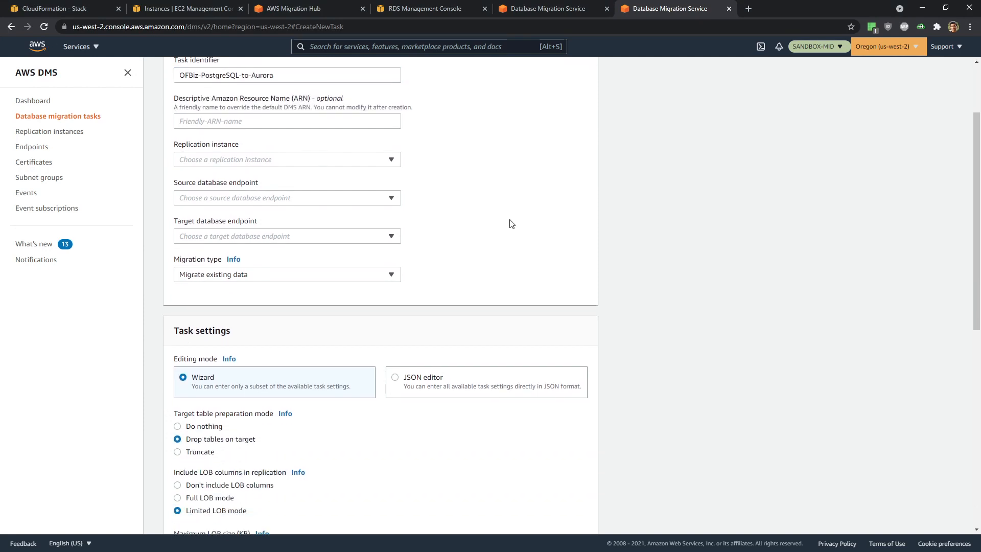
{"action": "left_click", "coordinate": [263, 161]}
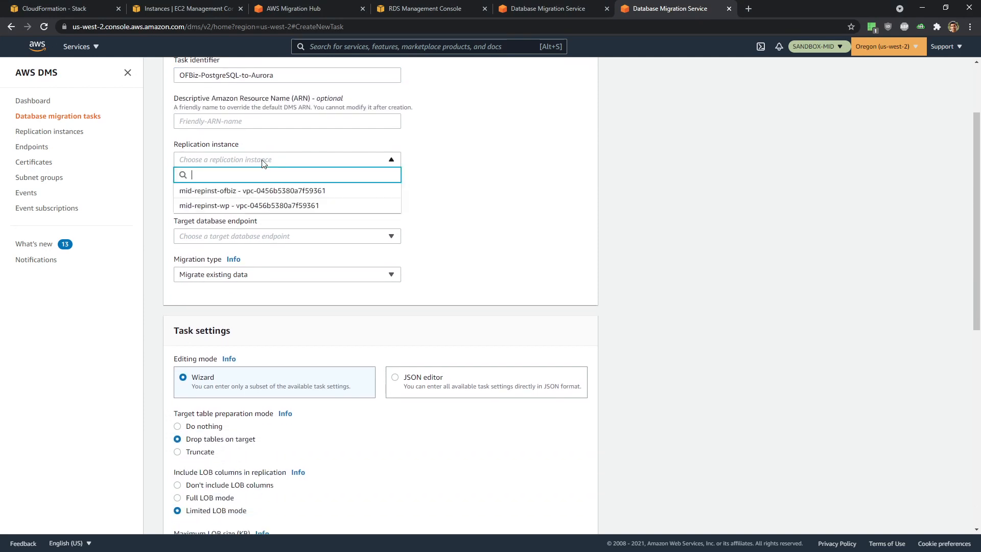
{"action": "left_click", "coordinate": [259, 191]}
- Use sourceofbiz and targetofbiz endpoints, keeping Drop tables on target and Limited LOB mode 32 KB
{"action": "left_click", "coordinate": [243, 199]}
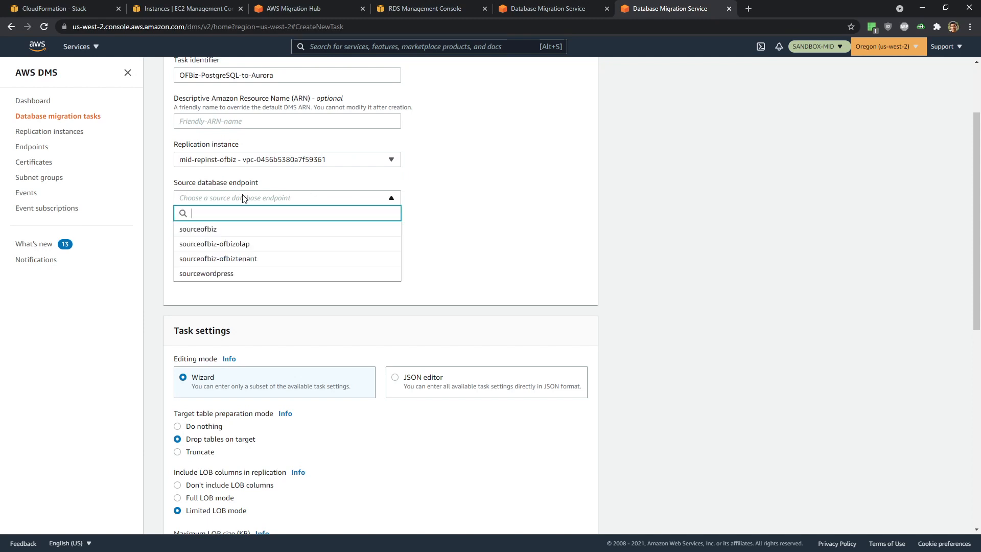
{"action": "left_click", "coordinate": [231, 230]}
{"action": "left_click", "coordinate": [233, 237]}
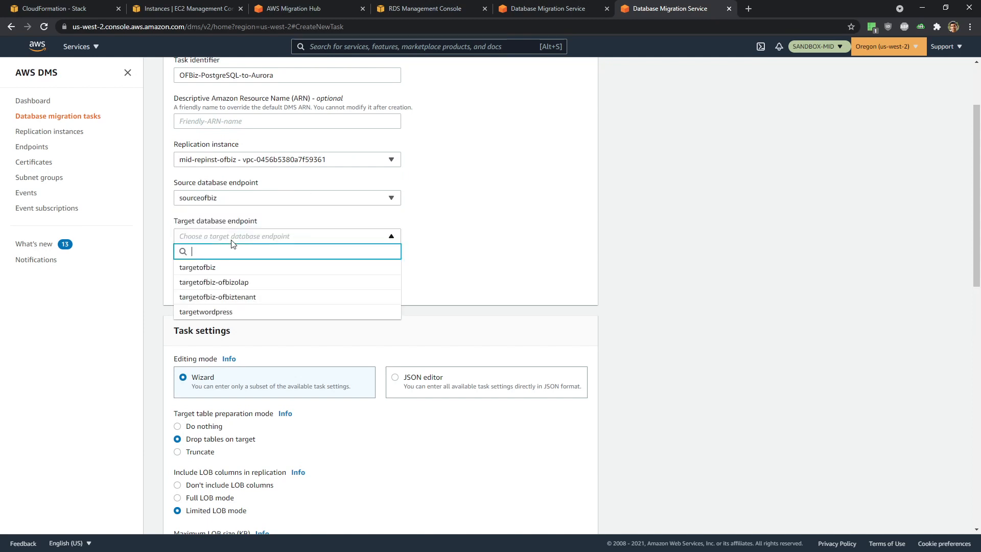
{"action": "left_click", "coordinate": [231, 267]}
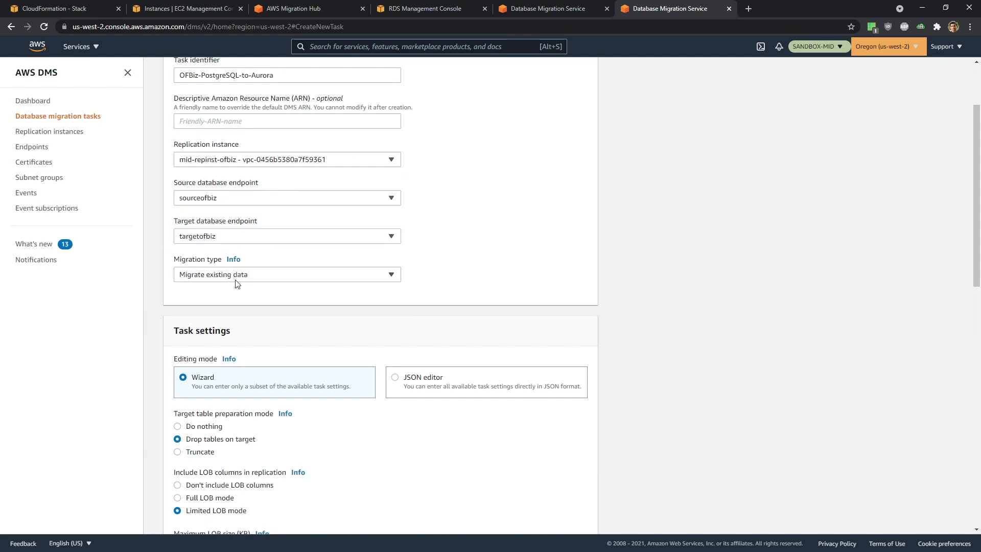
{"action": "scroll", "coordinate": [296, 355], "scroll_direction": "down", "scroll_amount": 3}
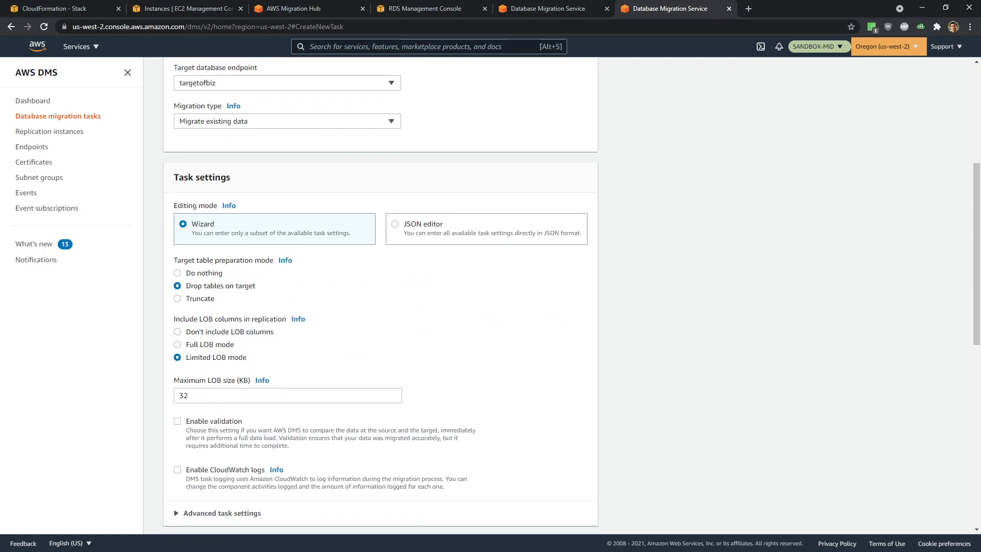
{"action": "scroll", "coordinate": [379, 343], "scroll_direction": "down", "scroll_amount": 4}
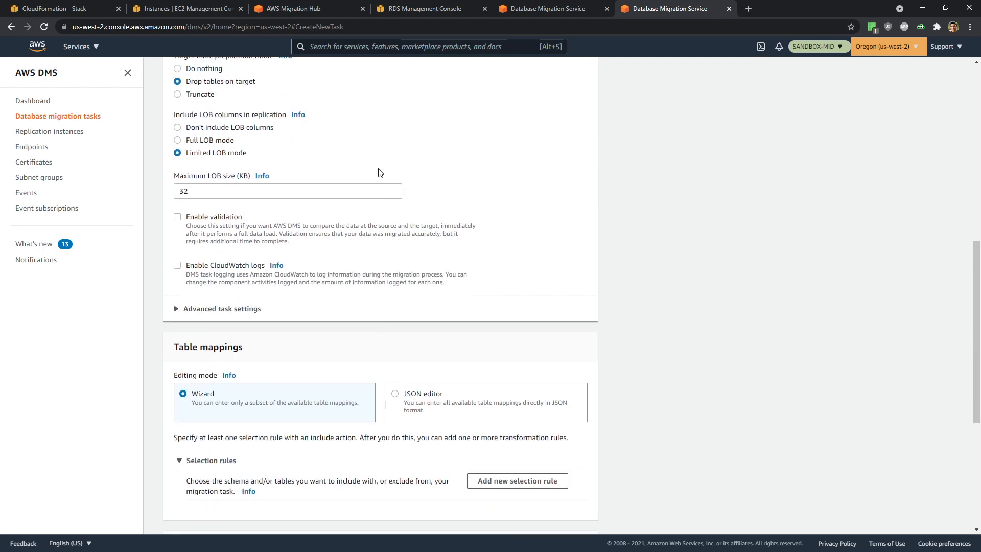
{"action": "scroll", "coordinate": [332, 357], "scroll_direction": "up", "scroll_amount": 2}
{"action": "scroll", "coordinate": [335, 423], "scroll_direction": "down", "scroll_amount": 5}
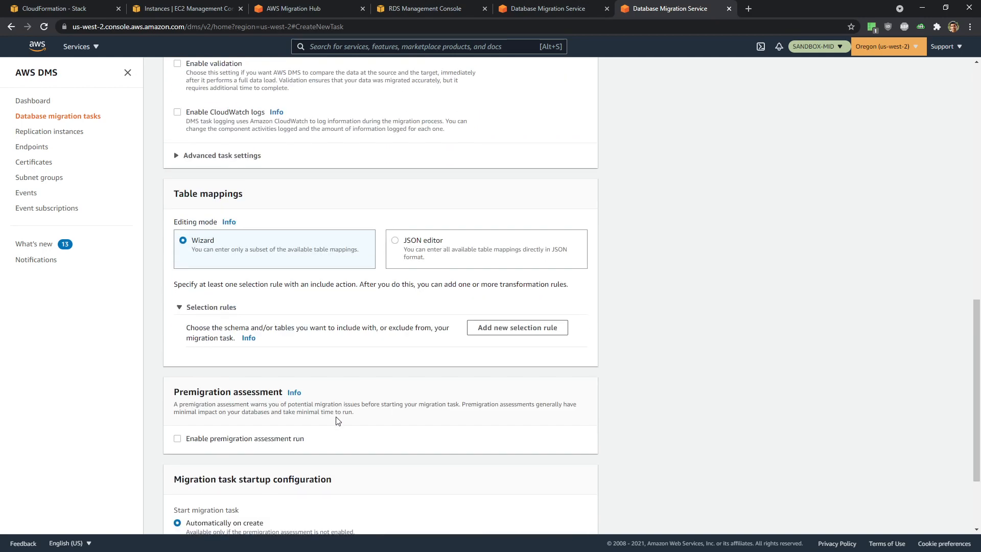
- Add an Include rule for schema % and create the ofbiz-postgresql-to-aurora task
{"action": "left_click", "coordinate": [550, 332]}
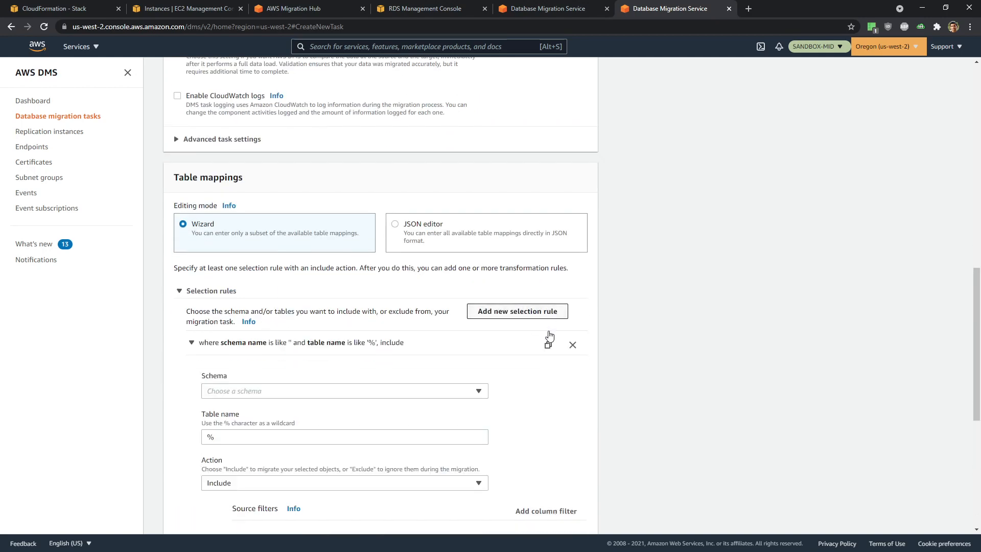
{"action": "scroll", "coordinate": [550, 335], "scroll_direction": "down", "scroll_amount": 4}
{"action": "left_click", "coordinate": [240, 205]}
{"action": "left_click", "coordinate": [240, 217]}
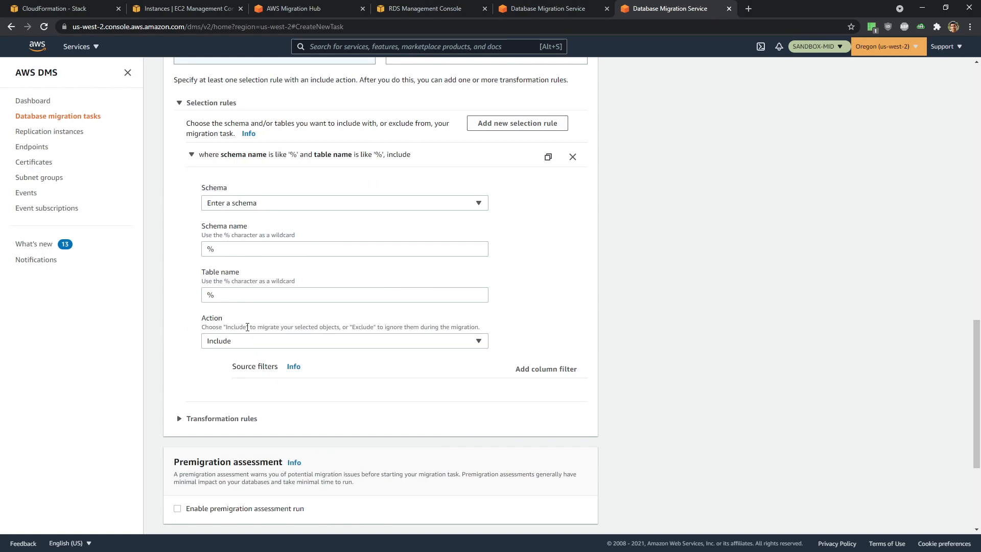
{"action": "scroll", "coordinate": [504, 351], "scroll_direction": "down", "scroll_amount": 4}
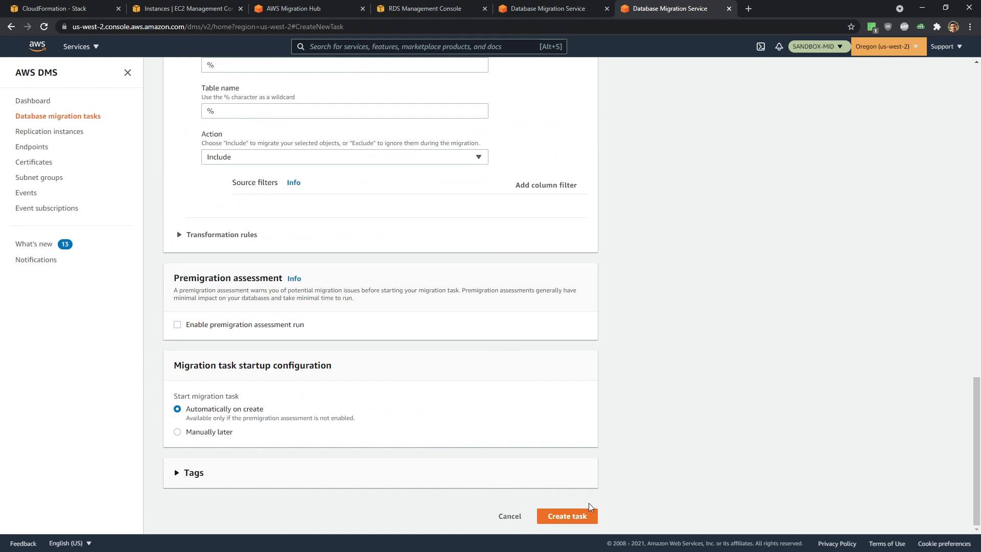
{"action": "left_click", "coordinate": [582, 516]}
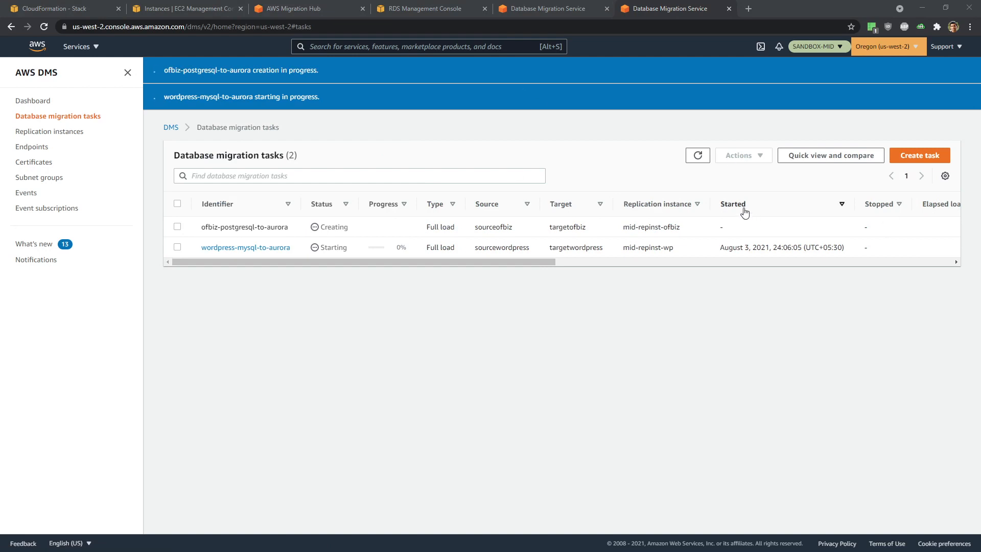
- Open Database migration tasks in a third tab and start a new task form
{"action": "left_click", "coordinate": [61, 115]}
{"action": "middle_click", "coordinate": [61, 115]}
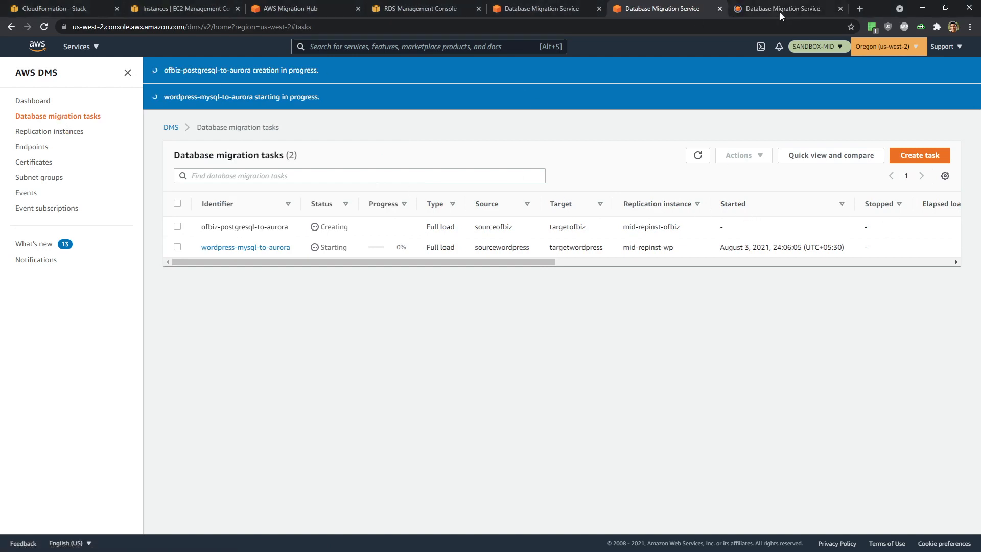
{"action": "left_click", "coordinate": [780, 11]}
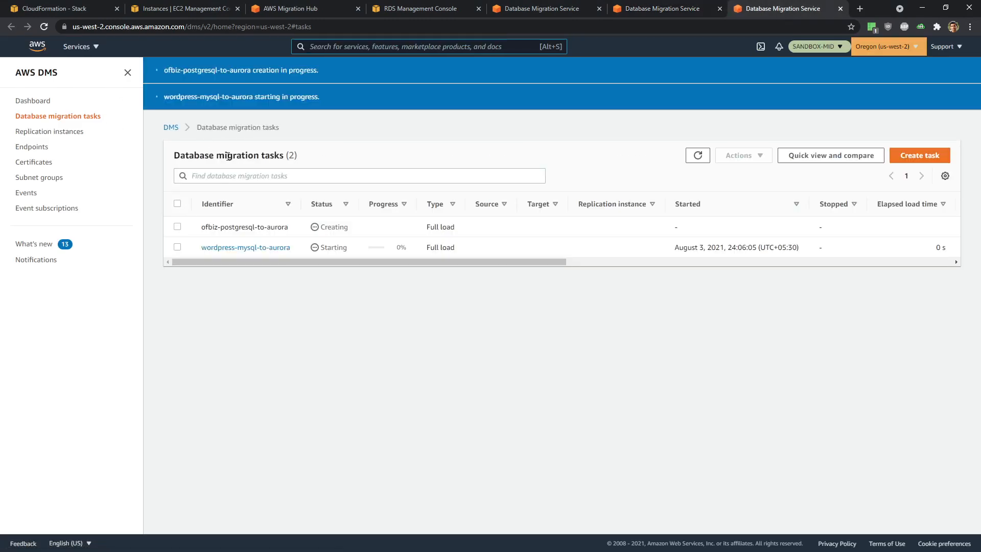
{"action": "left_click", "coordinate": [915, 157]}
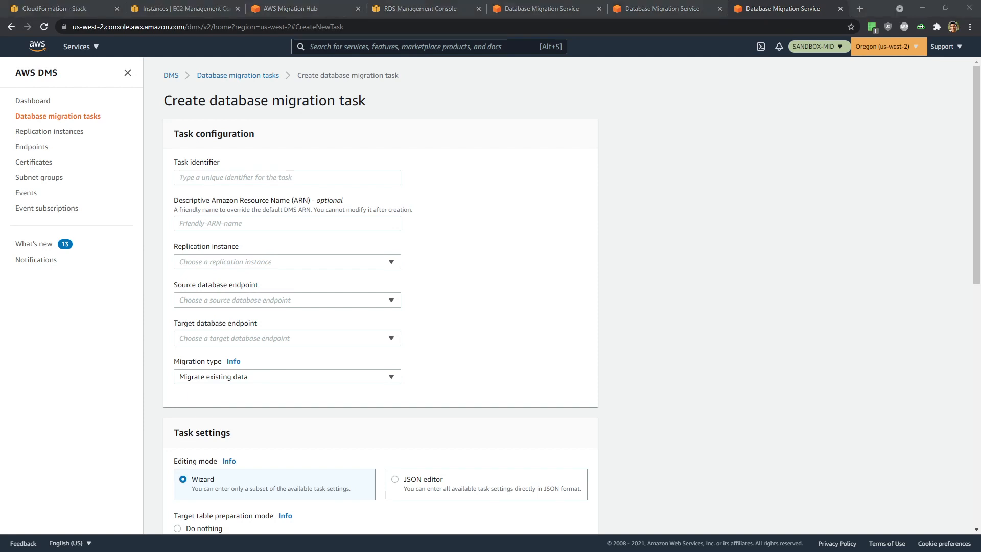
- Name the OFBiz-ofbizolap task on mid-repinst-ofbiz, from sourceofbiz-ofbizolap to targetofbiz-ofbizolap
{"action": "left_click", "coordinate": [337, 175]}
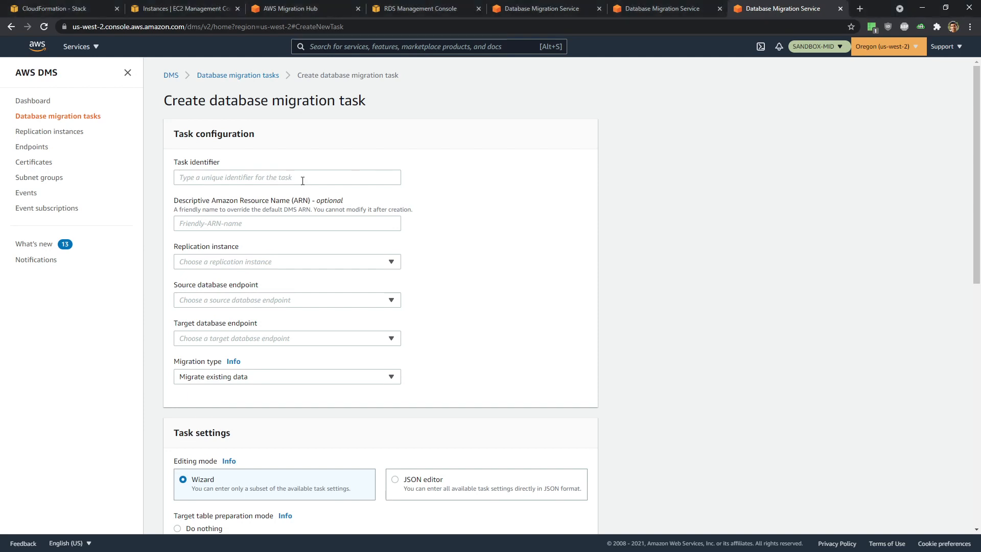
{"action": "type", "text": "OFBiz-ofbizolap-PostgreSQL-to-Aurora"}
{"action": "scroll", "coordinate": [483, 214], "scroll_direction": "down", "scroll_amount": 2}
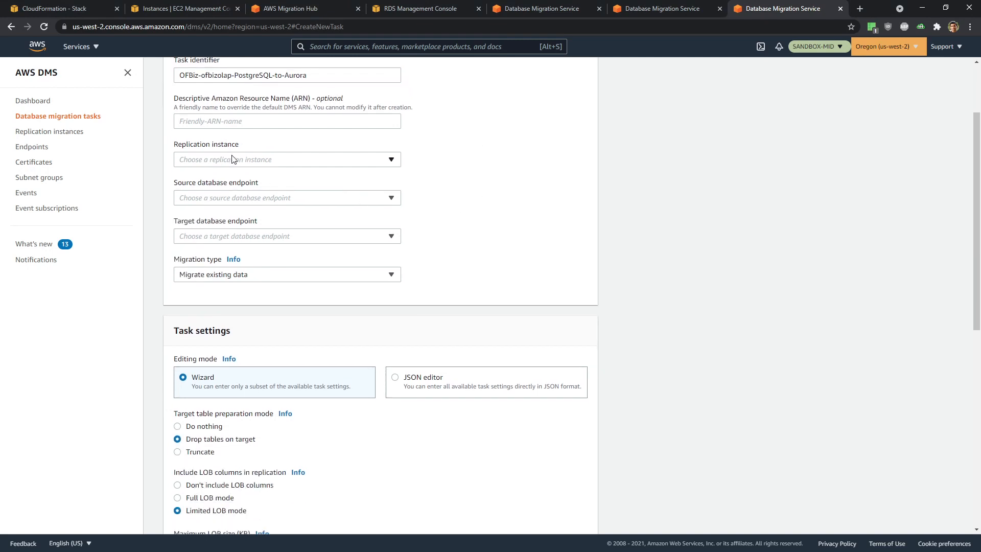
{"action": "left_click", "coordinate": [232, 159]}
{"action": "left_click", "coordinate": [233, 193]}
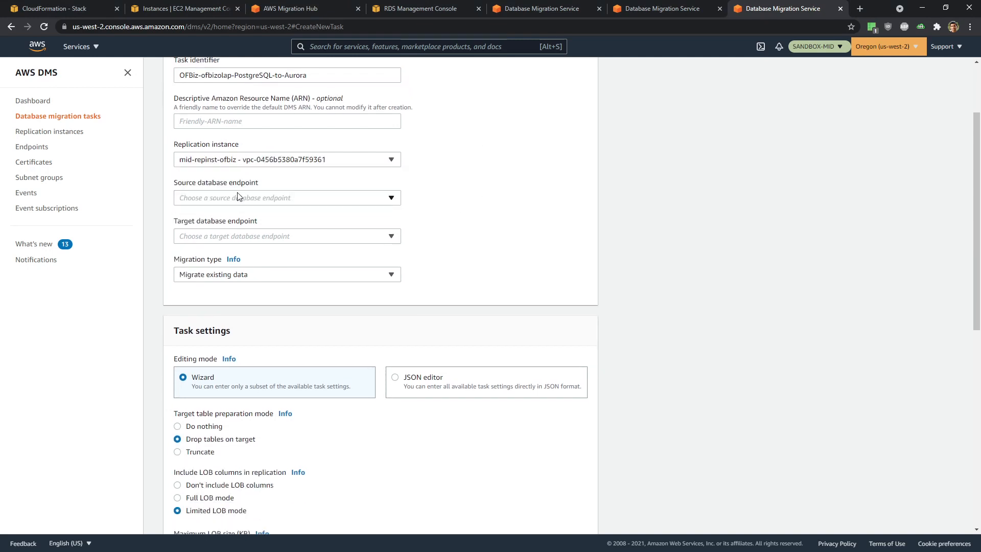
{"action": "left_click", "coordinate": [238, 200]}
{"action": "left_click", "coordinate": [244, 248]}
{"action": "left_click", "coordinate": [240, 236]}
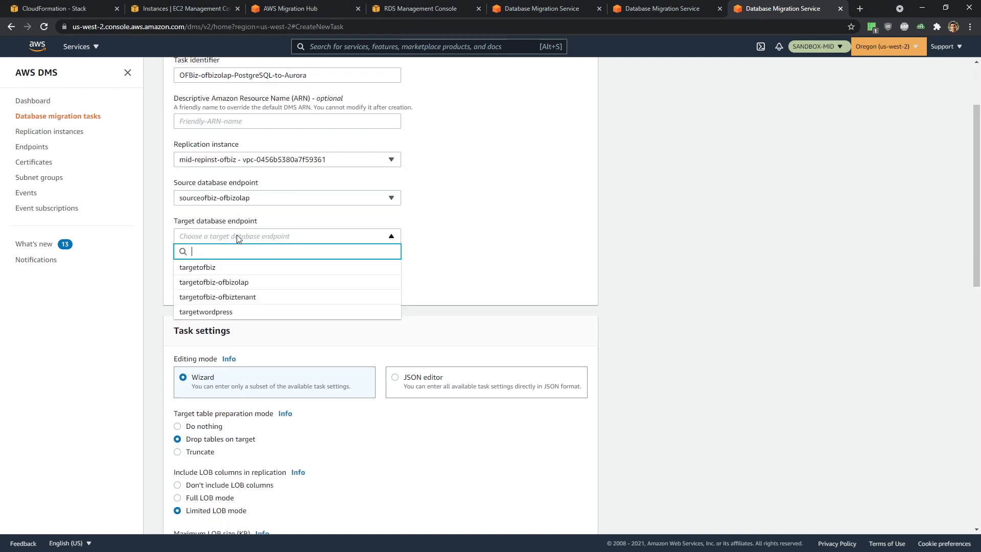
{"action": "left_click", "coordinate": [263, 283]}
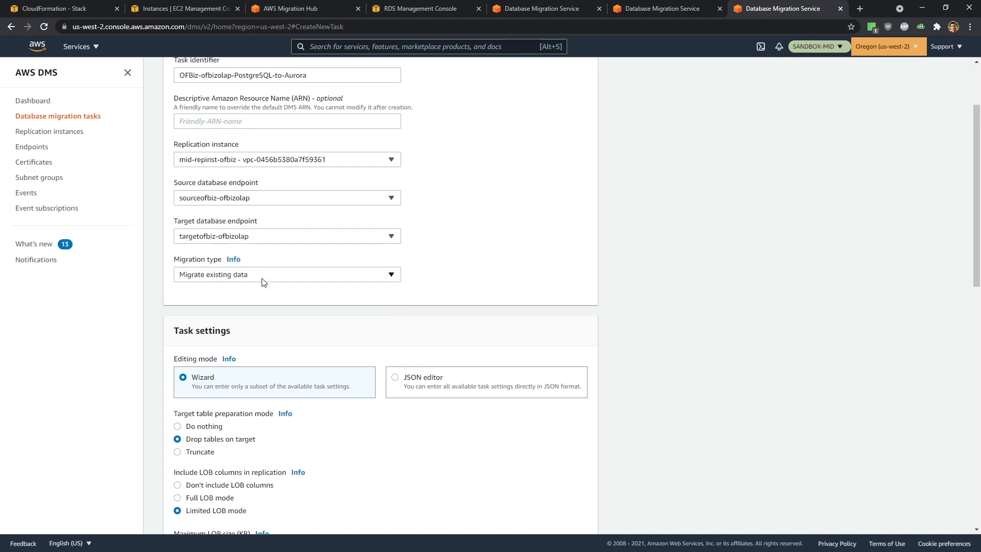
- Add an Include rule for schema % and create the ofbizolap migration task
{"action": "scroll", "coordinate": [353, 352], "scroll_direction": "down", "scroll_amount": 7}
{"action": "scroll", "coordinate": [349, 347], "scroll_direction": "down", "scroll_amount": 2}
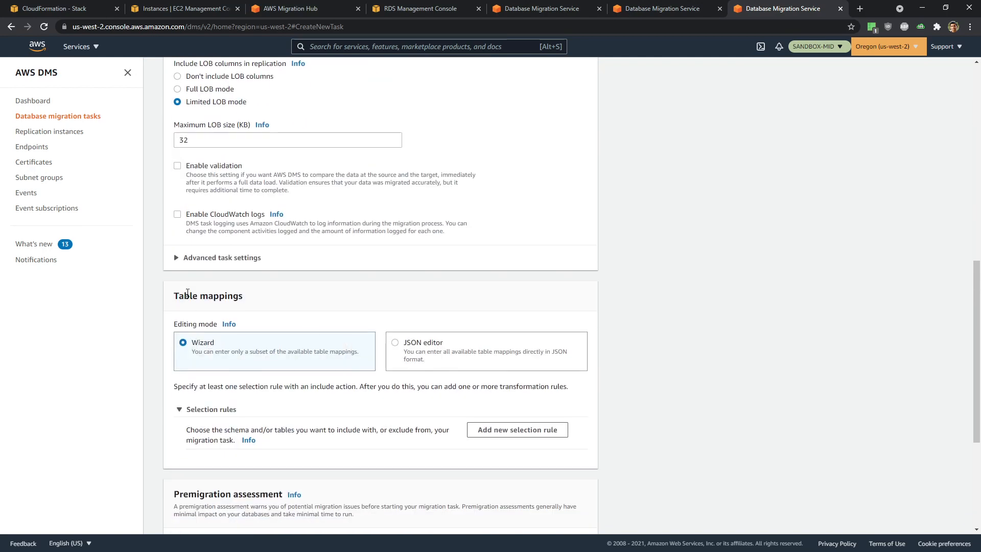
{"action": "scroll", "coordinate": [296, 383], "scroll_direction": "down", "scroll_amount": 2}
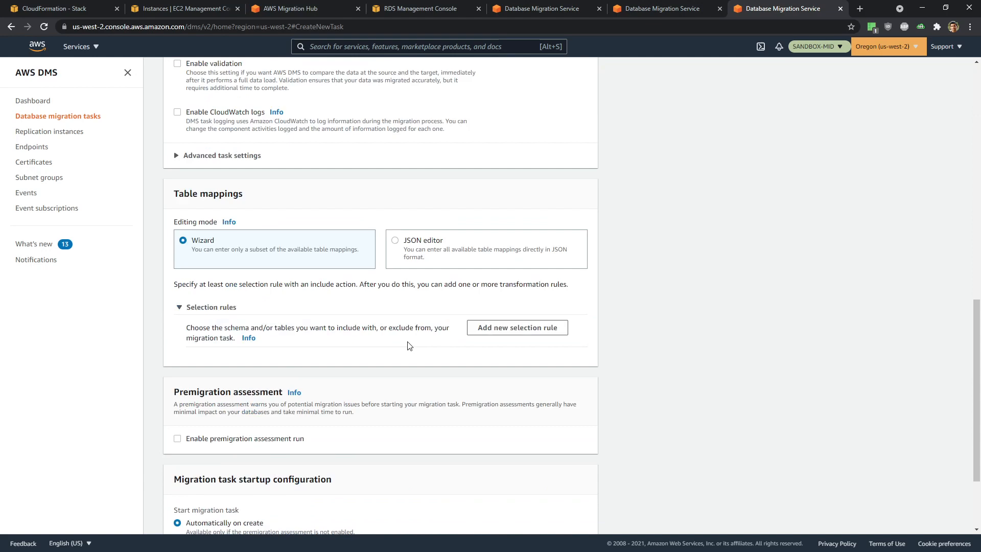
{"action": "left_click", "coordinate": [517, 327]}
{"action": "scroll", "coordinate": [270, 194], "scroll_direction": "down", "scroll_amount": 5}
{"action": "left_click", "coordinate": [260, 154]}
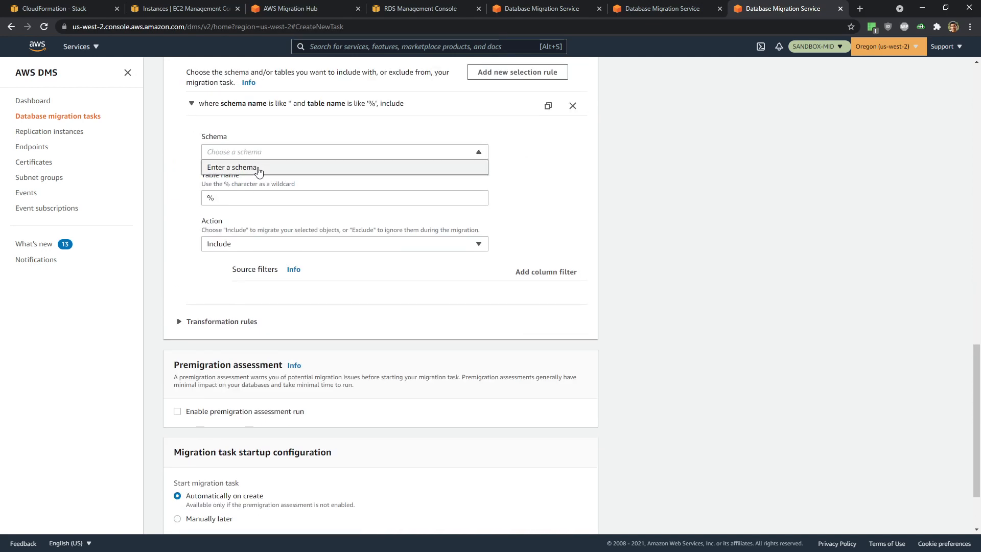
{"action": "left_click", "coordinate": [258, 167]}
{"action": "scroll", "coordinate": [289, 274], "scroll_direction": "down", "scroll_amount": 3}
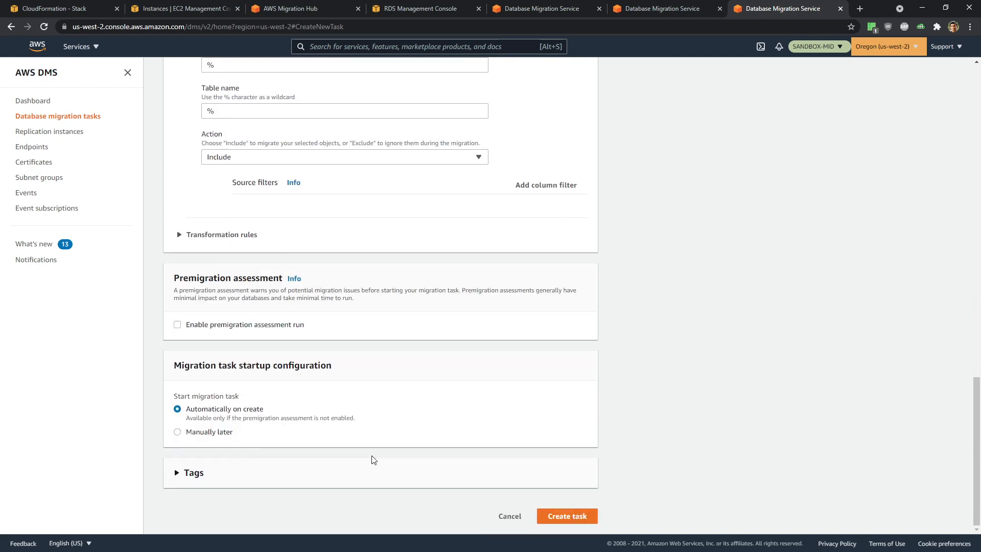
{"action": "left_click", "coordinate": [562, 517]}
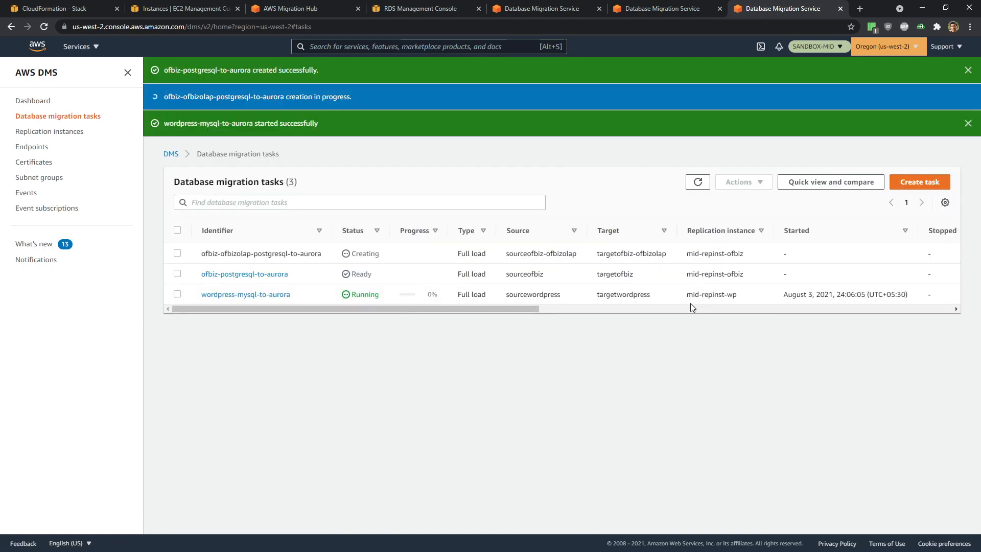
- Open Database migration tasks in a fourth tab and start a new task form
{"action": "left_click", "coordinate": [933, 184]}
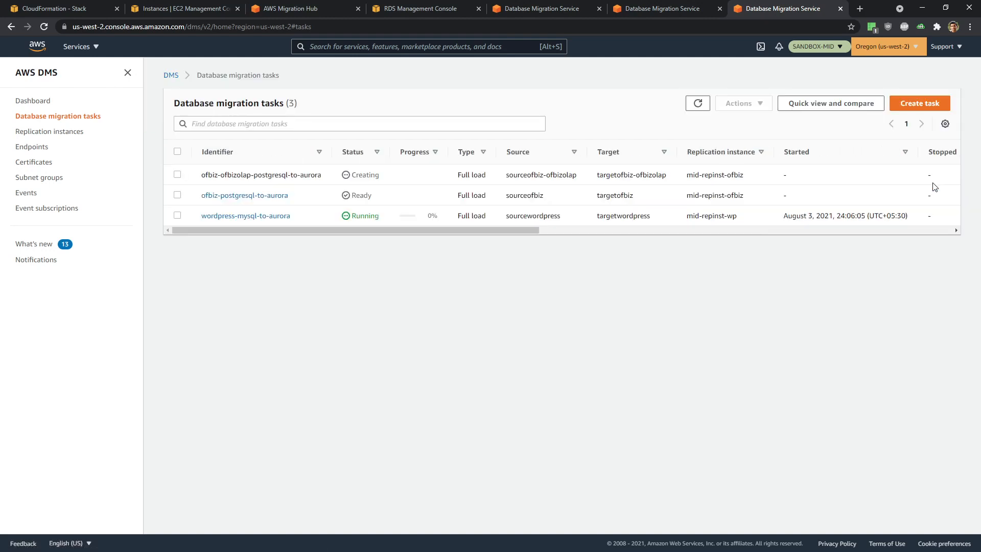
{"action": "middle_click", "coordinate": [77, 117]}
{"action": "left_click", "coordinate": [793, 8]}
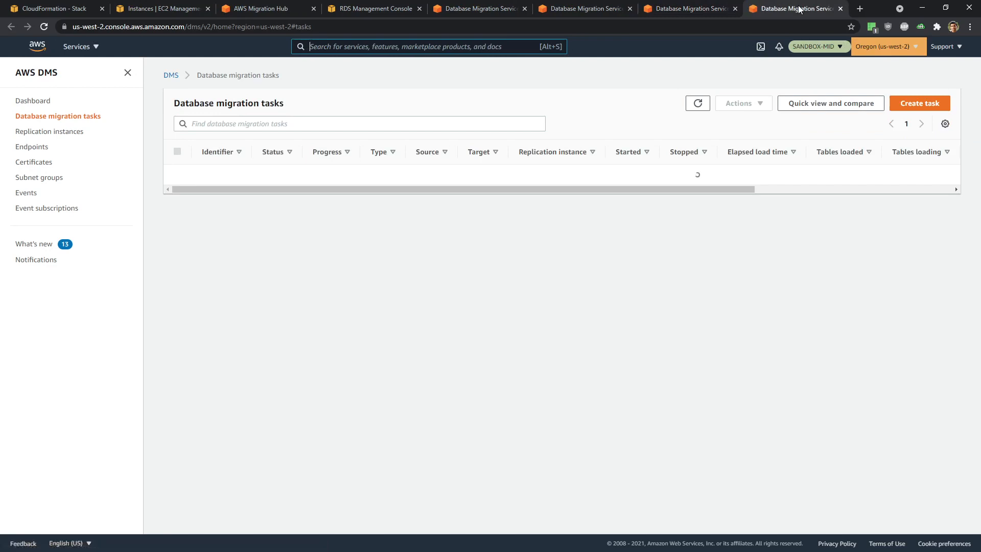
{"action": "left_click", "coordinate": [924, 128]}
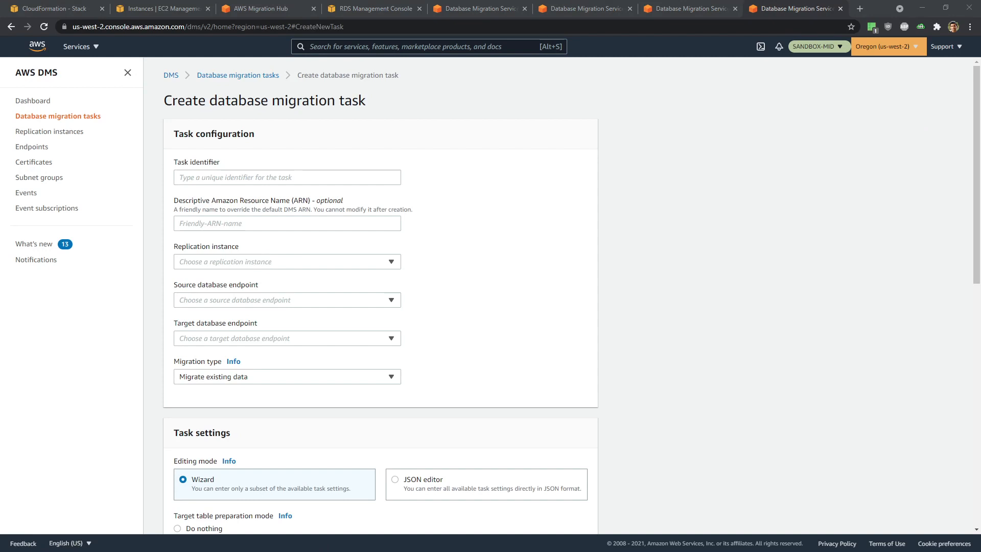
- Name the ofbiztenant task on mid-repinst-ofbiz, from sourceofbiz-ofbiztenant to targetofbiz-ofbiztenant
{"action": "left_click", "coordinate": [236, 183]}
{"action": "type", "text": "OFBiz-ofbiztenant-PostgreSQL-to-Aurora"}
{"action": "left_click", "coordinate": [554, 198]}
{"action": "scroll", "coordinate": [396, 236], "scroll_direction": "down", "scroll_amount": 2}
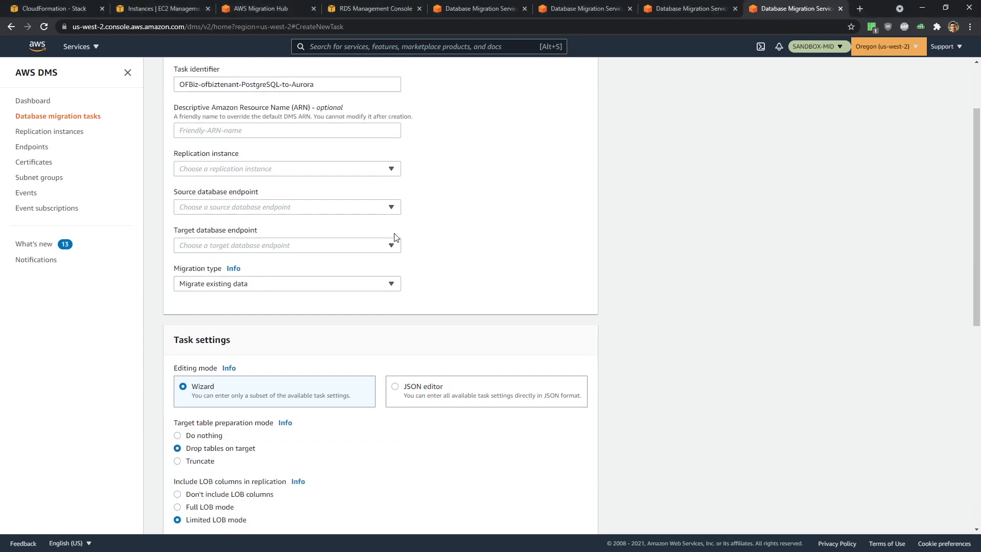
{"action": "left_click", "coordinate": [232, 163]}
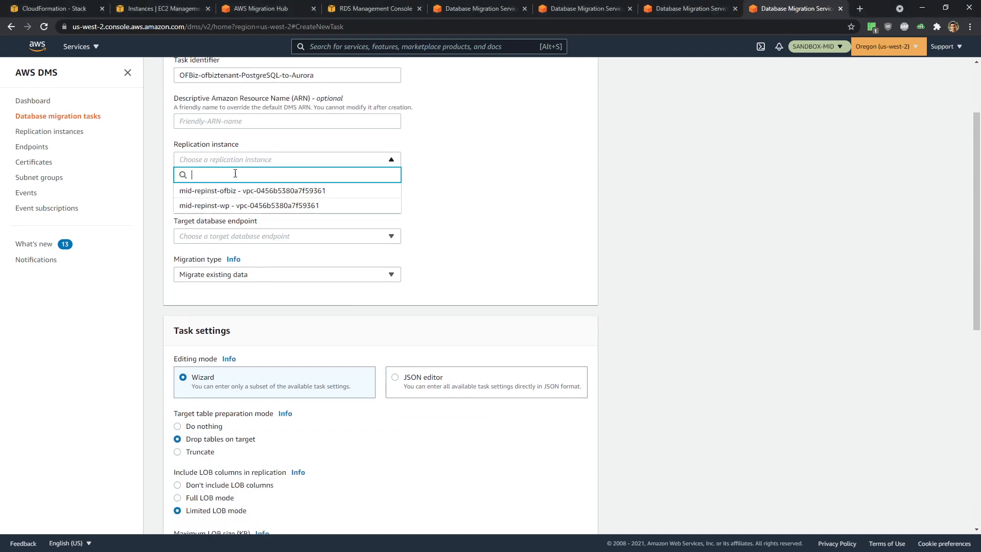
{"action": "left_click", "coordinate": [266, 194]}
{"action": "left_click", "coordinate": [261, 198]}
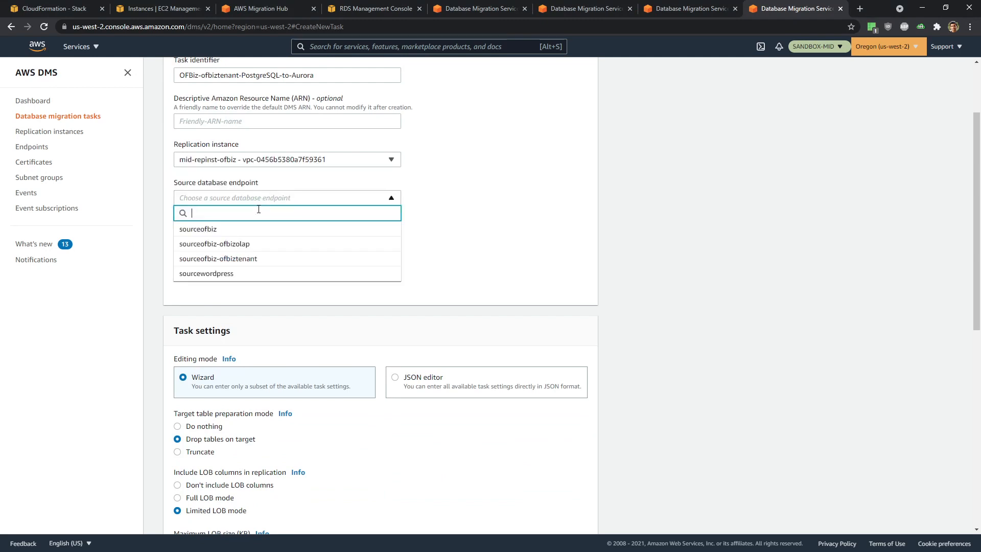
{"action": "left_click", "coordinate": [259, 259]}
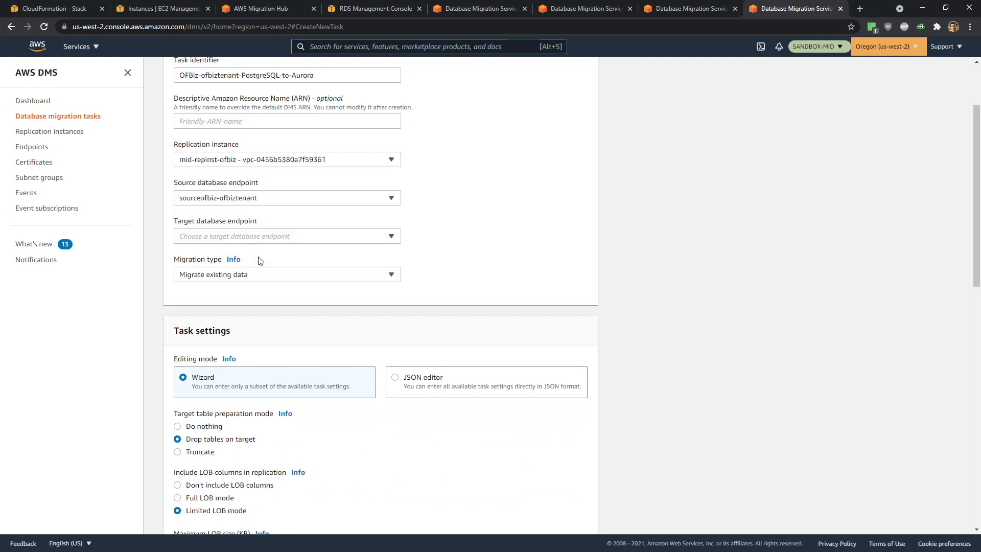
{"action": "left_click", "coordinate": [247, 238]}
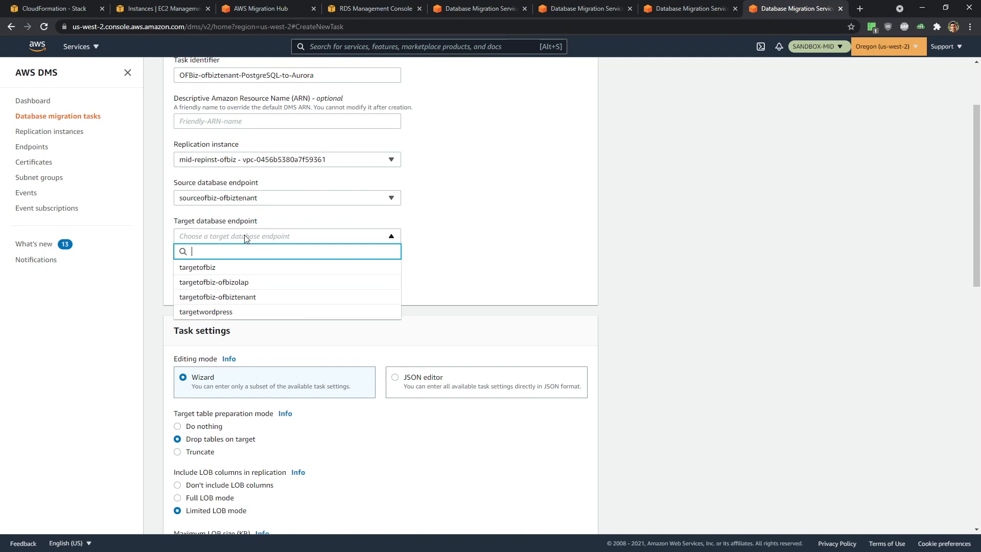
{"action": "left_click", "coordinate": [263, 300]}
- Add an Include rule for schema % and table %, then create the task to start automatically
{"action": "scroll", "coordinate": [373, 337], "scroll_direction": "down", "scroll_amount": 8}
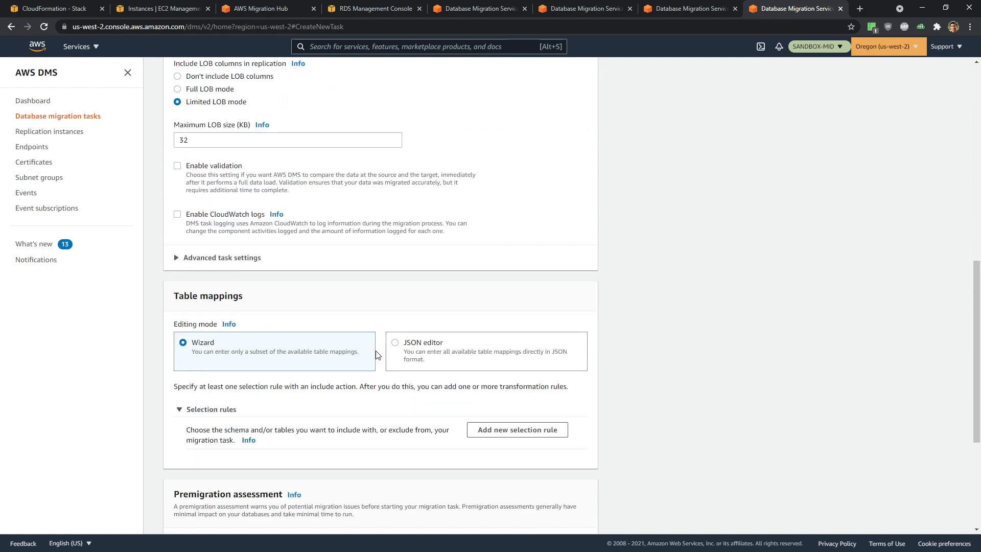
{"action": "scroll", "coordinate": [215, 306], "scroll_direction": "down", "scroll_amount": 3}
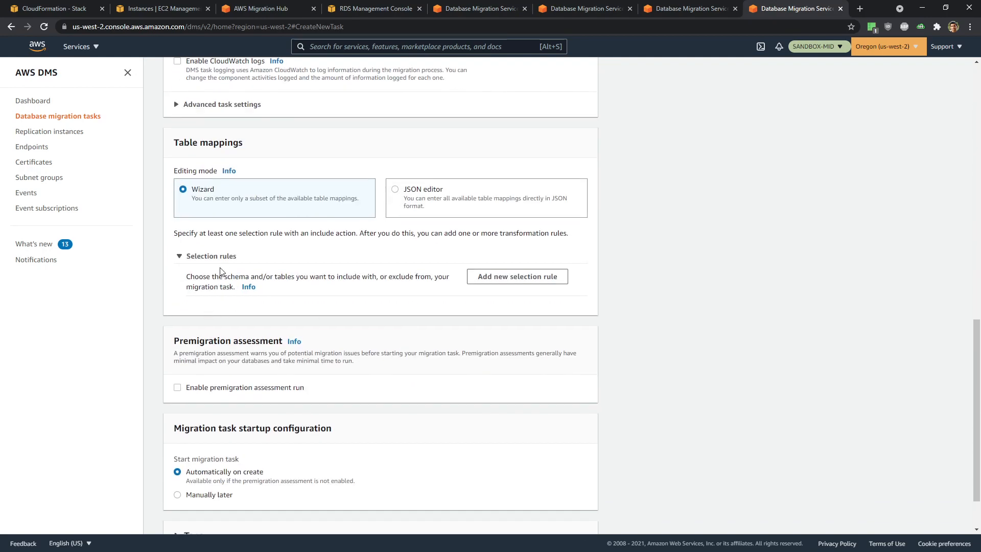
{"action": "left_click", "coordinate": [518, 277]}
{"action": "scroll", "coordinate": [445, 327], "scroll_direction": "down", "scroll_amount": 3}
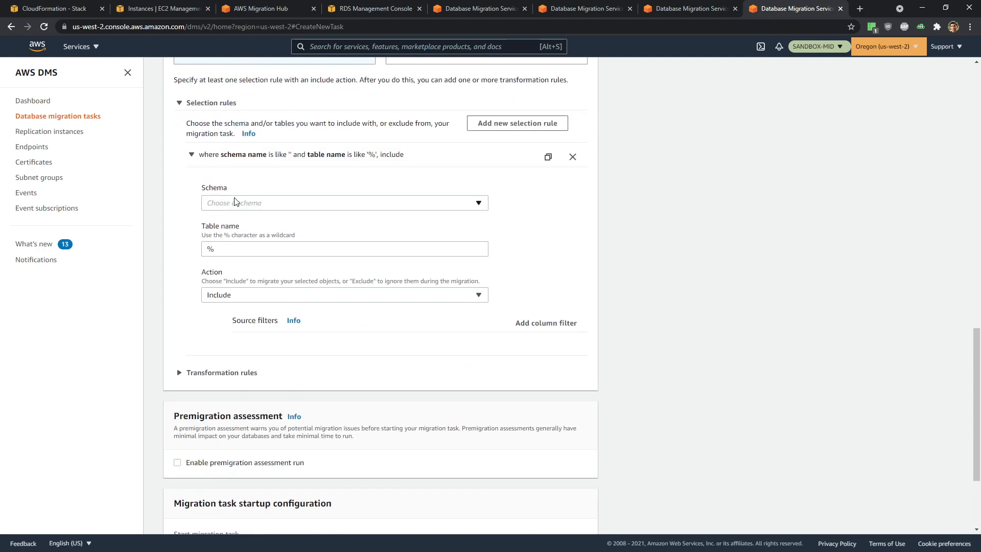
{"action": "left_click", "coordinate": [234, 202]}
{"action": "left_click", "coordinate": [237, 217]}
{"action": "scroll", "coordinate": [555, 252], "scroll_direction": "down", "scroll_amount": 4}
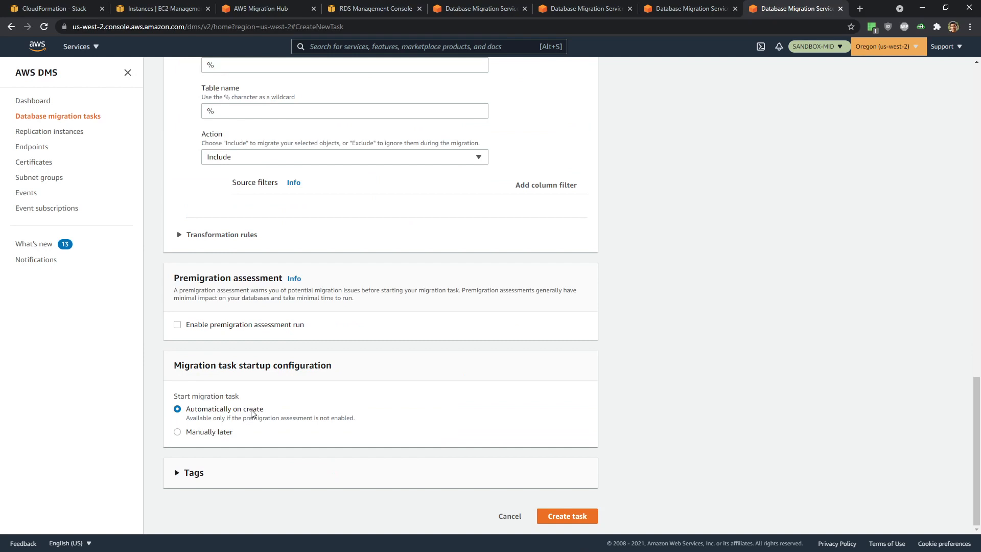
{"action": "left_click", "coordinate": [569, 518]}
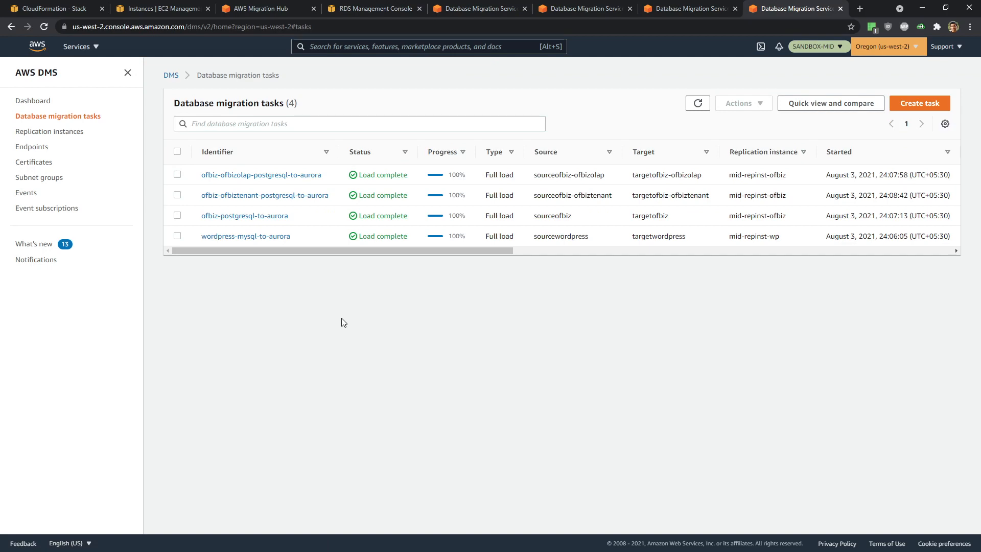
- With all four migration tasks at Load complete, switch to the DMS Demo.md cutover notes
{"action": "key", "text": "alt+Tab"}
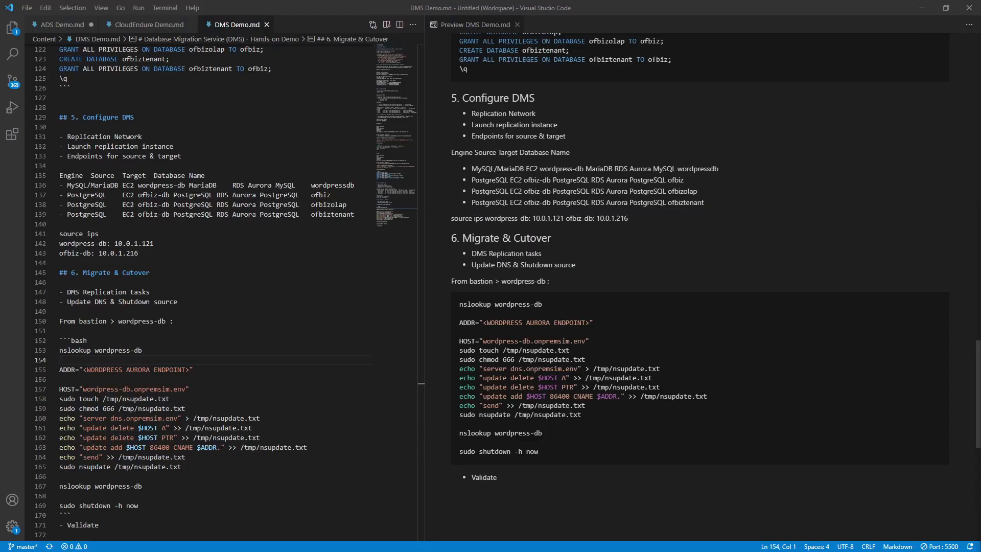
{"action": "left_click", "coordinate": [243, 375]}
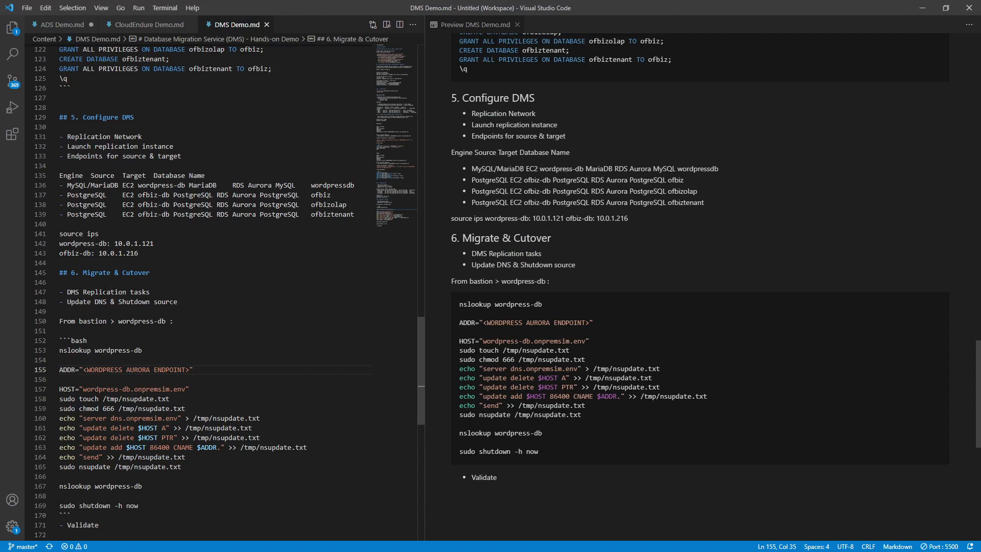
{"action": "scroll", "coordinate": [159, 285], "scroll_direction": "down", "scroll_amount": 1}
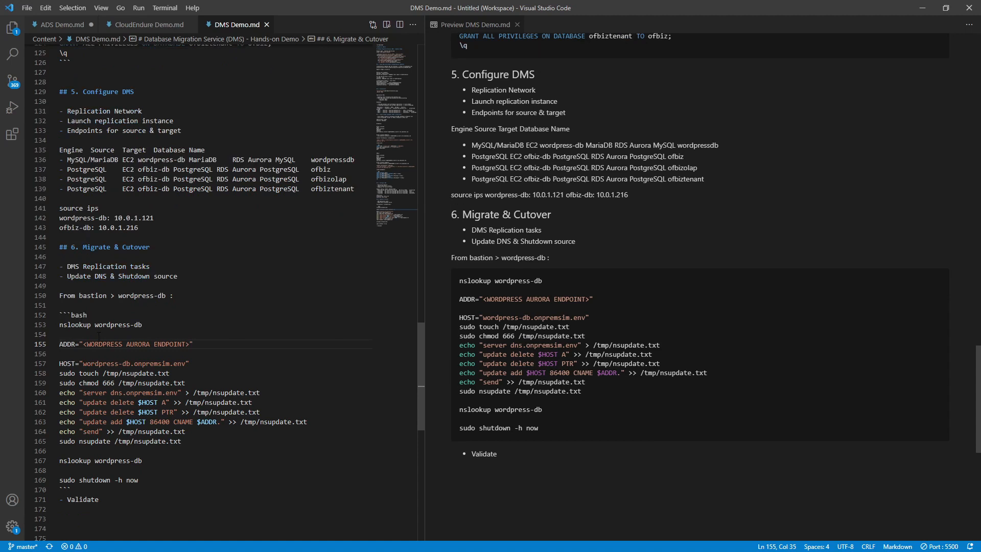
{"action": "left_click_drag", "start_coordinate": [144, 325], "coordinate": [46, 326]}
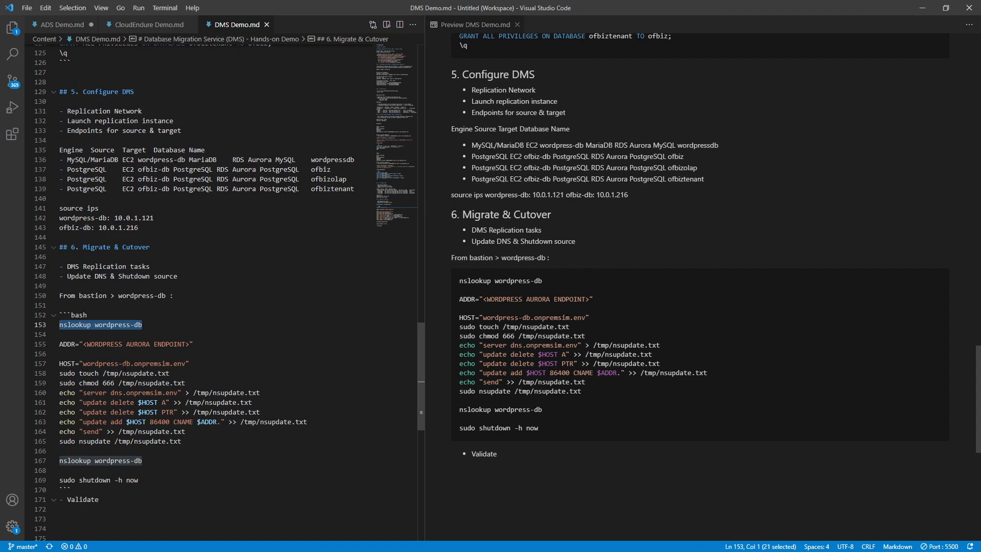
{"action": "left_click", "coordinate": [82, 344]}
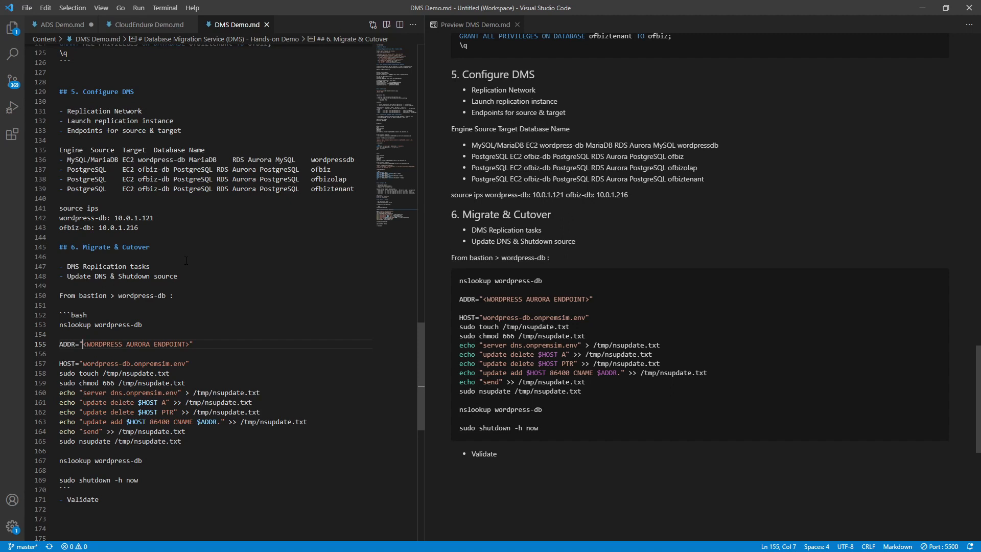
{"action": "scroll", "coordinate": [186, 260], "scroll_direction": "down", "scroll_amount": 1}
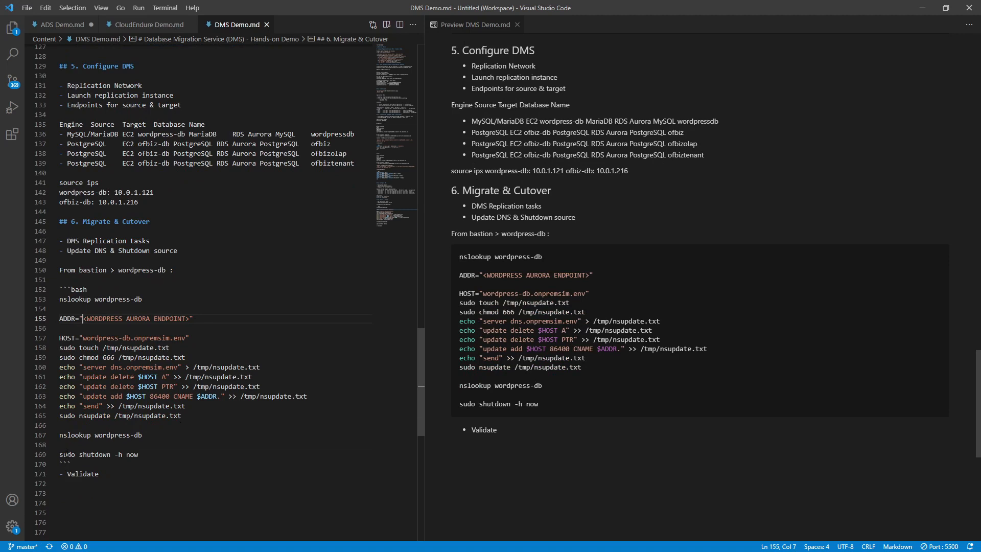
{"action": "left_click_drag", "start_coordinate": [67, 455], "coordinate": [64, 474]}
{"action": "left_click", "coordinate": [102, 465]}
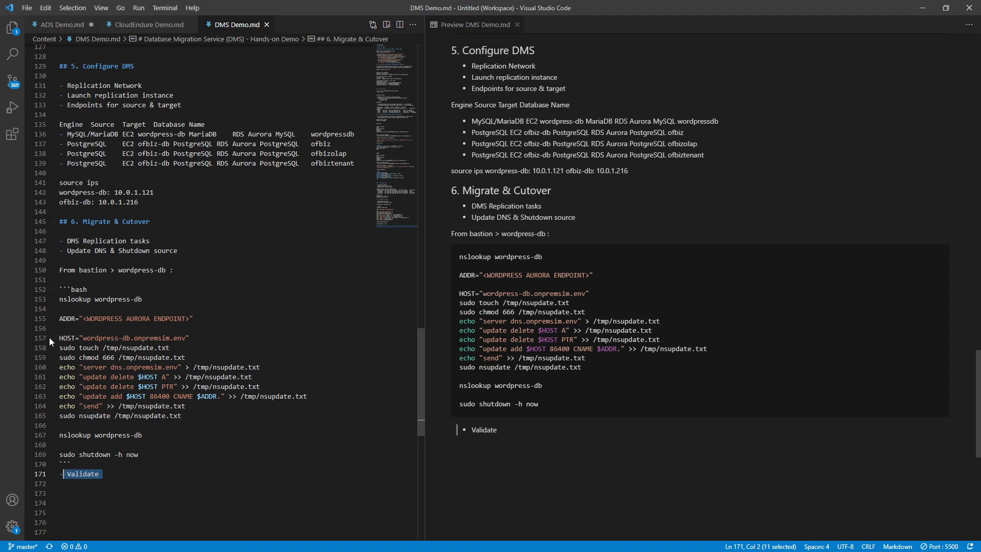
{"action": "scroll", "coordinate": [96, 307], "scroll_direction": "up", "scroll_amount": 7}
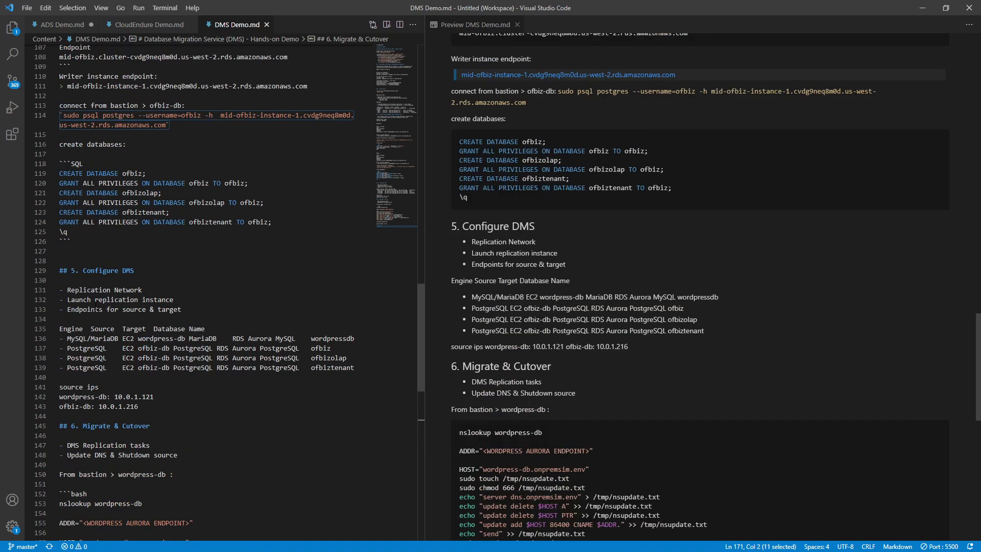
- Replace <WORDPRESS AURORA ENDPOINT> on line 155 with the WordPress writer instance endpoint
{"action": "scroll", "coordinate": [96, 307], "scroll_direction": "up", "scroll_amount": 2}
{"action": "scroll", "coordinate": [95, 305], "scroll_direction": "up", "scroll_amount": 9}
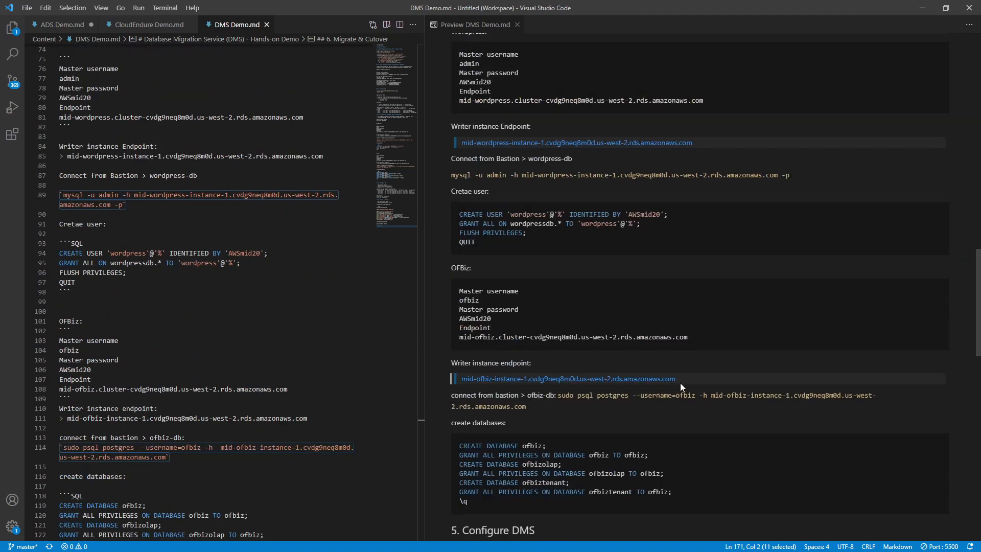
{"action": "scroll", "coordinate": [606, 227], "scroll_direction": "up", "scroll_amount": 1}
{"action": "scroll", "coordinate": [606, 227], "scroll_direction": "up", "scroll_amount": 4}
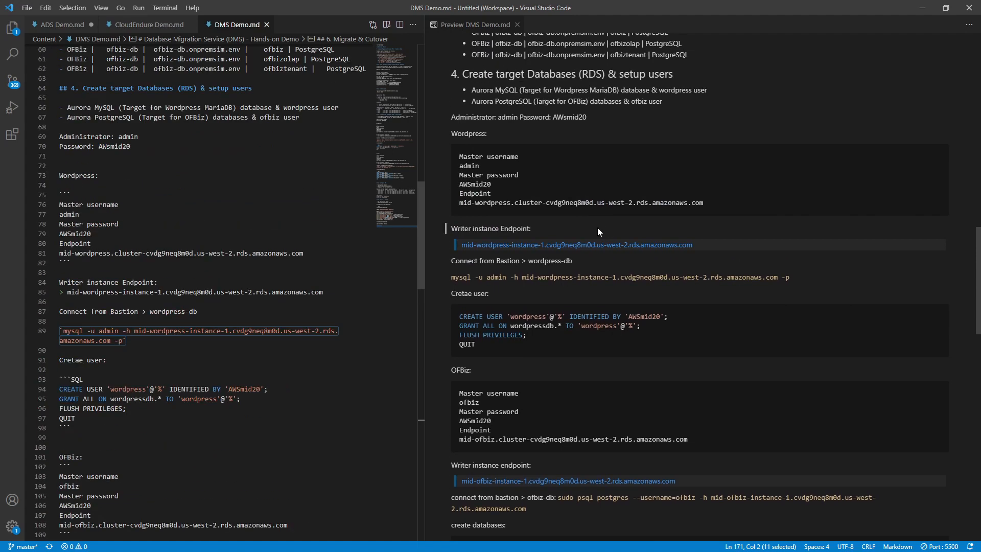
{"action": "left_click_drag", "start_coordinate": [707, 246], "coordinate": [448, 237]}
{"action": "key", "text": "ctrl+c"}
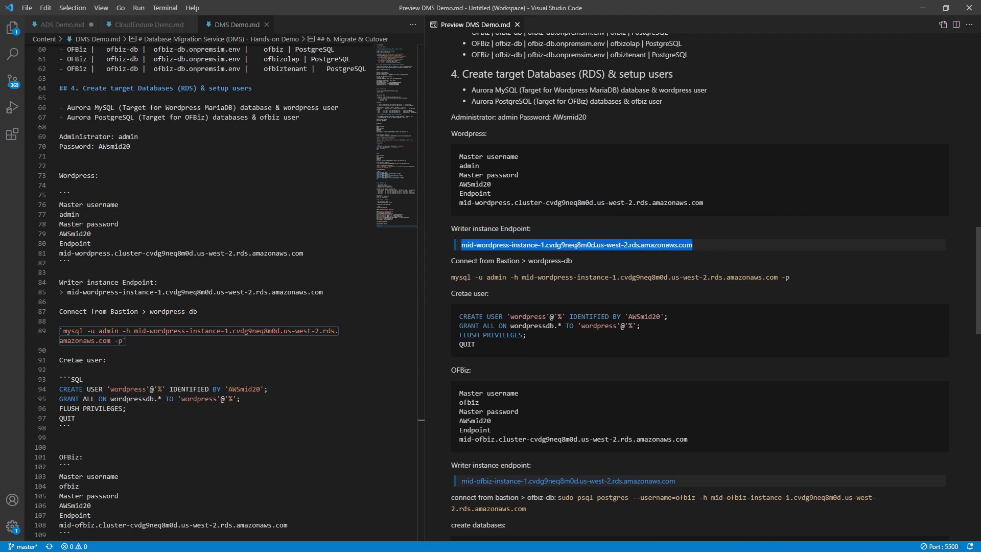
{"action": "scroll", "coordinate": [218, 346], "scroll_direction": "down", "scroll_amount": 4}
{"action": "scroll", "coordinate": [218, 345], "scroll_direction": "down", "scroll_amount": 18}
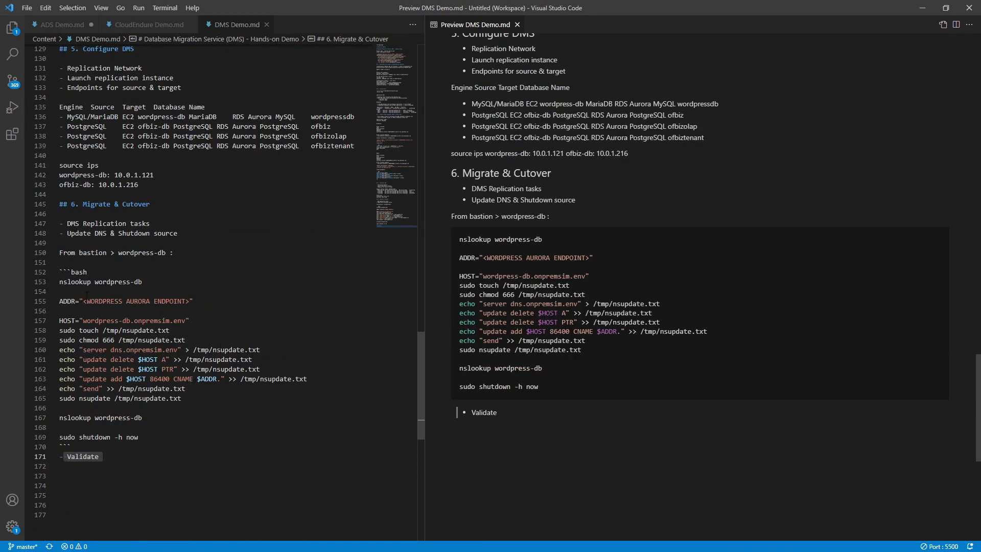
{"action": "left_click_drag", "start_coordinate": [84, 301], "coordinate": [189, 302]}
{"action": "key", "text": "ctrl+v"}
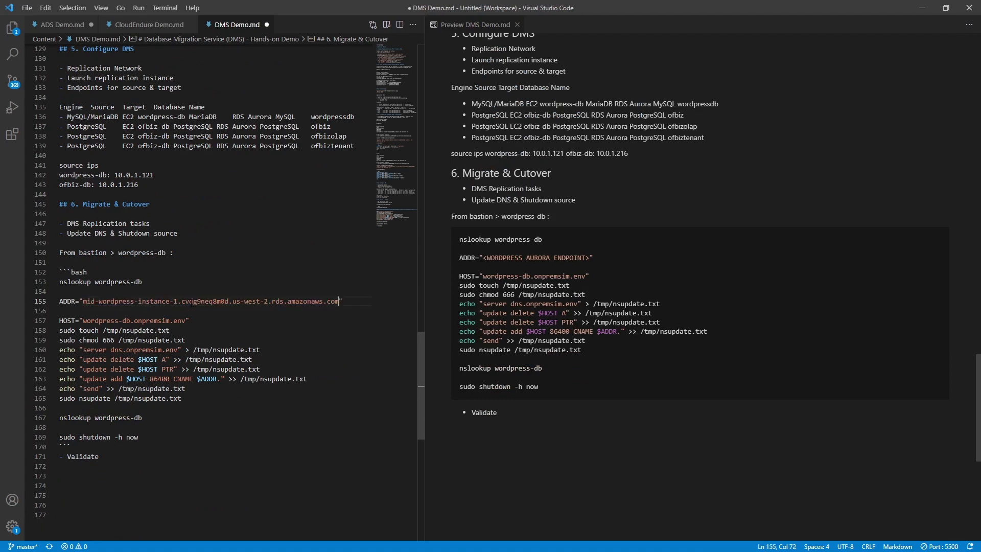
- Copy the WordPress cutover command block (lines 153-169) for the remote desktop
{"action": "scroll", "coordinate": [195, 281], "scroll_direction": "down", "scroll_amount": 1}
{"action": "left_click_drag", "start_coordinate": [139, 428], "coordinate": [7, 275]}
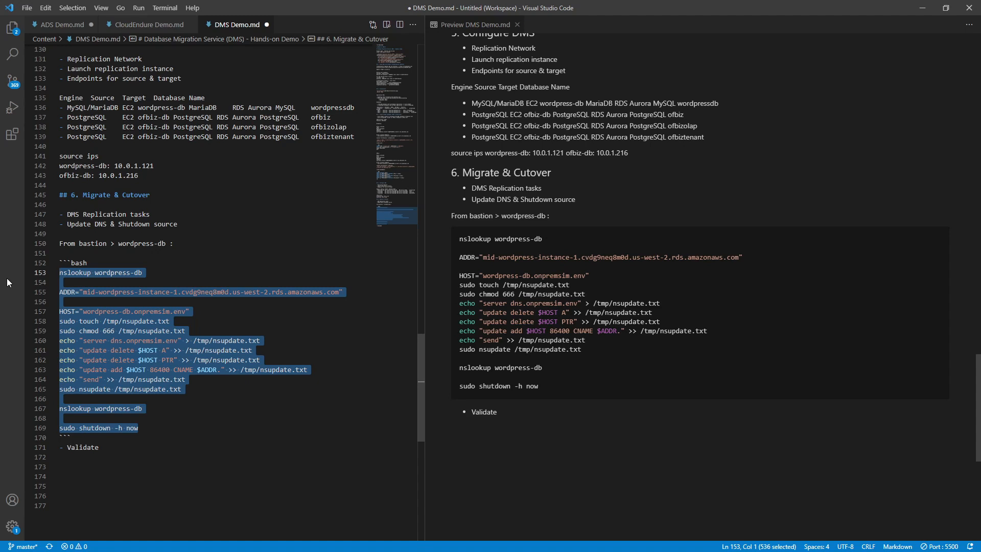
{"action": "left_click", "coordinate": [182, 383]}
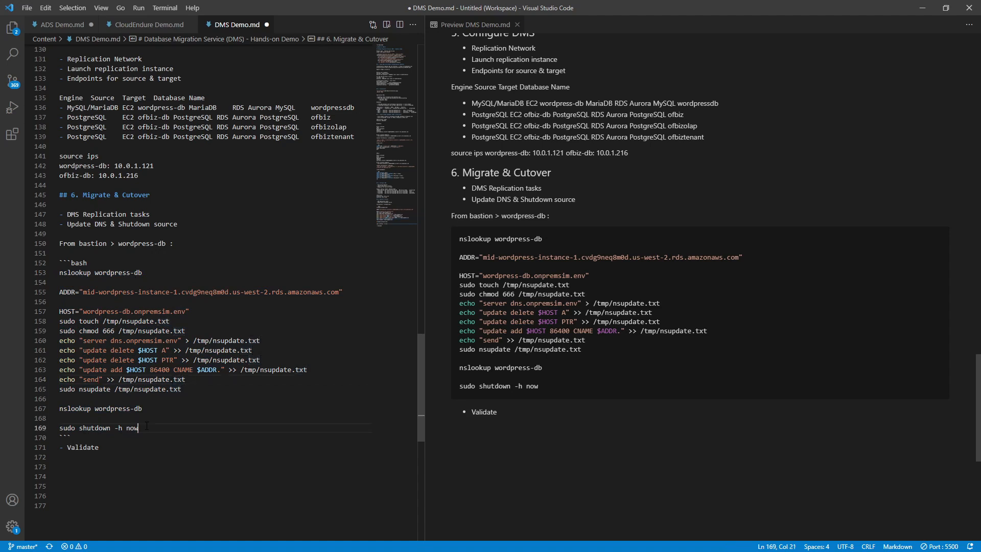
{"action": "left_click_drag", "start_coordinate": [143, 432], "coordinate": [49, 275]}
{"action": "key", "text": "ctrl+c"}
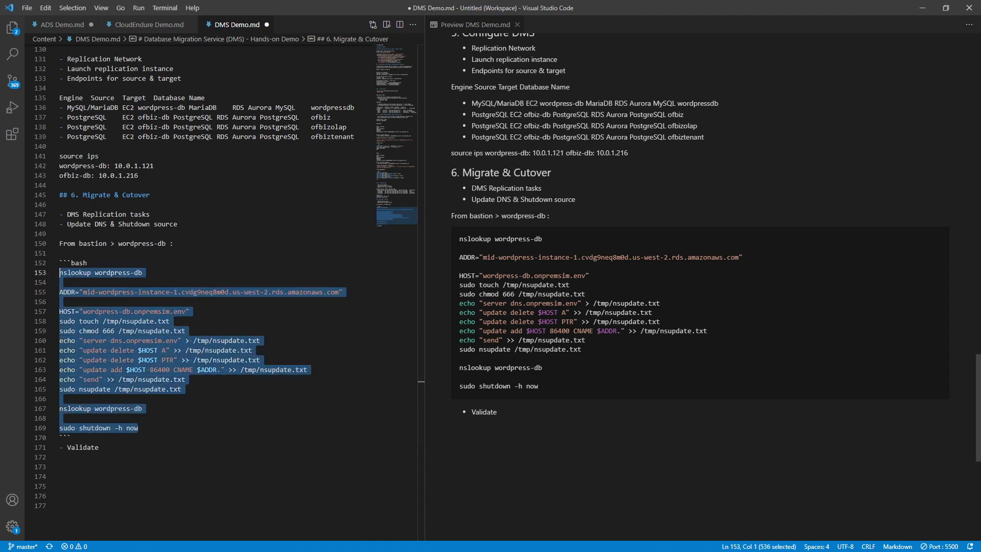
{"action": "key", "text": "alt+Tab"}
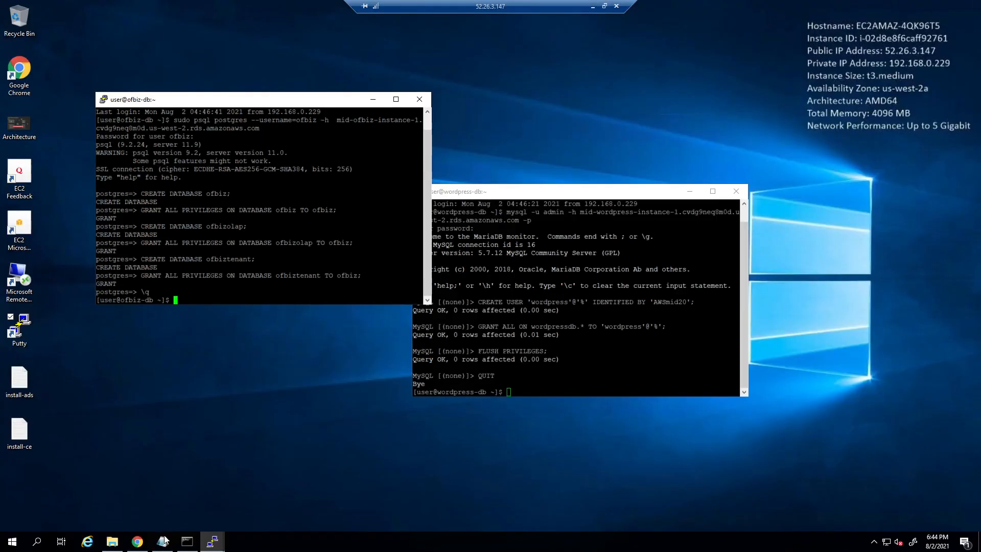
- Paste the WordPress cutover block (nslookup, ADDR, HOST, nsupdate, shutdown) at the end of Notepad
{"action": "left_click", "coordinate": [162, 541]}
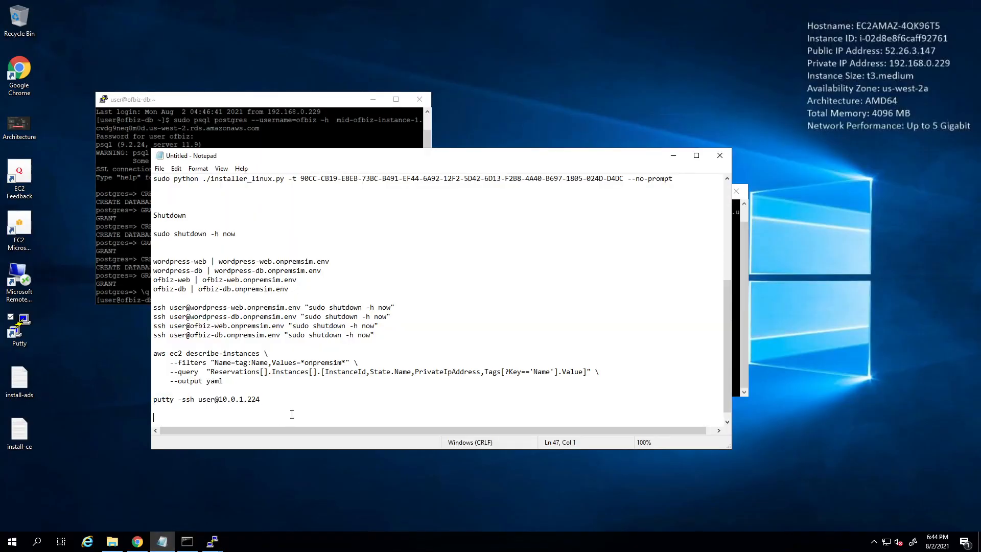
{"action": "key", "text": "Return"}
{"action": "key", "text": "Return"}
{"action": "key", "text": "Return"}
{"action": "key", "text": "Return"}
{"action": "key", "text": "Return"}
{"action": "key", "text": "Return"}
{"action": "key", "text": "Return"}
{"action": "key", "text": "Return"}
{"action": "key", "text": "Return"}
{"action": "key", "text": "Return"}
{"action": "key", "text": "Return"}
{"action": "key", "text": "Return"}
{"action": "key", "text": "Return"}
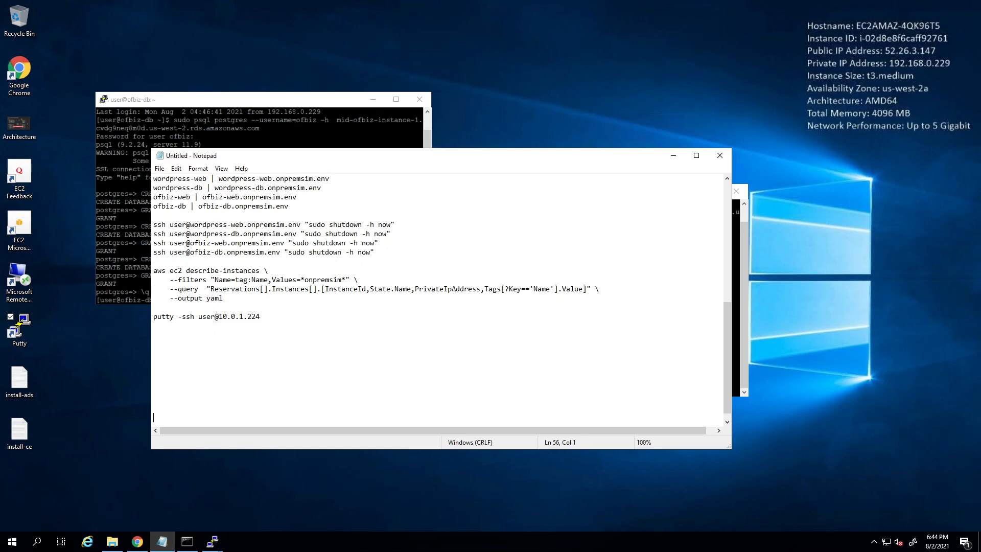
{"action": "key", "text": "Return"}
{"action": "key", "text": "Return"}
{"action": "key", "text": "Up"}
{"action": "key", "text": "Up"}
{"action": "key", "text": "Up"}
{"action": "key", "text": "Up"}
{"action": "key", "text": "Up"}
{"action": "key", "text": "Up"}
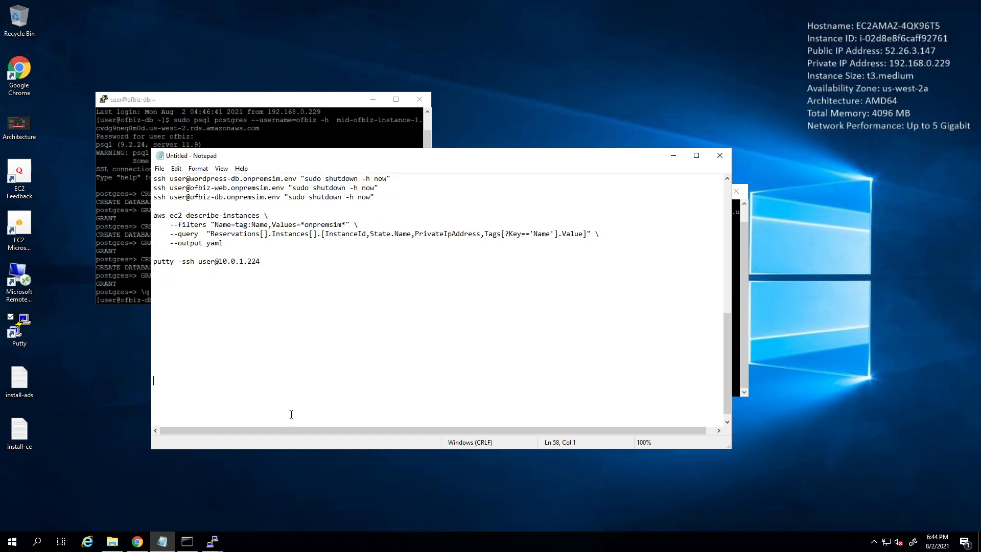
{"action": "key", "text": "Up"}
{"action": "key", "text": "Up"}
{"action": "key", "text": "Up"}
{"action": "type", "text": "v"}
{"action": "key", "text": "BackSpace"}
{"action": "key", "text": "ctrl+v"}
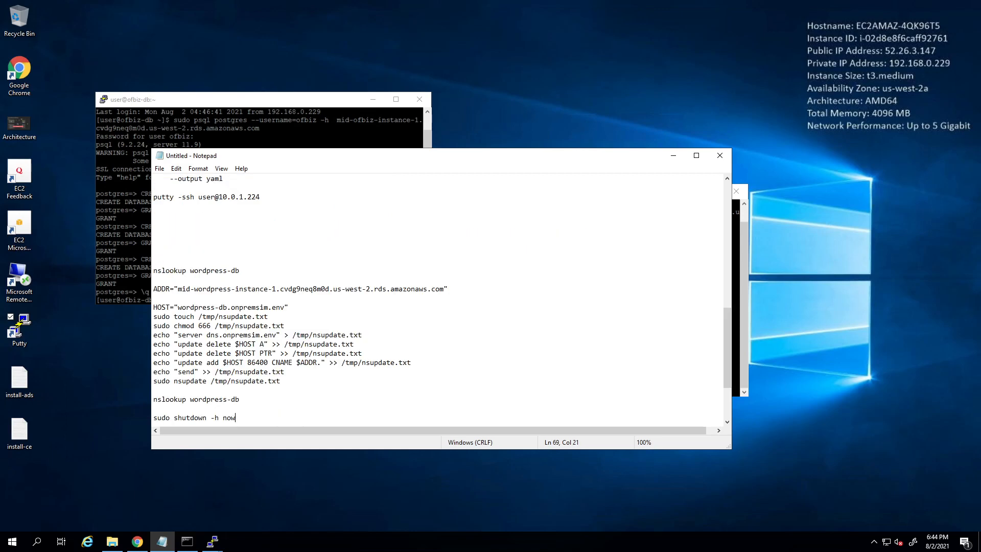
{"action": "scroll", "coordinate": [215, 356], "scroll_direction": "down", "scroll_amount": 2}
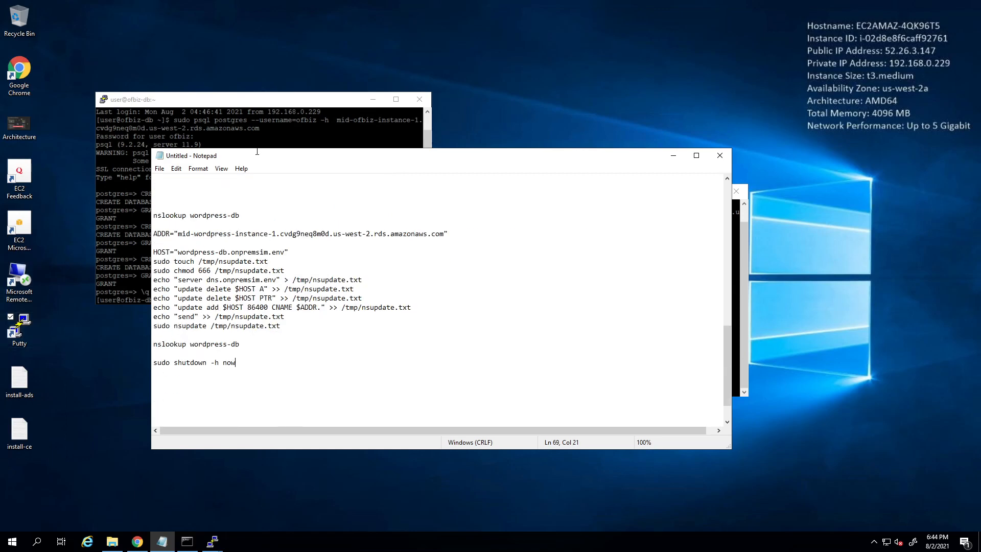
- Run nslookup wordpress-db in PuTTY (resolves to 10.0.1.121), then select the ADDR…nsupdate lines in Notepad
{"action": "left_click", "coordinate": [364, 97]}
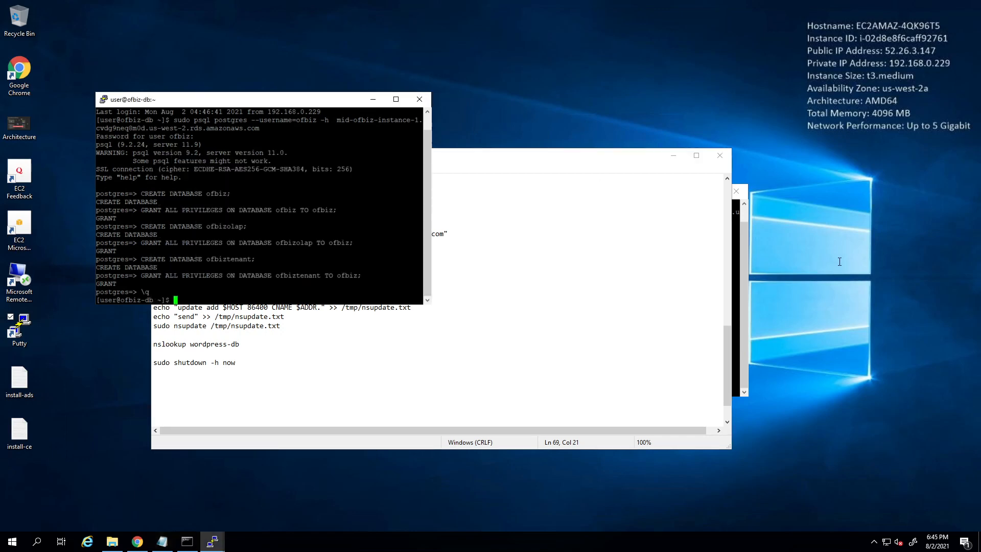
{"action": "left_click", "coordinate": [730, 257]}
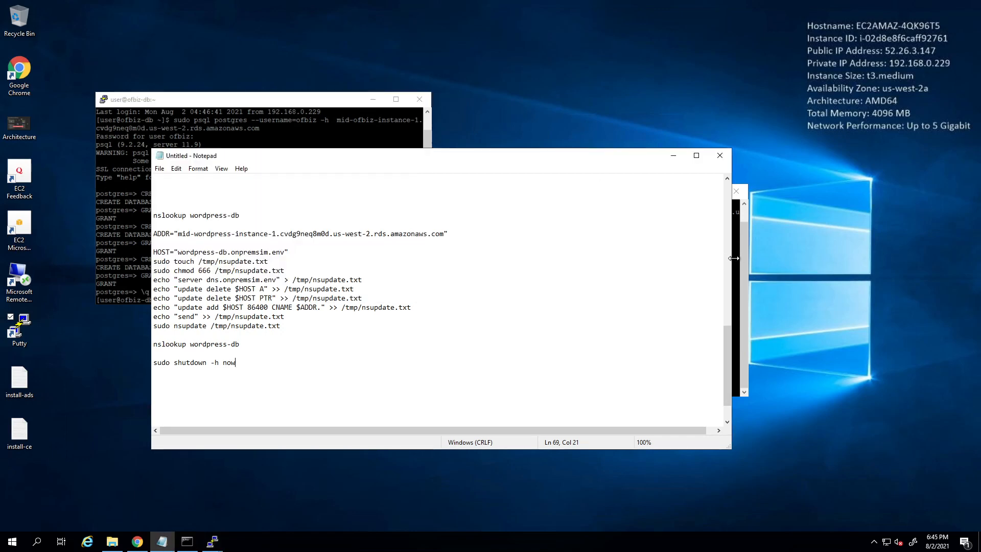
{"action": "left_click", "coordinate": [744, 252]}
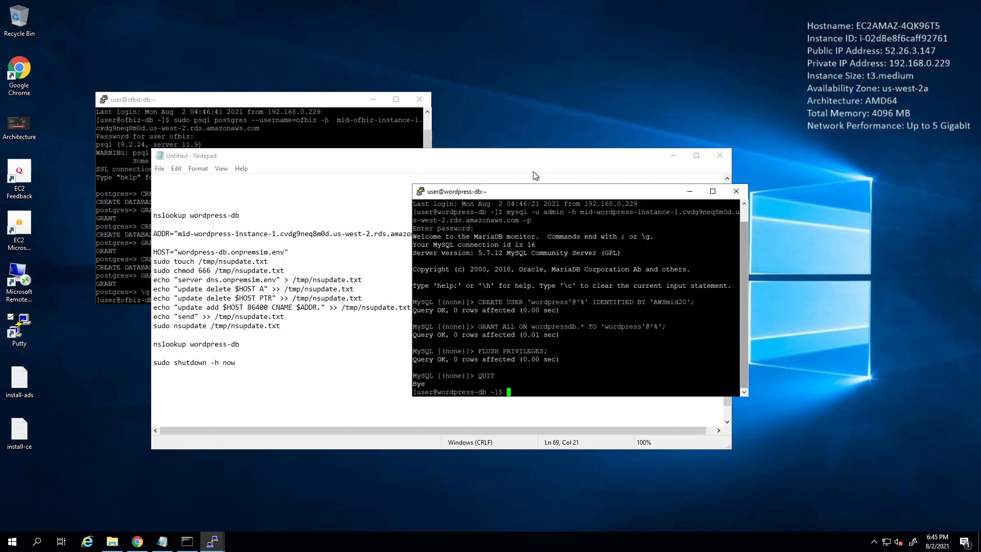
{"action": "left_click_drag", "start_coordinate": [606, 187], "coordinate": [679, 185]}
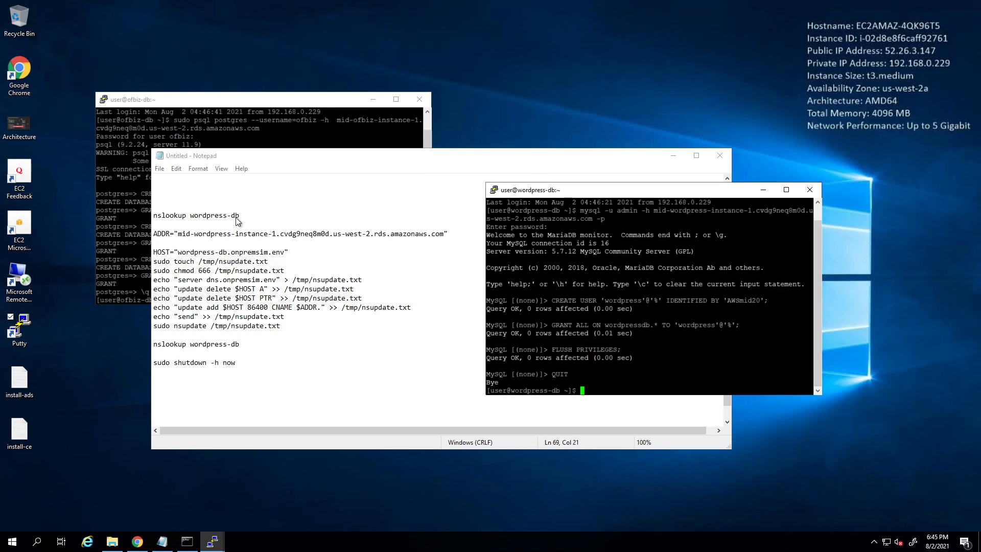
{"action": "triple_click", "coordinate": [153, 215]}
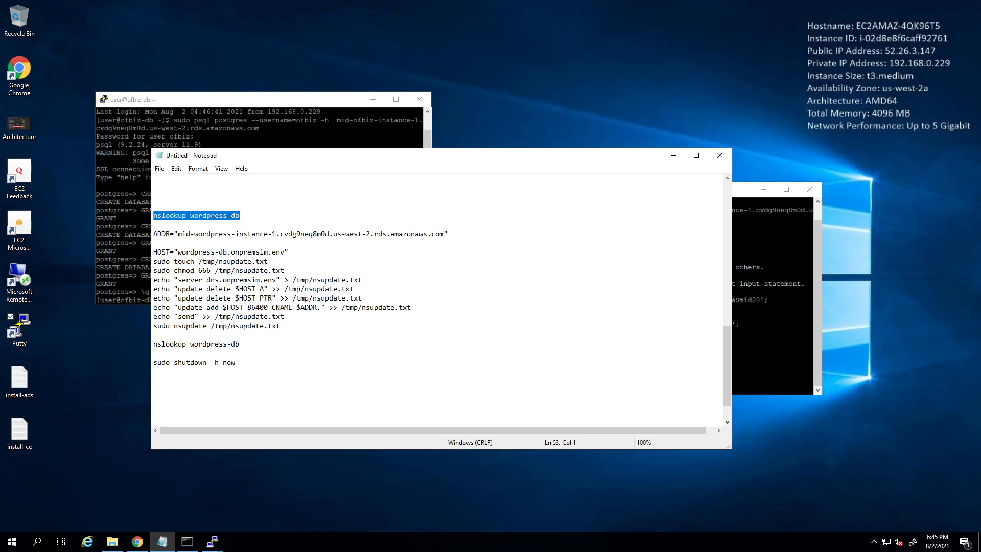
{"action": "left_click", "coordinate": [770, 347]}
{"action": "right_click", "coordinate": [770, 348]}
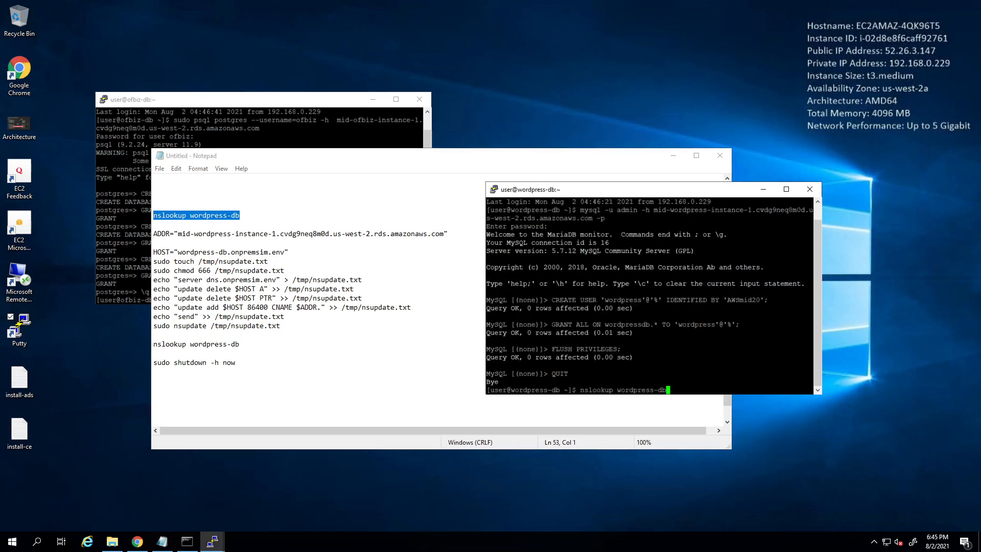
{"action": "key", "text": "Return"}
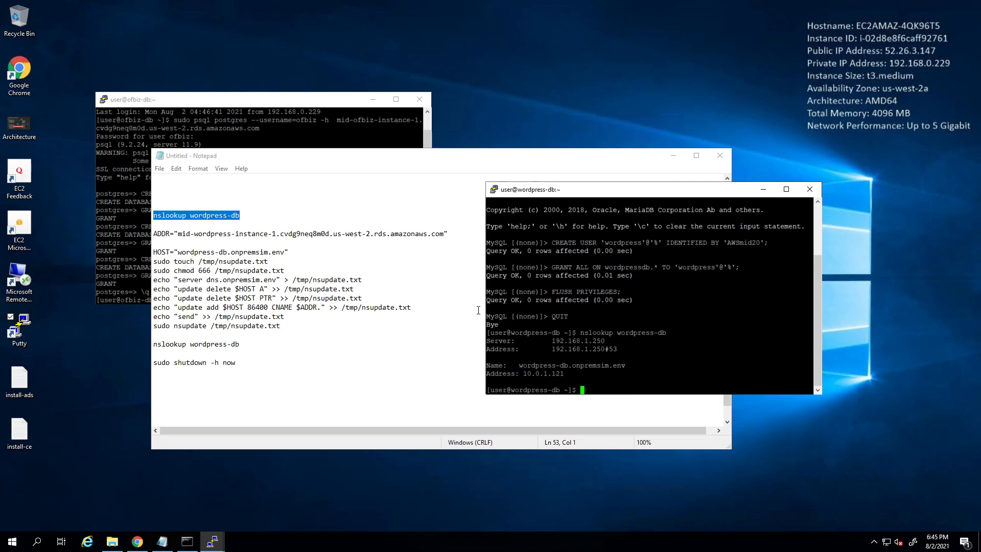
{"action": "left_click", "coordinate": [305, 289]}
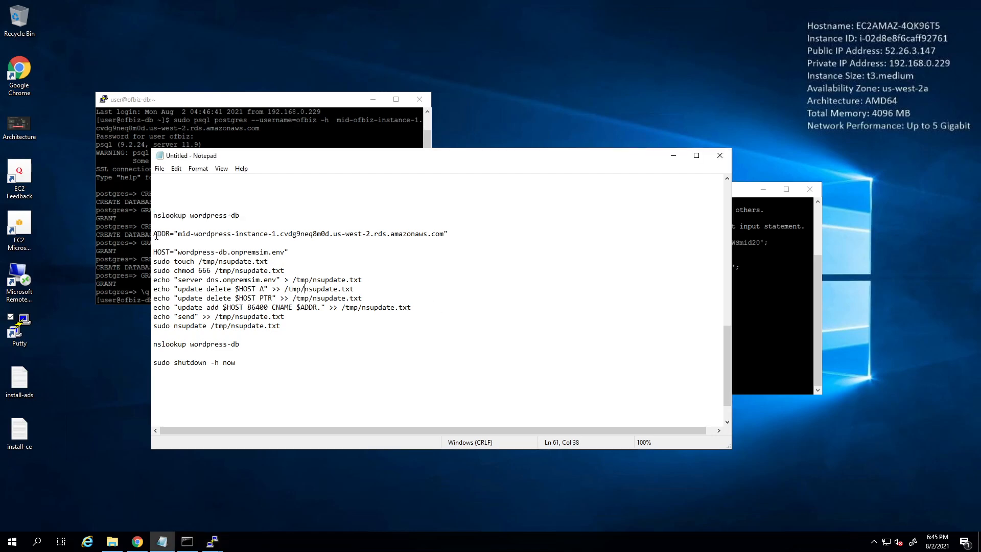
{"action": "left_click_drag", "start_coordinate": [154, 233], "coordinate": [333, 331]}
{"action": "key", "text": "ctrl+c"}
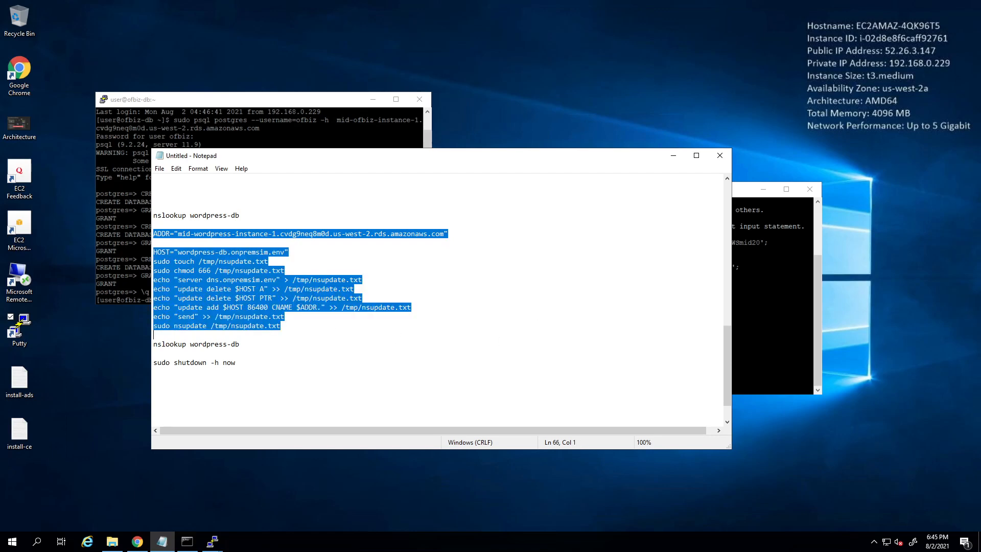
- Run the nsupdate script making wordpress-db a CNAME for the Aurora WordPress instance
{"action": "key", "text": "alt+Tab"}
{"action": "key", "text": "shift+Insert"}
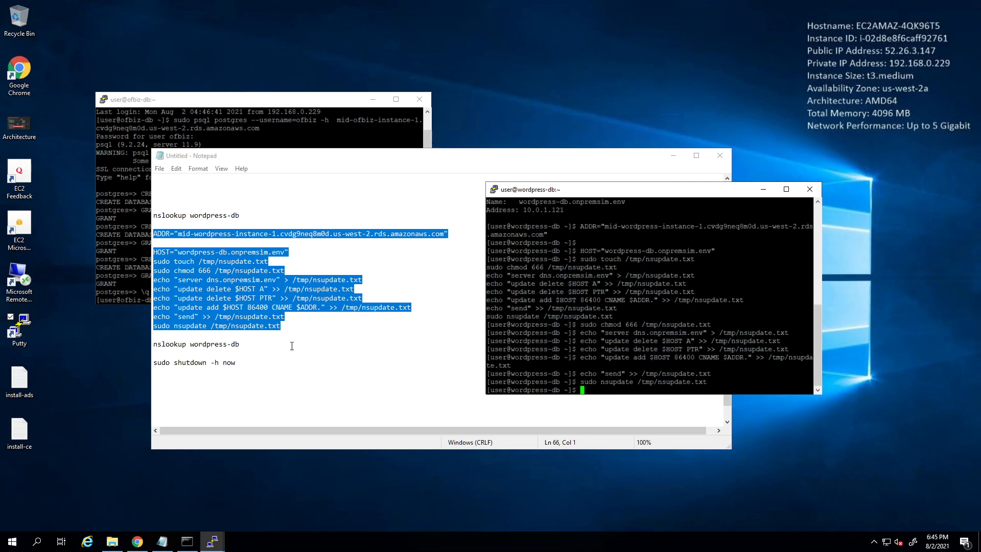
{"action": "key", "text": "Up"}
{"action": "key", "text": "Up"}
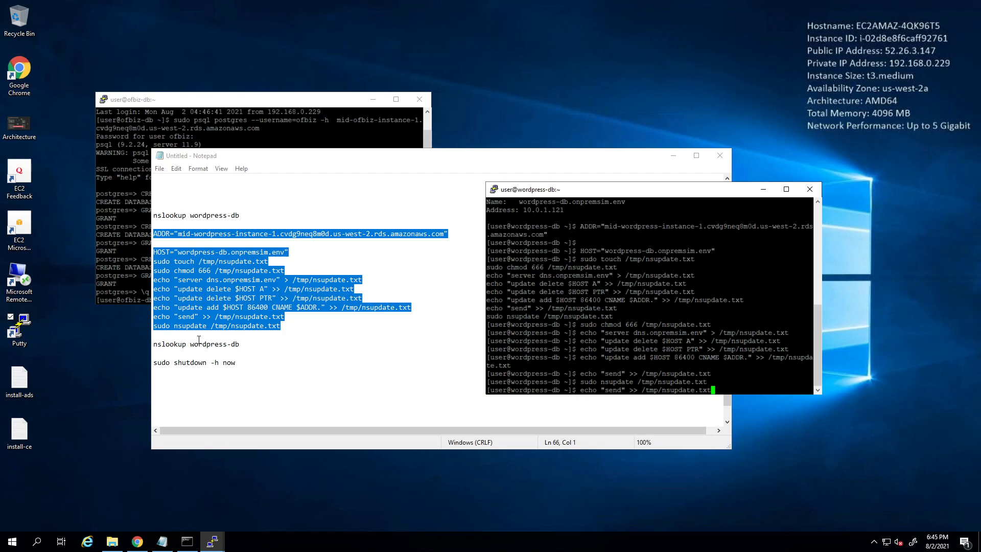
{"action": "key", "text": "BackSpace"}
{"action": "key", "text": "BackSpace"}
{"action": "key", "text": "BackSpace"}
{"action": "key", "text": "BackSpace"}
{"action": "key", "text": "BackSpace"}
{"action": "key", "text": "BackSpace"}
{"action": "key", "text": "BackSpace"}
{"action": "key", "text": "BackSpace"}
{"action": "key", "text": "BackSpace"}
{"action": "key", "text": "BackSpace"}
{"action": "key", "text": "BackSpace"}
{"action": "key", "text": "BackSpace"}
{"action": "key", "text": "BackSpace"}
{"action": "key", "text": "BackSpace"}
{"action": "key", "text": "BackSpace"}
{"action": "key", "text": "BackSpace"}
{"action": "key", "text": "BackSpace"}
{"action": "key", "text": "BackSpace"}
{"action": "key", "text": "BackSpace"}
{"action": "key", "text": "BackSpace"}
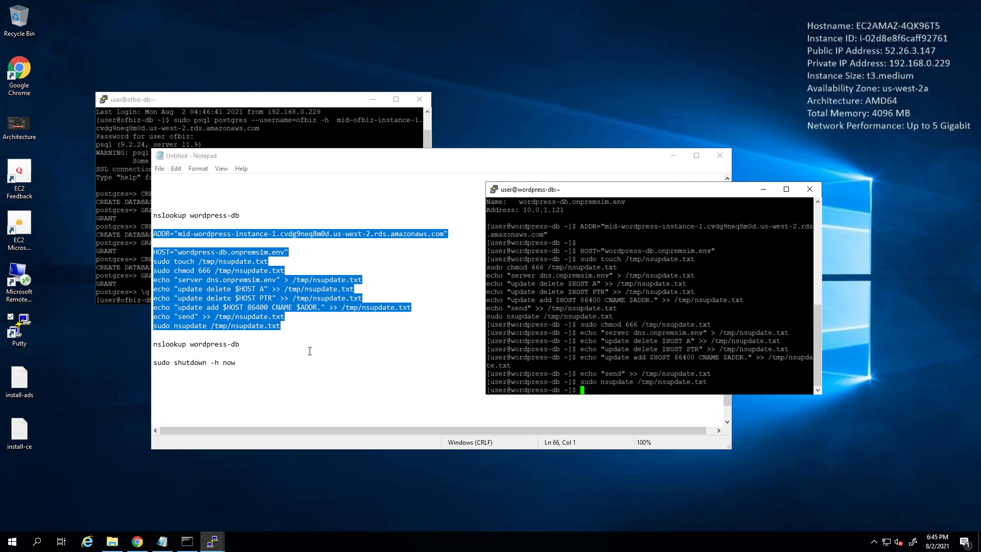
- Rerun nslookup wordpress-db, confirming it now resolves to the Aurora hostname at 10.0.0.46
{"action": "left_click_drag", "start_coordinate": [239, 344], "coordinate": [112, 346]}
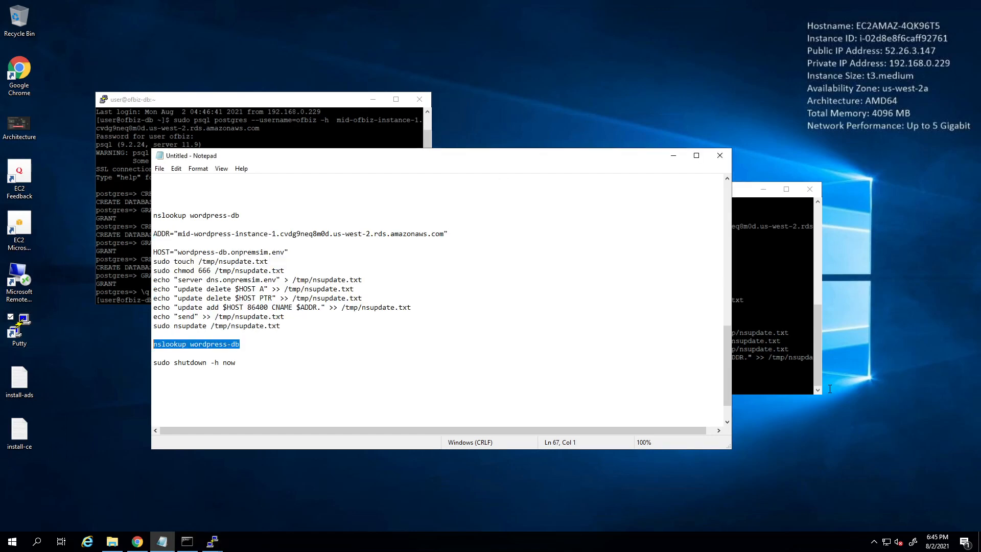
{"action": "left_click", "coordinate": [776, 281]}
{"action": "right_click", "coordinate": [776, 281]}
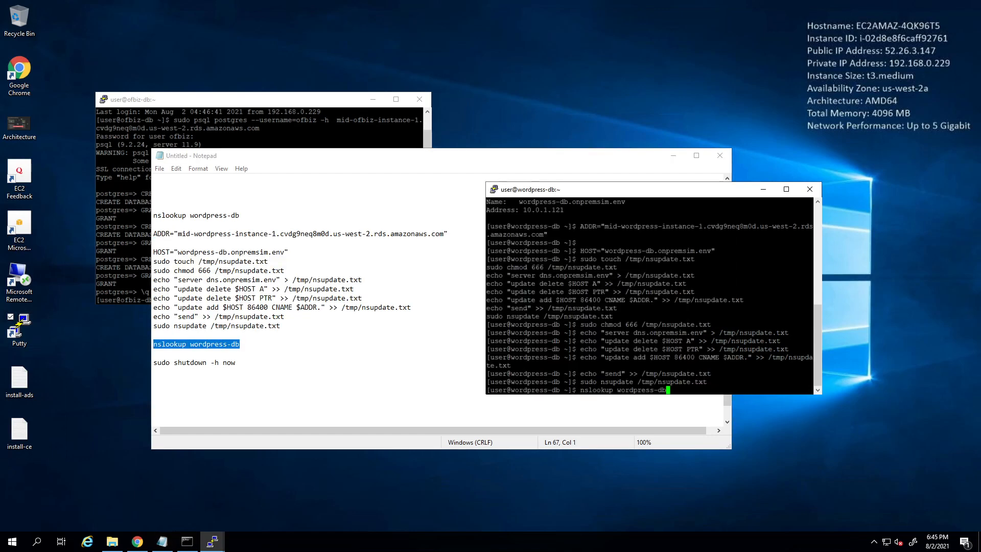
{"action": "key", "text": "Return"}
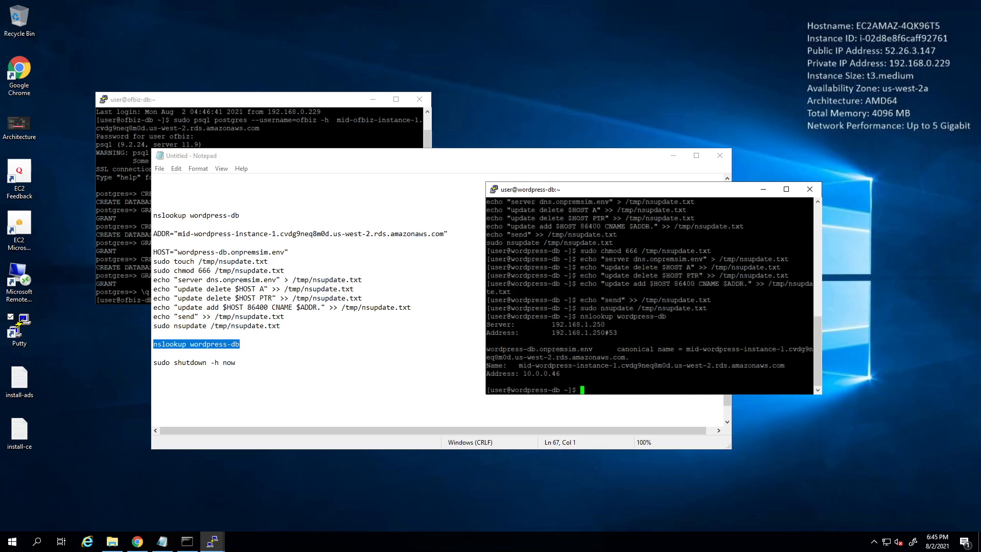
{"action": "left_click_drag", "start_coordinate": [512, 365], "coordinate": [580, 374]}
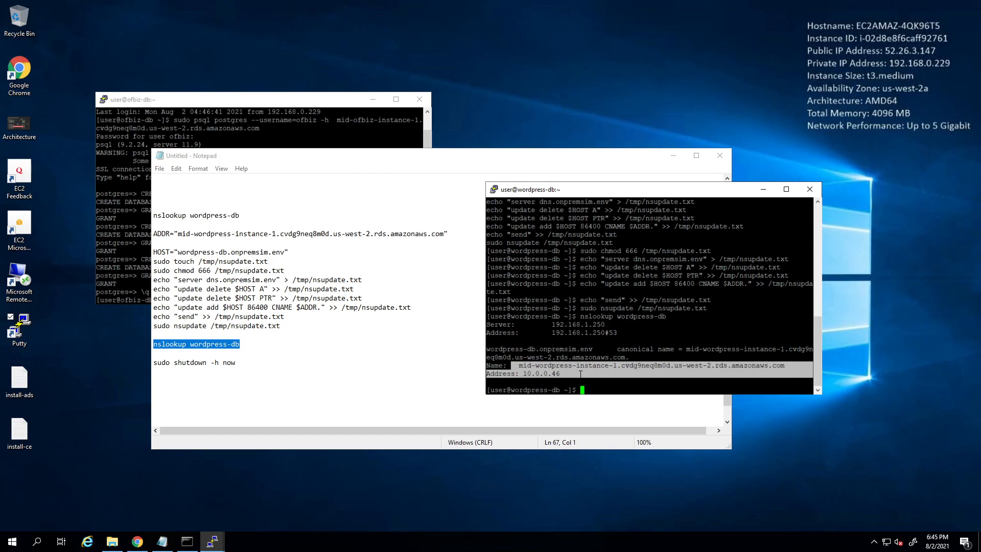
- Run 'sudo shutdown -h now' on the wordpress-db host, dismiss the error, and close the session
{"action": "left_click", "coordinate": [238, 362]}
{"action": "left_click_drag", "start_coordinate": [238, 363], "coordinate": [136, 363]}
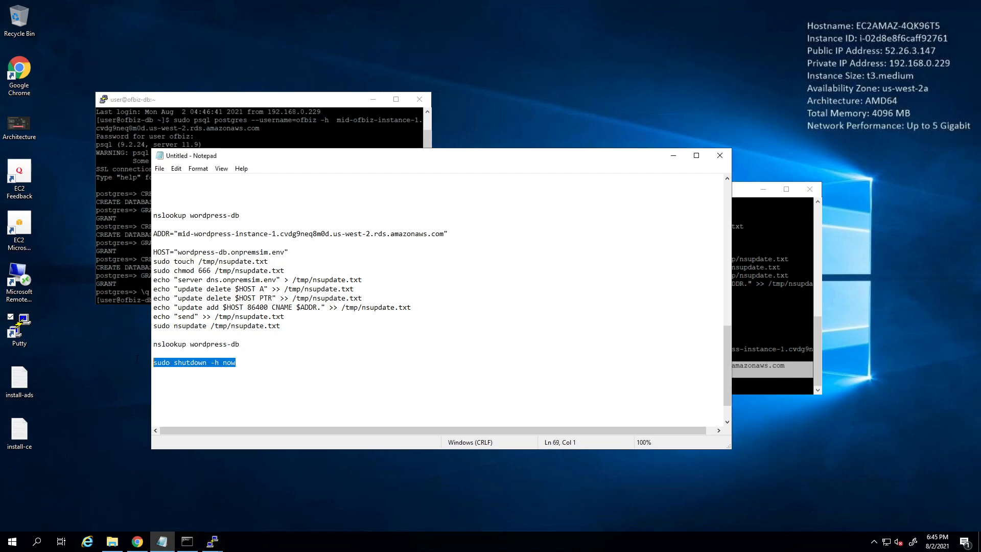
{"action": "key", "text": "ctrl+c"}
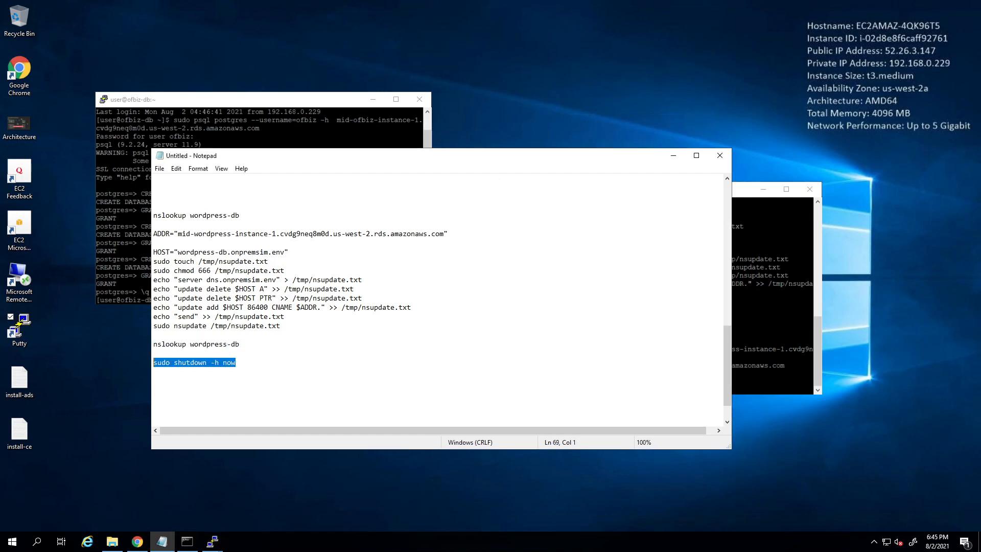
{"action": "left_click", "coordinate": [770, 377]}
{"action": "right_click", "coordinate": [771, 377]}
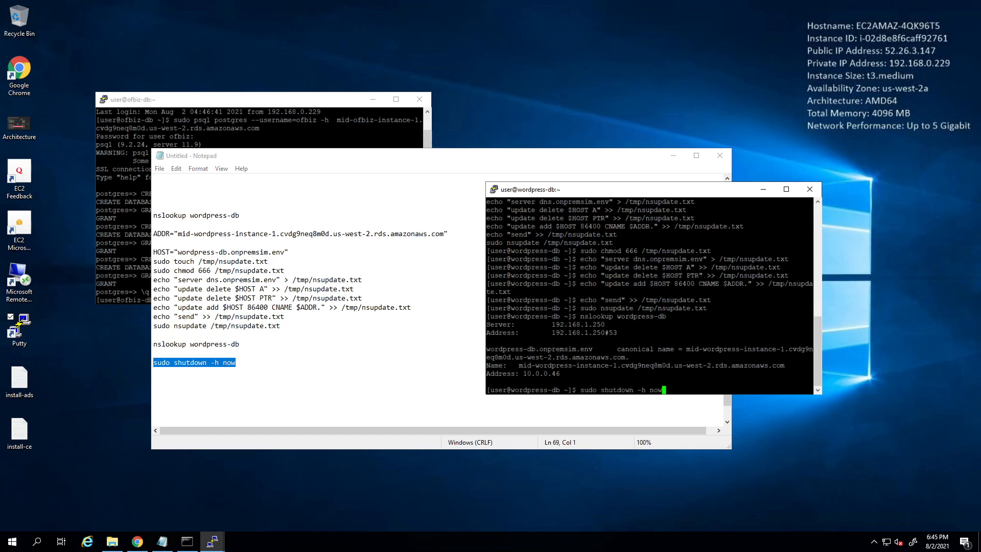
{"action": "key", "text": "Return"}
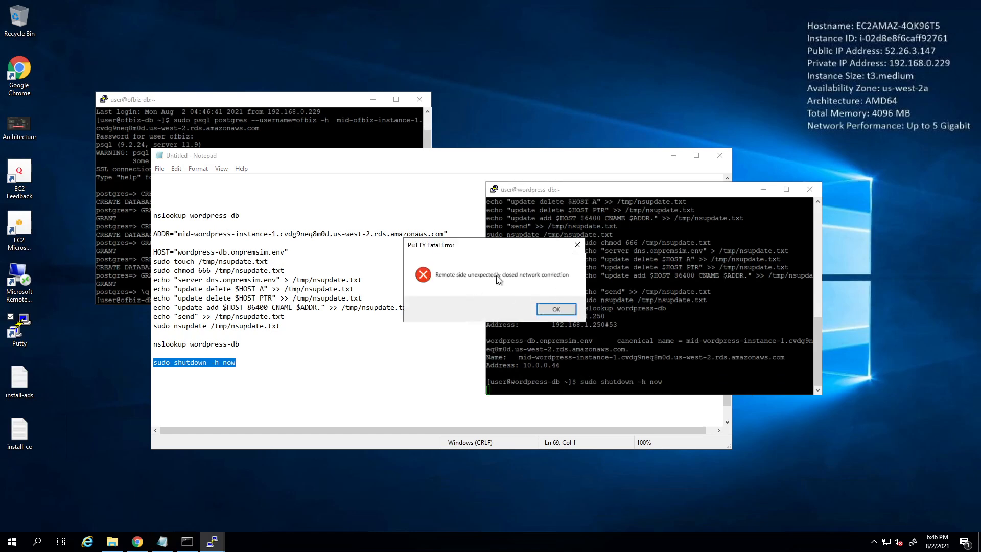
{"action": "left_click", "coordinate": [562, 309]}
{"action": "left_click", "coordinate": [806, 194]}
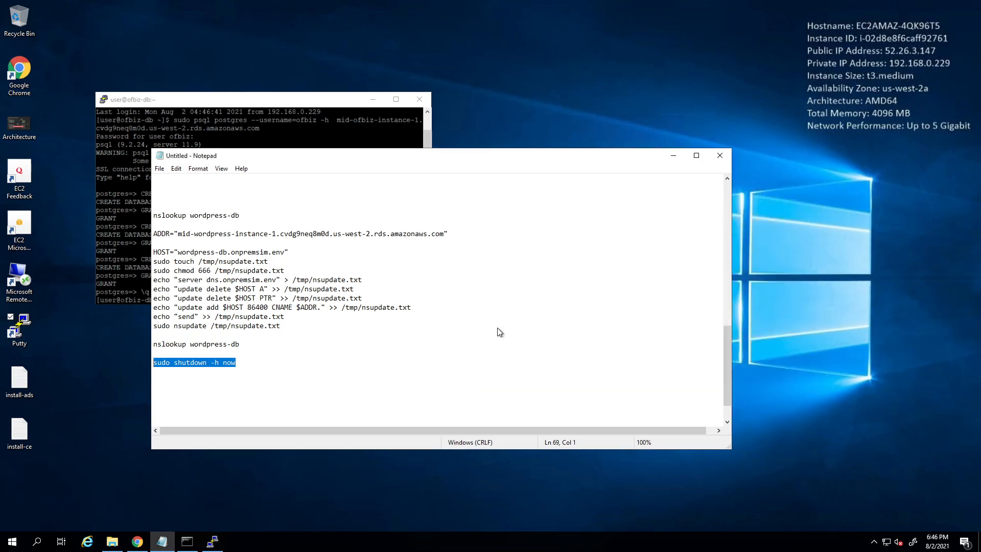
{"action": "left_click", "coordinate": [496, 379]}
{"action": "left_click", "coordinate": [673, 156]}
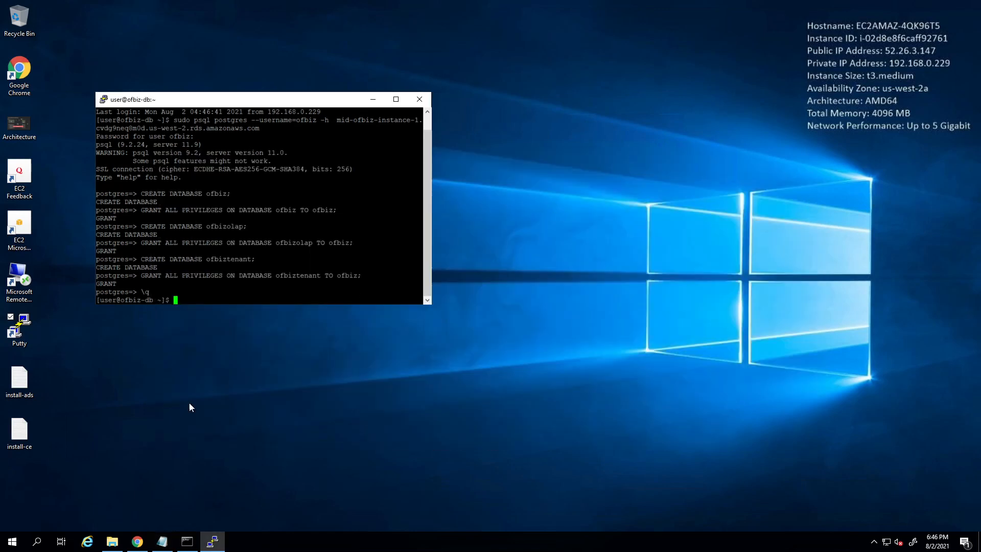
- Open the My Intranet Site home page in Chrome and check that the WordPress posts load
{"action": "left_click", "coordinate": [137, 542]}
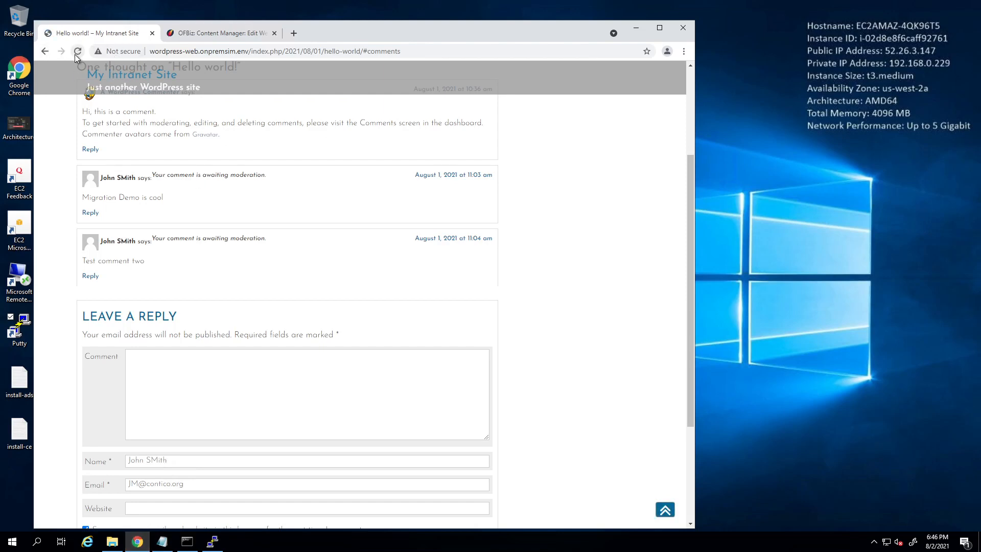
{"action": "scroll", "coordinate": [339, 179], "scroll_direction": "up", "scroll_amount": 3}
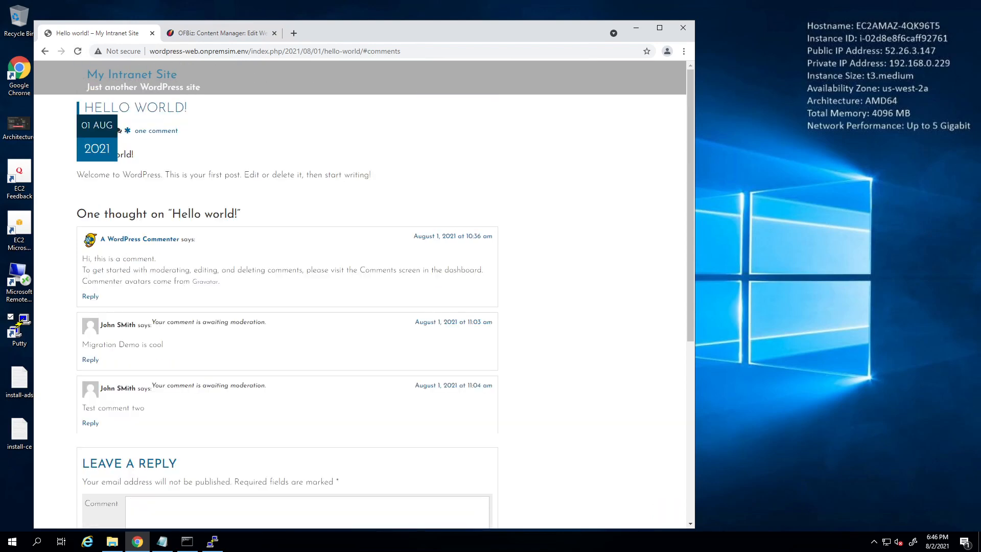
{"action": "left_click", "coordinate": [115, 87]}
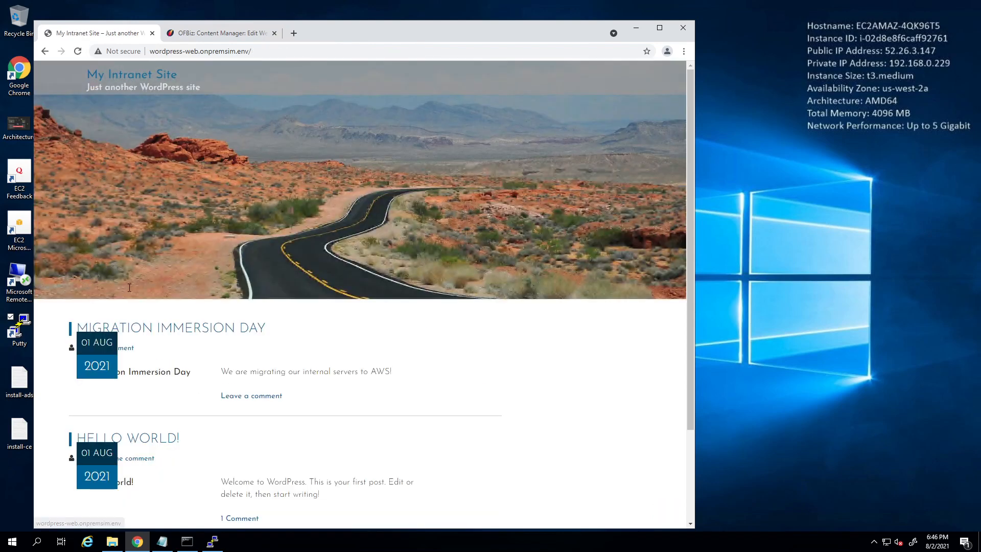
{"action": "scroll", "coordinate": [312, 348], "scroll_direction": "down", "scroll_amount": 2}
{"action": "scroll", "coordinate": [313, 348], "scroll_direction": "up", "scroll_amount": 3}
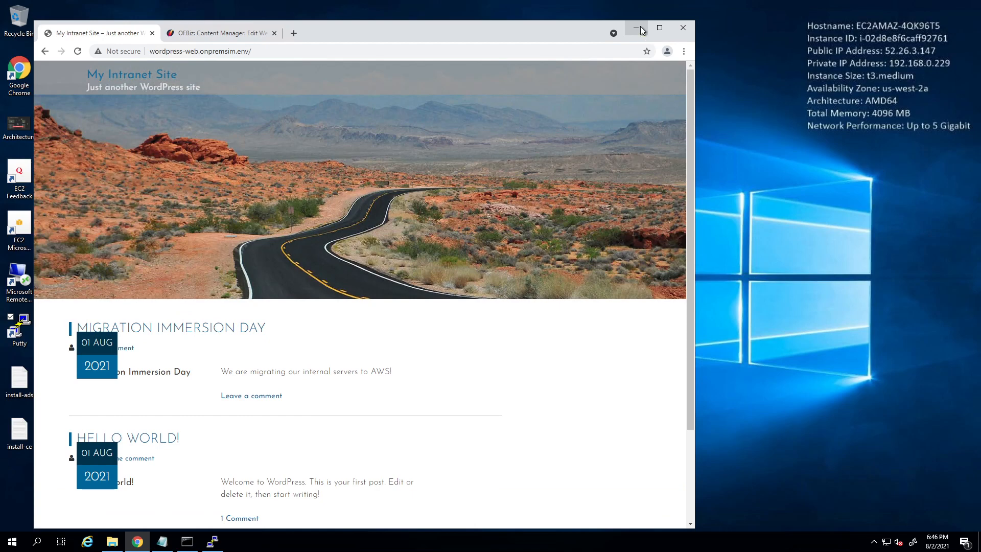
{"action": "left_click", "coordinate": [641, 30]}
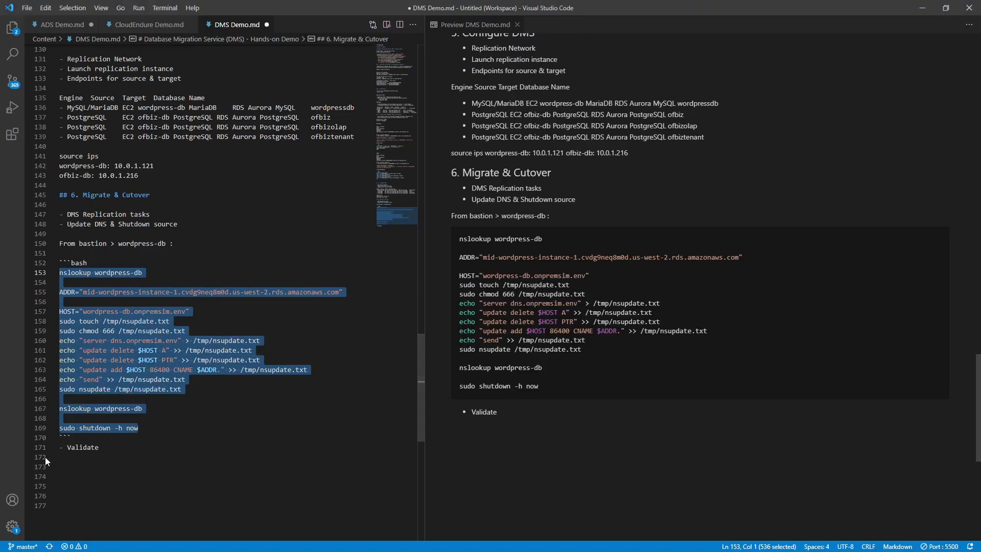
- Paste a copy of the wordpress-db cutover block below the original
{"action": "left_click_drag", "start_coordinate": [67, 438], "coordinate": [42, 241]}
{"action": "key", "text": "ctrl+c"}
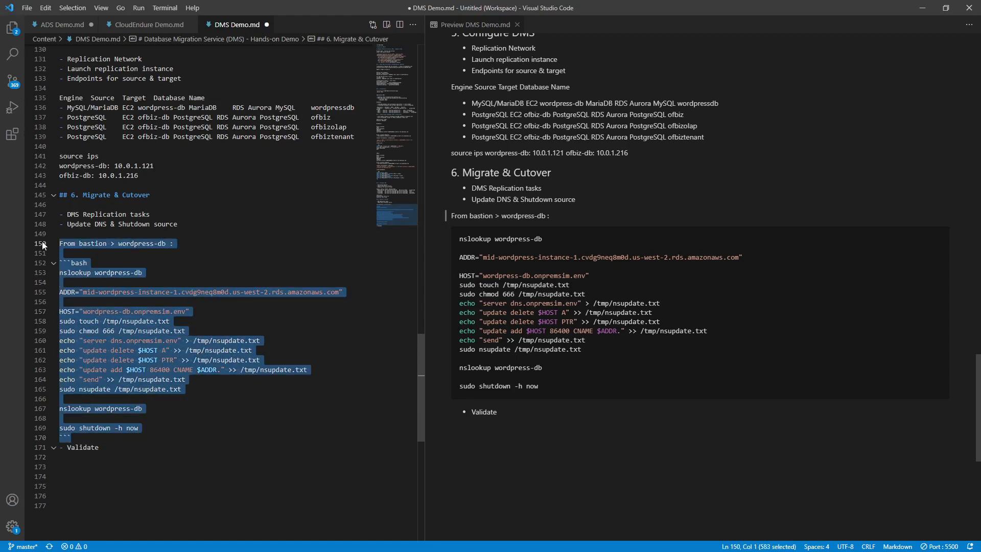
{"action": "left_click", "coordinate": [102, 438]}
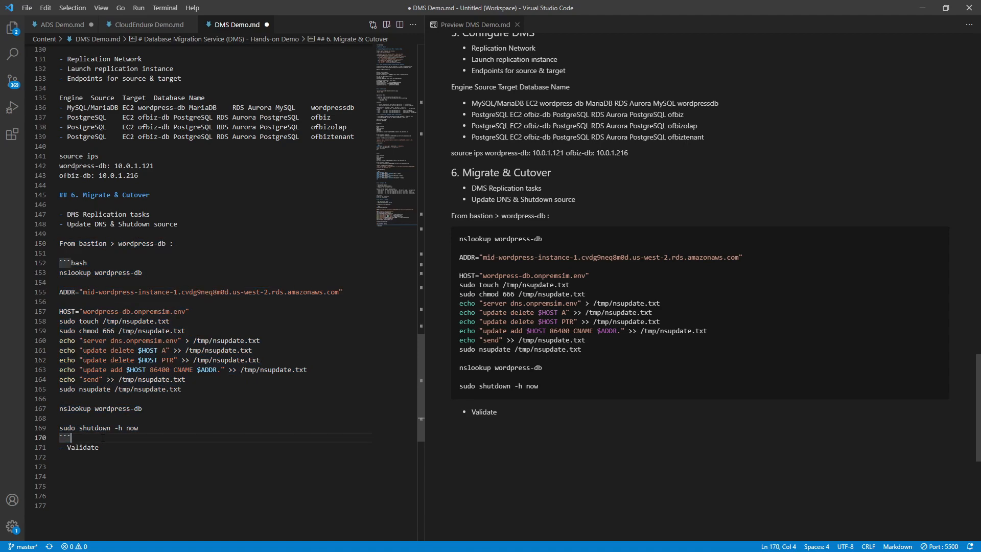
{"action": "key", "text": "Return"}
{"action": "key", "text": "Return"}
{"action": "key", "text": "Return"}
{"action": "key", "text": "Return"}
{"action": "key", "text": "Up"}
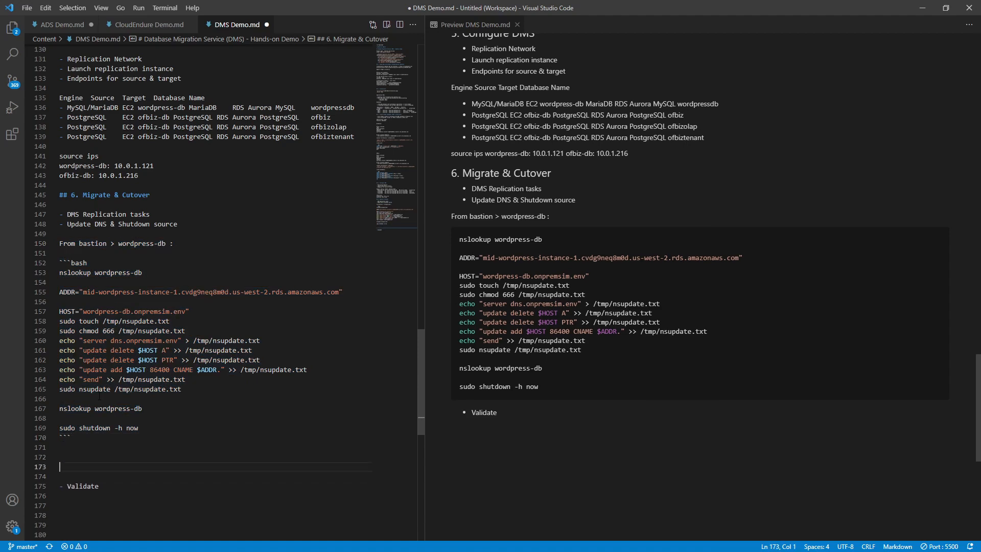
{"action": "key", "text": "ctrl+v"}
{"action": "scroll", "coordinate": [97, 392], "scroll_direction": "down", "scroll_amount": 3}
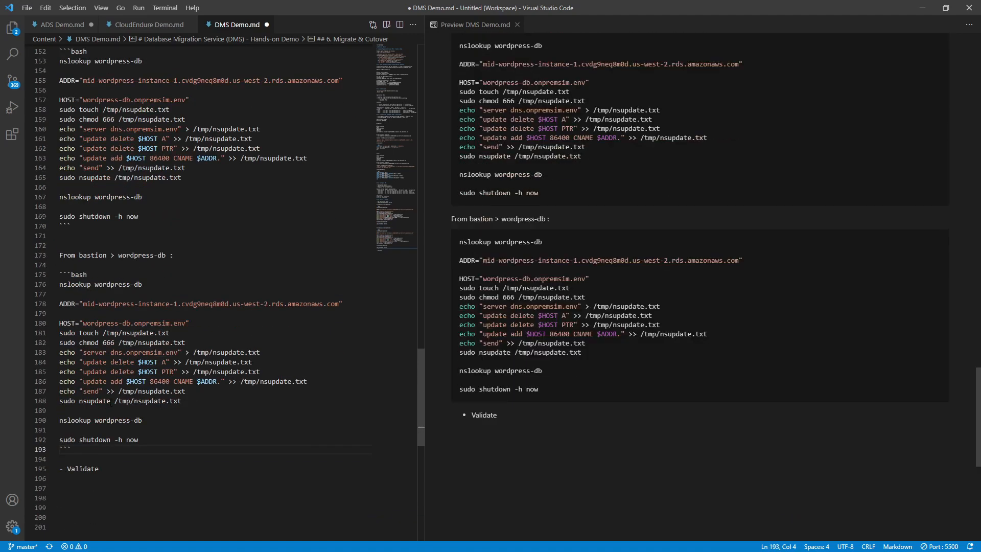
- Change wordpress to ofbiz in the copied heading and both nslookup lines (176, 190)
{"action": "double_click", "coordinate": [120, 255]}
{"action": "type", "text": "ofbiz"}
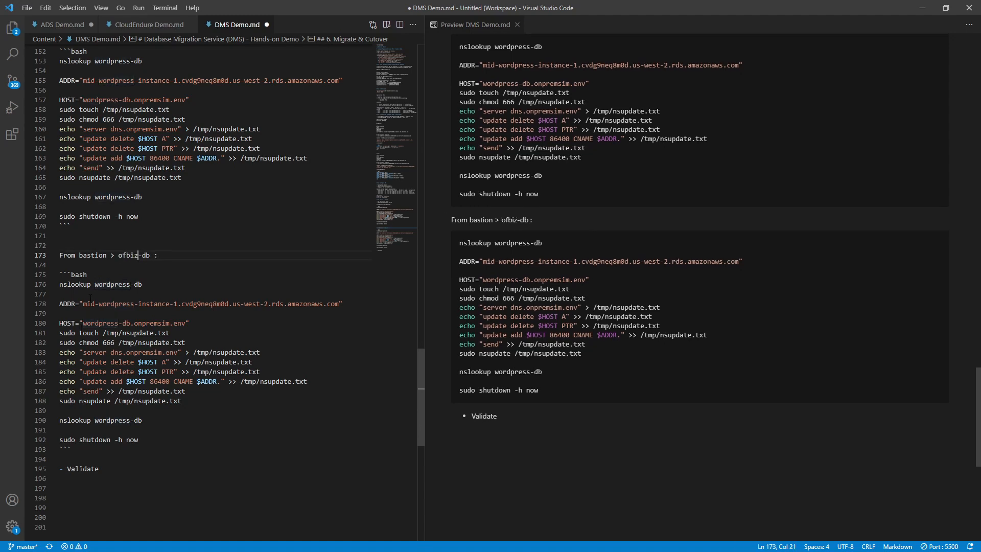
{"action": "double_click", "coordinate": [113, 284]}
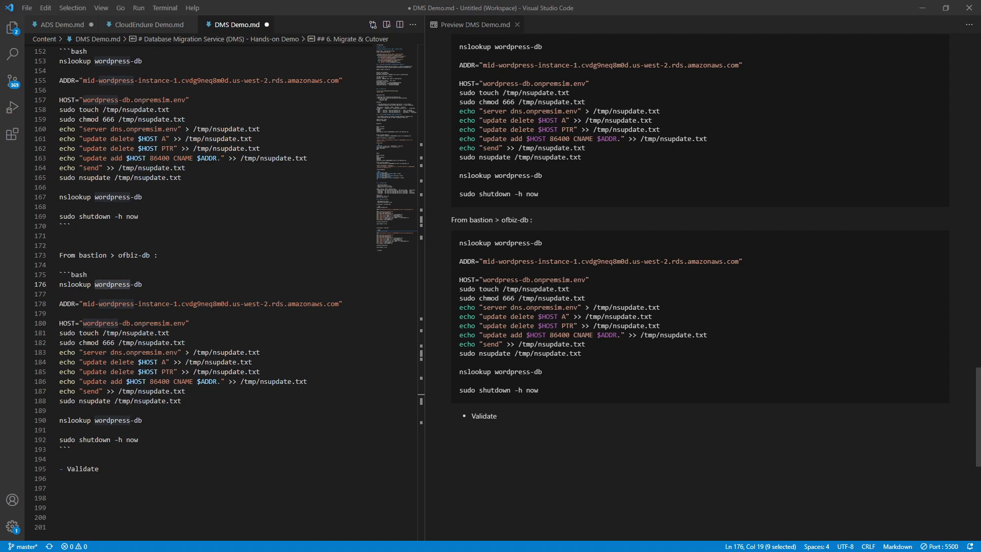
{"action": "double_click", "coordinate": [124, 256]}
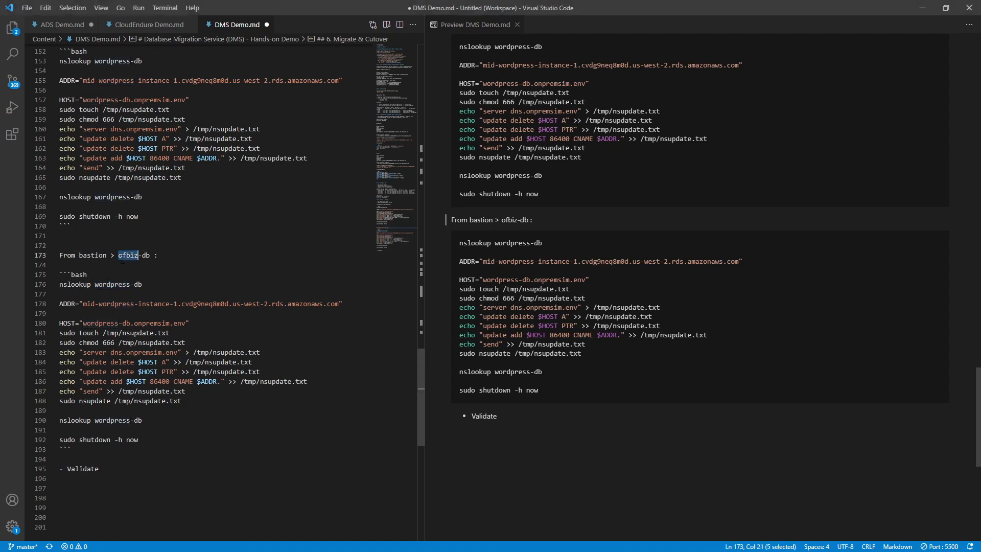
{"action": "key", "text": "ctrl+c"}
{"action": "double_click", "coordinate": [112, 285]}
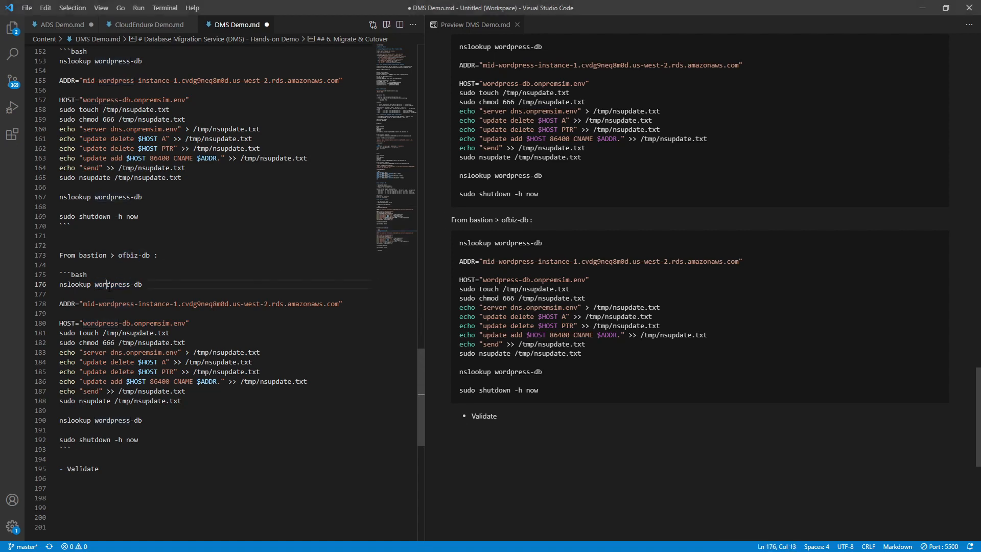
{"action": "key", "text": "ctrl+v"}
{"action": "double_click", "coordinate": [112, 421]}
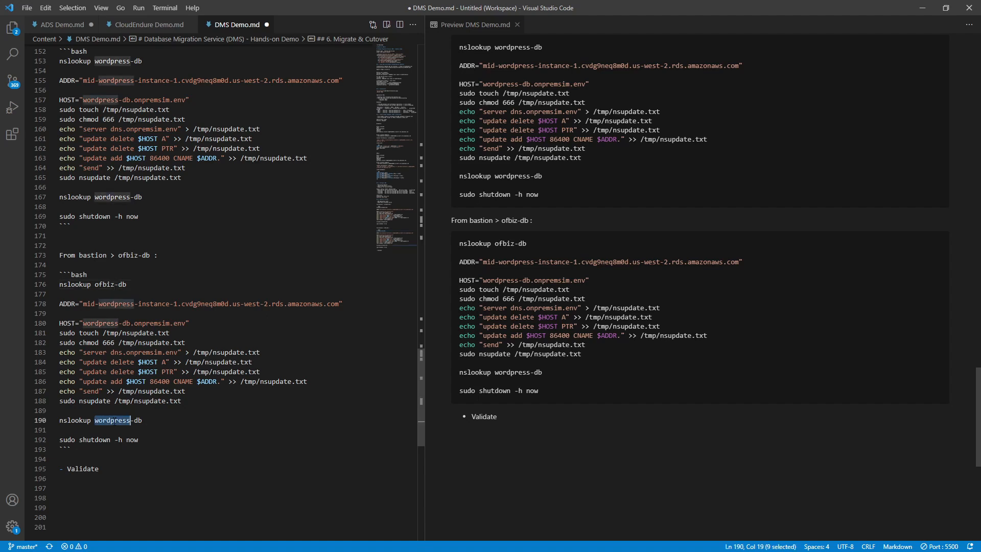
{"action": "key", "text": "ctrl+v"}
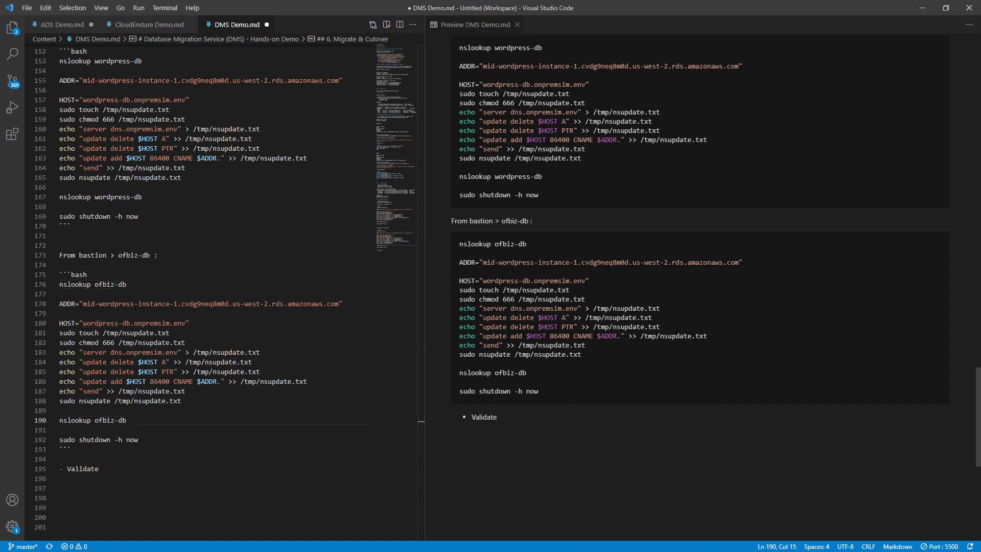
- Replace the ADDR value on line 178 with the OFBiz writer instance endpoint
{"action": "left_click", "coordinate": [122, 284]}
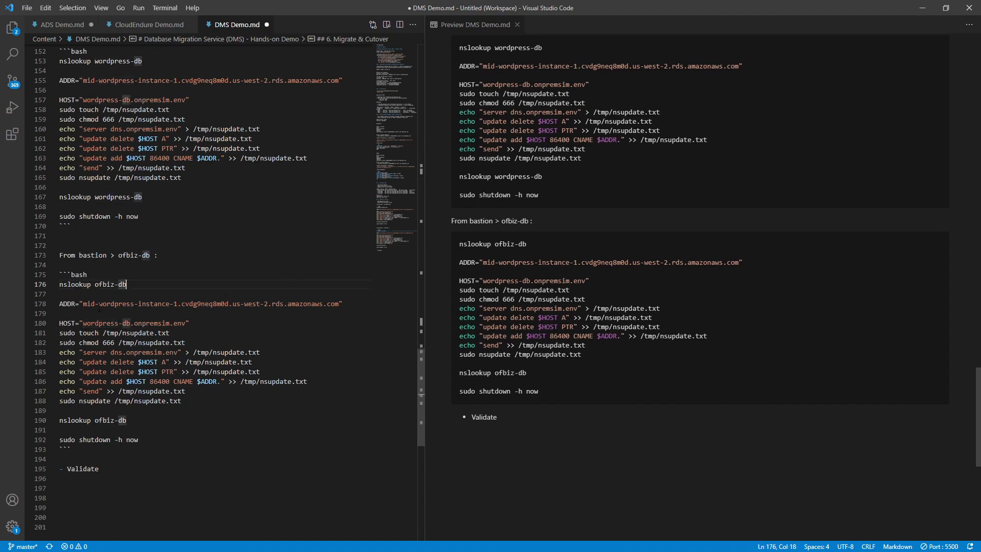
{"action": "left_click", "coordinate": [87, 304]}
{"action": "scroll", "coordinate": [266, 308], "scroll_direction": "up", "scroll_amount": 15}
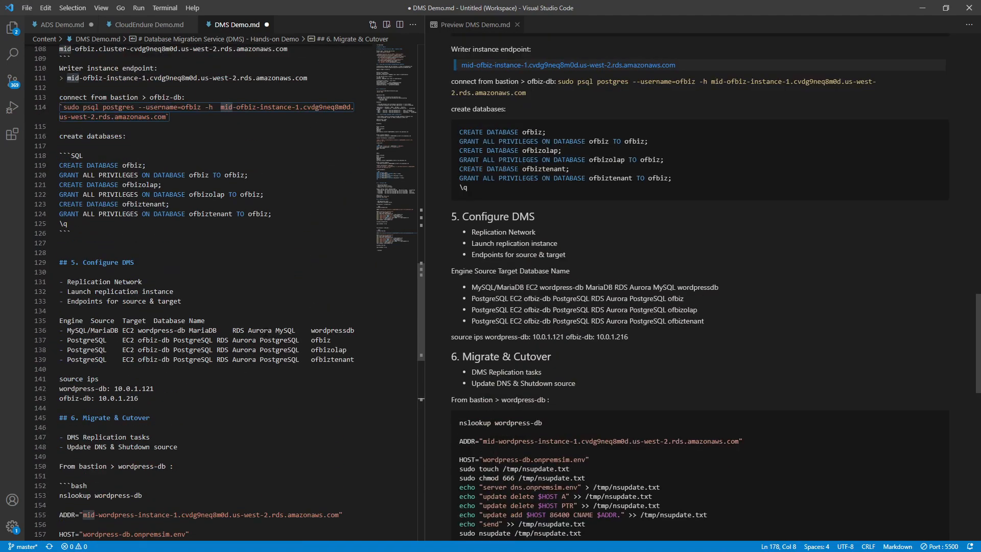
{"action": "scroll", "coordinate": [267, 308], "scroll_direction": "up", "scroll_amount": 5}
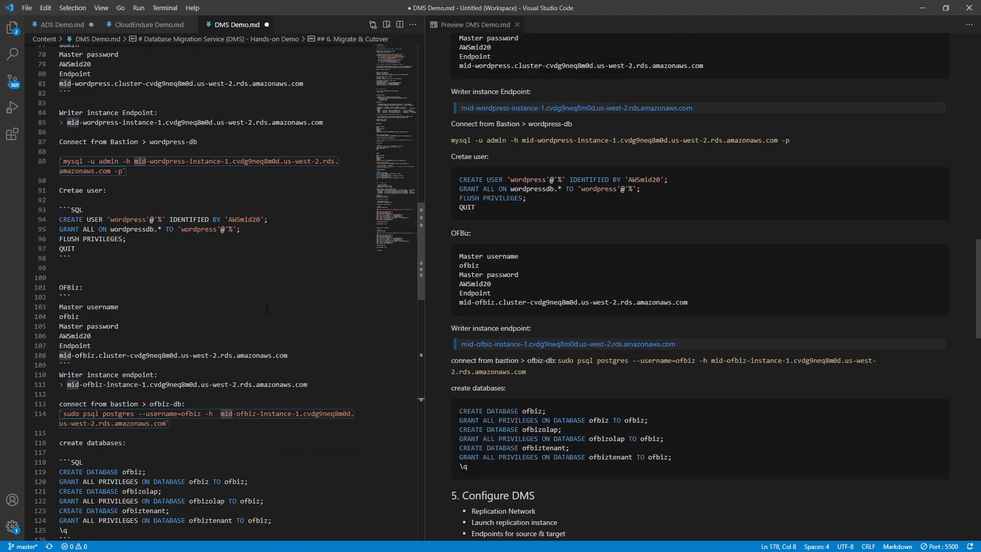
{"action": "left_click", "coordinate": [688, 346]}
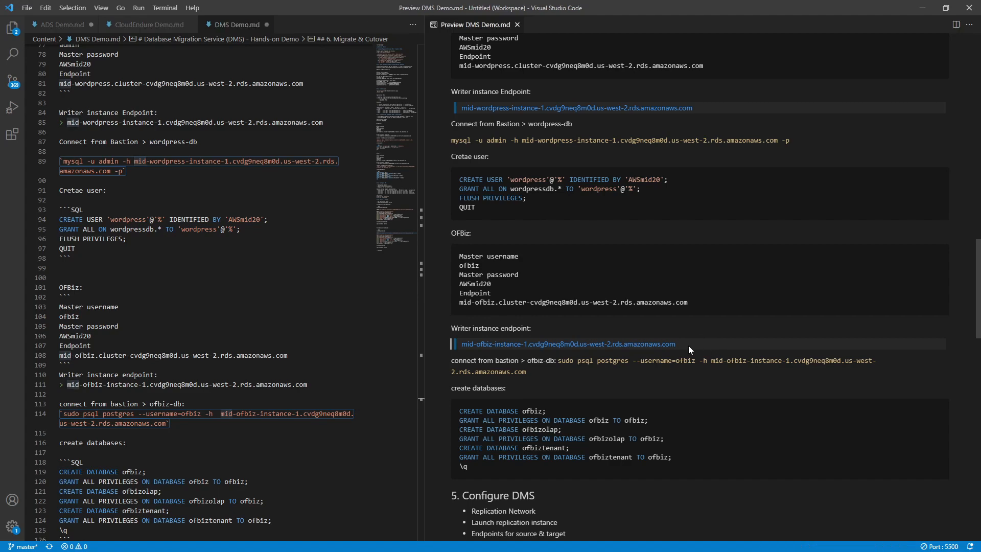
{"action": "left_click_drag", "start_coordinate": [688, 346], "coordinate": [463, 345]}
{"action": "key", "text": "ctrl+c"}
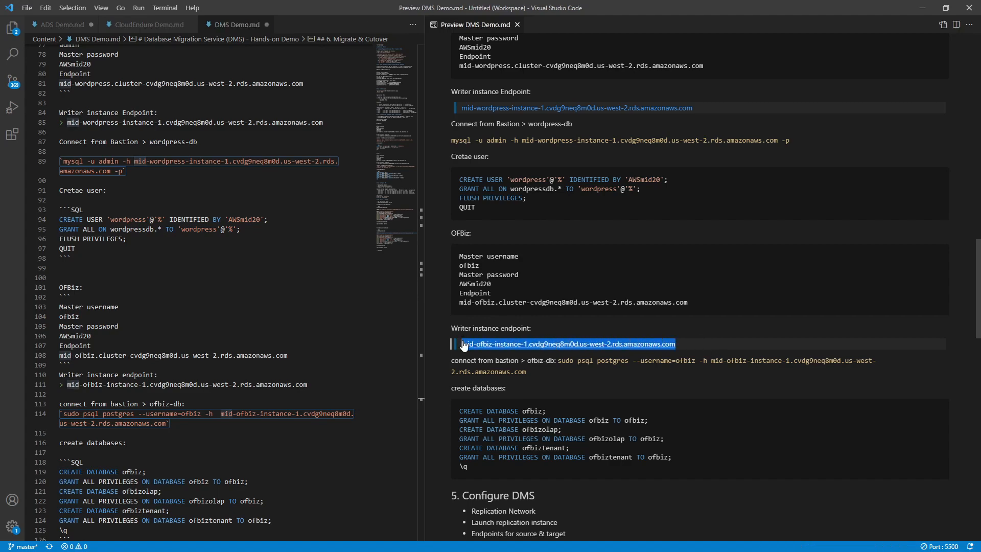
{"action": "scroll", "coordinate": [194, 376], "scroll_direction": "down", "scroll_amount": 20}
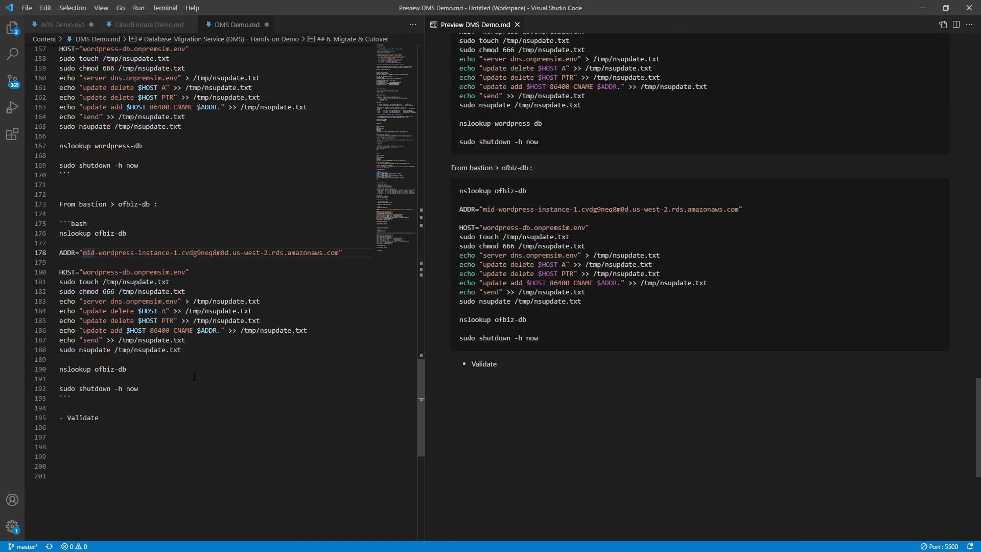
{"action": "scroll", "coordinate": [195, 376], "scroll_direction": "up", "scroll_amount": 3}
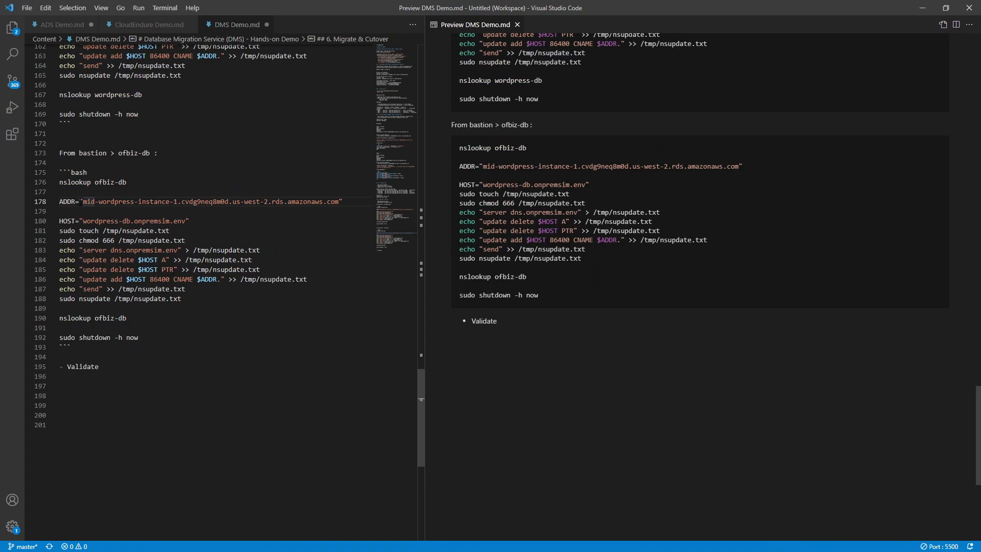
{"action": "mouse_move", "coordinate": [80, 202]}
{"action": "left_mouse_down"}
{"action": "mouse_move", "coordinate": [341, 207]}
{"action": "mouse_move", "coordinate": [84, 204]}
{"action": "left_mouse_up"}
{"action": "left_click", "coordinate": [341, 207]}
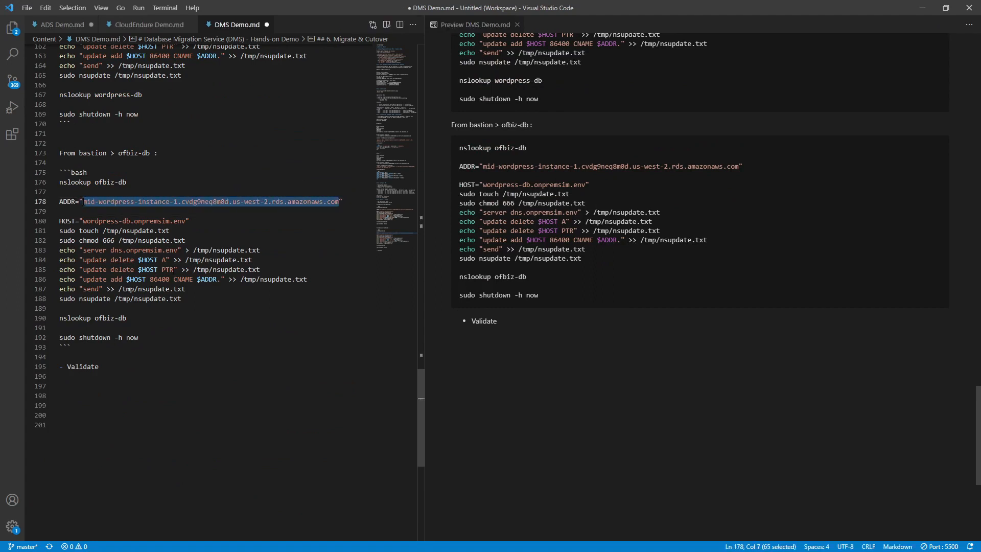
{"action": "key", "text": "ctrl+v"}
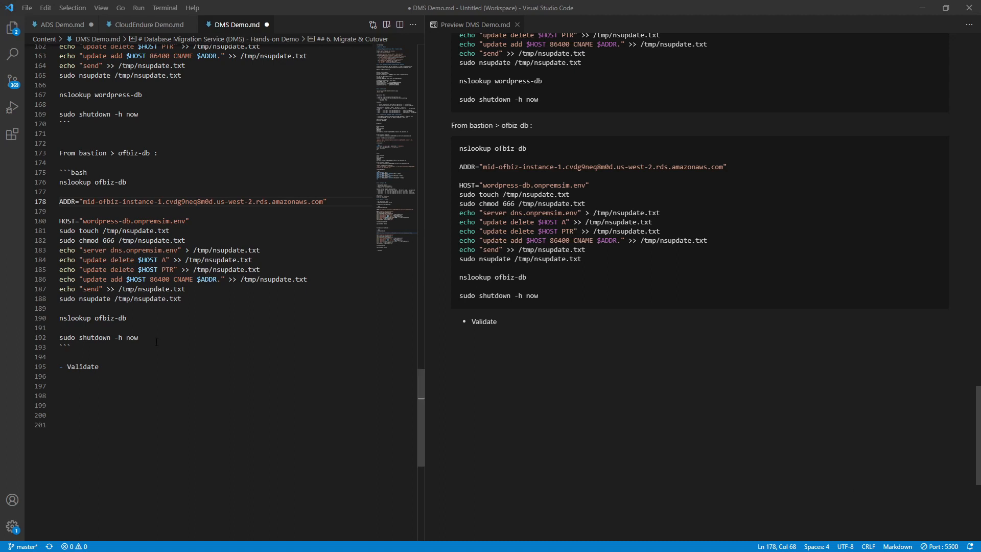
- Save DMS Demo.md and copy the ofbiz-db command block
{"action": "left_click_drag", "start_coordinate": [139, 337], "coordinate": [0, 183]}
{"action": "key", "text": "ctrl+c"}
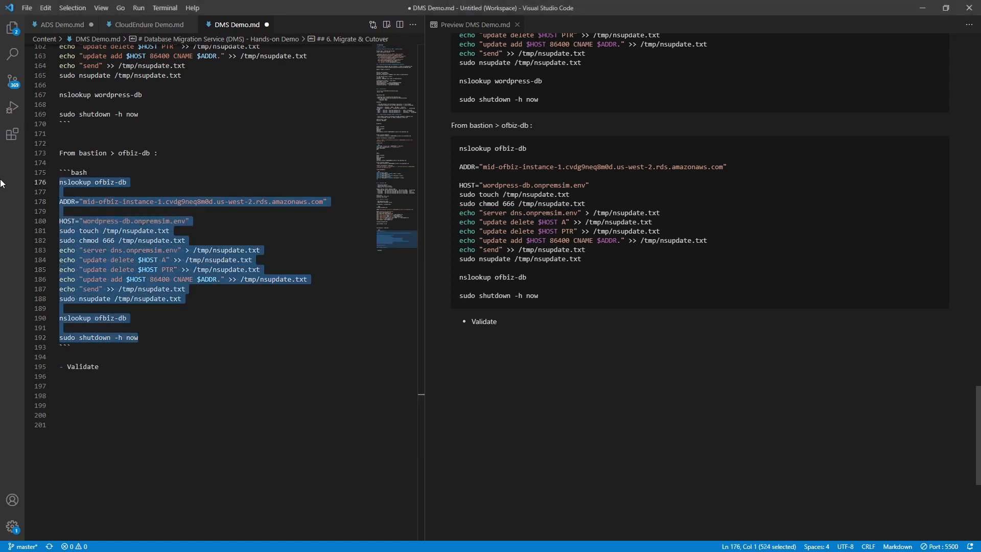
{"action": "key", "text": "ctrl+s"}
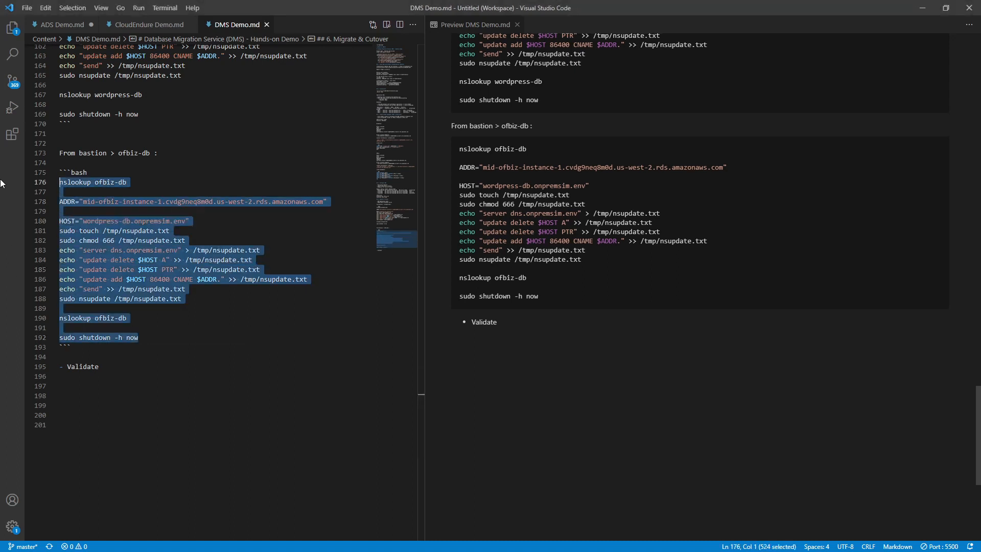
{"action": "key", "text": "alt+Tab"}
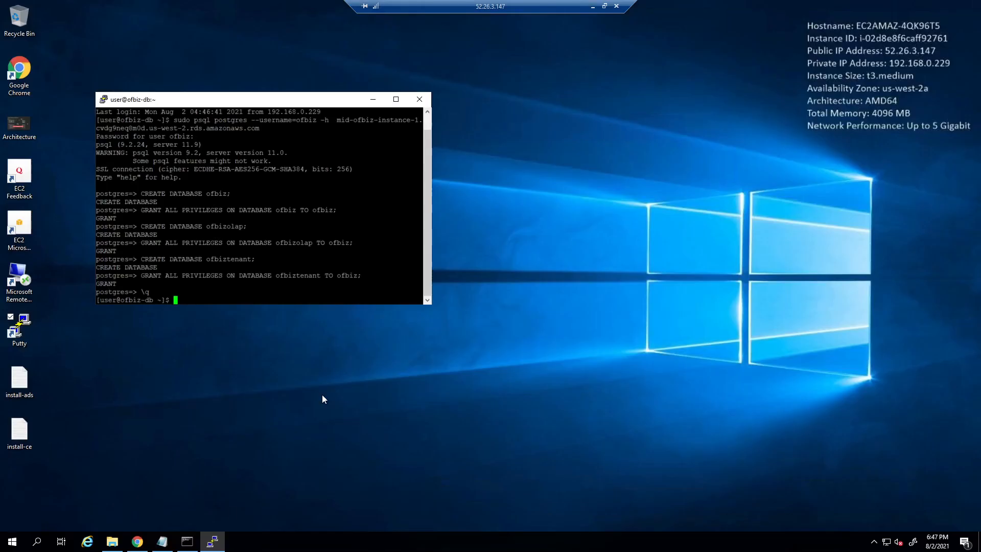
- Append the ofbiz-db command block to the Notepad notes
{"action": "left_click", "coordinate": [158, 543]}
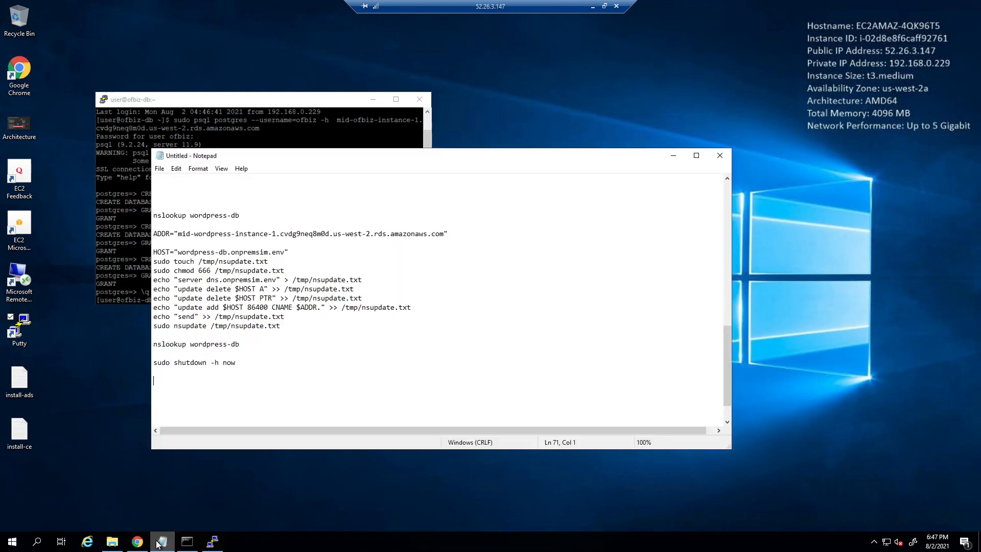
{"action": "key", "text": "Return"}
{"action": "key", "text": "Return"}
{"action": "key", "text": "Return"}
{"action": "key", "text": "Return"}
{"action": "key", "text": "Return"}
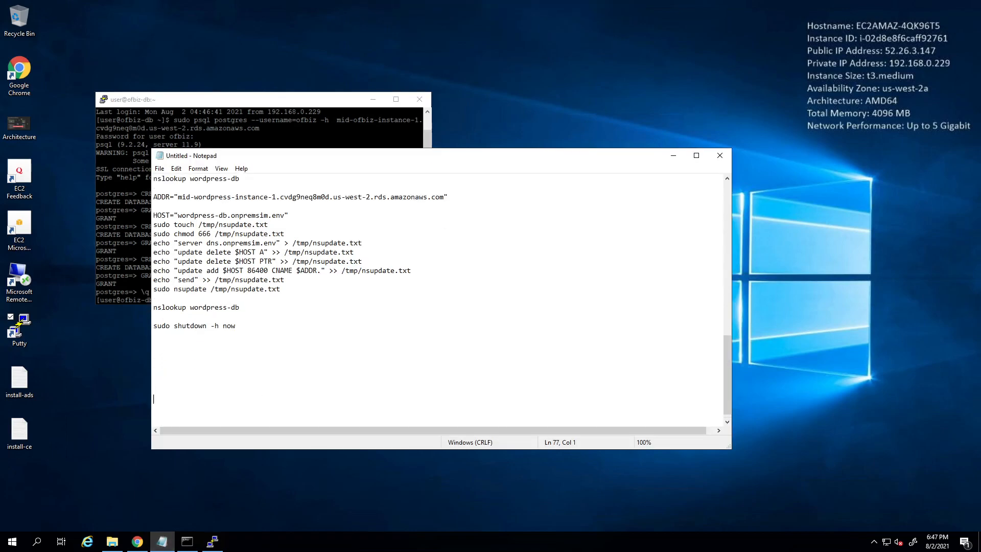
{"action": "key", "text": "ctrl+v"}
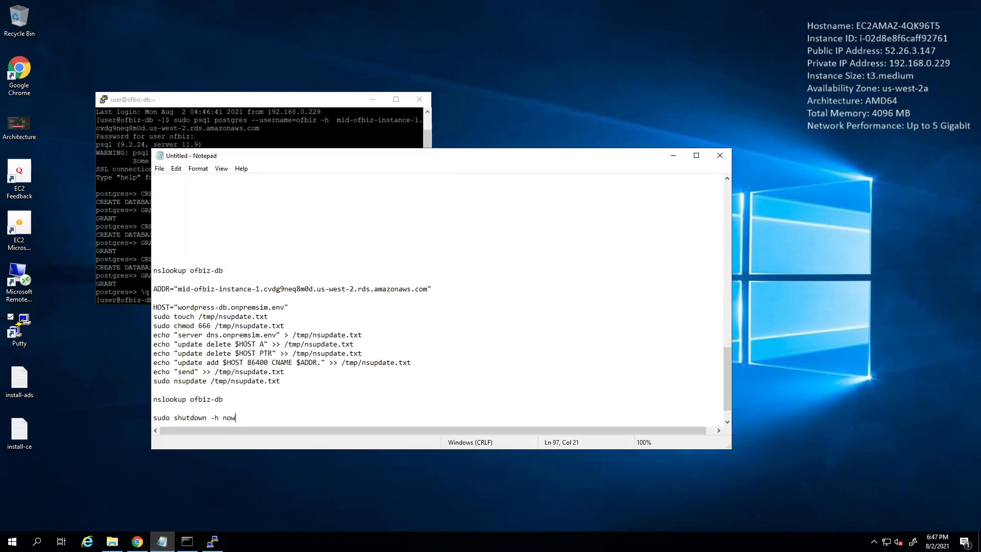
{"action": "scroll", "coordinate": [273, 310], "scroll_direction": "down", "scroll_amount": 1}
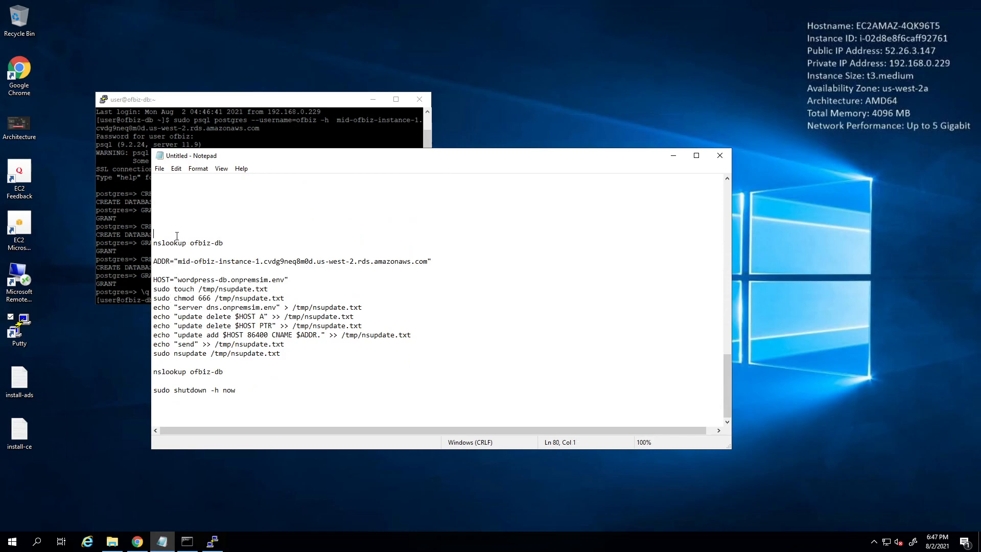
- Look up ofbiz-db in the ofbiz-db PuTTY session before the update
{"action": "key", "text": "Down"}
{"action": "key", "text": "shift+End"}
{"action": "key", "text": "ctrl+c"}
{"action": "left_click", "coordinate": [167, 134]}
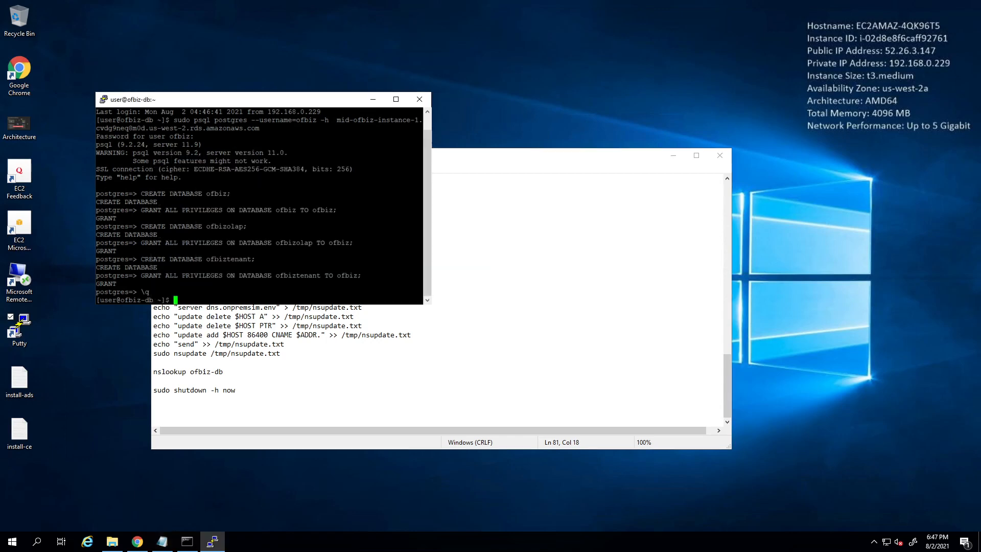
{"action": "right_click", "coordinate": [167, 134]}
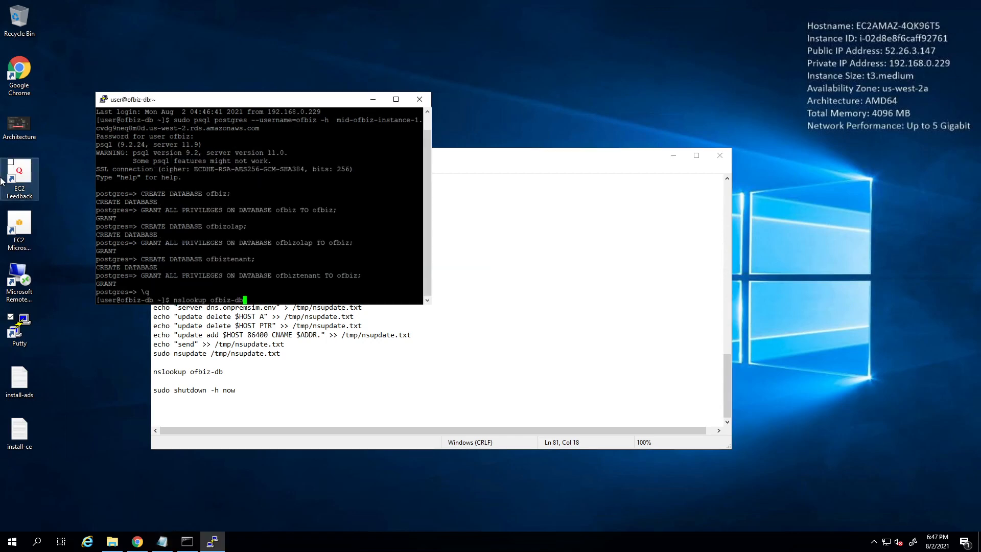
{"action": "key", "text": "Return"}
- Paste and run the ADDR, HOST and nsupdate commands in the ofbiz-db terminal
{"action": "left_click", "coordinate": [335, 359]}
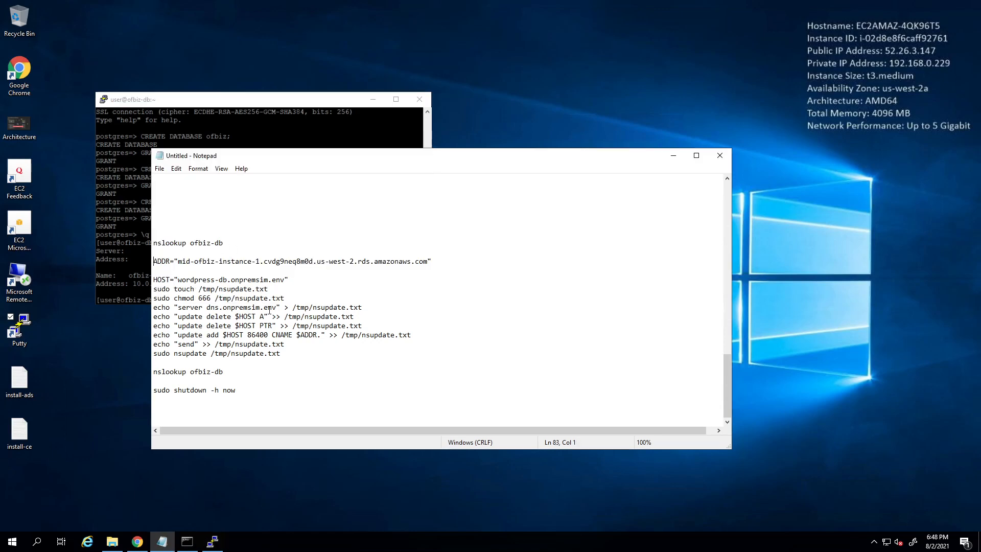
{"action": "left_click_drag", "start_coordinate": [153, 261], "coordinate": [311, 362]}
{"action": "key", "text": "ctrl+c"}
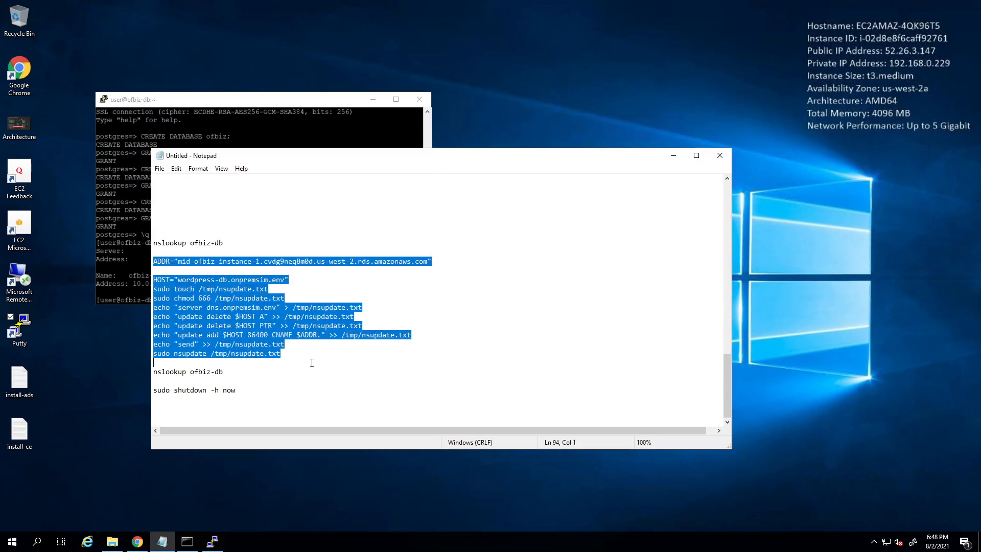
{"action": "key", "text": "alt+Tab"}
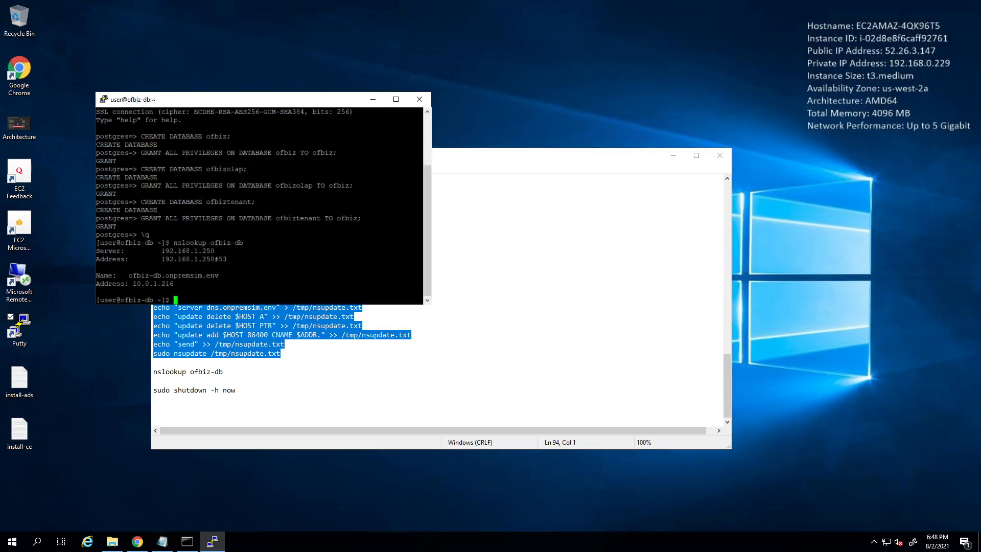
{"action": "key", "text": "shift+Insert"}
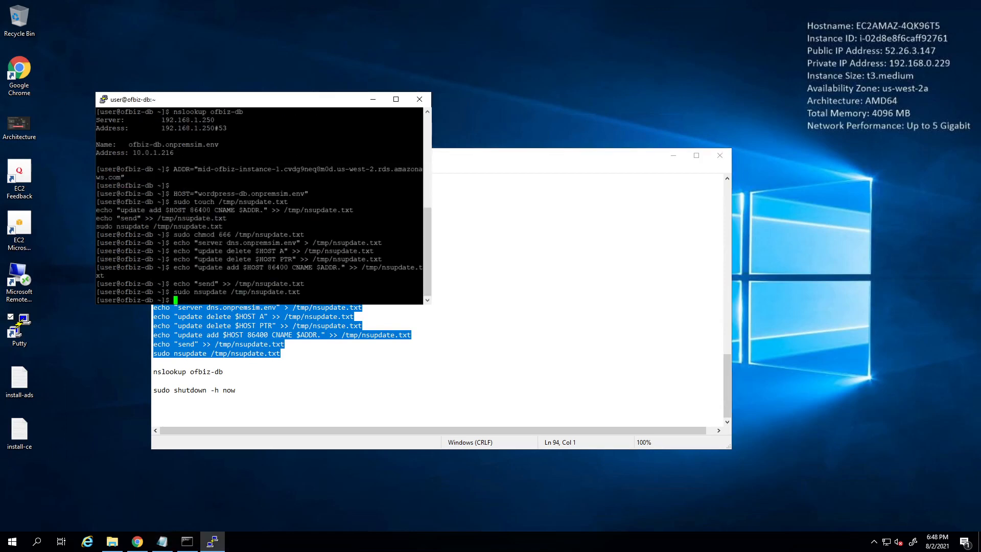
- Rerun nslookup ofbiz-db to check the update; it still resolves to 10.0.1.216
{"action": "left_click", "coordinate": [291, 373]}
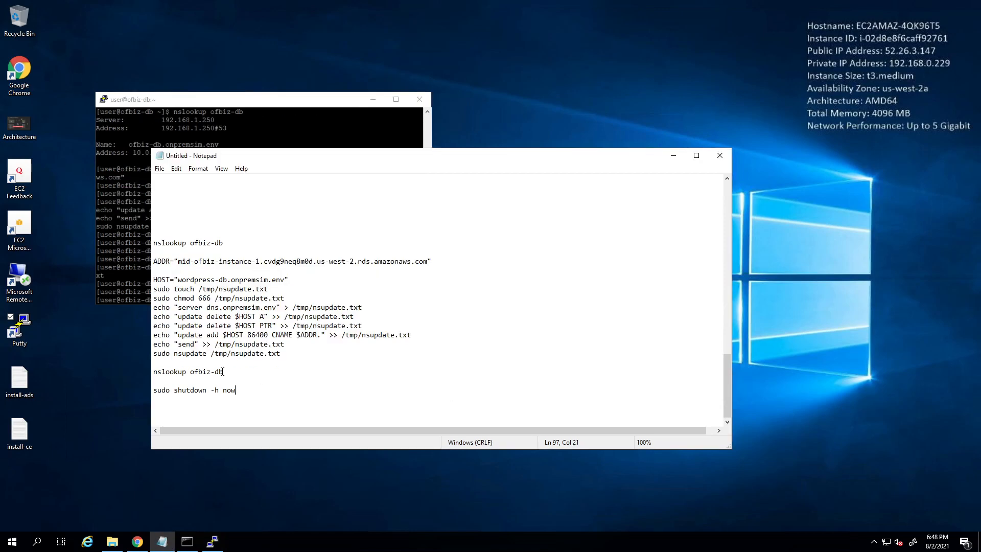
{"action": "left_click_drag", "start_coordinate": [292, 373], "coordinate": [140, 371]}
{"action": "key", "text": "ctrl+c"}
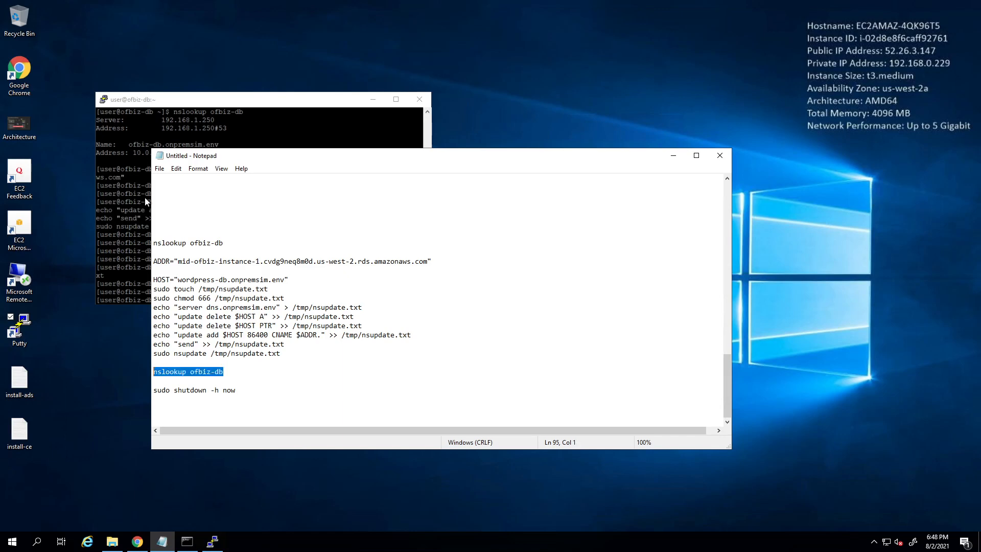
{"action": "key", "text": "alt+Tab"}
{"action": "key", "text": "shift+Insert"}
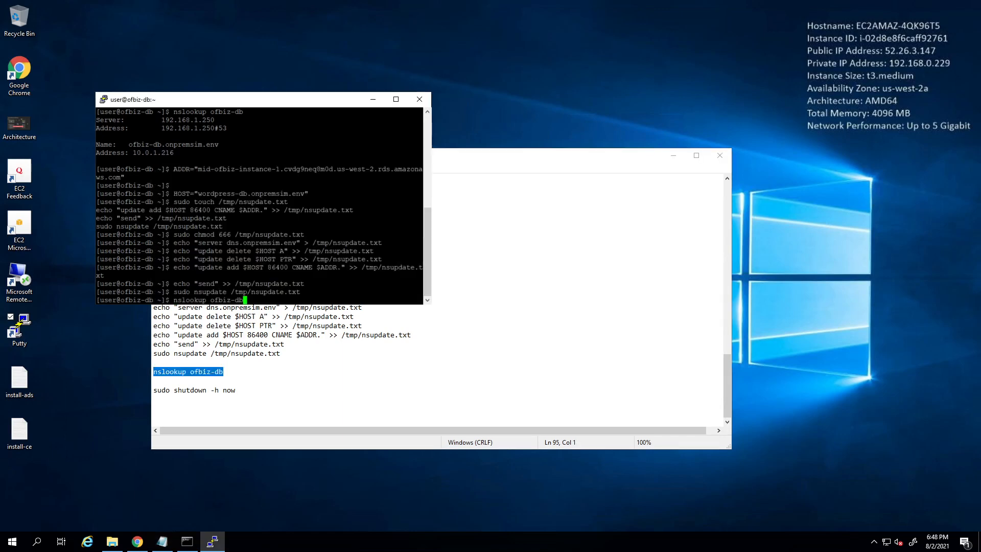
{"action": "key", "text": "Return"}
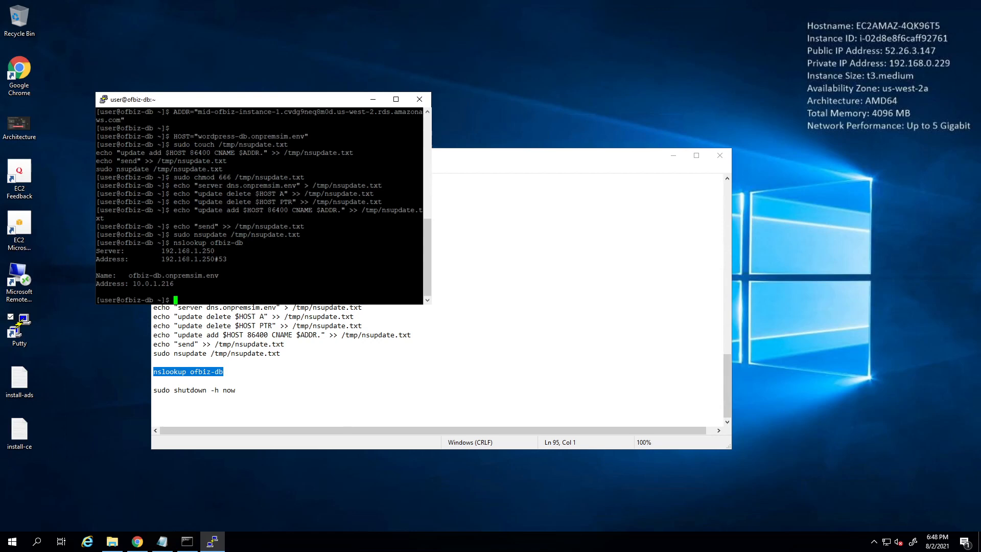
- Change the ofbiz block's HOST value from wordpress-db to ofbiz-db.onpremsim.env
{"action": "left_click", "coordinate": [225, 371]}
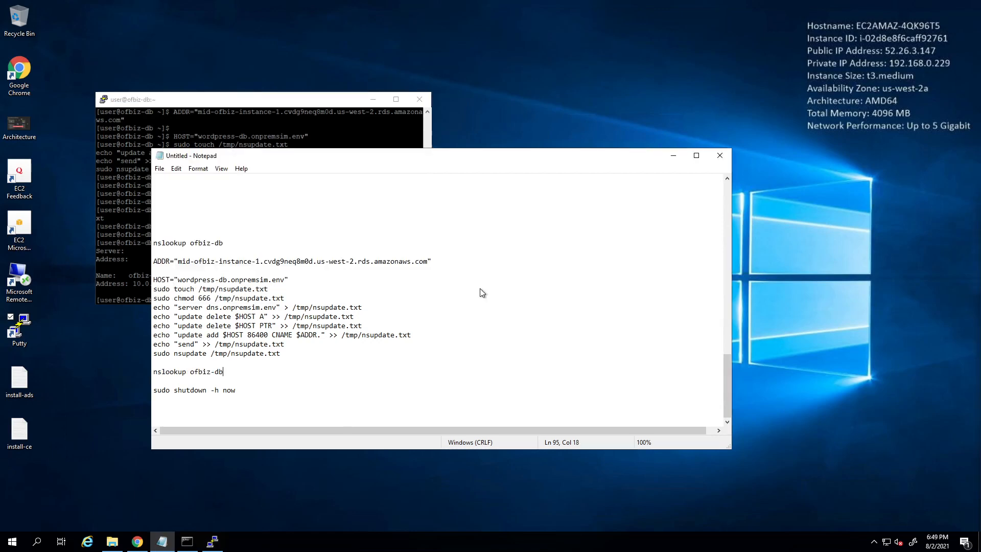
{"action": "left_click_drag", "start_coordinate": [178, 279], "coordinate": [227, 282]}
{"action": "double_click", "coordinate": [199, 280]}
{"action": "left_click", "coordinate": [198, 281]}
{"action": "left_click_drag", "start_coordinate": [215, 279], "coordinate": [179, 279]}
{"action": "type", "text": "ofbiz"}
{"action": "double_click", "coordinate": [187, 280]}
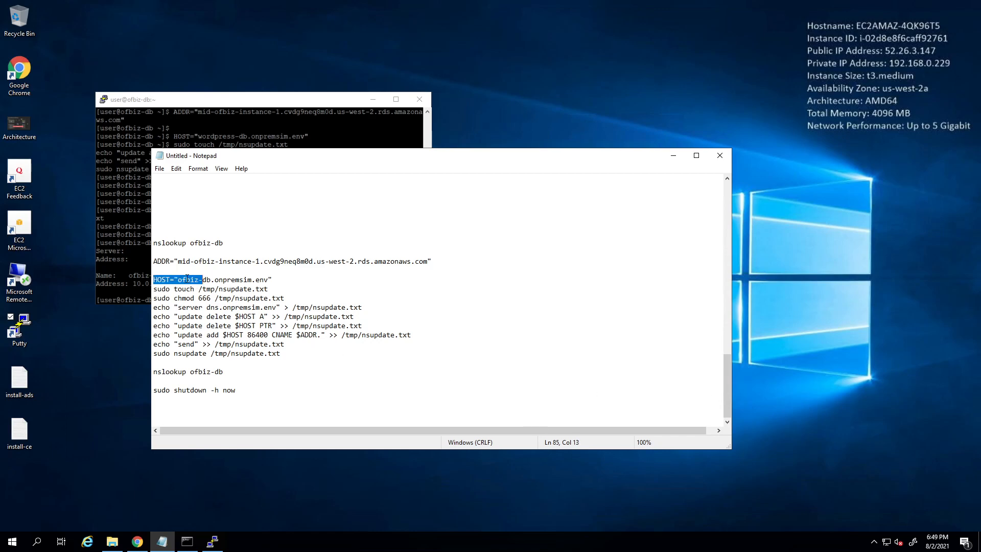
{"action": "left_click", "coordinate": [190, 279]}
- Select the wordpress-db block from ADDR through sudo nsupdate
{"action": "scroll", "coordinate": [214, 300], "scroll_direction": "up", "scroll_amount": 1}
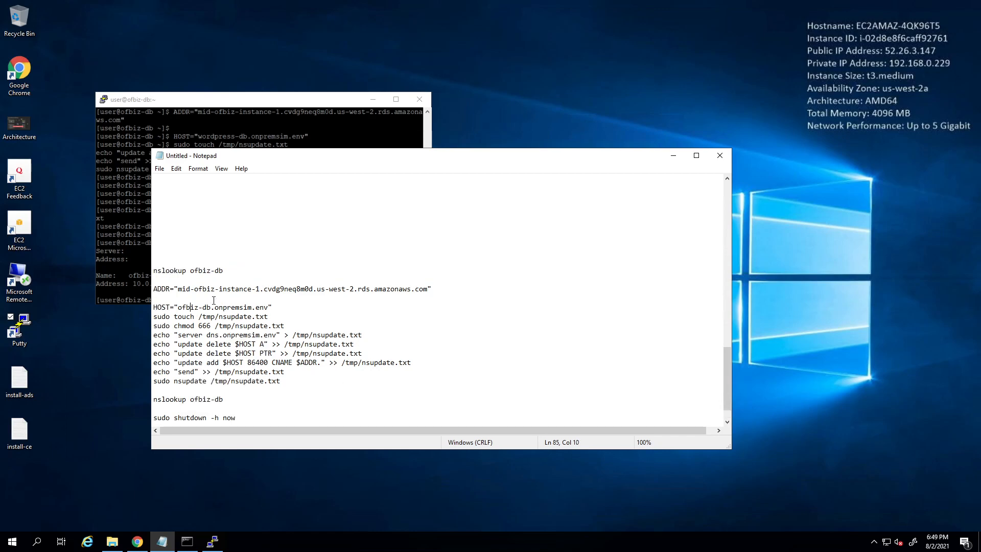
{"action": "scroll", "coordinate": [214, 300], "scroll_direction": "up", "scroll_amount": 7}
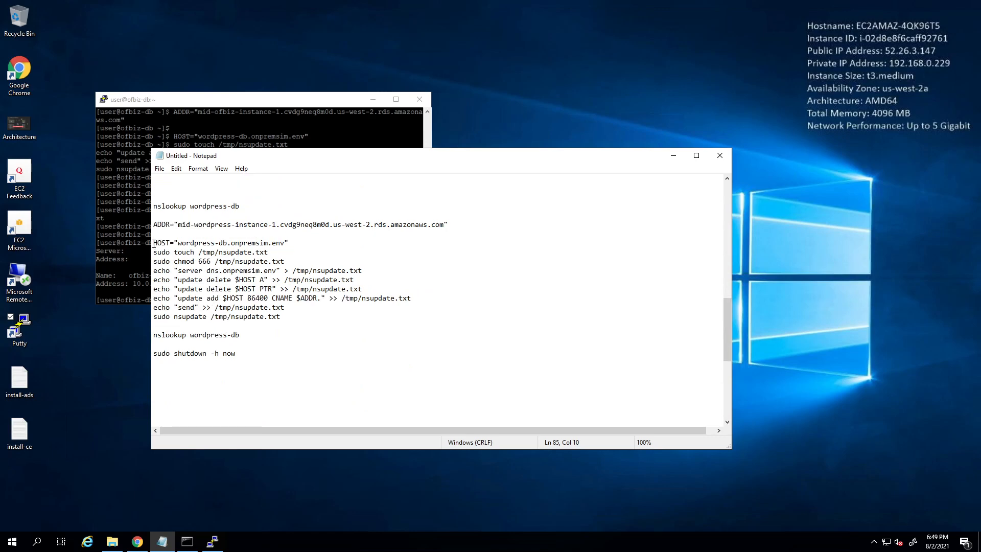
{"action": "left_click_drag", "start_coordinate": [153, 243], "coordinate": [224, 275]}
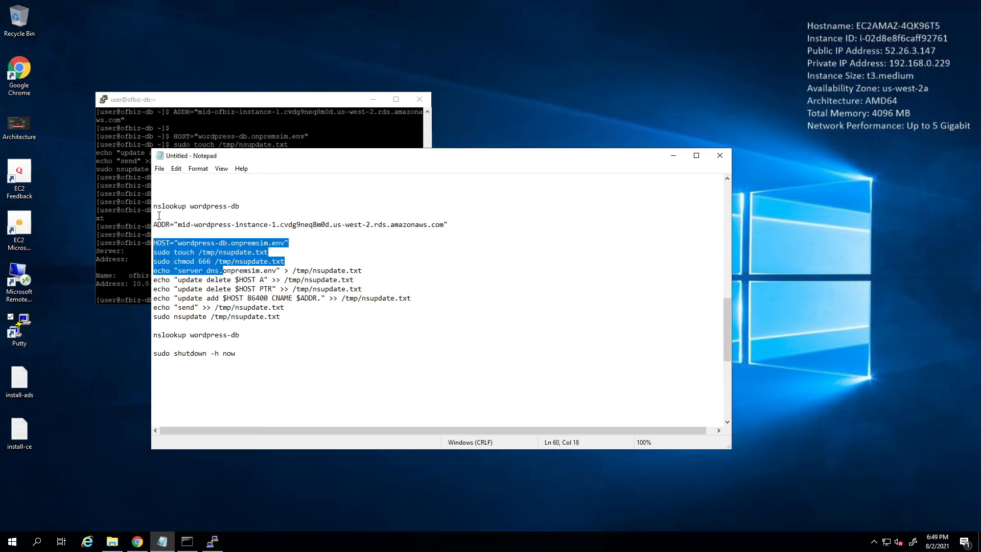
{"action": "left_click_drag", "start_coordinate": [154, 224], "coordinate": [300, 315]}
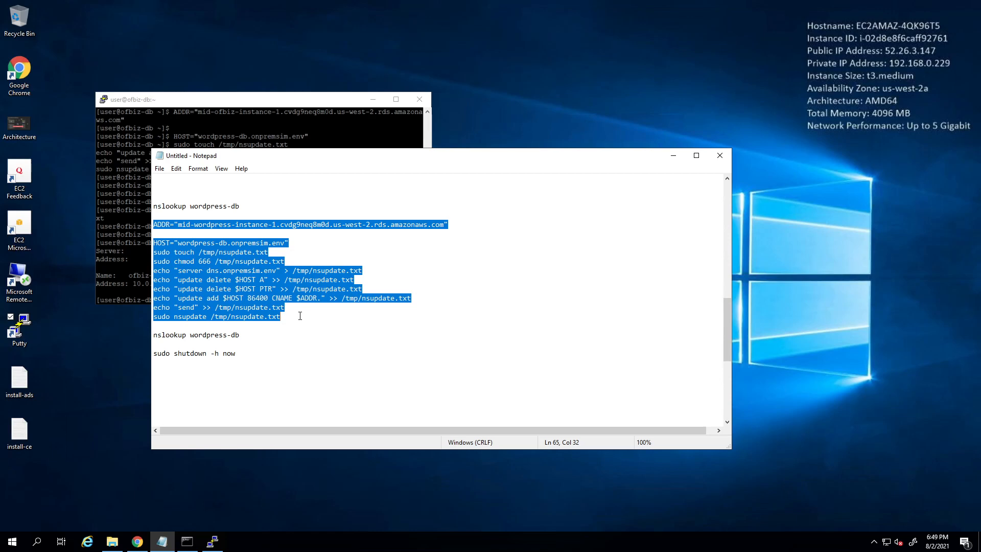
- Run the nsupdate commands that repoint wordpress-db and ofbiz-db to Aurora
{"action": "left_click", "coordinate": [169, 100]}
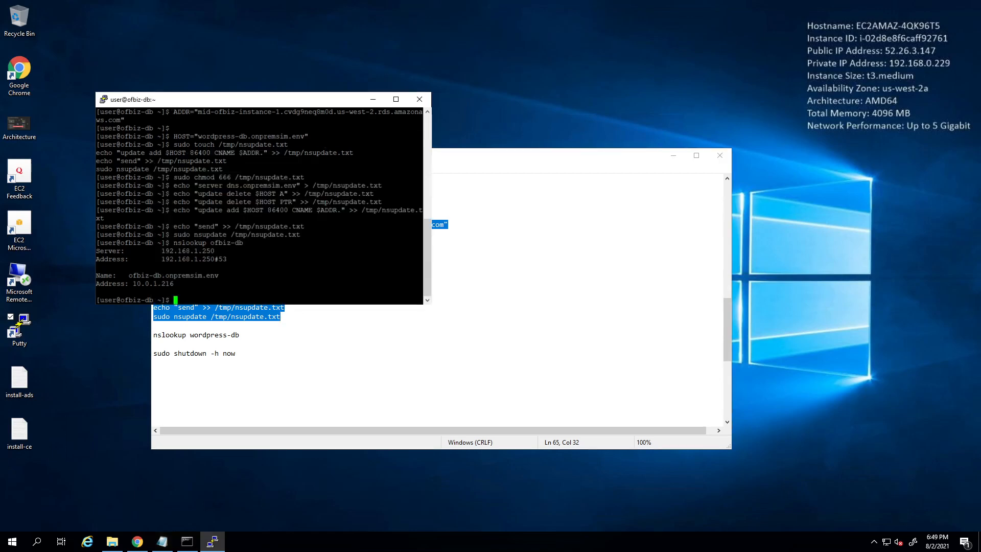
{"action": "type", "text": "ADDR=\"mid-wordpress-instance-1.cvdg9neq8m0d.us-west-2.rds.amazonaws.com\"  HOST=\"wordpress-db.onpremsim.env\" sudo touch /tmp/nsupdate.txt sudo chmod 666 /tmp/nsupdate.txt echo \"server dns.onpremsim.env\" > /tmp/nsupdate.txt echo \"update delete $HOST A\" >> /tmp/nsupdate.txt echo \"update delete $HOST PTR\" >> /tmp/nsupdate.txt echo \"update add $HOST 86400 CNAME $ADDR.\" >> /tmp/nsupdate.txt echo \"send\" >> /tmp/nsupdate.txt sudo nsupdate /tmp/nsupdate.txt"}
{"action": "key", "text": "Return"}
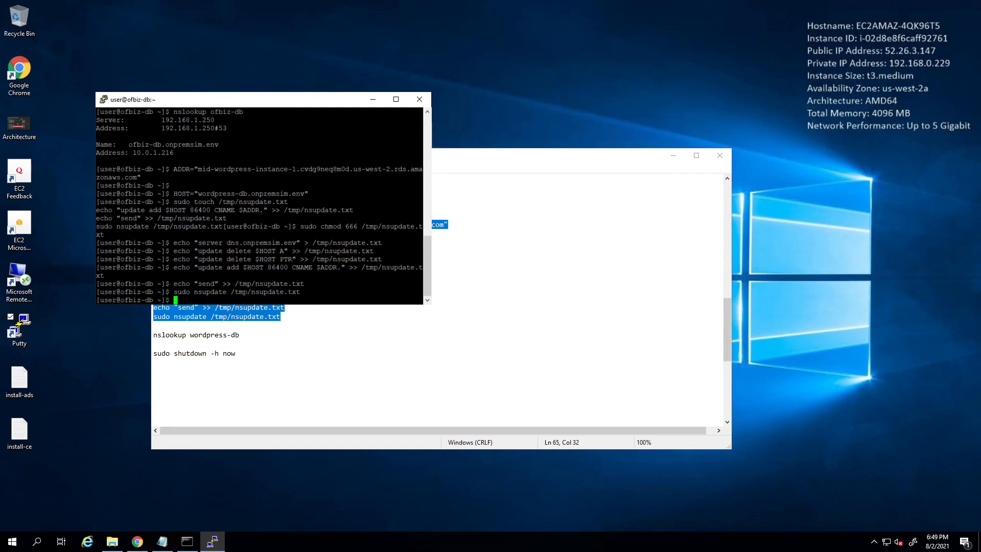
{"action": "left_click", "coordinate": [308, 352]}
{"action": "scroll", "coordinate": [306, 351], "scroll_direction": "down", "scroll_amount": 6}
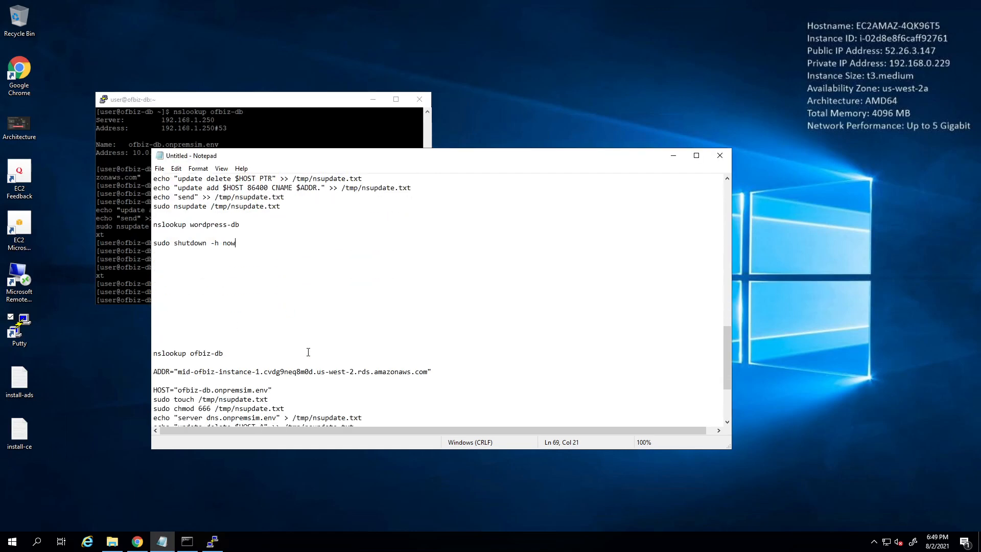
{"action": "scroll", "coordinate": [174, 327], "scroll_direction": "down", "scroll_amount": 2}
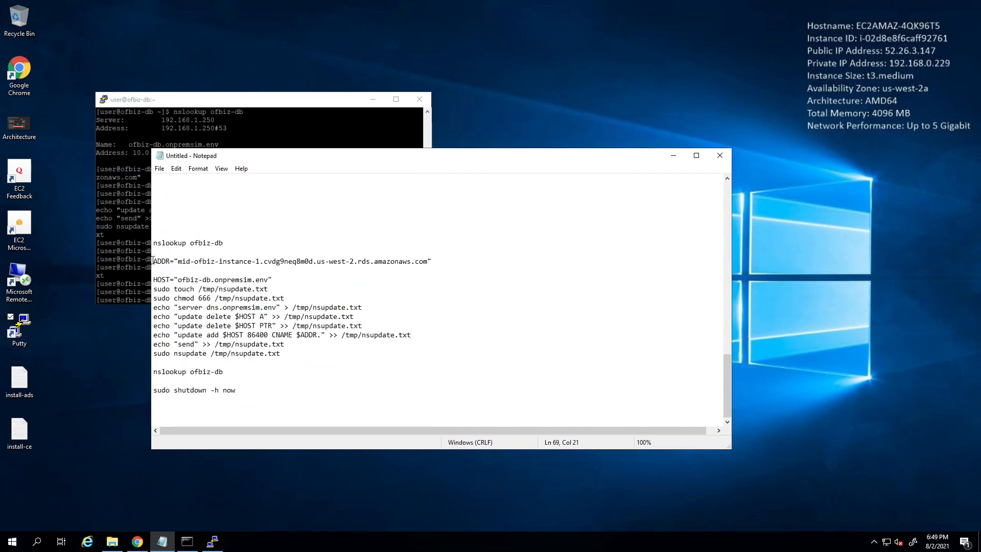
{"action": "left_click_drag", "start_coordinate": [152, 261], "coordinate": [306, 352]}
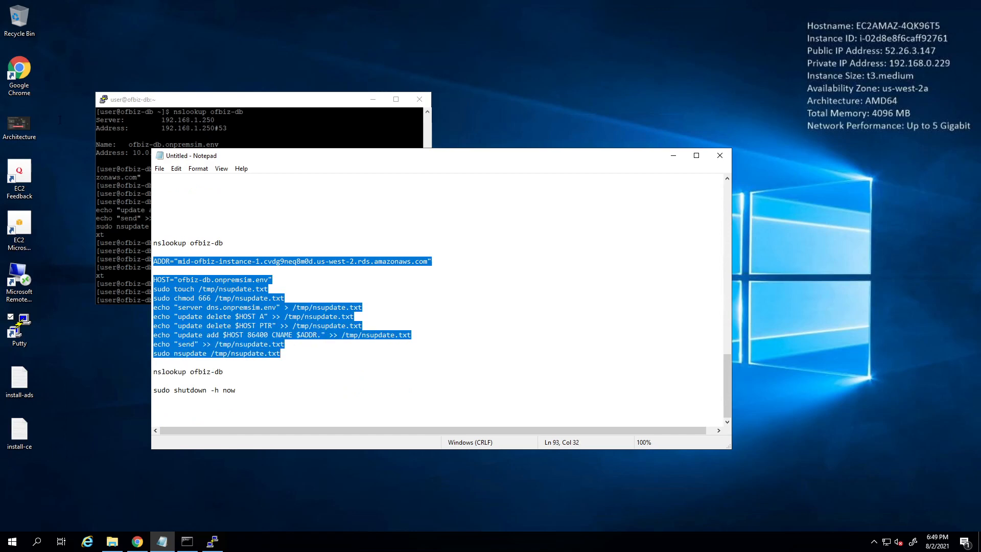
{"action": "key", "text": "alt+Tab"}
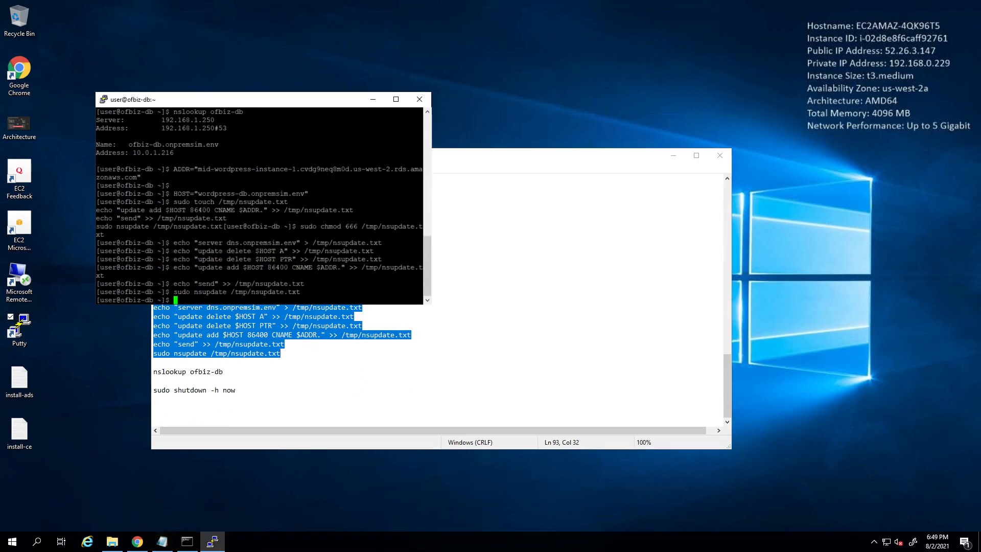
{"action": "type", "text": "ADDR=\"mid-ofbiz-instance-1.cvdg9neq8m0d.us-west-2.rds.amazonaws.com\"  HOST=\"ofbiz-db.onpremsim.env\" sudo touch /tmp/nsupdate.txt sudo chmod 666 /tmp/nsupdate.txt"}
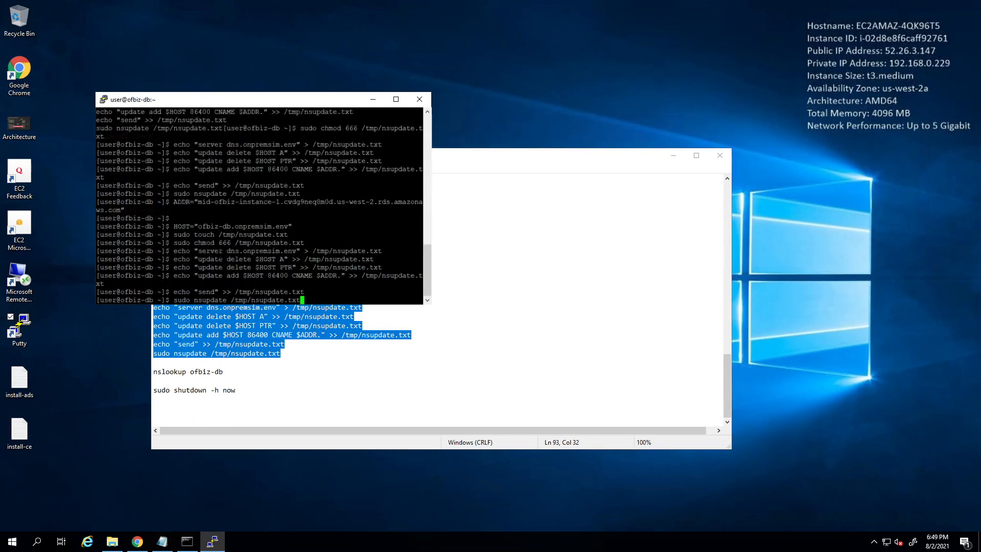
{"action": "key", "text": "Return"}
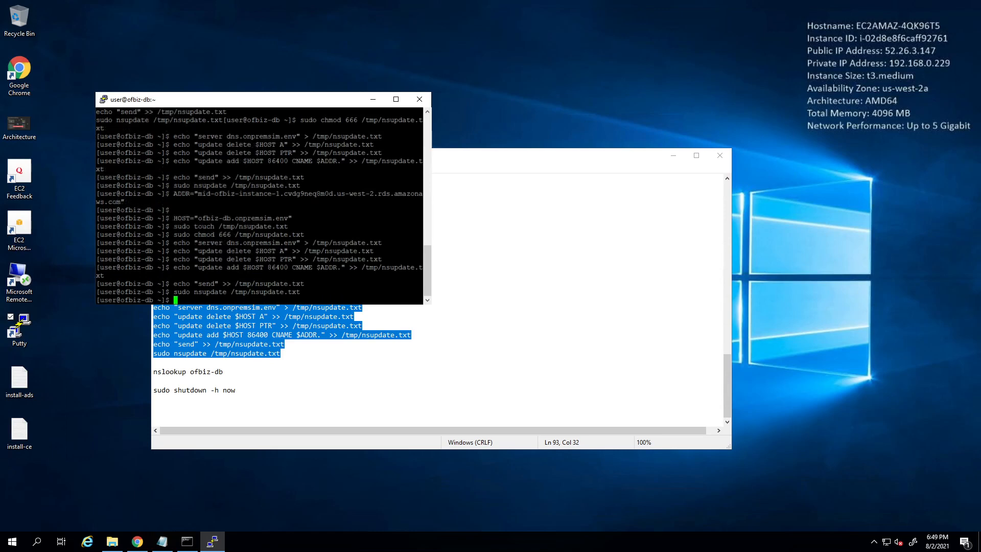
- Look up ofbiz-db and confirm it resolves to the Aurora endpoint at 10.0.1.167
{"action": "left_click", "coordinate": [331, 386]}
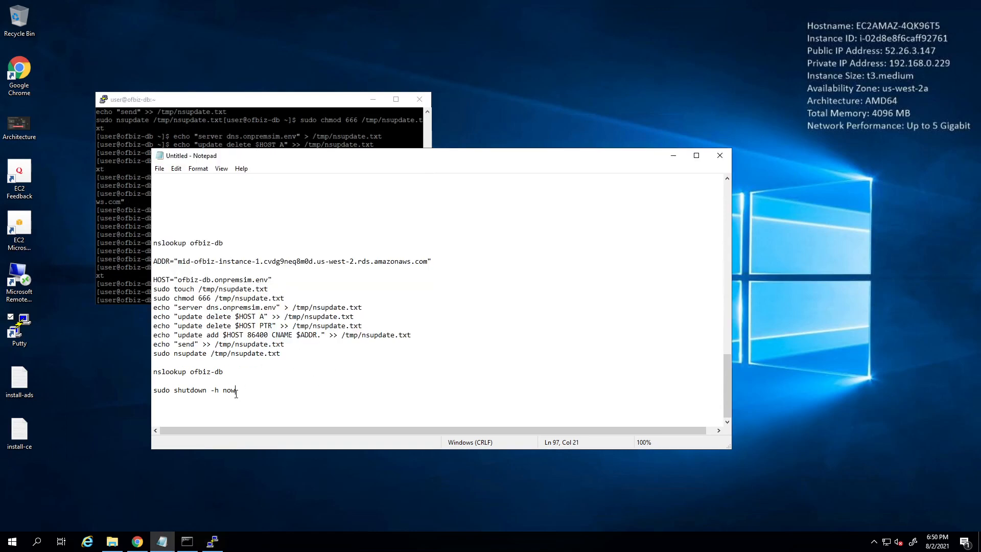
{"action": "left_click_drag", "start_coordinate": [225, 371], "coordinate": [126, 369]}
{"action": "key", "text": "ctrl+c"}
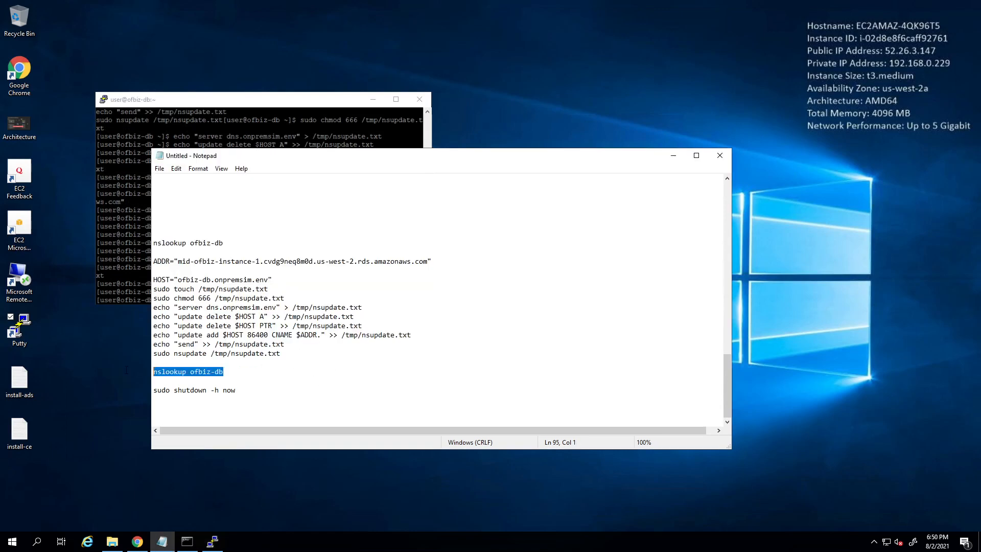
{"action": "left_click", "coordinate": [130, 181]}
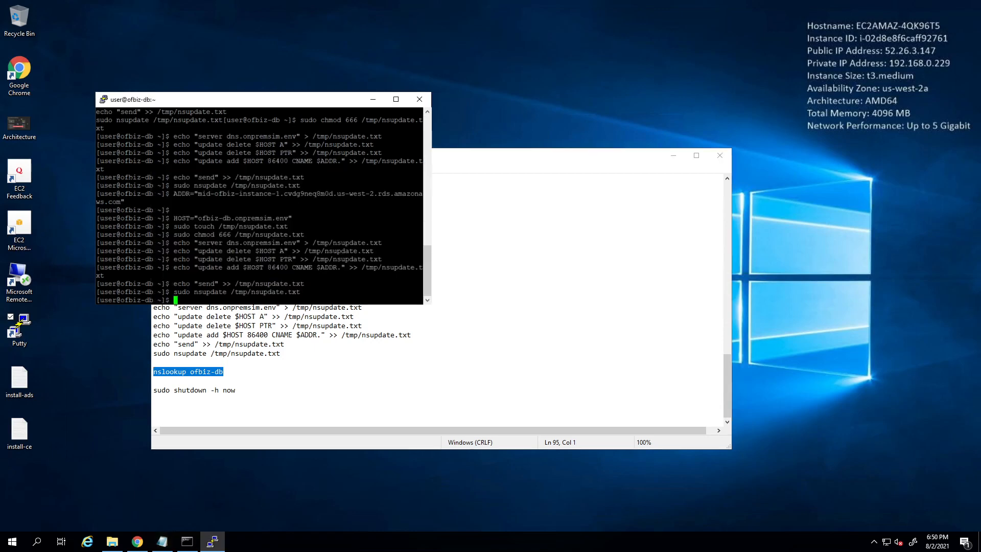
{"action": "right_click", "coordinate": [130, 181]}
{"action": "key", "text": "Return"}
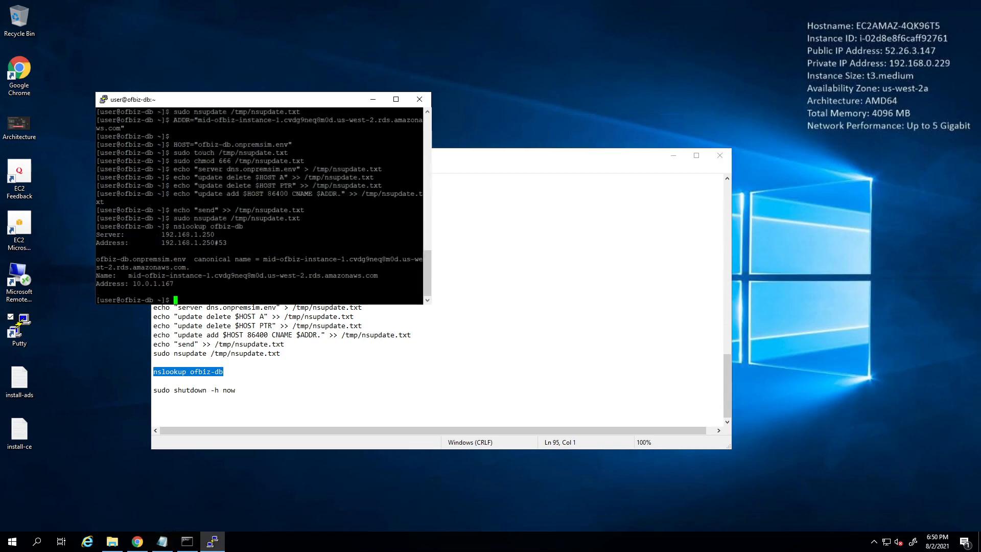
{"action": "left_click_drag", "start_coordinate": [128, 275], "coordinate": [214, 279]}
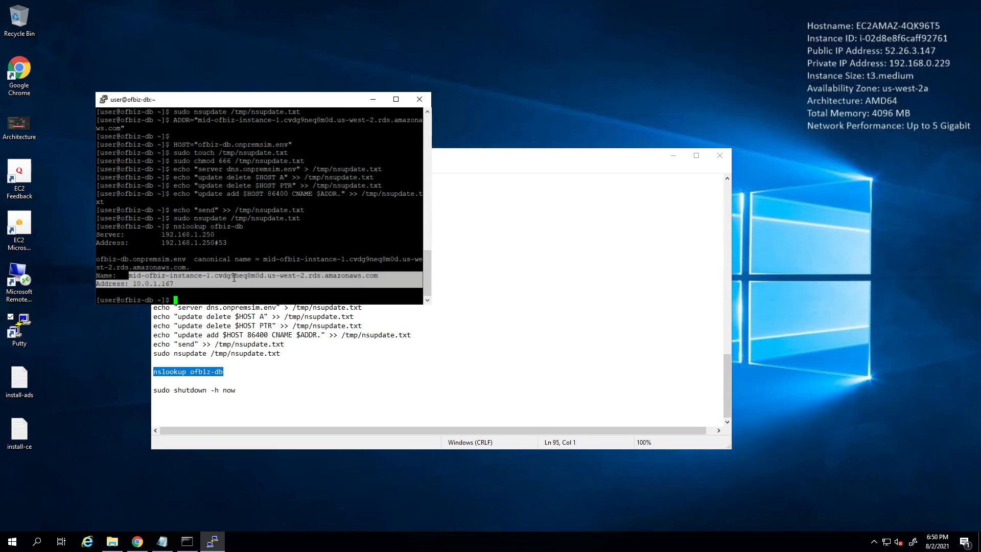
{"action": "left_click", "coordinate": [234, 278]}
- Look up wordpress-db and confirm it resolves to the WordPress Aurora endpoint
{"action": "left_click", "coordinate": [280, 381]}
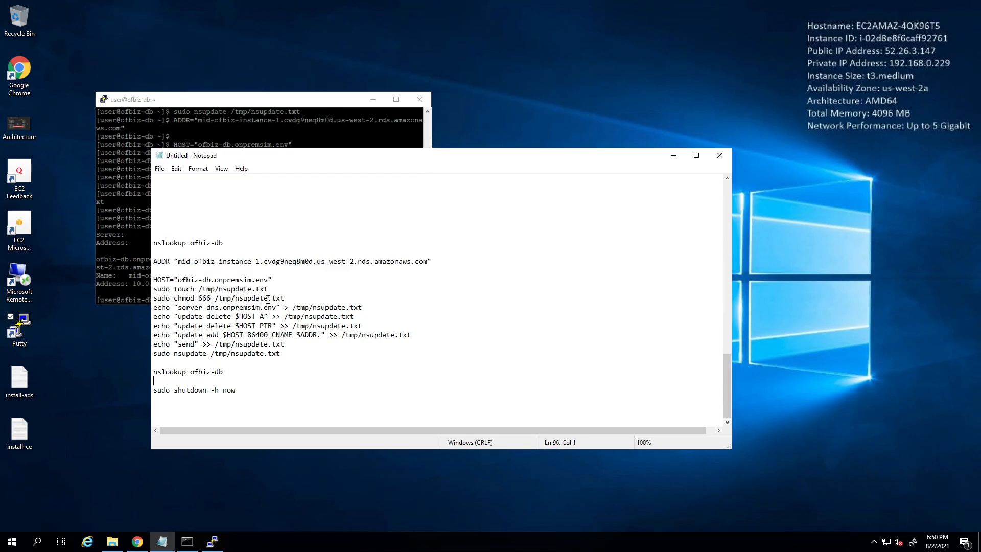
{"action": "scroll", "coordinate": [245, 273], "scroll_direction": "up", "scroll_amount": 4}
{"action": "left_click_drag", "start_coordinate": [241, 225], "coordinate": [153, 225]}
{"action": "key", "text": "ctrl+c"}
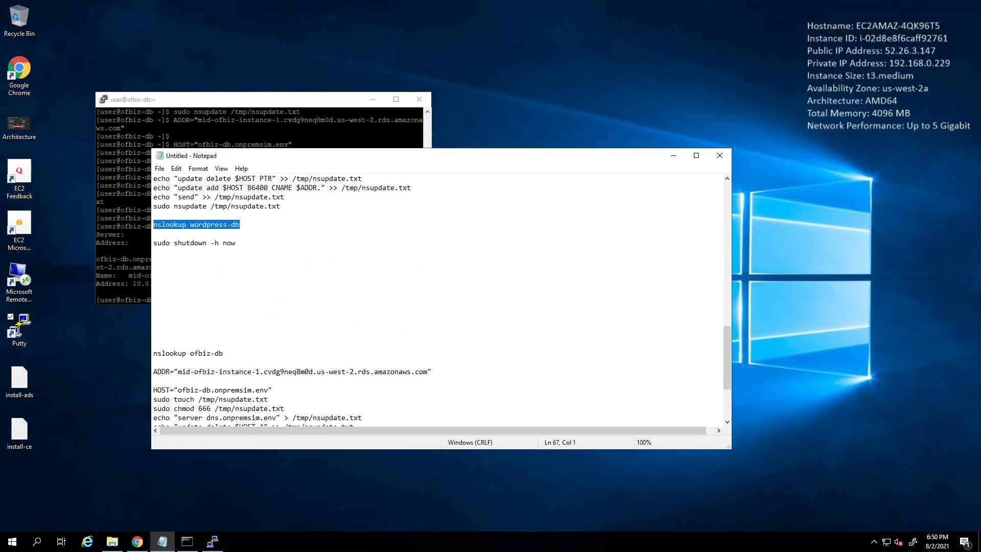
{"action": "left_click", "coordinate": [112, 181]}
{"action": "right_click", "coordinate": [113, 181]}
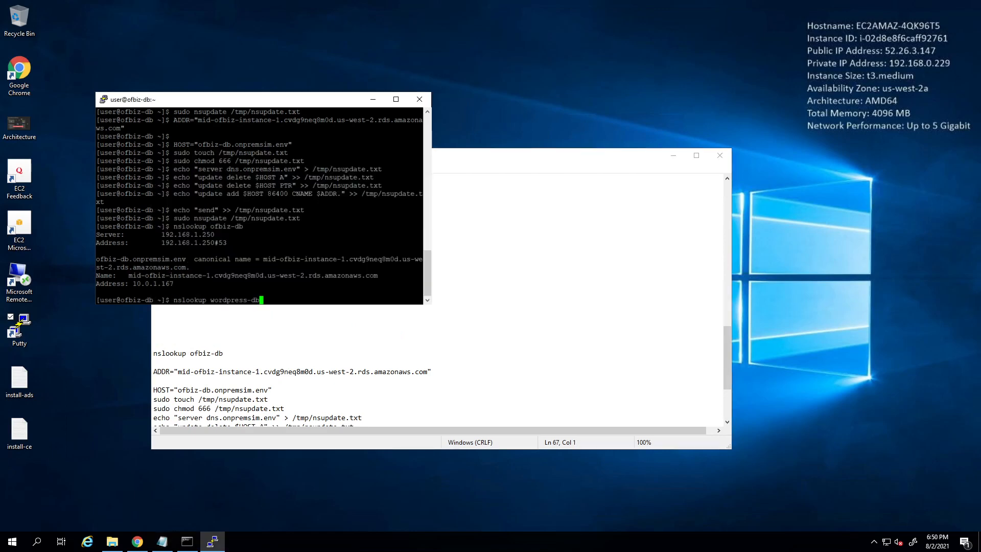
{"action": "key", "text": "Return"}
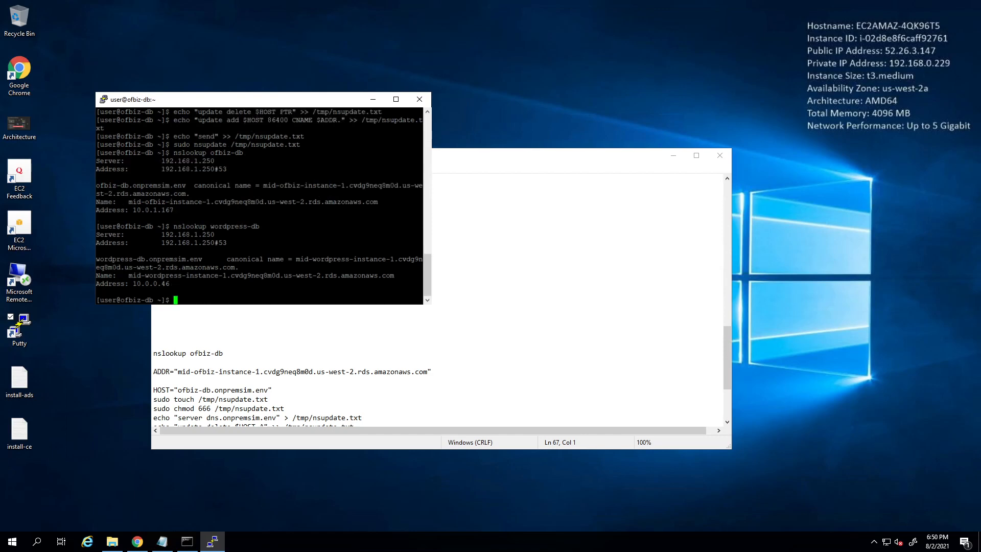
{"action": "left_click_drag", "start_coordinate": [128, 276], "coordinate": [197, 276]}
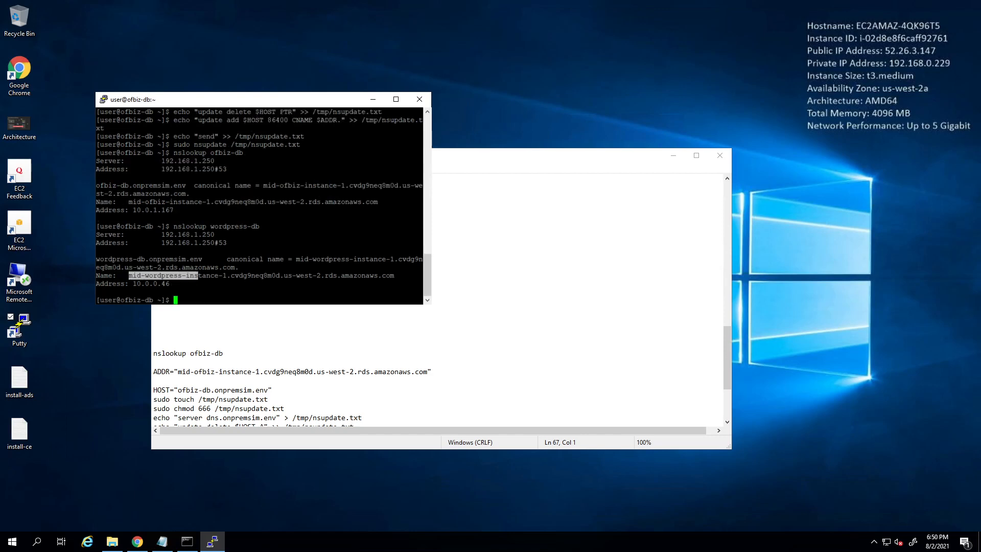
{"action": "scroll", "coordinate": [255, 393], "scroll_direction": "down", "scroll_amount": 4}
- Shut down the ofbiz-db host with sudo shutdown -h now and dismiss the connection-lost error
{"action": "left_click", "coordinate": [255, 399]}
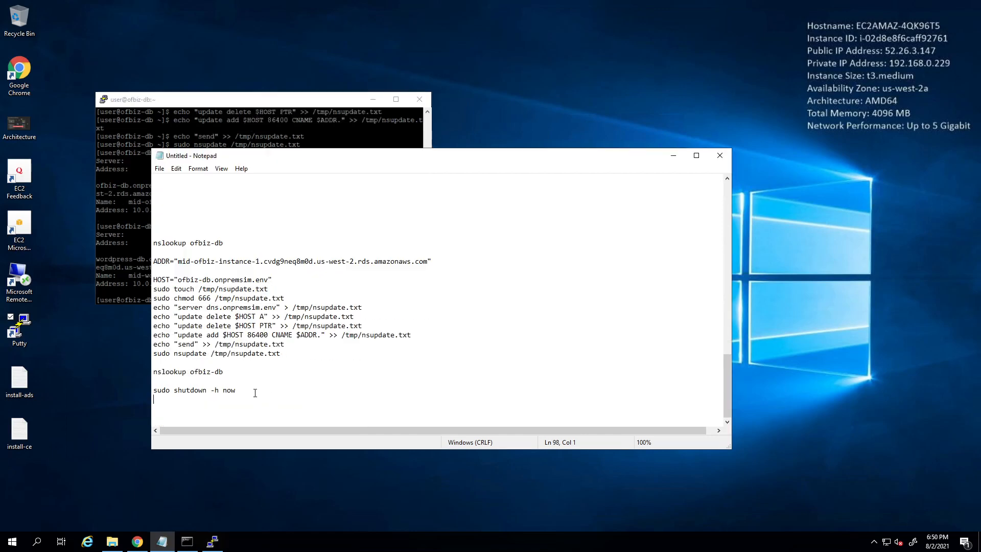
{"action": "key", "text": "shift+Home"}
{"action": "key", "text": "ctrl+c"}
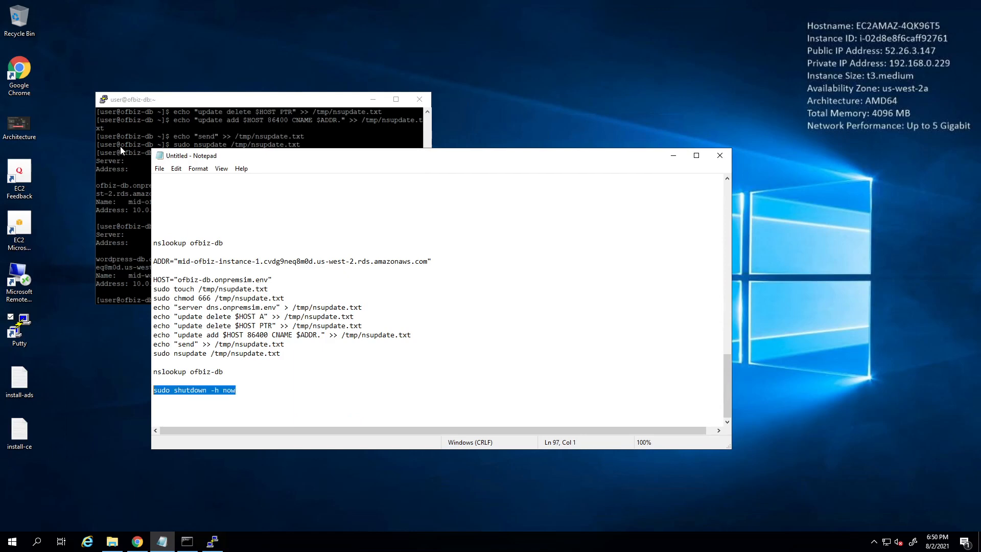
{"action": "key", "text": "alt+Tab"}
{"action": "key", "text": "shift+Insert"}
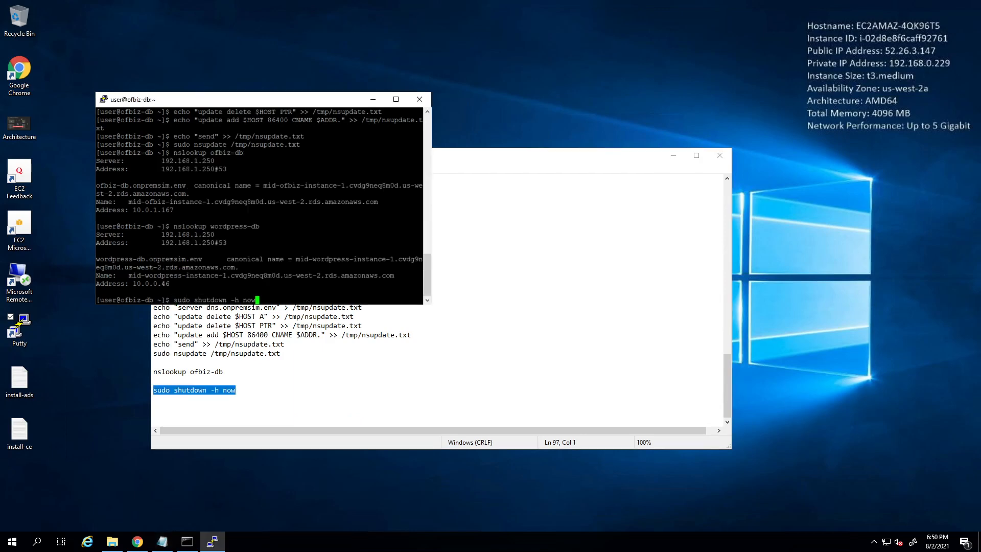
{"action": "key", "text": "Return"}
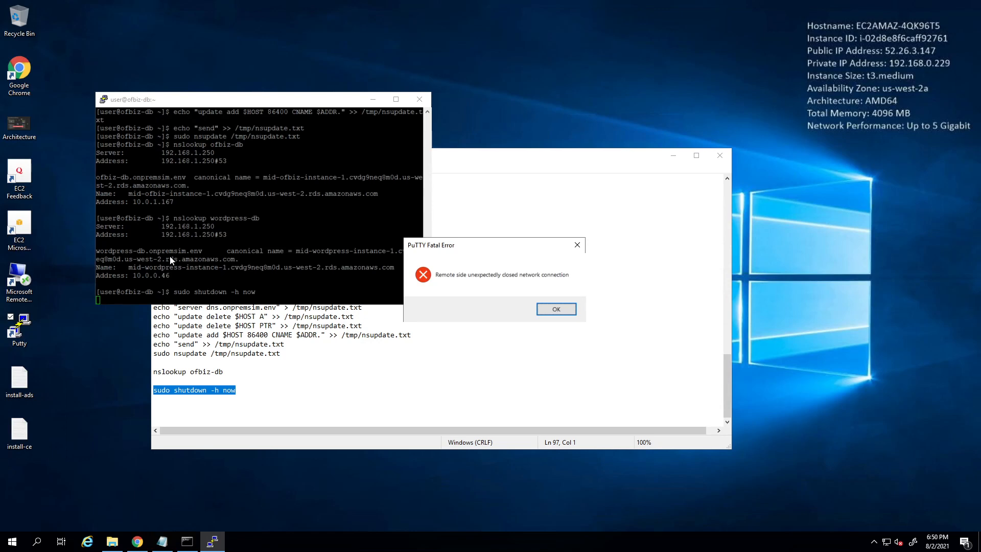
{"action": "left_click", "coordinate": [556, 309]}
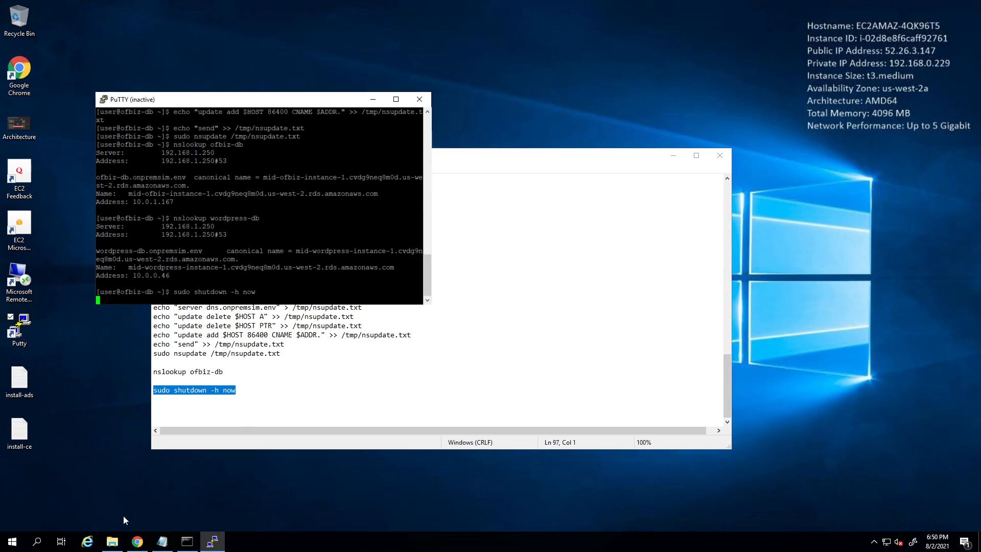
{"action": "left_click", "coordinate": [137, 541]}
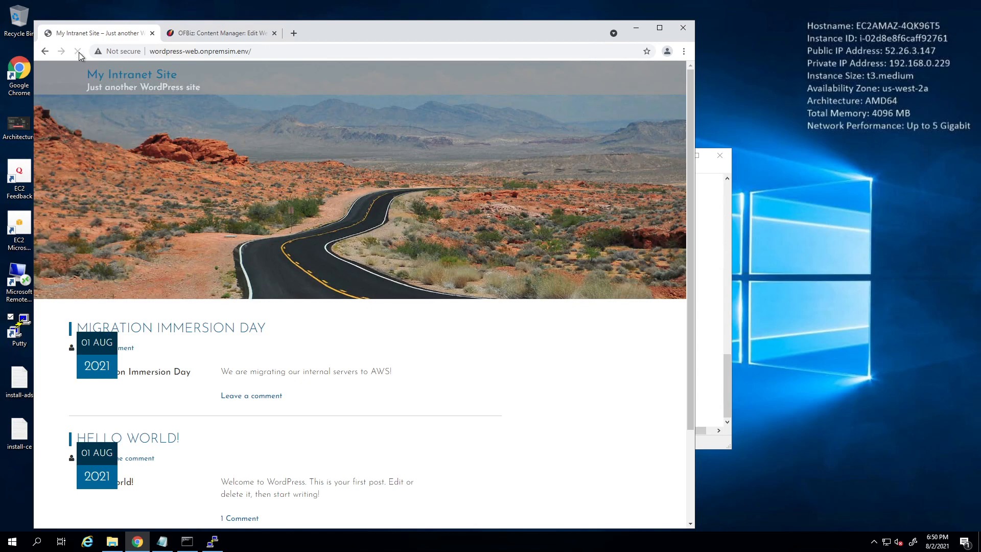
- View the Migration Immersion Day post and the Hello world! post's migrated comment
{"action": "left_click", "coordinate": [153, 334]}
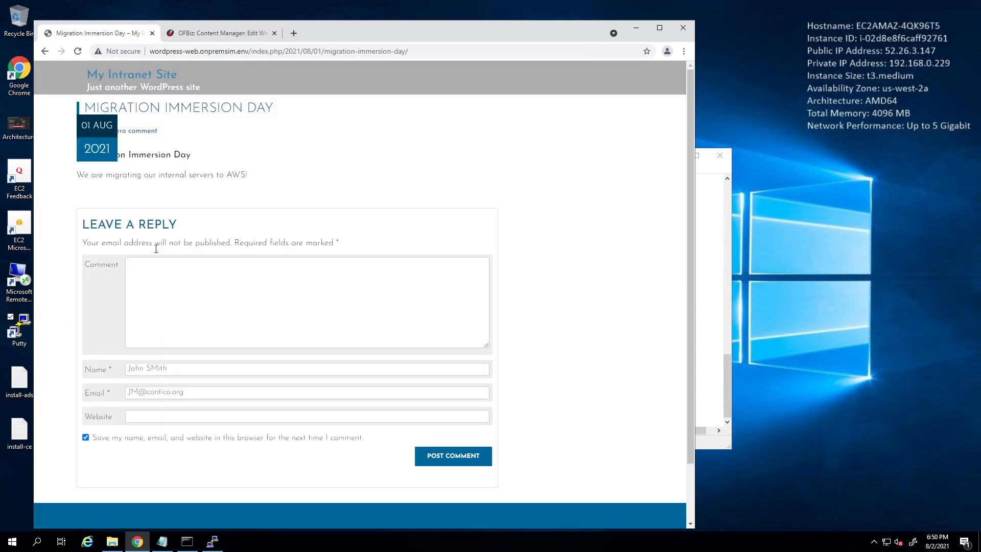
{"action": "left_click", "coordinate": [45, 51]}
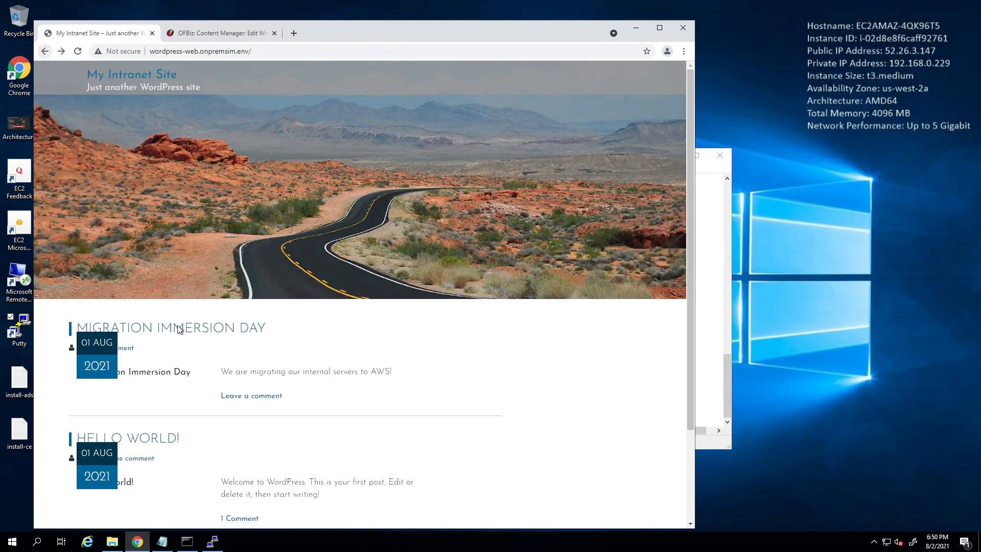
{"action": "scroll", "coordinate": [256, 378], "scroll_direction": "down", "scroll_amount": 3}
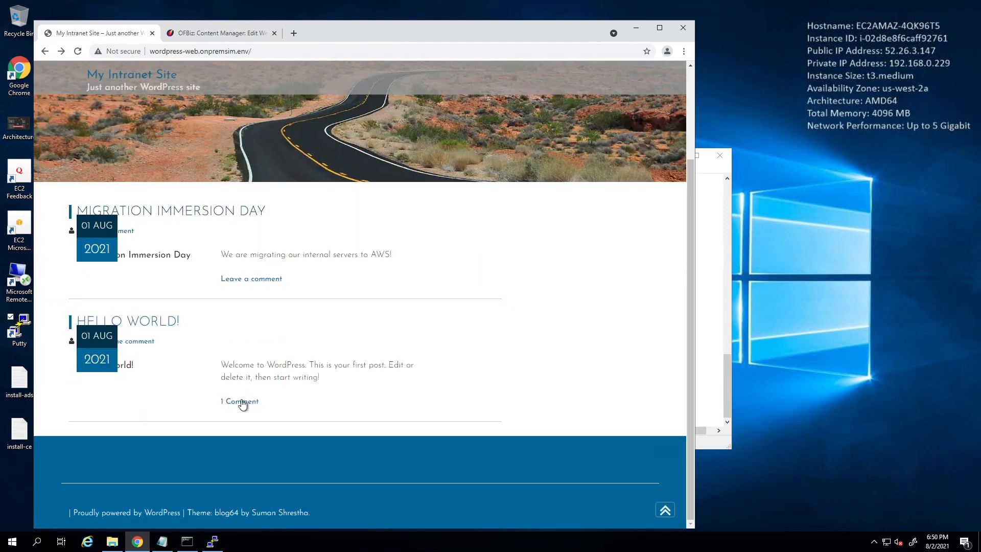
{"action": "left_click", "coordinate": [242, 401]}
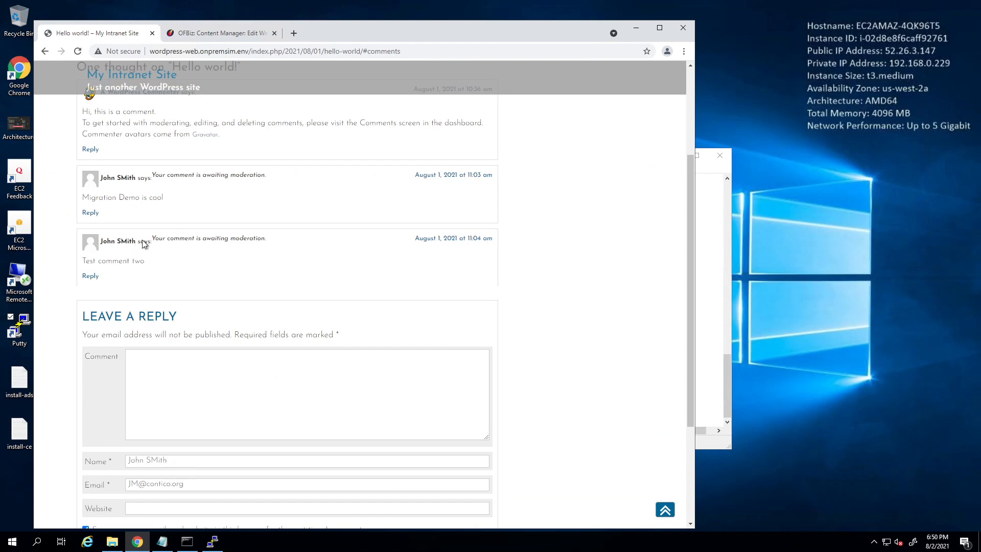
{"action": "scroll", "coordinate": [317, 181], "scroll_direction": "up", "scroll_amount": 3}
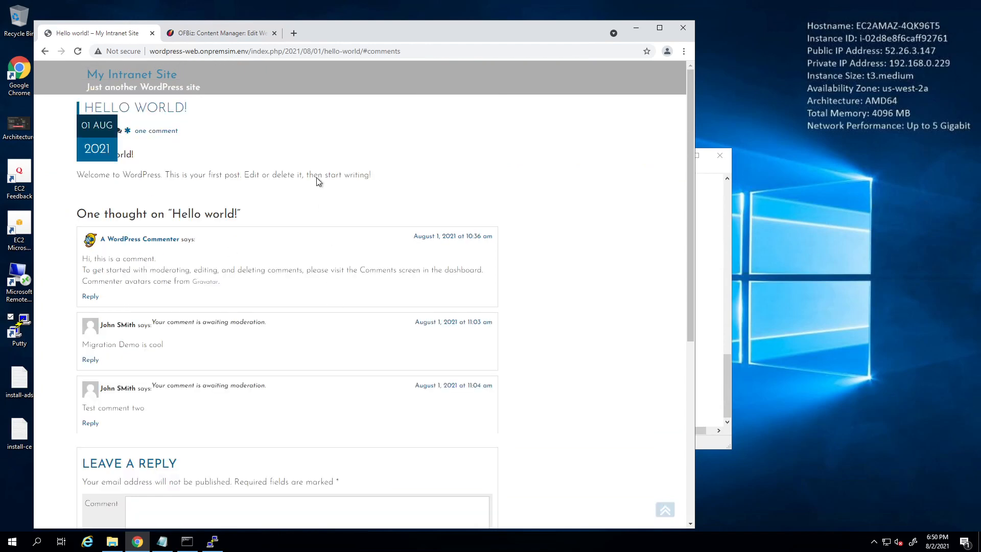
{"action": "left_click", "coordinate": [228, 34]}
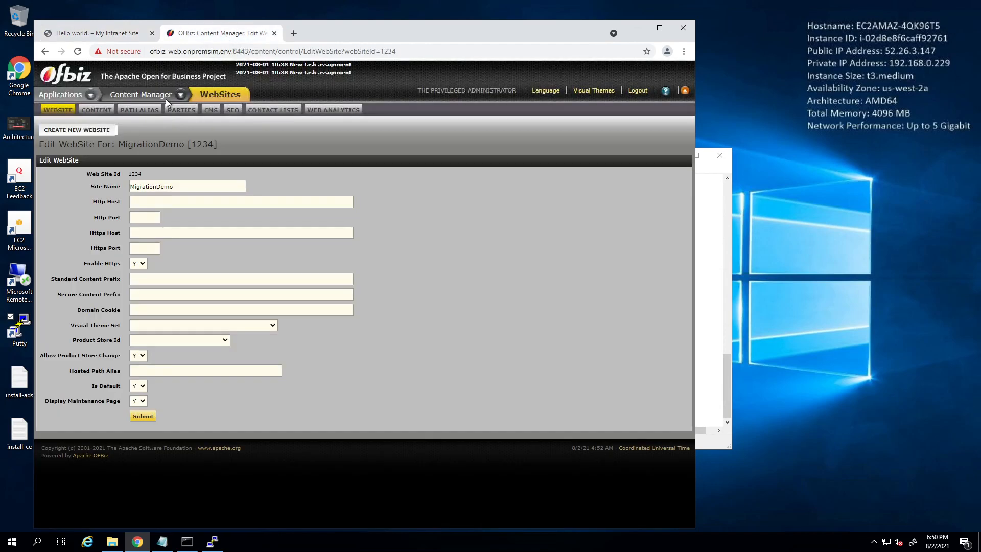
- Log in to OFBiz Accounting with the saved administrator user name and password
{"action": "left_click", "coordinate": [74, 94]}
{"action": "left_click", "coordinate": [57, 113]}
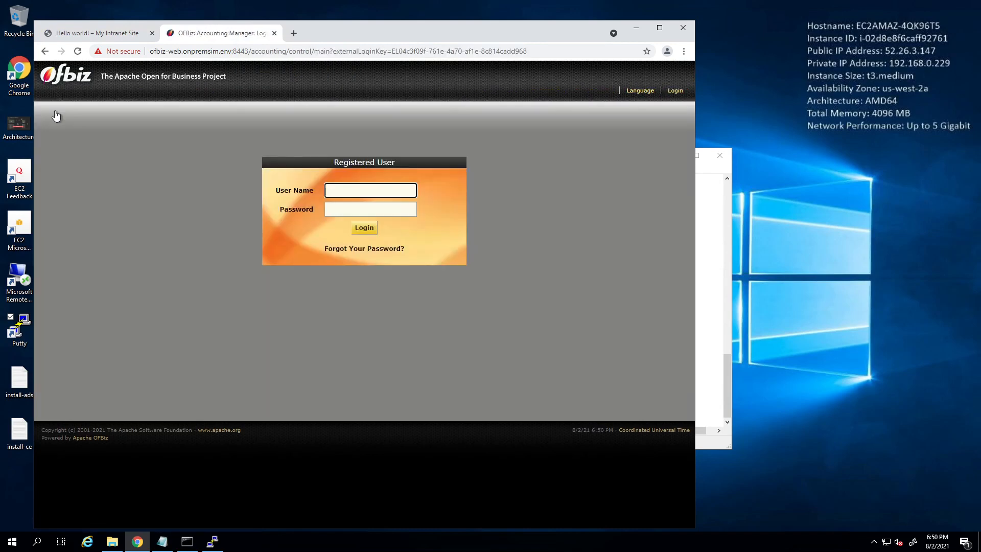
{"action": "left_click", "coordinate": [359, 189]}
{"action": "left_click", "coordinate": [352, 209]}
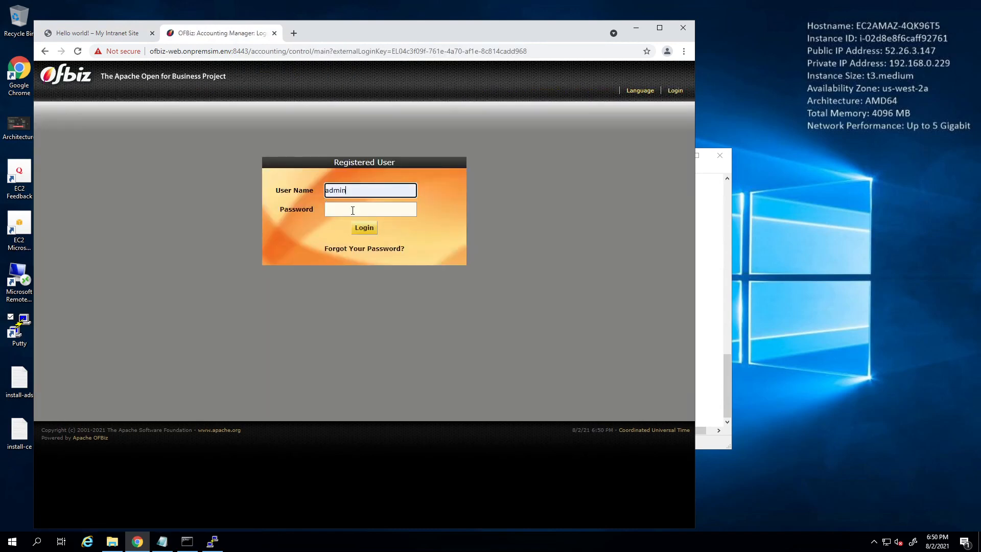
{"action": "left_click", "coordinate": [352, 211]}
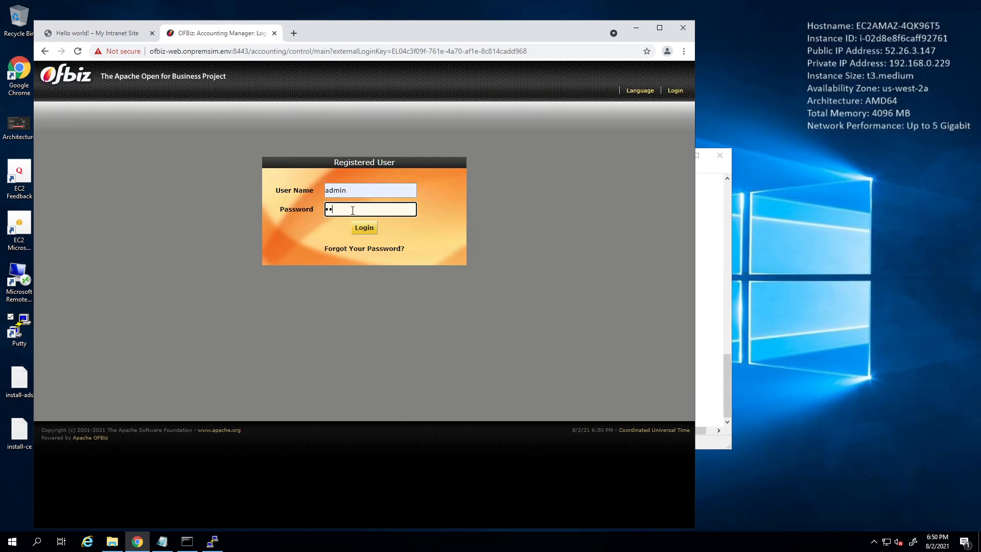
{"action": "key", "text": "Return"}
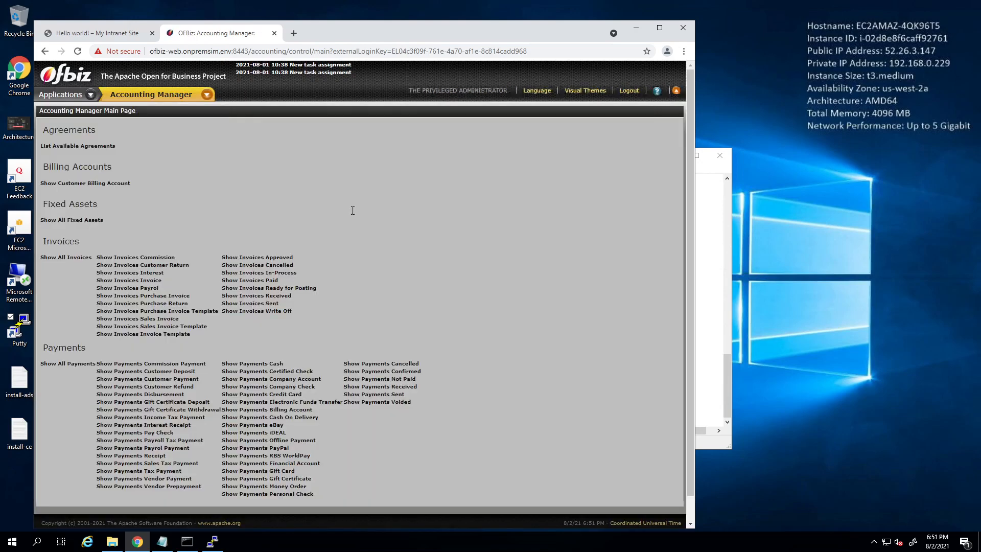
- Open the My Retail Store facility in the Facility manager
{"action": "left_click", "coordinate": [70, 96]}
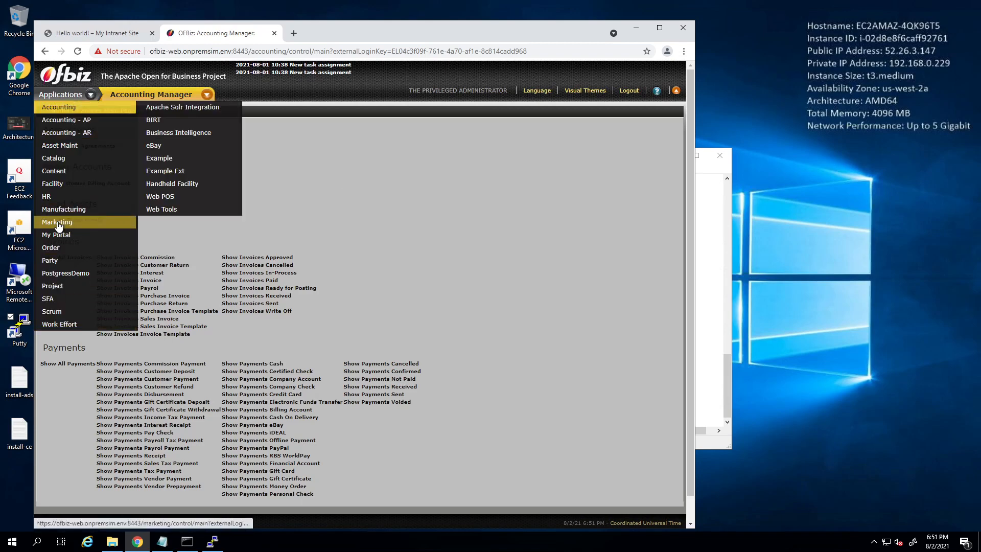
{"action": "left_click", "coordinate": [61, 185]}
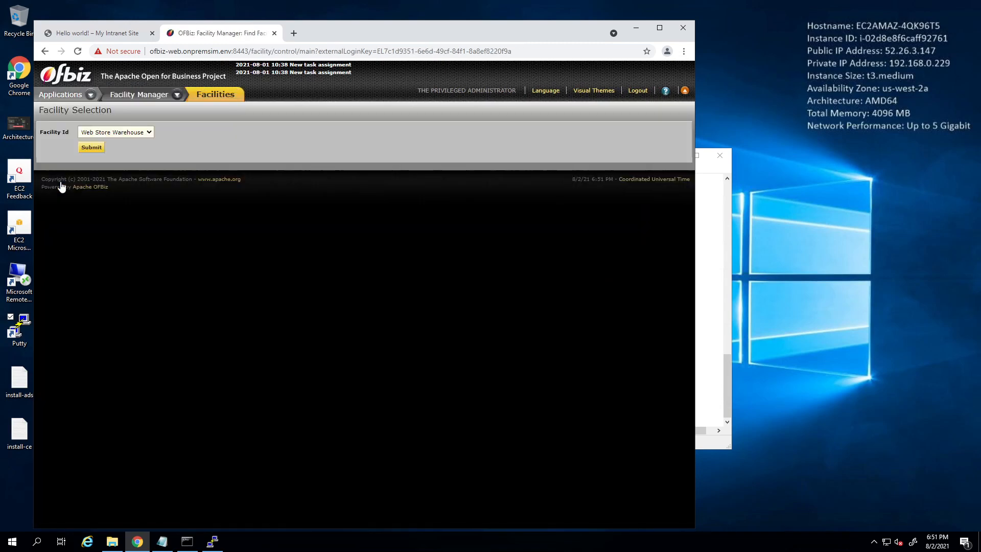
{"action": "left_click", "coordinate": [104, 133]}
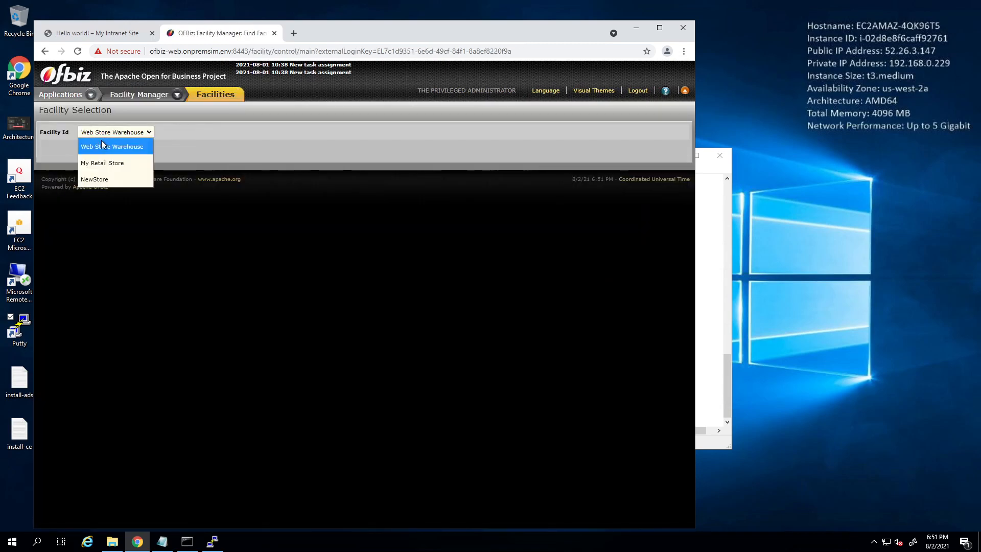
{"action": "left_click", "coordinate": [87, 159]}
{"action": "left_click", "coordinate": [91, 150]}
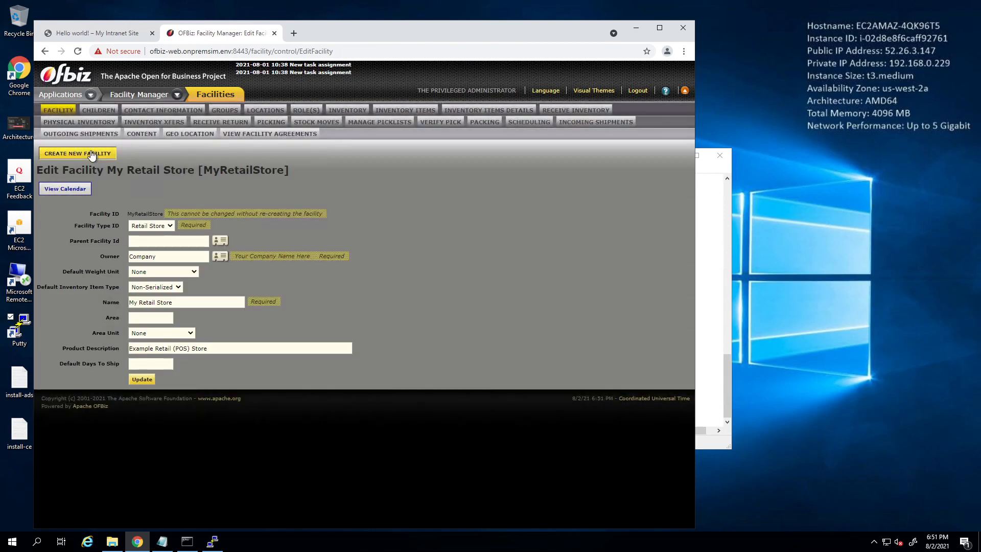
- Load the NewStore facility and check its migrated details, including the Trinkets product
{"action": "mouse_move", "coordinate": [55, 95]}
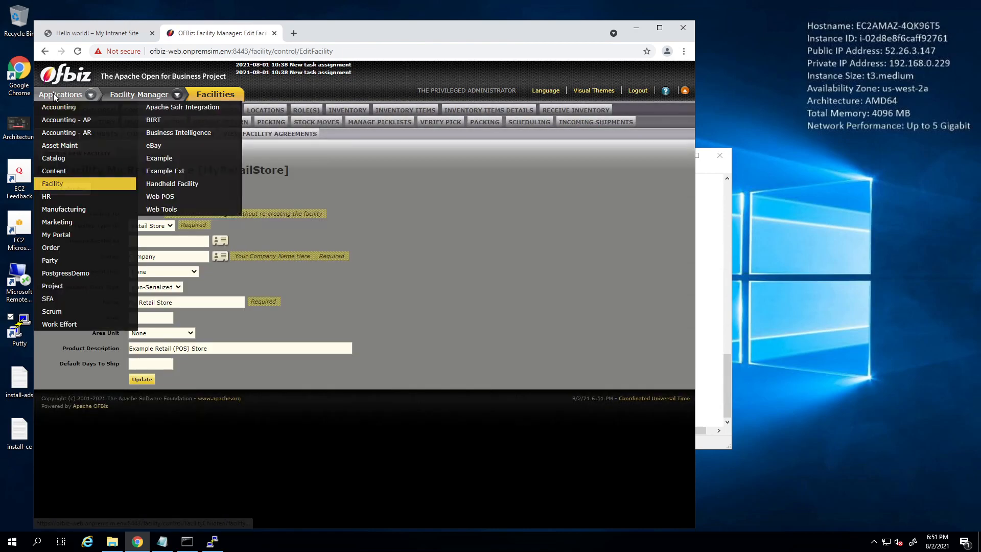
{"action": "left_click", "coordinate": [51, 185]}
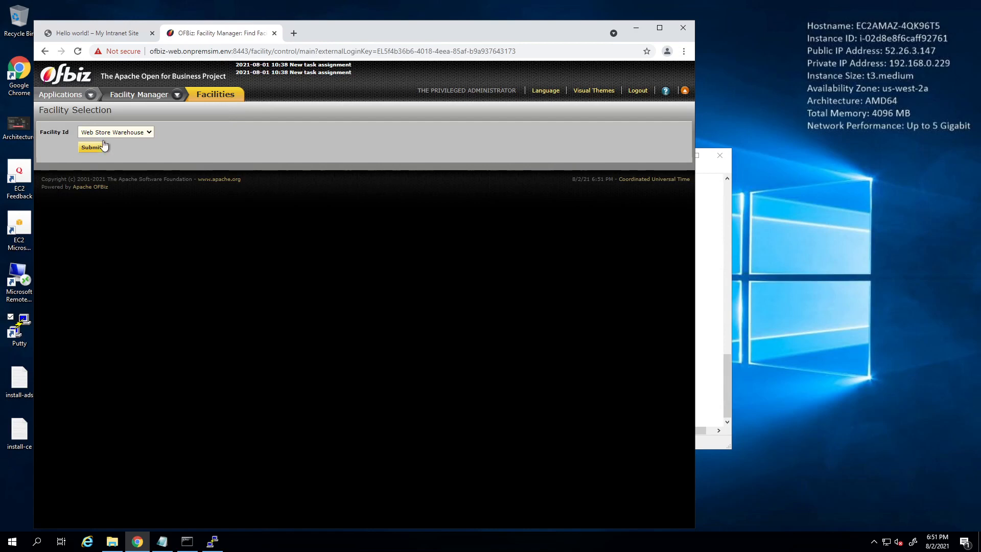
{"action": "left_click", "coordinate": [124, 133]}
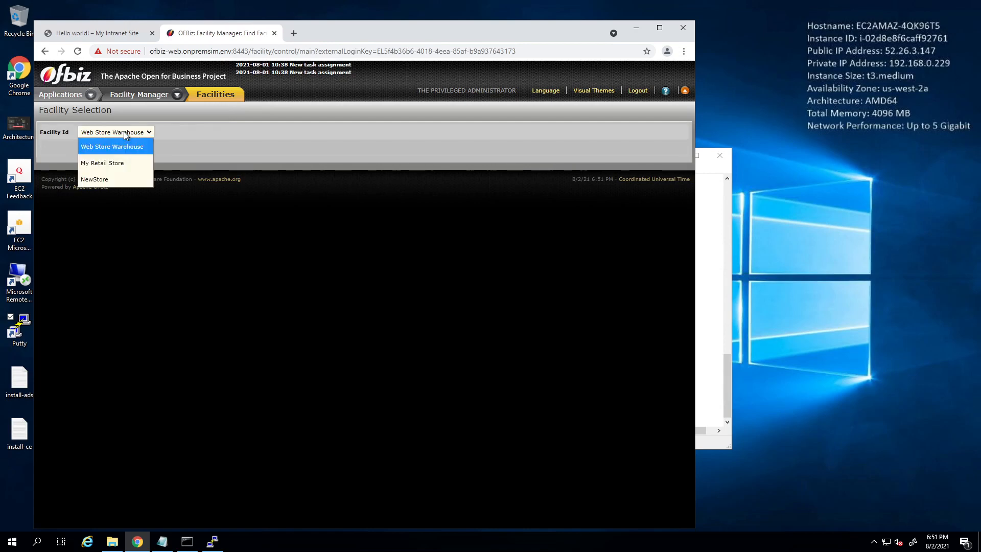
{"action": "left_click", "coordinate": [99, 180]}
{"action": "left_click", "coordinate": [101, 151]}
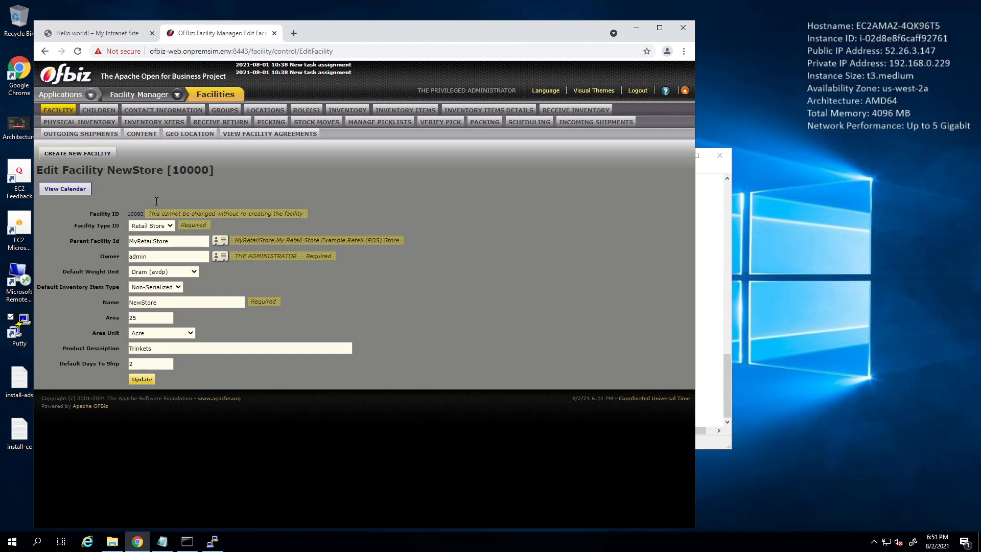
{"action": "double_click", "coordinate": [168, 352]}
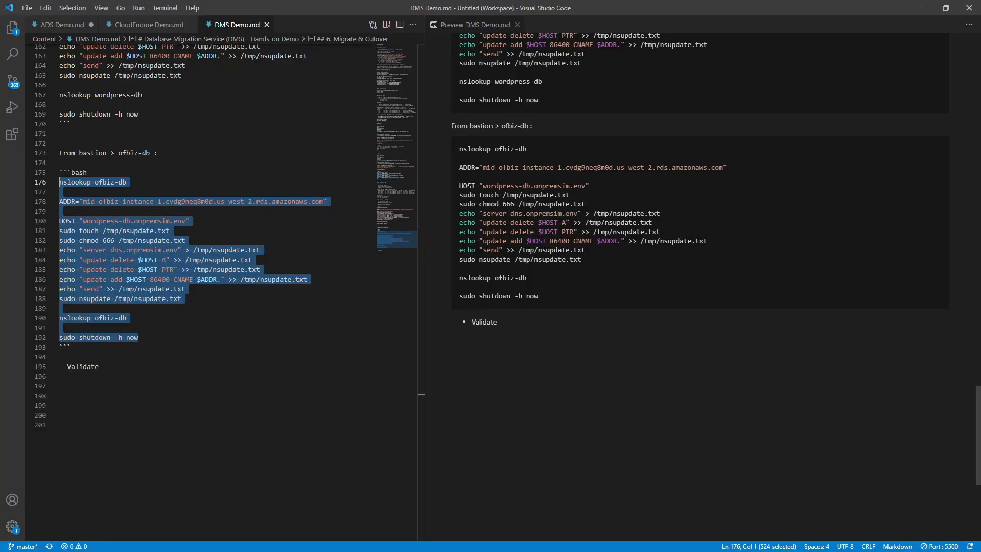
- Replace 'wordpress' with 'ofbiz' so the ofbiz-db block's HOST reads ofbiz-db.onpremsim.env
{"action": "left_click", "coordinate": [171, 368]}
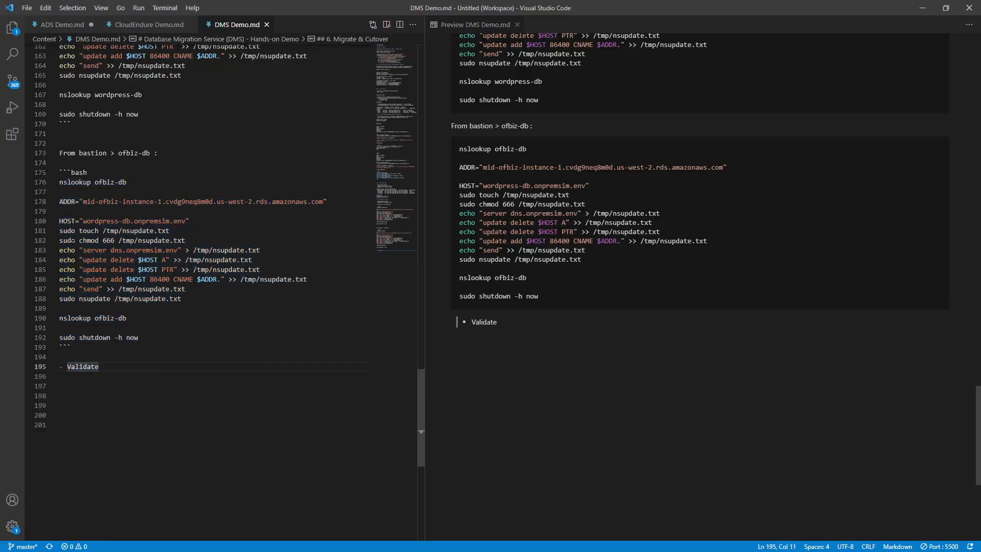
{"action": "double_click", "coordinate": [93, 221]}
{"action": "type", "text": "of"}
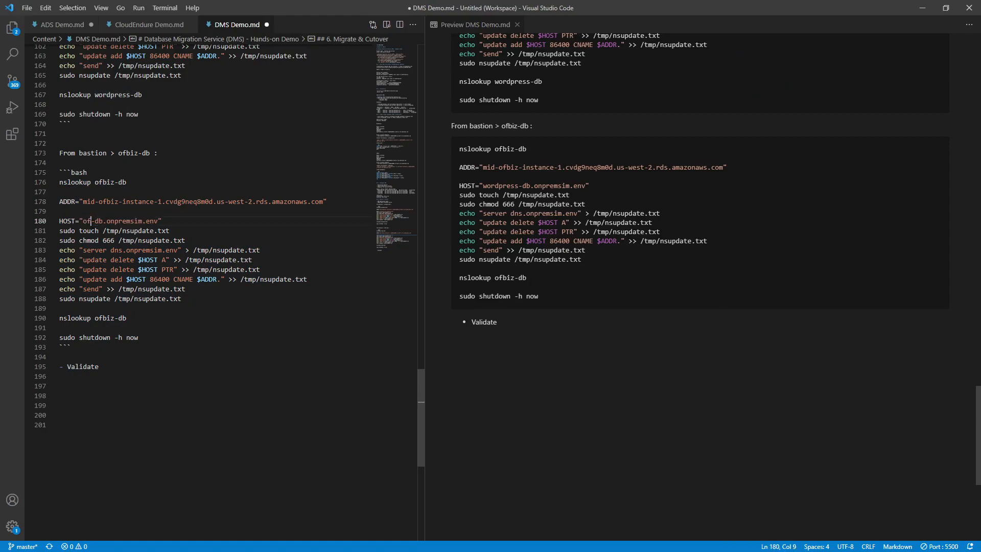
{"action": "type", "text": "biz"}
{"action": "scroll", "coordinate": [190, 264], "scroll_direction": "up", "scroll_amount": 3}
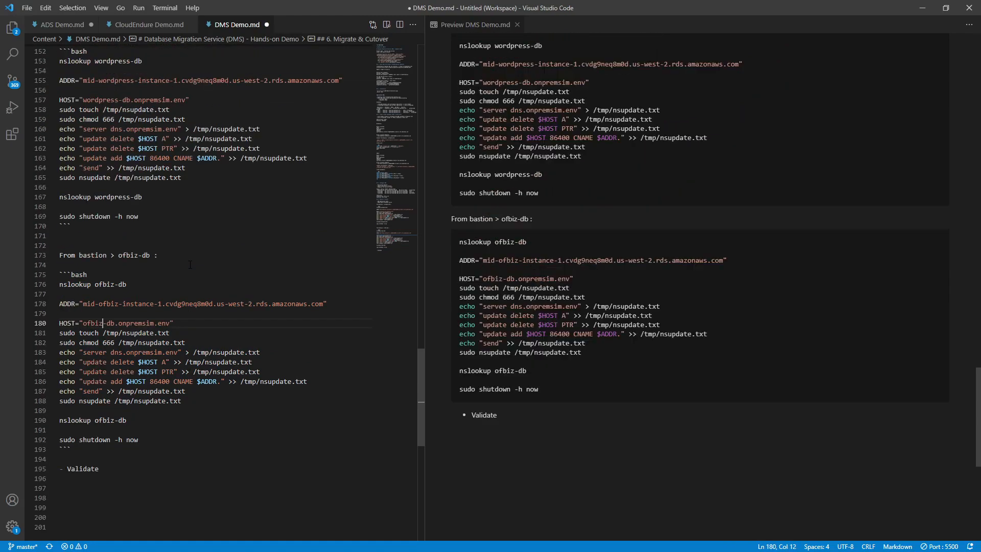
{"action": "scroll", "coordinate": [190, 264], "scroll_direction": "up", "scroll_amount": 15}
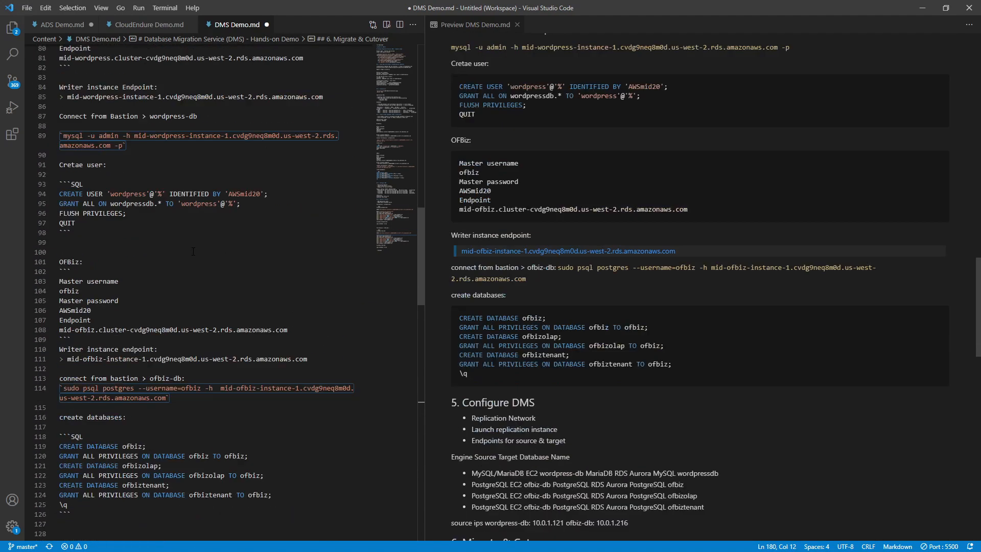
{"action": "scroll", "coordinate": [193, 251], "scroll_direction": "up", "scroll_amount": 16}
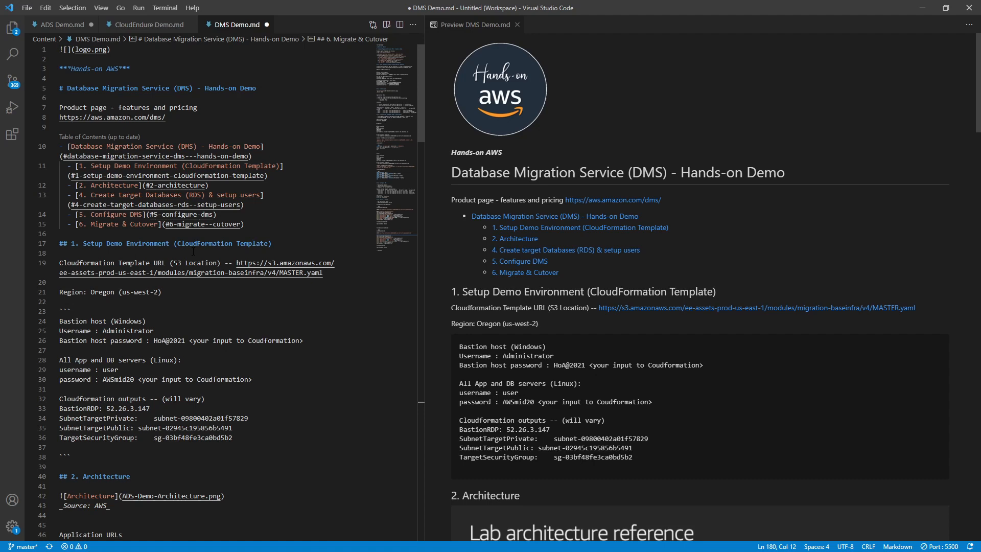
{"action": "key", "text": "ctrl+s"}
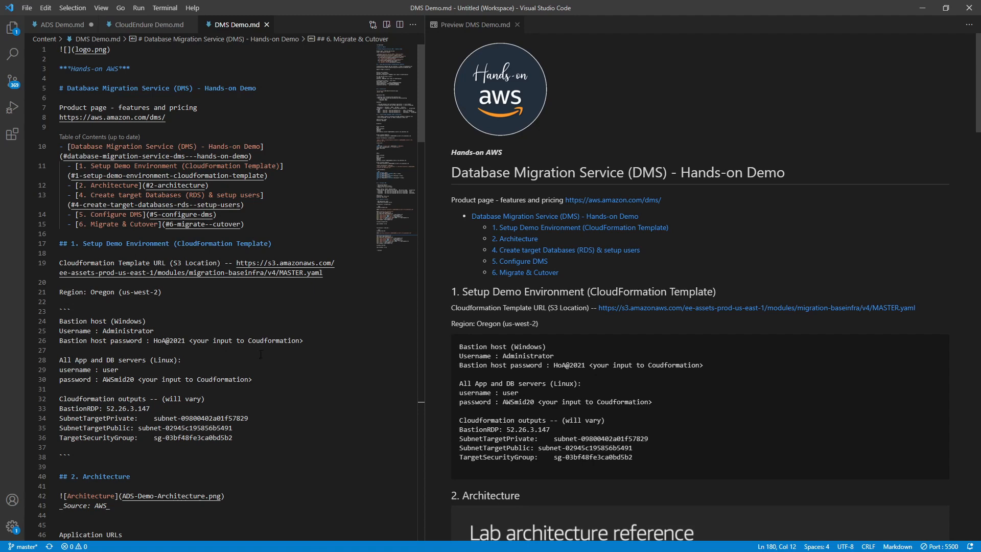
{"action": "scroll", "coordinate": [261, 354], "scroll_direction": "down", "scroll_amount": 2}
{"action": "scroll", "coordinate": [261, 354], "scroll_direction": "up", "scroll_amount": 2}
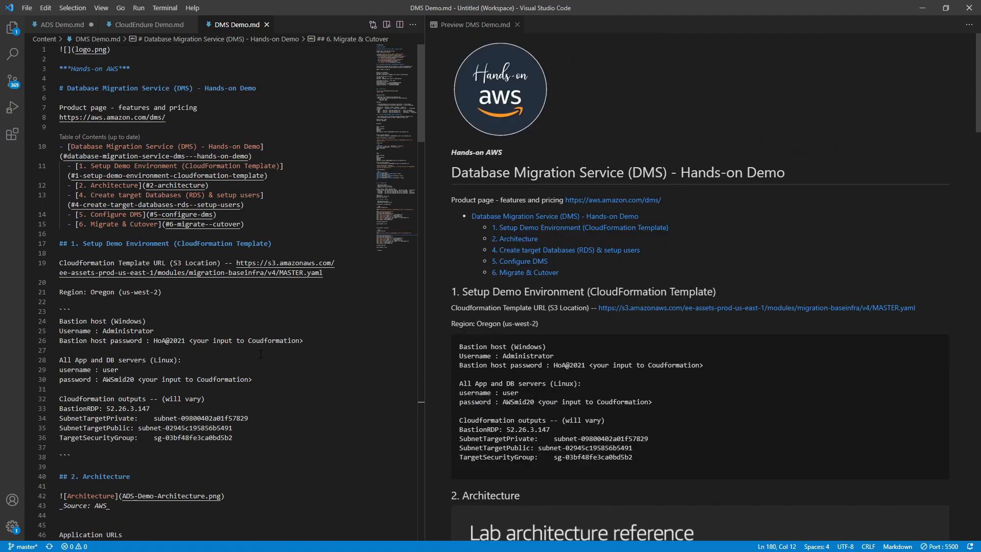